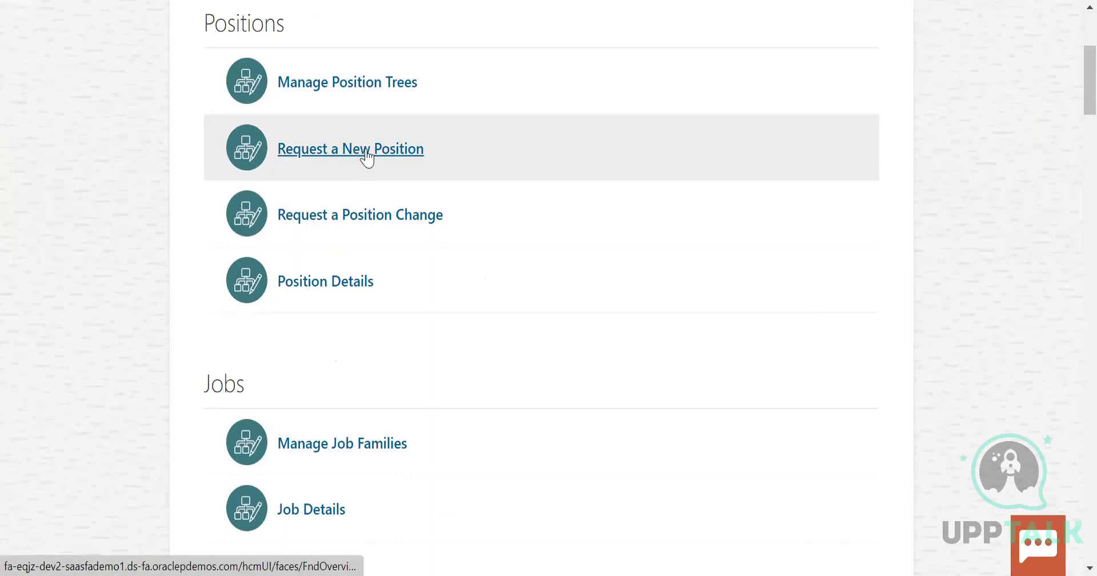
# Start a new position request that includes Budget Details, Additional Info, Legislative Info and Associated Profiles
pyautogui.click(359, 152)
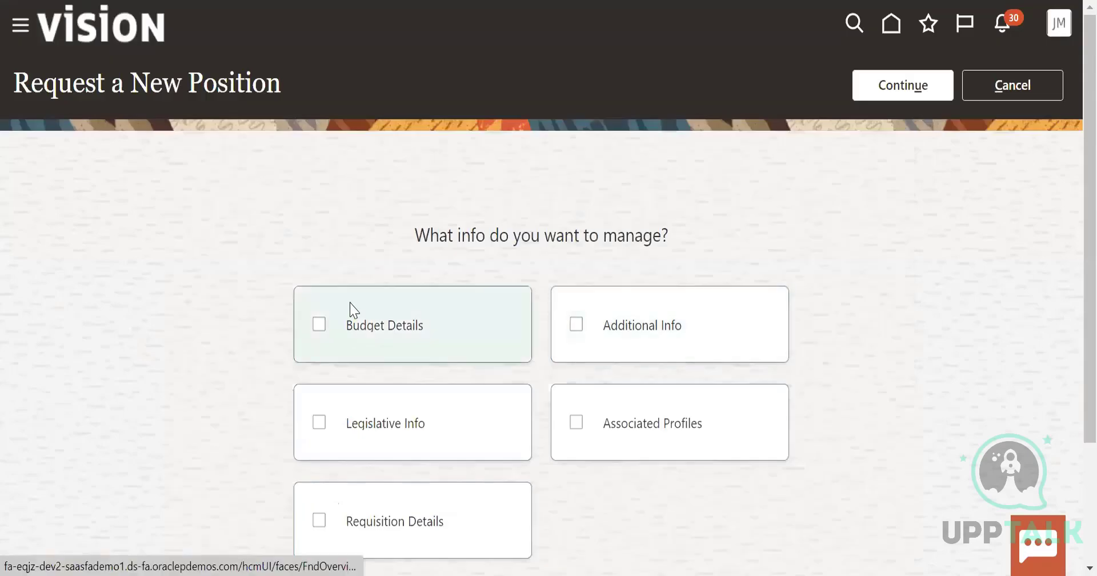
pyautogui.click(353, 311)
pyautogui.click(607, 440)
pyautogui.click(619, 343)
pyautogui.click(432, 432)
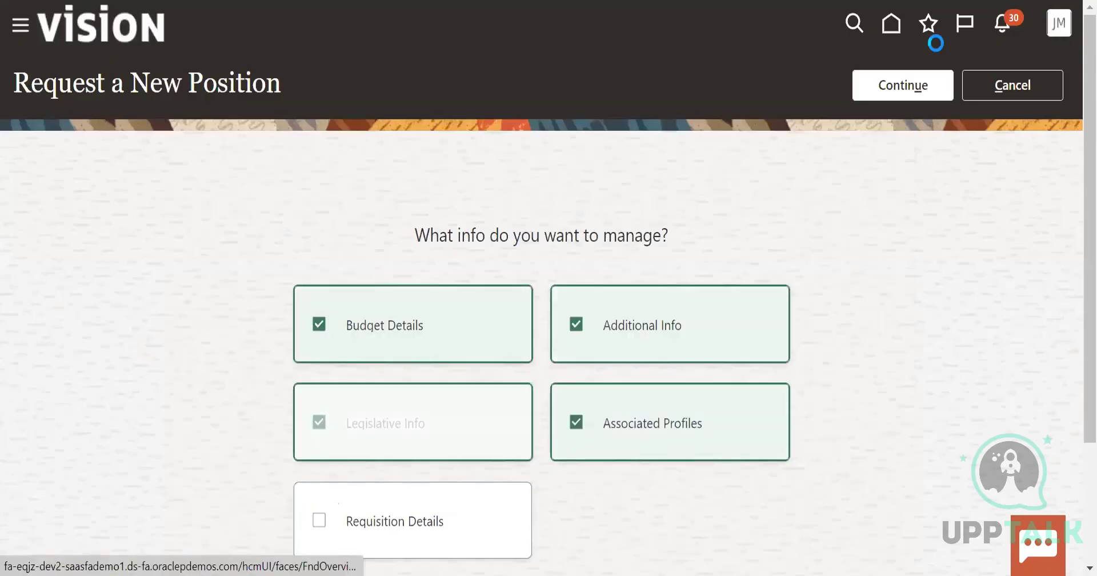
pyautogui.click(903, 85)
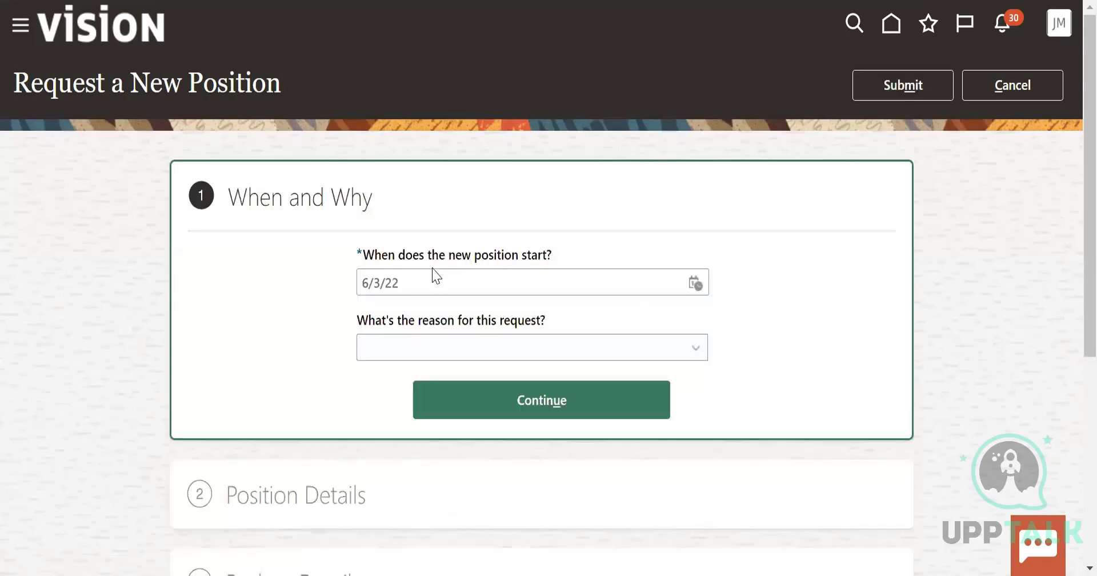
# Set the position's start date to 6/1/22 and the request reason to Reorganization, and continue to the position details
pyautogui.click(694, 284)
pyautogui.click(809, 378)
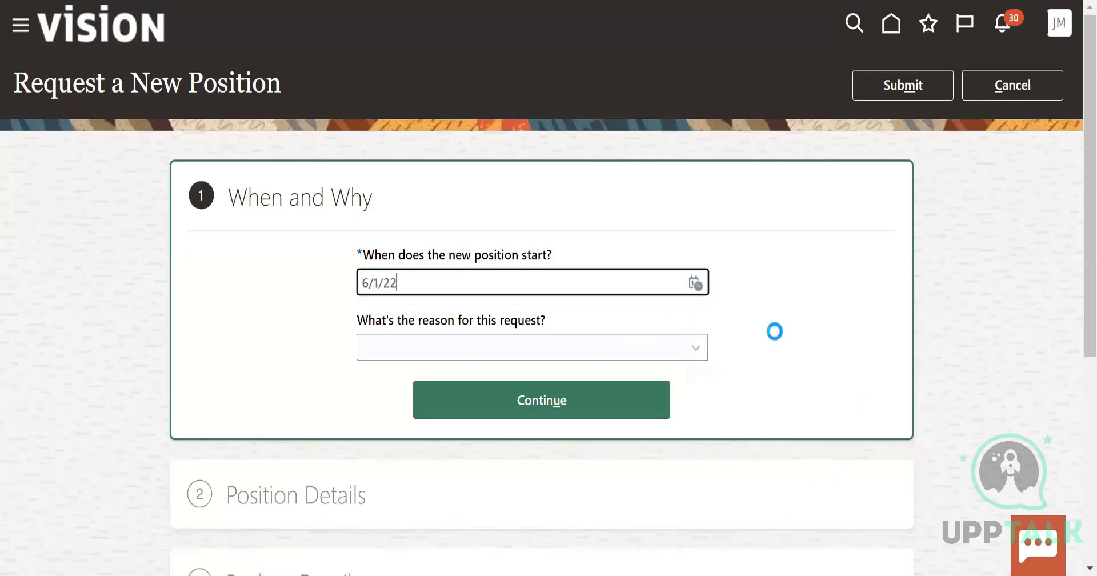
pyautogui.click(619, 352)
pyautogui.click(409, 398)
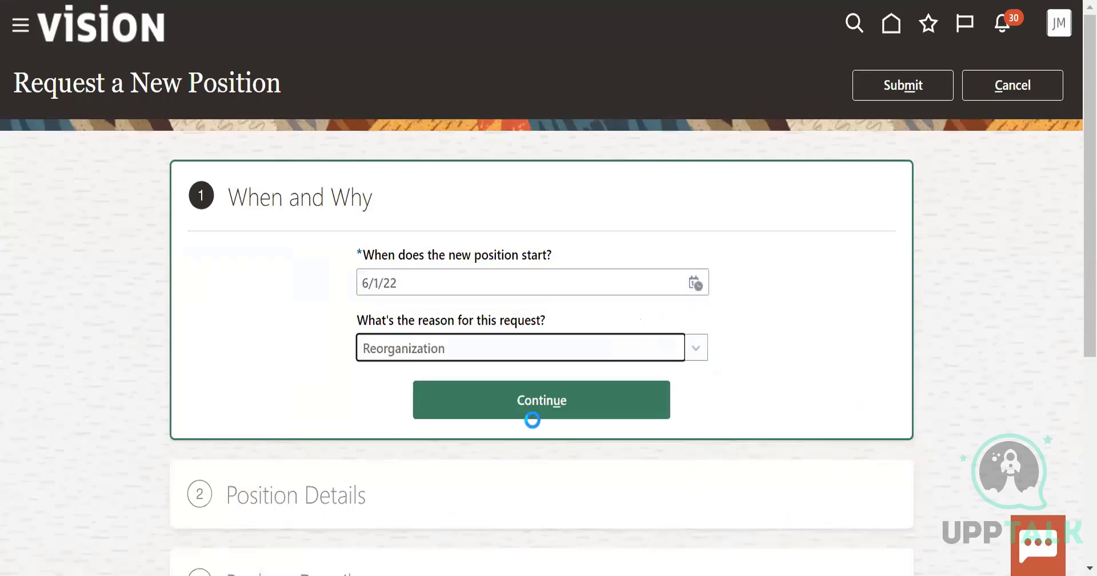
pyautogui.click(573, 404)
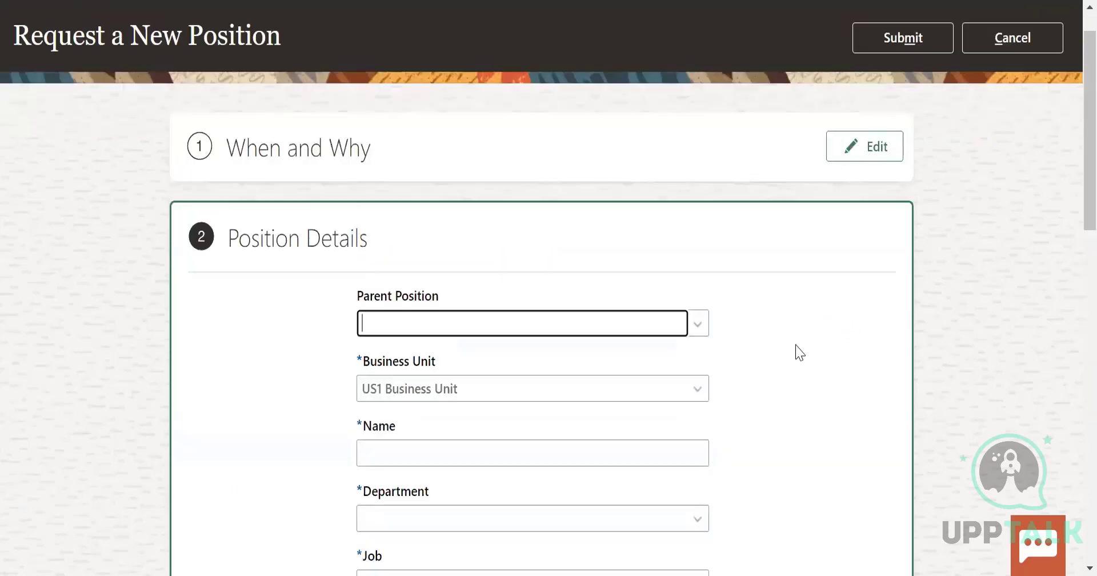
# Set the parent position to Academic Advisor in the position details
pyautogui.click(698, 326)
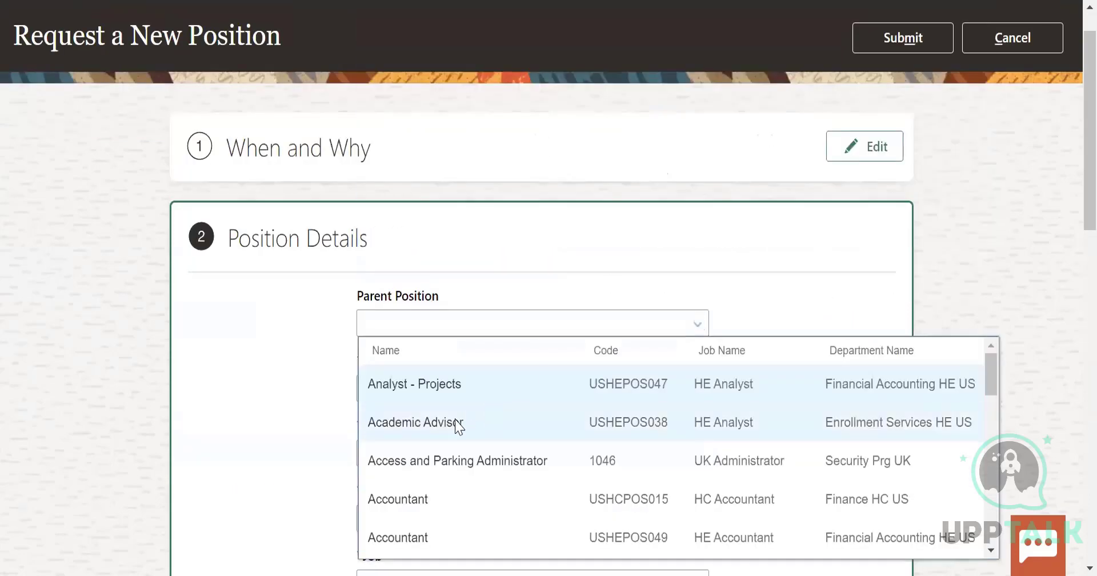
pyautogui.click(456, 421)
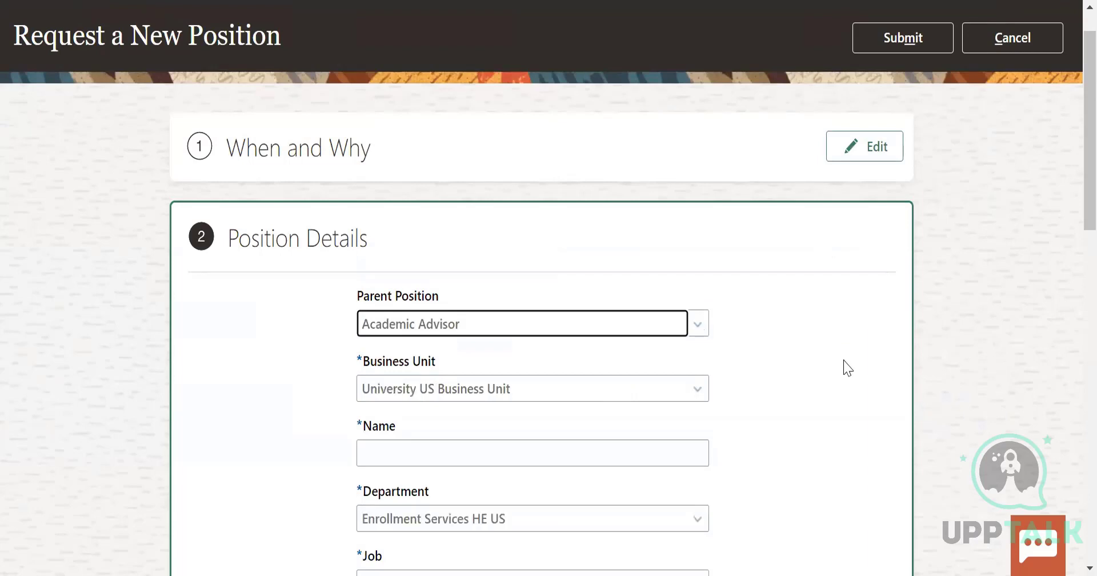
pyautogui.scroll(-2, 823, 374)
pyautogui.click(652, 366)
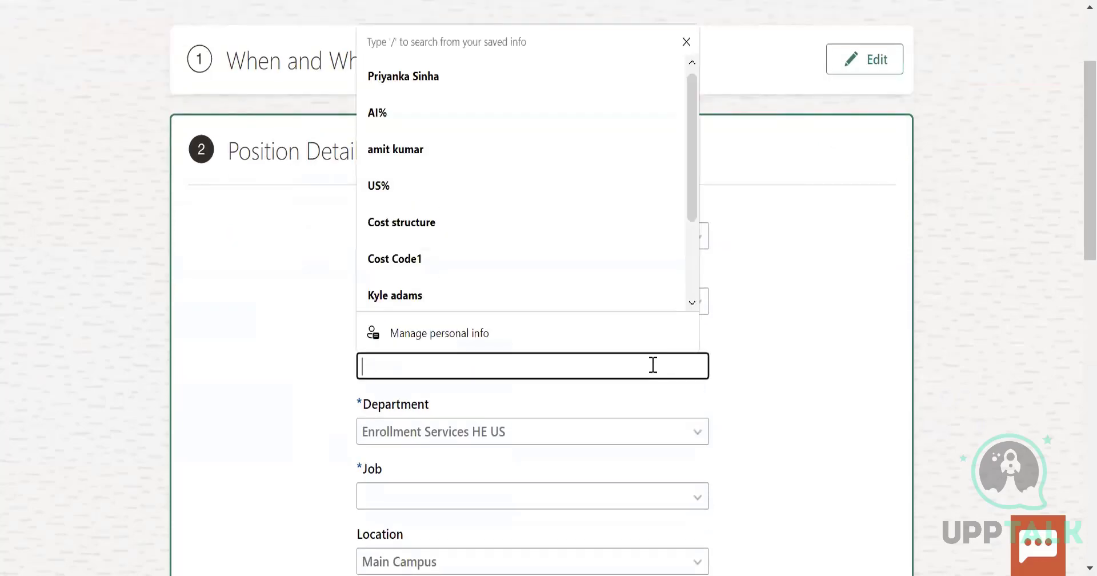
pyautogui.click(858, 323)
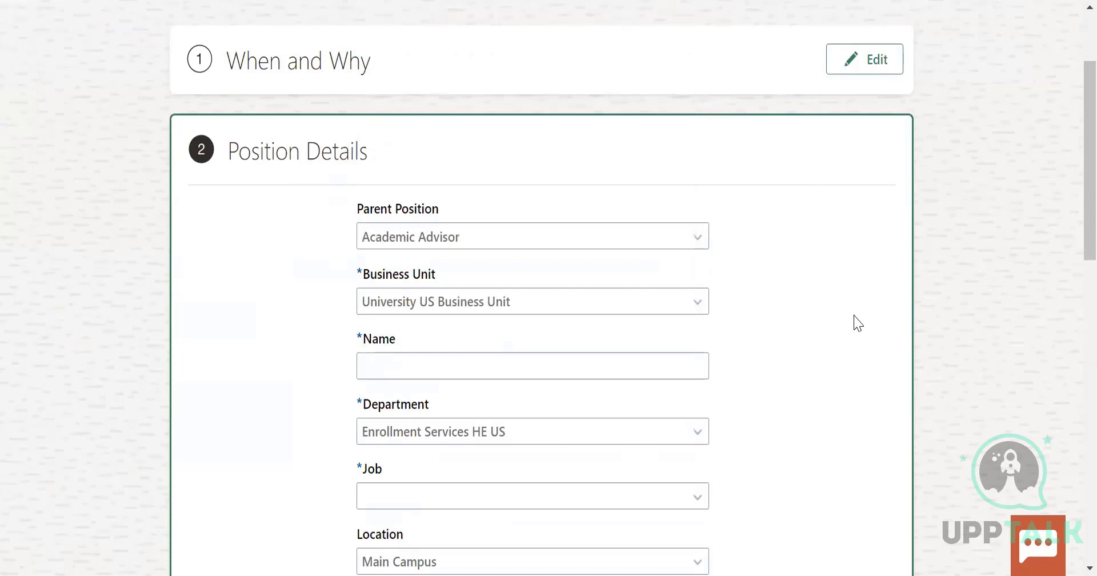
# Try to reopen the When and Why section for editing
pyautogui.scroll(3, 858, 323)
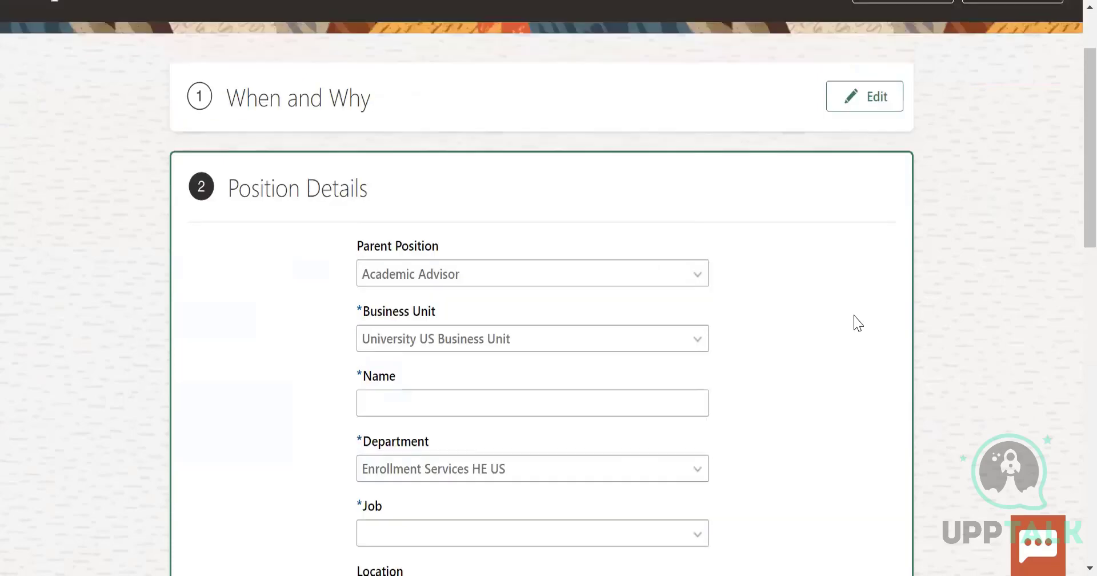
pyautogui.click(871, 199)
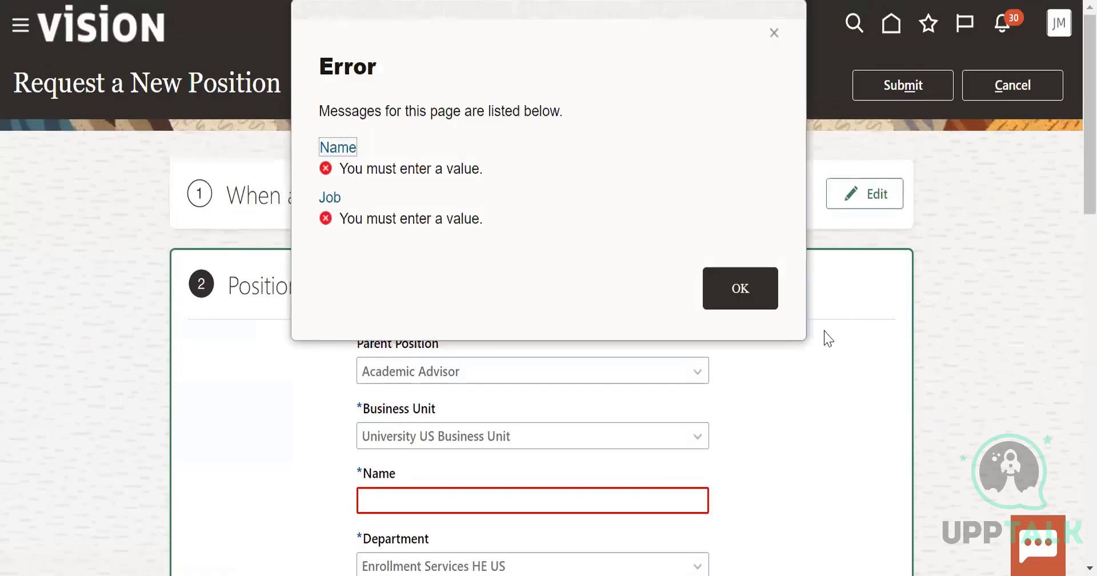
pyautogui.click(740, 289)
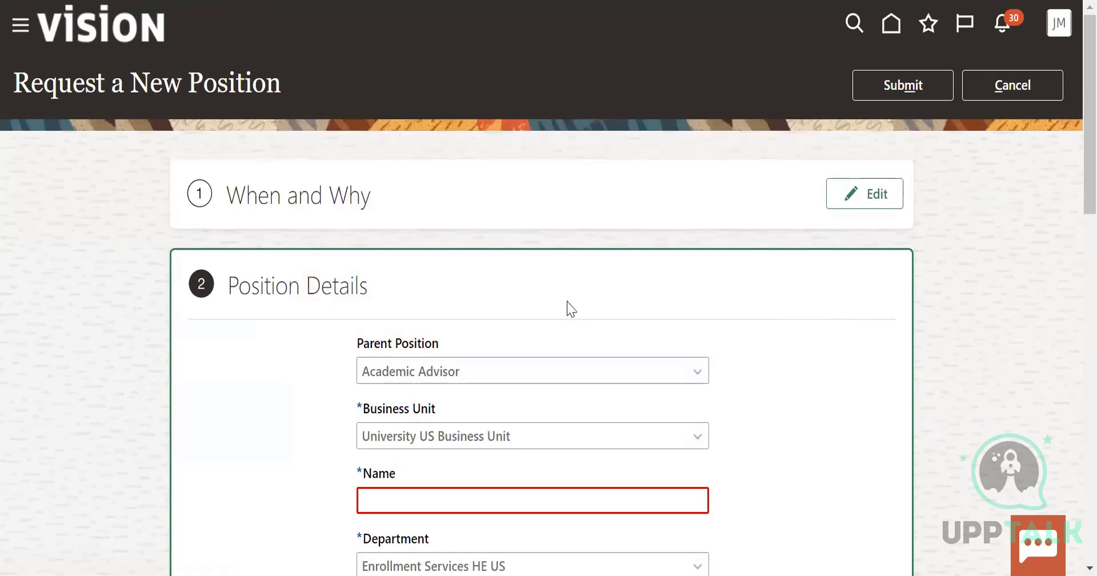
pyautogui.scroll(-5, 774, 335)
pyautogui.scroll(-7, 840, 342)
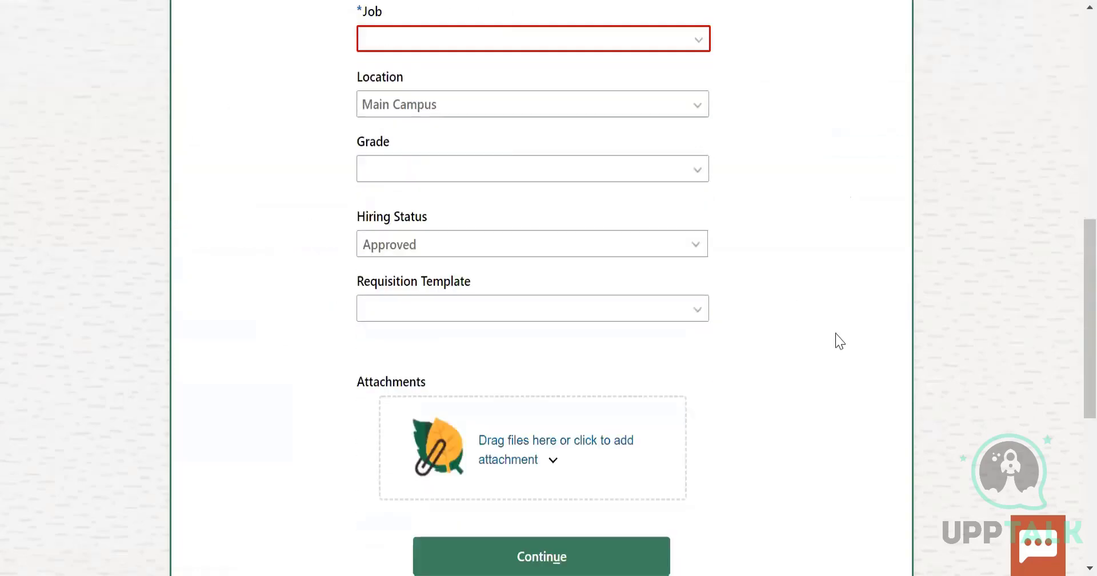
pyautogui.scroll(12, 840, 341)
pyautogui.scroll(1, 840, 342)
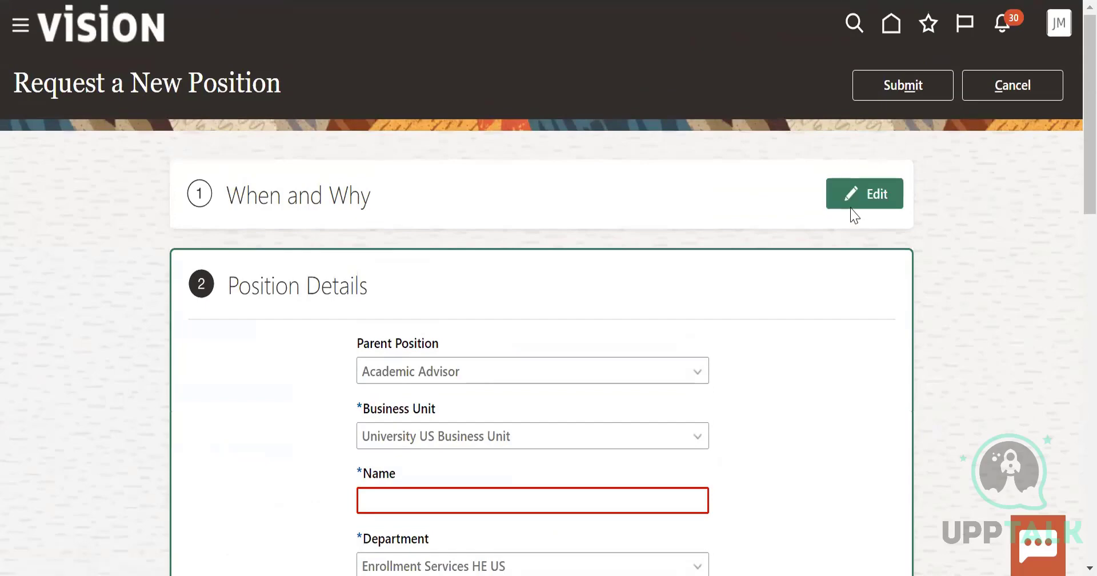
pyautogui.click(854, 205)
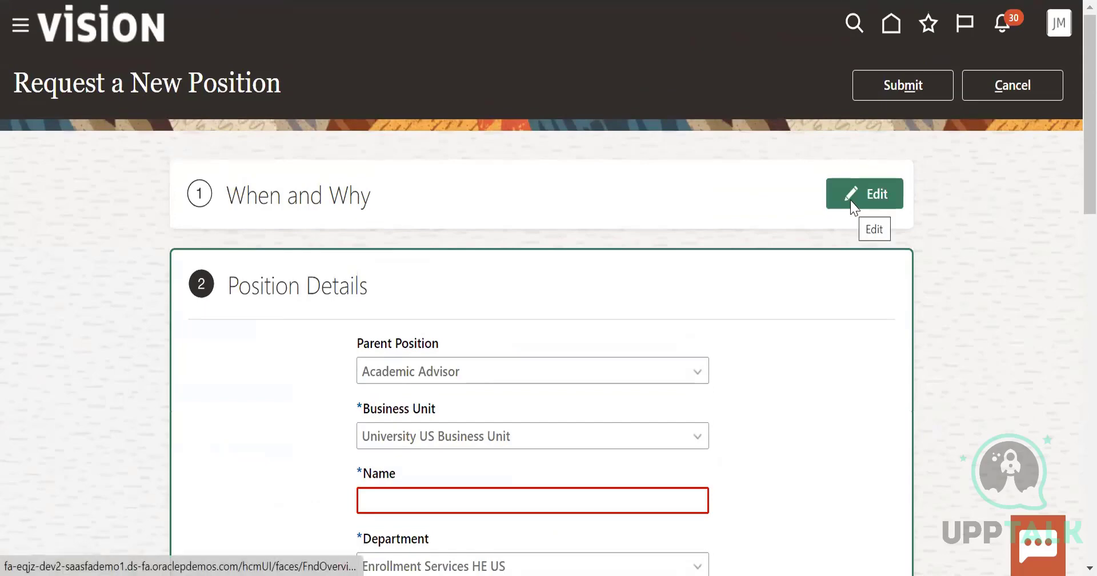
pyautogui.click(742, 289)
# Name the position US_Manager and set its job to Accounting Manager
pyautogui.scroll(-3, 778, 342)
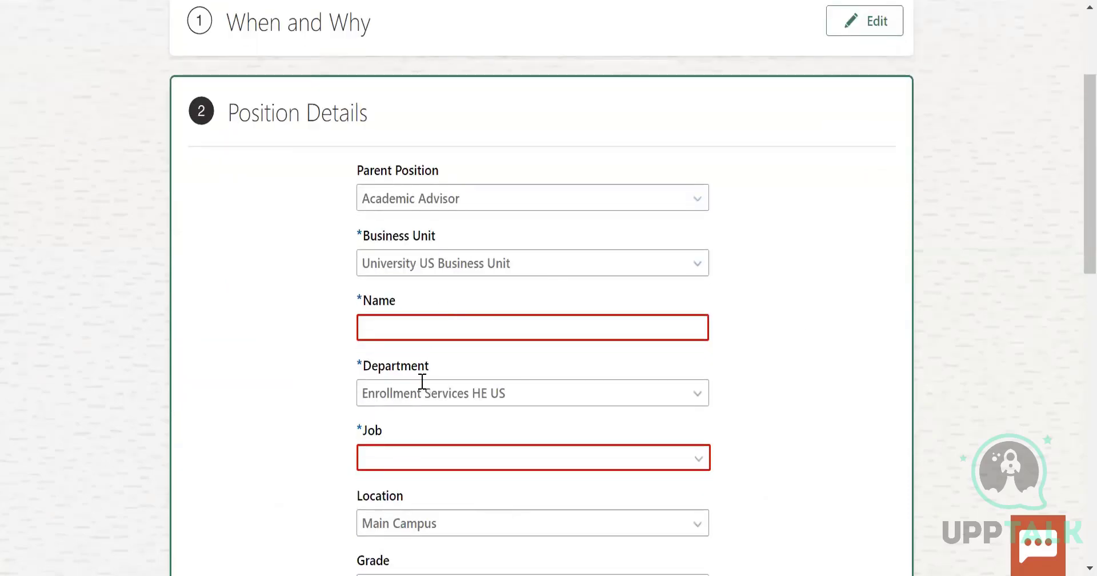
pyautogui.click(419, 327)
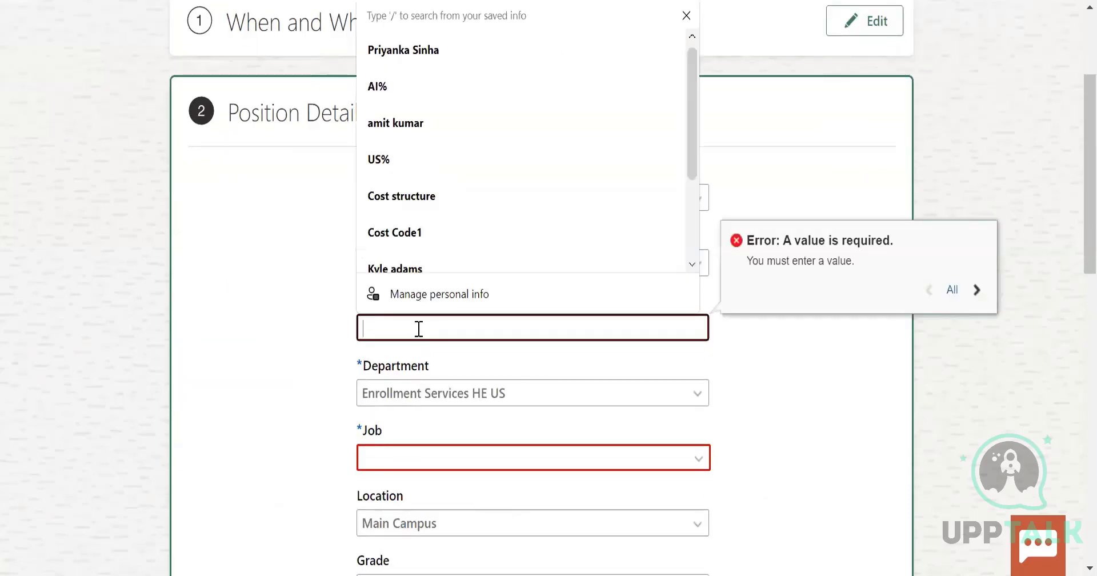
pyautogui.write('US_Manager')
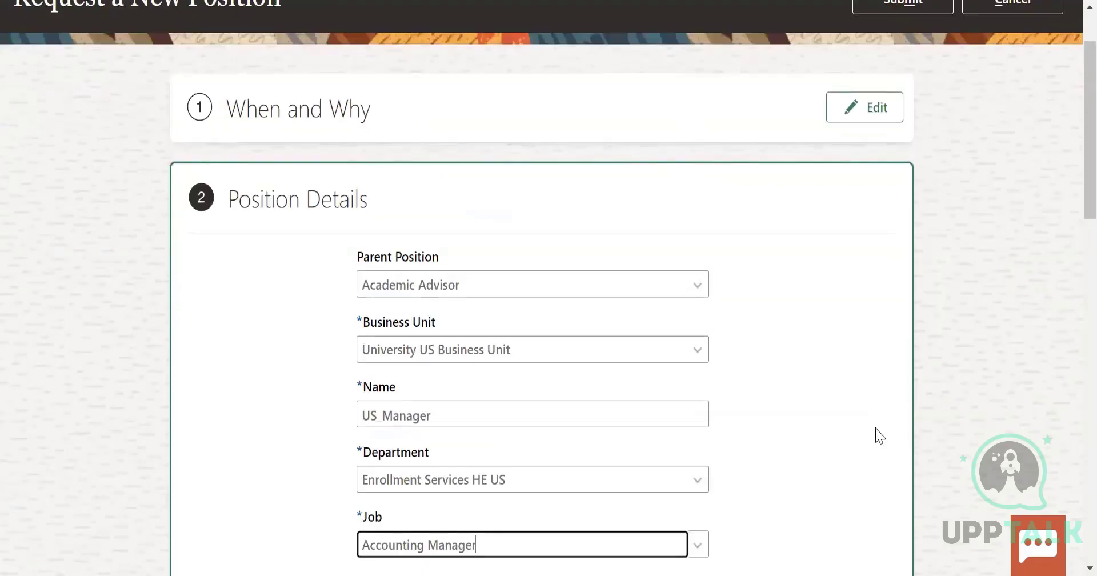
# Look over the completed position details and cancel the position request
pyautogui.scroll(-3, 880, 436)
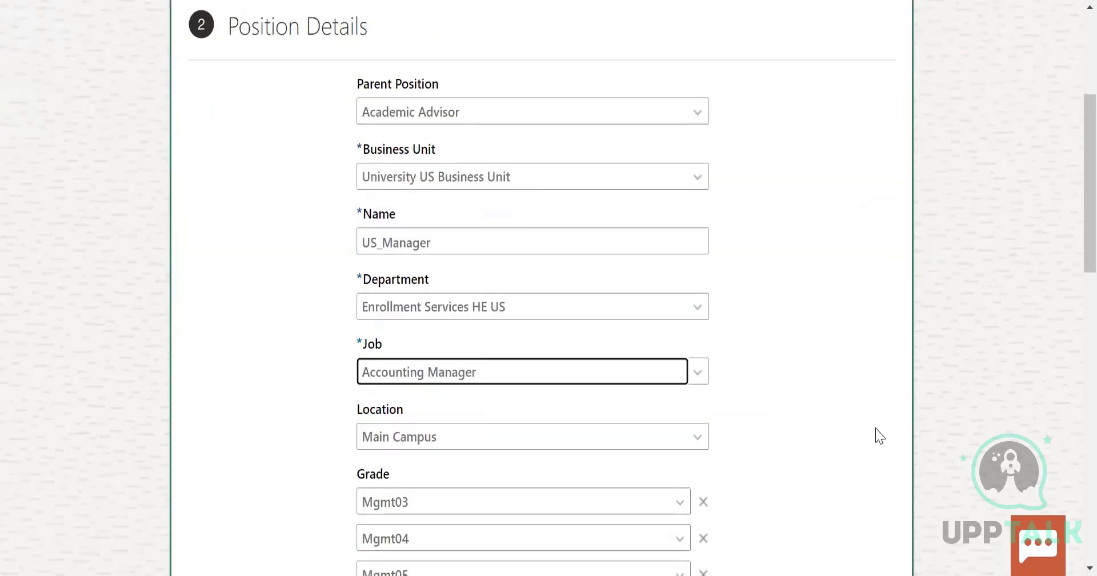
pyautogui.scroll(-2, 794, 439)
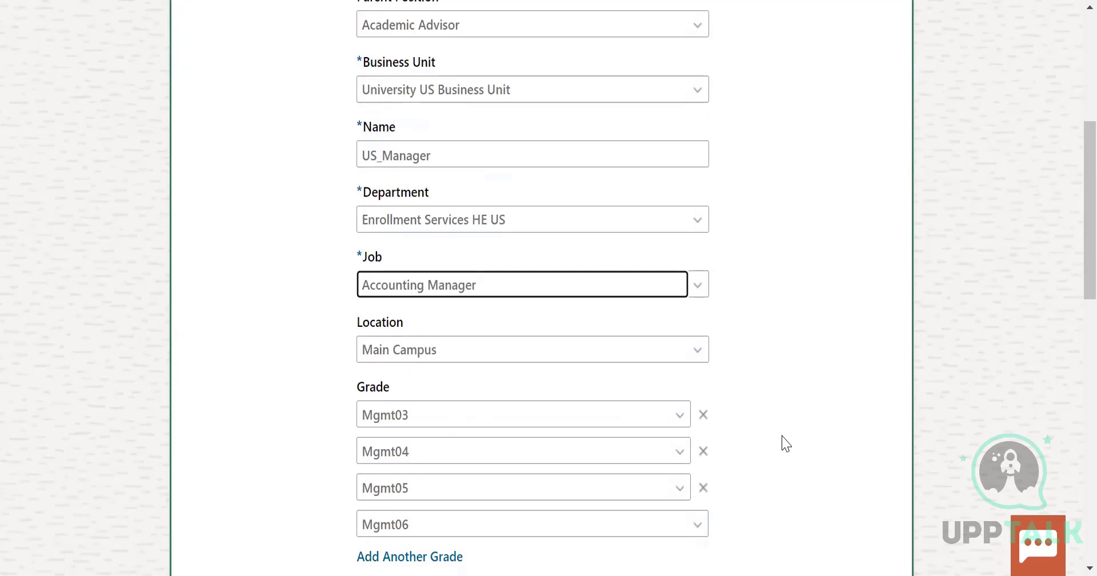
pyautogui.scroll(5, 786, 444)
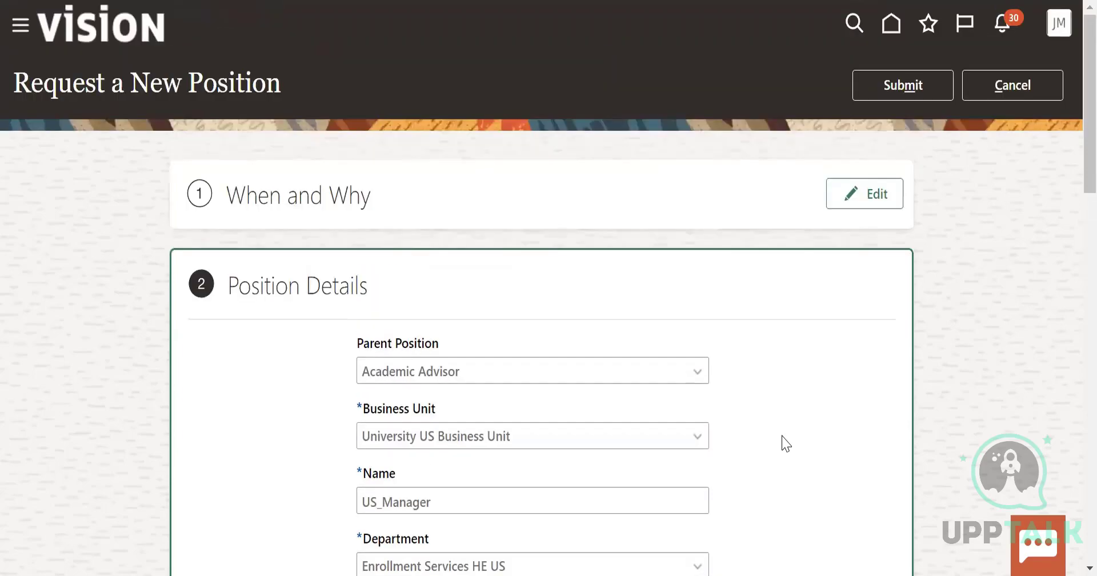
pyautogui.click(1009, 85)
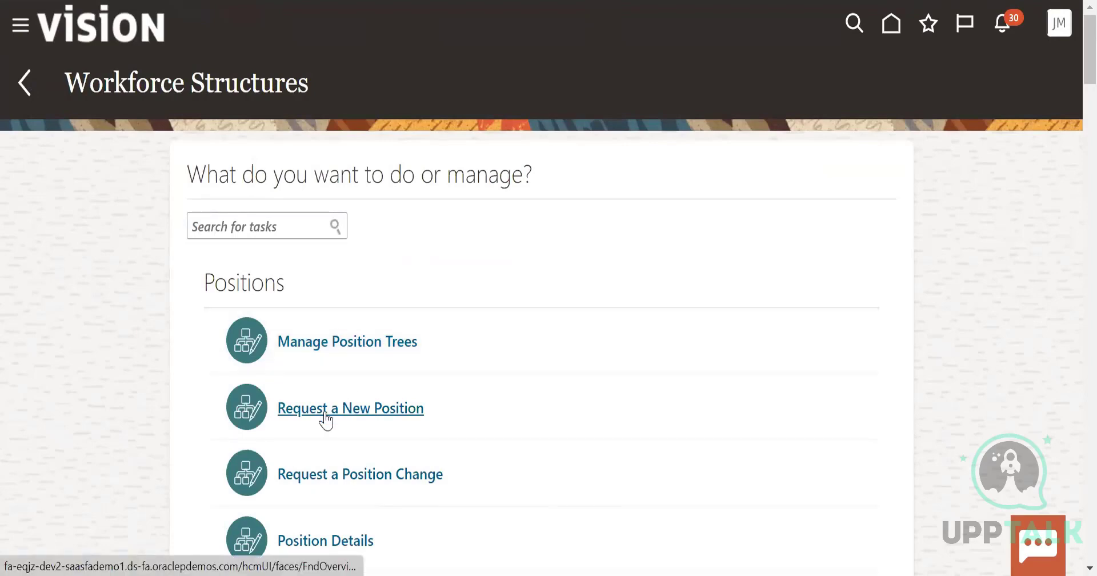
# Start another new position request with Budget Details, Additional Info and Legislative Info, and continue past the When and Why section
pyautogui.click(326, 420)
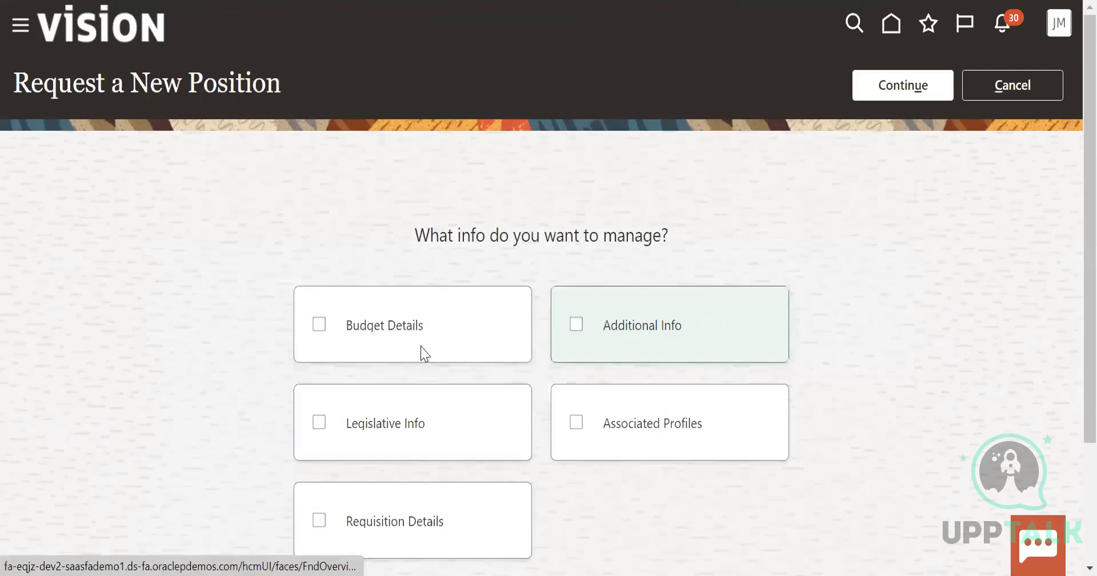
pyautogui.click(423, 351)
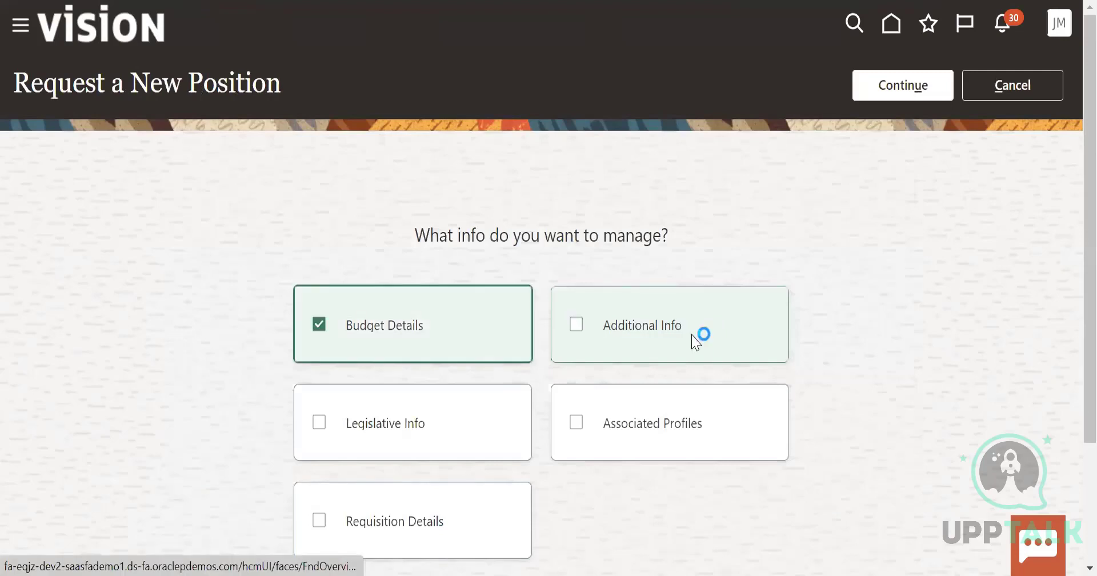
pyautogui.click(699, 337)
pyautogui.click(407, 448)
pyautogui.click(903, 80)
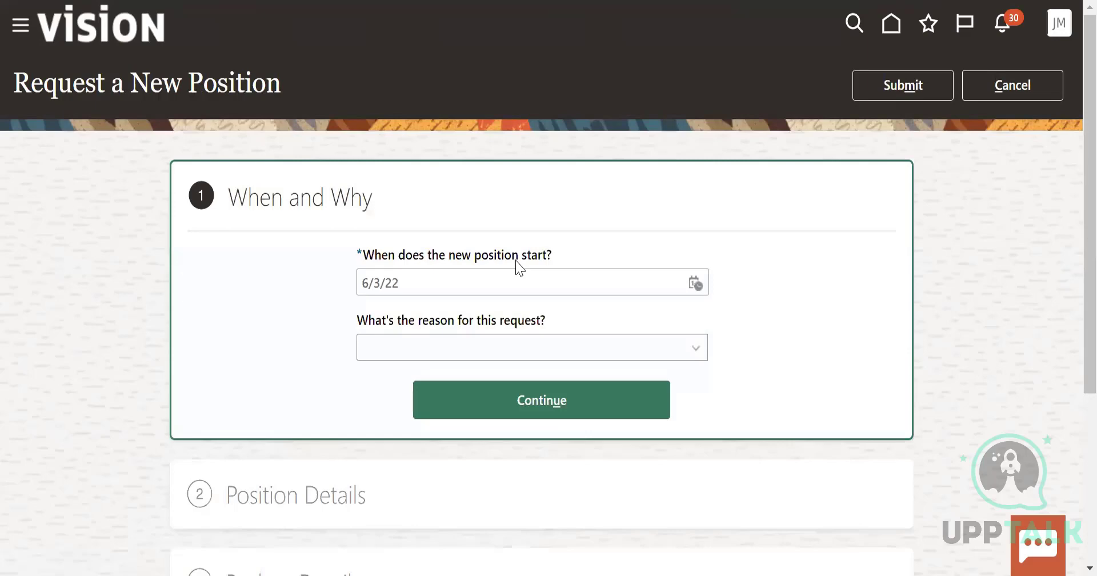
pyautogui.click(542, 400)
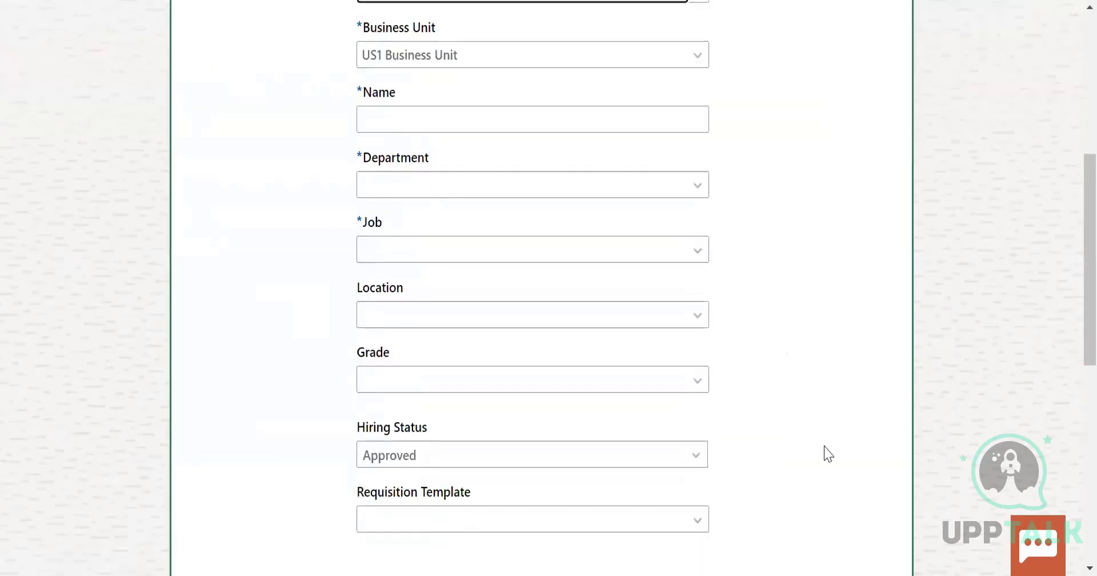
# Choose Academic Advisor as the parent position of the new request
pyautogui.scroll(-8, 825, 451)
pyautogui.scroll(-2, 828, 454)
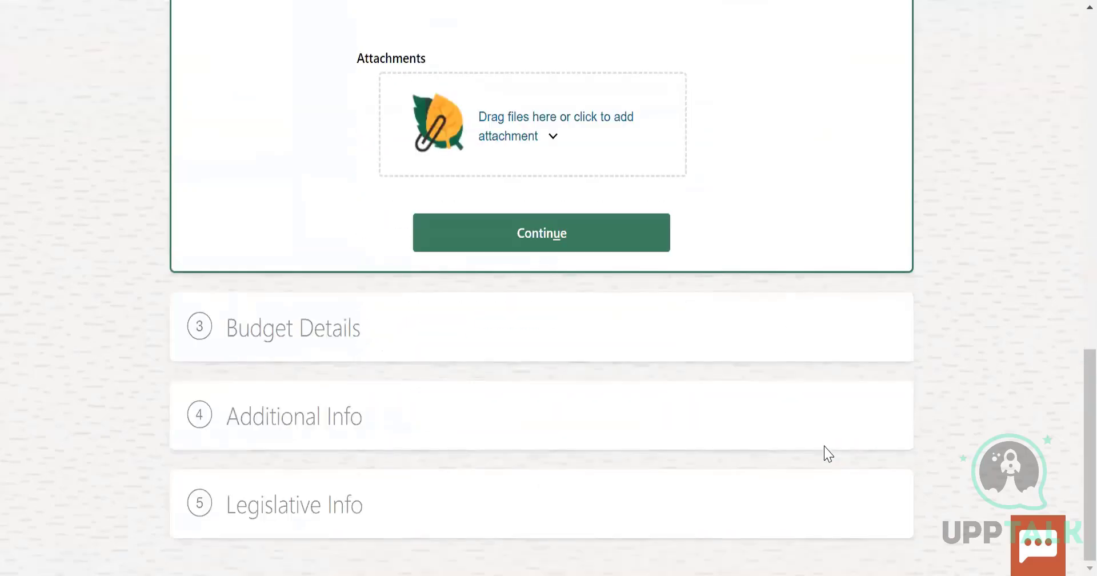
pyautogui.scroll(10, 828, 453)
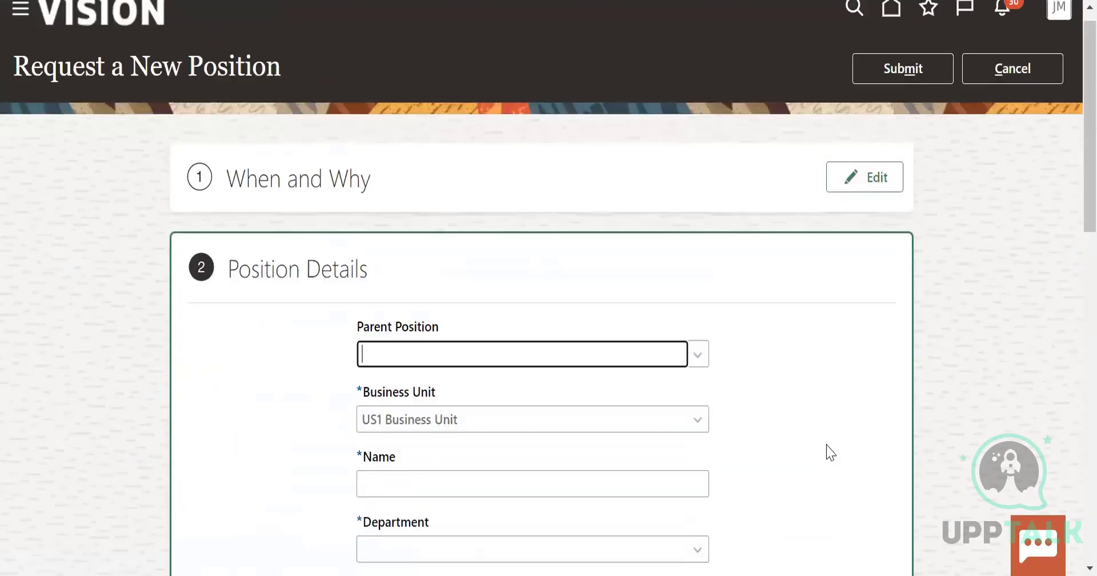
pyautogui.scroll(-1, 547, 265)
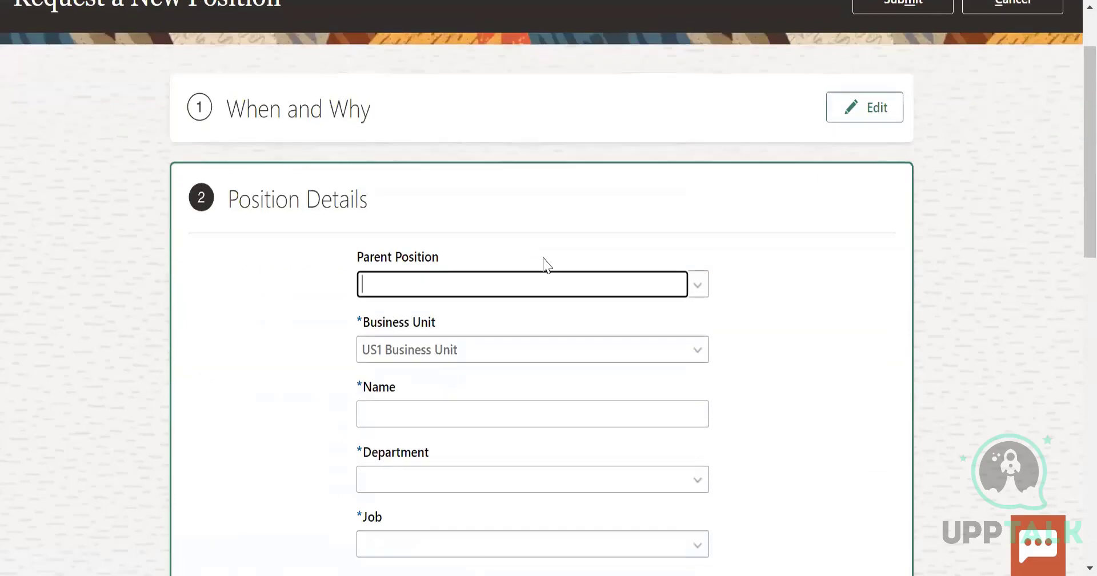
pyautogui.click(382, 284)
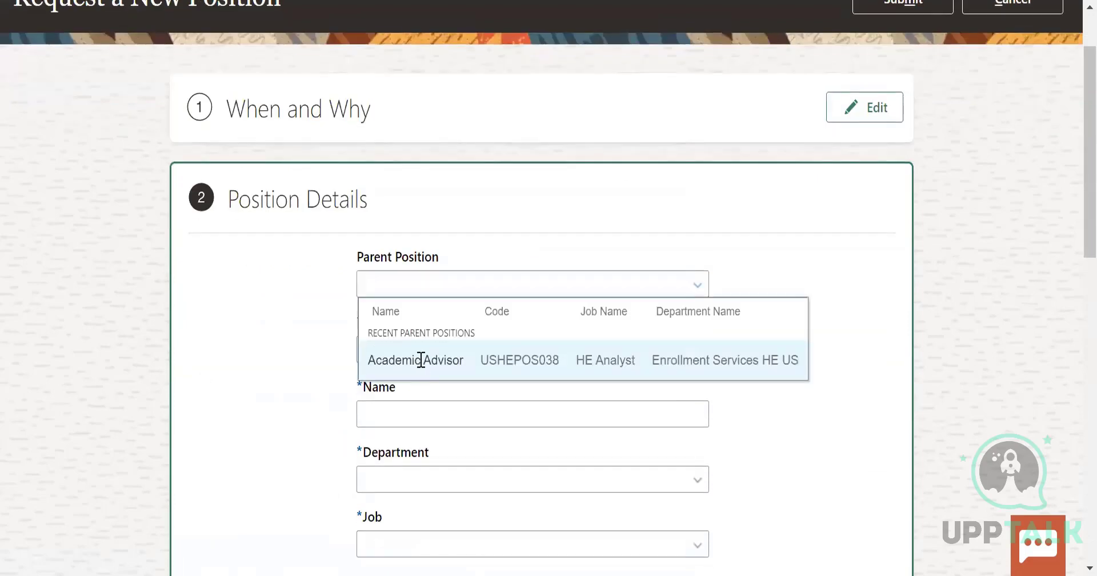
pyautogui.click(421, 360)
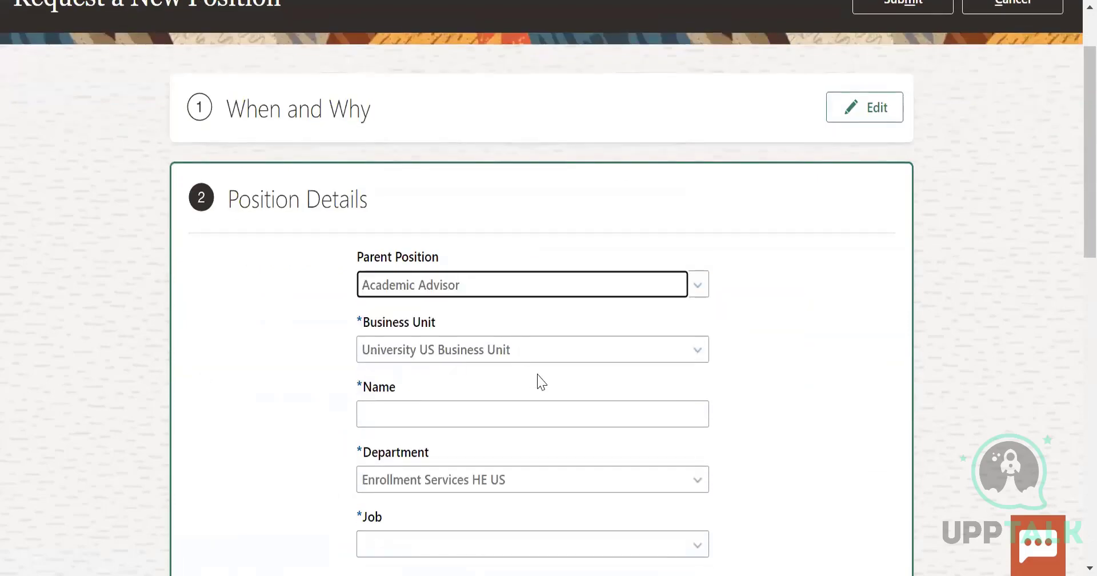
# Enter US_Manager as the name of the new position
pyautogui.click(497, 417)
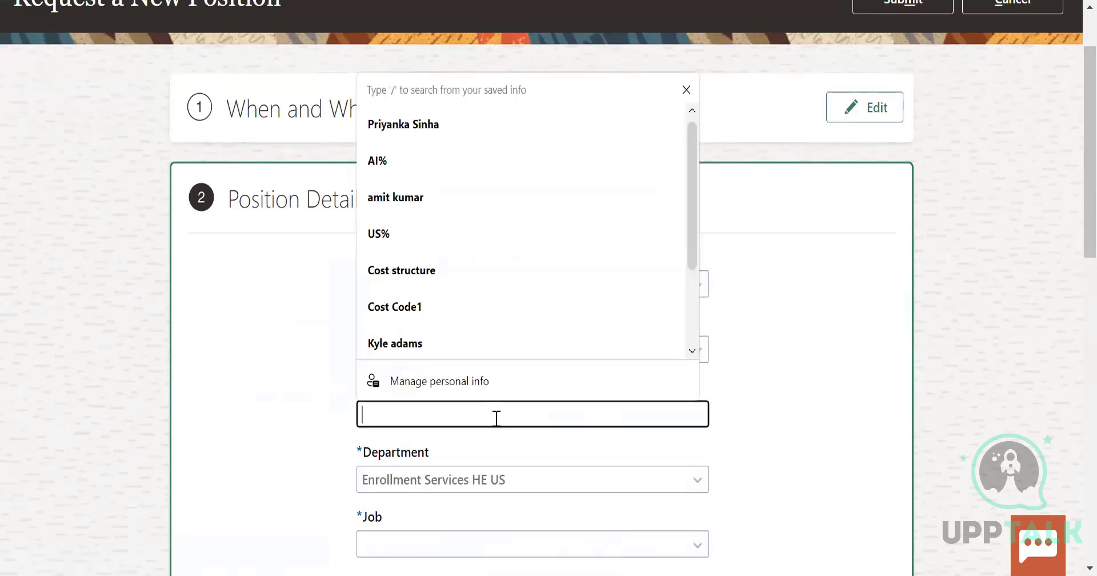
pyautogui.write('US_Mana')
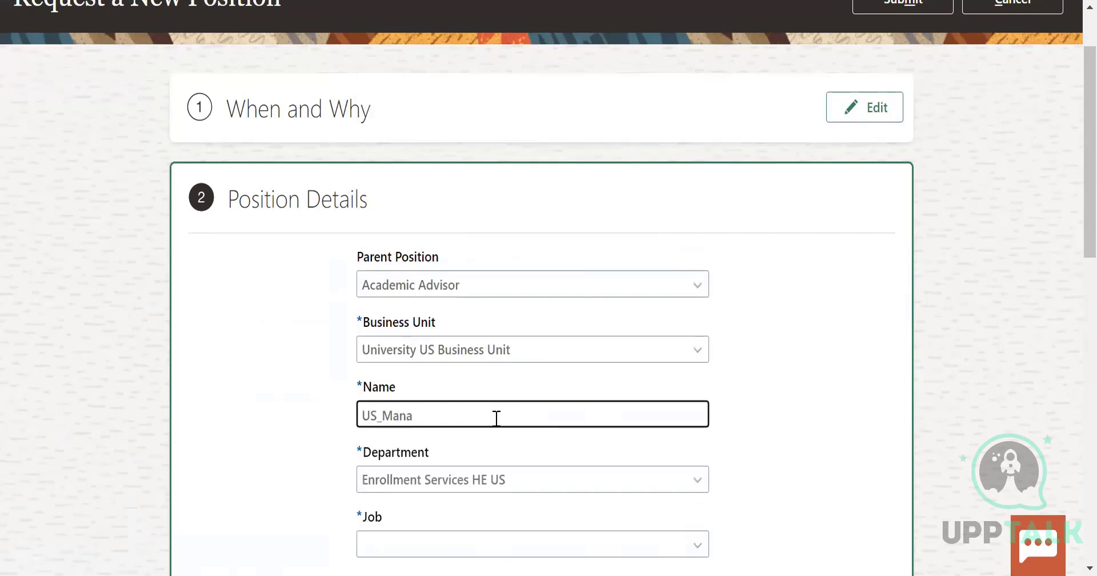
pyautogui.write('ger')
pyautogui.scroll(-3, 545, 446)
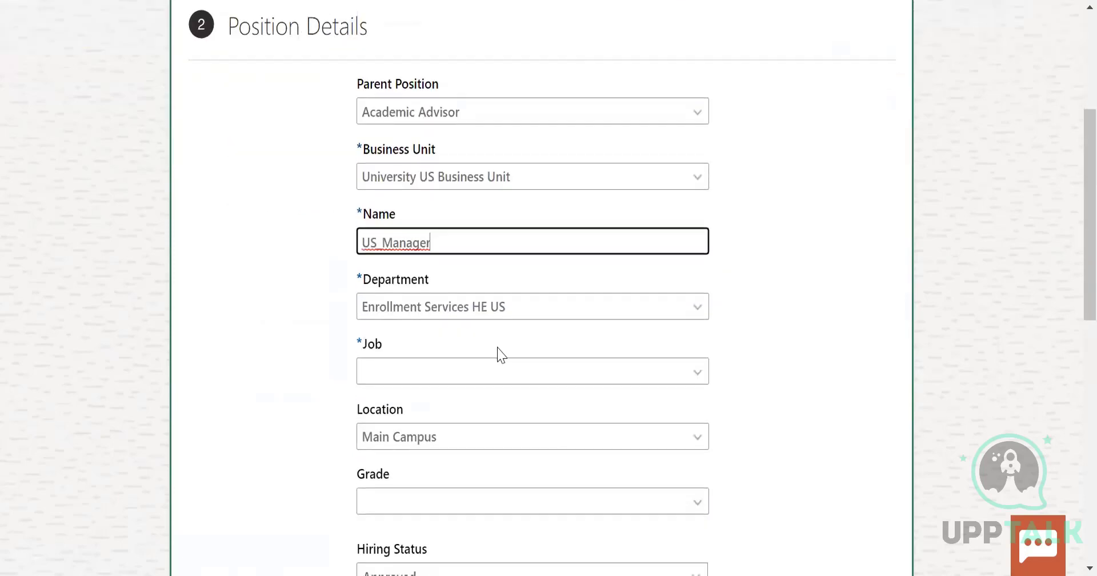
# Set the new position's job to Accounting Manager and remove Mgmt05 from its grades
pyautogui.click(535, 375)
pyautogui.click(483, 449)
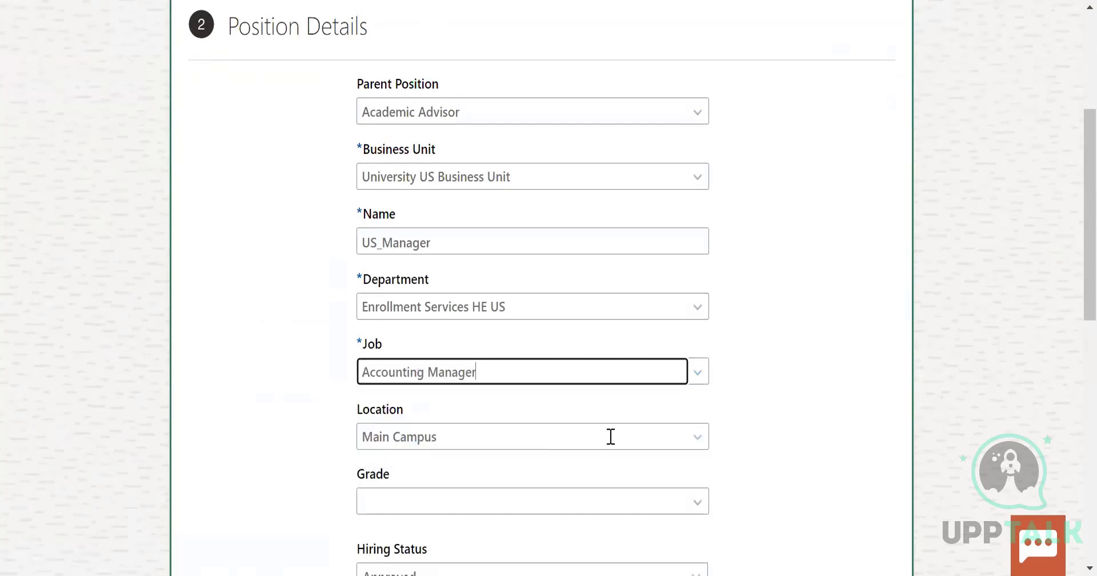
pyautogui.scroll(-2, 611, 437)
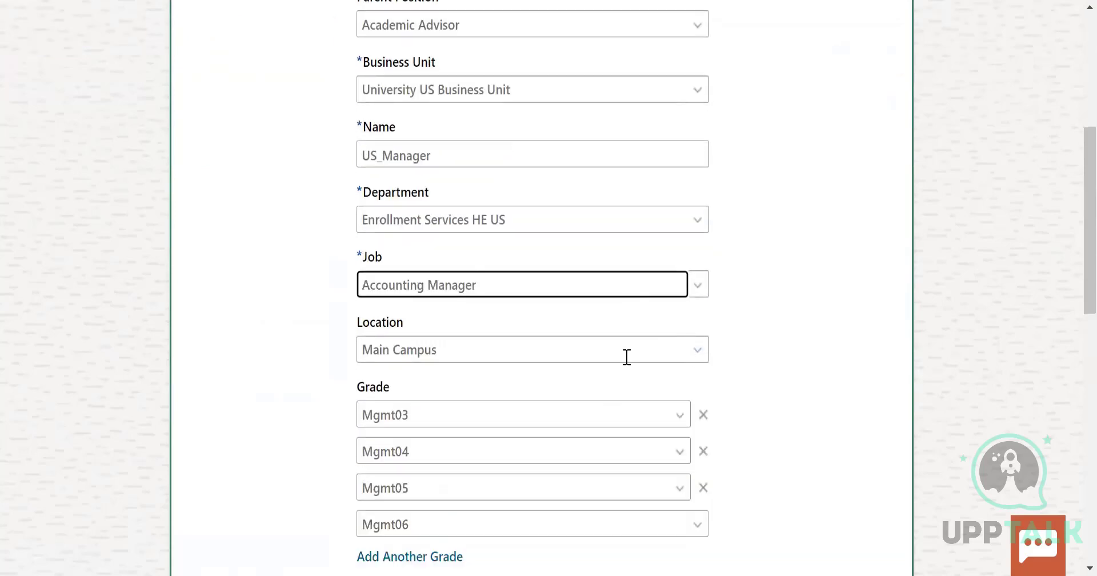
pyautogui.scroll(-2, 632, 360)
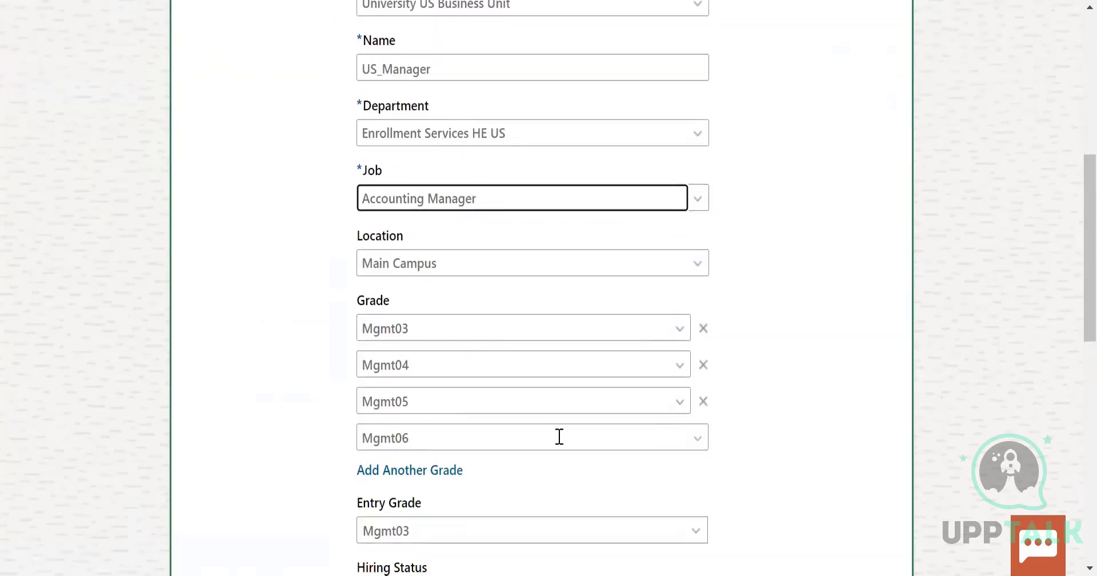
pyautogui.click(706, 402)
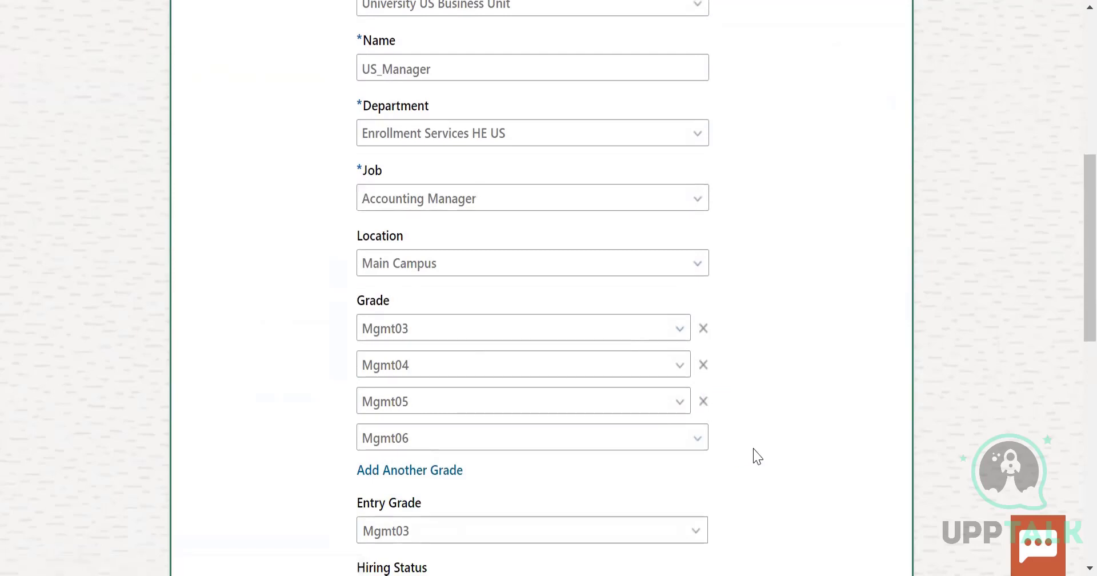
# View the available Entry Grade choices for the new position
pyautogui.scroll(-2, 629, 434)
pyautogui.click(529, 407)
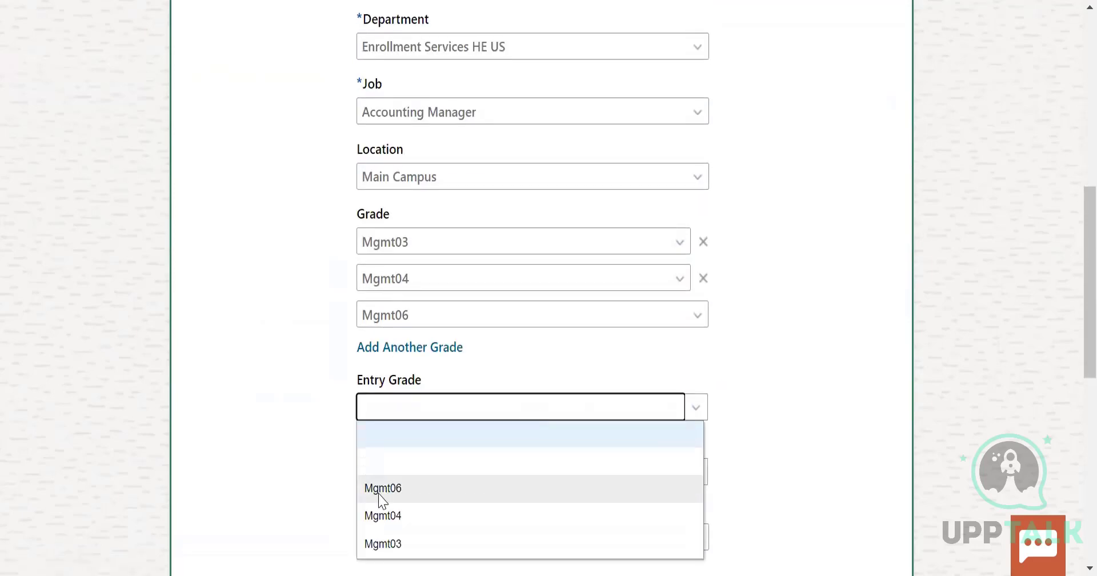
pyautogui.click(887, 422)
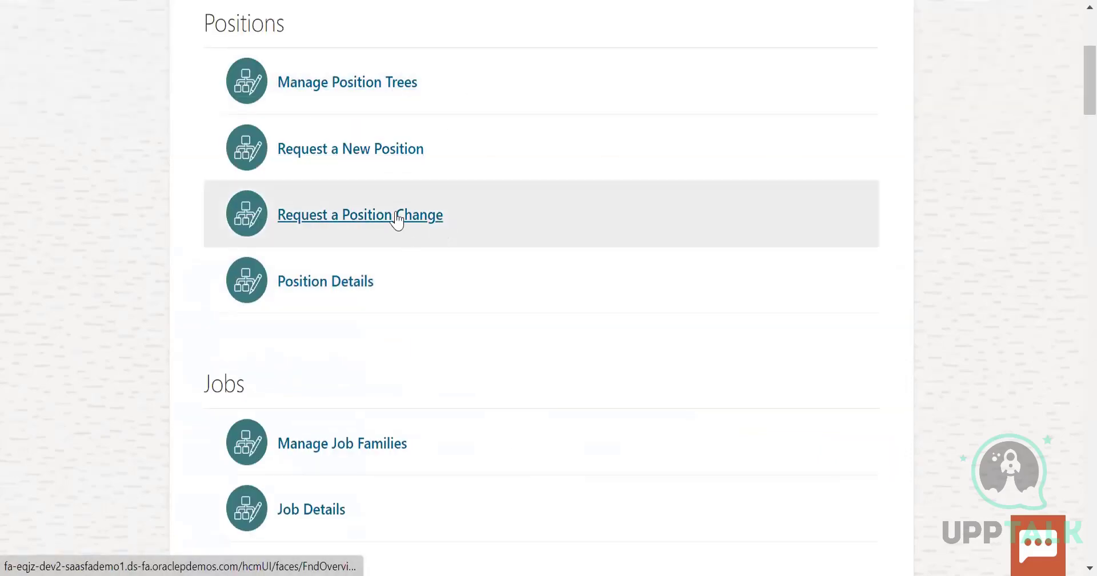
# Start adding a position from Position Details, including Budget Details, Additional Info and Legislative Info
pyautogui.click(332, 296)
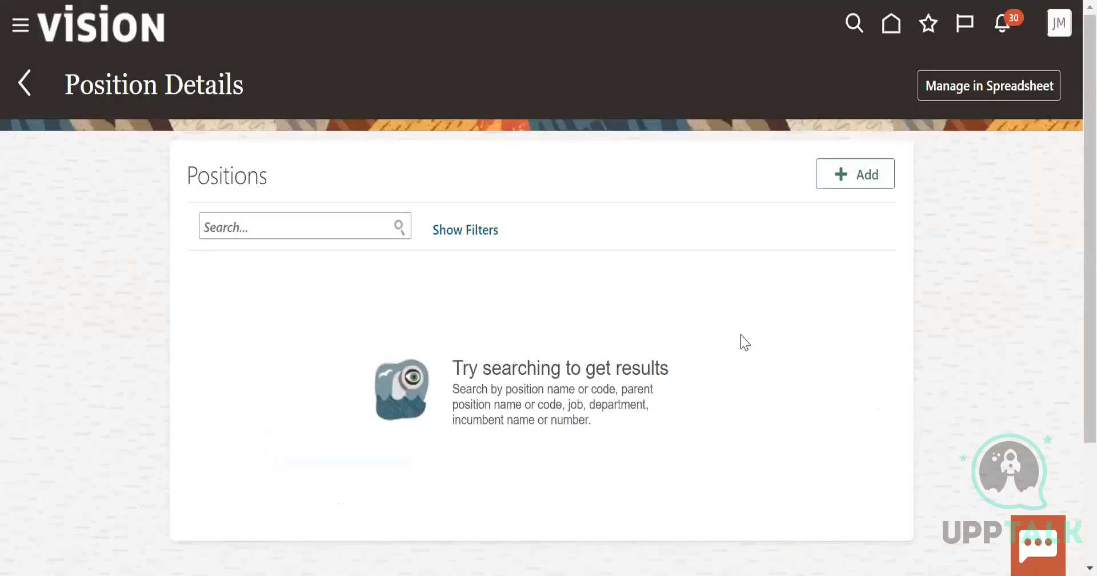
pyautogui.click(860, 176)
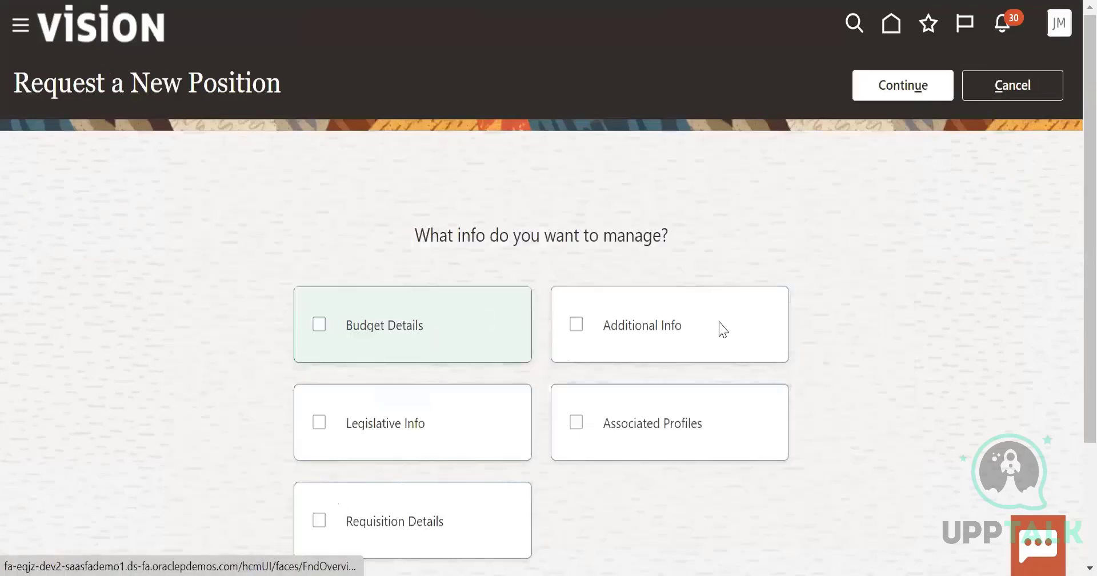
pyautogui.click(413, 325)
pyautogui.click(721, 325)
pyautogui.click(438, 419)
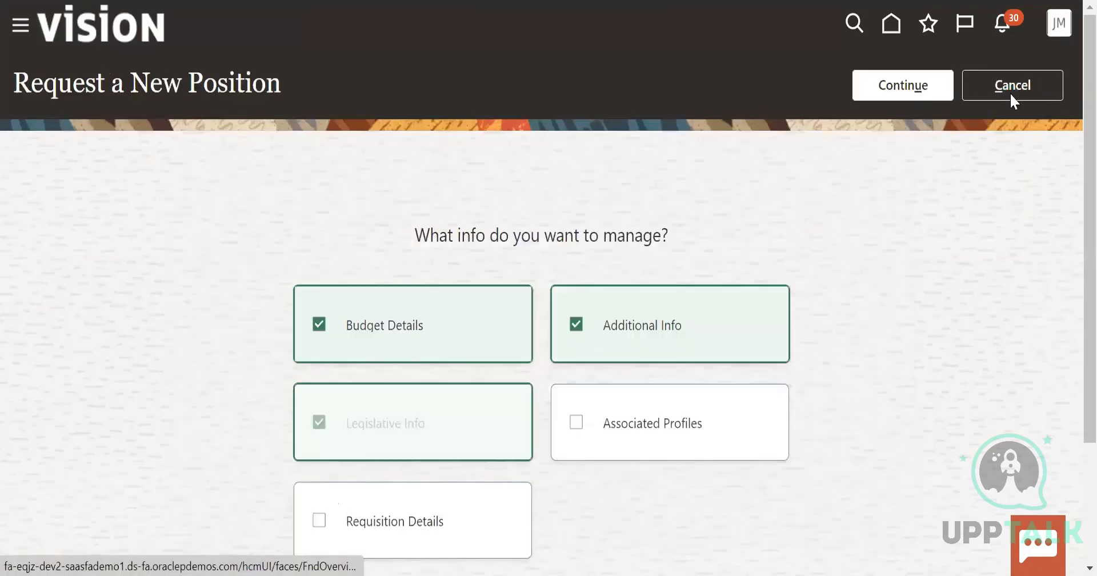
pyautogui.click(907, 92)
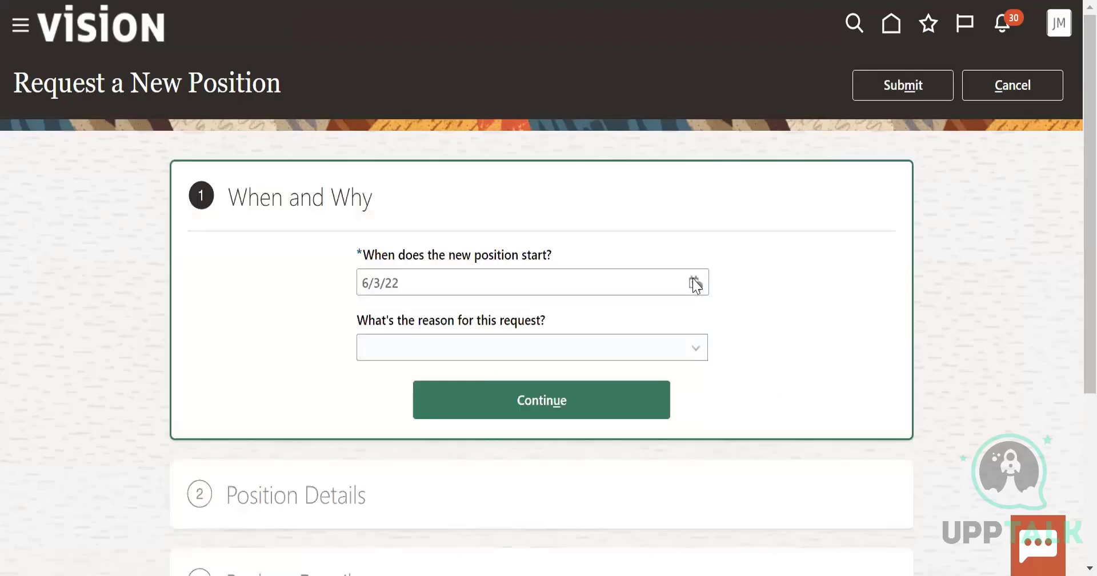
# Set the new position's start date to 6/1/22 and the request reason to Reorganization, and continue to Position Details
pyautogui.scroll(-1, 808, 368)
pyautogui.scroll(-2, 812, 367)
pyautogui.scroll(3, 808, 367)
pyautogui.click(699, 284)
pyautogui.click(808, 383)
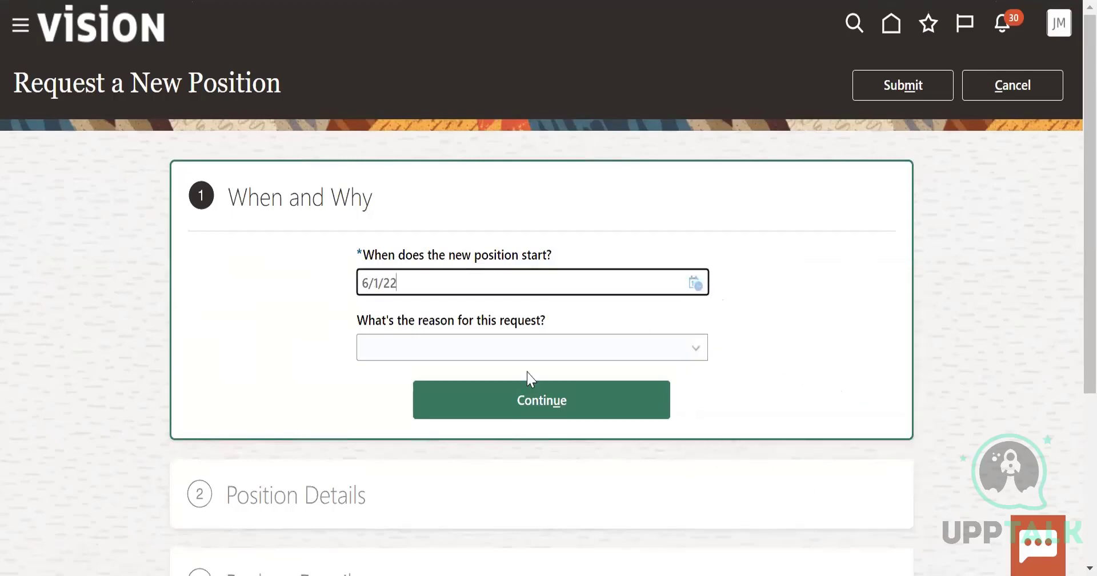
pyautogui.click(528, 351)
pyautogui.click(432, 396)
pyautogui.click(508, 405)
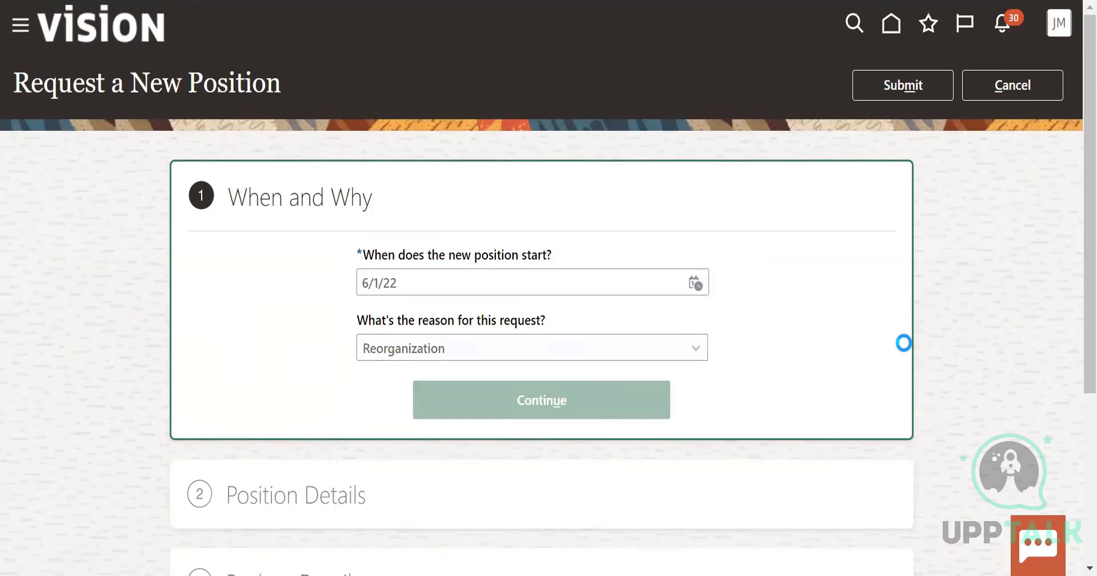
# Look over the blank Position Details fields and cancel the new position request
pyautogui.scroll(-8, 746, 393)
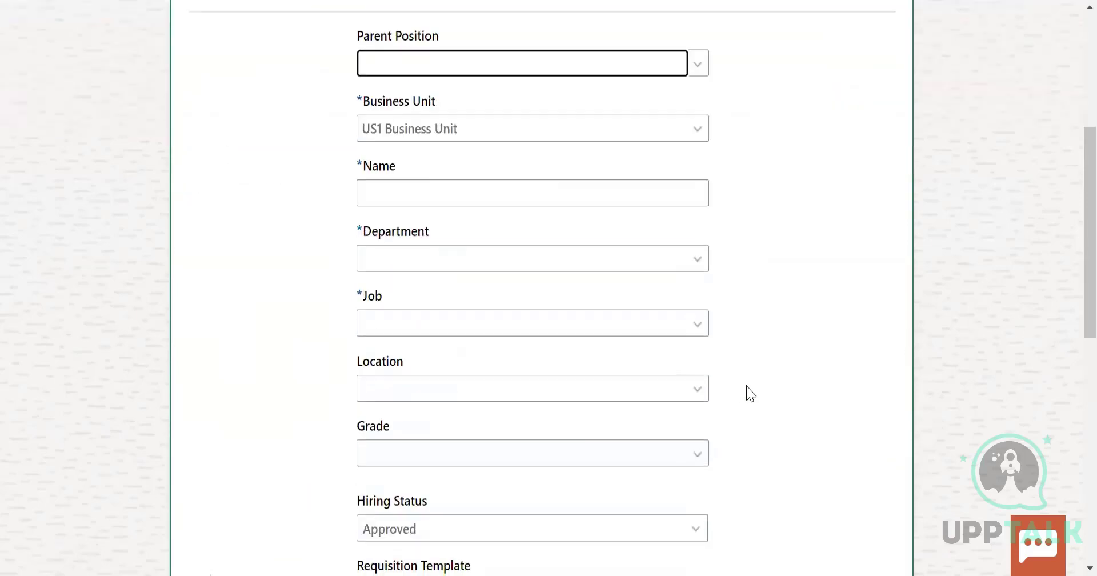
pyautogui.scroll(-5, 747, 392)
pyautogui.scroll(12, 747, 392)
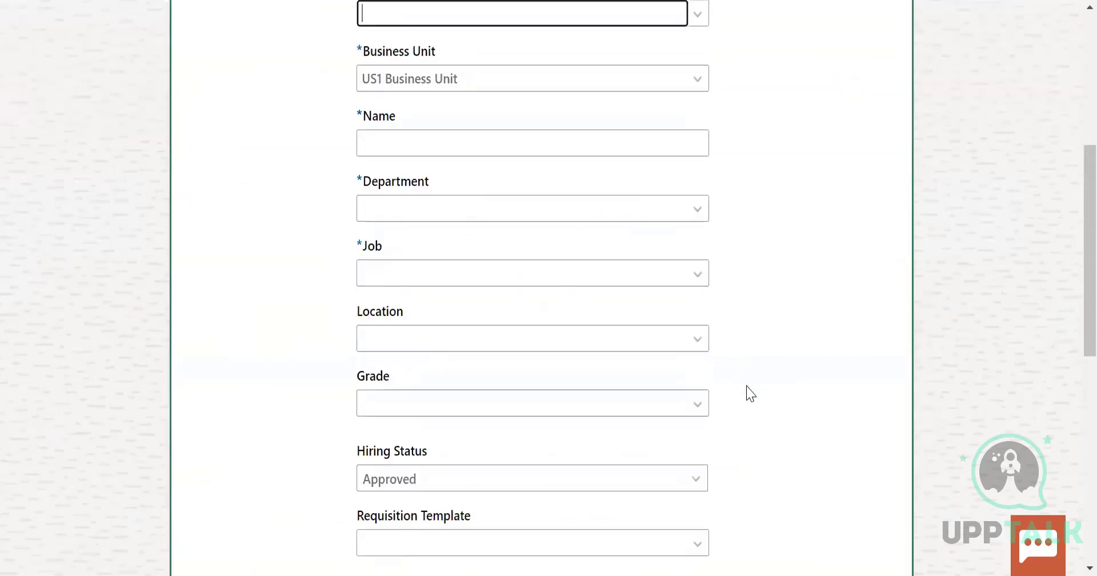
pyautogui.click(1022, 73)
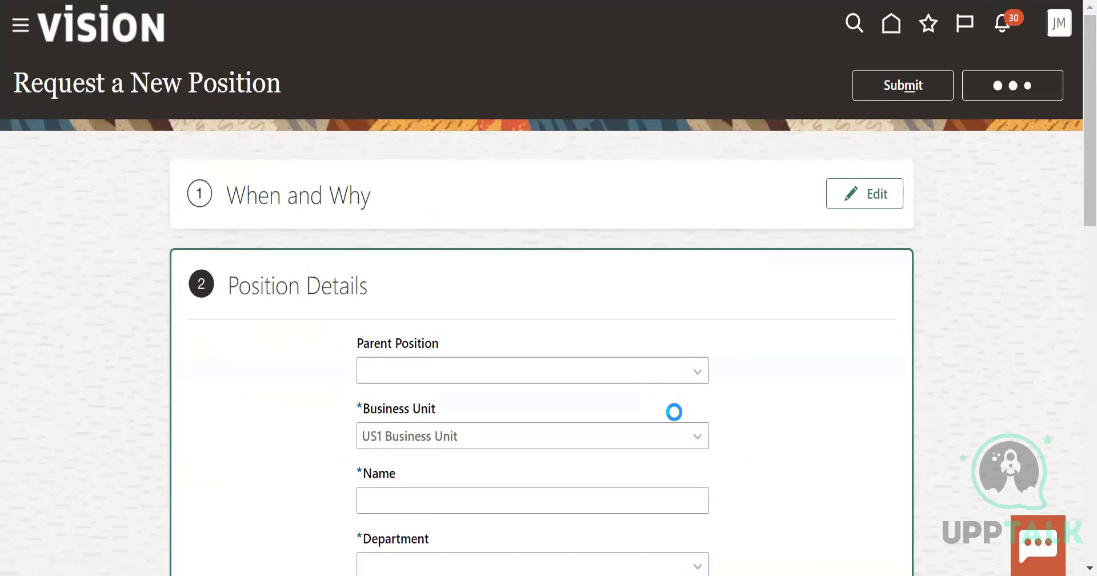
# Look through the workforce structures tasks from Positions, Jobs and Grades through Organizations and Security Profiles to the remaining sections
pyautogui.scroll(-4, 679, 415)
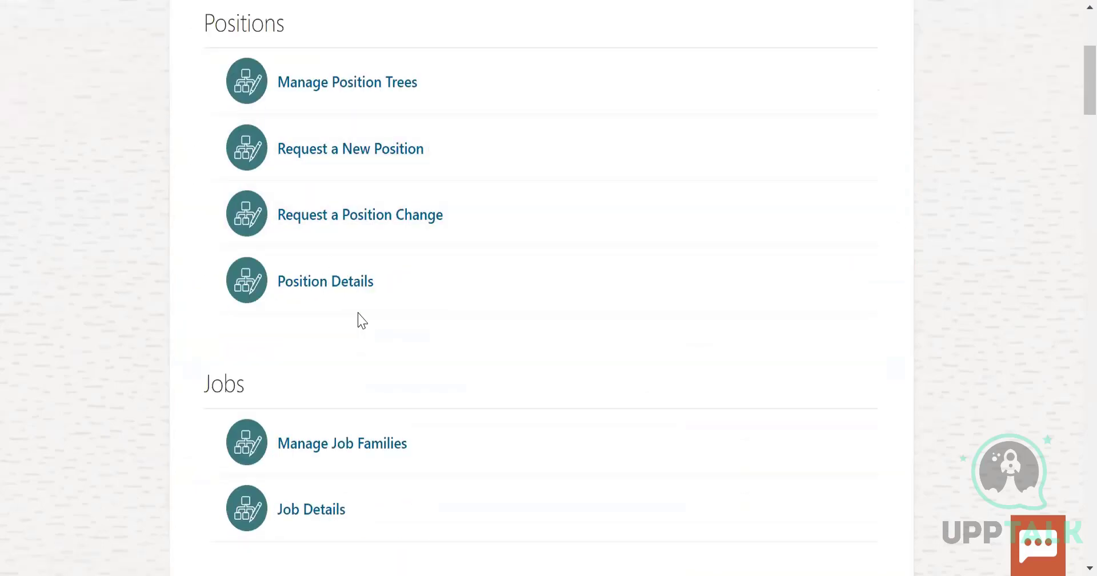
pyautogui.scroll(-3, 517, 383)
pyautogui.scroll(-7, 520, 381)
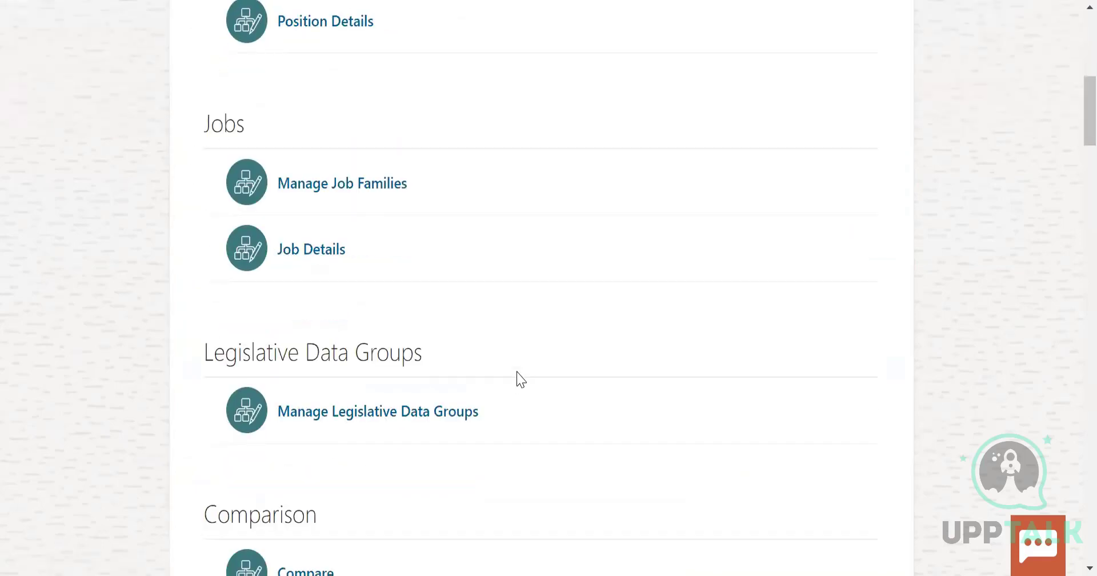
pyautogui.scroll(-5, 521, 350)
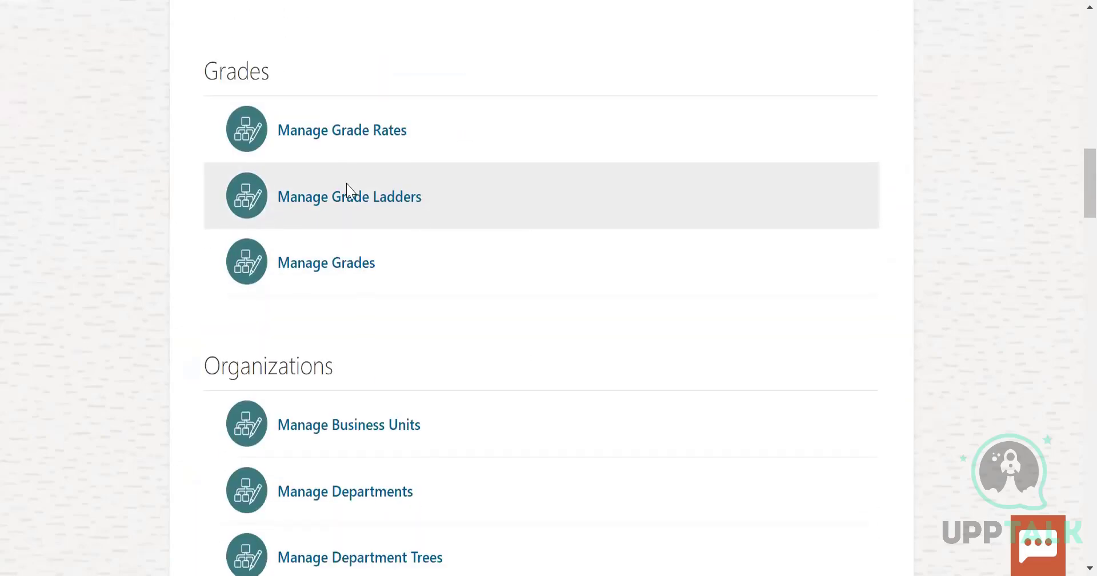
pyautogui.scroll(-3, 531, 318)
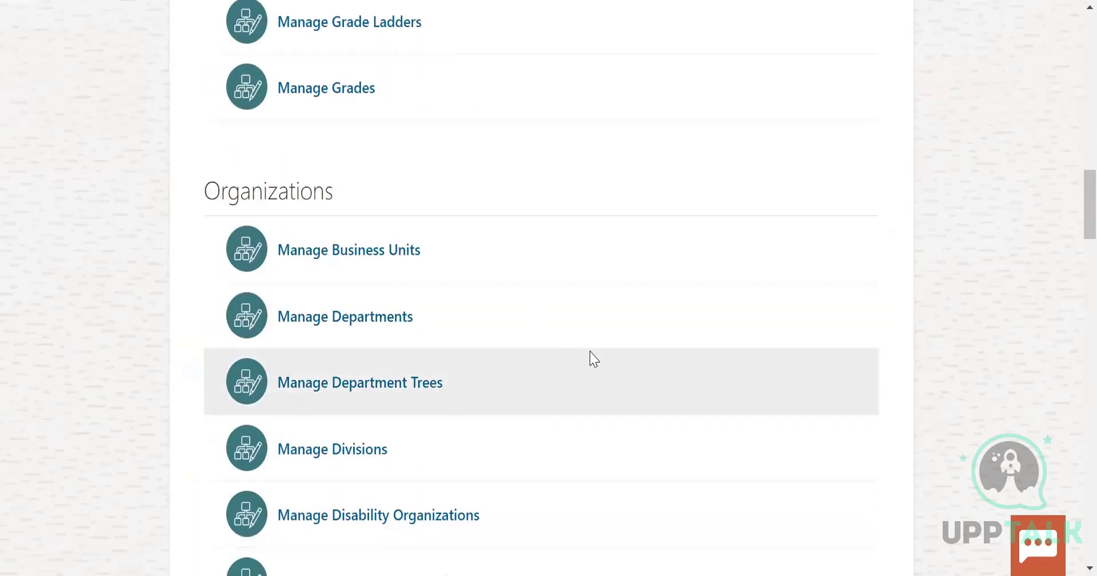
pyautogui.scroll(-2, 483, 451)
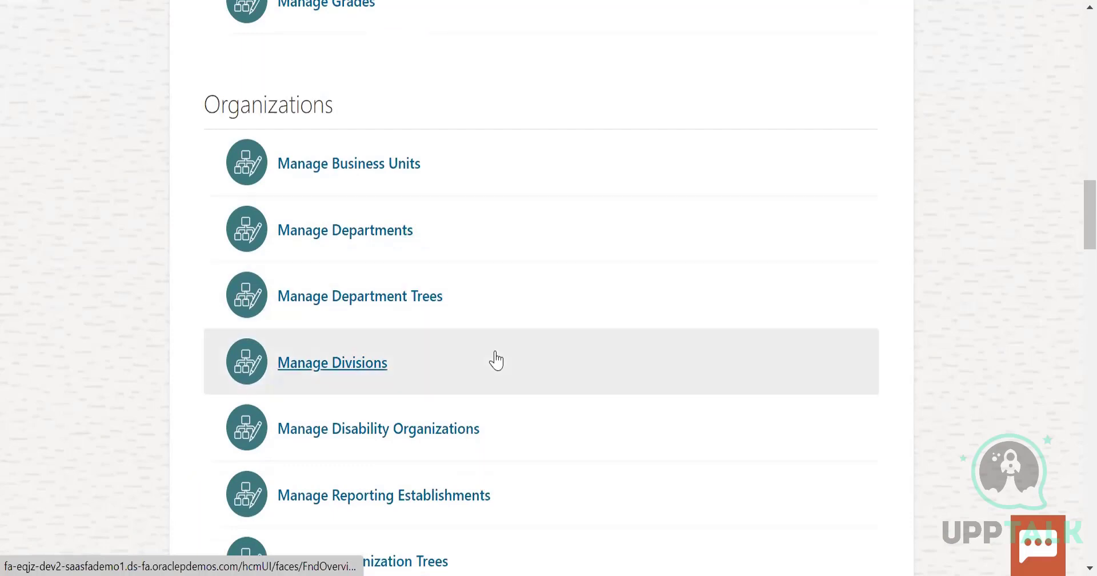
pyautogui.scroll(-3, 495, 360)
pyautogui.scroll(-2, 495, 359)
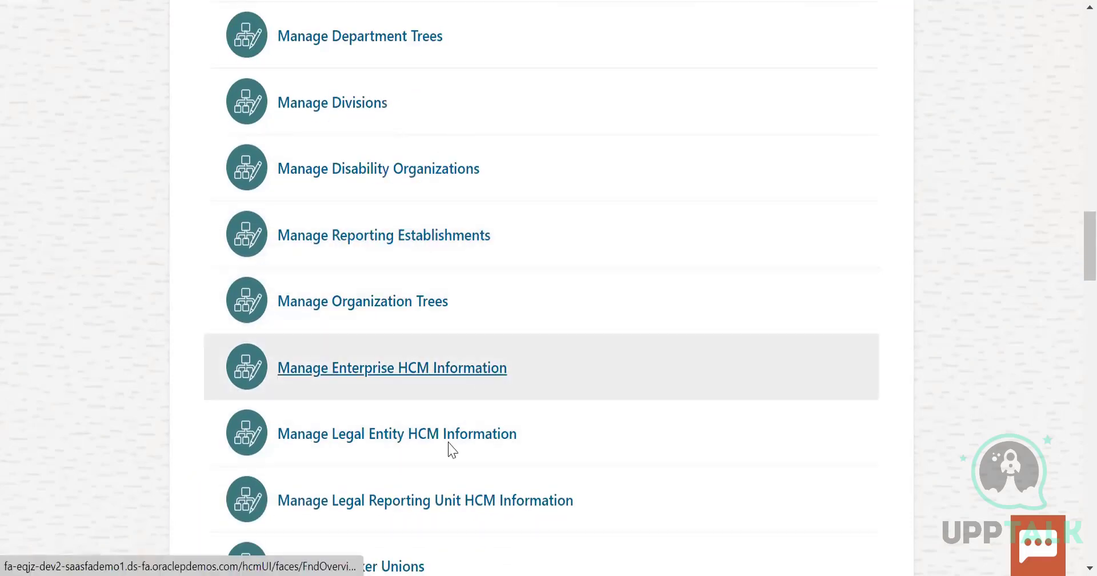
pyautogui.scroll(-6, 454, 440)
pyautogui.scroll(-4, 454, 440)
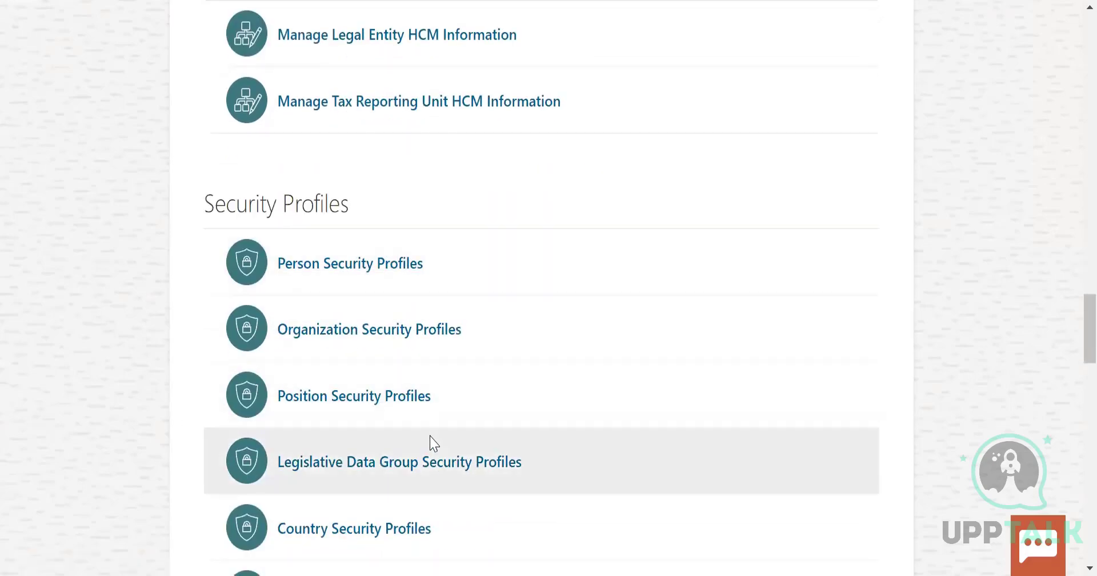
pyautogui.scroll(-4, 649, 370)
pyautogui.scroll(-1, 649, 370)
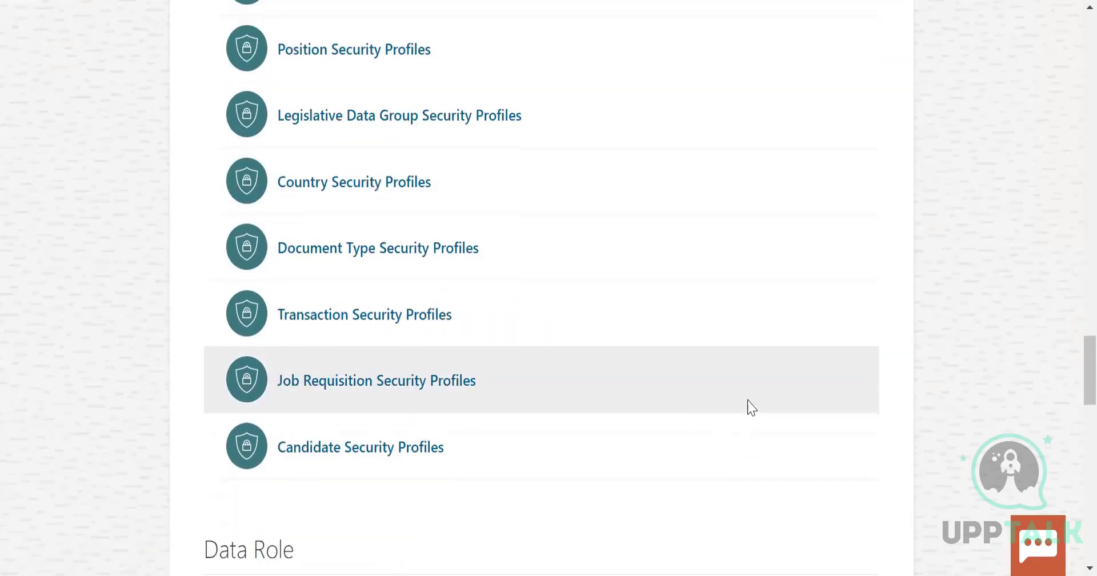
pyautogui.scroll(-2, 712, 411)
pyautogui.scroll(-4, 468, 457)
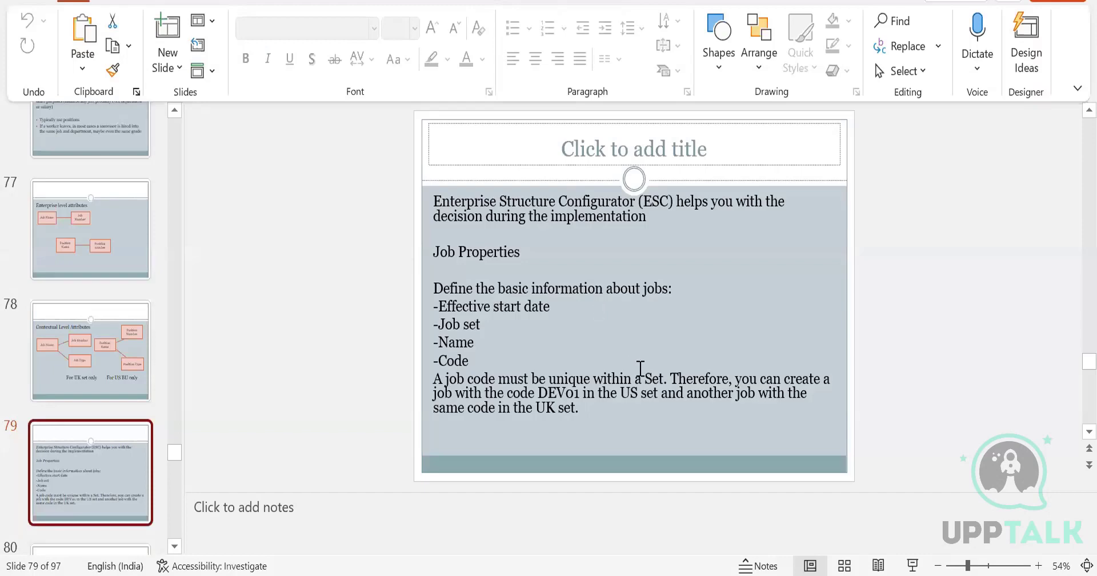
# Switch to the PowerPoint presentation and view slide 80 about job properties
pyautogui.scroll(-2, 59, 451)
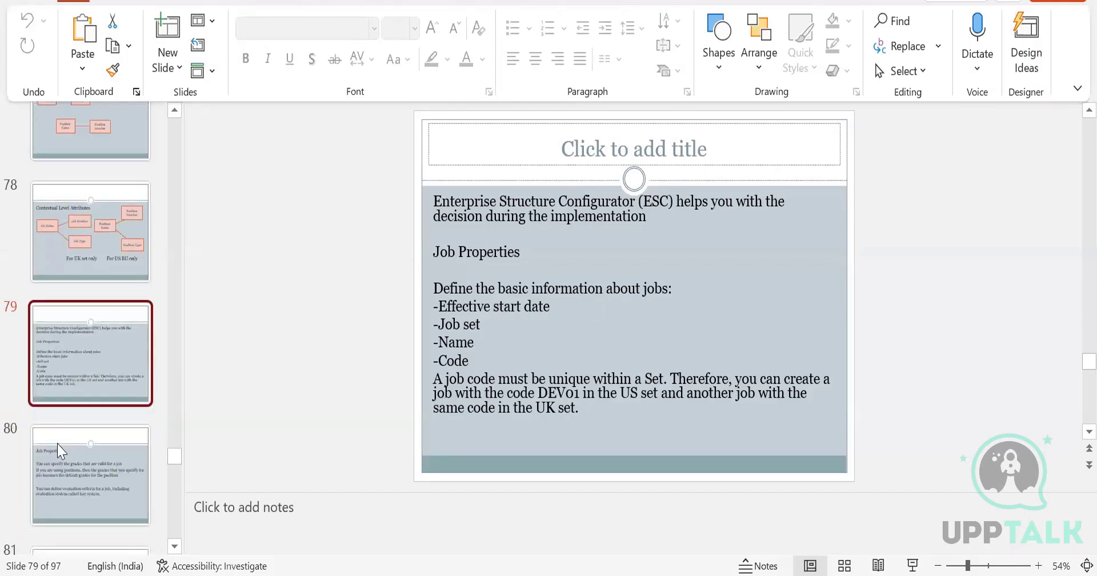
pyautogui.click(66, 474)
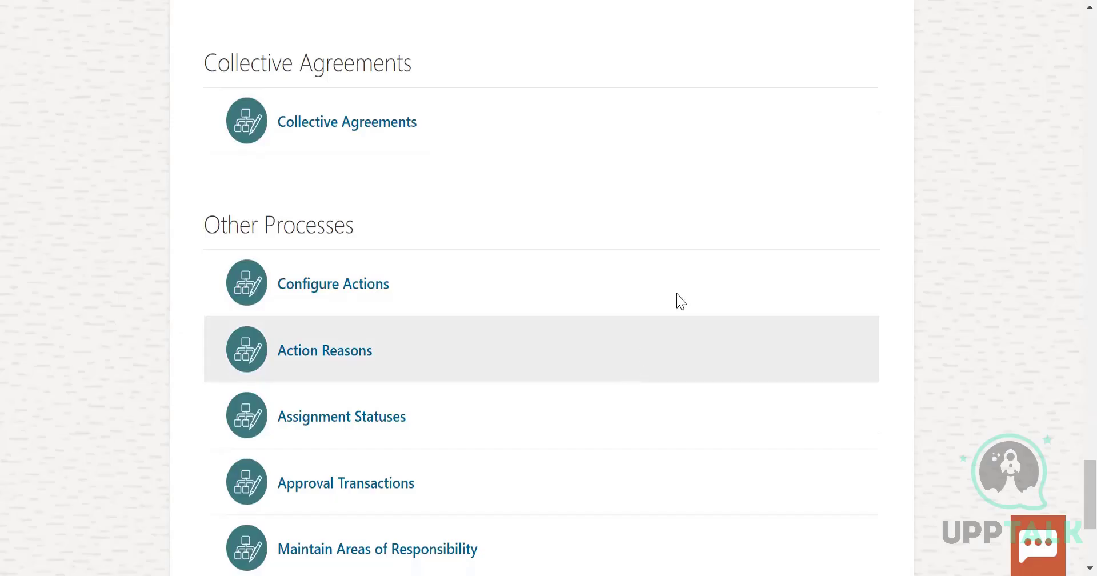
pyautogui.scroll(-2, 680, 301)
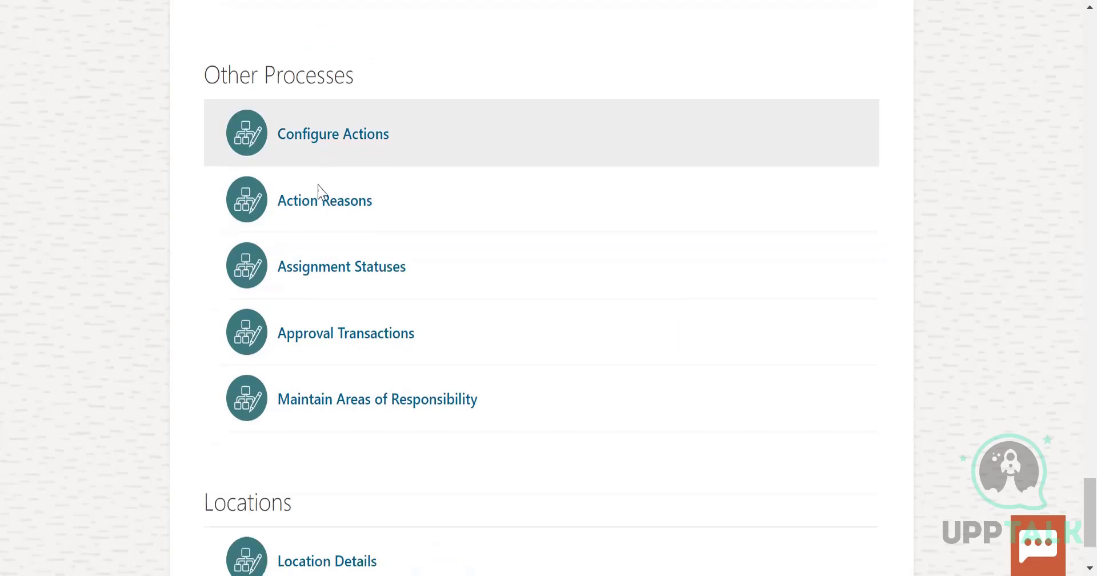
# Return to the workforce structures tasks in the browser, open Action Reasons and examine the listed reasons and their codes
pyautogui.scroll(-1, 318, 191)
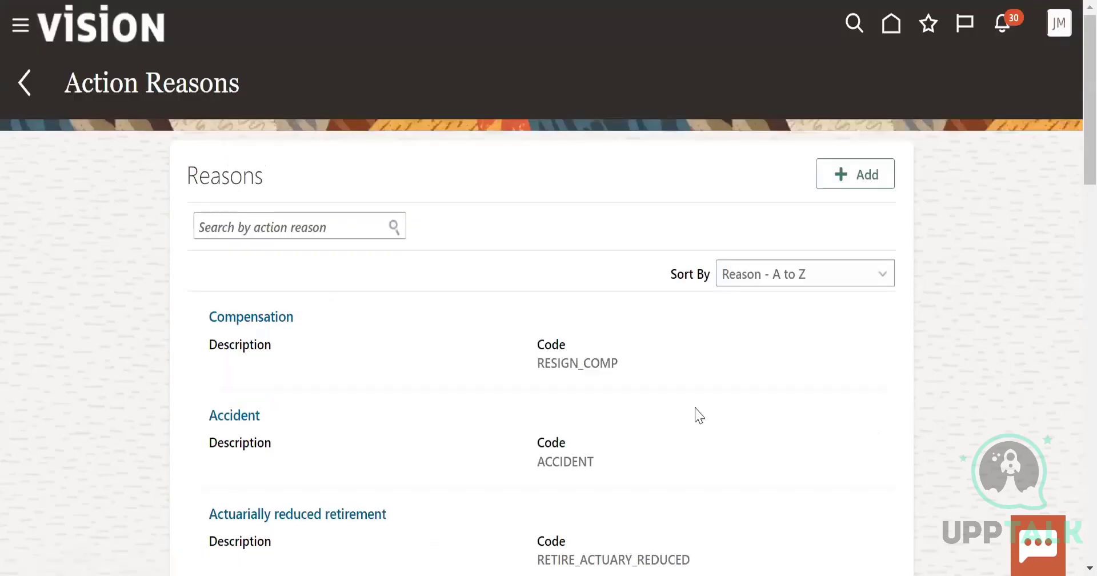
pyautogui.scroll(-3, 698, 415)
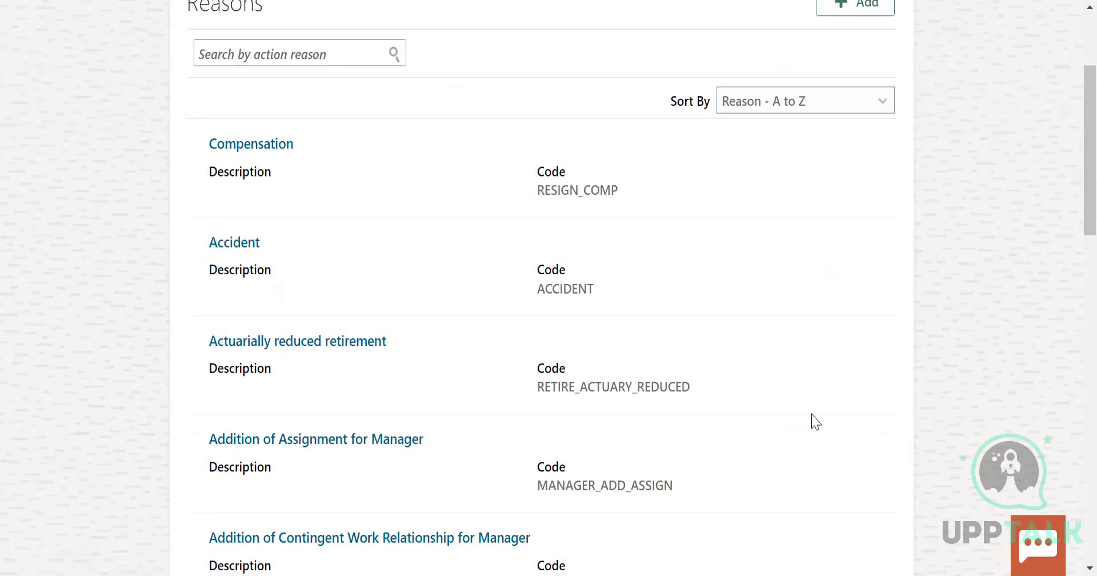
pyautogui.scroll(-6, 812, 417)
pyautogui.scroll(-2, 822, 417)
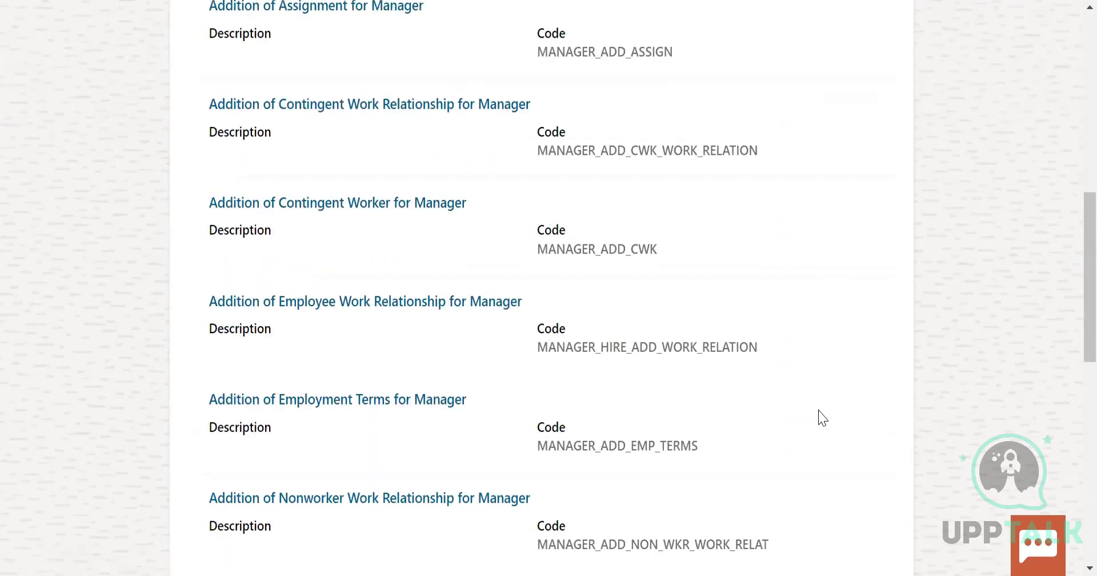
pyautogui.scroll(-3, 823, 418)
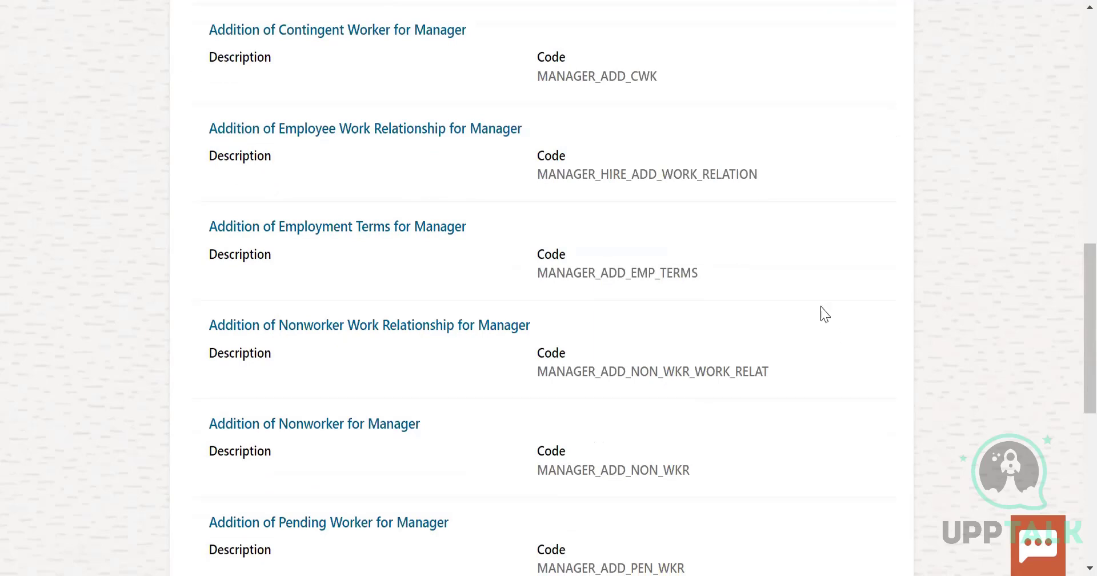
pyautogui.scroll(-3, 825, 314)
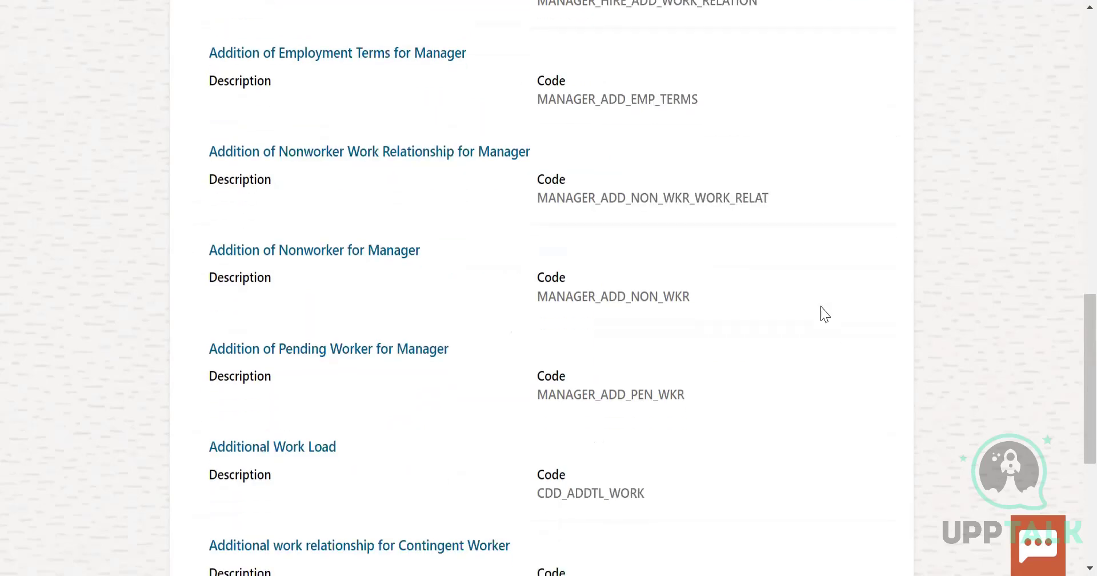
pyautogui.scroll(-2, 824, 314)
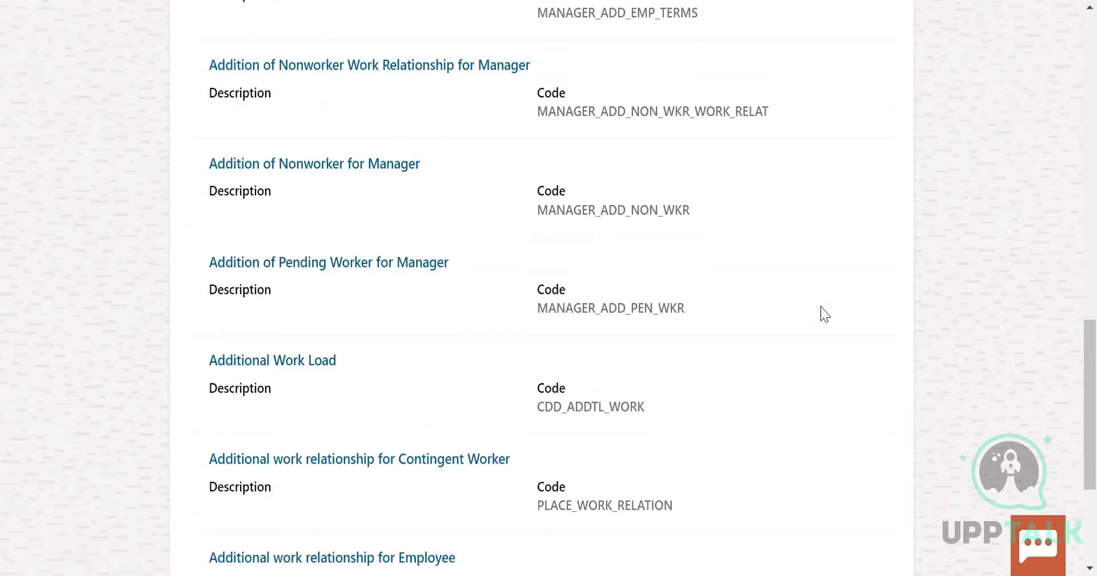
pyautogui.scroll(-3, 824, 314)
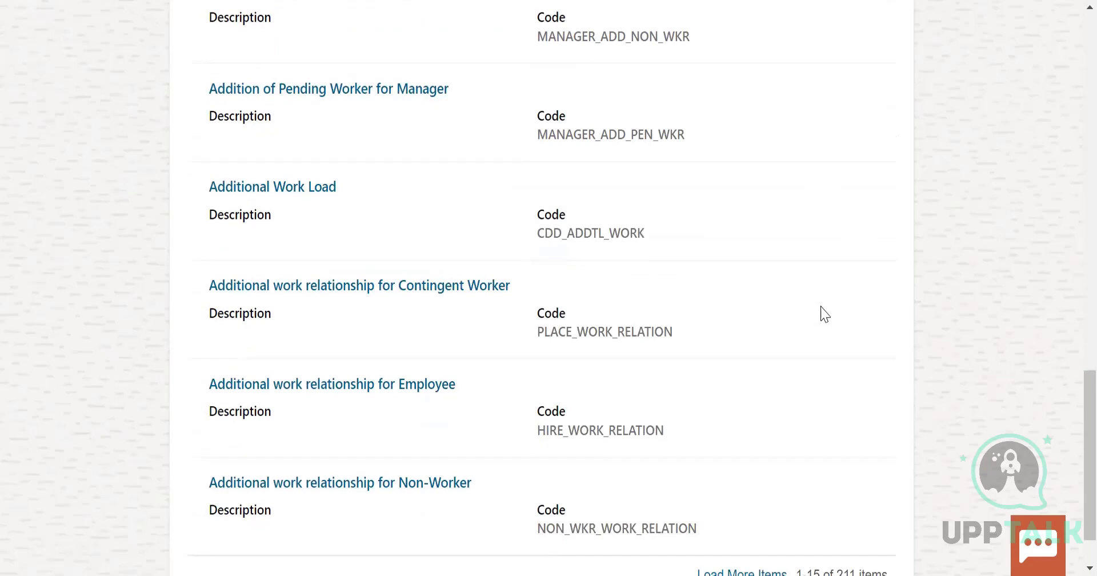
# Start a new action reason and enter Transfer as both its code and its description
pyautogui.scroll(16, 824, 314)
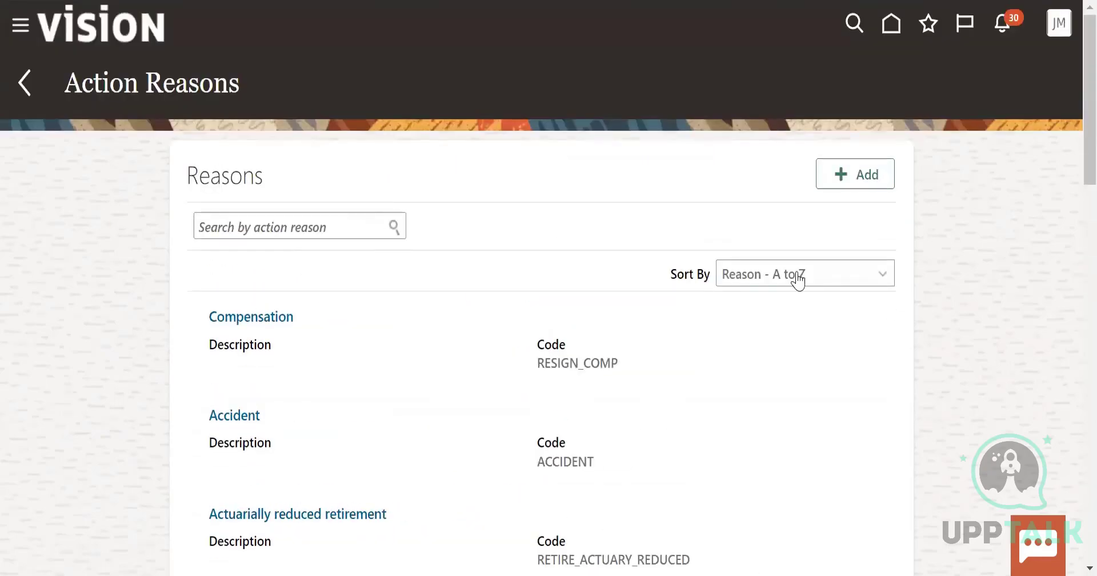
pyautogui.click(875, 179)
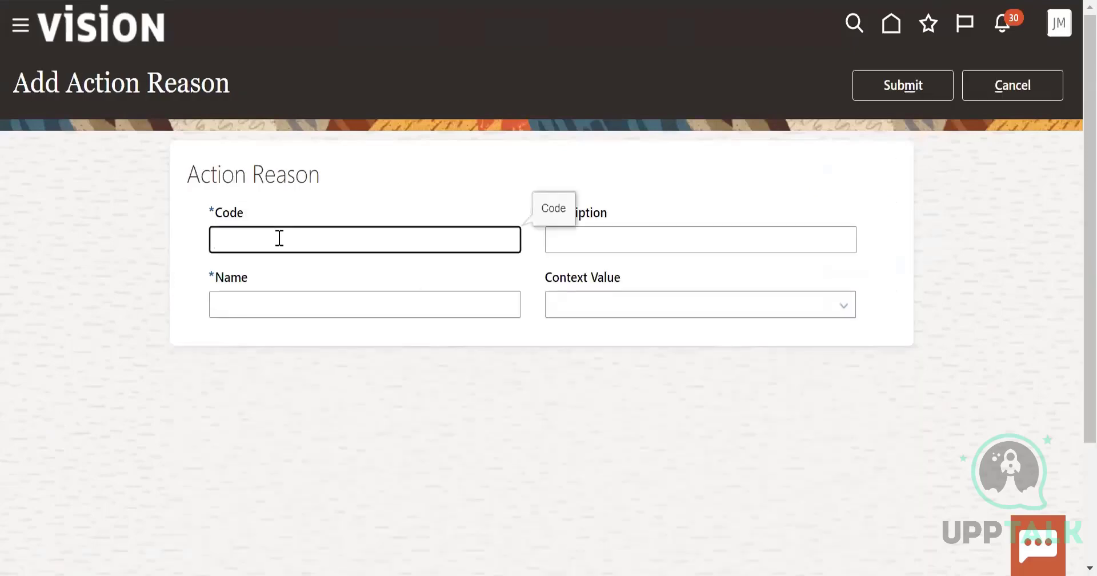
pyautogui.write('A')
pyautogui.press('BackSpace')
pyautogui.write('Tranfer')
pyautogui.press('BackSpace')
pyautogui.press('BackSpace')
pyautogui.write('fer')
pyautogui.click(754, 241)
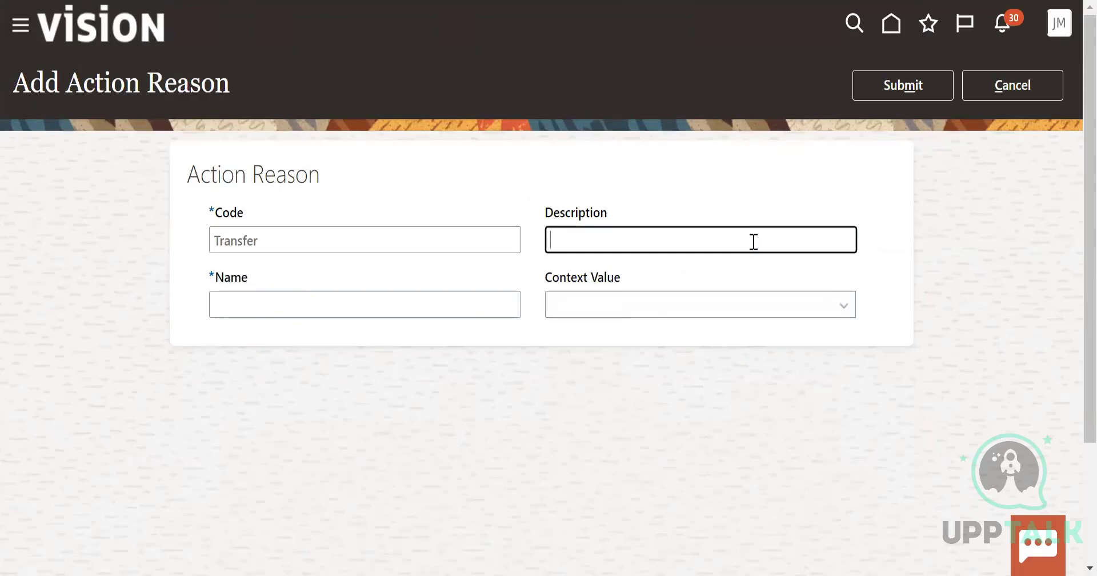
pyautogui.write('Transfer')
# Name the action reason US_TRANSFER, leave its context value blank and submit it
pyautogui.click(299, 300)
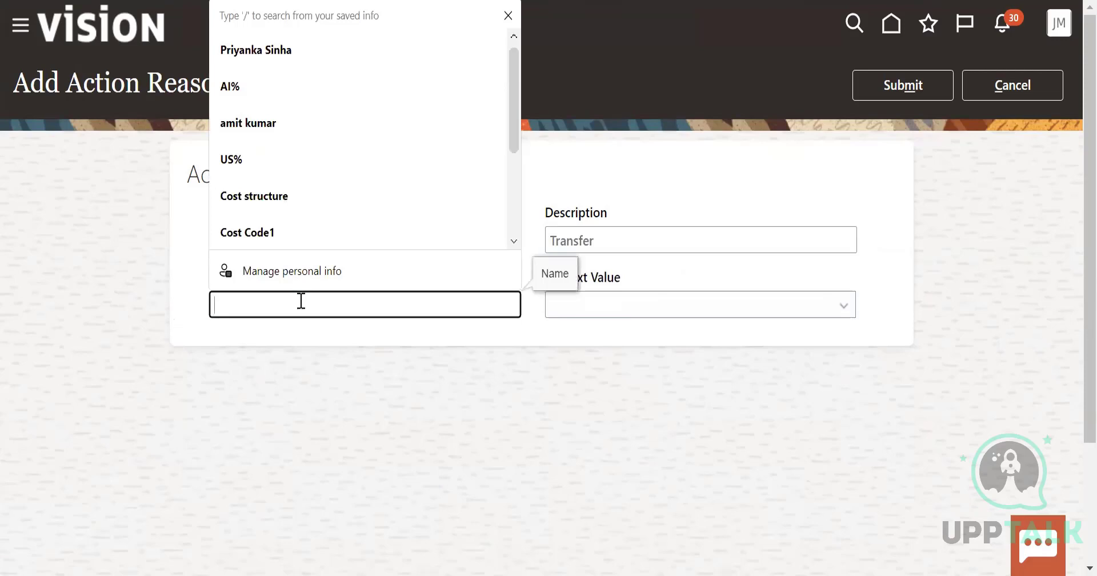
pyautogui.write('US_Tran')
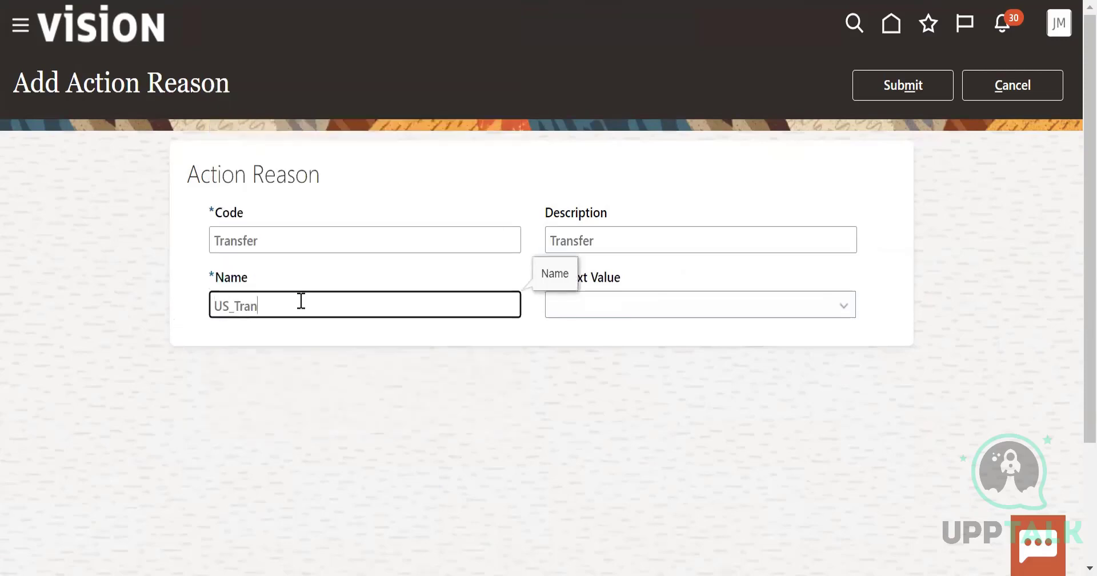
pyautogui.write('fer')
pyautogui.press('BackSpace')
pyautogui.press('BackSpace')
pyautogui.press('BackSpace')
pyautogui.press('BackSpace')
pyautogui.press('BackSpace')
pyautogui.press('BackSpace')
pyautogui.write('RANSH')
pyautogui.press('BackSpace')
pyautogui.write('FER')
pyautogui.click(663, 312)
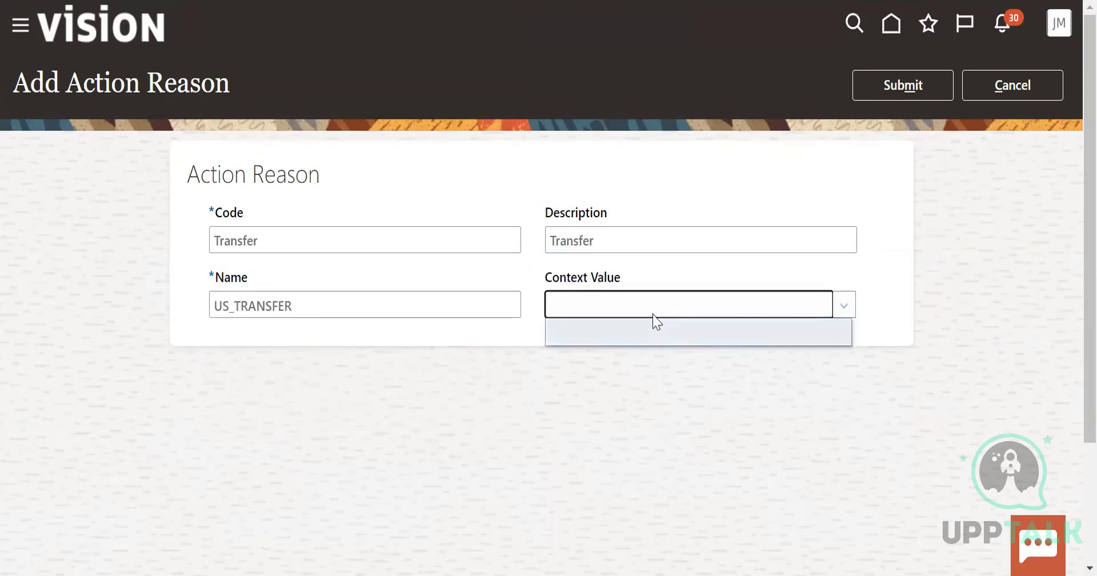
pyautogui.click(929, 86)
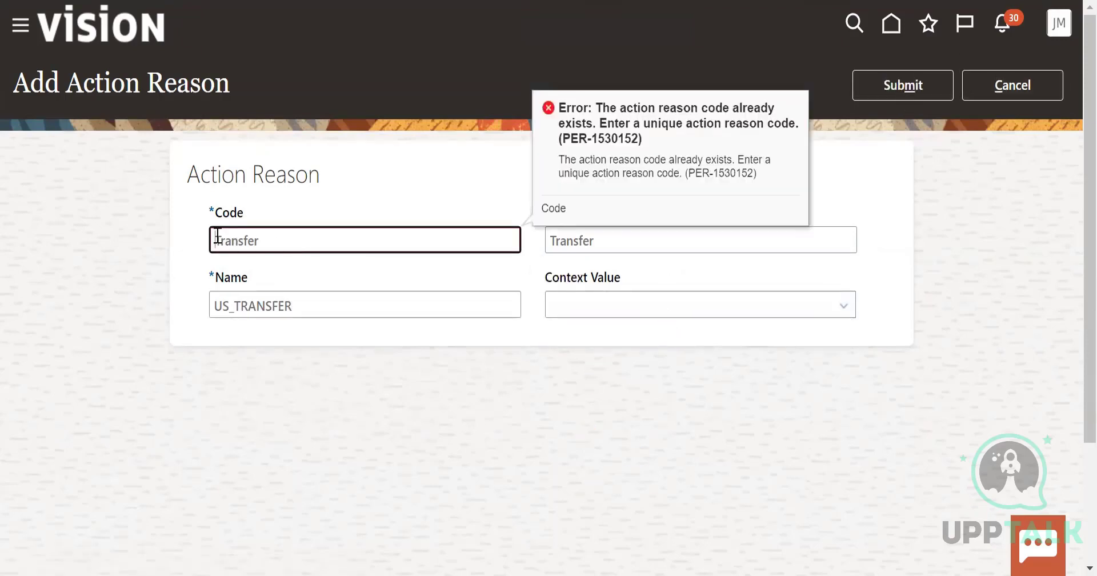
# Change the action reason's code to Transfer_001 and submit it again
pyautogui.moveTo(215, 241); pyautogui.dragTo(276, 240)
pyautogui.click(276, 240)
pyautogui.write('_001')
pyautogui.click(825, 224)
pyautogui.click(918, 74)
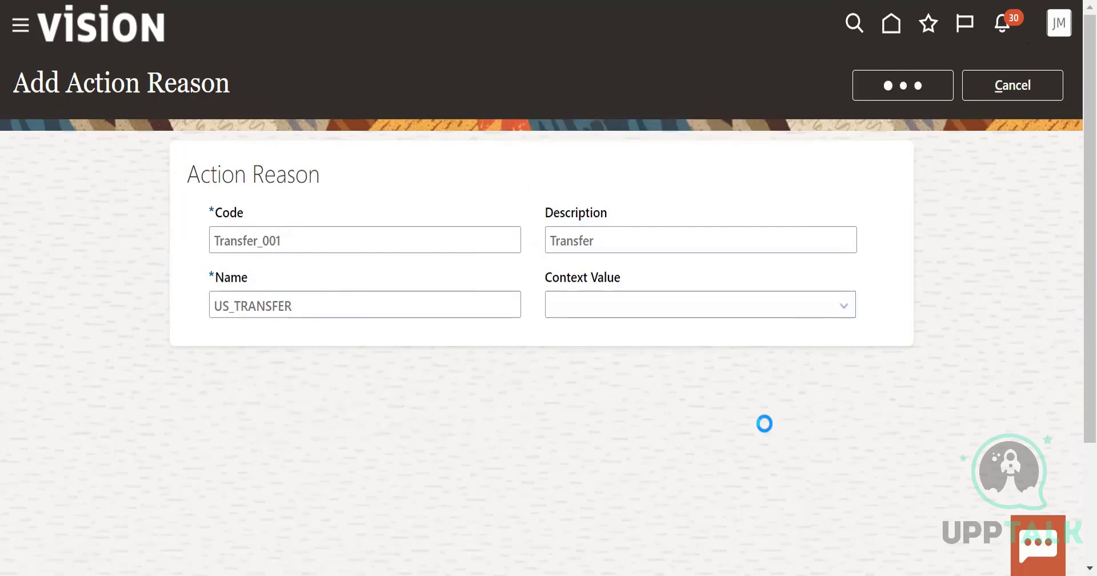
# Open Assignment Statuses from the workforce structures tasks and examine the listed statuses with their HR and pay statuses
pyautogui.scroll(-3, 661, 389)
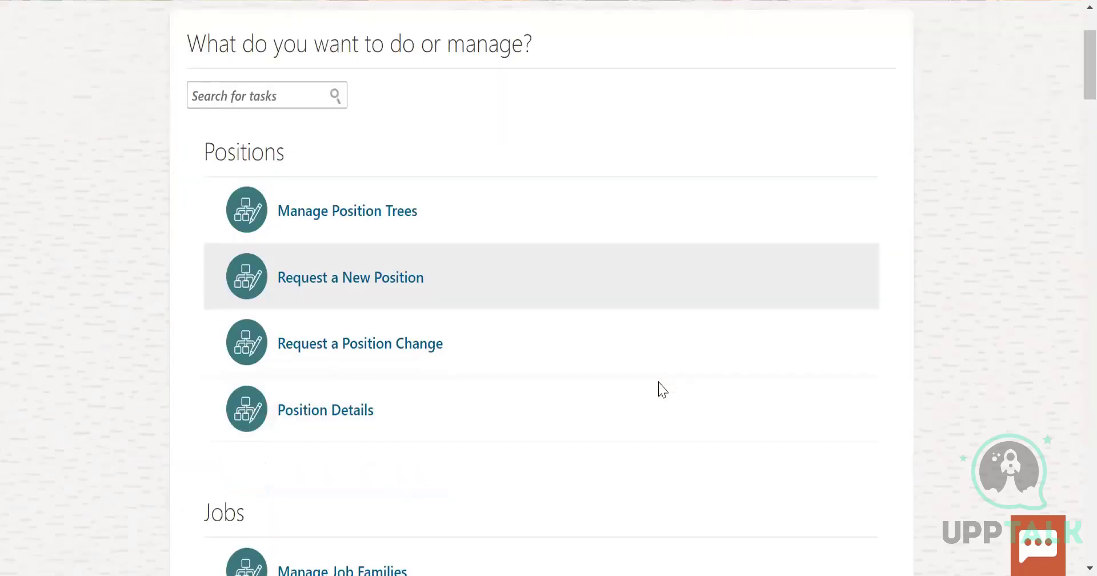
pyautogui.scroll(-20, 663, 385)
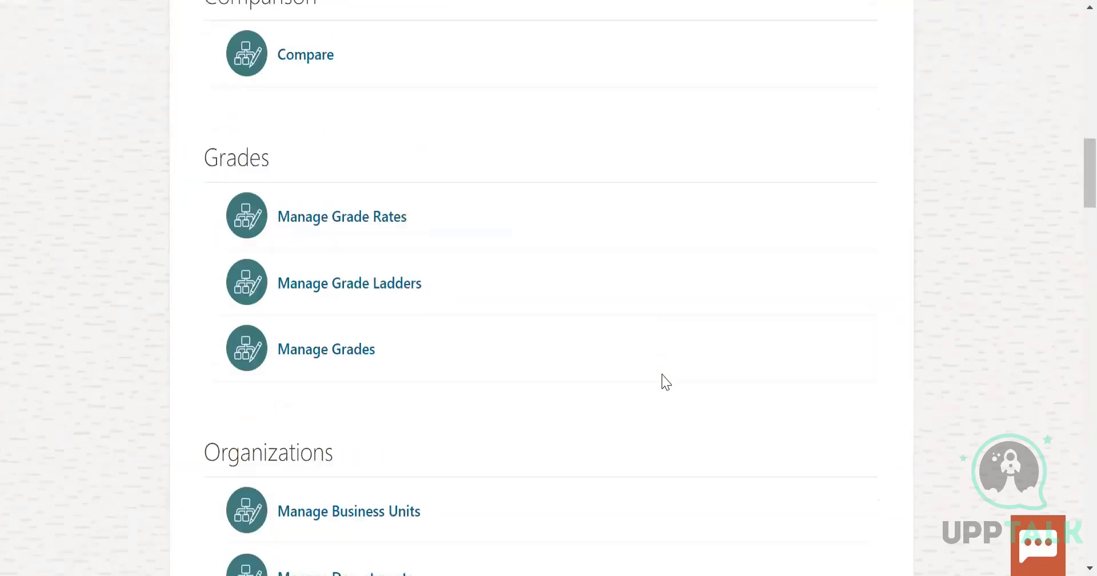
pyautogui.scroll(-20, 666, 382)
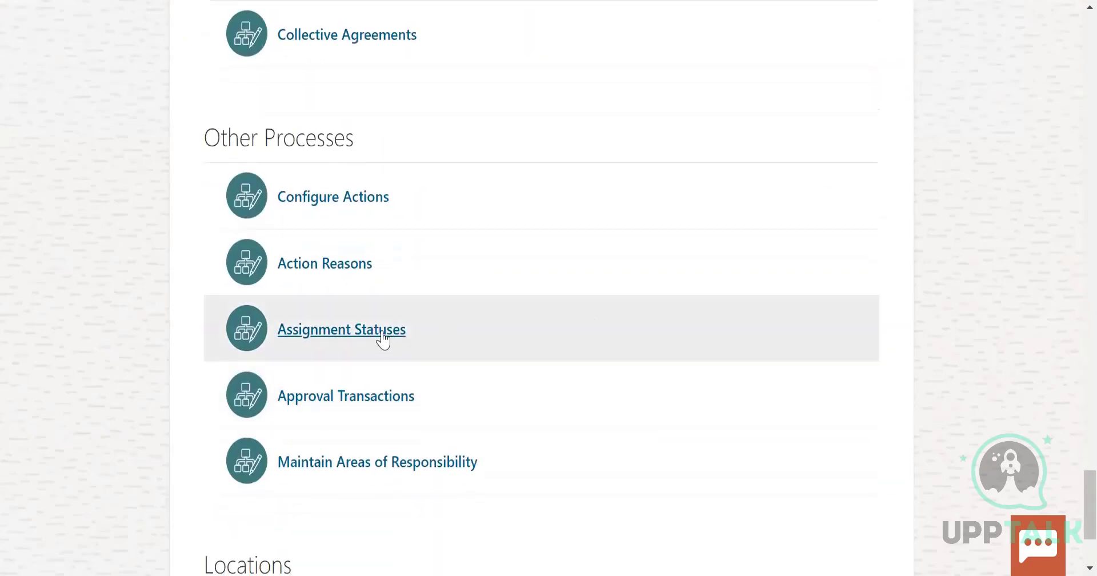
pyautogui.click(380, 330)
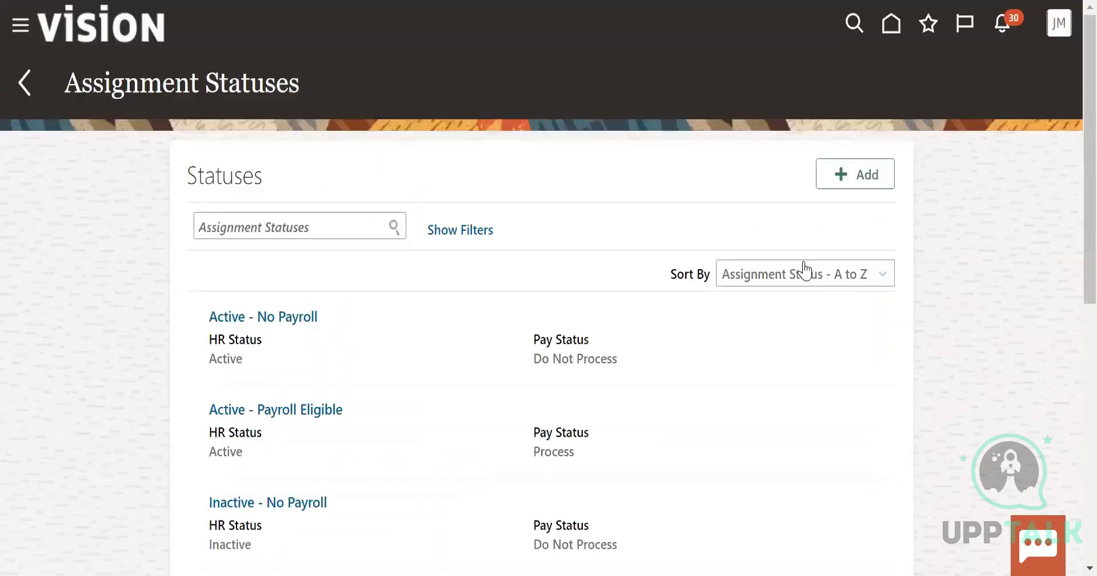
pyautogui.scroll(-5, 531, 480)
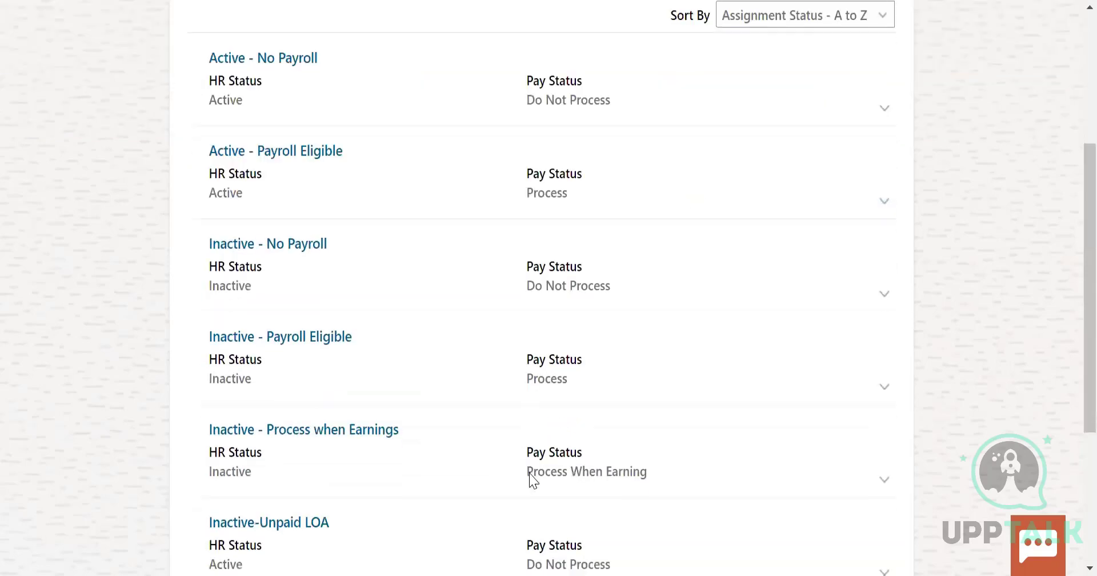
pyautogui.scroll(5, 421, 334)
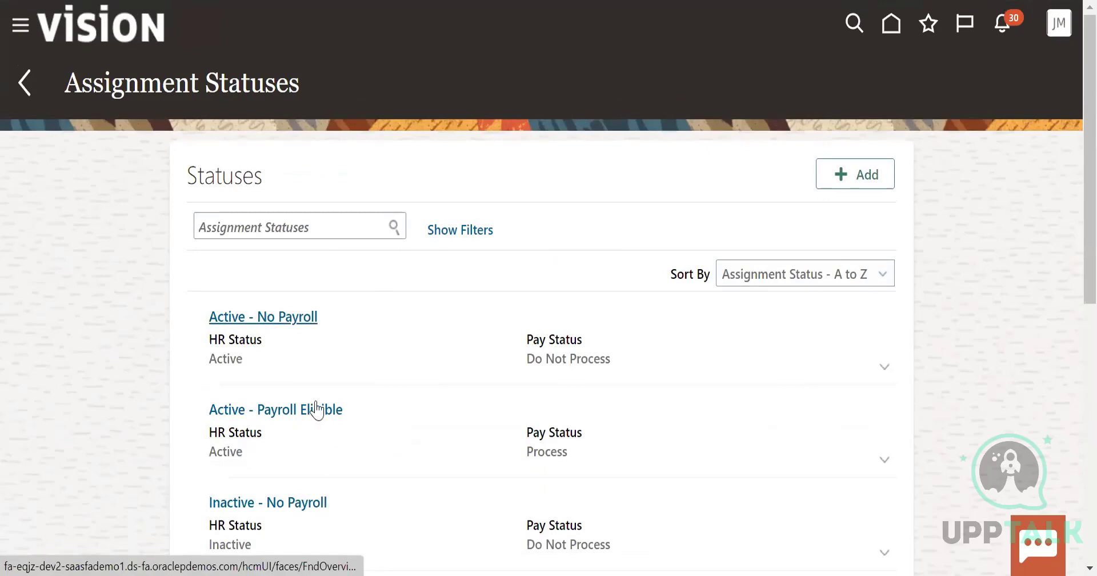
pyautogui.scroll(-9, 369, 382)
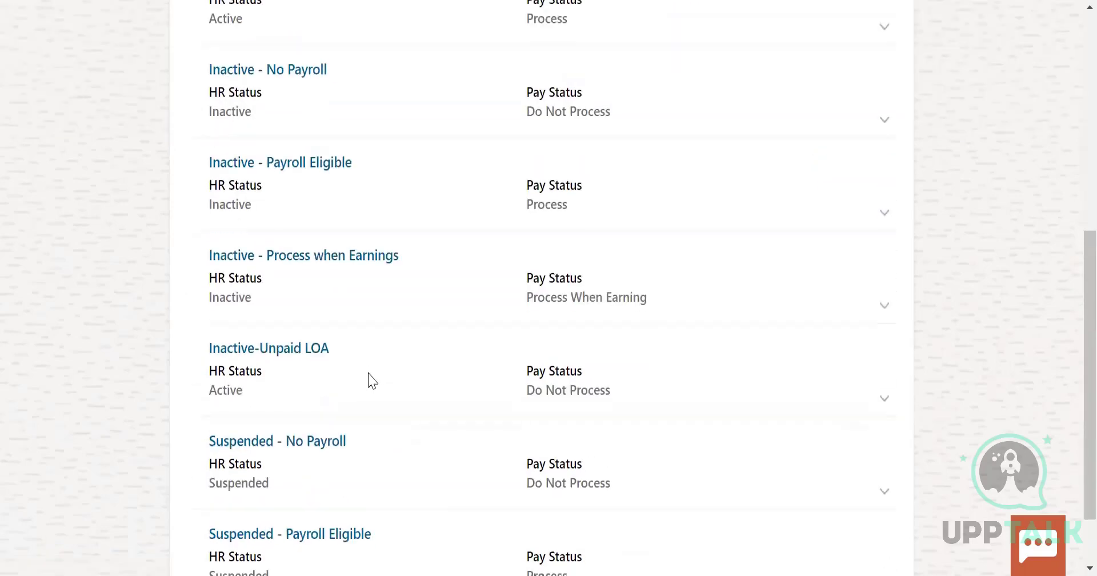
pyautogui.scroll(10, 375, 380)
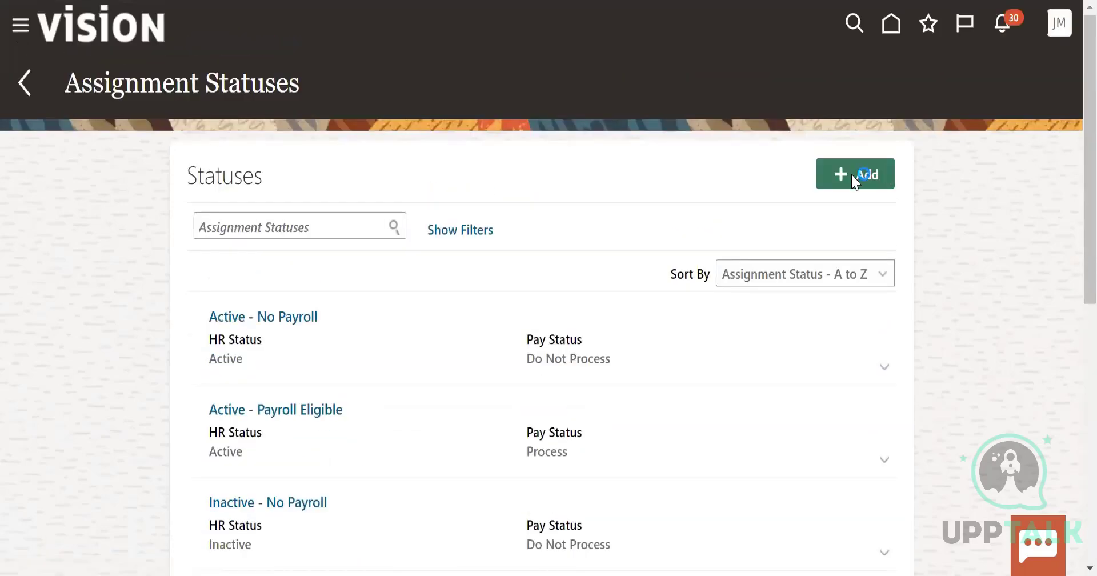
# Look over the blank form for a new assignment status and its Pay Status choices, and cancel it
pyautogui.click(853, 174)
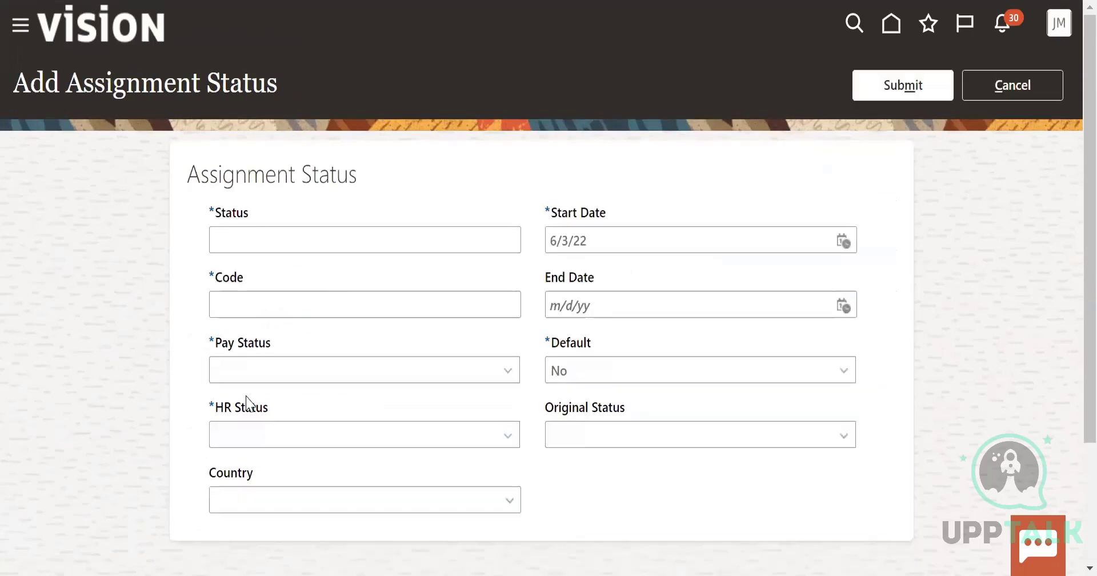
pyautogui.click(326, 369)
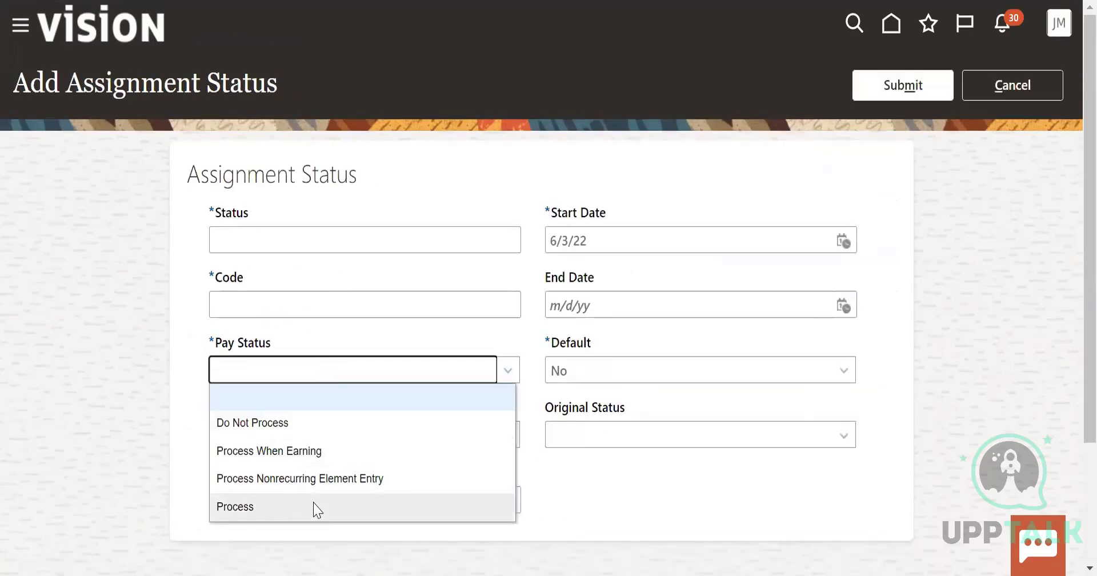
pyautogui.click(598, 489)
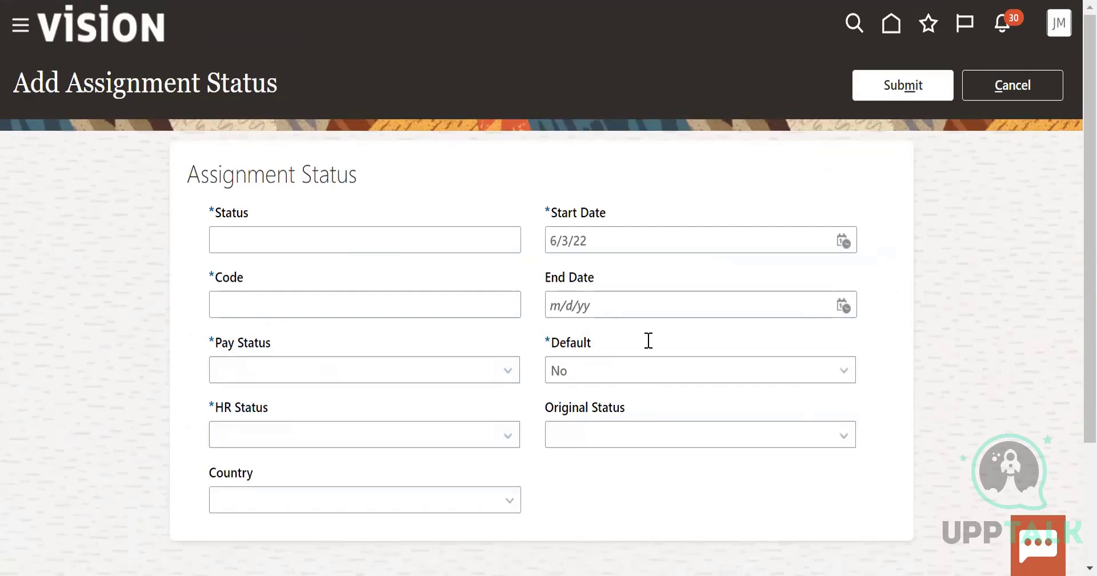
pyautogui.click(1014, 83)
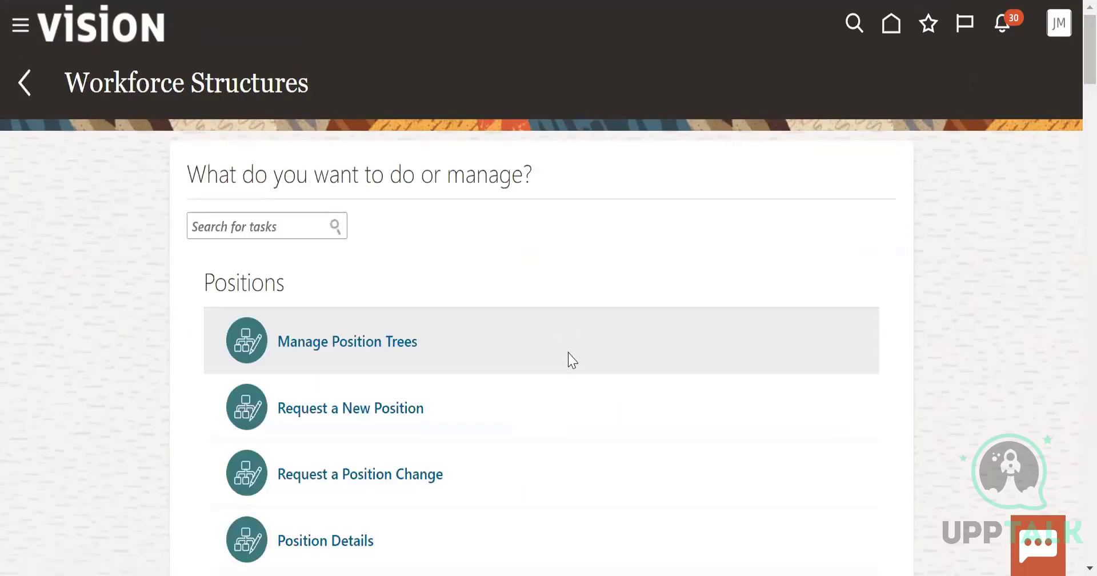
# Open Location Details from the workforce structures tasks and start a new location that includes Additional Info and Legislative Info
pyautogui.scroll(-15, 568, 360)
pyautogui.scroll(-10, 568, 362)
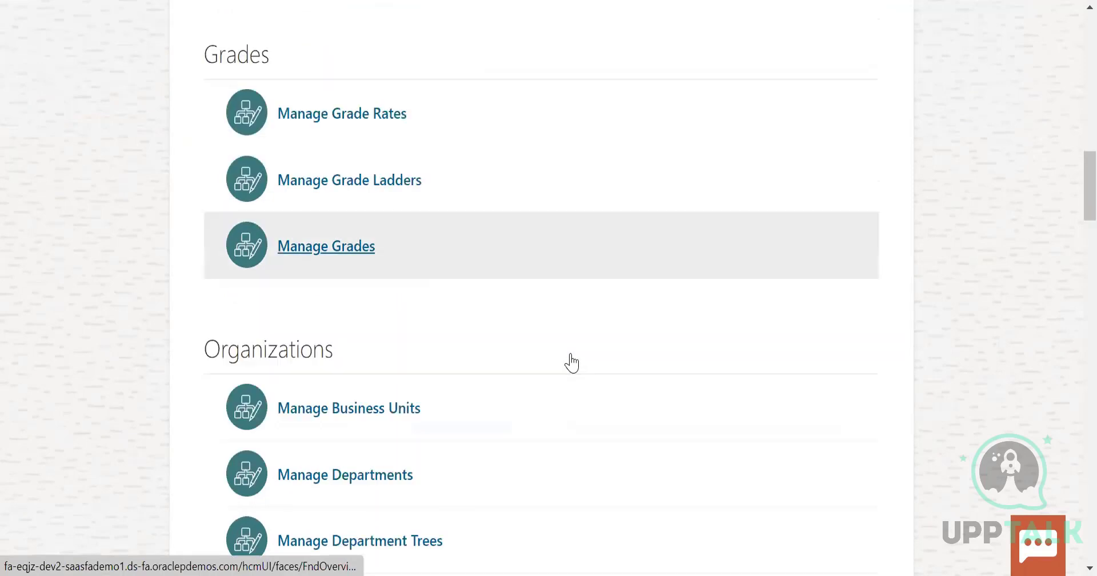
pyautogui.click(299, 463)
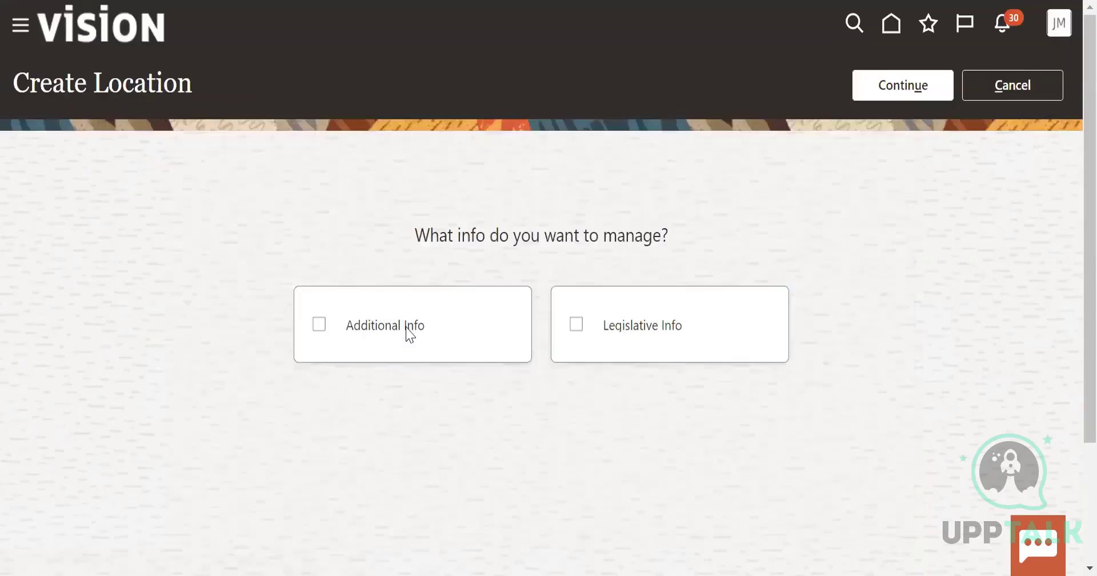
pyautogui.click(406, 335)
pyautogui.click(708, 346)
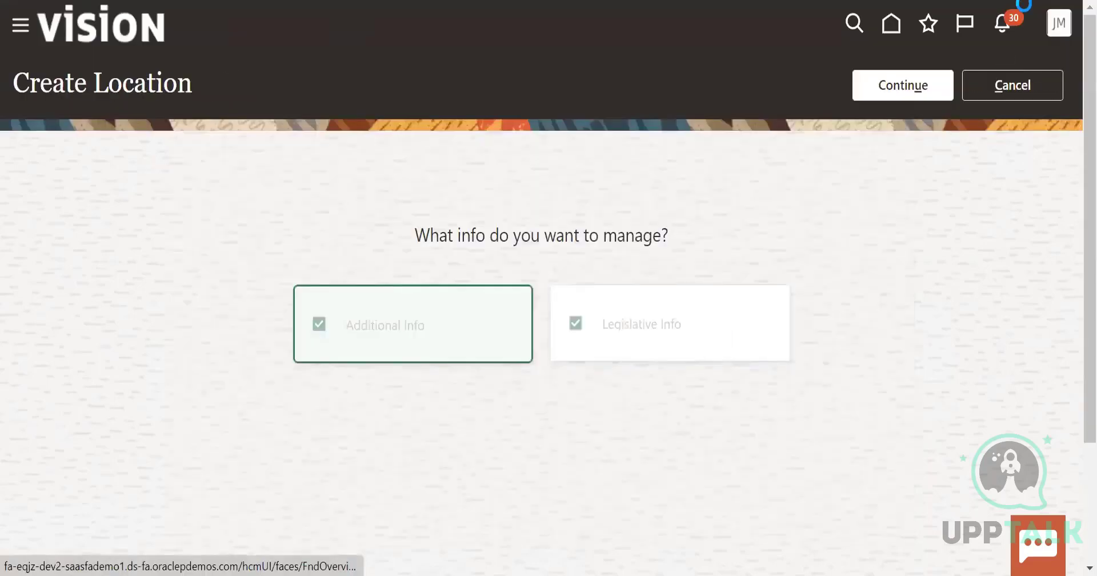
pyautogui.click(917, 81)
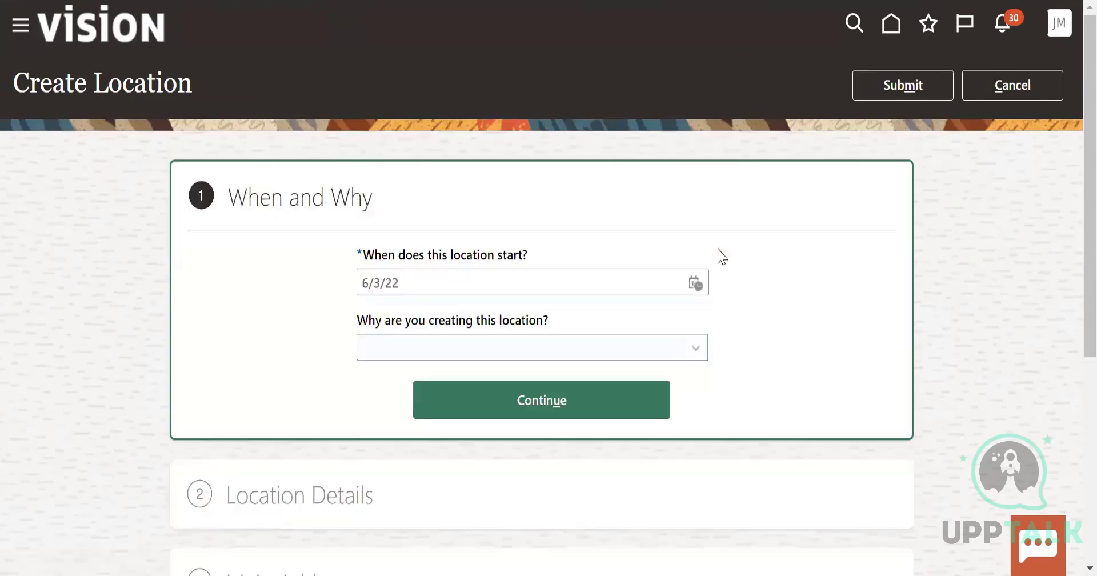
# Set the location's start date to 6/1/22 and its creation reason to Reorganization, and continue to the location details
pyautogui.click(696, 283)
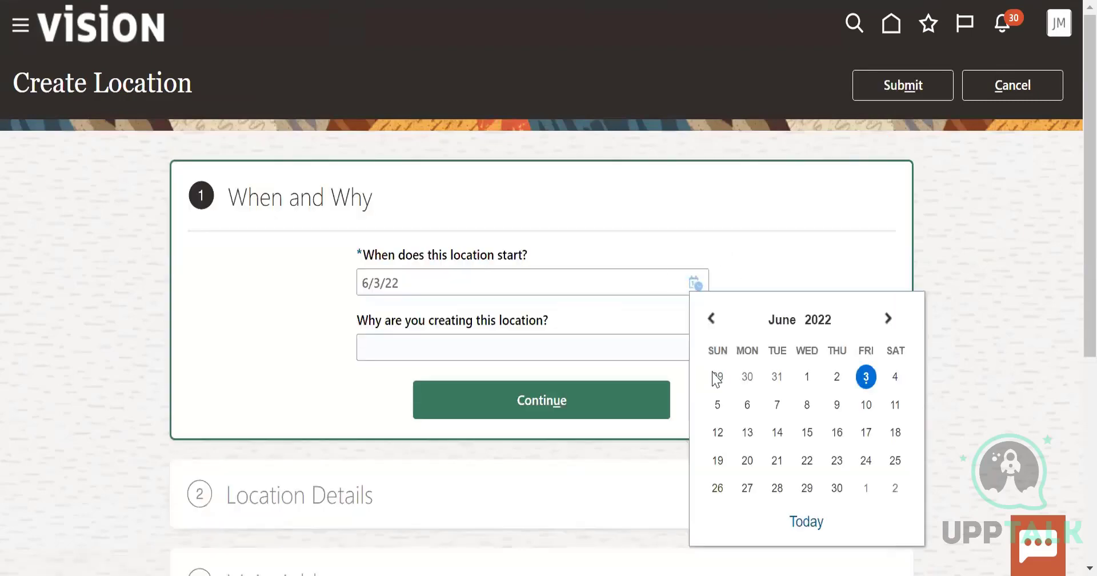
pyautogui.click(805, 380)
pyautogui.click(563, 350)
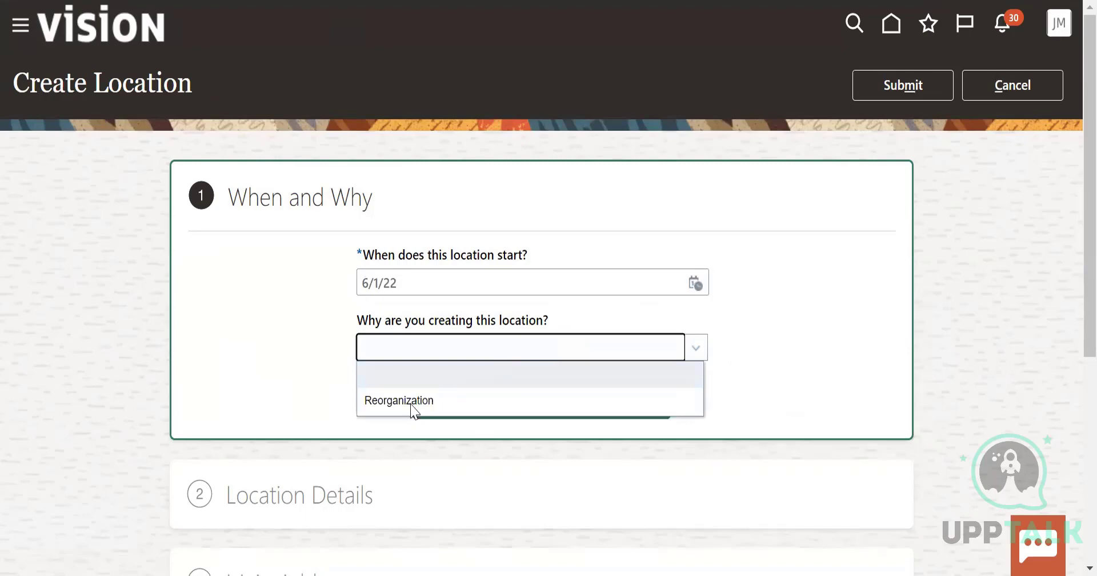
pyautogui.click(388, 401)
pyautogui.click(516, 396)
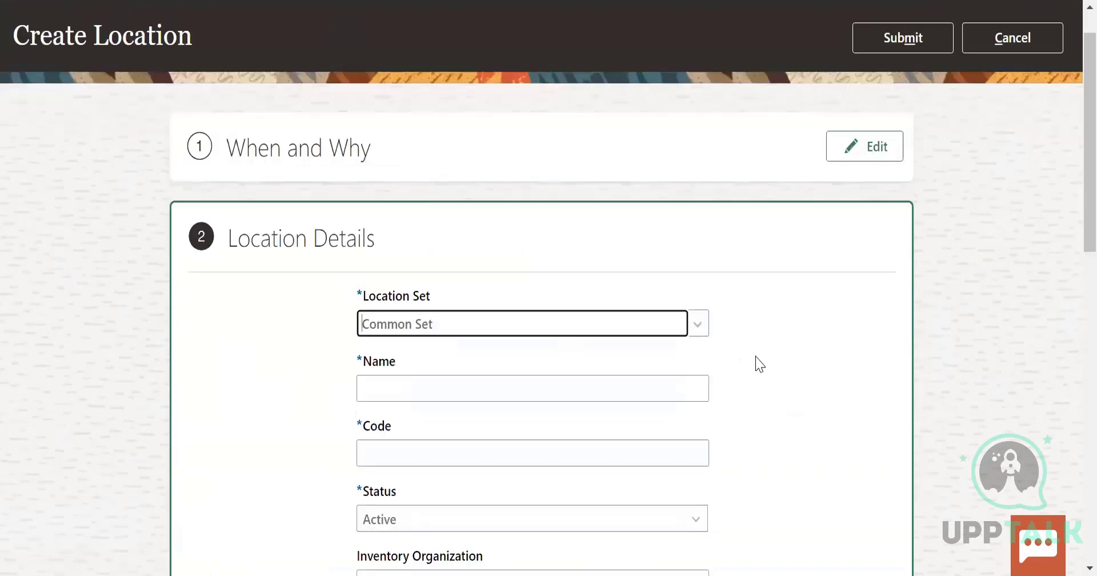
# Enter US_Cali as the location's name and continue to the main address
pyautogui.scroll(-3, 570, 360)
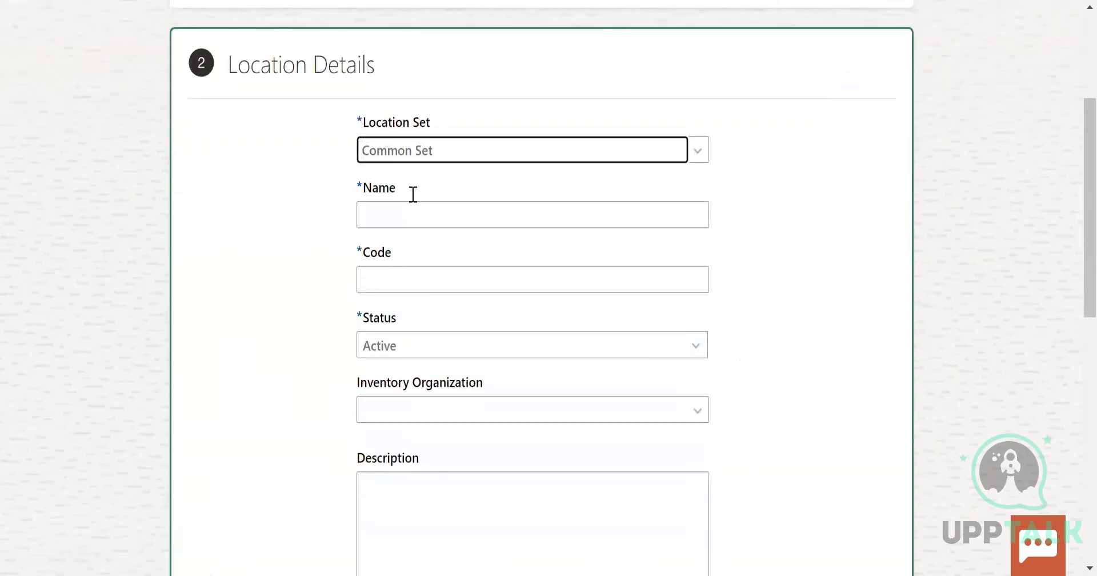
pyautogui.click(407, 220)
pyautogui.write('us')
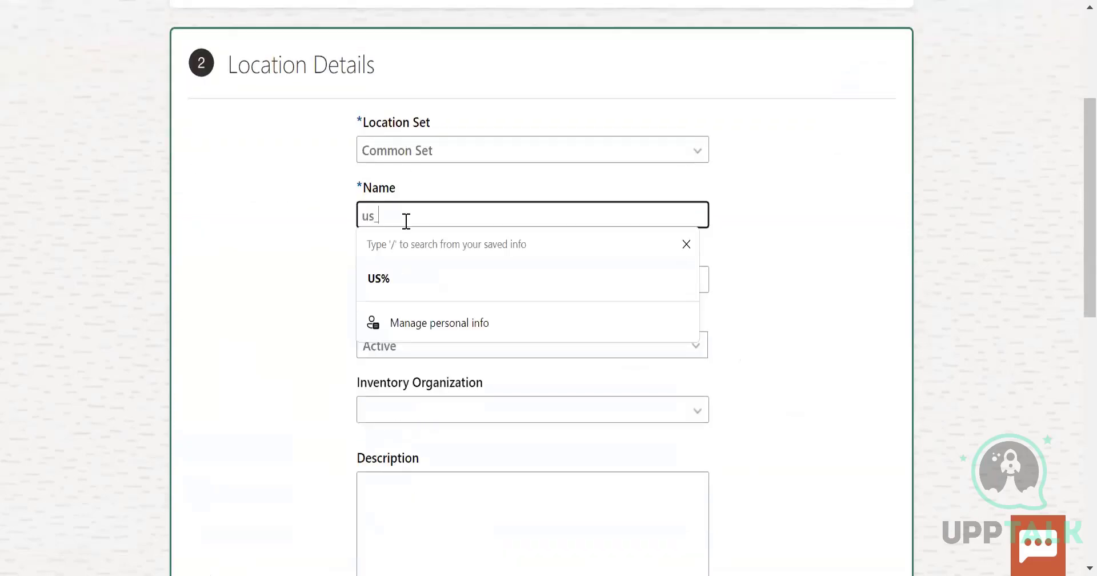
pyautogui.press('BackSpace')
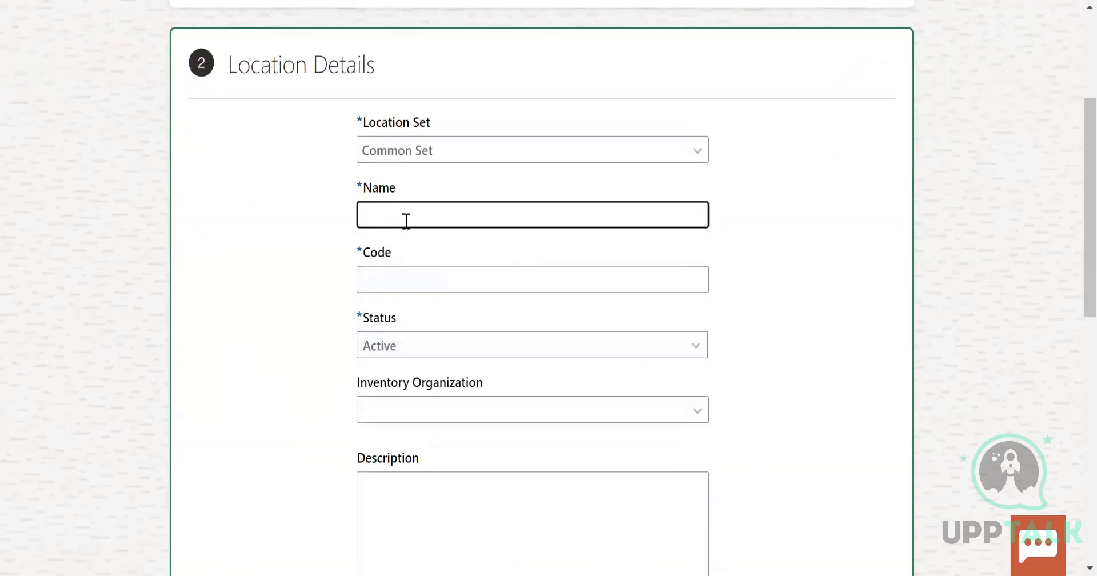
pyautogui.write('US')
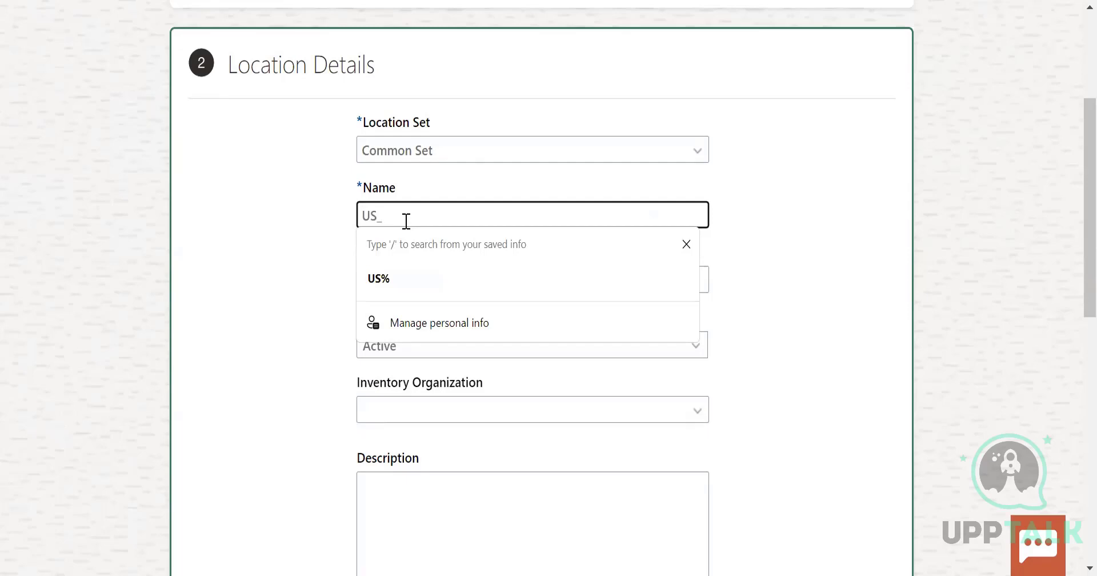
pyautogui.write('_Cali')
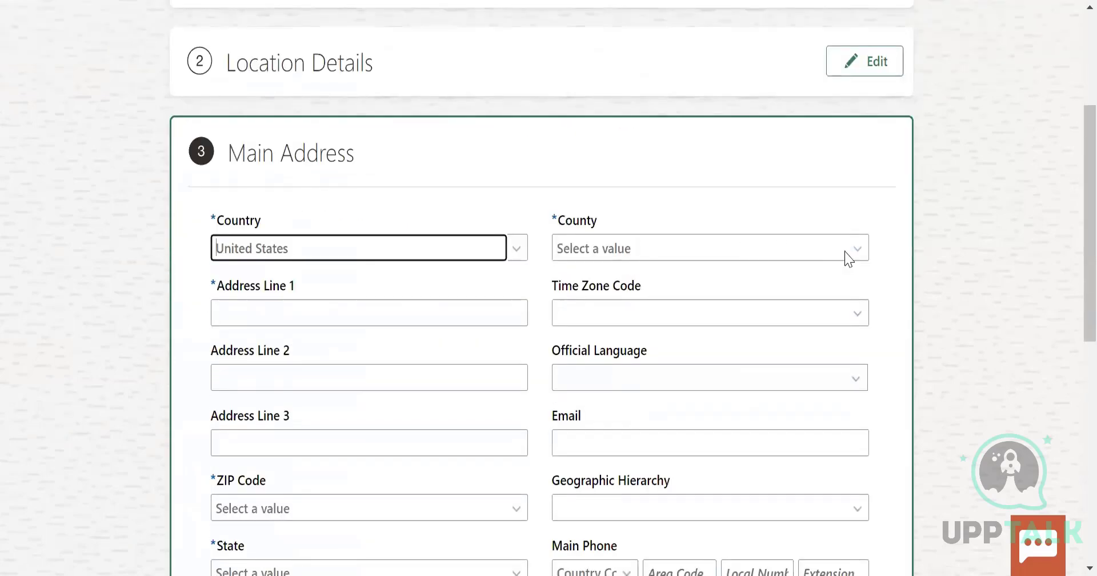
# Set the main address's county to Dallas and enter Dallas, texas as Address Line 1
pyautogui.click(858, 248)
pyautogui.click(598, 346)
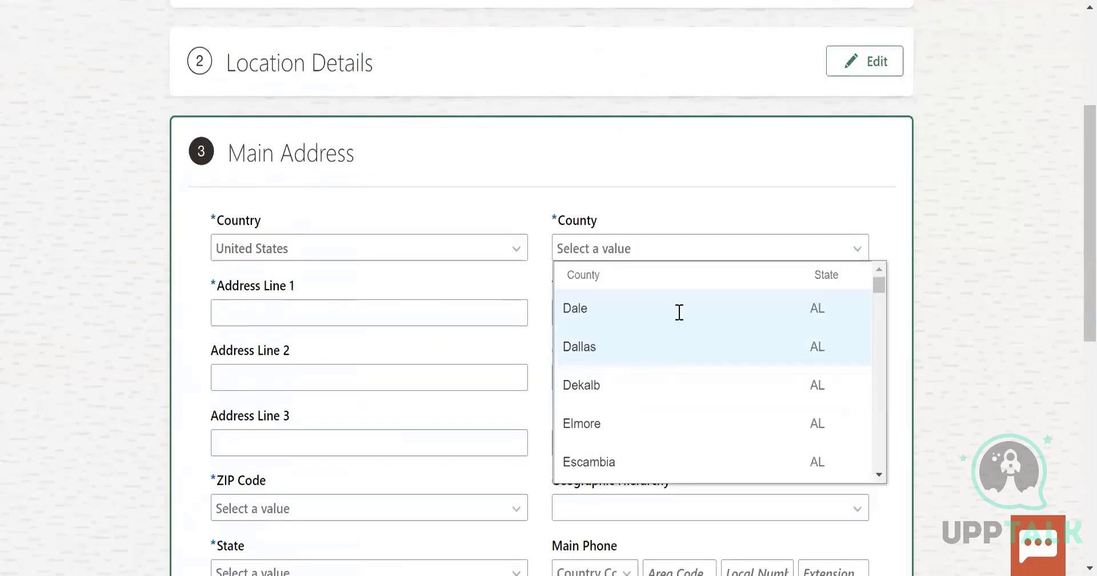
pyautogui.click(273, 317)
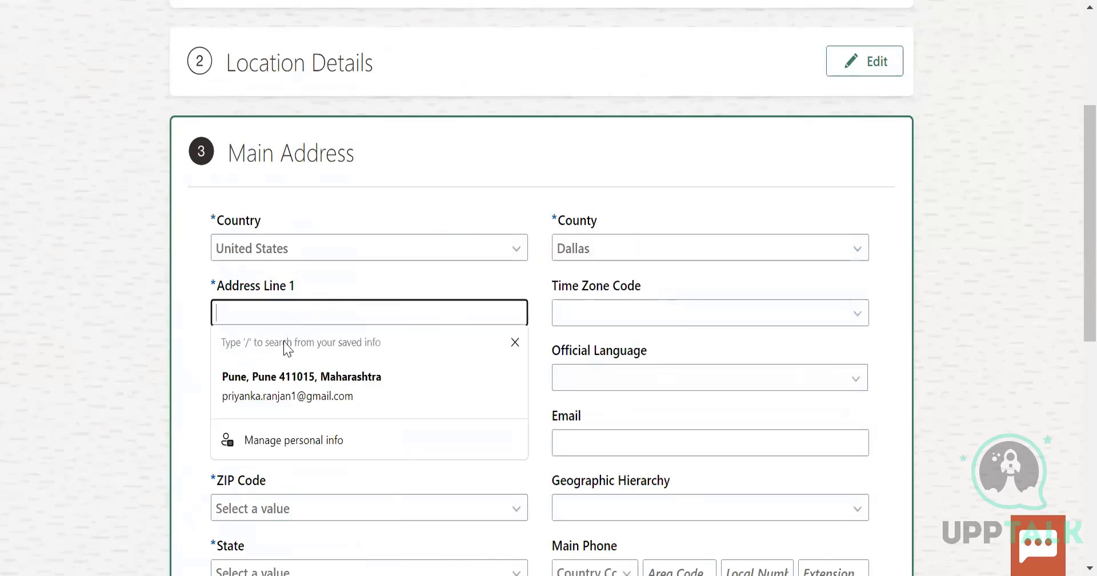
pyautogui.click(288, 308)
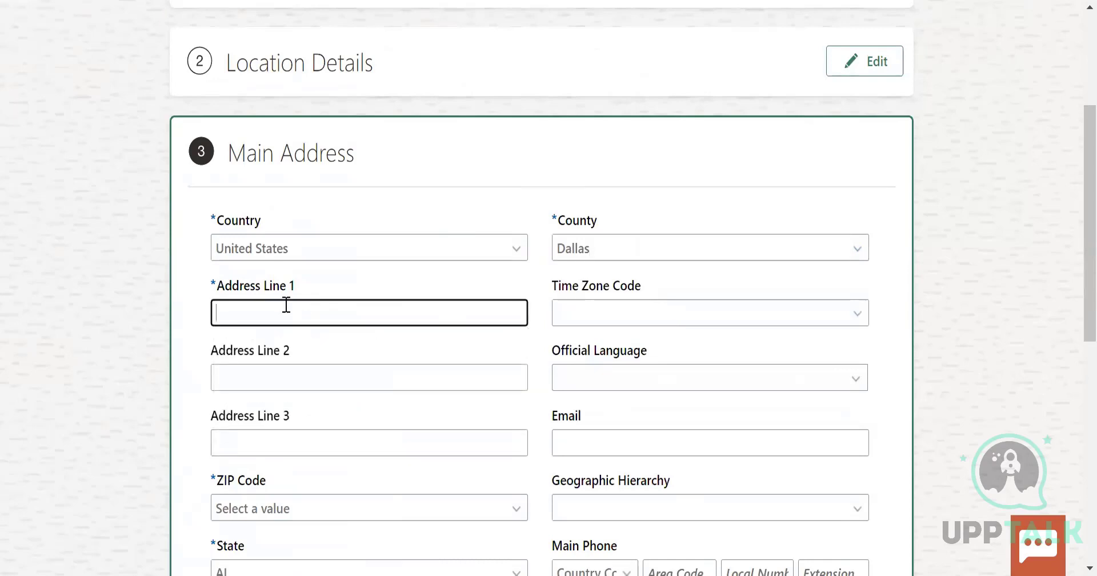
pyautogui.write('Dallas, texas')
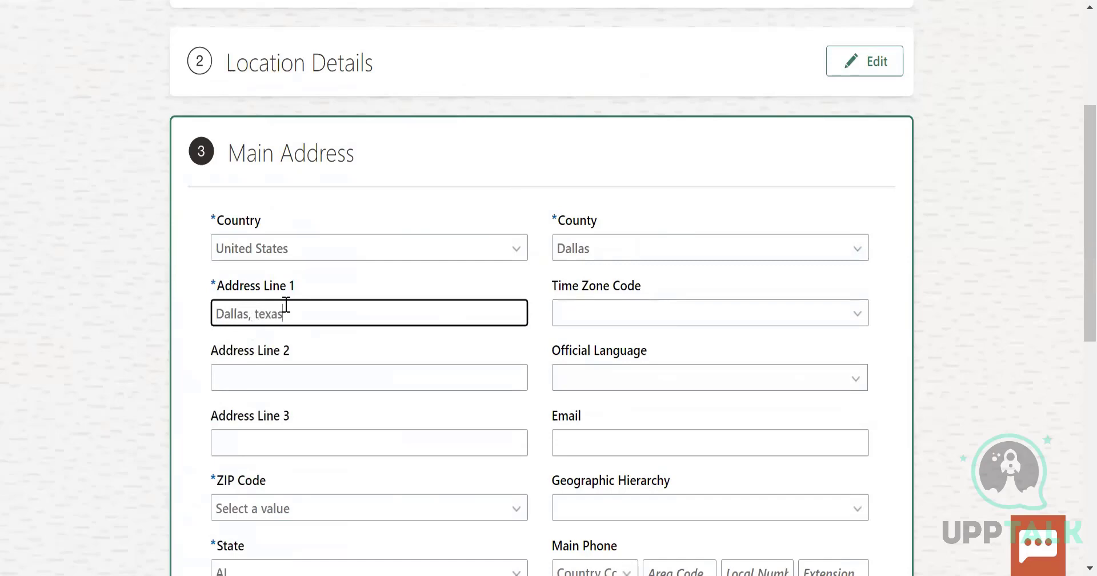
pyautogui.scroll(-1, 350, 342)
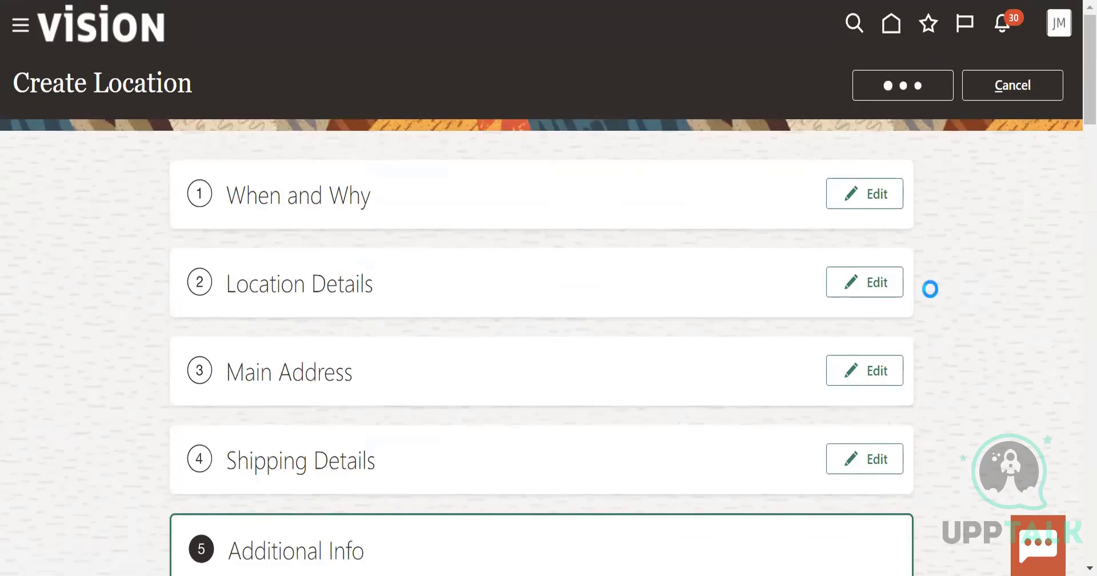
# Look through the Workforce Structures task list, from positions and organizations to security profiles, data roles and exclusion rules
pyautogui.scroll(-8, 506, 488)
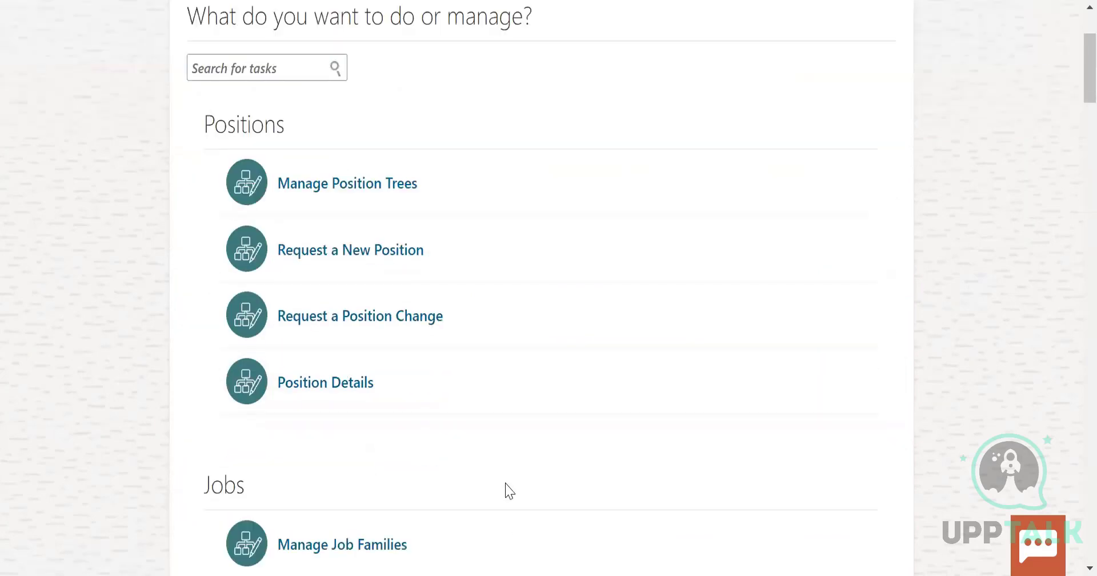
pyautogui.scroll(-15, 539, 468)
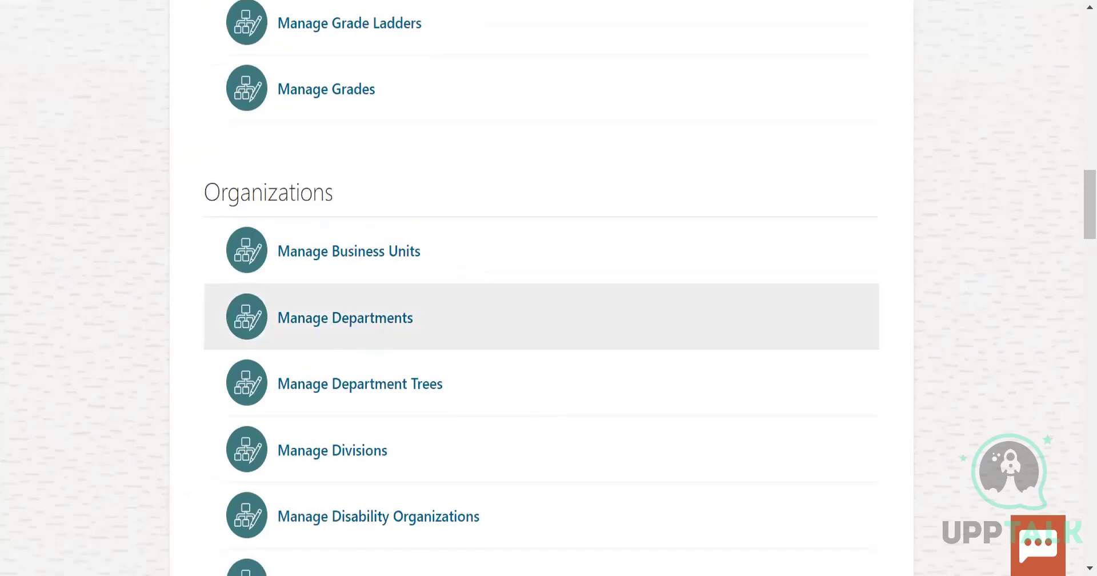
pyautogui.scroll(-20, 678, 245)
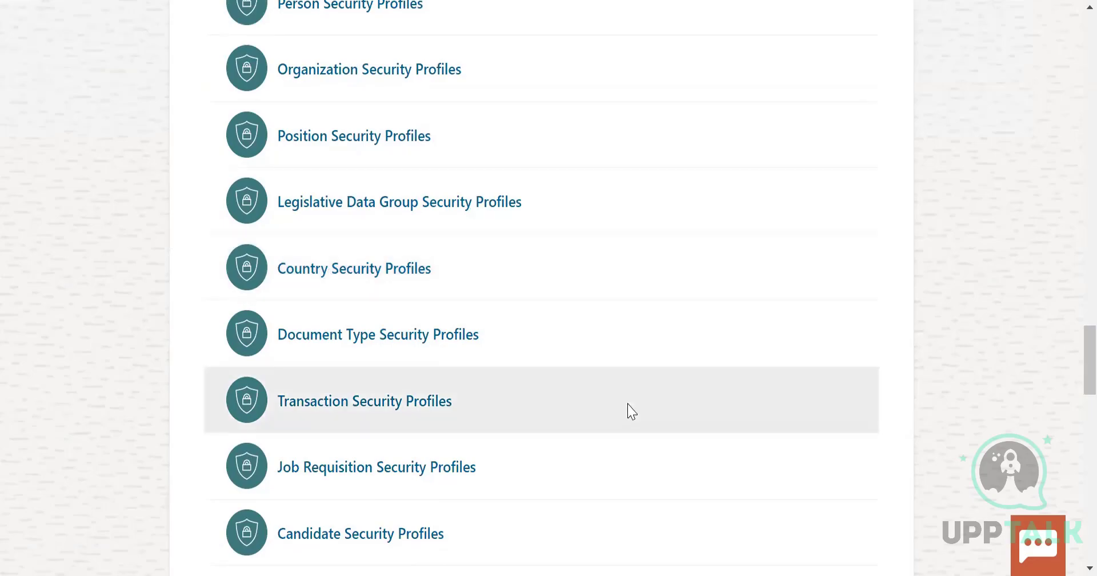
pyautogui.scroll(-7, 629, 411)
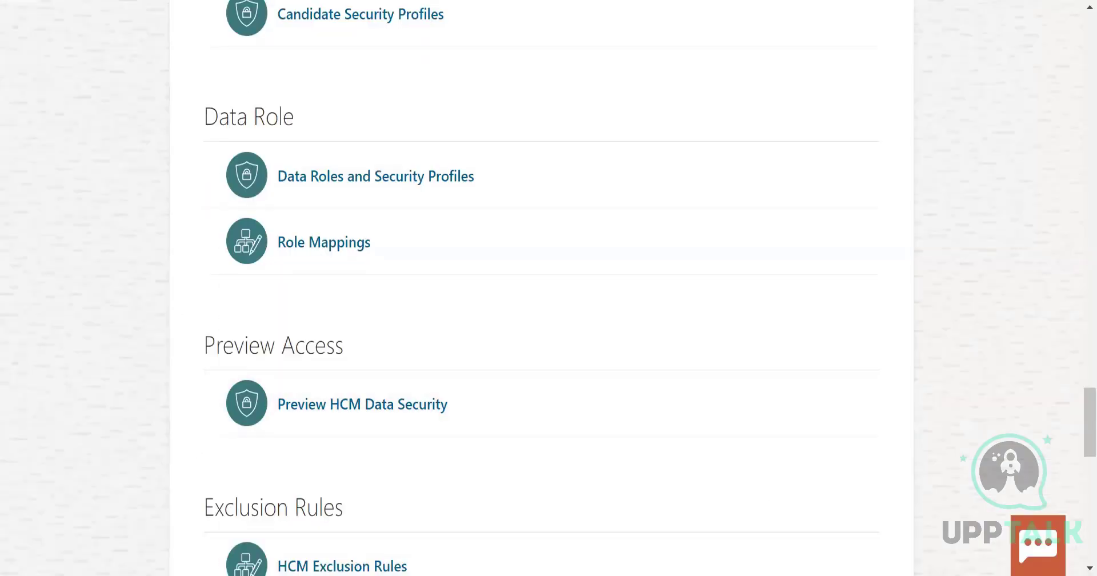
pyautogui.scroll(-3, 527, 108)
pyautogui.scroll(5, 671, 293)
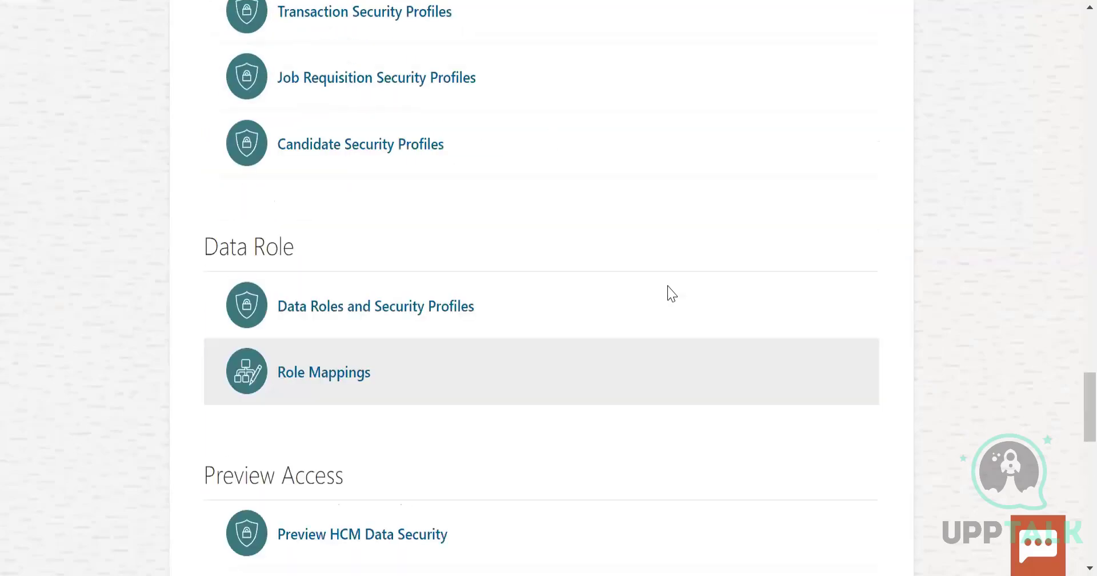
pyautogui.scroll(20, 1071, 208)
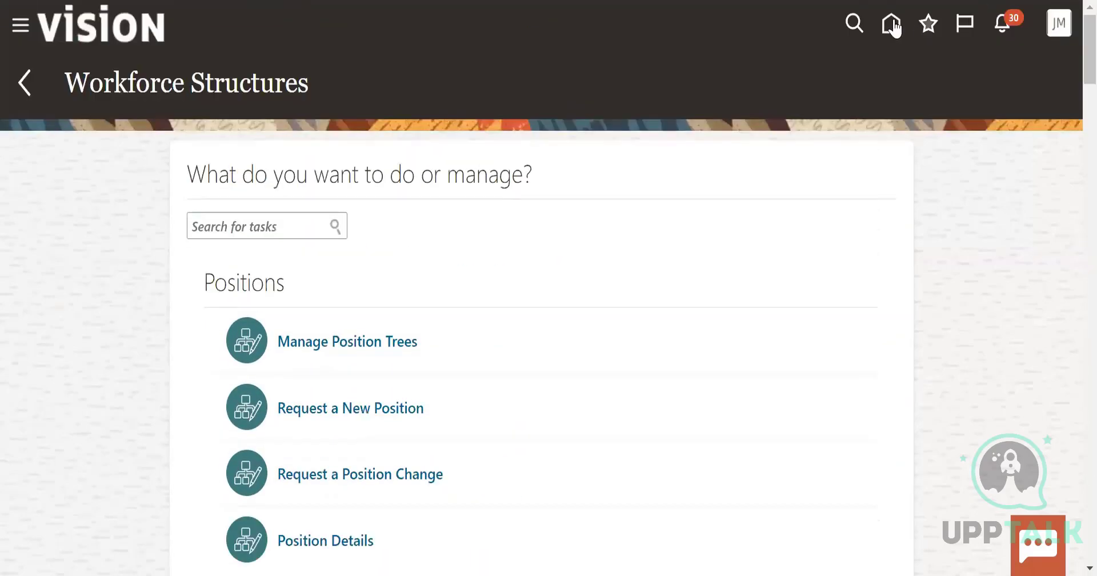
# Return to the home page and open the Compensation Management setup
pyautogui.click(893, 26)
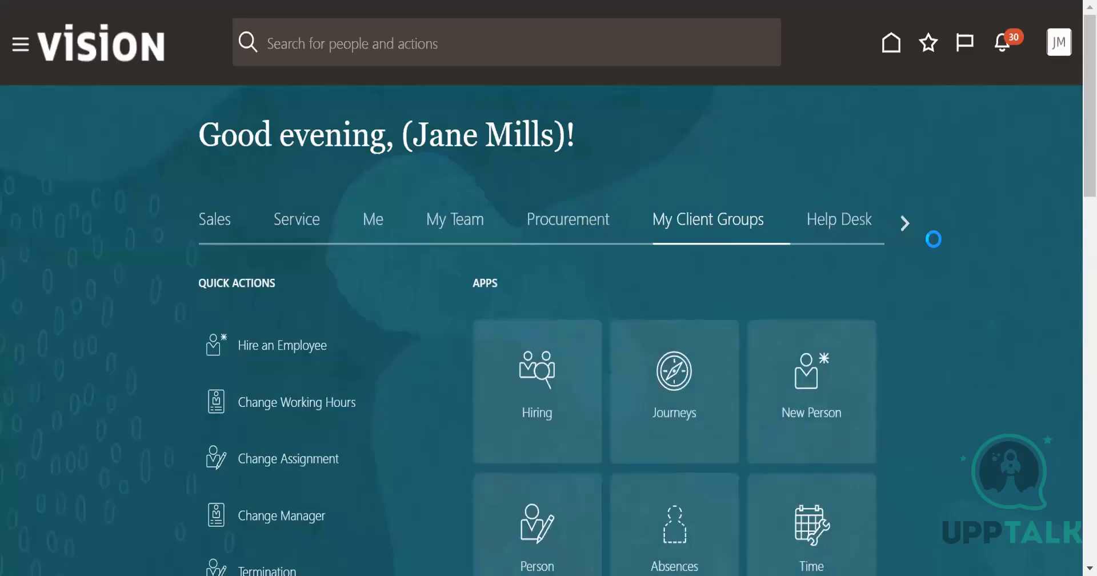
pyautogui.scroll(-12, 990, 260)
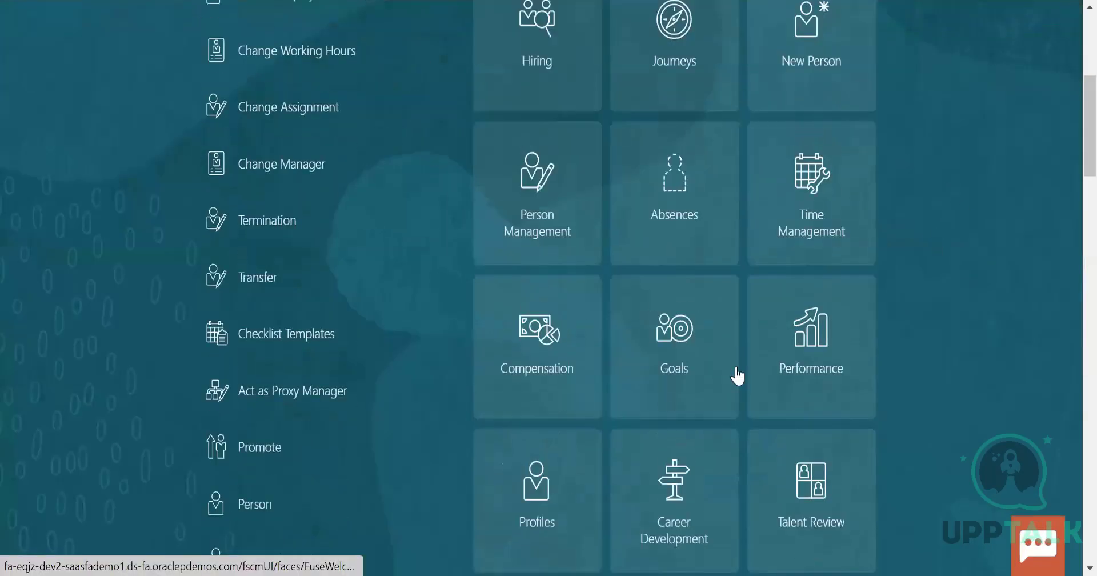
pyautogui.click(547, 443)
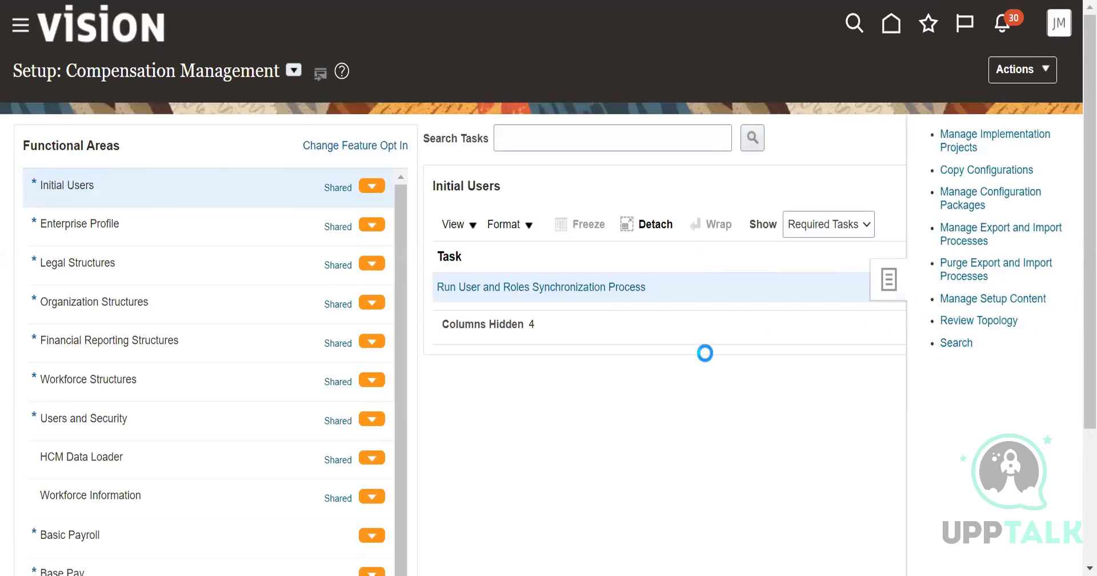
# Search the setup tasks for "key flexfileds" and "manage key flexfileds", and close the search
pyautogui.click(310, 131)
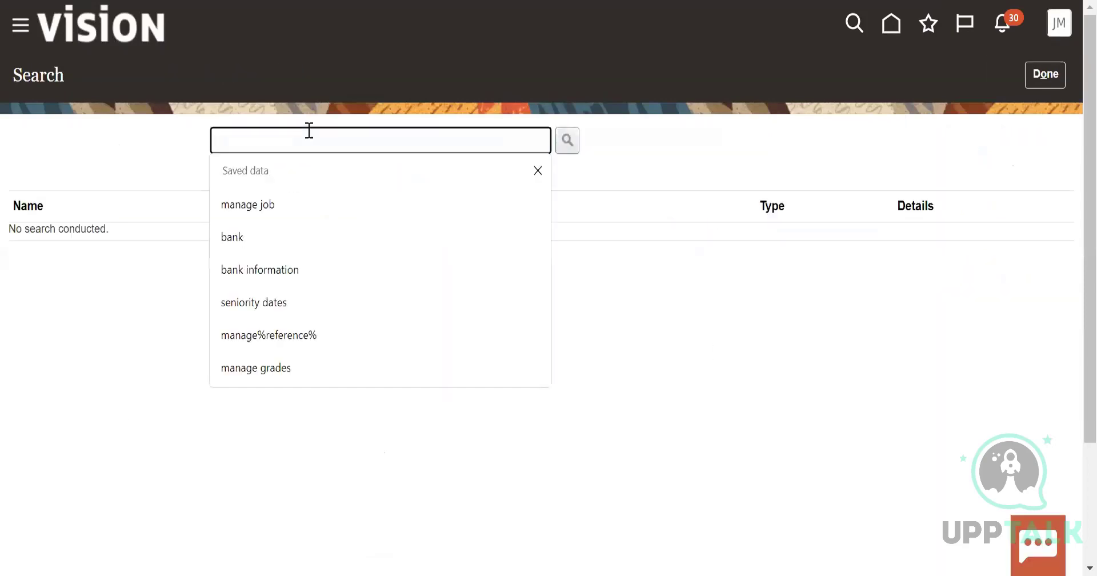
pyautogui.write('key fle')
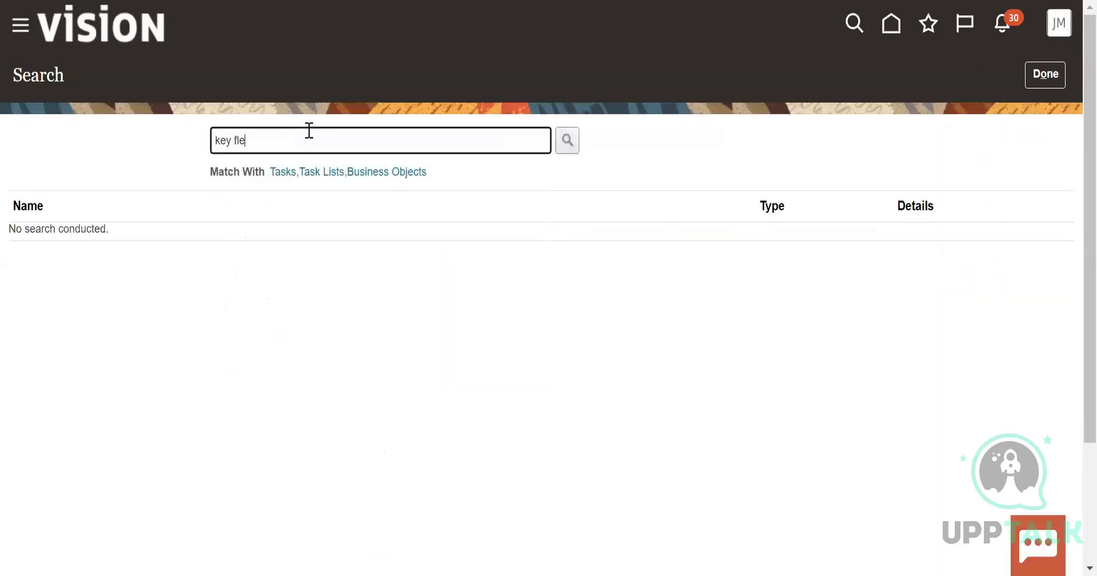
pyautogui.write('xfileds')
pyautogui.click(567, 141)
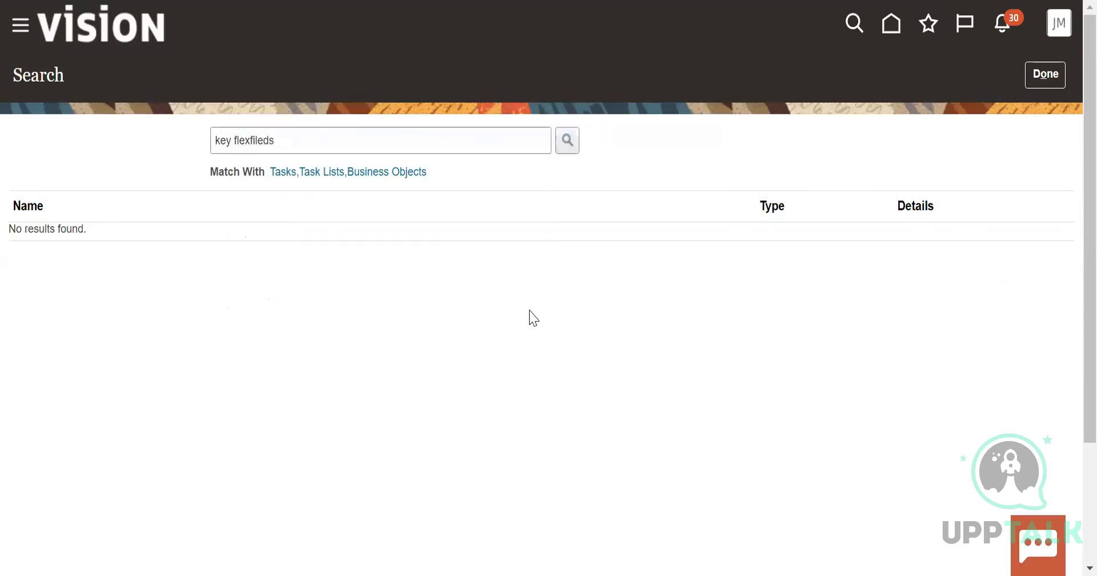
pyautogui.click(213, 141)
pyautogui.write('manage')
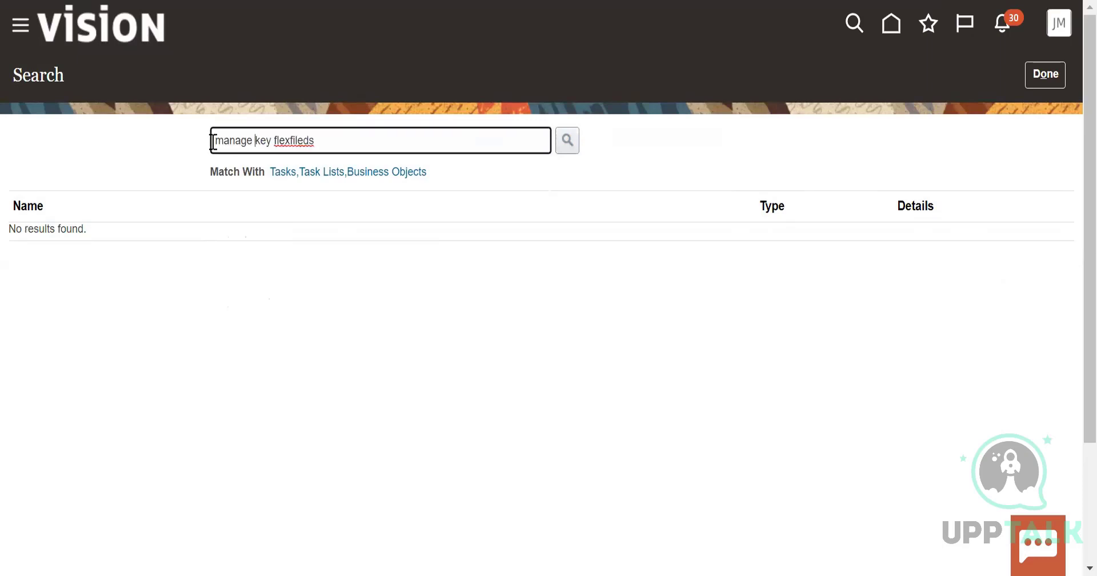
pyautogui.click(567, 139)
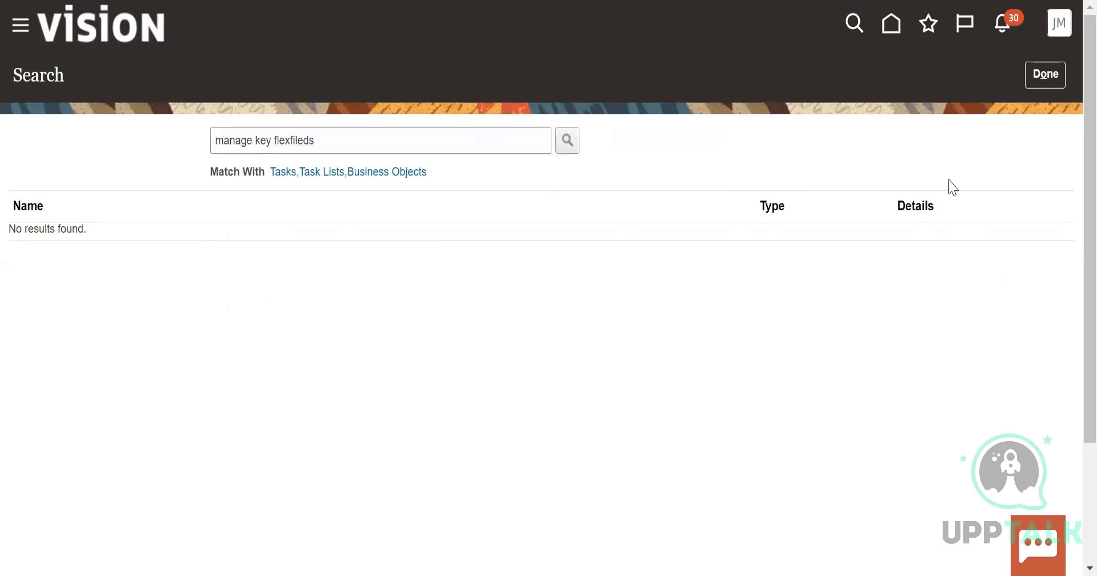
pyautogui.click(1057, 70)
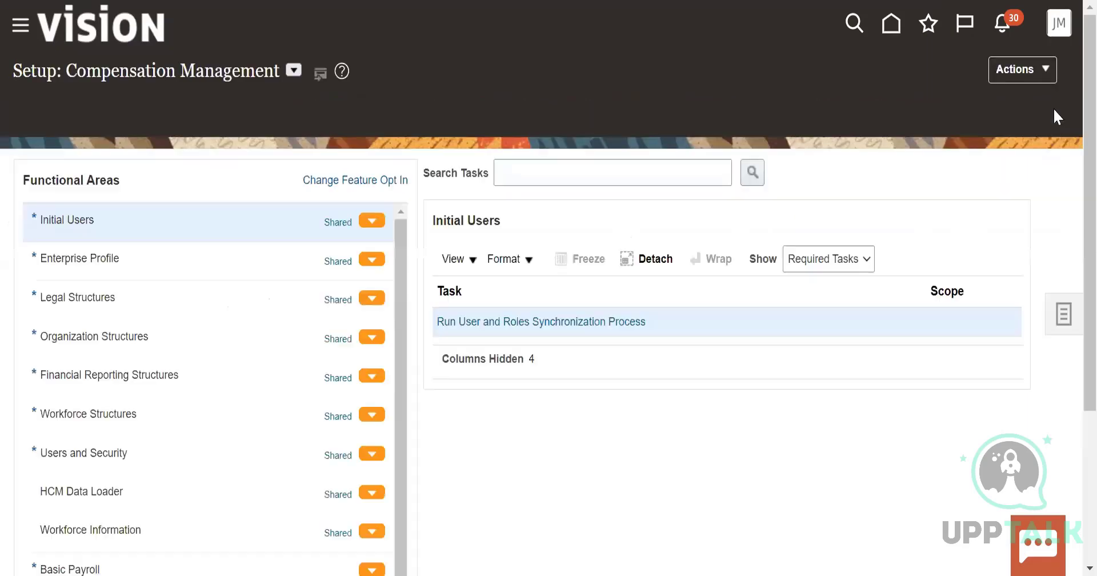
# Open Manage Implementation Projects and search the projects by the person's first name
pyautogui.click(1034, 69)
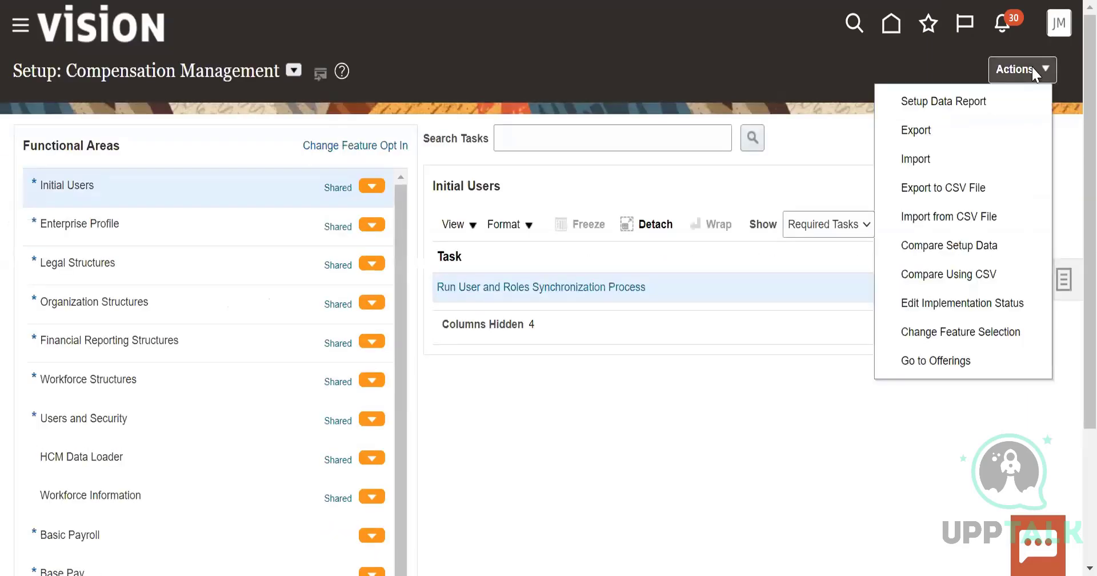
pyautogui.click(1066, 286)
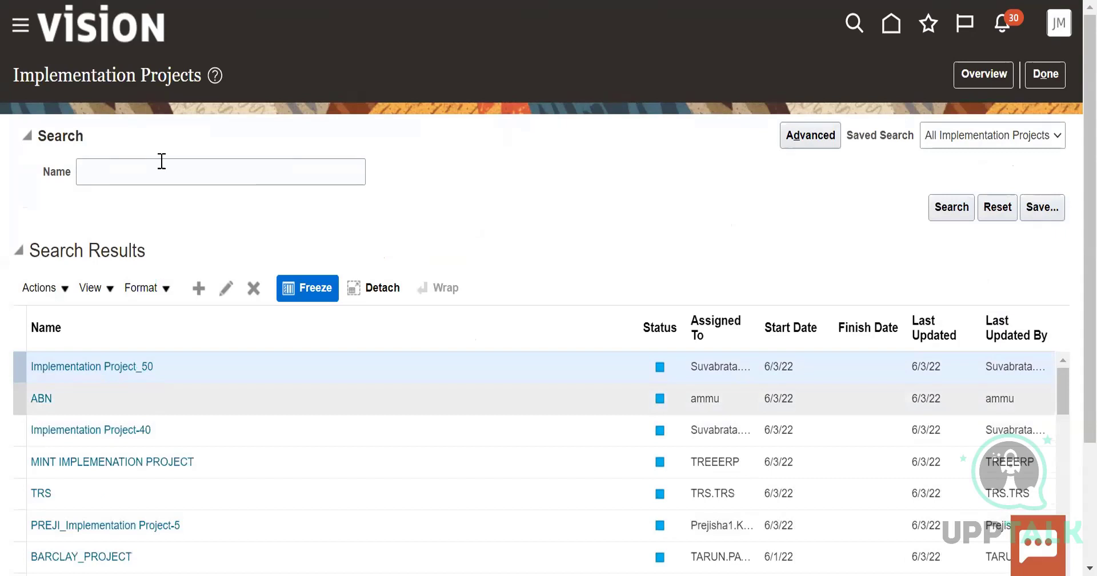
pyautogui.click(162, 161)
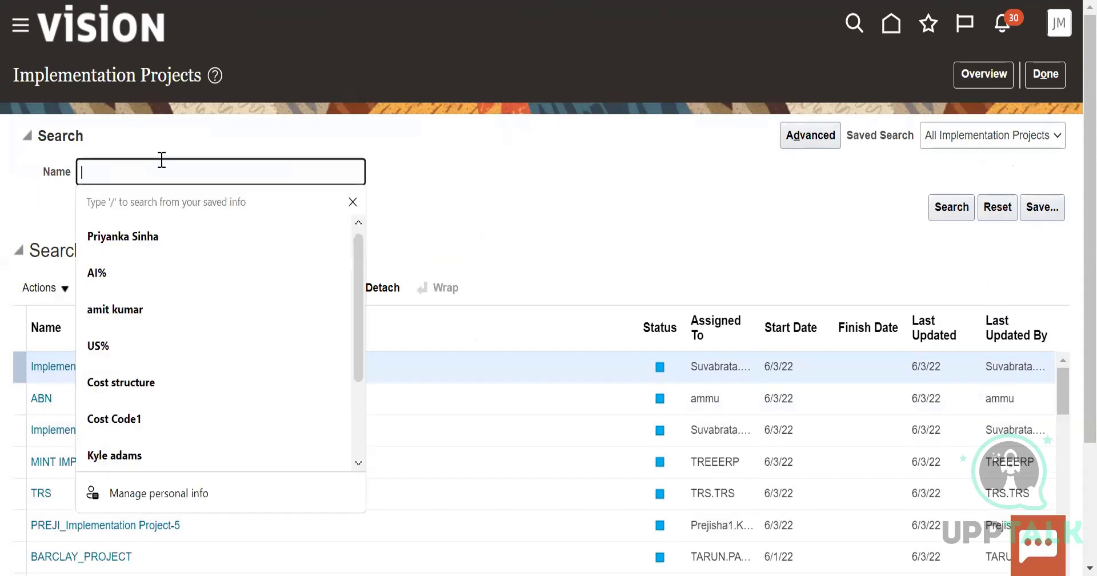
pyautogui.write('amit')
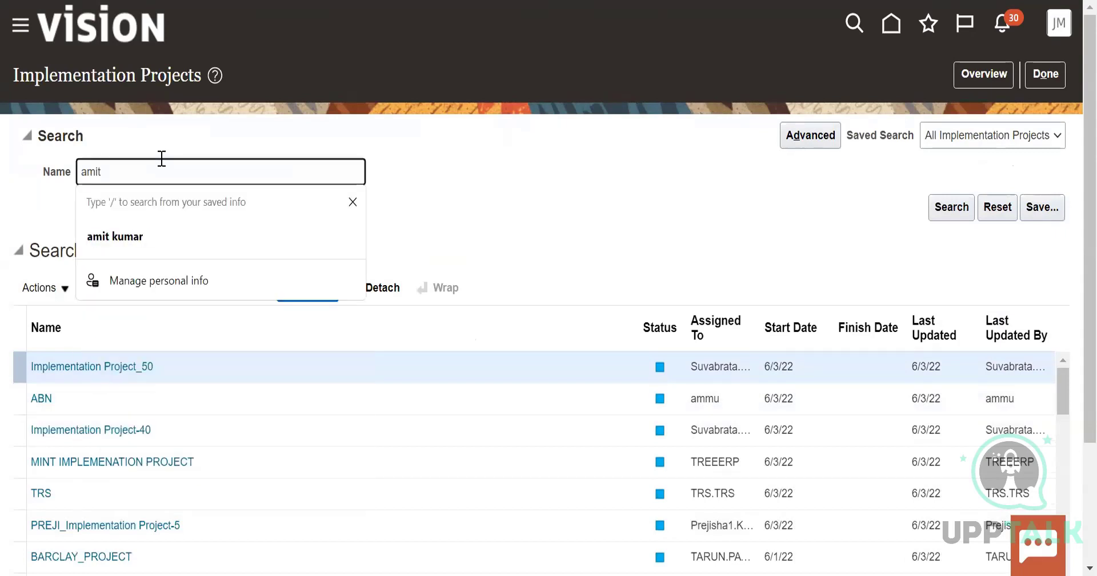
pyautogui.click(783, 239)
pyautogui.click(960, 213)
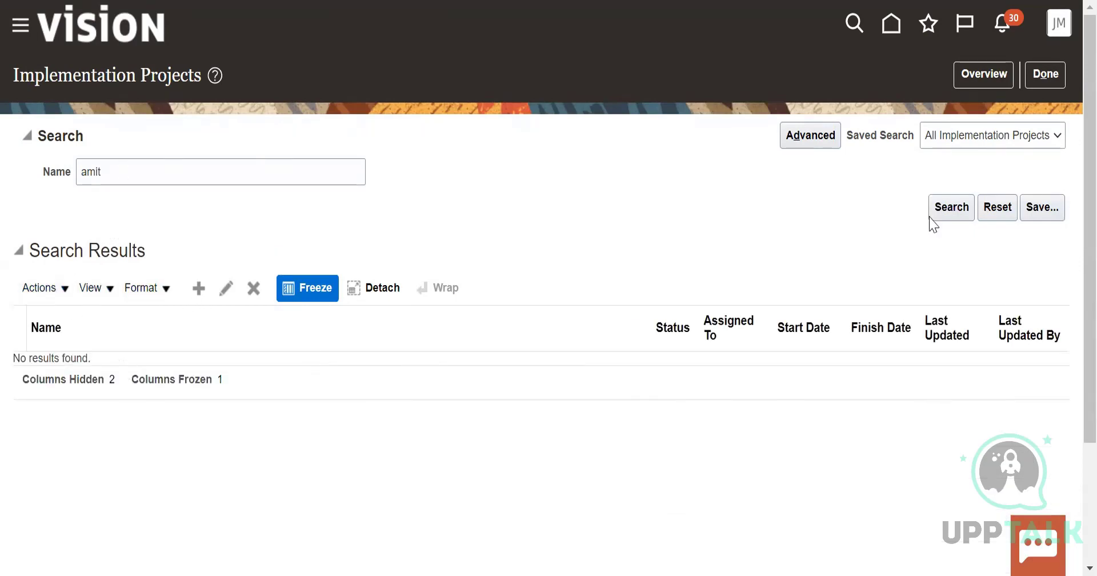
# Clear the project name search and start creating a new implementation project
pyautogui.click(126, 172)
pyautogui.press('BackSpace')
pyautogui.press('BackSpace')
pyautogui.press('BackSpace')
pyautogui.press('BackSpace')
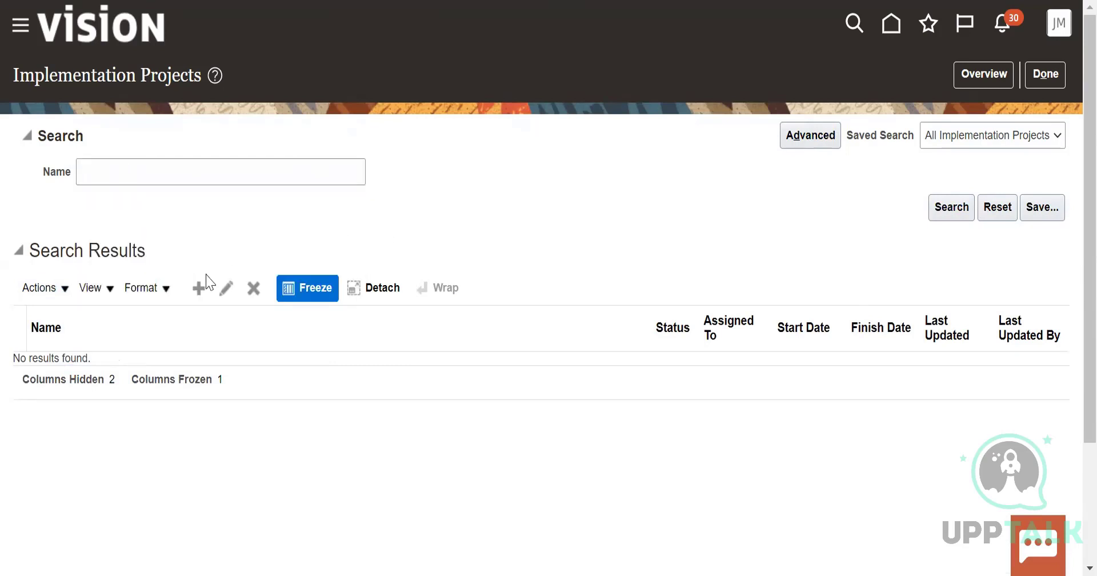
pyautogui.click(40, 286)
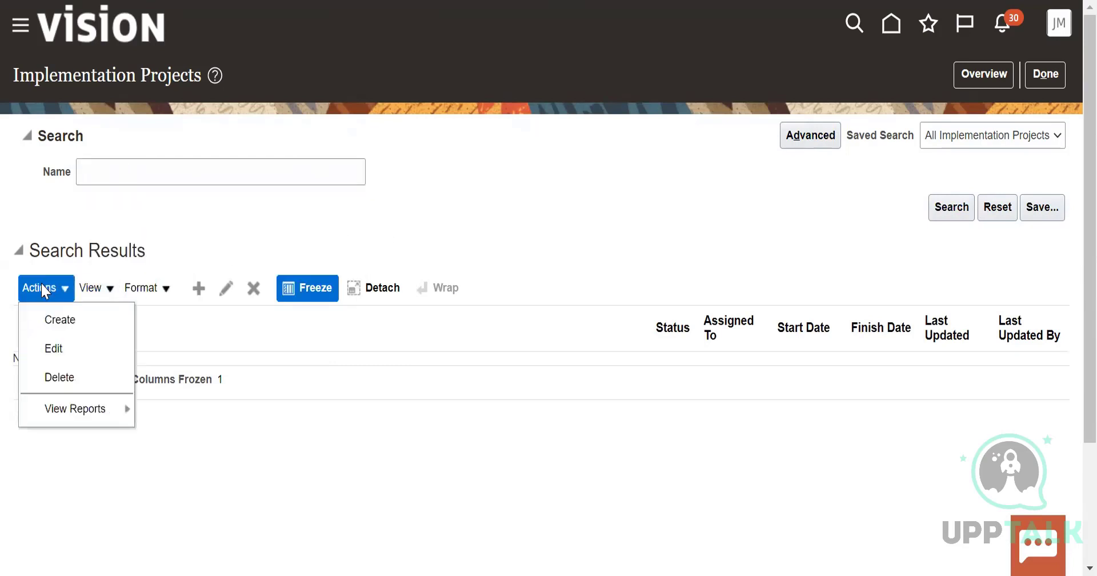
pyautogui.click(394, 249)
pyautogui.scroll(-2, 189, 278)
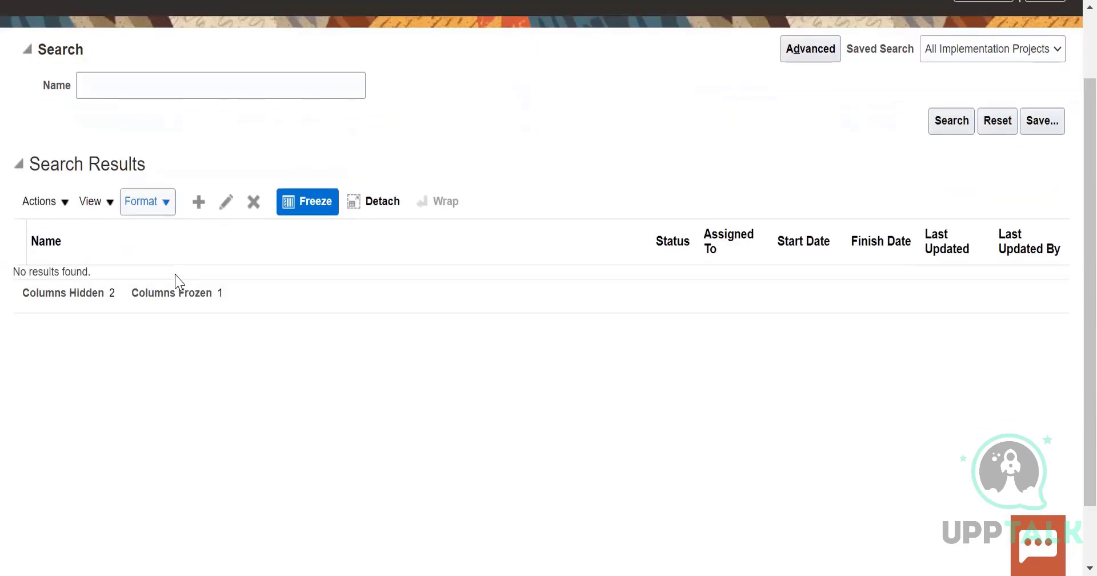
pyautogui.click(64, 203)
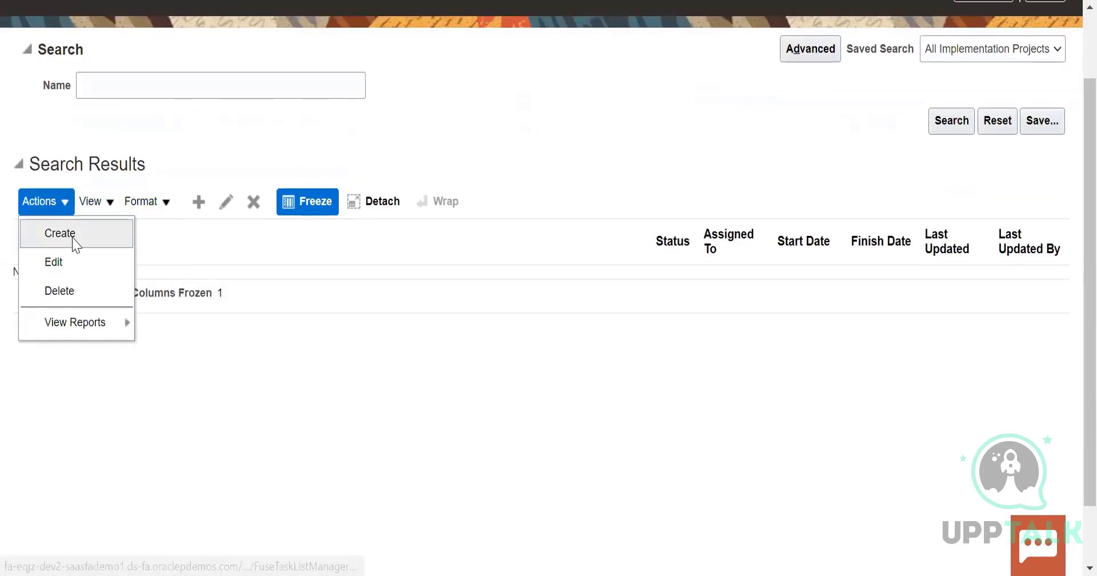
pyautogui.click(73, 242)
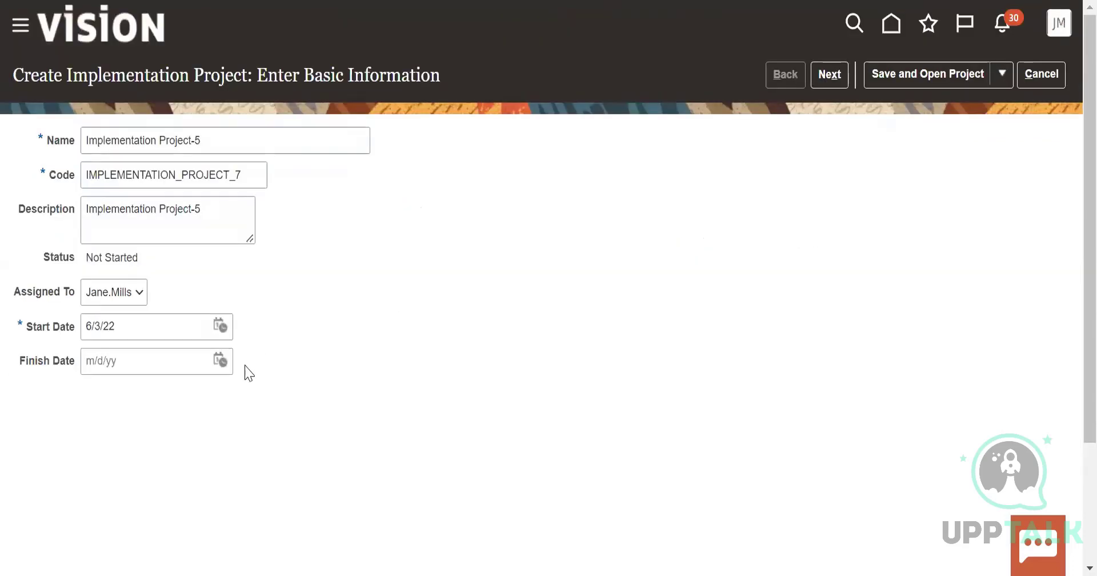
# Name the project with the person's first name followed by "_Implementation Project", keep its assignee, and continue past the basic information
pyautogui.click(244, 136)
pyautogui.press('BackSpace')
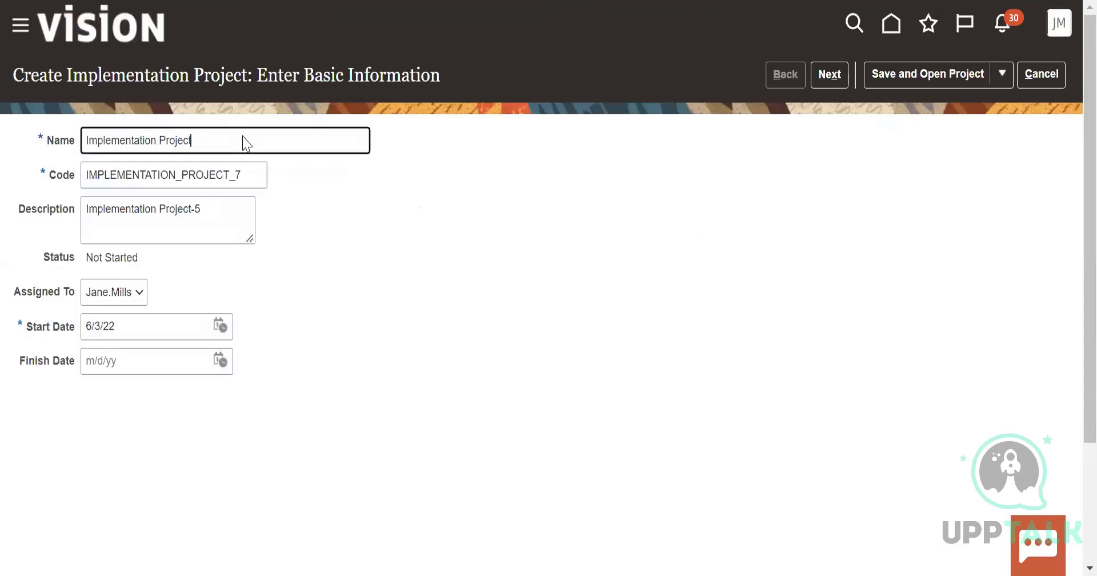
pyautogui.click(84, 140)
pyautogui.write('Amit')
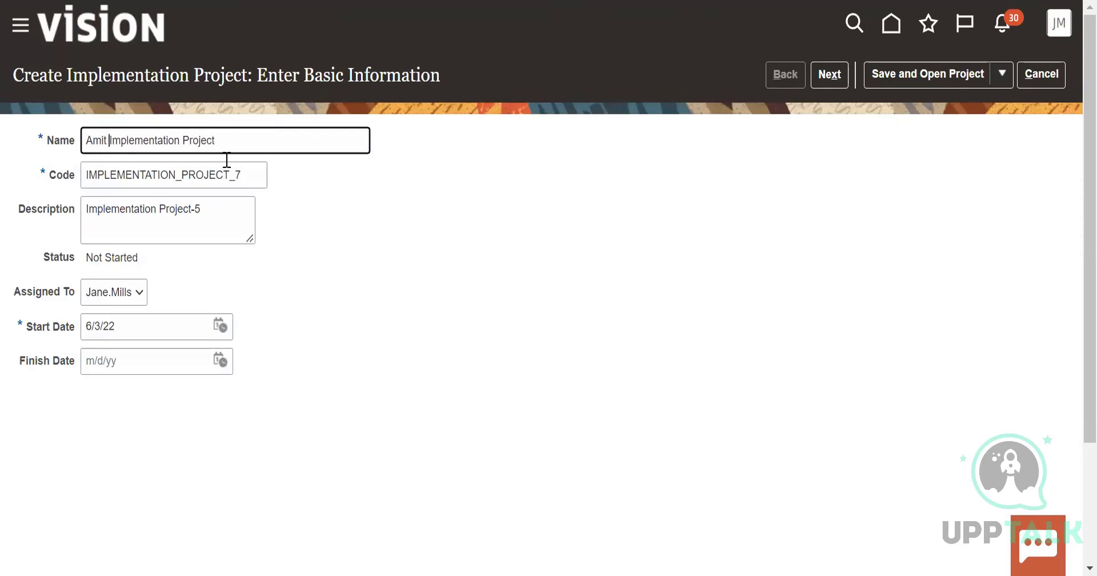
pyautogui.press('BackSpace')
pyautogui.write('_')
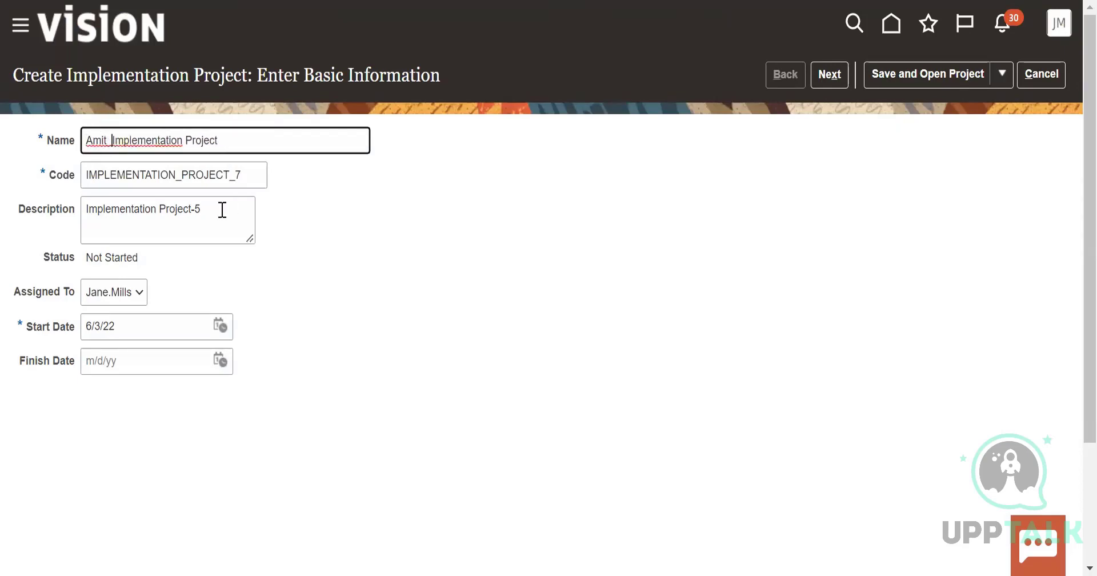
pyautogui.click(131, 290)
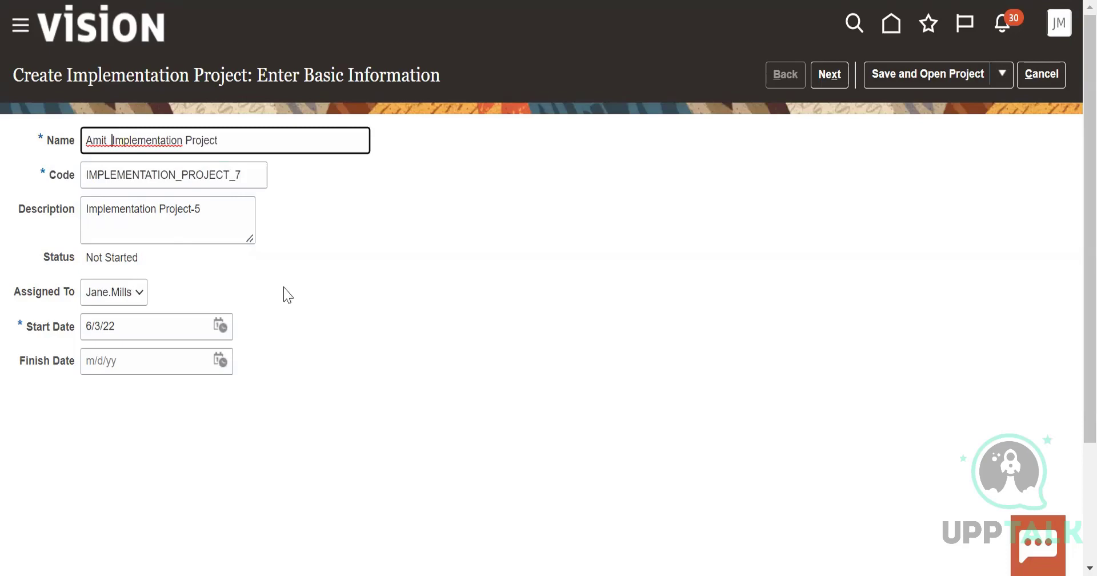
pyautogui.click(1034, 78)
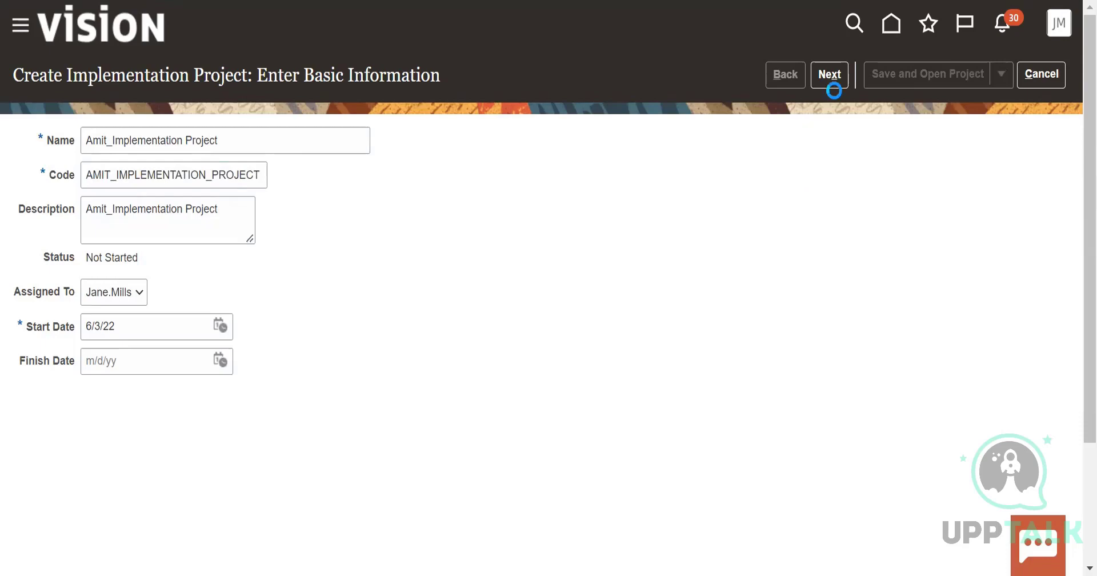
# Finish creating the implementation project and search its task lists and tasks for "manage key flexfield"
pyautogui.click(833, 83)
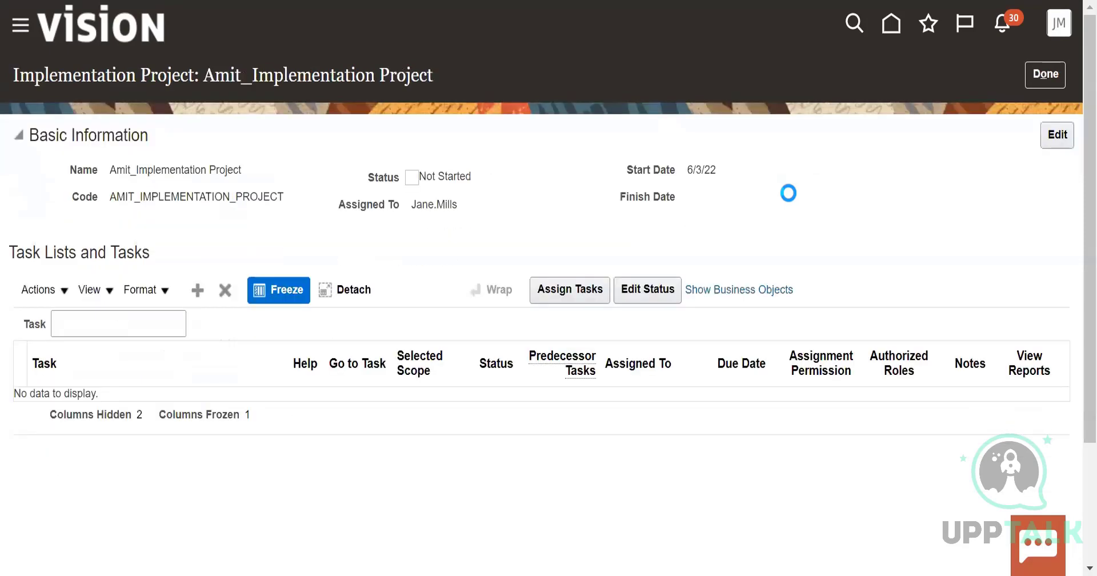
pyautogui.click(68, 326)
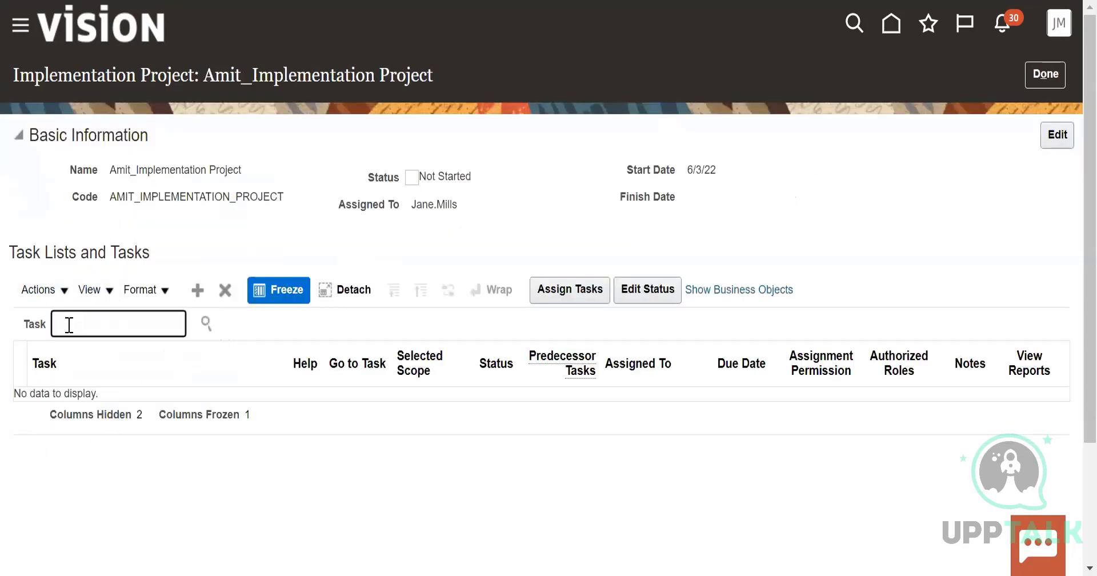
pyautogui.write('mana')
pyautogui.write('ge key flexfield')
pyautogui.click(206, 324)
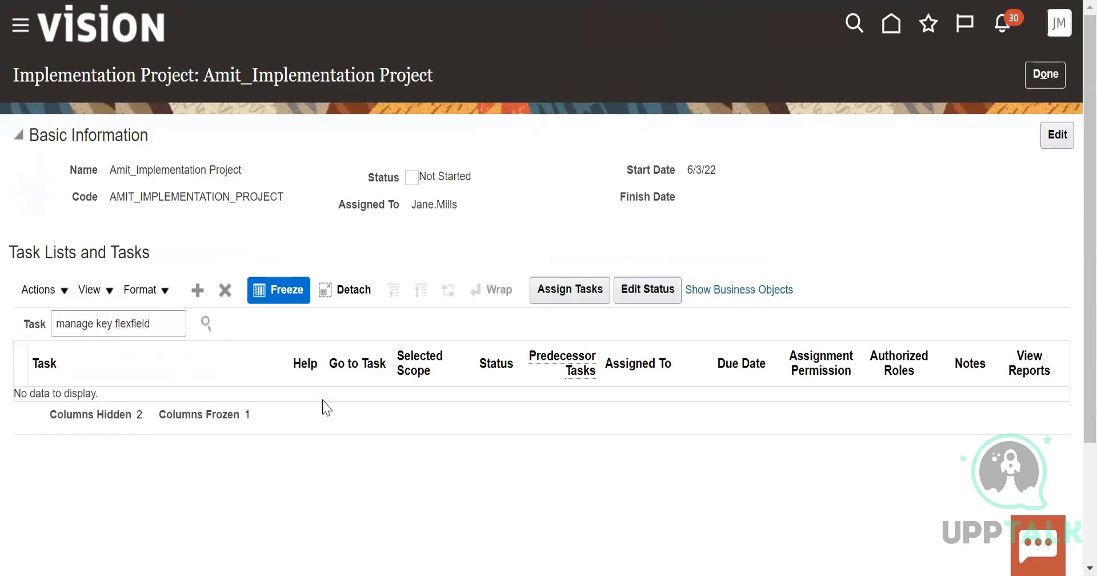
# Shorten the task search term to "key flexfield" and search the project's tasks
pyautogui.click(95, 324)
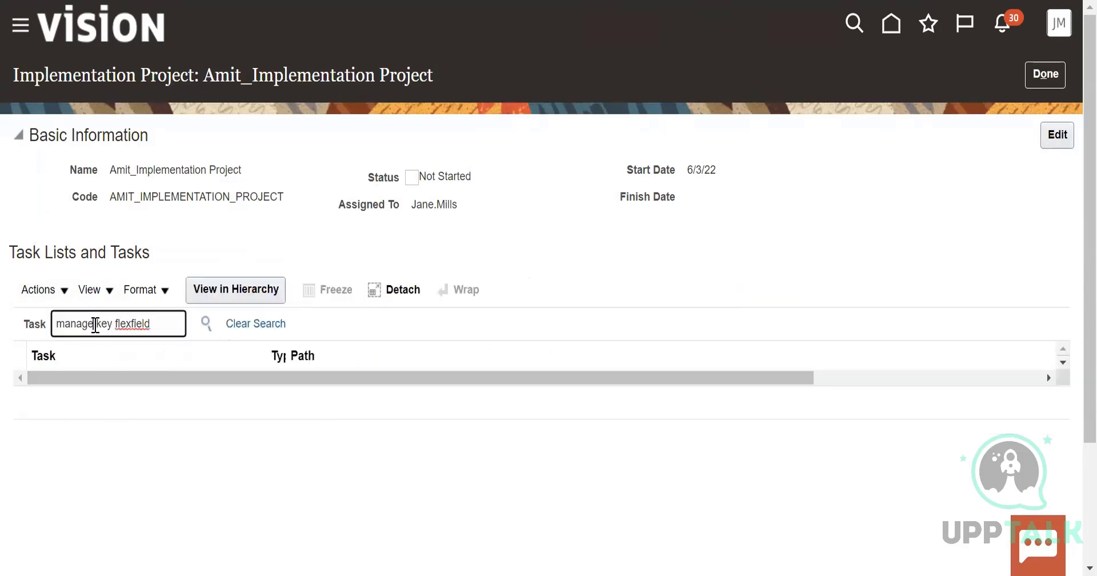
pyautogui.press('BackSpace')
pyautogui.press('BackSpace')
pyautogui.press('BackSpace')
pyautogui.press('BackSpace')
pyautogui.press('BackSpace')
pyautogui.press('BackSpace')
pyautogui.press('BackSpace')
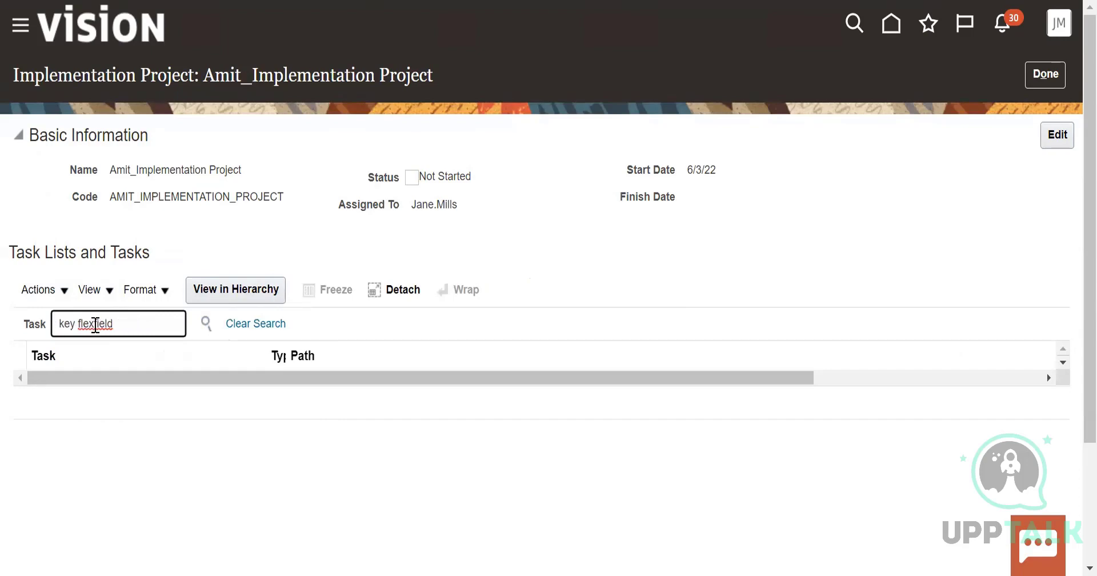
pyautogui.click(210, 321)
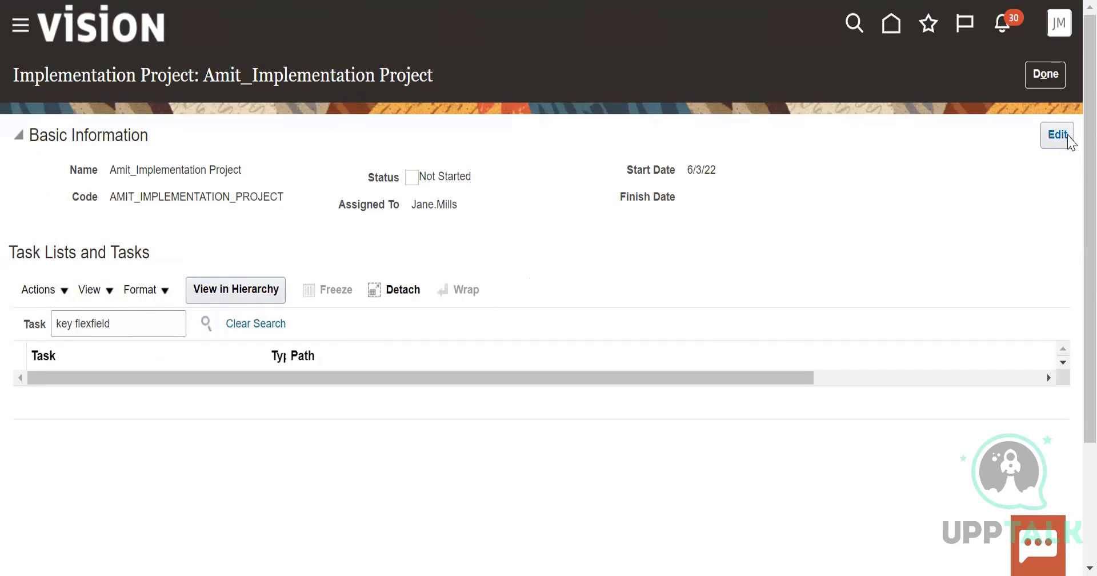
# Cut the search term, leave and reopen the implementation project, and search its tasks for the pasted "key flexfield"
pyautogui.click(147, 321)
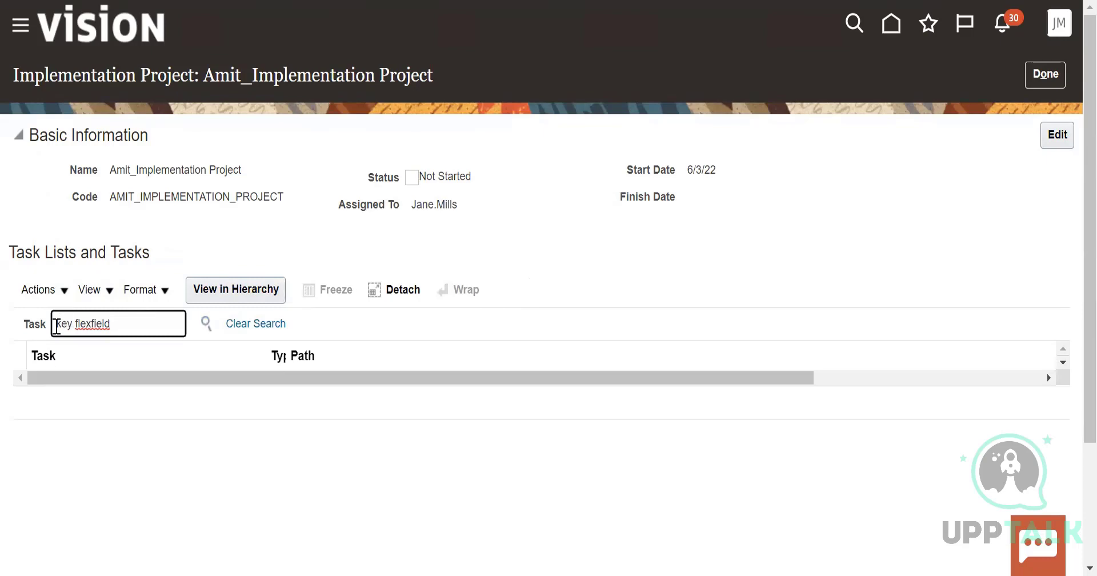
pyautogui.moveTo(121, 323); pyautogui.dragTo(48, 335)
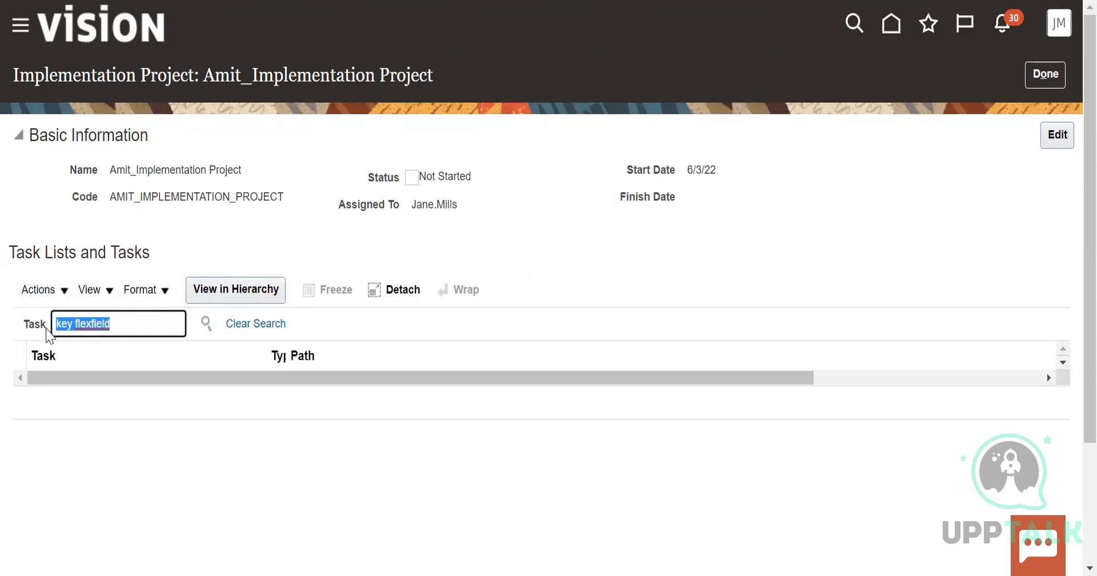
pyautogui.rightClick(94, 317)
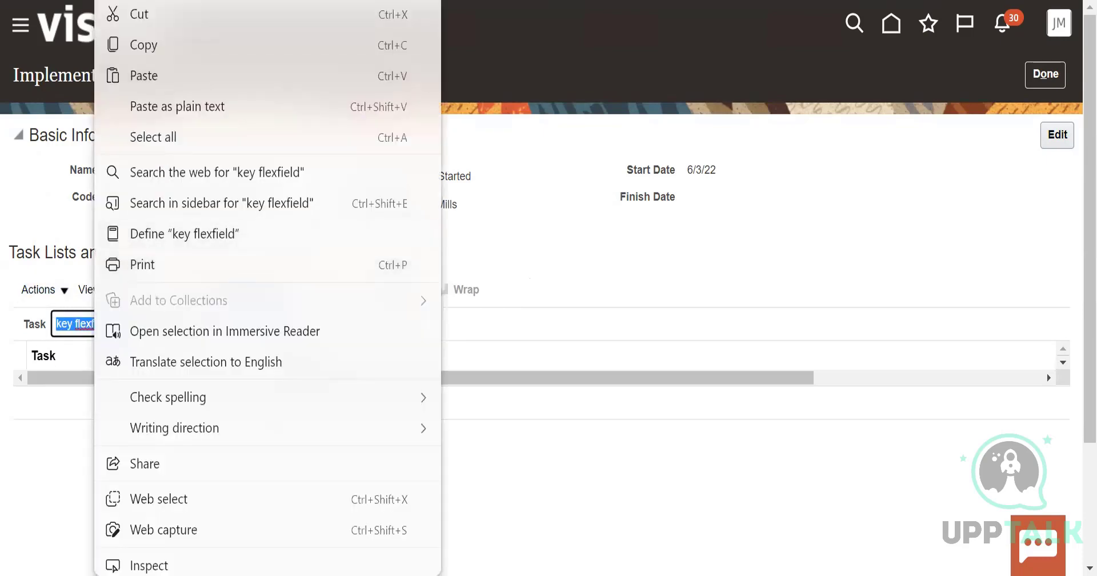
pyautogui.click(148, 14)
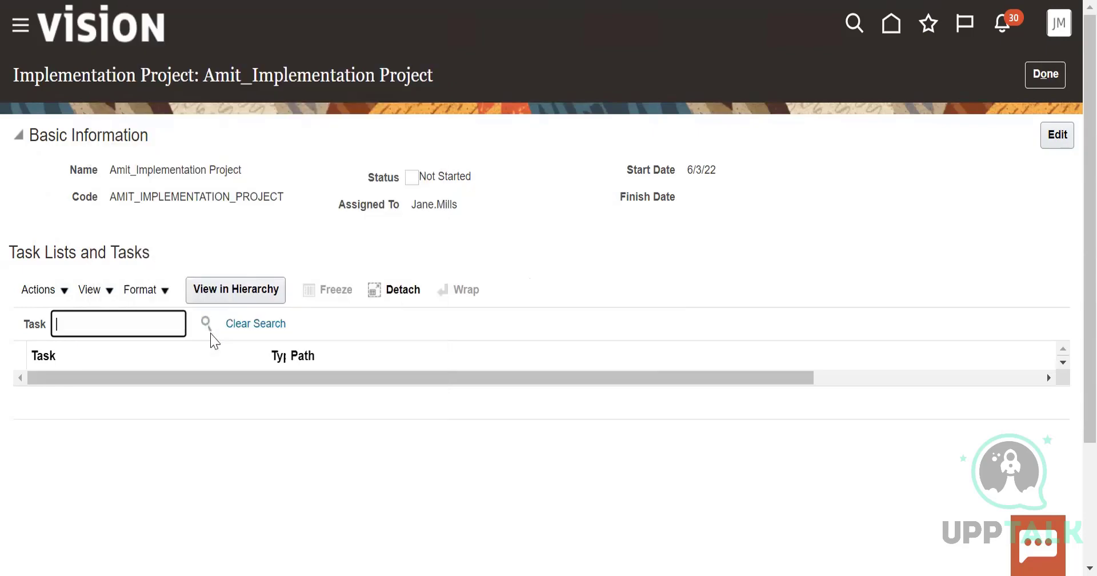
pyautogui.click(1046, 74)
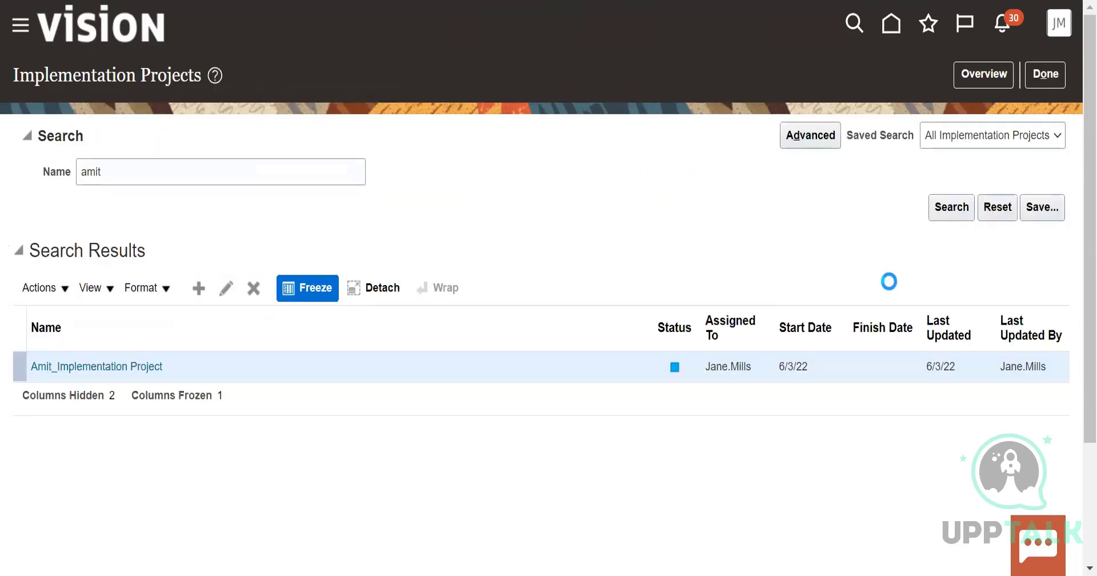
pyautogui.click(151, 369)
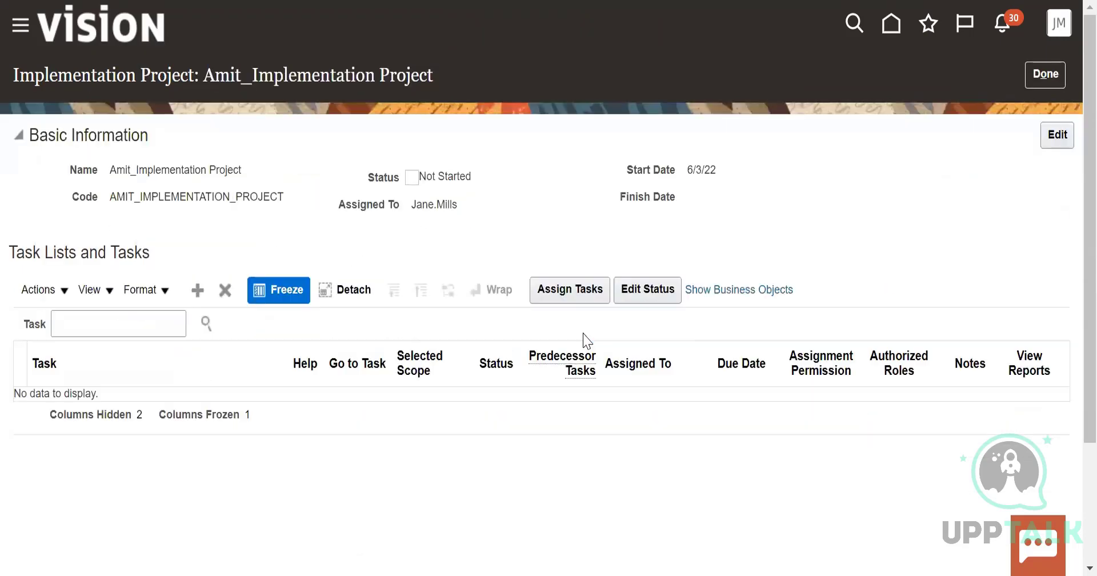
pyautogui.click(144, 315)
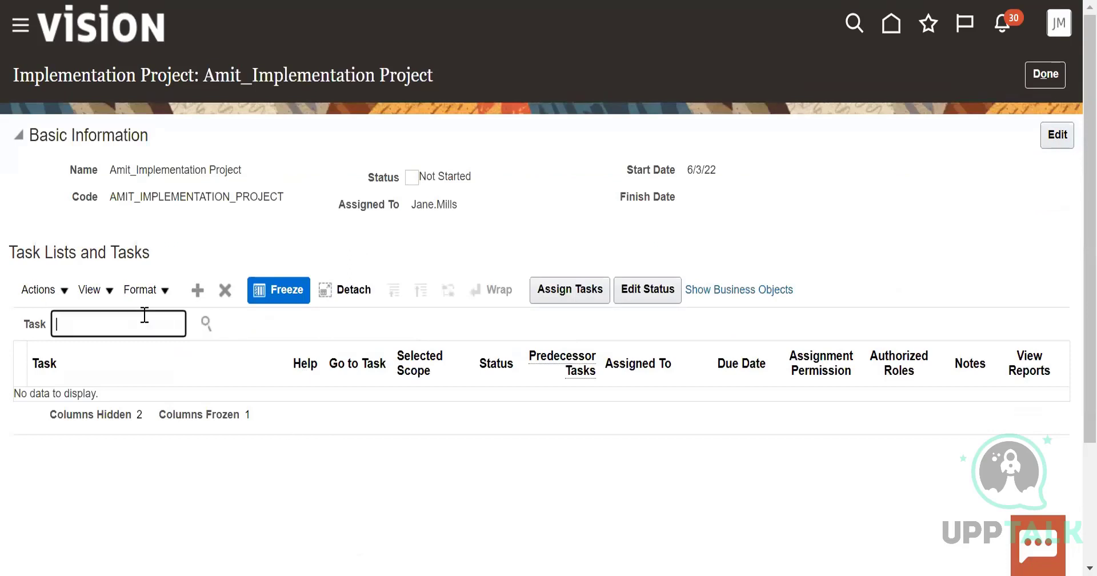
pyautogui.rightClick(186, 325)
pyautogui.click(192, 259)
pyautogui.click(207, 323)
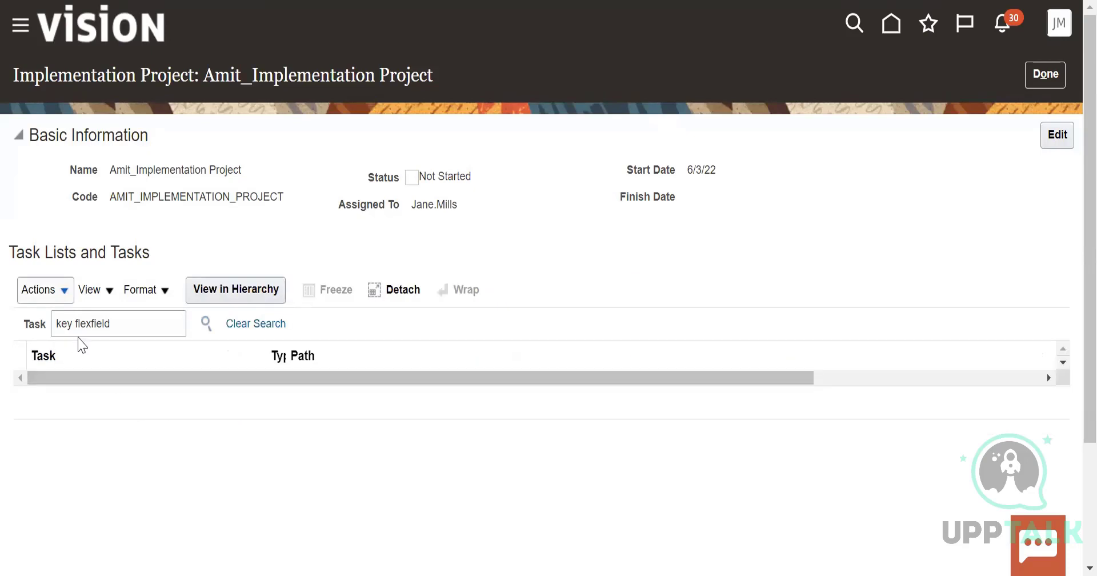
# Change the task search term to "manage flexfield" and search the project's tasks
pyautogui.click(60, 323)
pyautogui.click(74, 323)
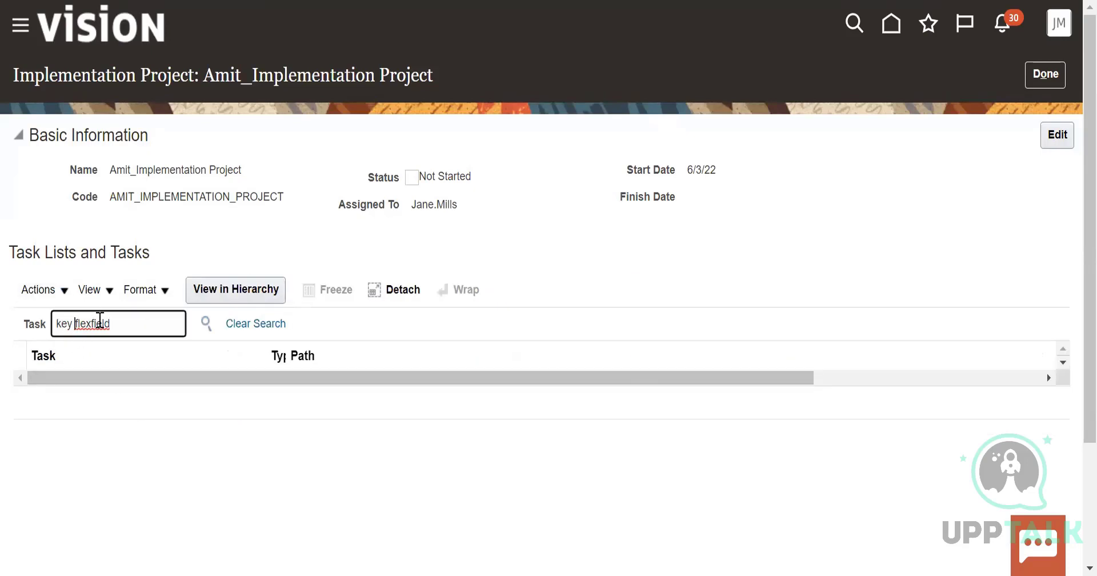
pyautogui.press('BackSpace')
pyautogui.press('BackSpace')
pyautogui.press('BackSpace')
pyautogui.press('BackSpace')
pyautogui.write('manage')
pyautogui.click(206, 324)
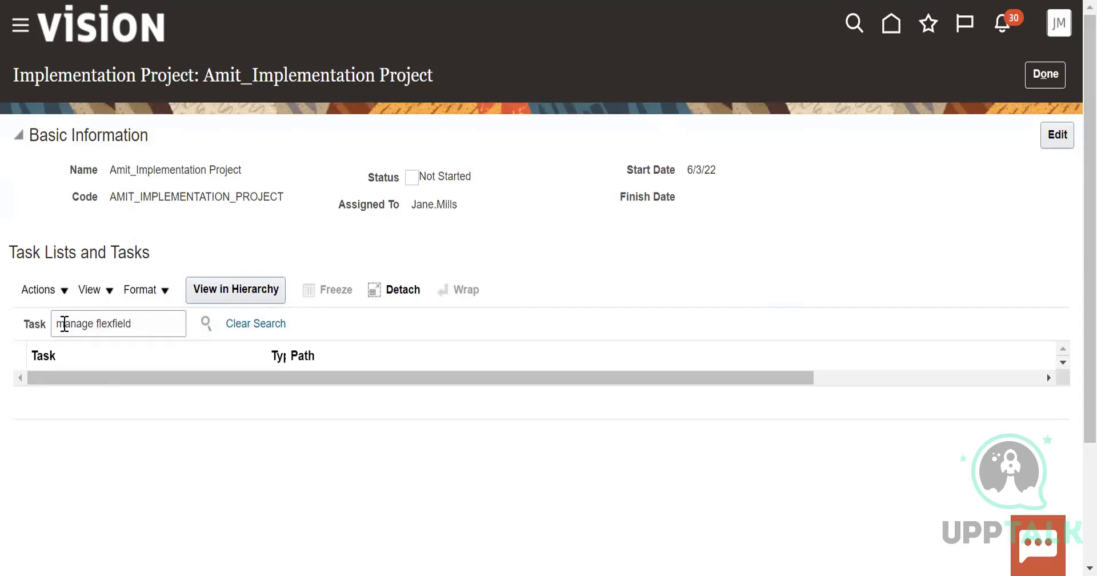
pyautogui.click(151, 320)
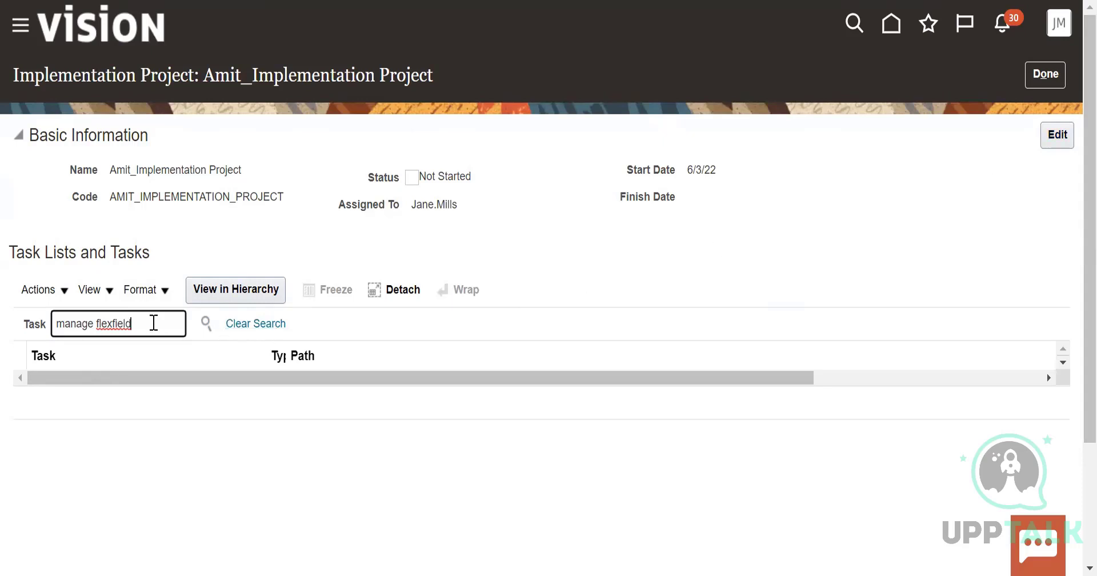
# Leave and reopen the implementation project, then open its basic information for editing and save it
pyautogui.click(1055, 75)
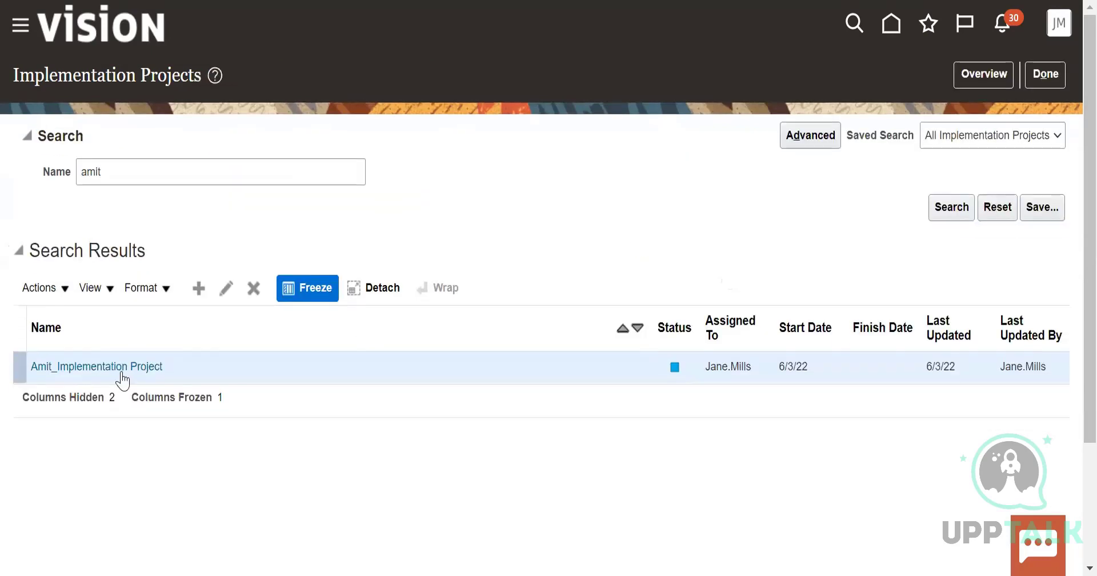
pyautogui.click(121, 371)
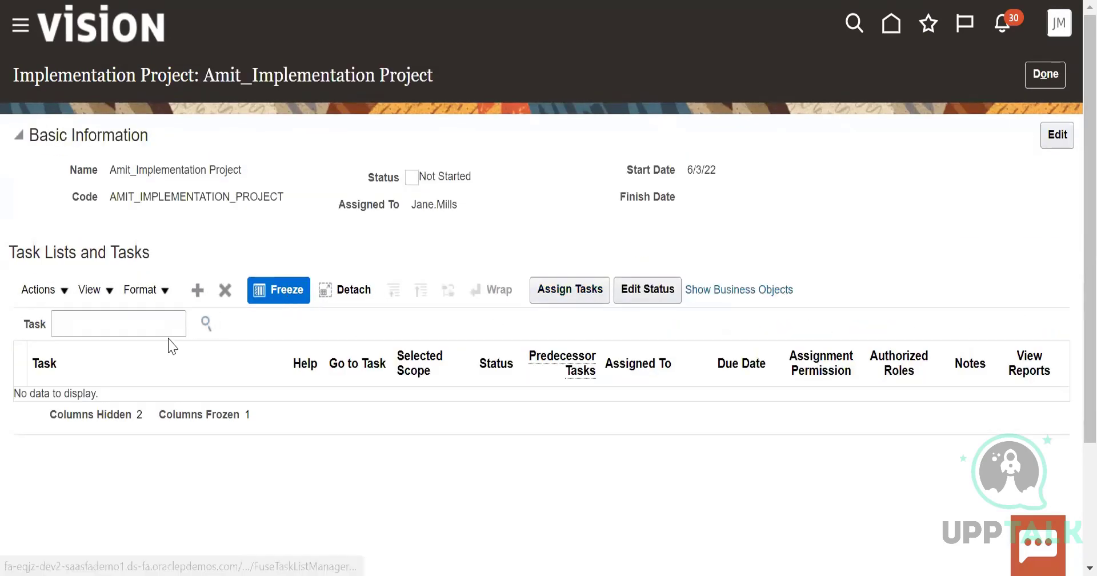
pyautogui.click(1058, 135)
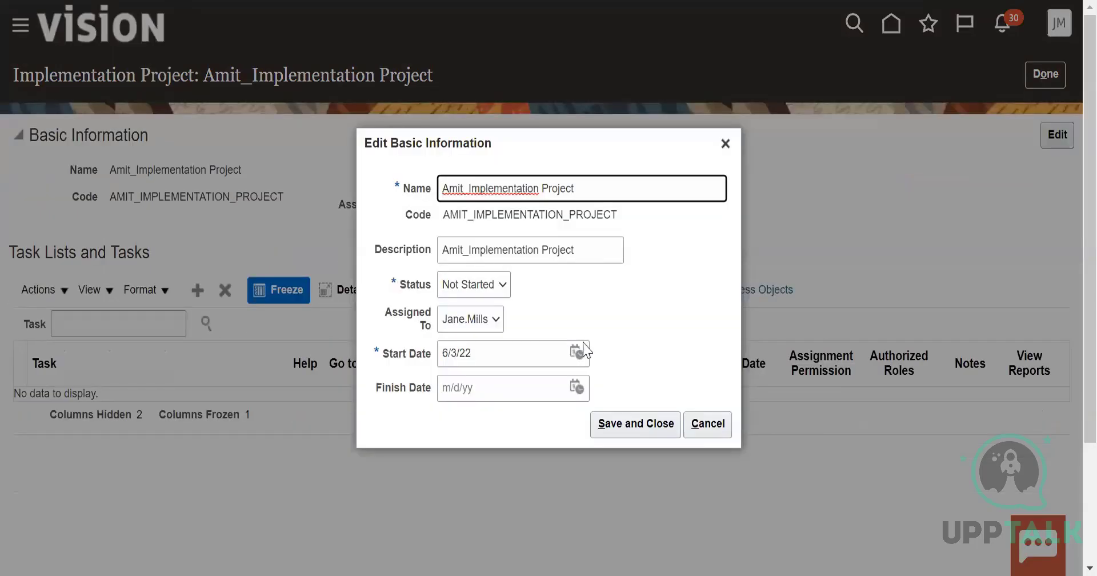
pyautogui.click(643, 438)
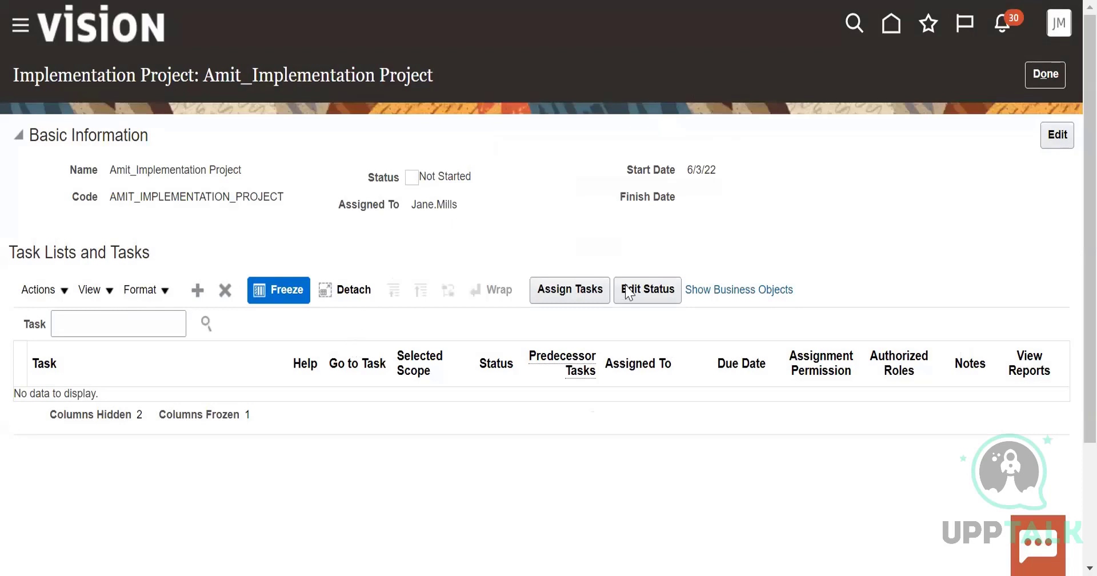
# Add the Workforce Deployment and Workforce Development offerings to the project's task lists and tasks
pyautogui.click(603, 295)
pyautogui.click(58, 290)
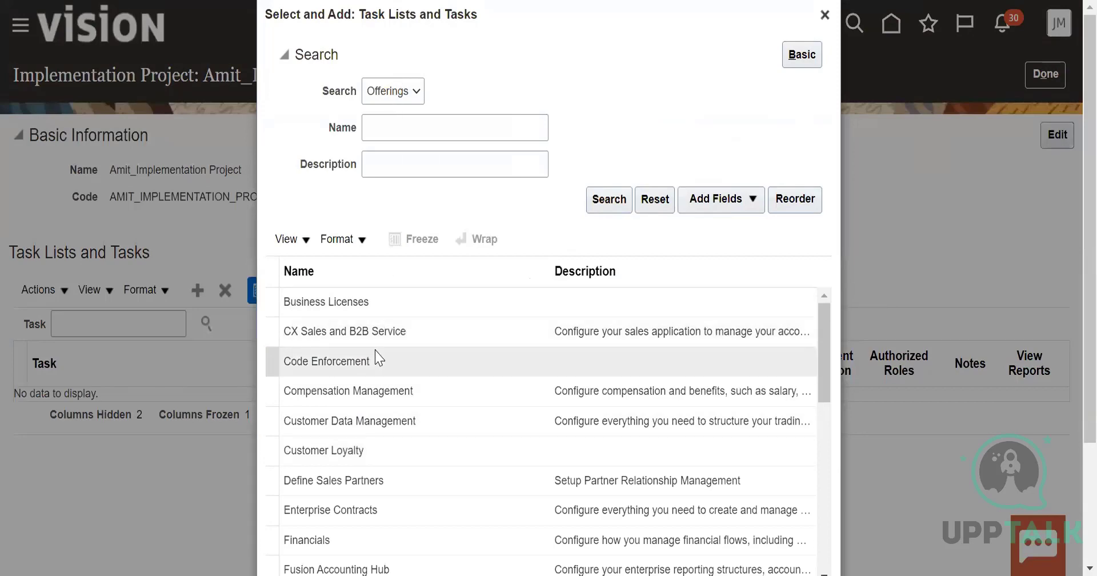
pyautogui.scroll(-8, 397, 419)
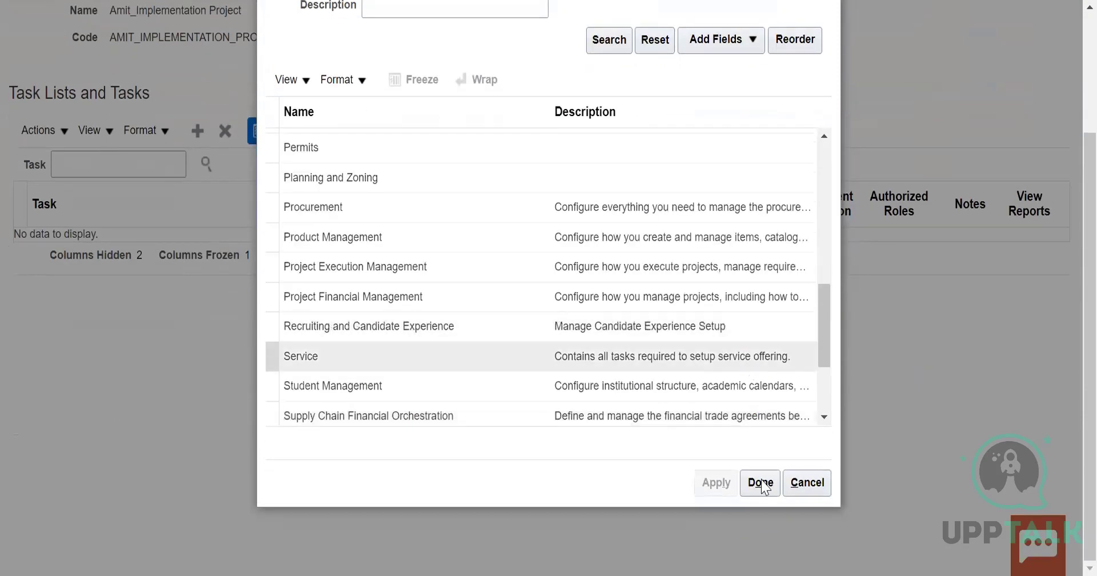
pyautogui.click(805, 335)
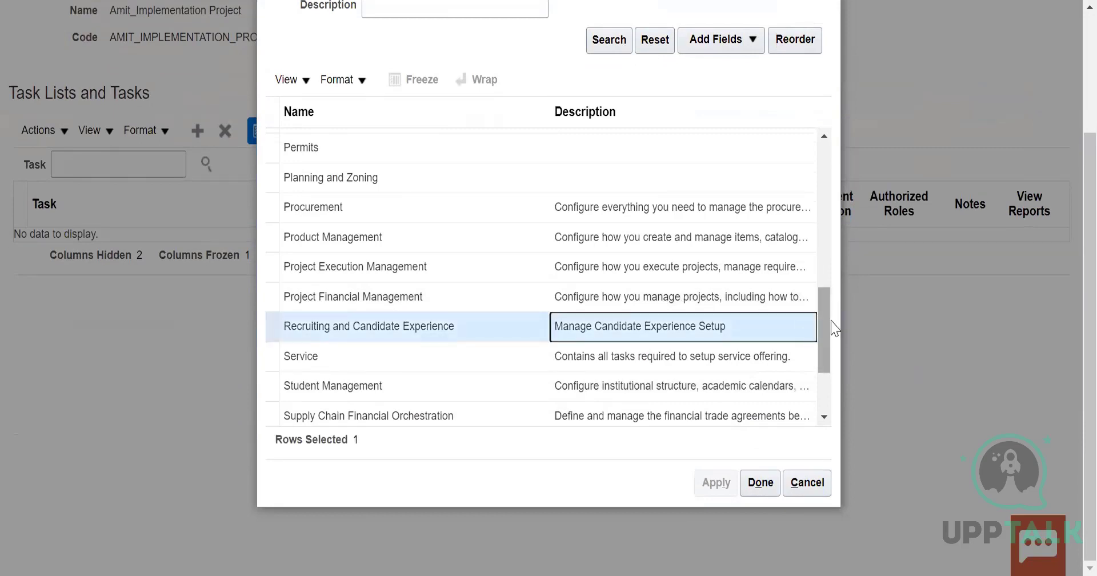
pyautogui.scroll(-2, 834, 349)
pyautogui.click(406, 380)
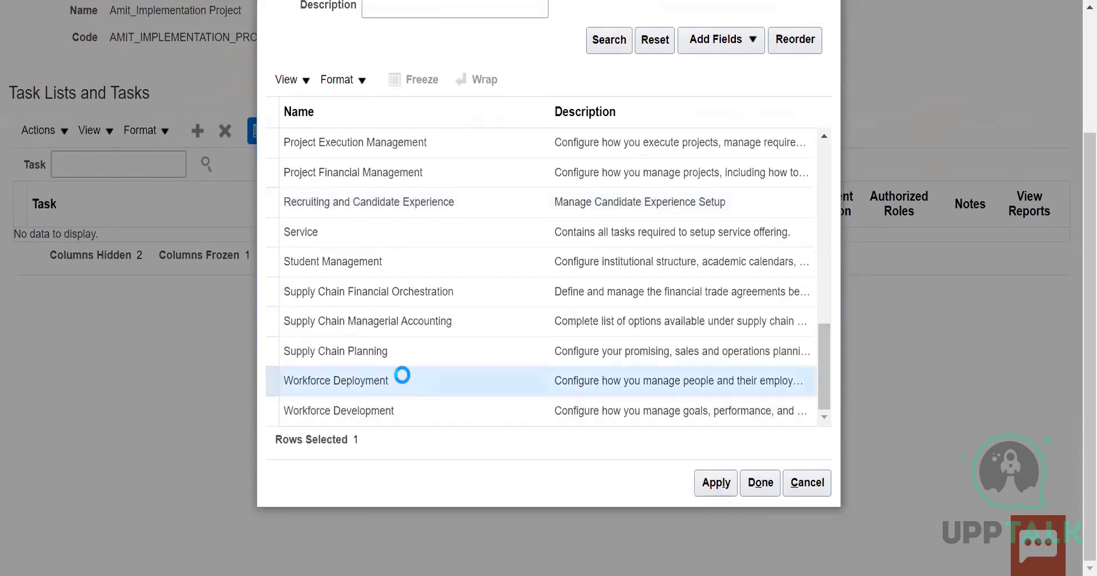
pyautogui.keyDown('ctrl'); pyautogui.click(407, 410); pyautogui.keyUp('ctrl')
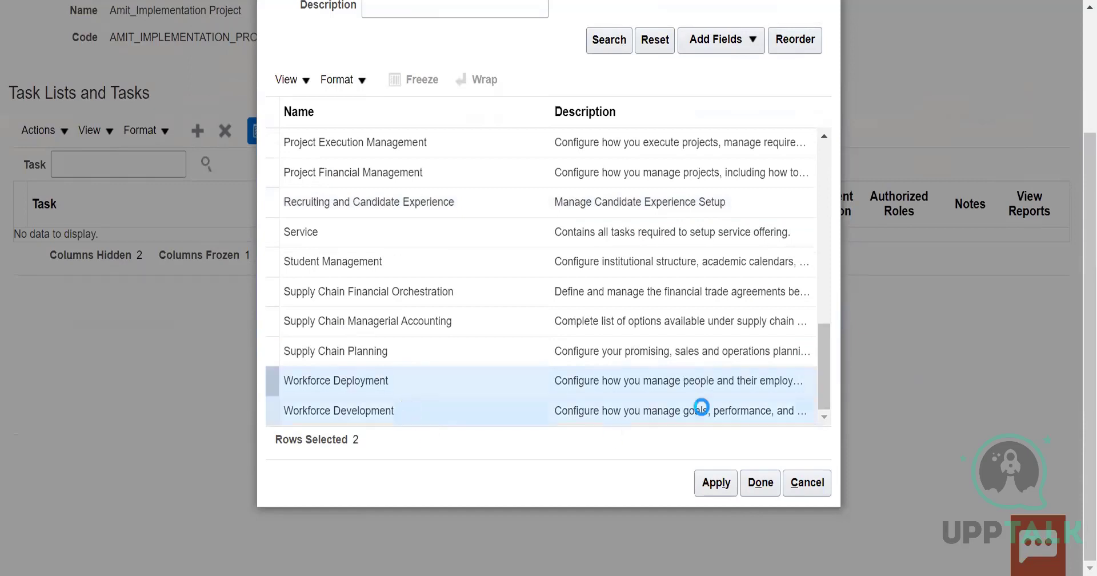
pyautogui.click(719, 485)
pyautogui.click(761, 484)
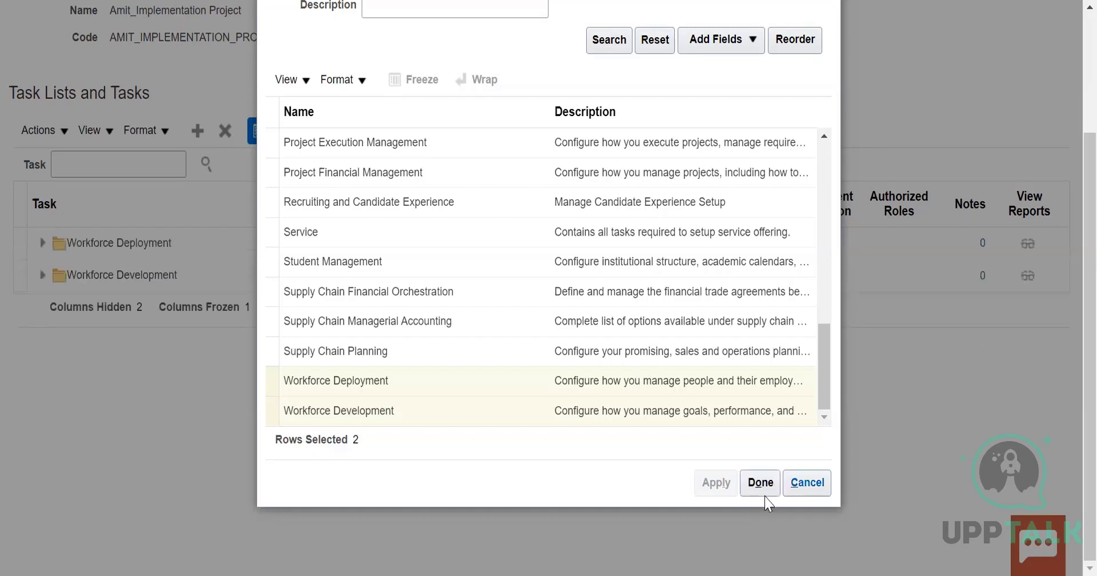
pyautogui.click(762, 484)
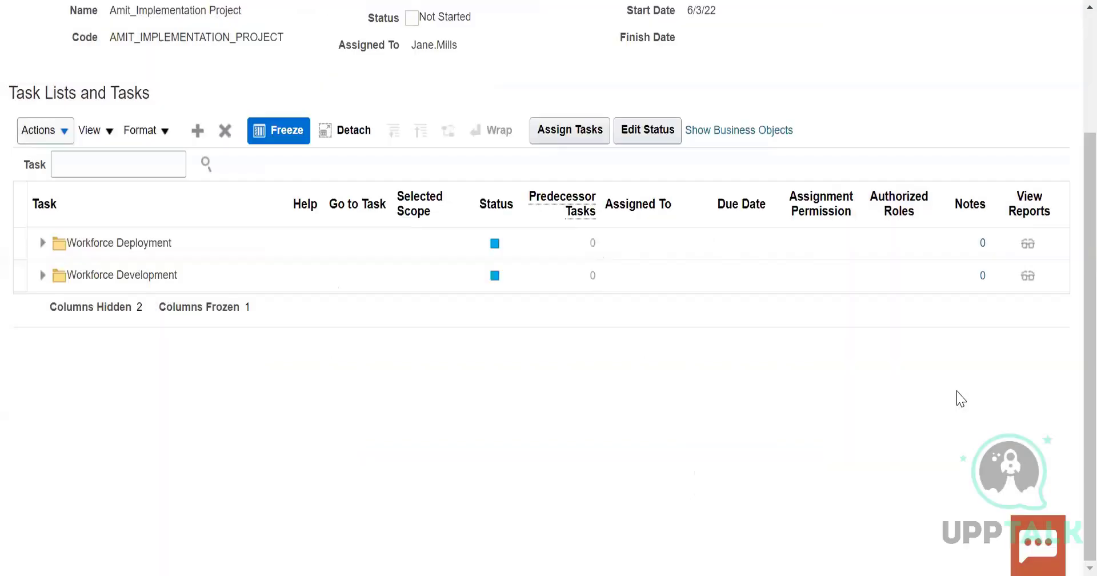
# Expand the Workforce Deployment task list and search the project's tasks for "manage key flexfileds"
pyautogui.click(43, 243)
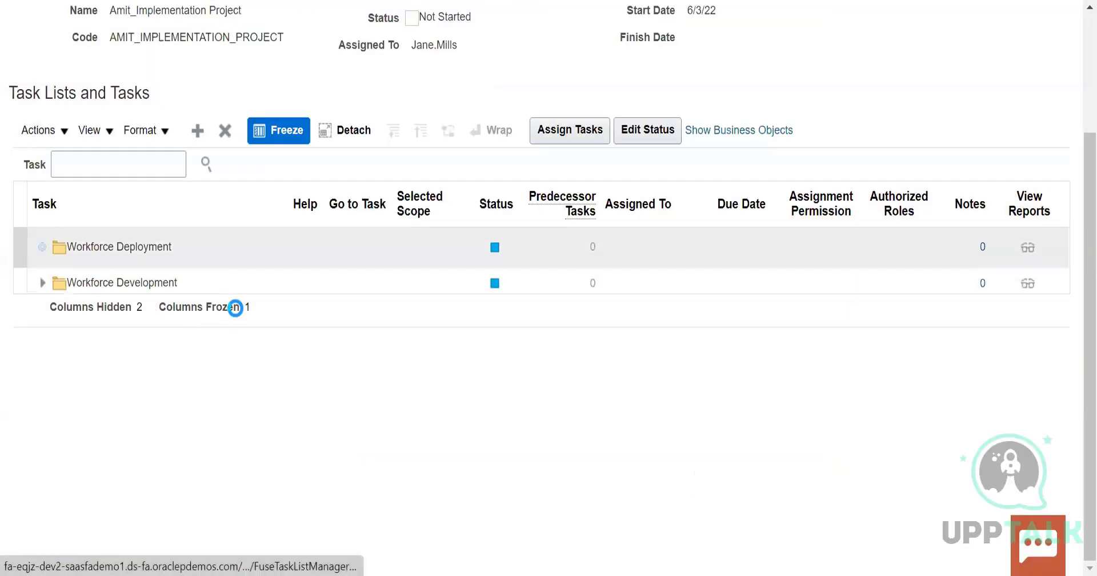
pyautogui.click(91, 163)
pyautogui.write('maange')
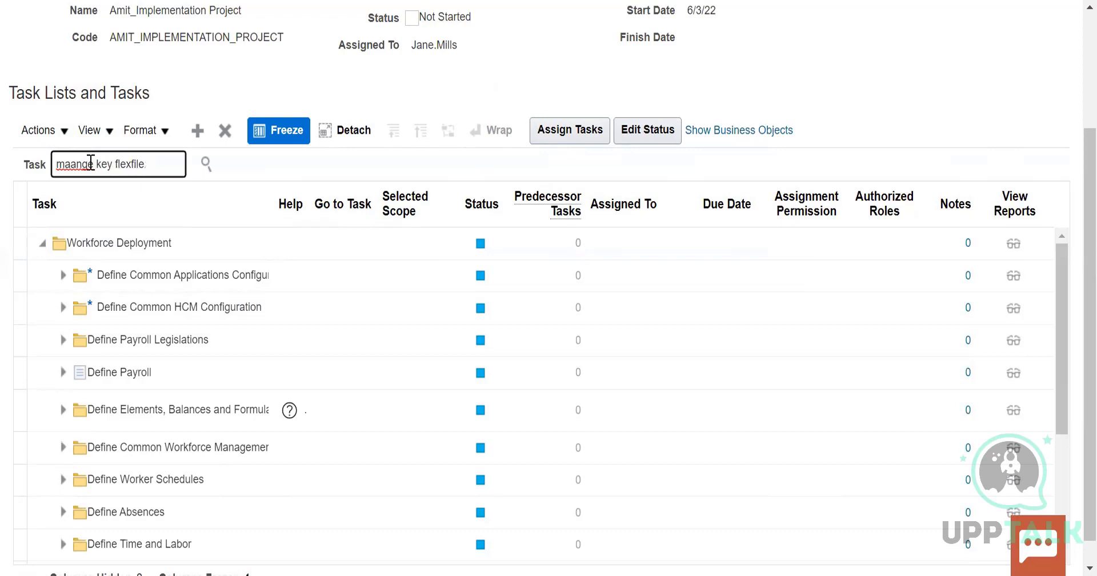
pyautogui.write('key flexfileds')
pyautogui.click(82, 164)
pyautogui.press('BackSpace')
pyautogui.press('BackSpace')
pyautogui.write('na')
pyautogui.click(206, 164)
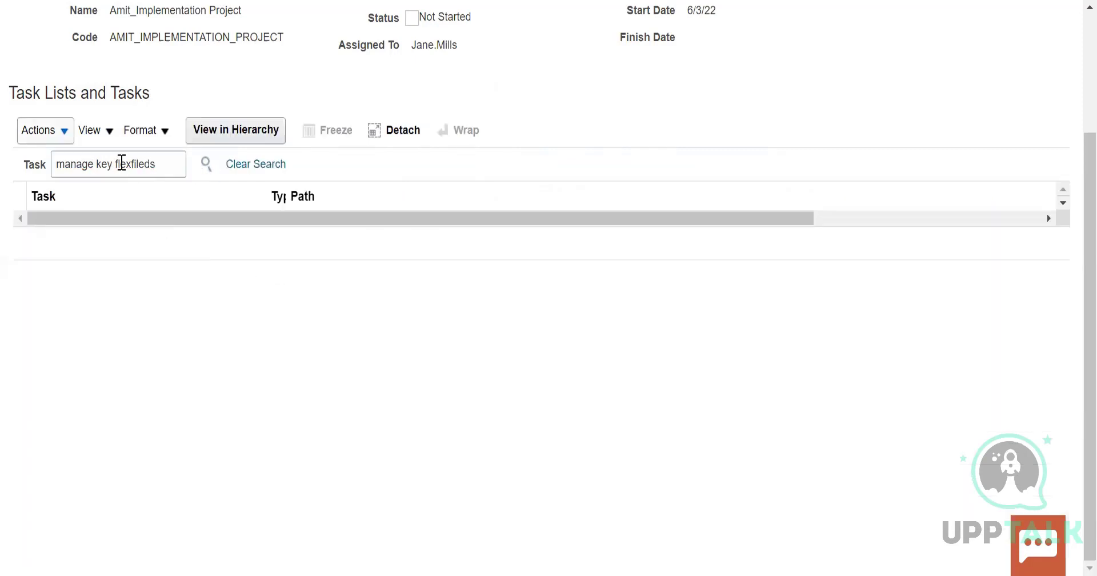
pyautogui.click(166, 164)
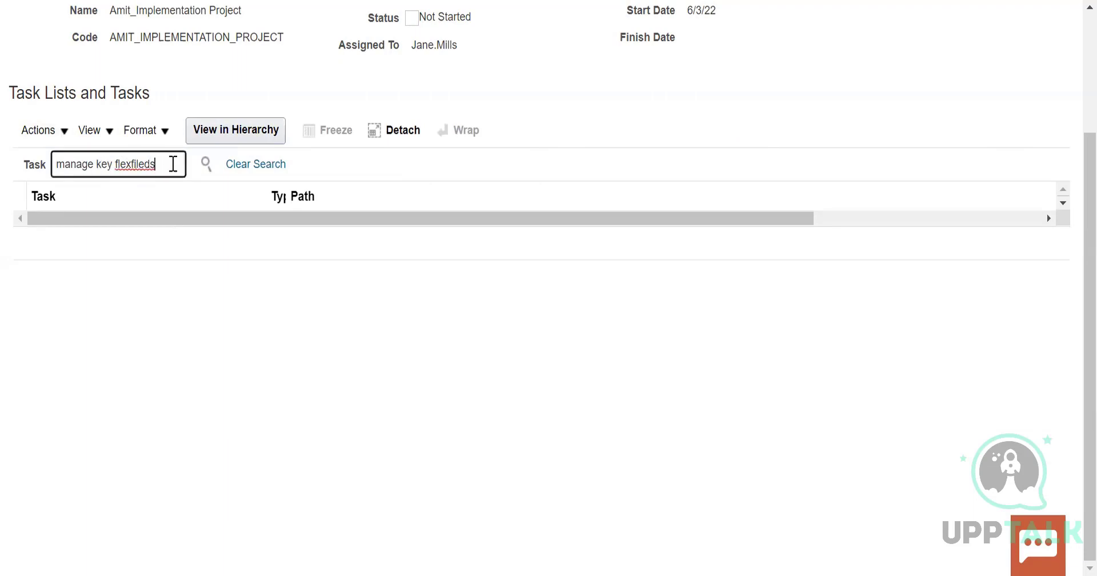
pyautogui.click(204, 165)
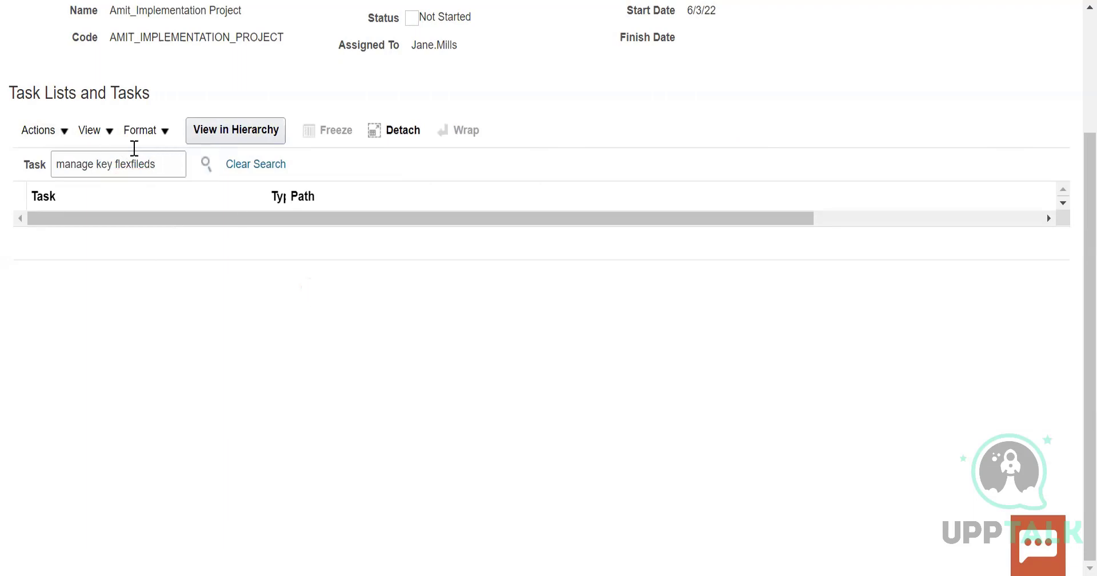
# Shorten the task search term to "key flexfileds" and search the project's tasks
pyautogui.click(95, 168)
pyautogui.press('BackSpace')
pyautogui.press('BackSpace')
pyautogui.press('BackSpace')
pyautogui.press('BackSpace')
pyautogui.press('BackSpace')
pyautogui.press('BackSpace')
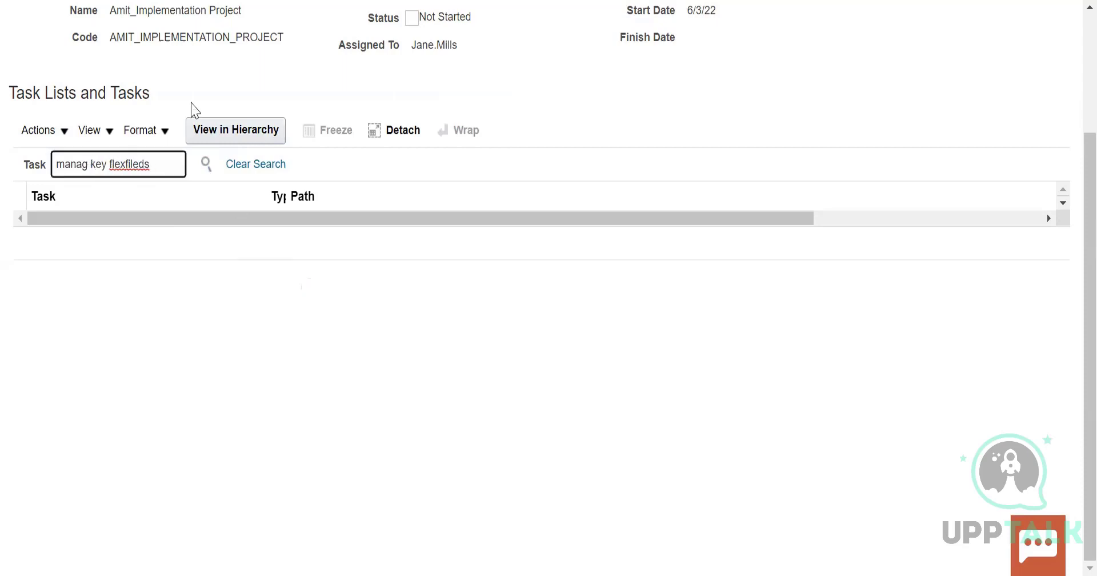
pyautogui.press('Delete')
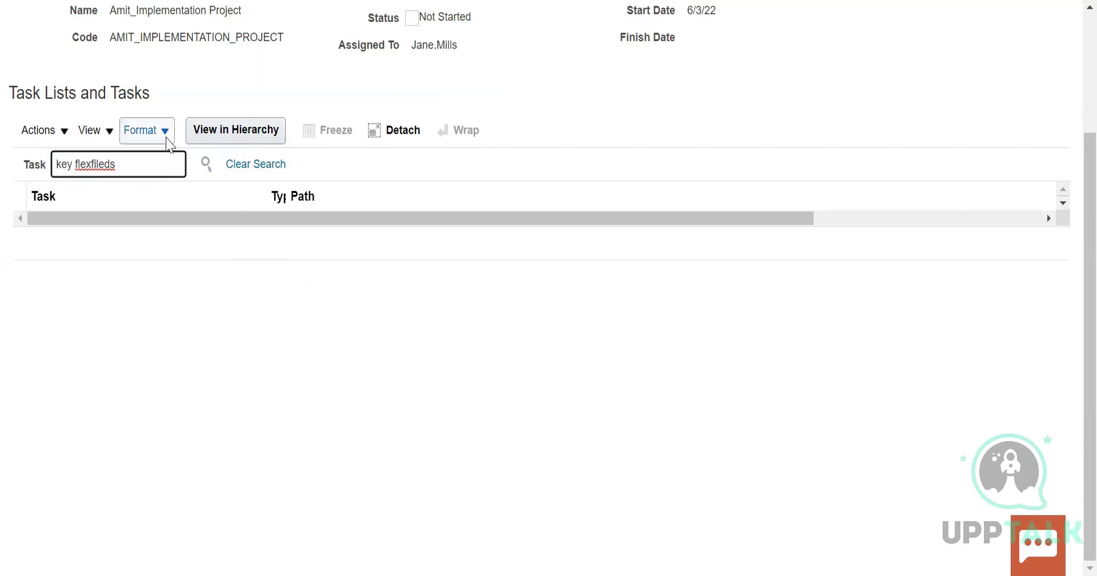
pyautogui.click(206, 164)
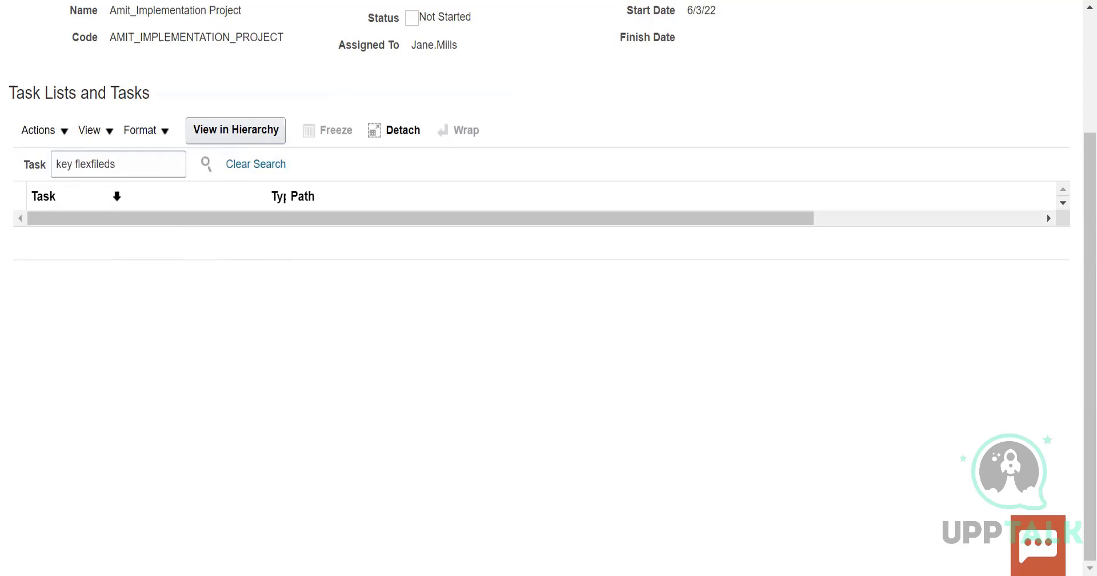
# Restore the task search term to "manage key flexfileds" and search the project's tasks again
pyautogui.click(117, 168)
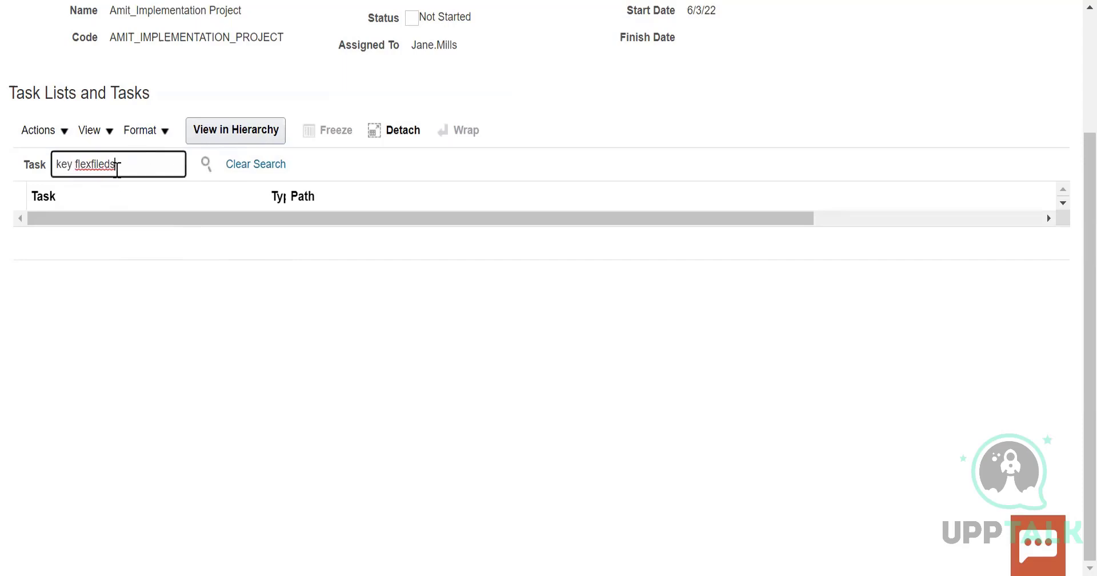
pyautogui.click(55, 166)
pyautogui.write('maa')
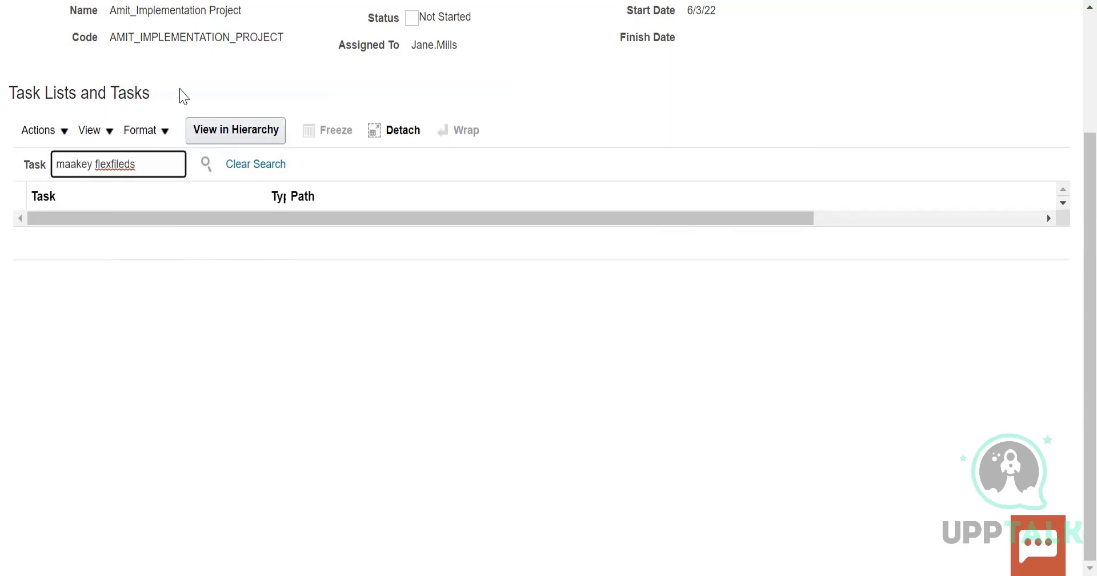
pyautogui.press('BackSpace')
pyautogui.write('nage')
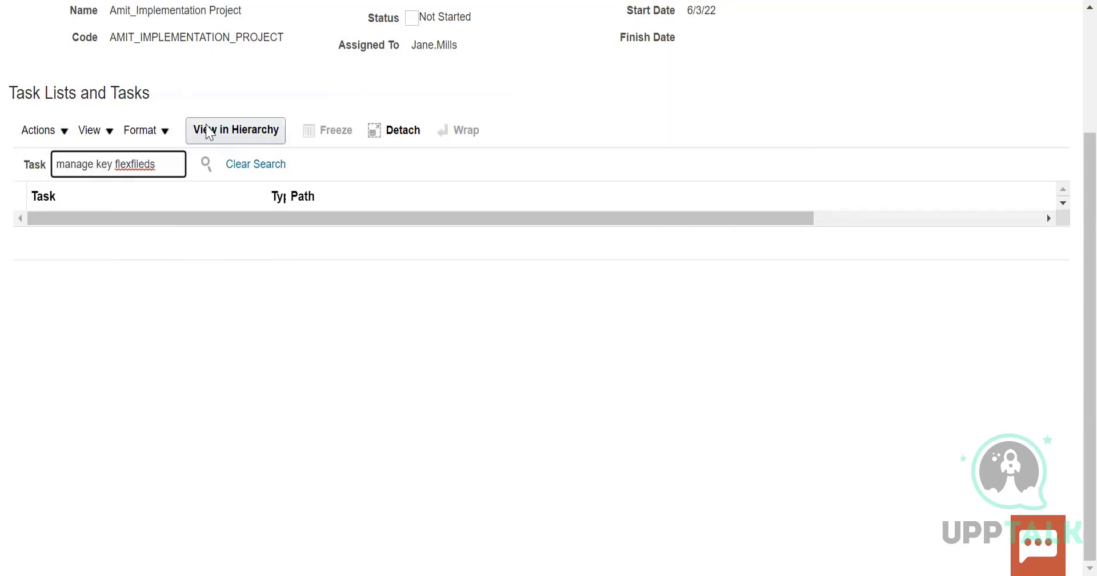
pyautogui.click(207, 165)
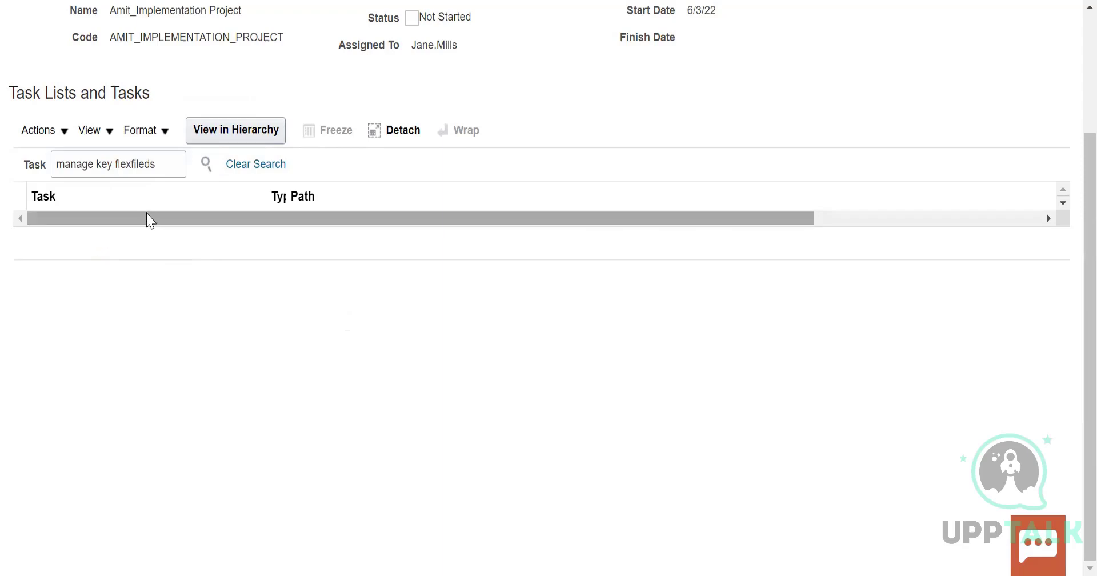
# Change the task search term to "manage flexfields" and run the search on the project's tasks
pyautogui.click(173, 166)
pyautogui.press('BackSpace')
pyautogui.press('BackSpace')
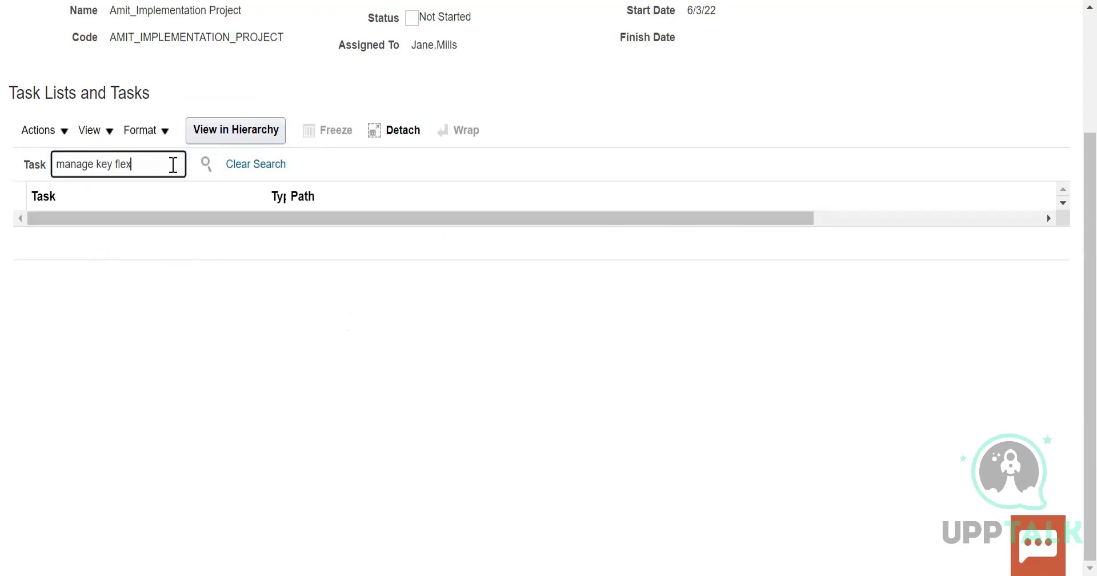
pyautogui.press('BackSpace')
pyautogui.press('BackSpace')
pyautogui.press('BackSpace')
pyautogui.press('BackSpace')
pyautogui.press('BackSpace')
pyautogui.press('BackSpace')
pyautogui.press('BackSpace')
pyautogui.press('BackSpace')
pyautogui.click(207, 164)
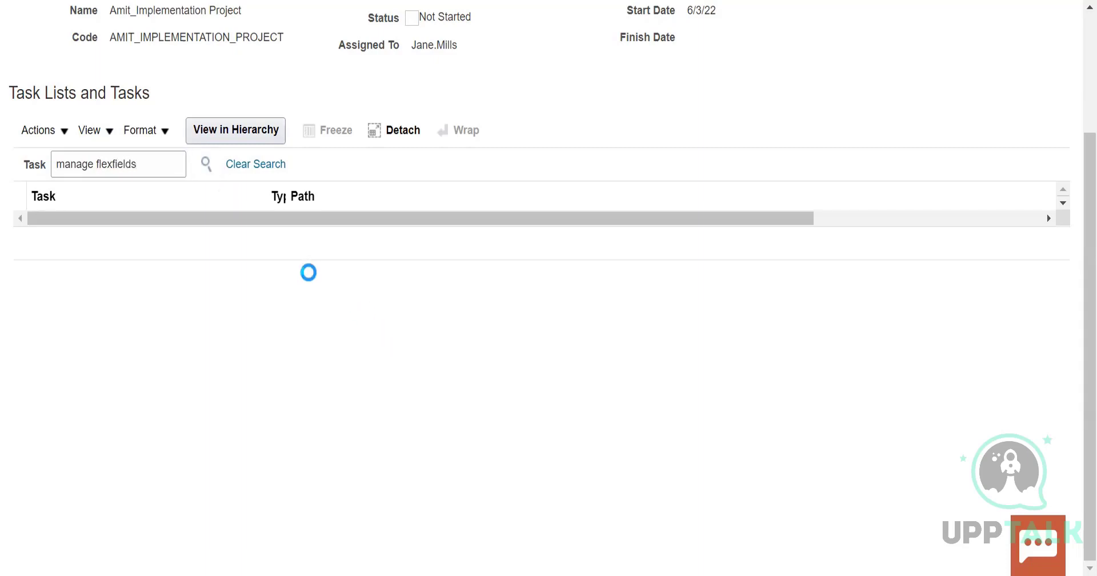
pyautogui.click(209, 164)
pyautogui.click(153, 165)
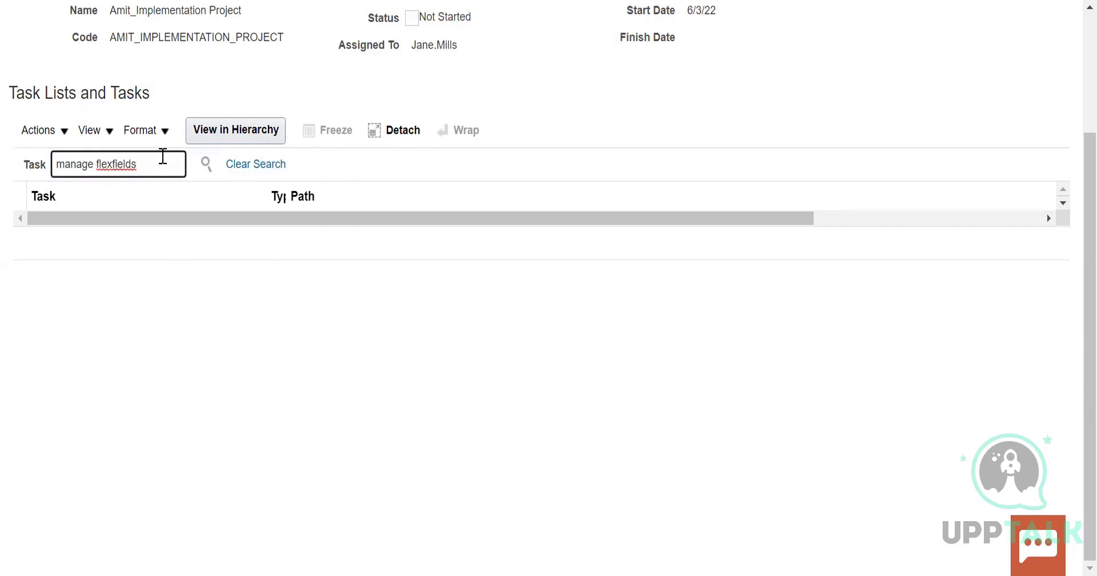
pyautogui.press('BackSpace')
pyautogui.press('BackSpace')
pyautogui.press('BackSpace')
pyautogui.press('BackSpace')
pyautogui.press('BackSpace')
pyautogui.press('BackSpace')
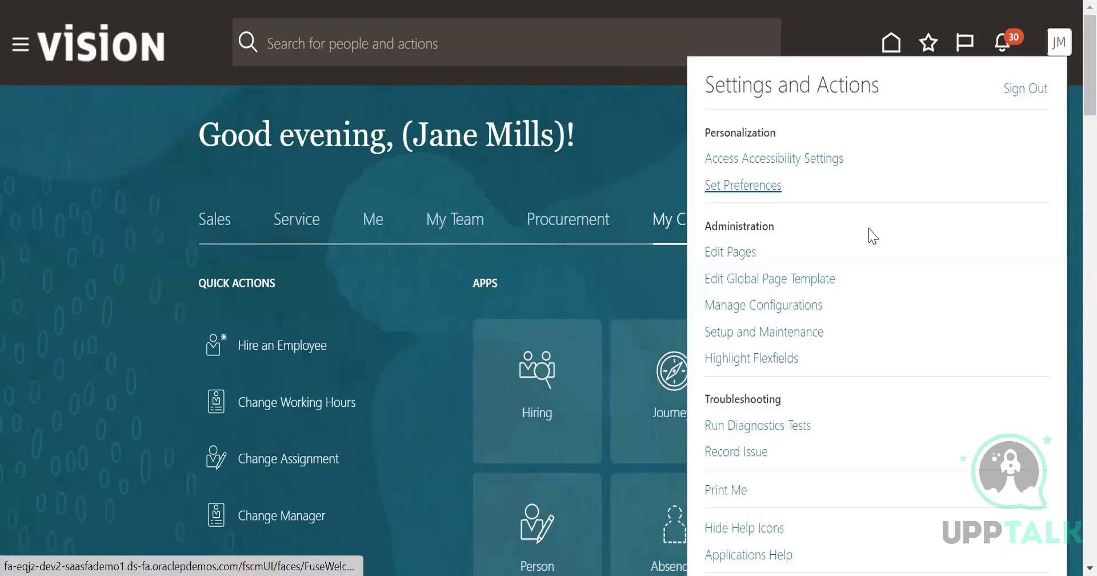
# Go to Setup and Maintenance, reopen the newly created implementation project, and search its tasks for "manage key flexfield"
pyautogui.click(760, 330)
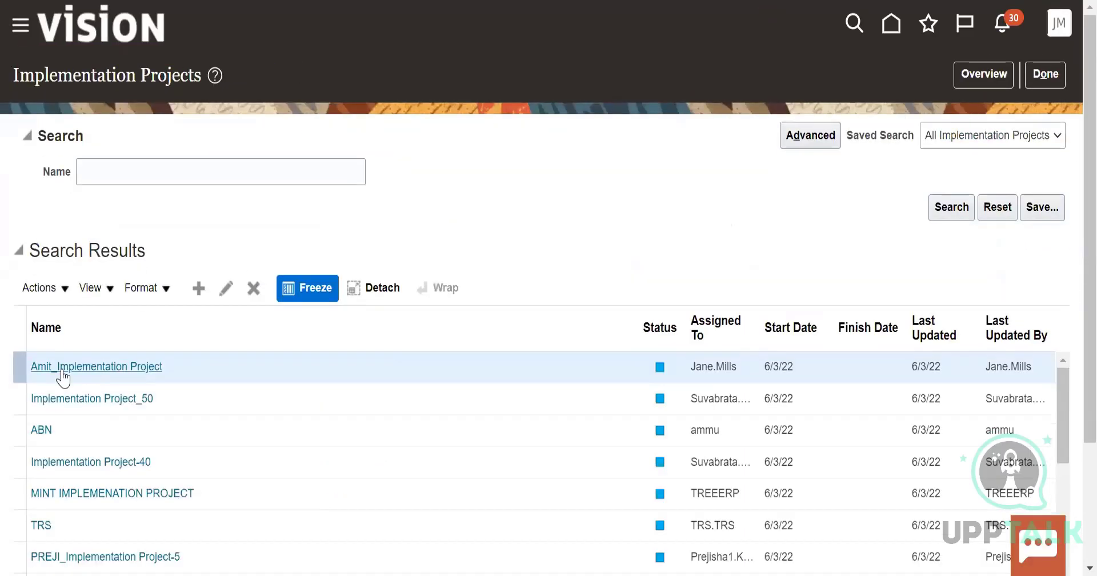
pyautogui.click(63, 369)
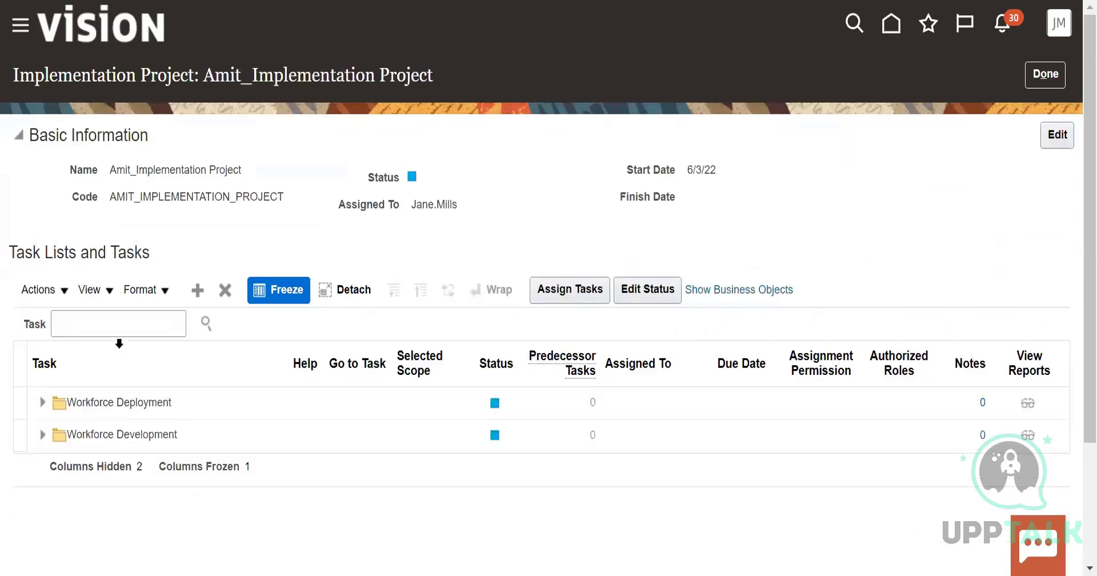
pyautogui.click(119, 324)
pyautogui.write('manage key flexfield')
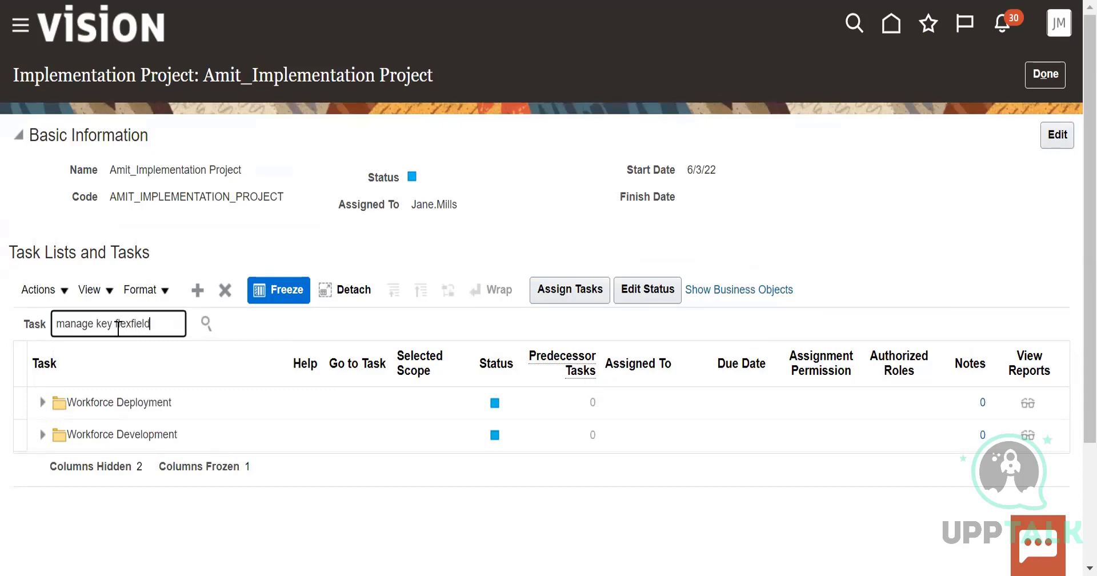
pyautogui.click(207, 322)
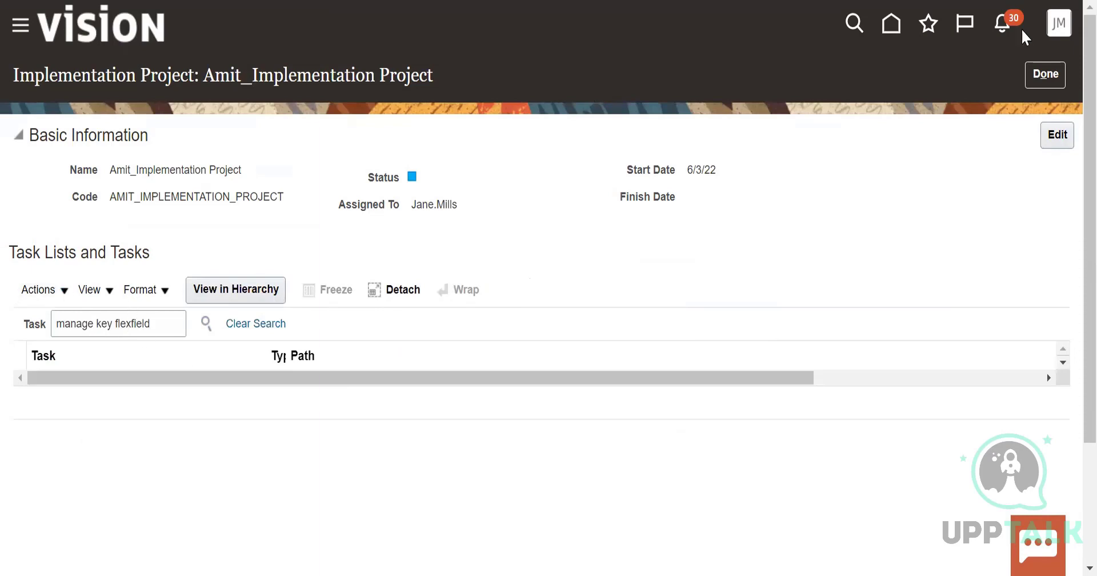
# Leave the current implementation project and open the Costco Implementation Project from the project list
pyautogui.click(1046, 80)
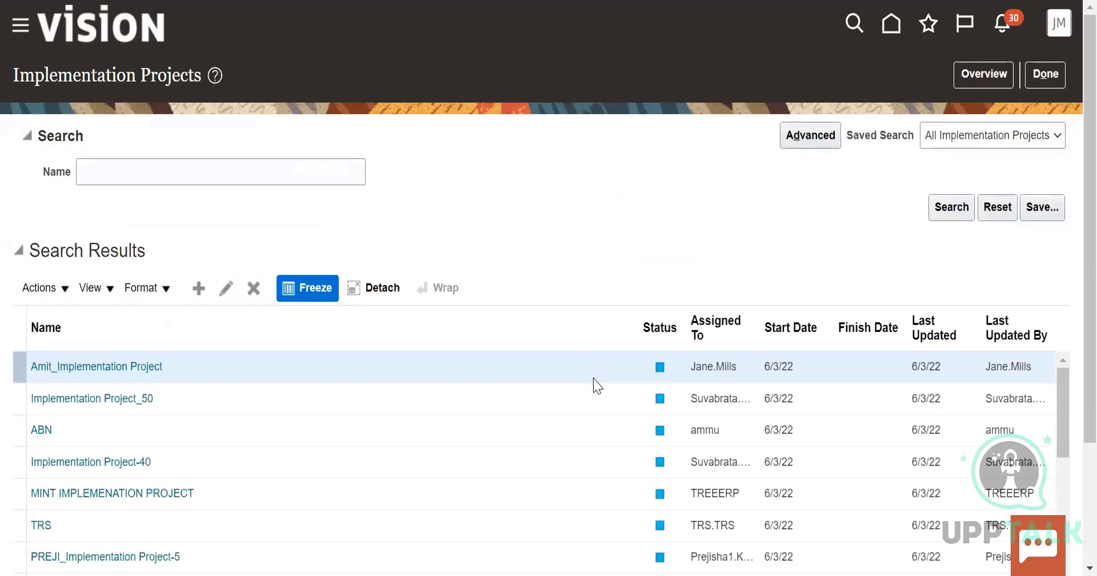
pyautogui.scroll(-10, 120, 437)
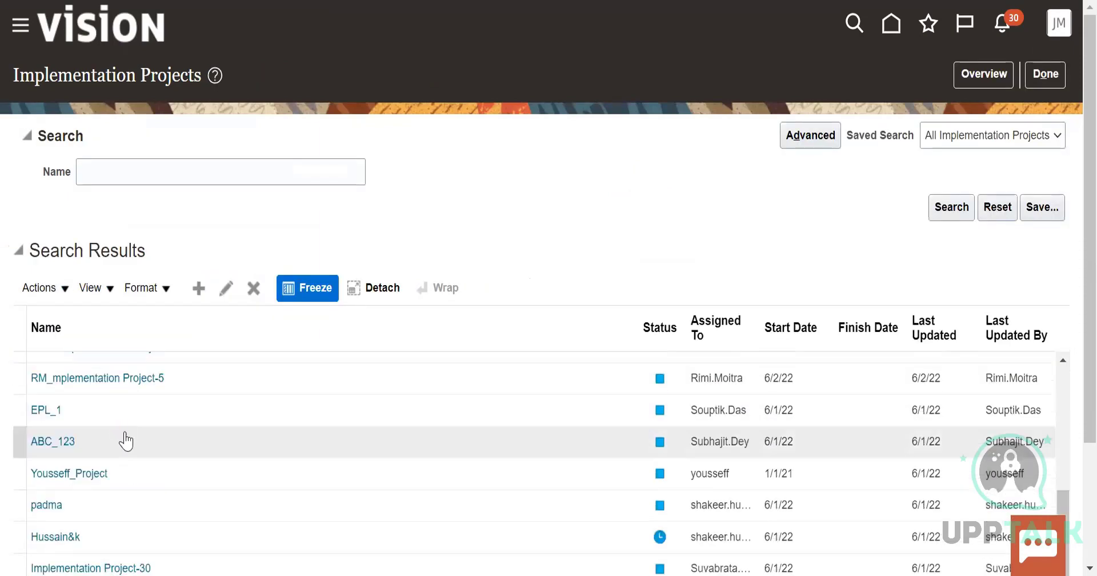
pyautogui.scroll(5, 121, 441)
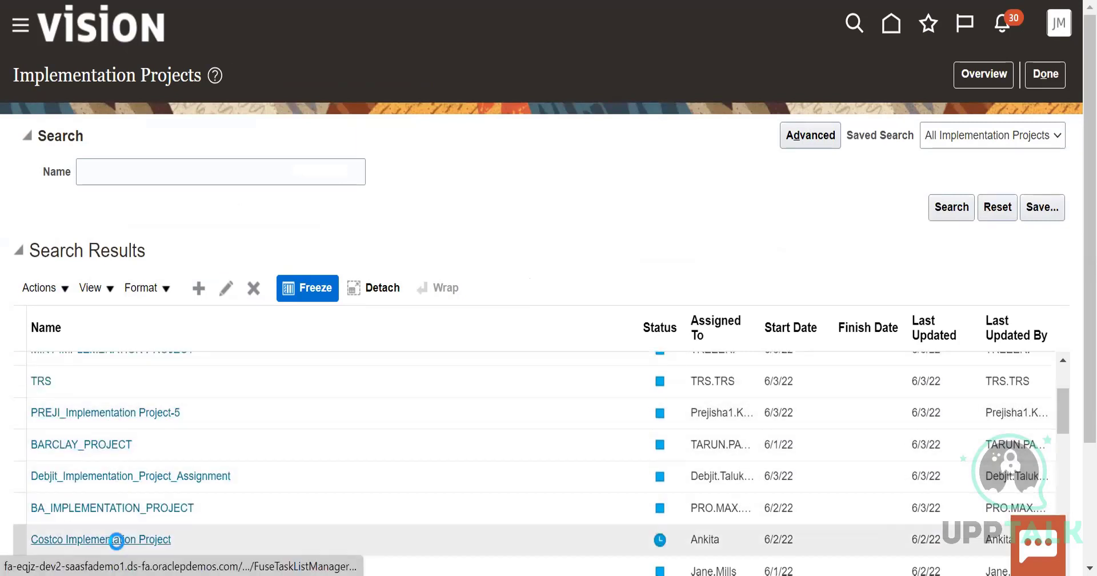
pyautogui.click(117, 538)
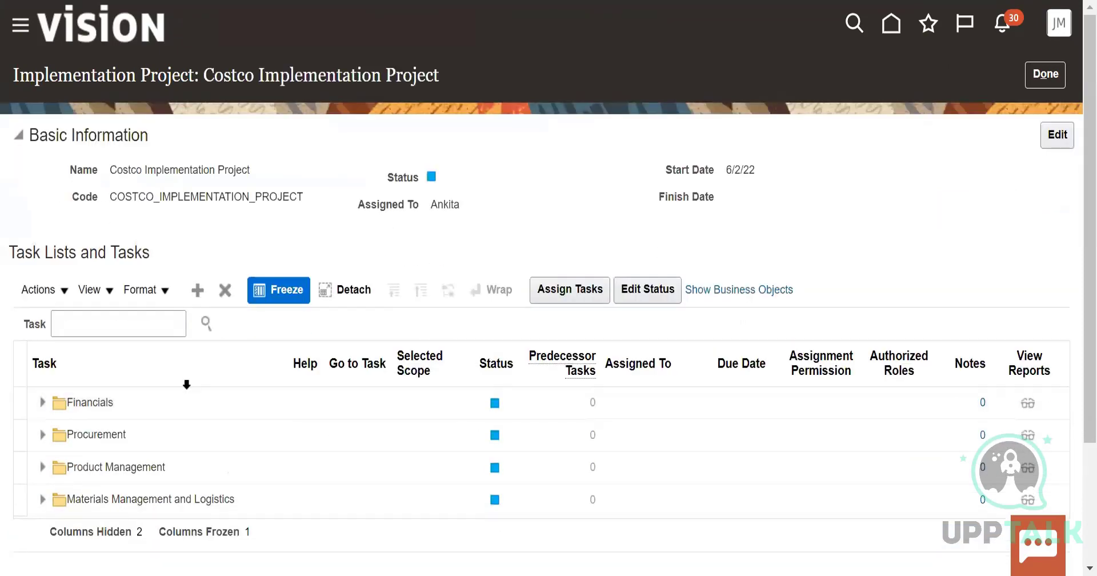
# Search the Costco project's tasks for "manage key flexfields" and open the Manage Key Flexfields result in the task hierarchy
pyautogui.click(138, 323)
pyautogui.write('manage key flexfields')
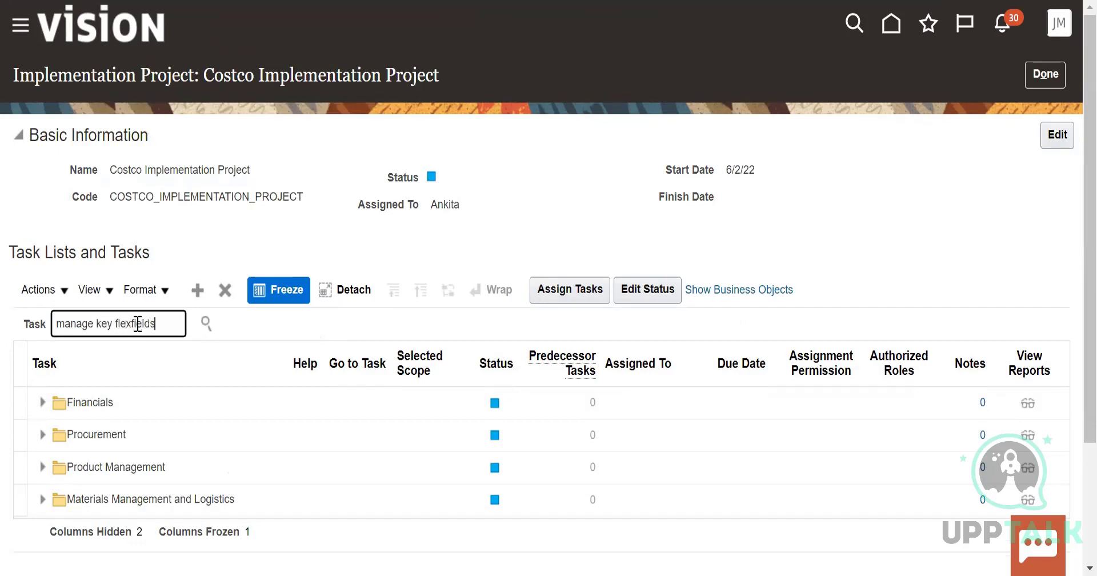
pyautogui.click(207, 324)
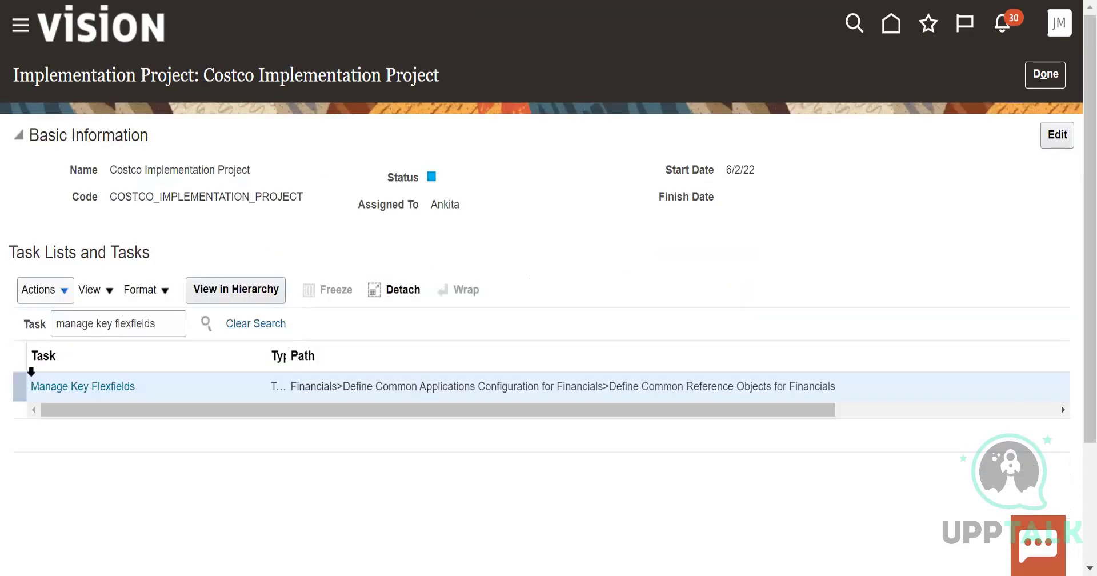
pyautogui.click(98, 388)
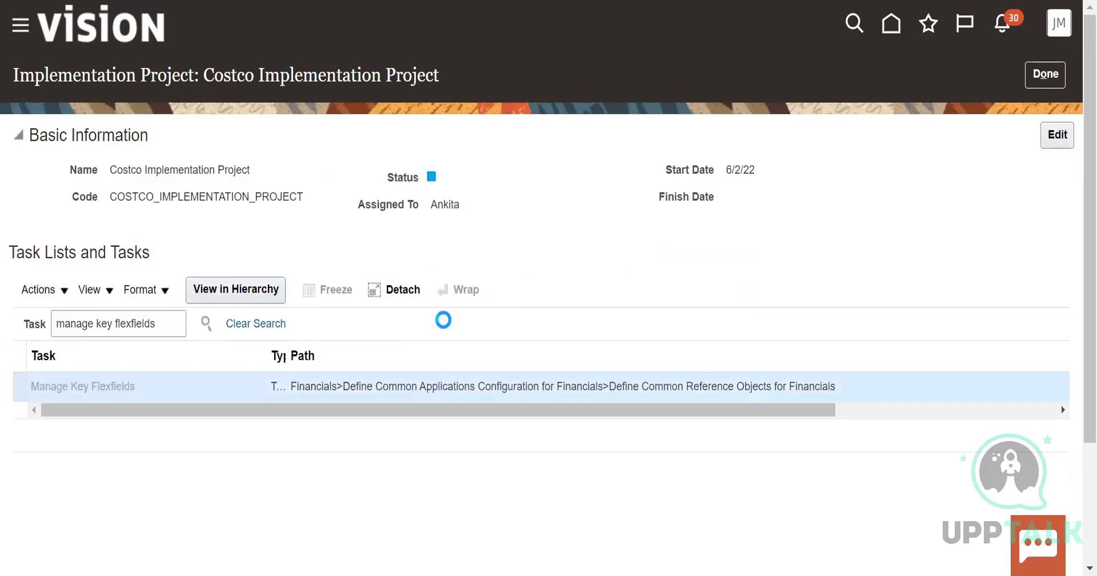
# Go to the Manage Key Flexfields task under Define Common Reference Objects for Financials
pyautogui.scroll(-3, 448, 345)
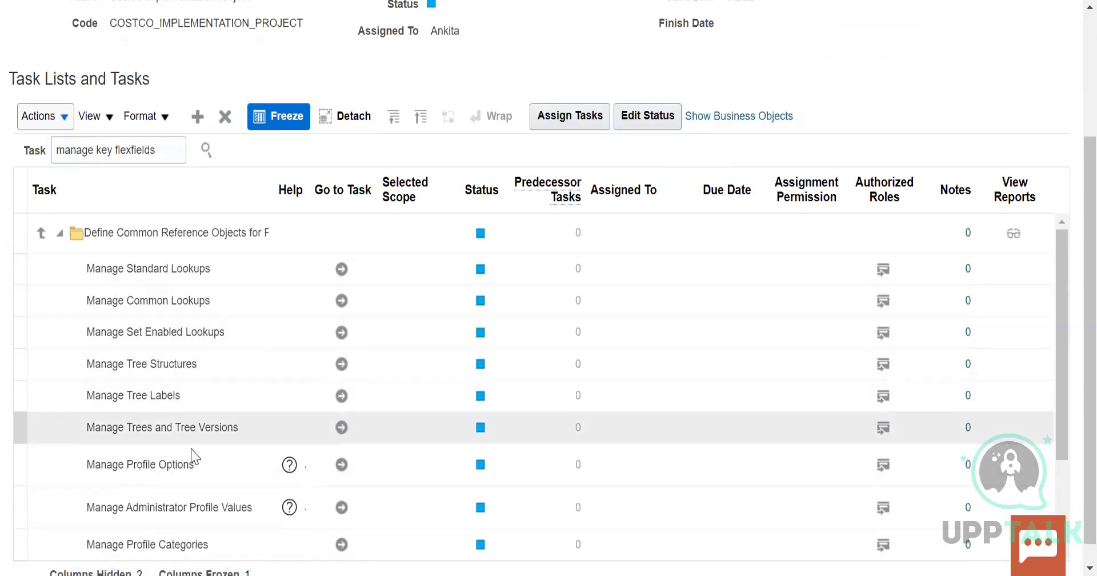
pyautogui.scroll(-2, 193, 453)
pyautogui.scroll(-2, 197, 450)
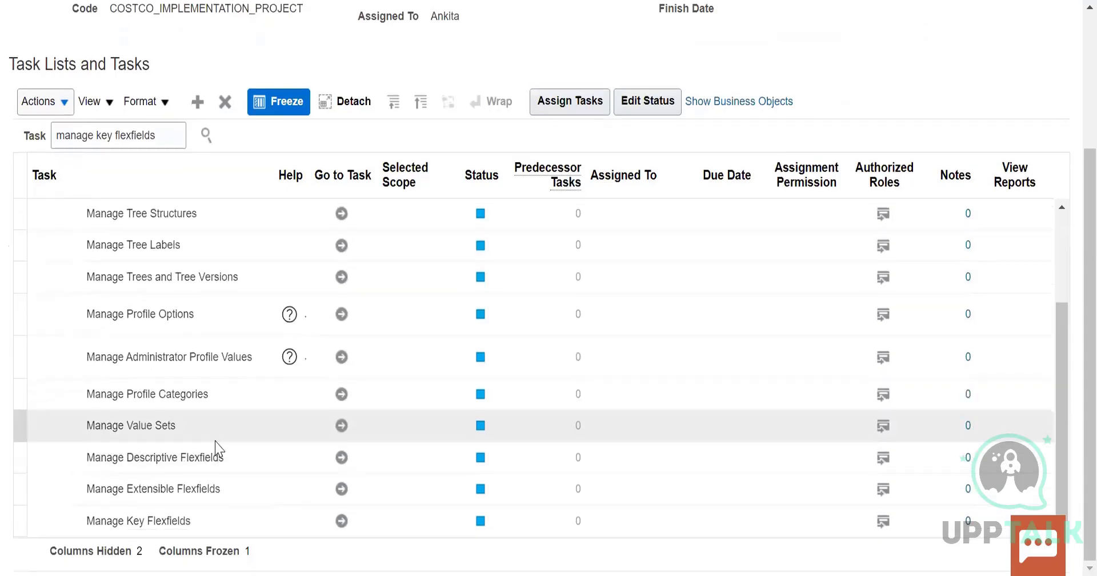
pyautogui.scroll(4, 216, 441)
pyautogui.scroll(-4, 215, 441)
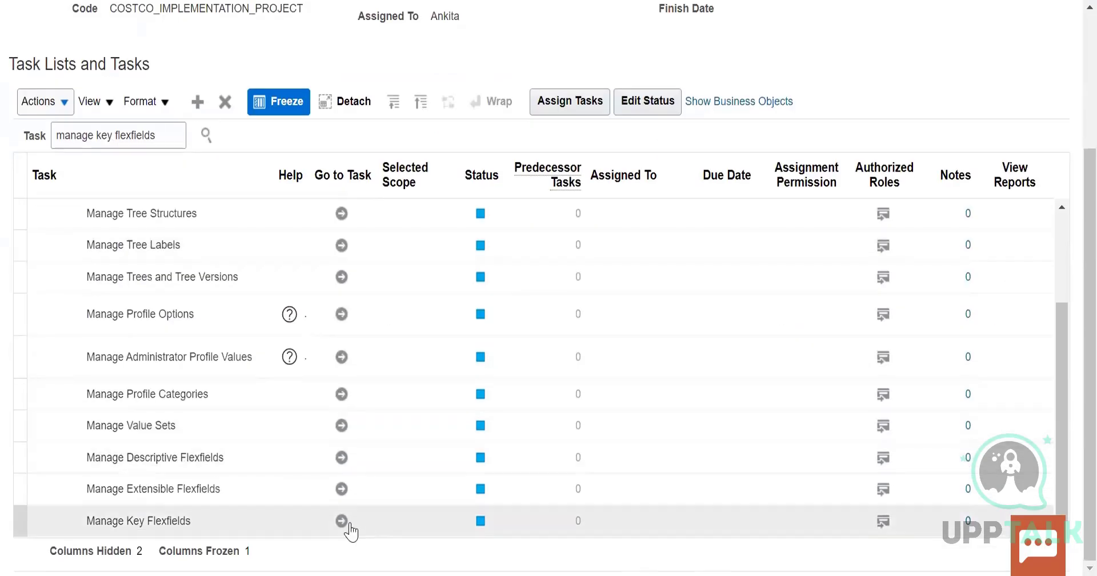
pyautogui.click(342, 526)
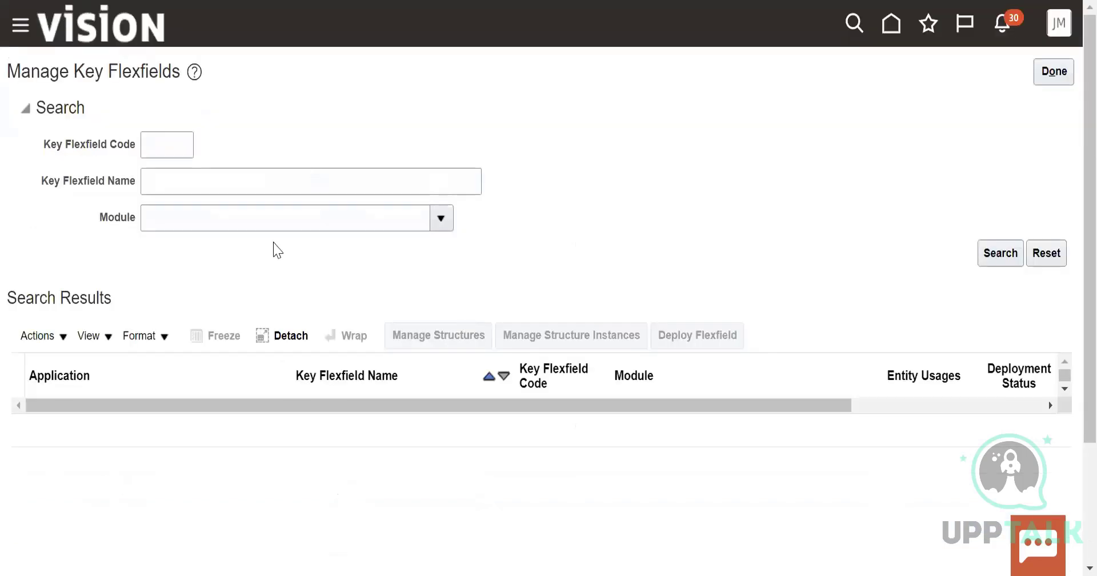
pyautogui.click(67, 338)
pyautogui.click(318, 405)
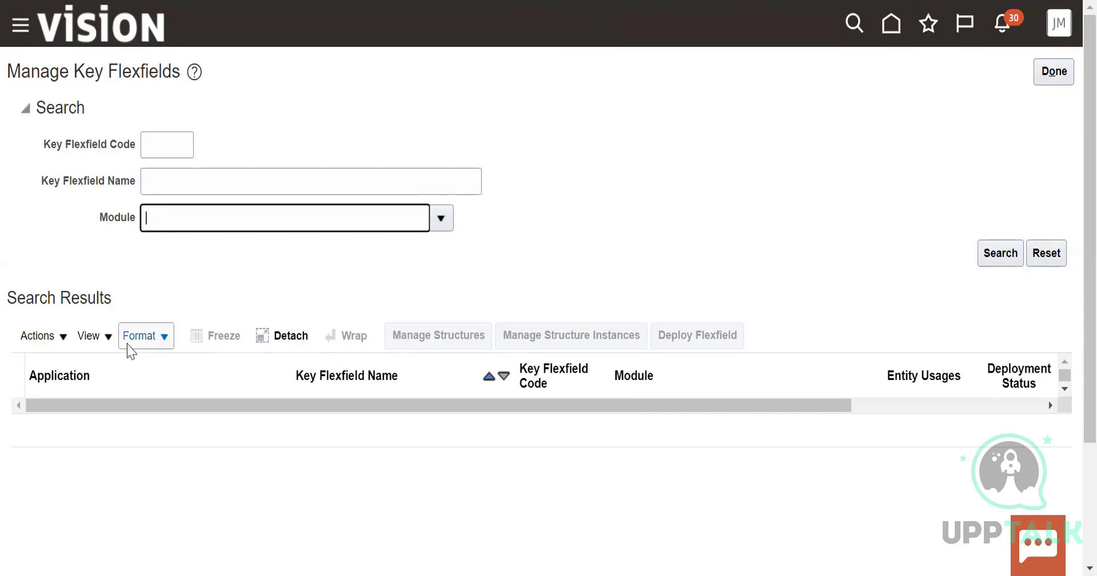
pyautogui.click(53, 338)
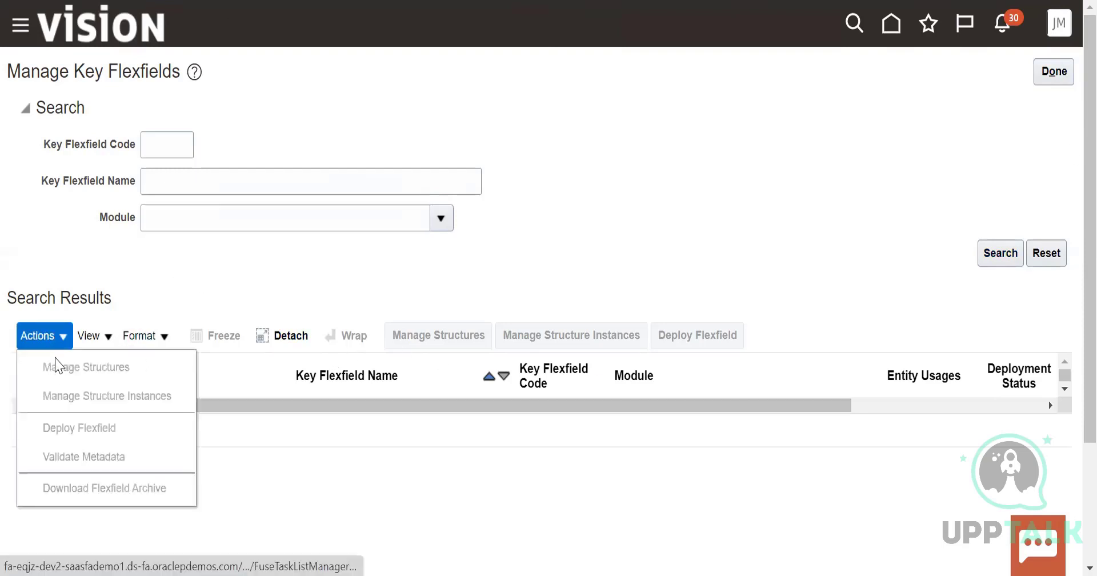
pyautogui.click(234, 450)
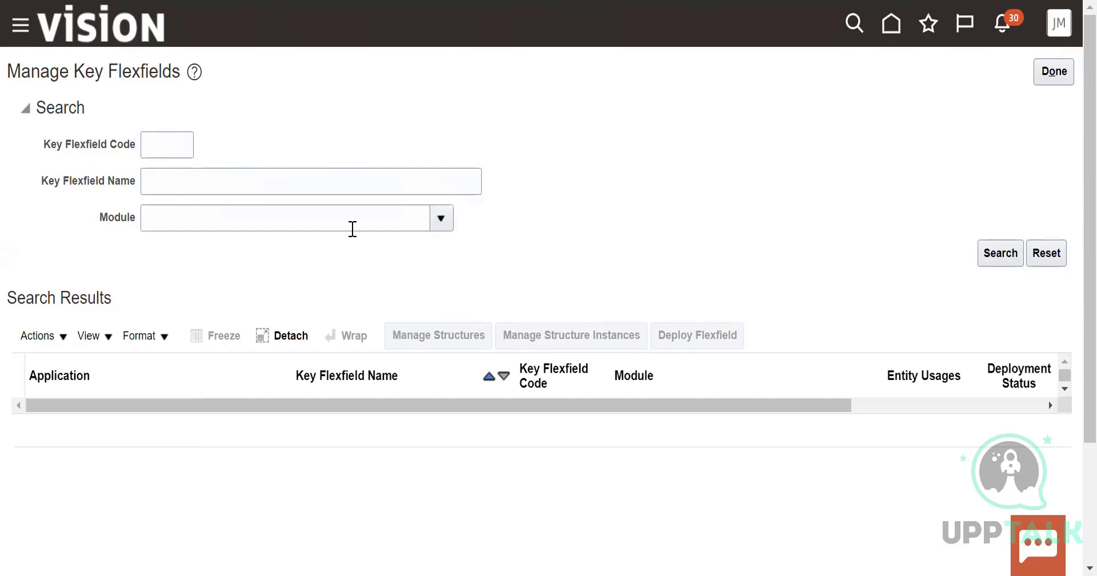
# Search for key flexfields with the name pattern "A%" and look through the results
pyautogui.click(270, 180)
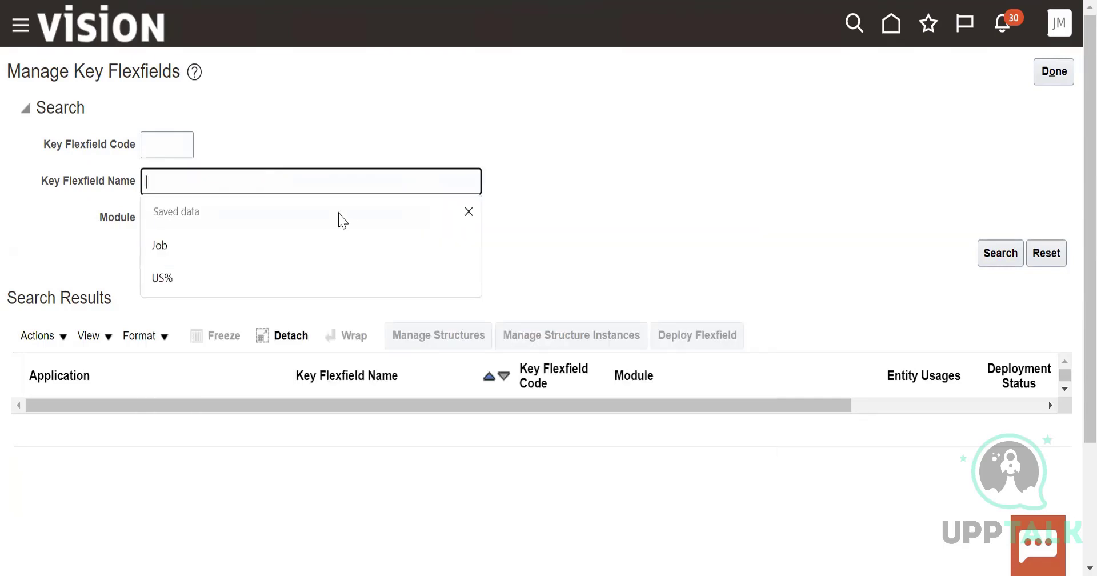
pyautogui.write('A%')
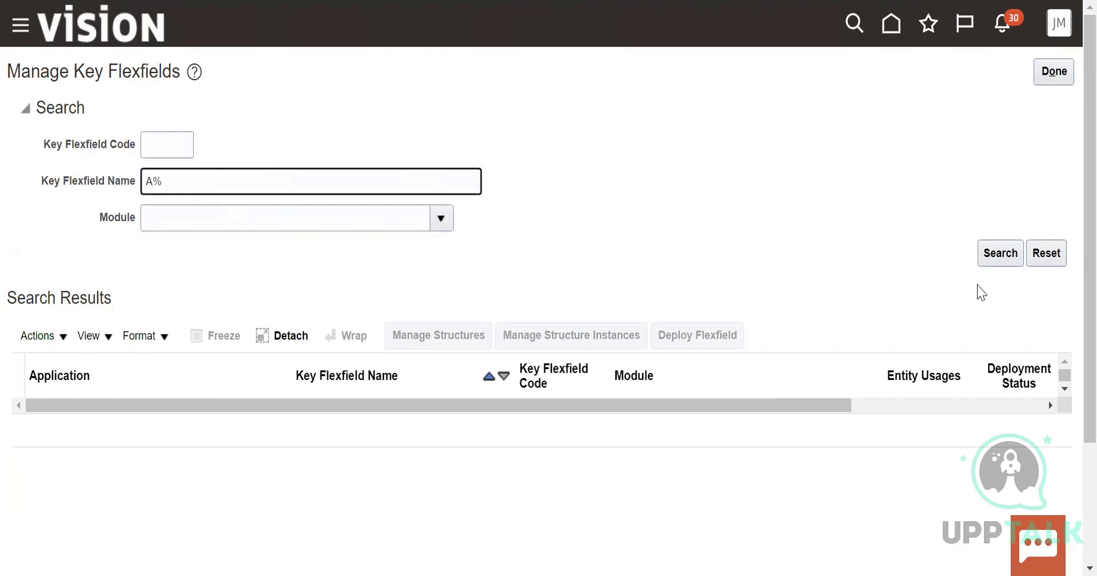
pyautogui.click(1000, 253)
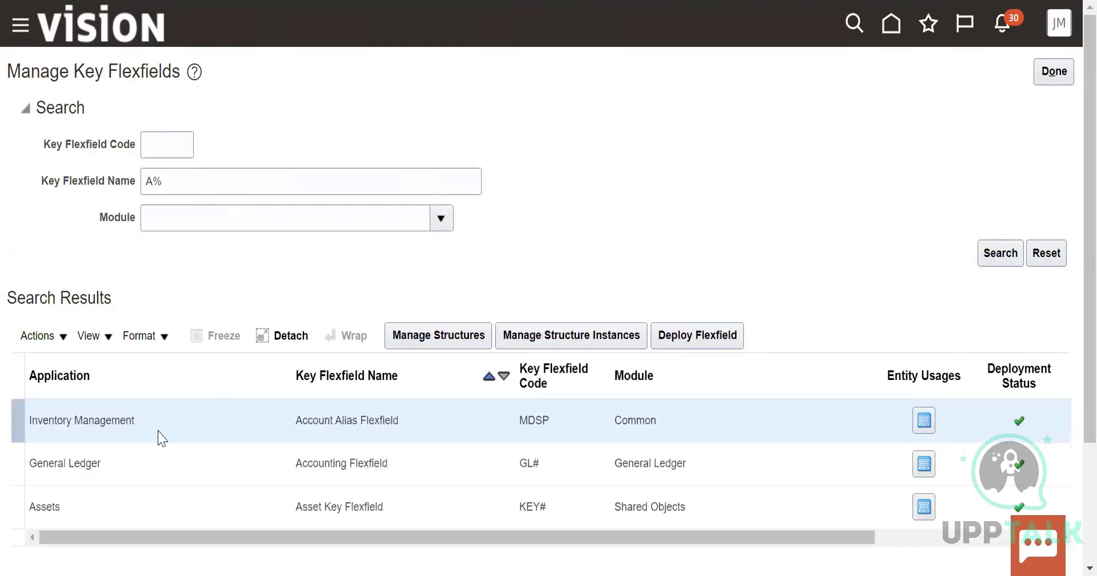
pyautogui.scroll(-2, 158, 437)
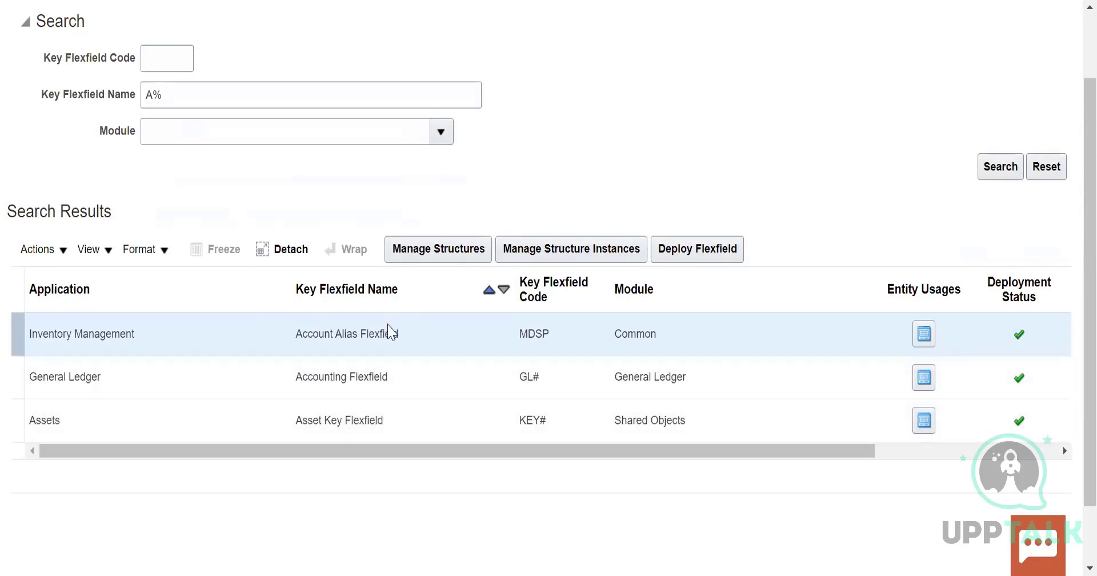
pyautogui.scroll(2, 391, 331)
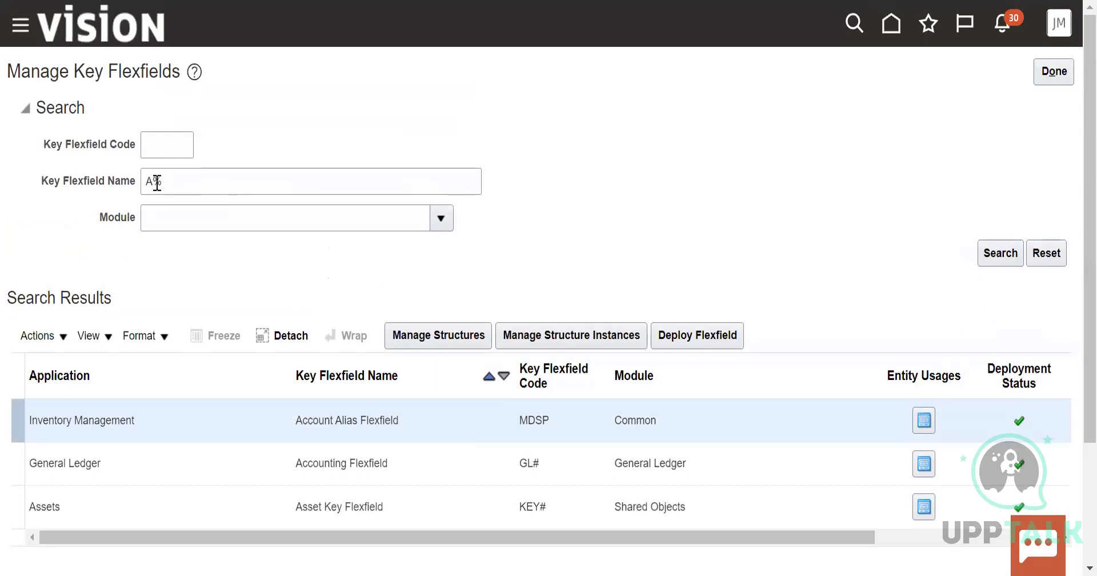
# Search for key flexfields with the name pattern "Human%"
pyautogui.click(157, 182)
pyautogui.press('BackSpace')
pyautogui.write('Hu')
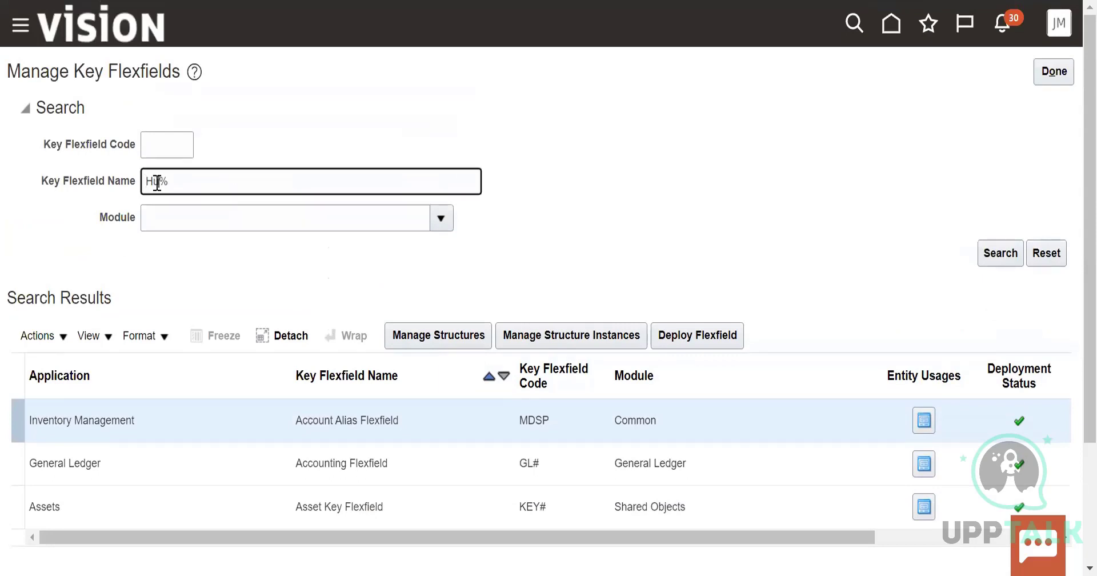
pyautogui.write('man')
pyautogui.scroll(-2, 1071, 270)
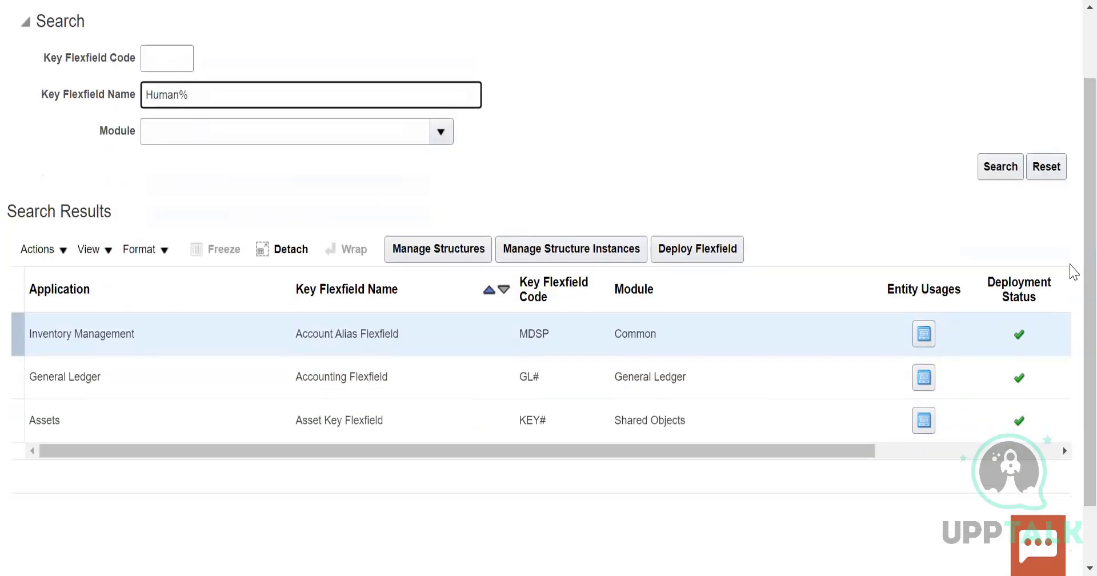
pyautogui.click(1004, 174)
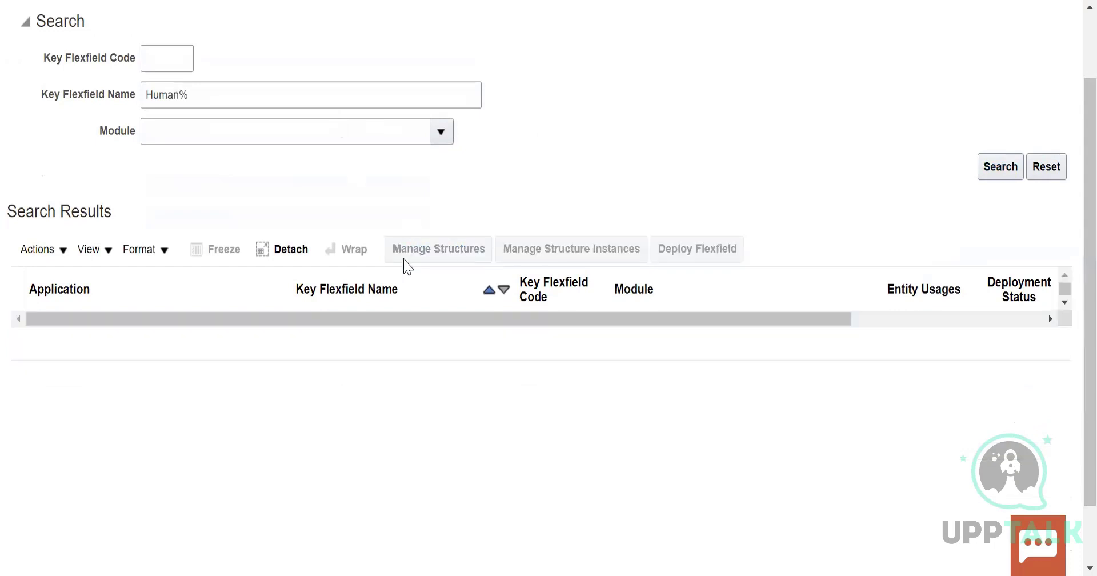
# Change the key flexfield name pattern to "global%" and search for matches
pyautogui.click(182, 94)
pyautogui.press('BackSpace')
pyautogui.press('BackSpace')
pyautogui.press('BackSpace')
pyautogui.press('BackSpace')
pyautogui.press('BackSpace')
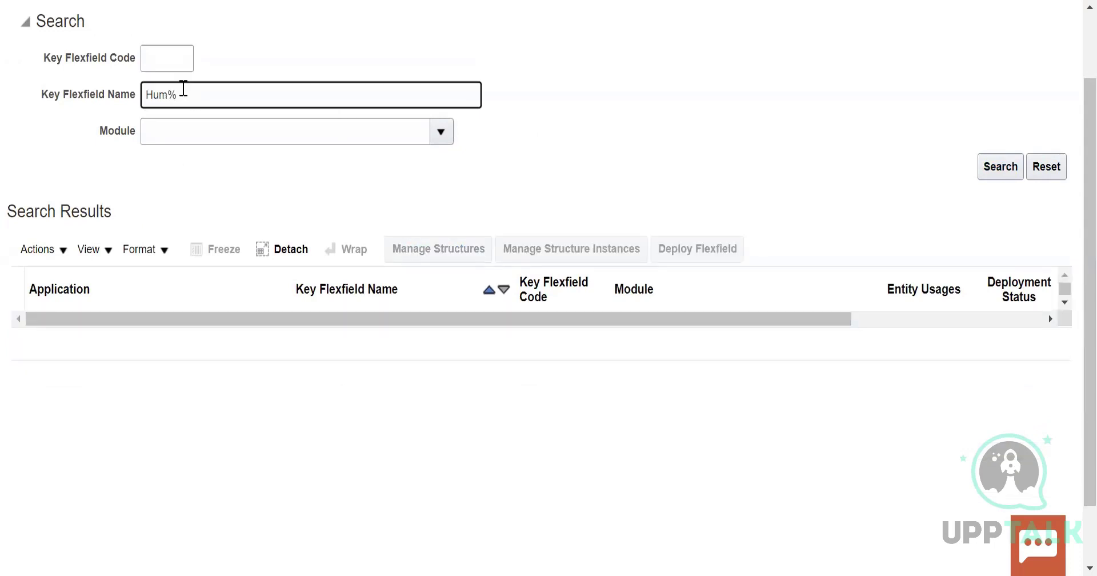
pyautogui.write('global%')
pyautogui.click(1003, 166)
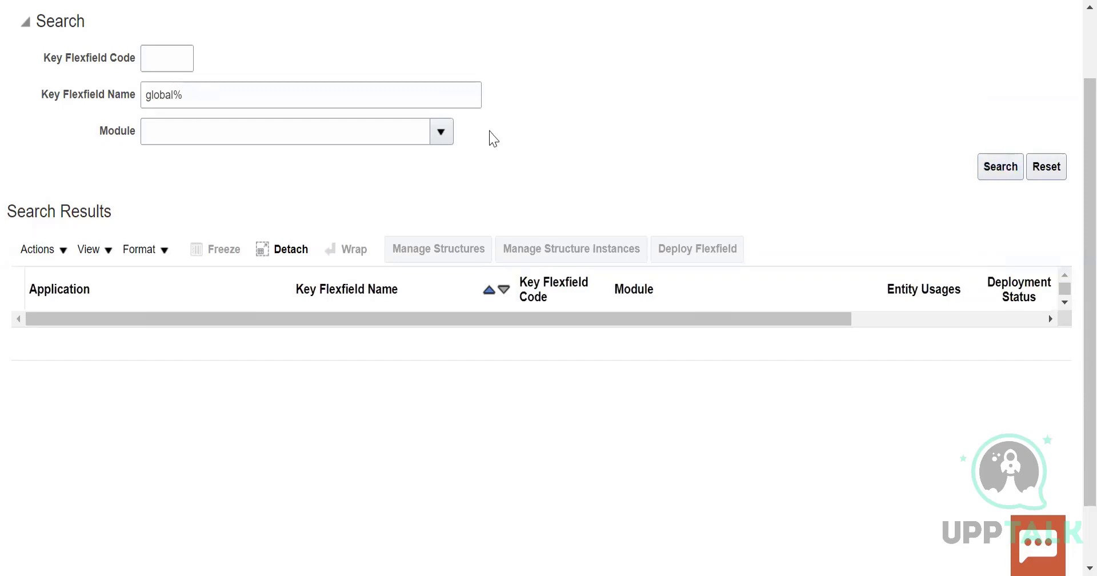
# Extend the key flexfield name pattern to "global HR%" and search for matches
pyautogui.click(176, 94)
pyautogui.write('HR')
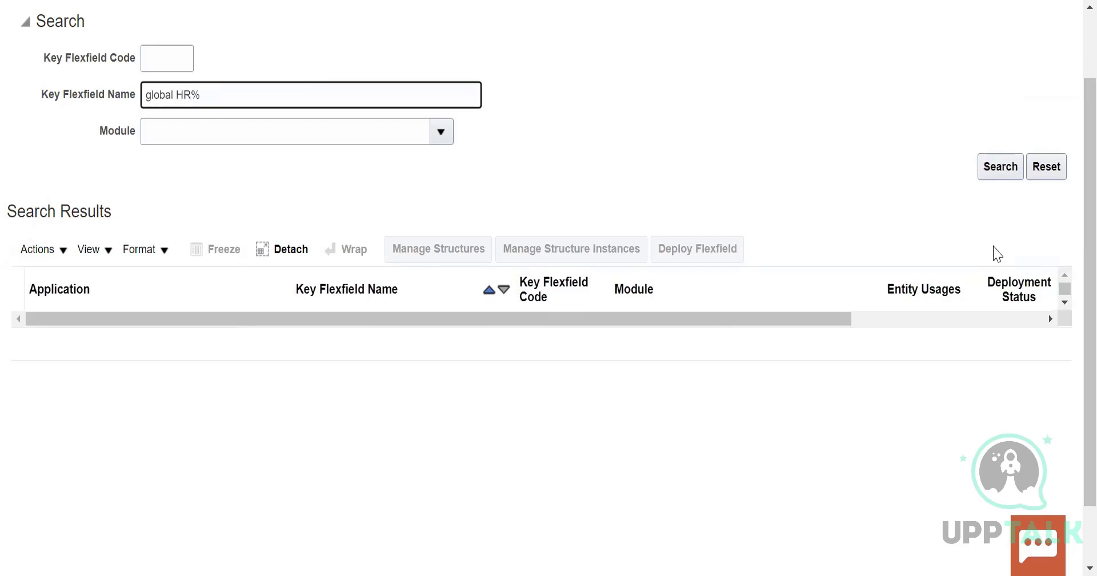
pyautogui.click(1001, 166)
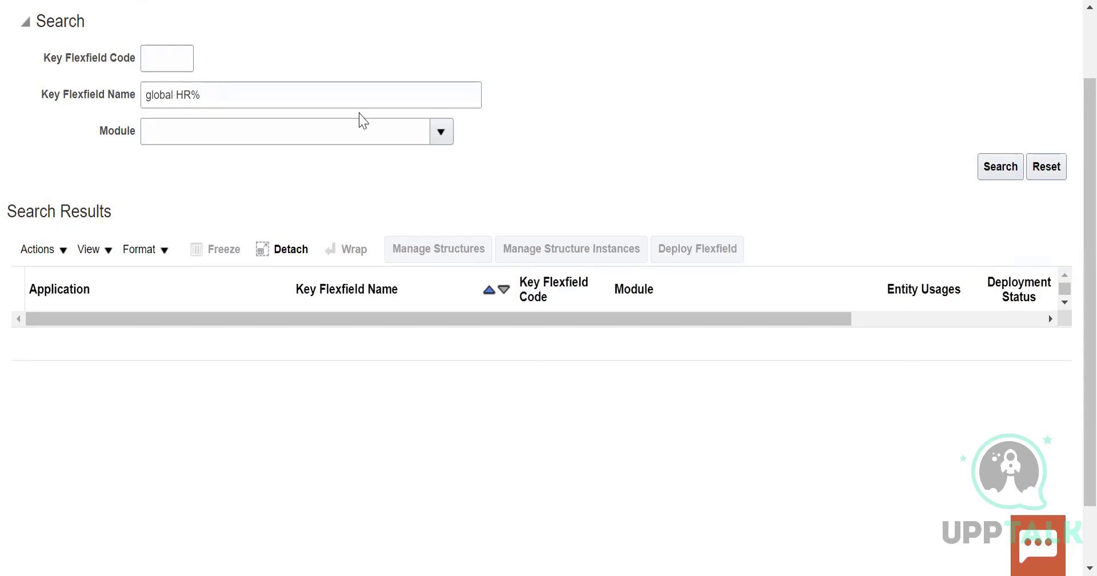
# Clear the key flexfield name and search the available modules for user module names matching "Global%"
pyautogui.click(442, 132)
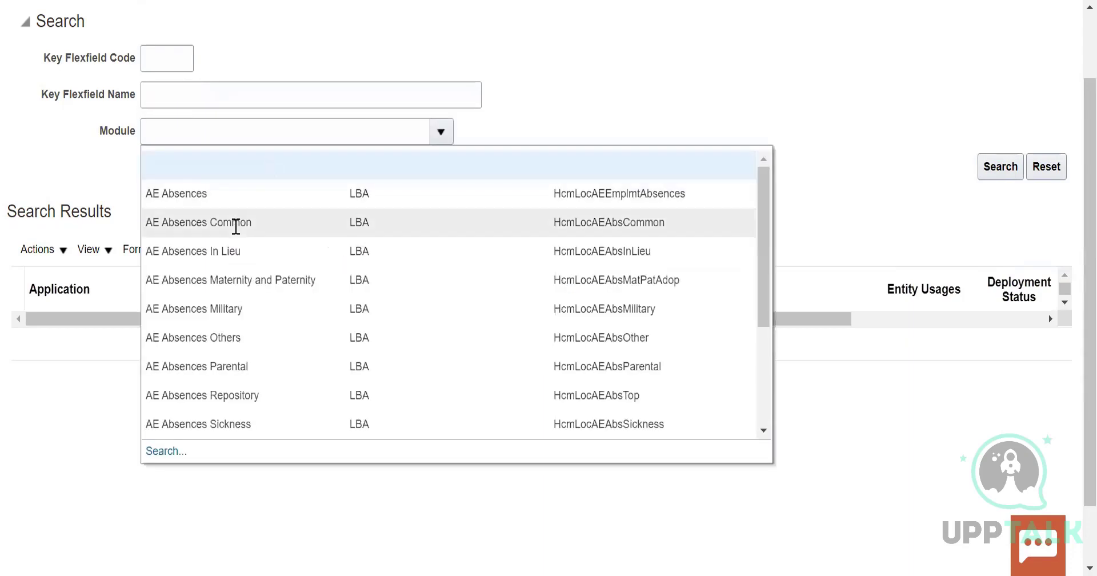
pyautogui.click(377, 178)
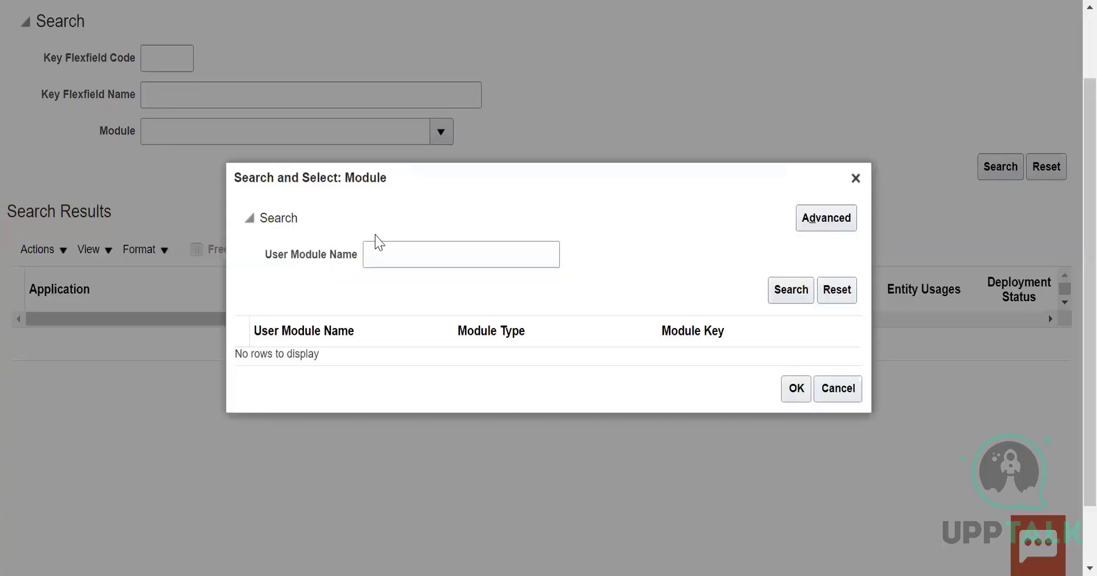
pyautogui.click(383, 252)
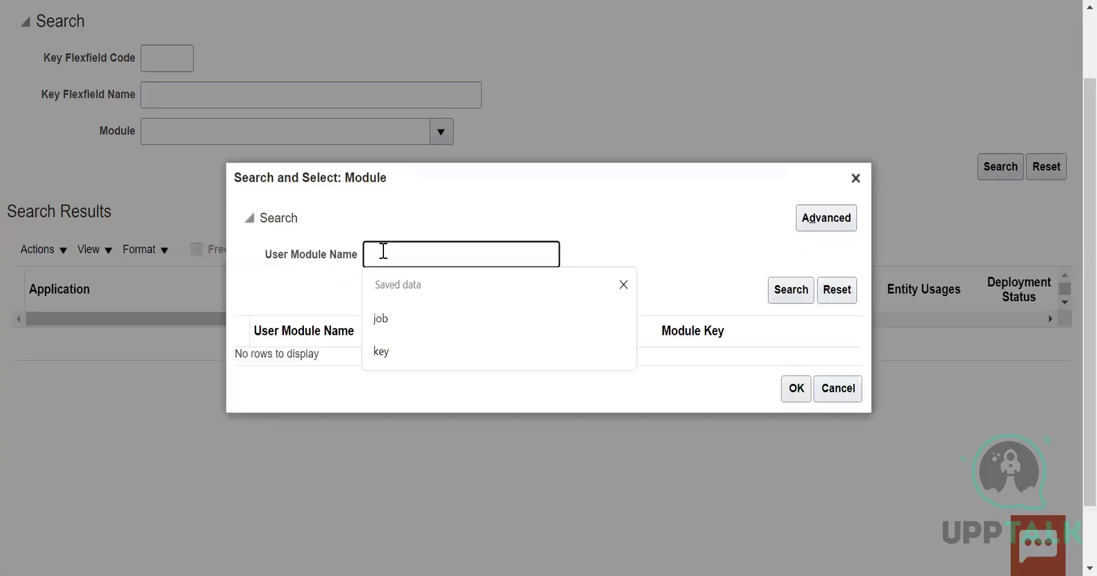
pyautogui.write('Global%')
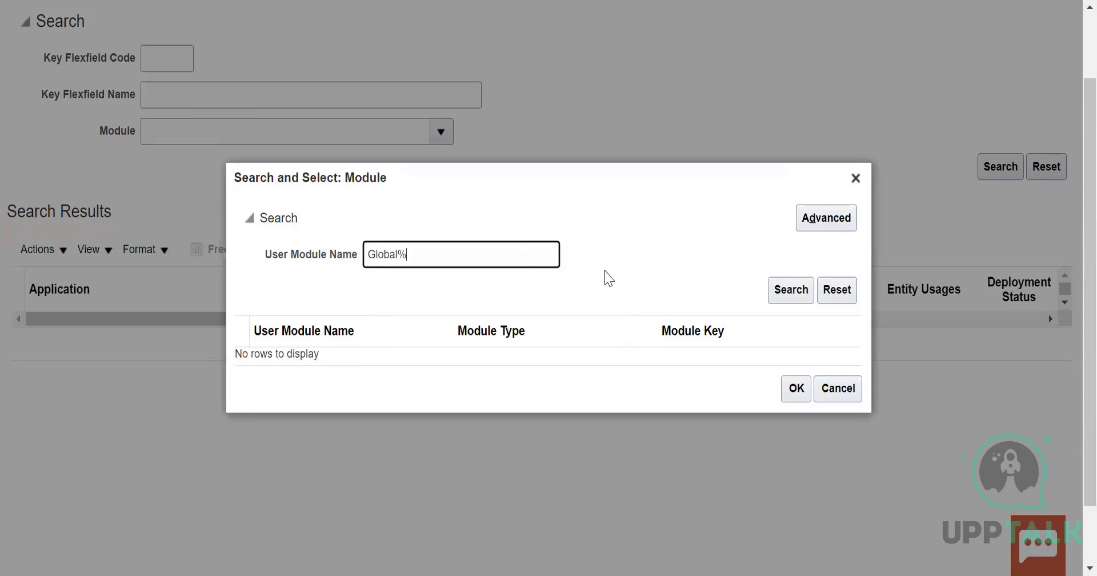
pyautogui.click(791, 293)
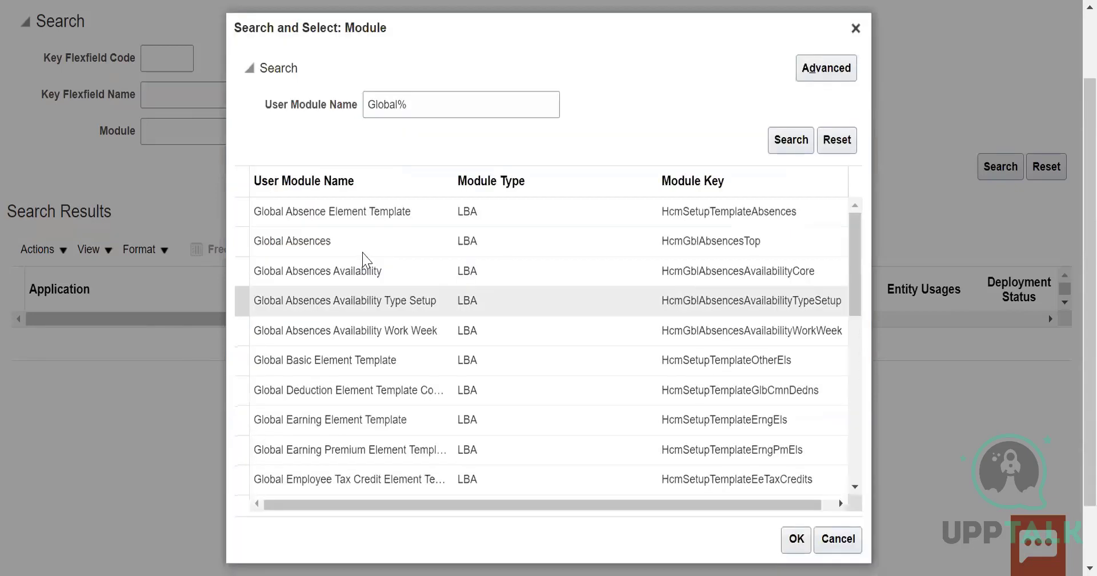
pyautogui.click(362, 250)
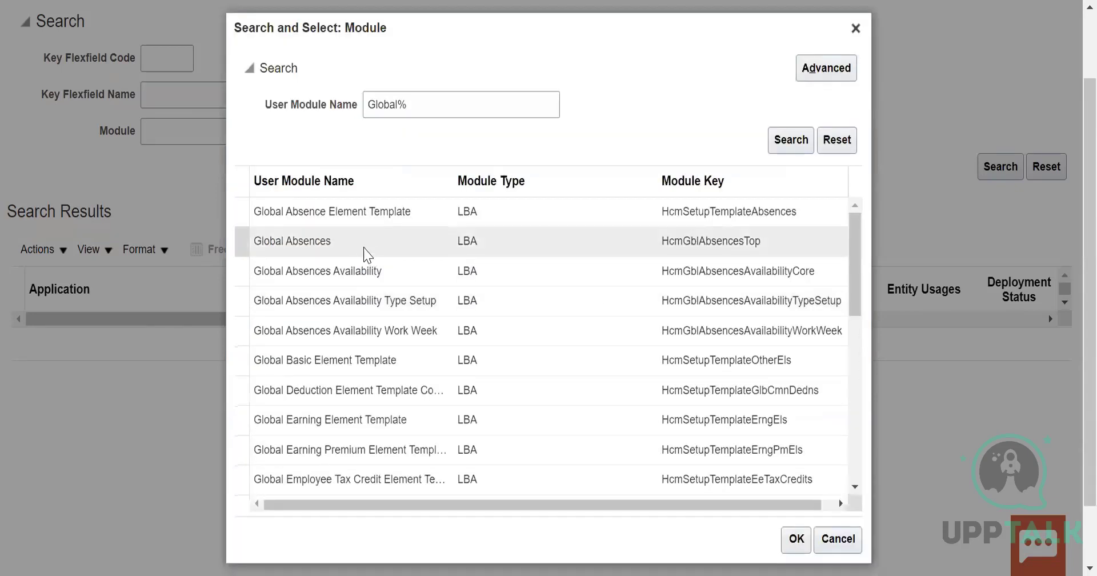
# Narrow the module search to user module names matching "Global%HR%"
pyautogui.click(417, 98)
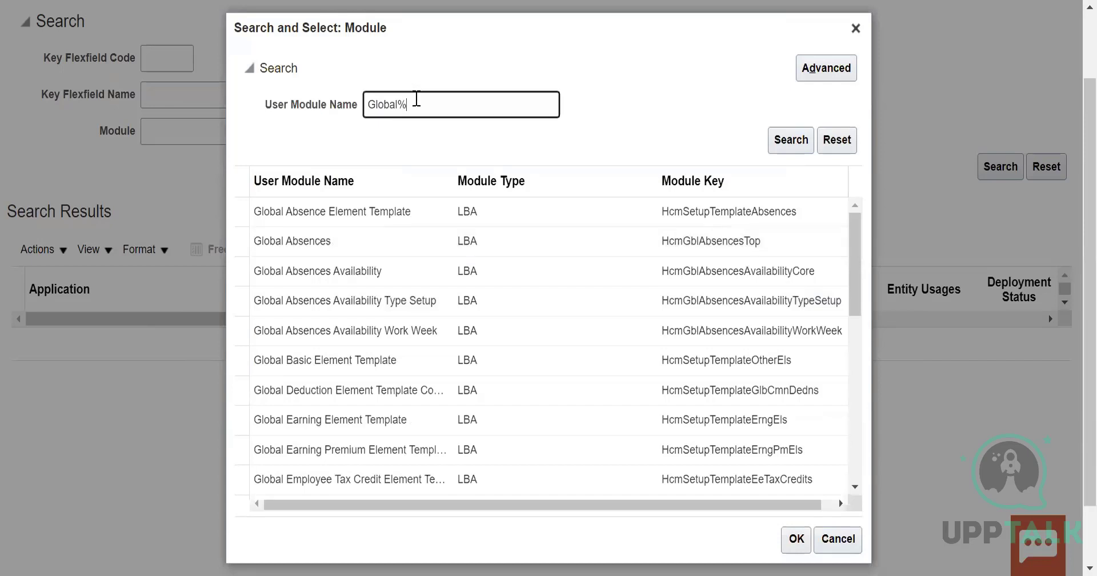
pyautogui.write('HR%')
pyautogui.click(780, 148)
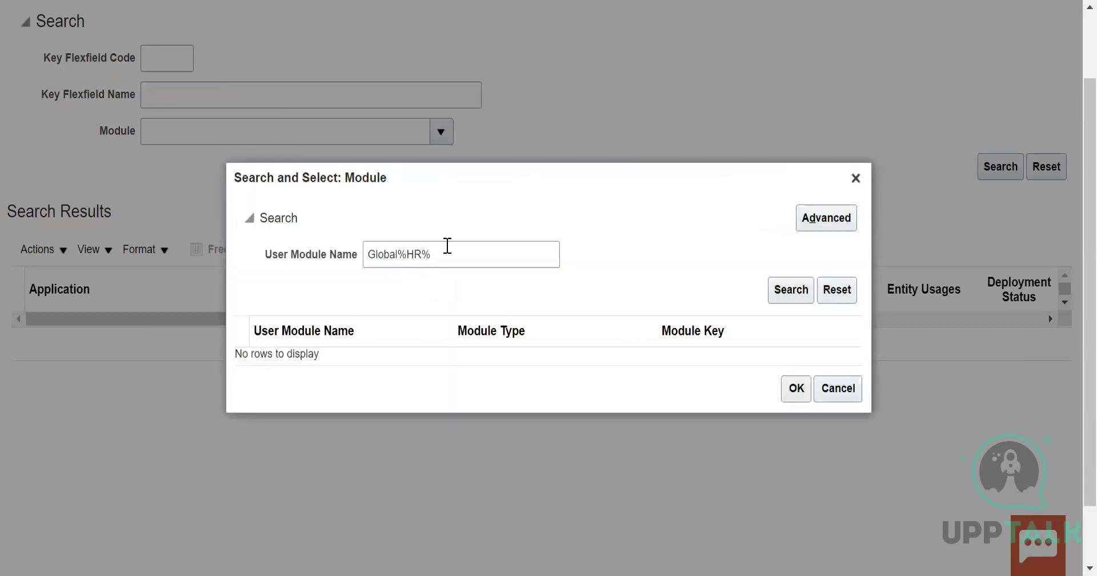
# Find modules matching "Global%", choose Global Absences as the module filter, and search for its key flexfields
pyautogui.click(448, 246)
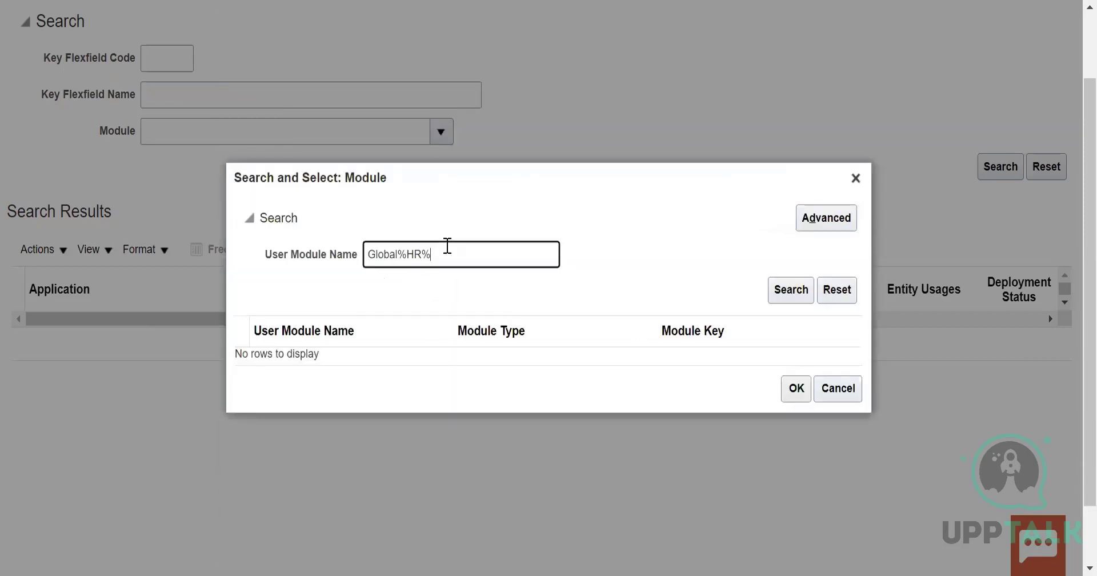
pyautogui.click(787, 290)
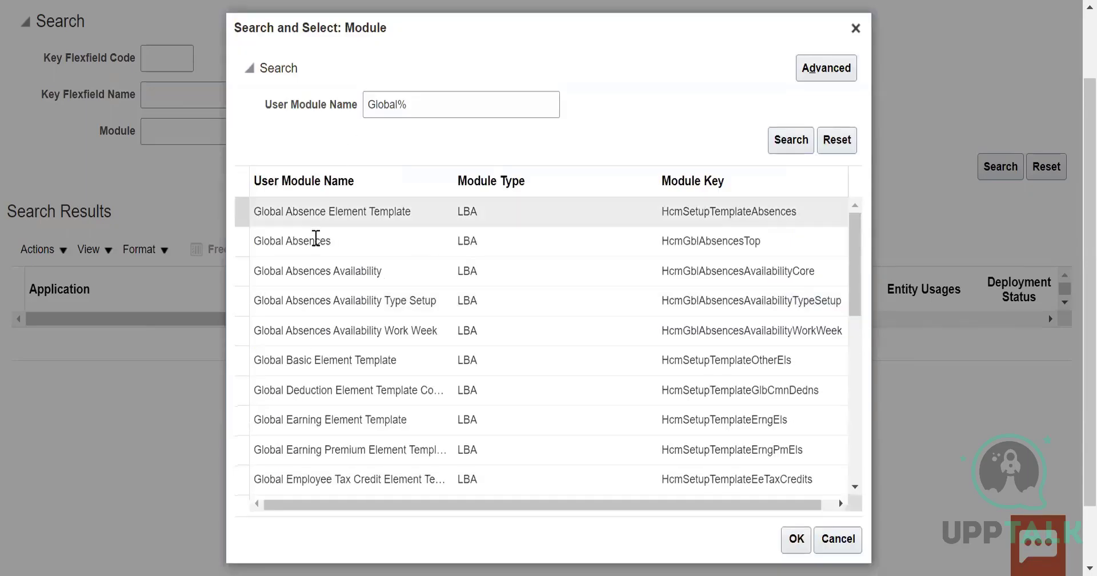
pyautogui.click(318, 240)
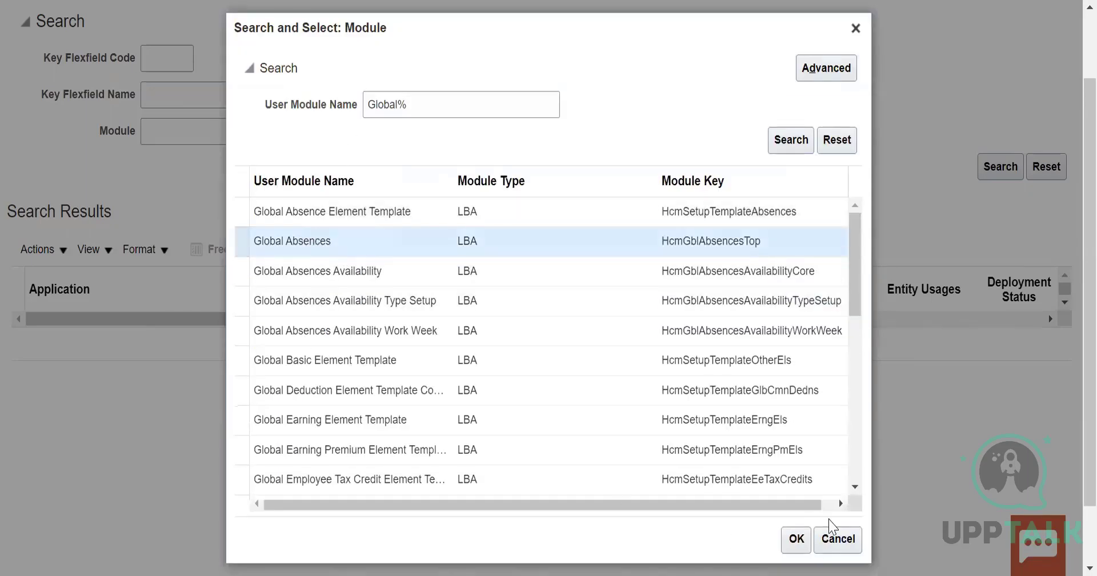
pyautogui.click(797, 539)
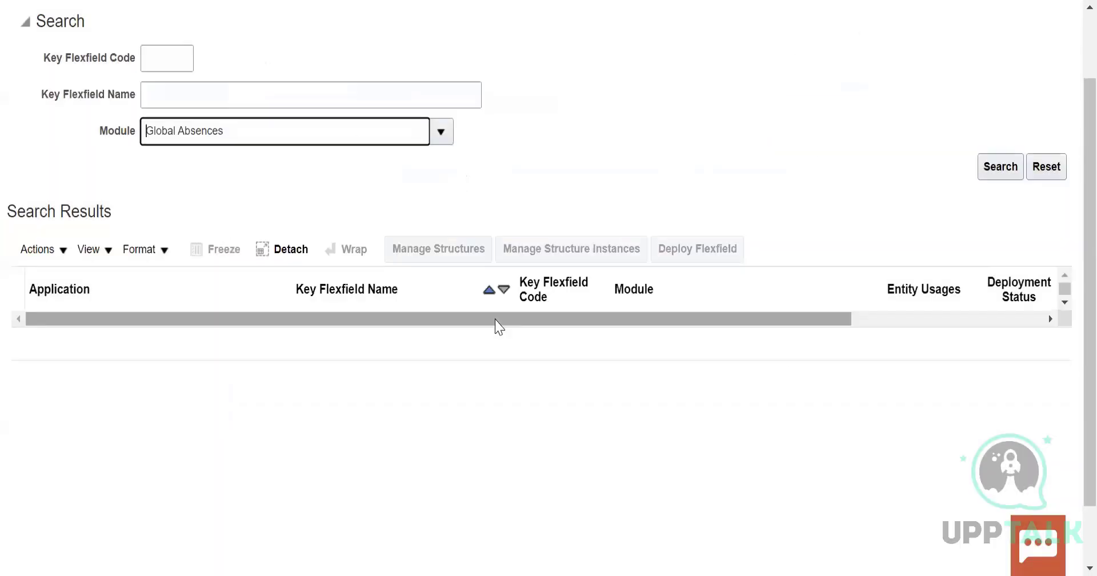
pyautogui.click(1003, 170)
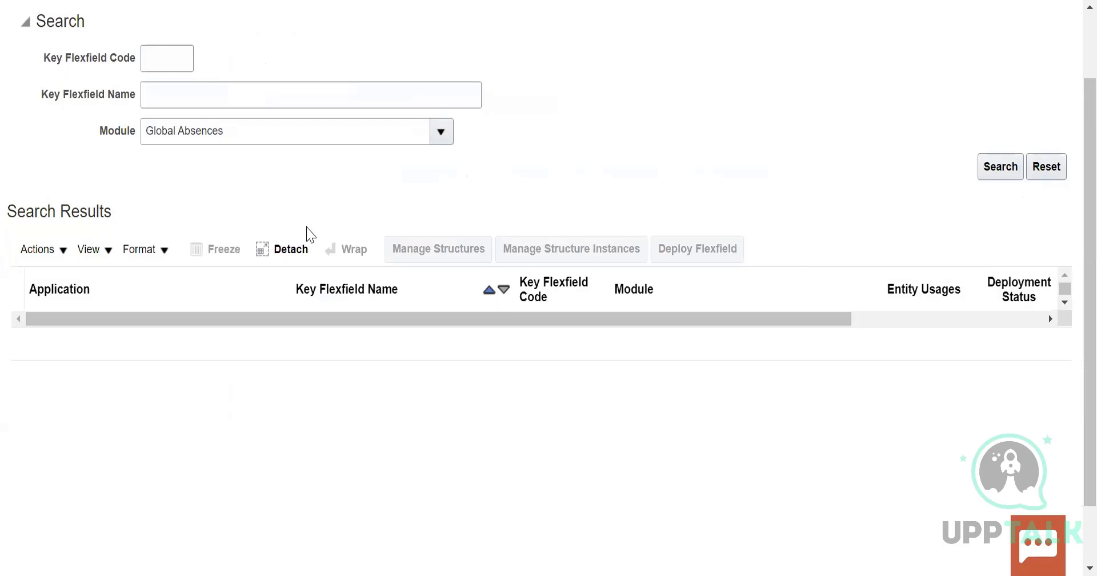
pyautogui.click(1017, 169)
pyautogui.scroll(2, 230, 143)
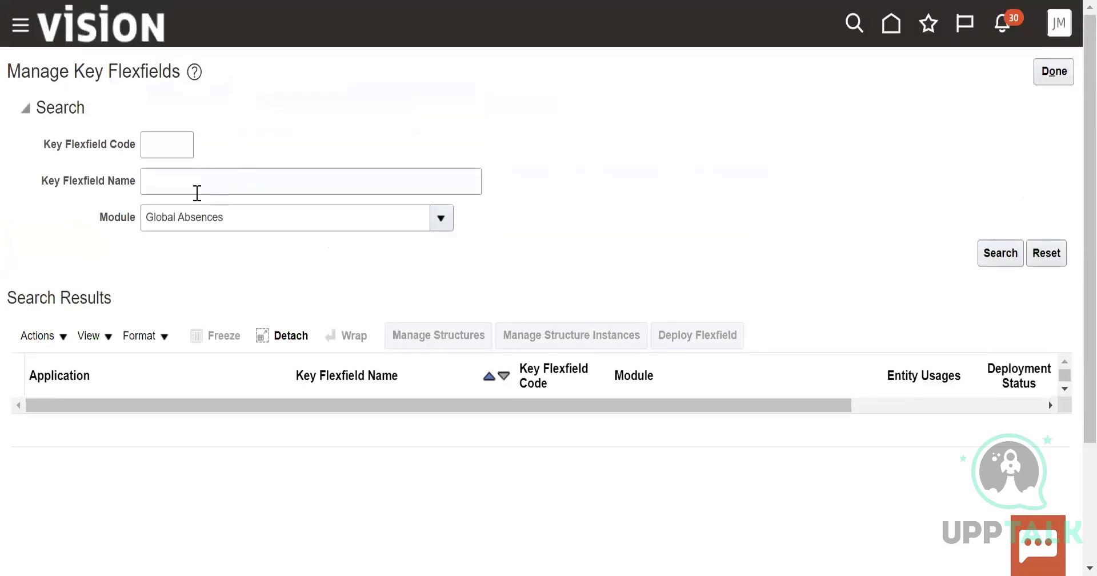
# Search for a key flexfield named "Job" within the Global Absences module
pyautogui.click(193, 181)
pyautogui.click(179, 242)
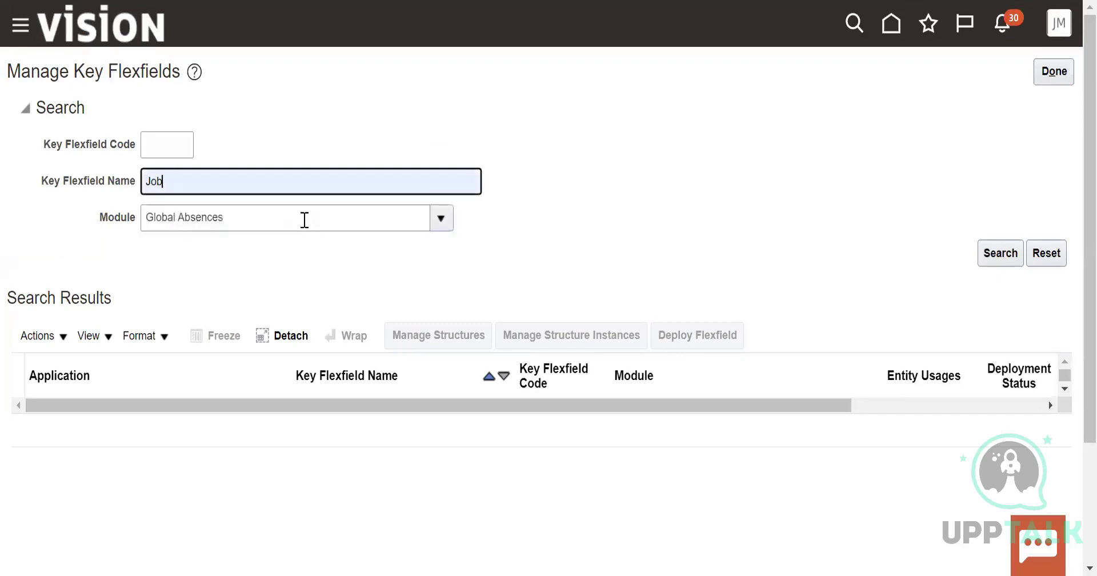
pyautogui.click(1012, 252)
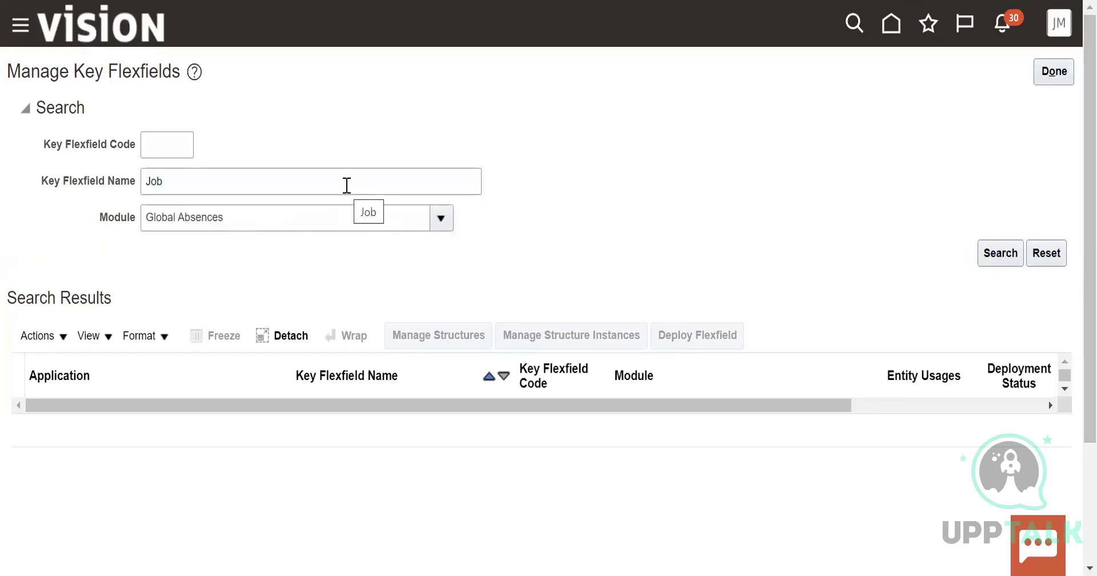
# Open the module lookup and list the modules matching "Global Absences"
pyautogui.click(310, 218)
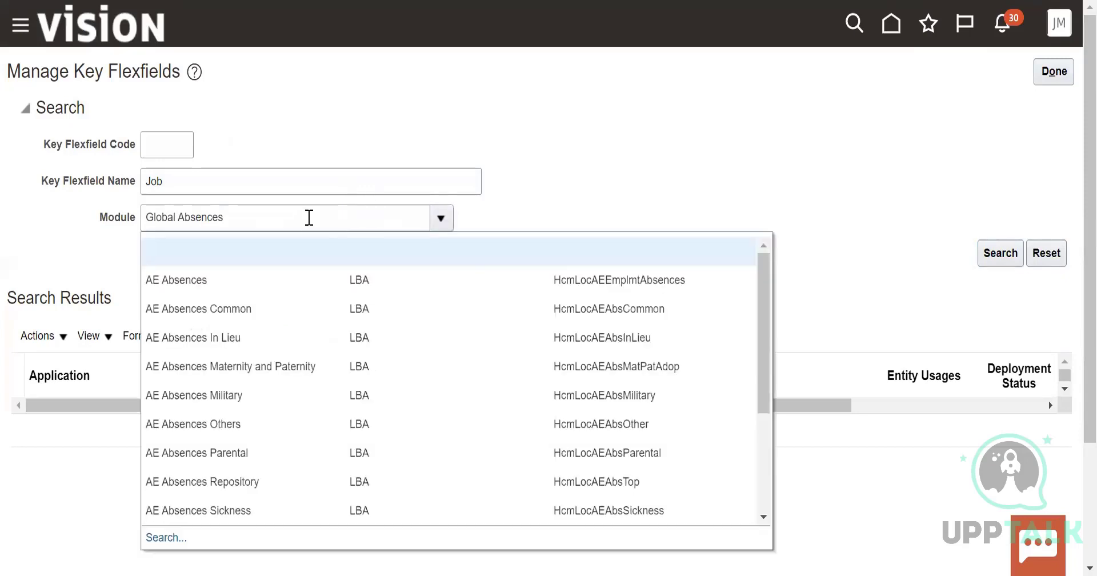
pyautogui.click(516, 179)
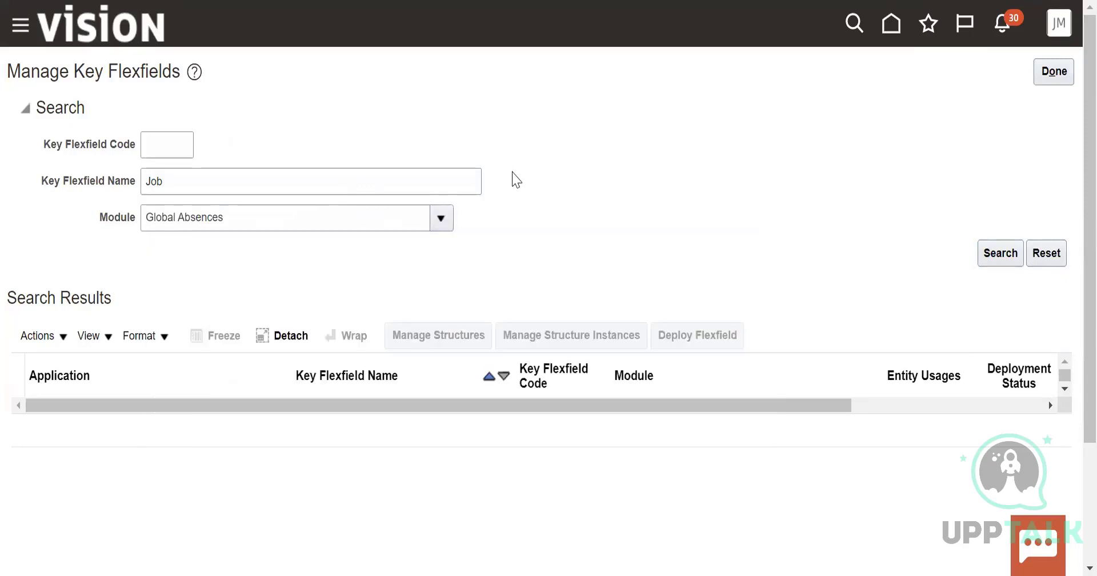
pyautogui.click(796, 293)
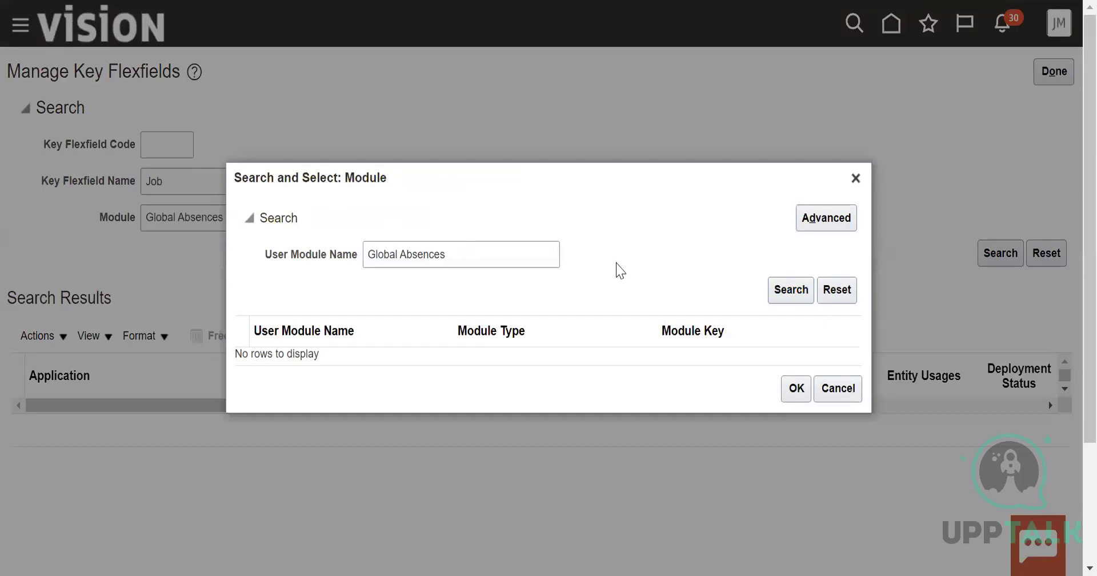
pyautogui.click(388, 339)
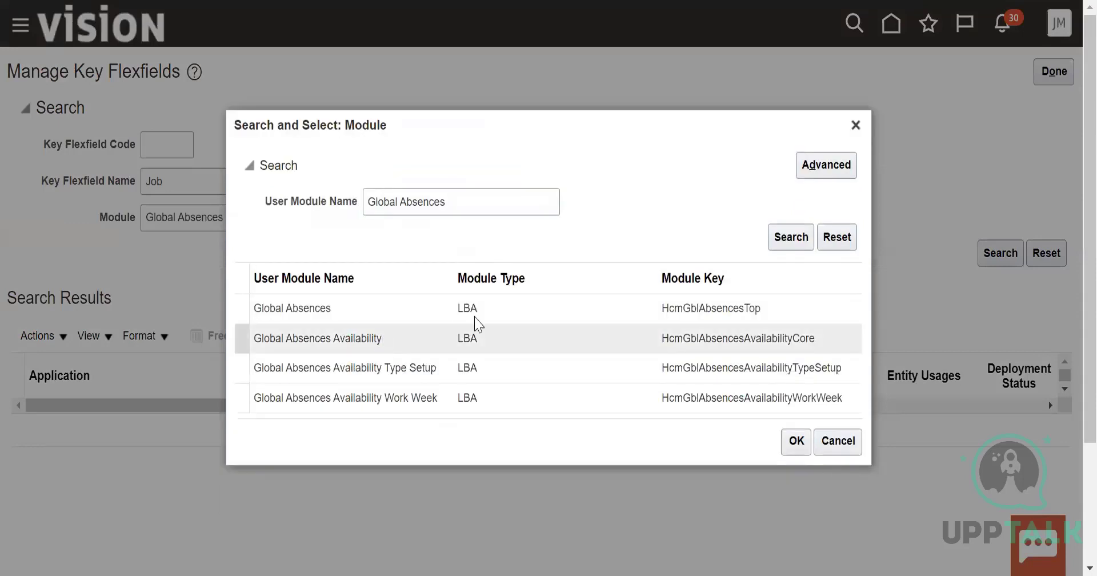
# Change the user module name to "Global HR%" and search the modules
pyautogui.click(480, 202)
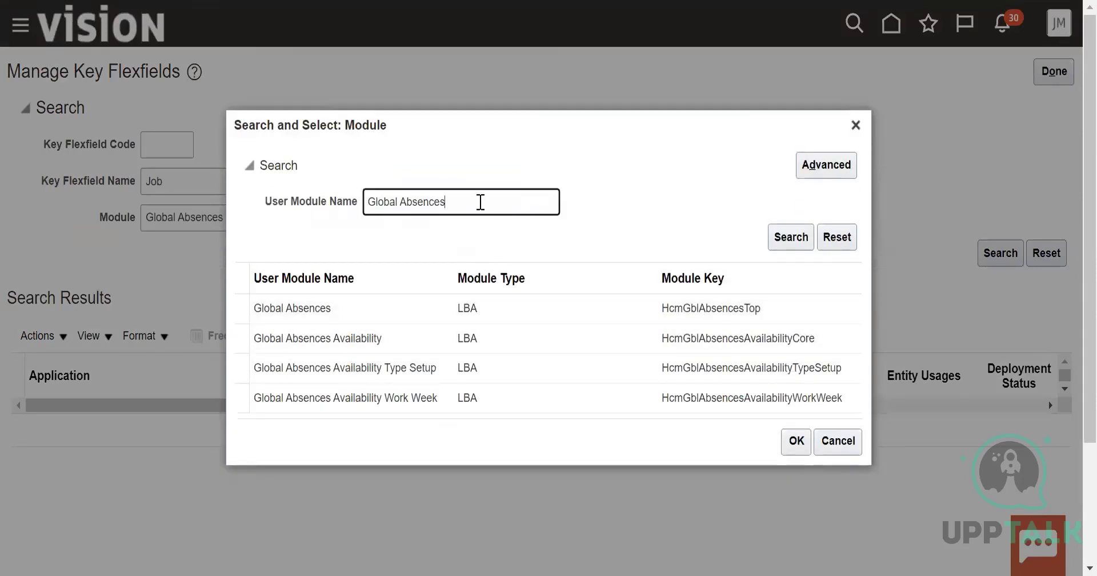
pyautogui.press('BackSpace')
pyautogui.press('BackSpace')
pyautogui.press('BackSpace')
pyautogui.press('BackSpace')
pyautogui.press('BackSpace')
pyautogui.press('BackSpace')
pyautogui.write('HR%')
pyautogui.click(783, 245)
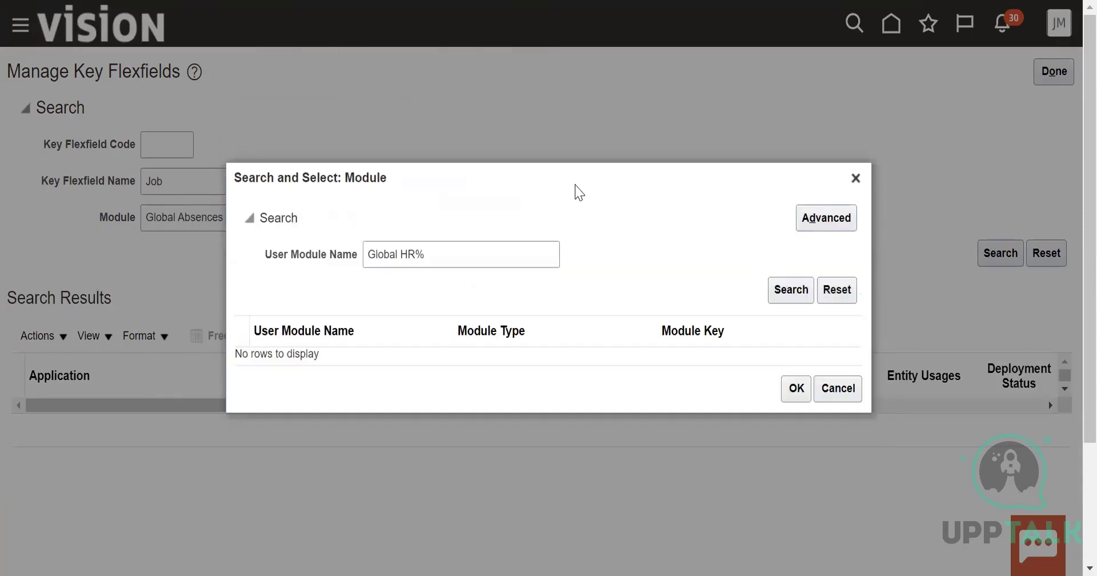
# Search the modules for "Global%HR%" and close the module lookup
pyautogui.click(400, 255)
pyautogui.press('BackSpace')
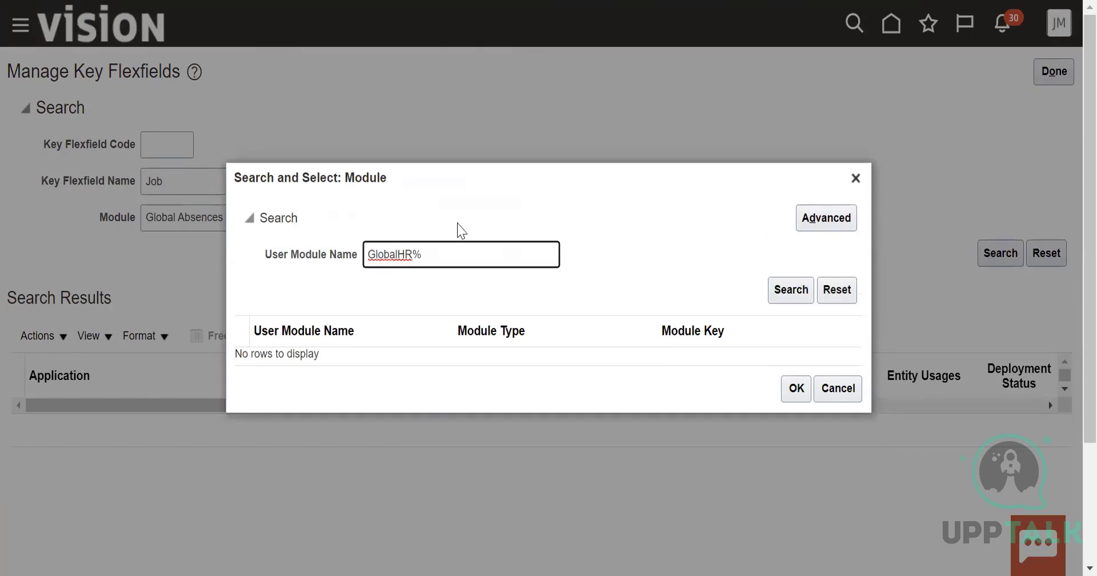
pyautogui.write('%')
pyautogui.click(796, 290)
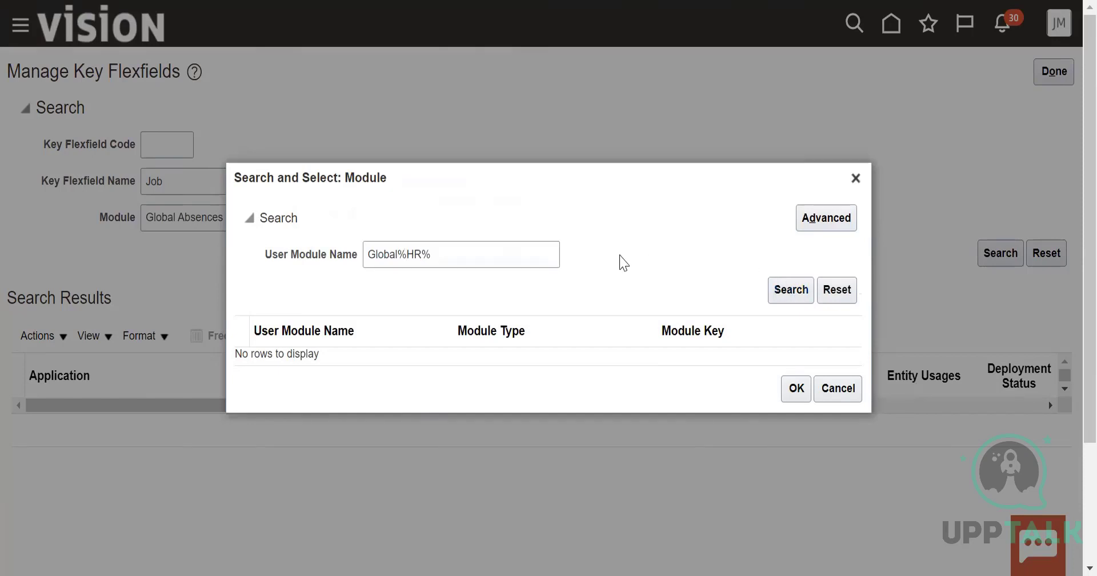
pyautogui.click(796, 388)
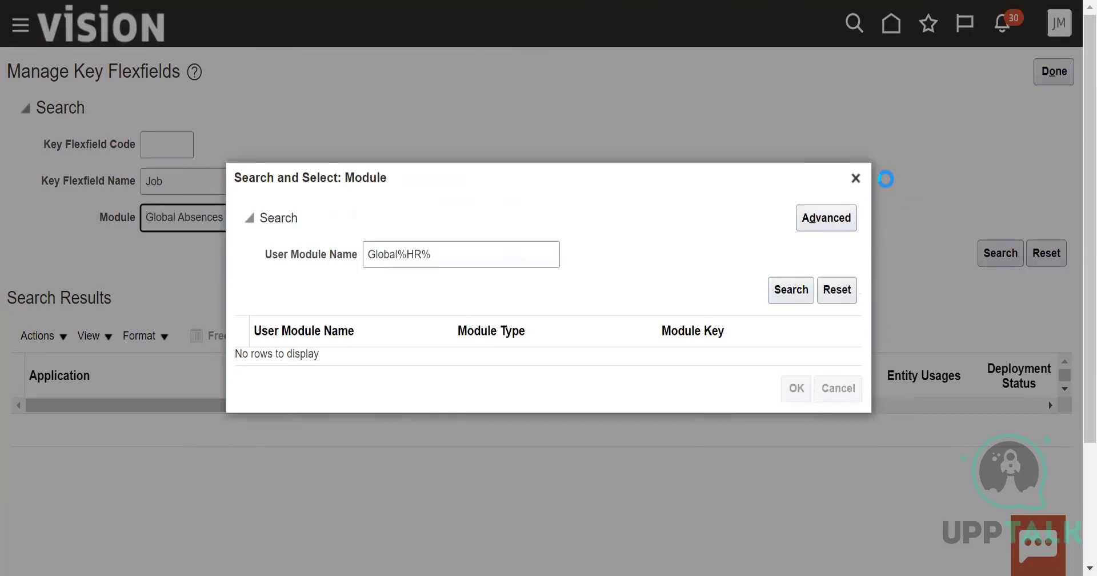
pyautogui.click(855, 178)
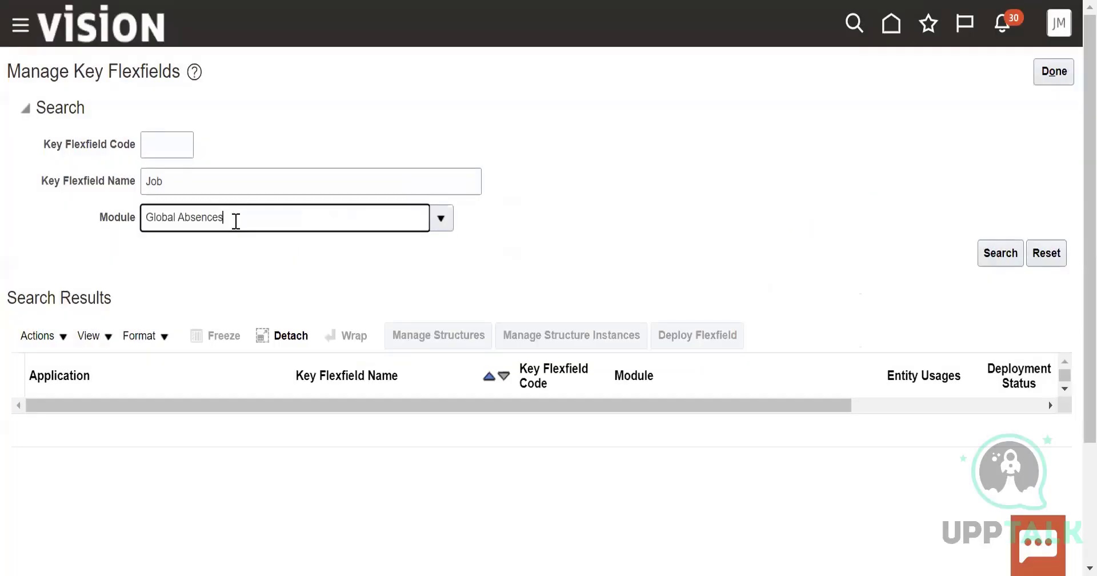
# Try to search for the Job key flexfield with the module entered directly as "Global%" and as "Global%HR%"
pyautogui.press('BackSpace')
pyautogui.press('BackSpace')
pyautogui.press('BackSpace')
pyautogui.press('BackSpace')
pyautogui.press('BackSpace')
pyautogui.press('BackSpace')
pyautogui.press('BackSpace')
pyautogui.click(1007, 252)
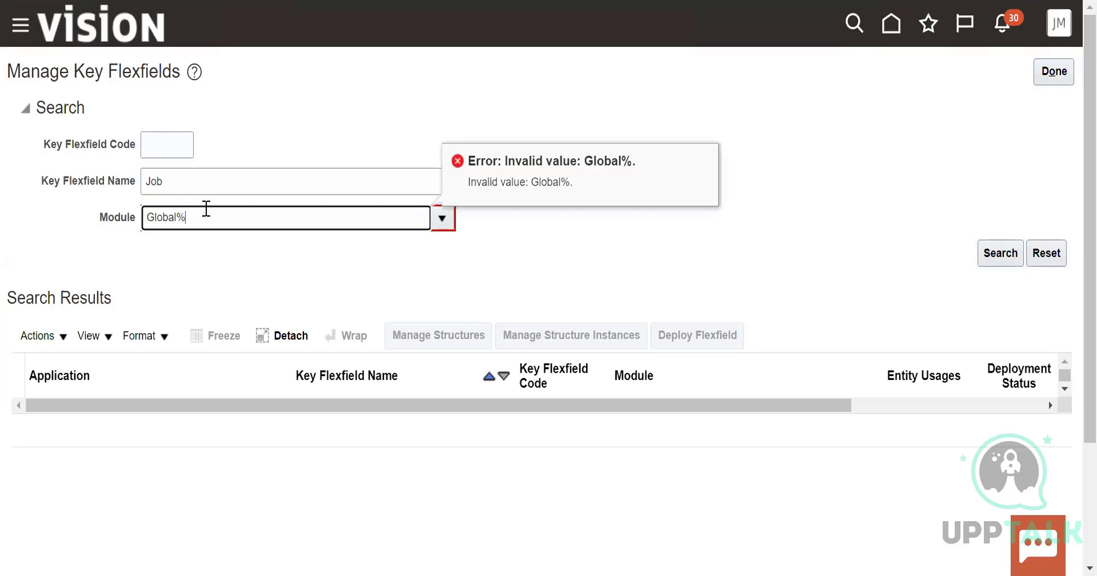
pyautogui.write('%')
pyautogui.click(1001, 252)
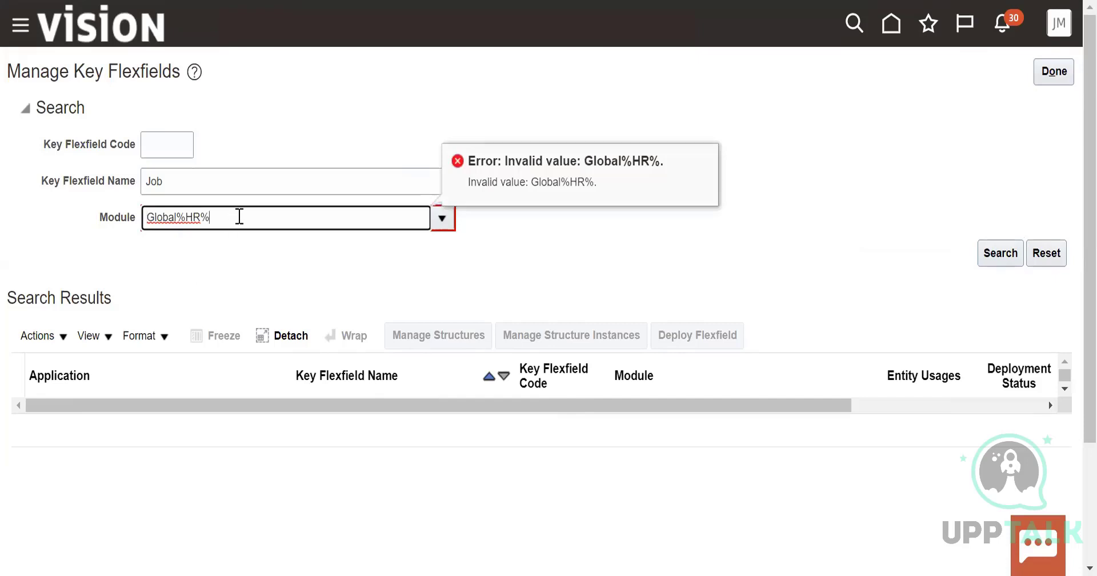
# Shorten the module entry to "Global%" and list the modules matching it in the module lookup
pyautogui.press('BackSpace')
pyautogui.press('BackSpace')
pyautogui.press('BackSpace')
pyautogui.click(1001, 253)
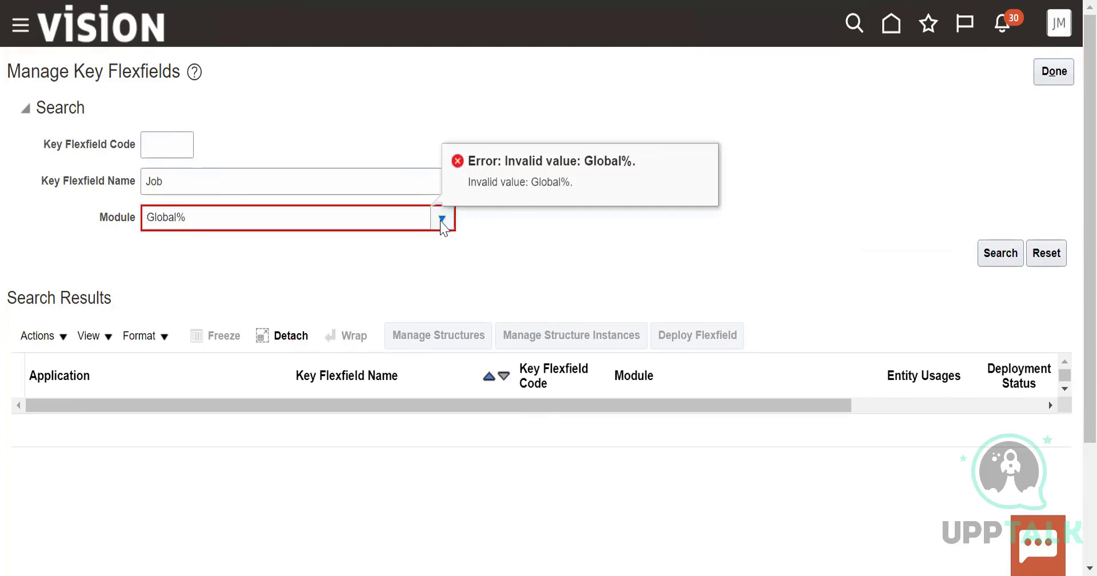
pyautogui.click(341, 225)
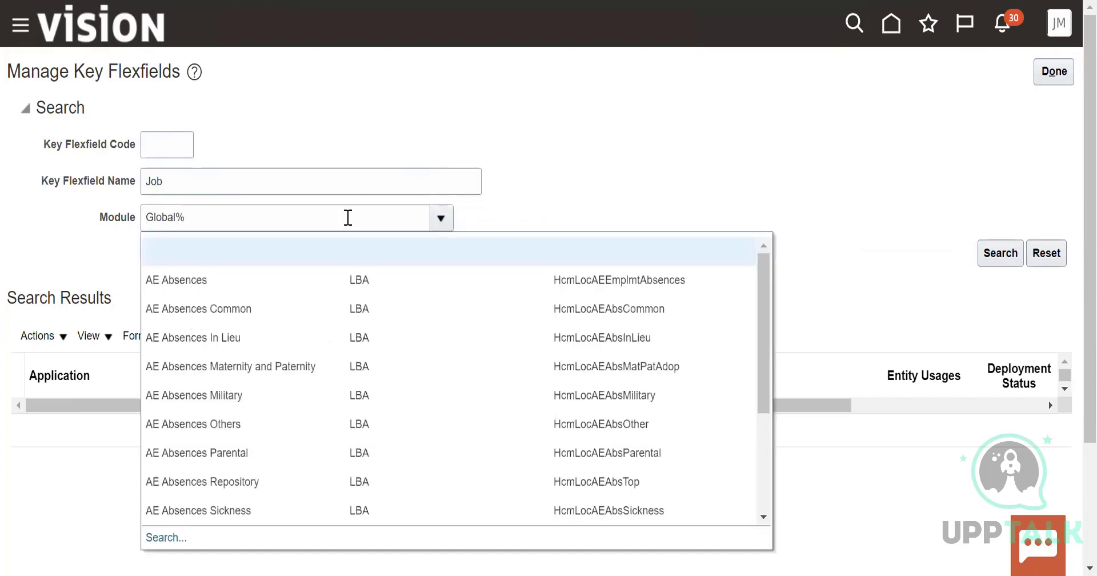
pyautogui.click(162, 537)
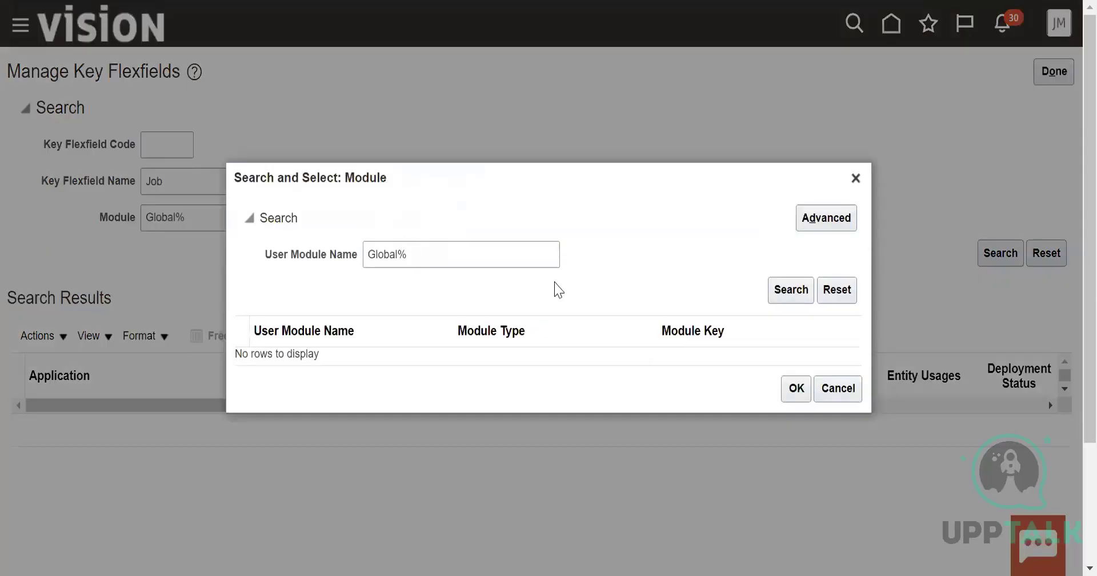
pyautogui.click(790, 291)
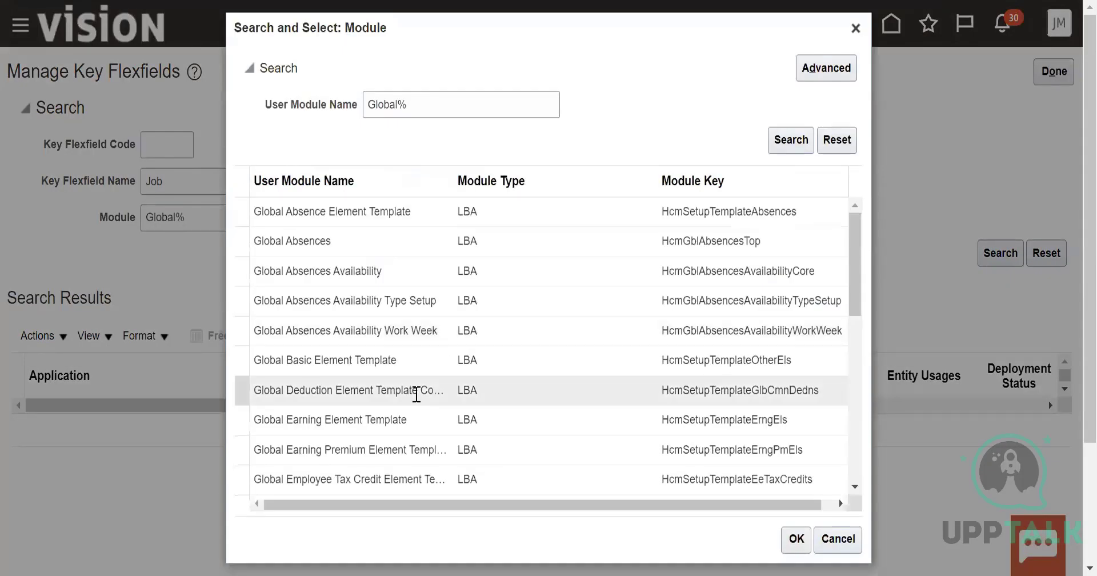
# Choose the Global Payroll application (PAY) as the module and search for the Job key flexfield
pyautogui.scroll(-5, 417, 388)
pyautogui.scroll(-2, 426, 389)
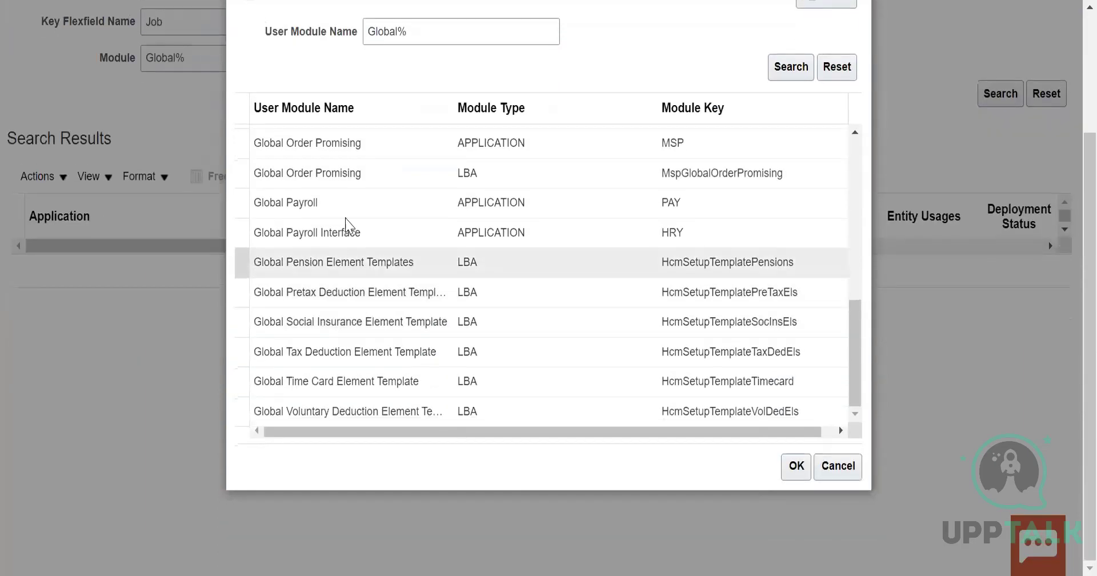
pyautogui.click(317, 278)
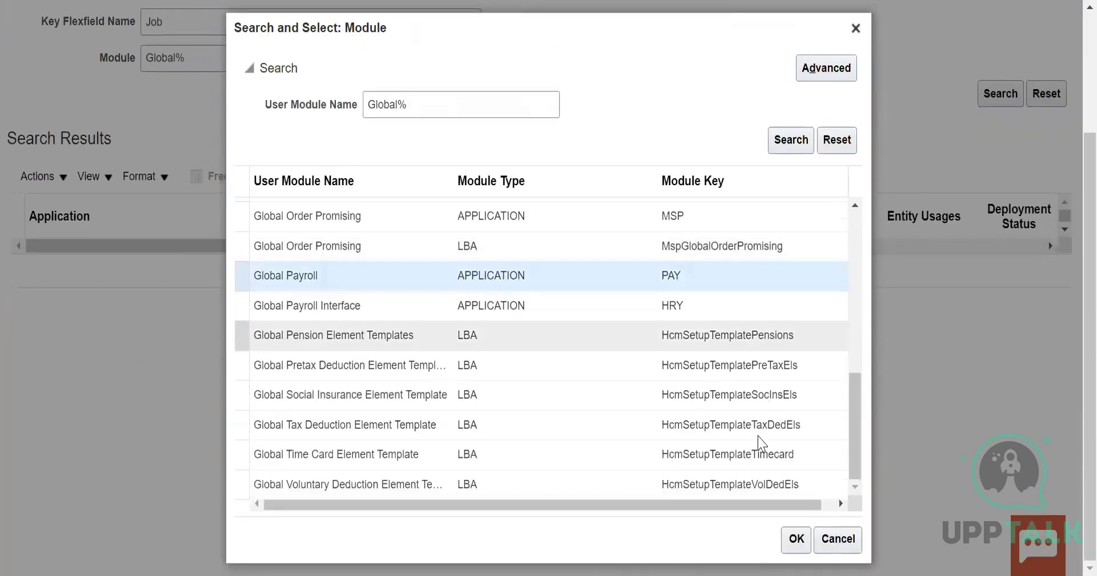
pyautogui.click(797, 539)
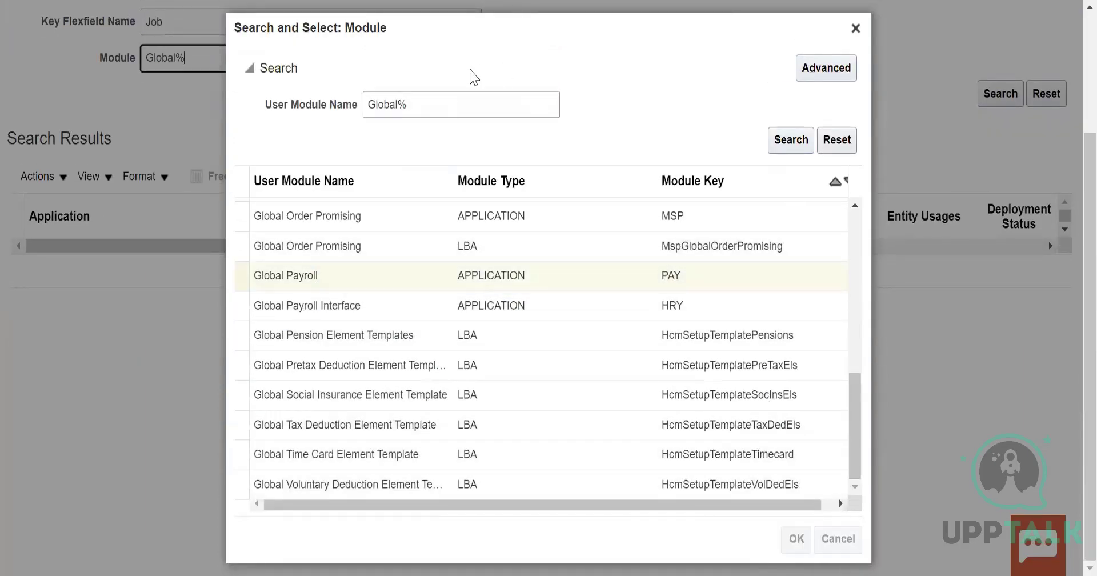
pyautogui.scroll(2, 309, 115)
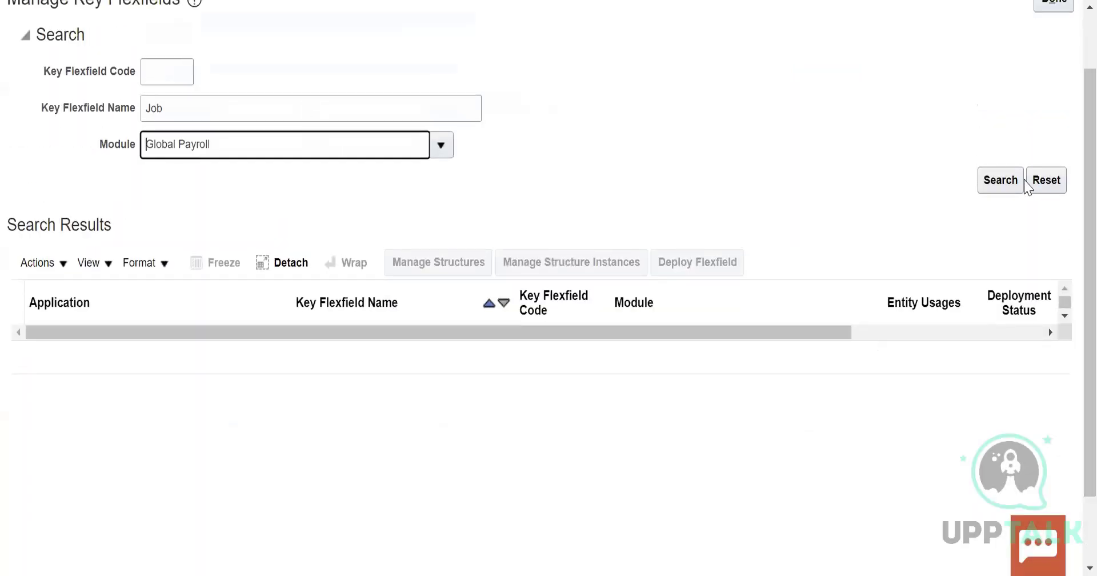
pyautogui.click(1000, 181)
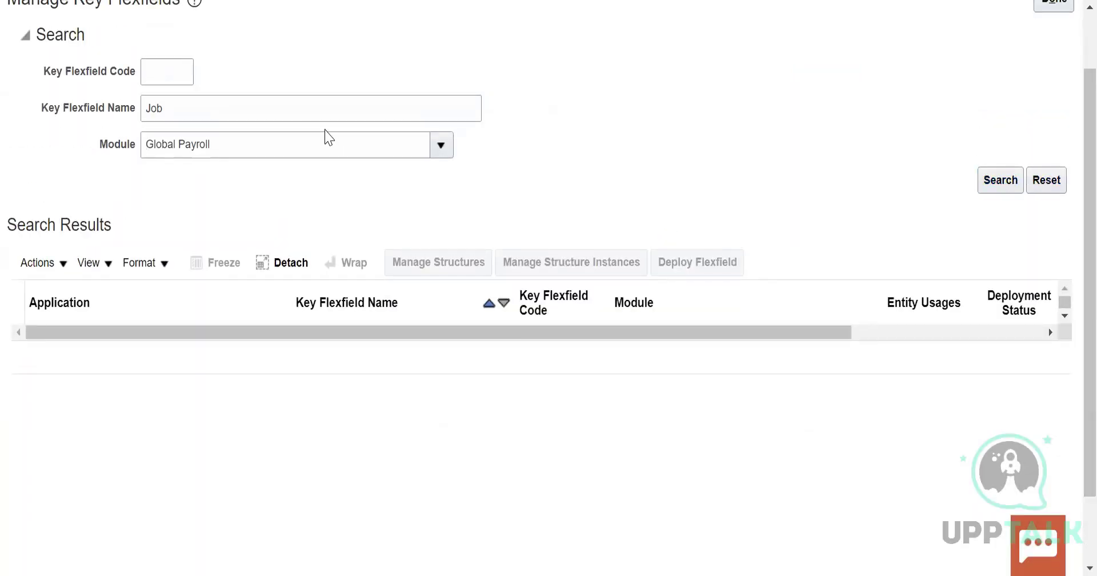
pyautogui.scroll(2, 339, 172)
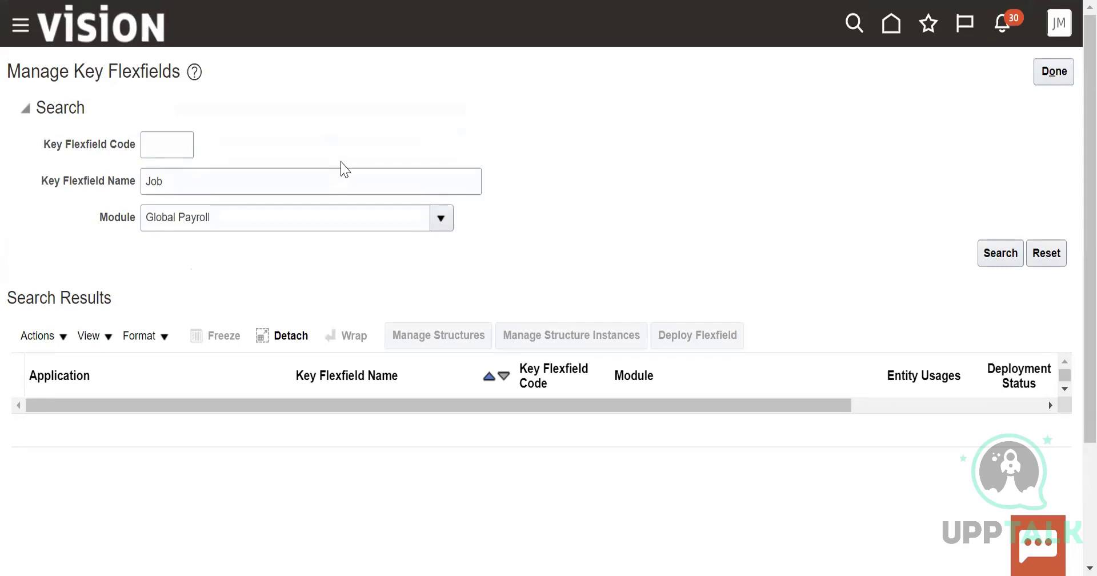
# Change the key flexfield name to "cost%", clear the module, and search the key flexfields
pyautogui.doubleClick(215, 178)
pyautogui.press('BackSpace')
pyautogui.write('cost')
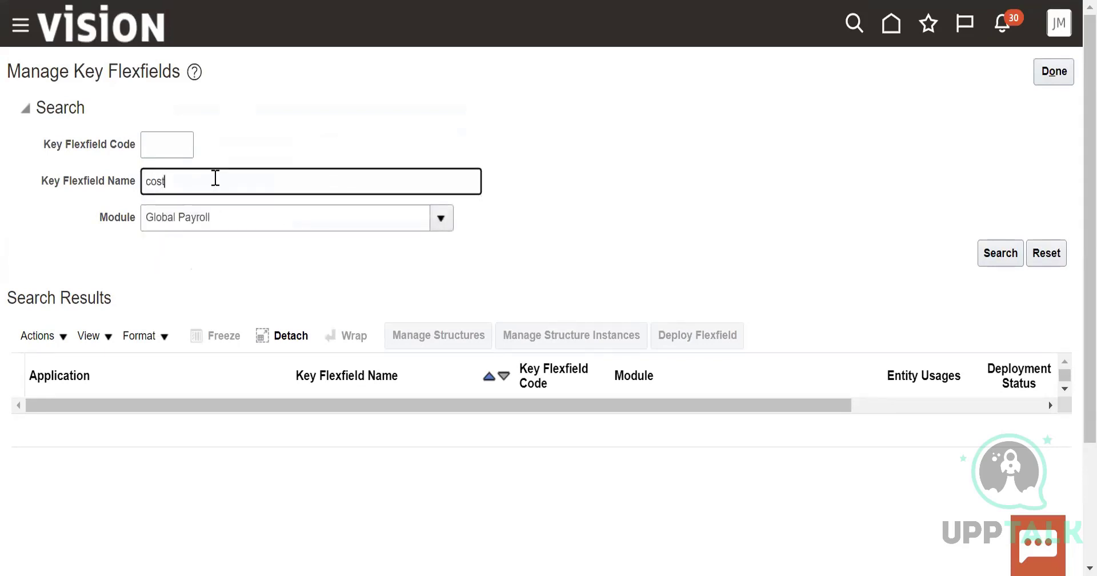
pyautogui.click(244, 225)
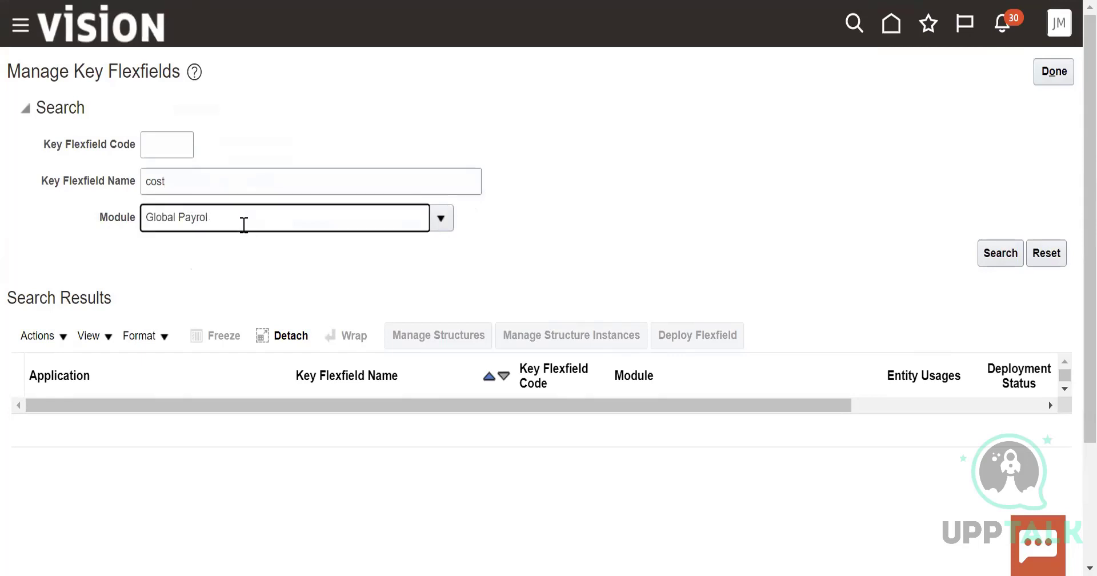
pyautogui.press('BackSpace')
pyautogui.press('BackSpace')
pyautogui.press('BackSpace')
pyautogui.press('BackSpace')
pyautogui.press('BackSpace')
pyautogui.press('BackSpace')
pyautogui.press('BackSpace')
pyautogui.press('BackSpace')
pyautogui.press('BackSpace')
pyautogui.press('BackSpace')
pyautogui.press('BackSpace')
pyautogui.press('BackSpace')
pyautogui.click(263, 179)
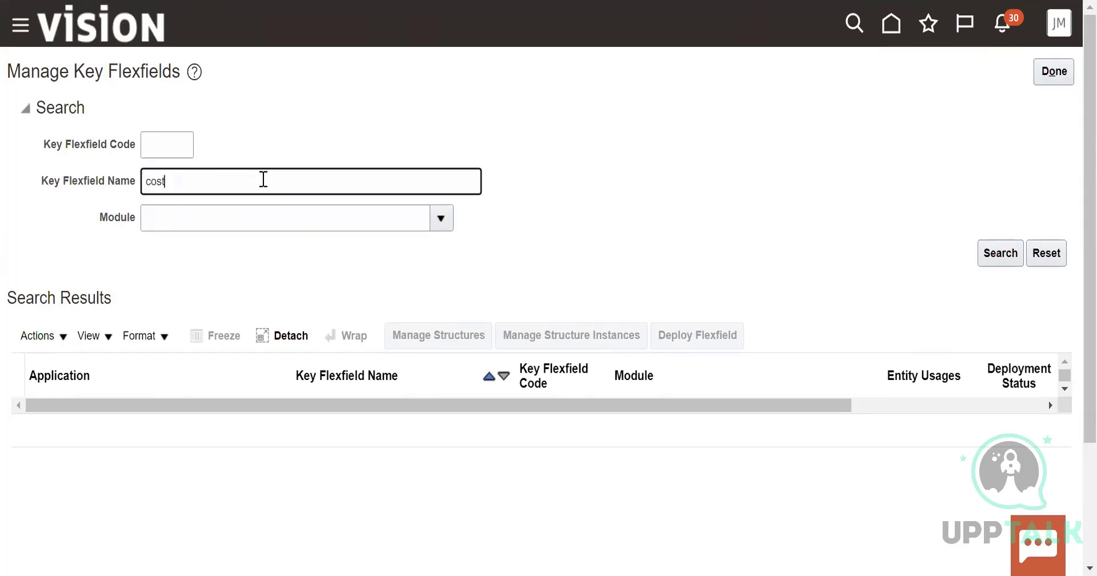
pyautogui.write('%')
pyautogui.click(1000, 253)
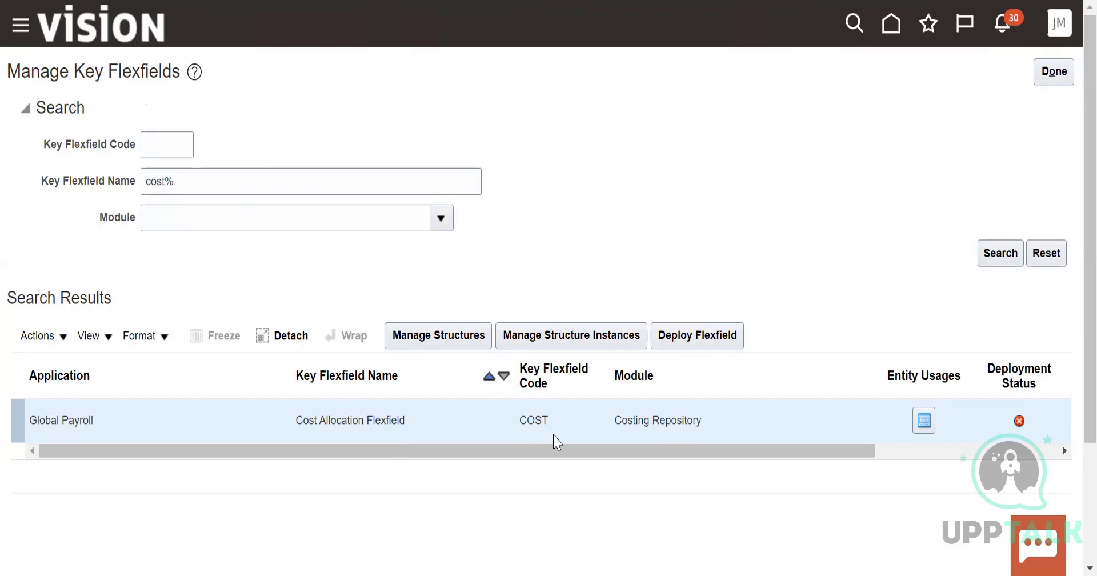
# Open the structures of the Cost Allocation Flexfield and start creating a new key flexfield structure
pyautogui.tripleClick(338, 426)
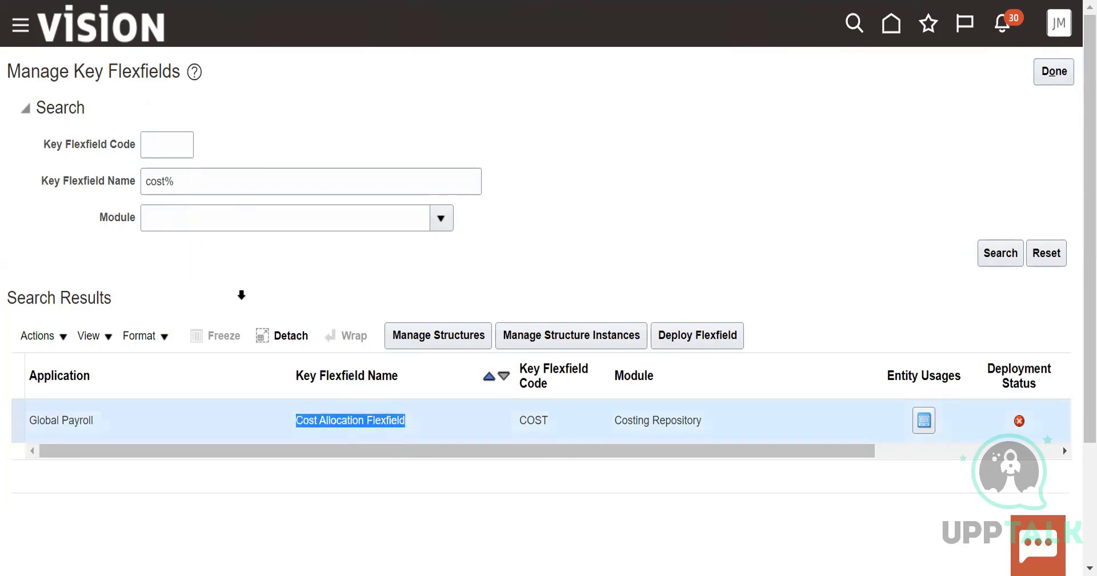
pyautogui.click(451, 336)
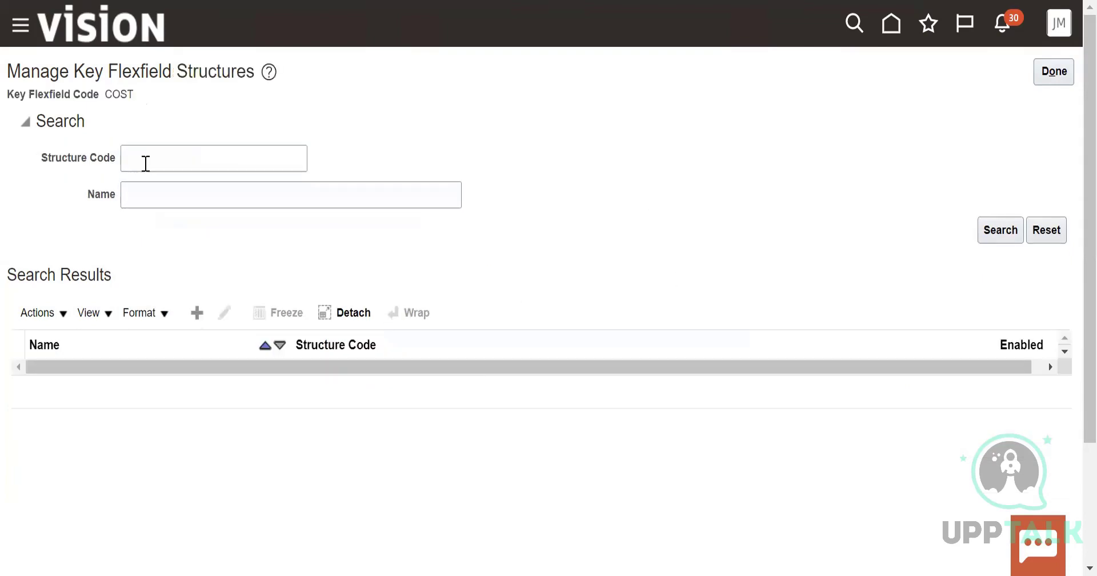
pyautogui.click(39, 313)
pyautogui.click(50, 343)
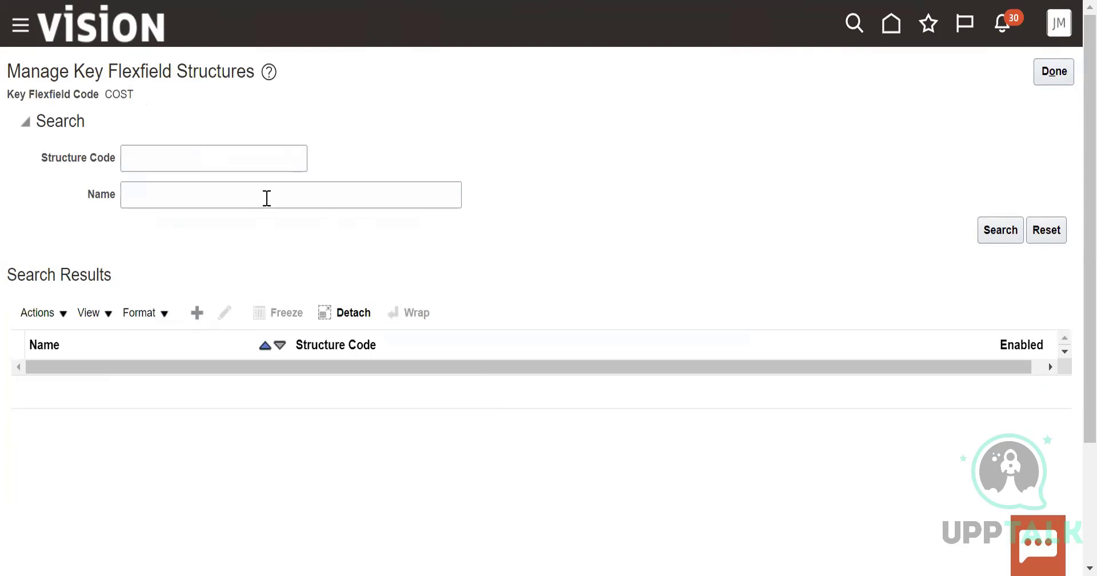
# Enter "US_Cost Allocation" as the structure code of the new key flexfield structure
pyautogui.click(179, 126)
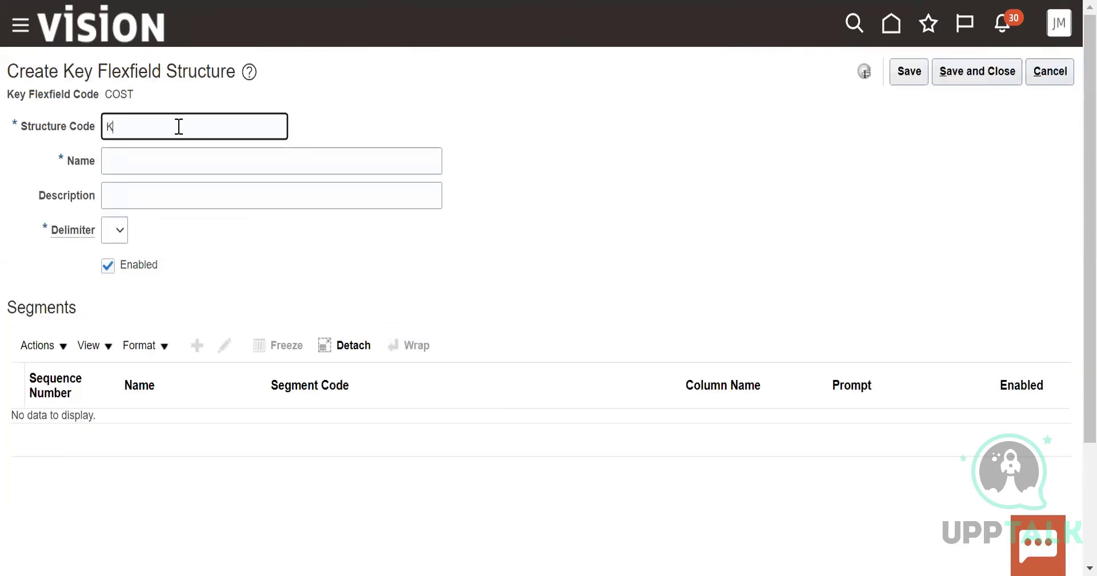
pyautogui.press('BackSpace')
pyautogui.press('BackSpace')
pyautogui.press('BackSpace')
pyautogui.write('US_Cosyt Alloc')
# Name the structure "US_cost allocation" with "-" as its delimiter, and save it
pyautogui.click(174, 162)
pyautogui.write('US_A')
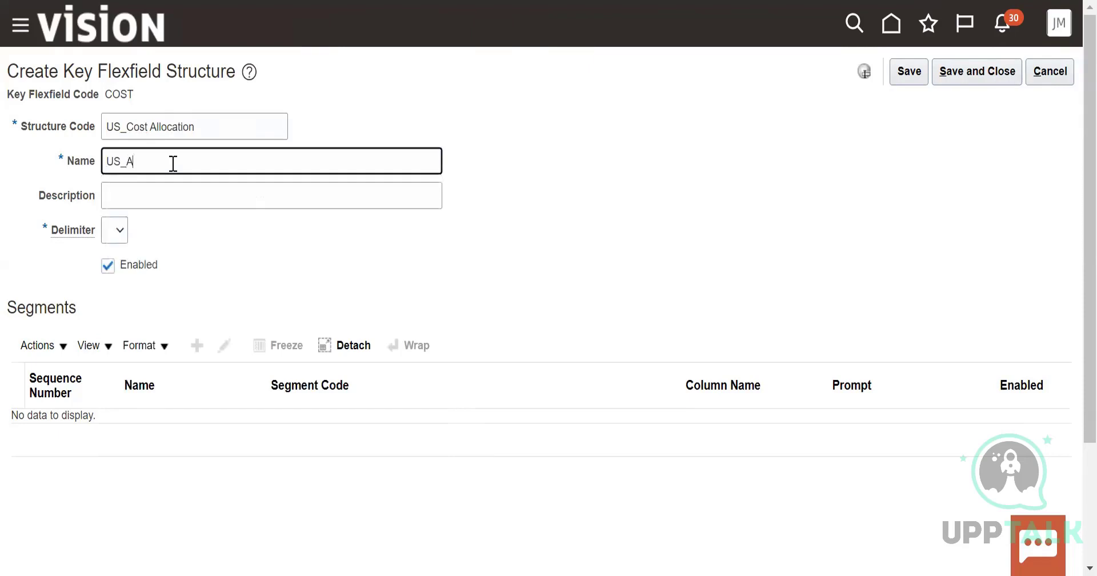
pyautogui.press('BackSpace')
pyautogui.write('cost allocation')
pyautogui.click(112, 243)
pyautogui.click(112, 257)
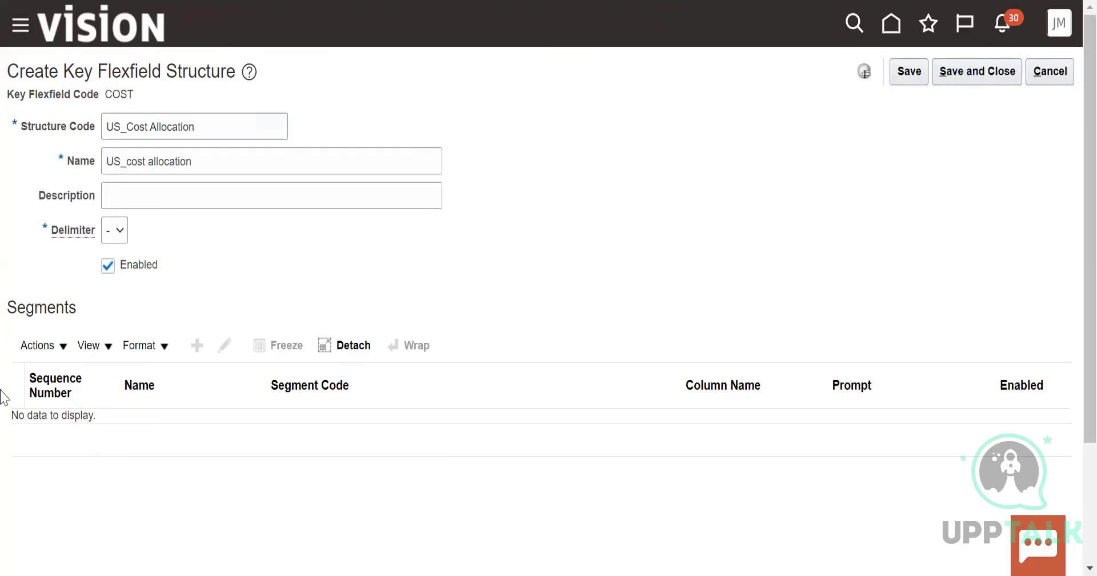
pyautogui.click(46, 350)
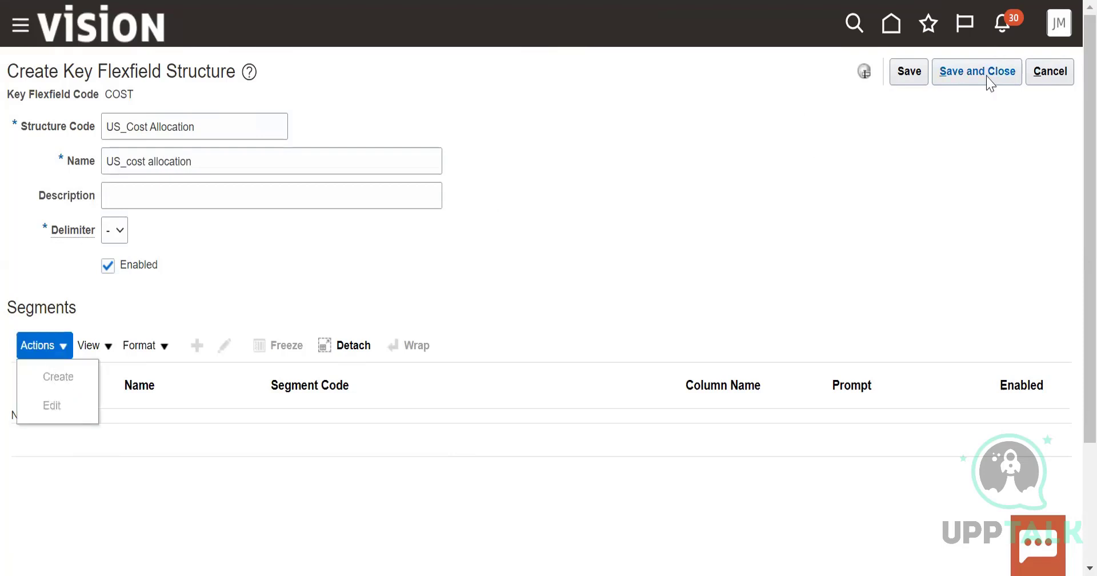
pyautogui.click(911, 74)
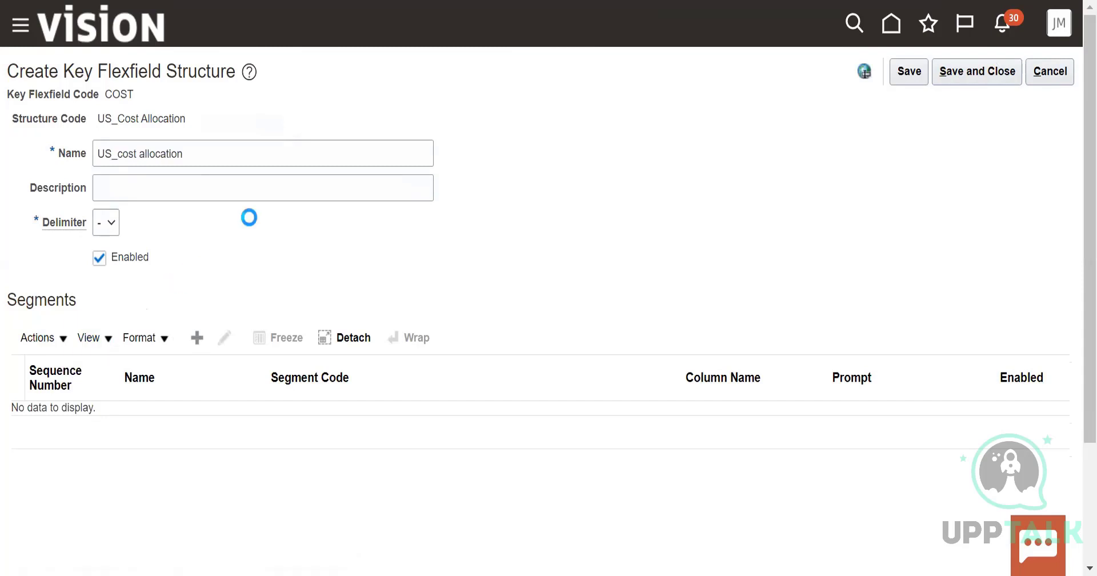
# Start a new segment in the US_Cost Allocation structure with the segment code "Cost code"
pyautogui.click(208, 158)
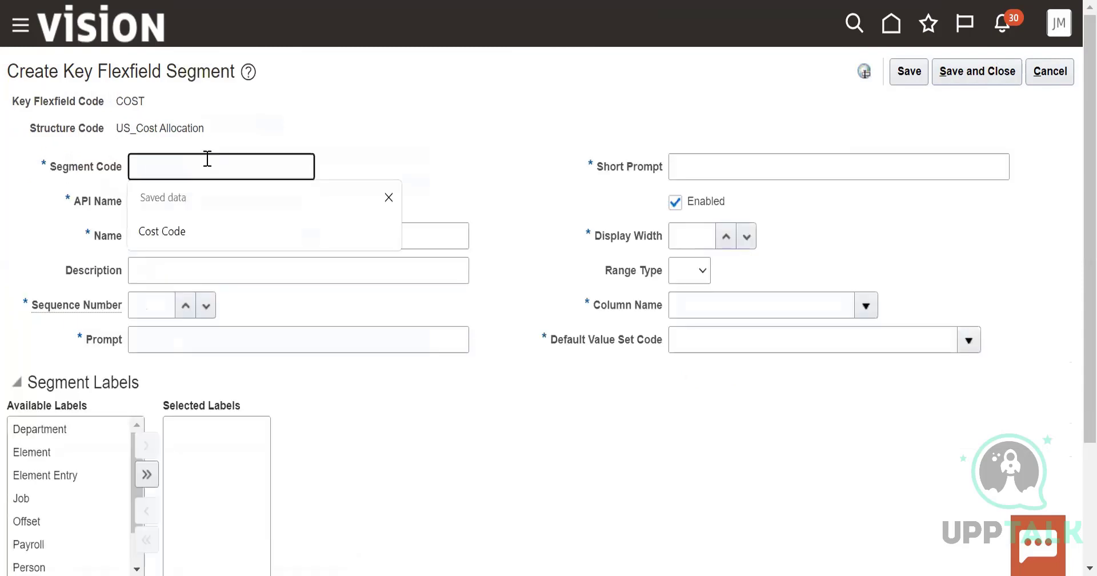
pyautogui.write('Cost code')
# Set the segment's short prompt to "Cost Code" and its name to "Costcode"
pyautogui.click(793, 162)
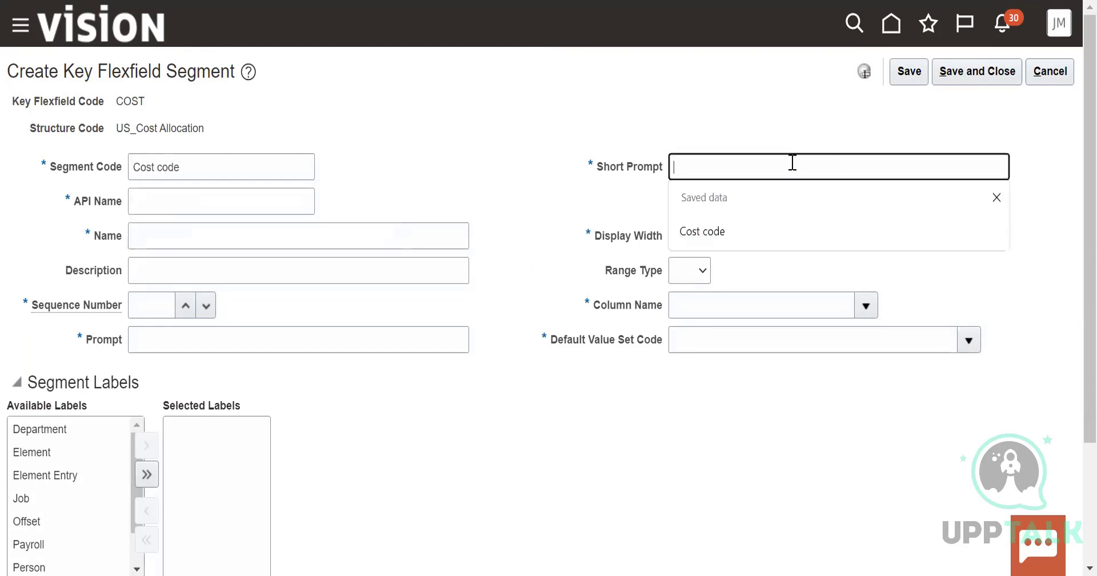
pyautogui.write('Cosr')
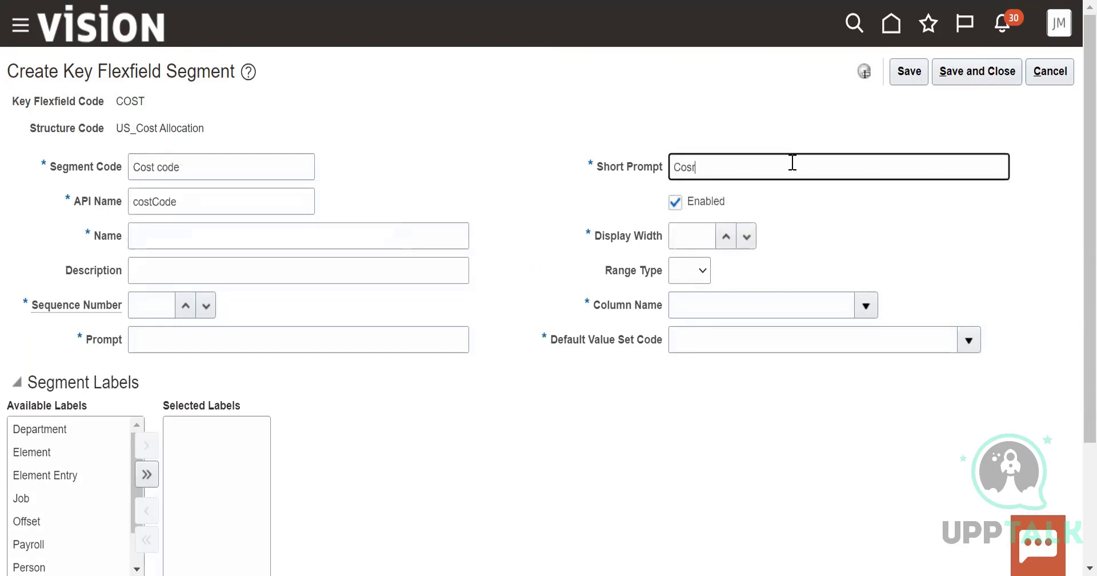
pyautogui.write('t')
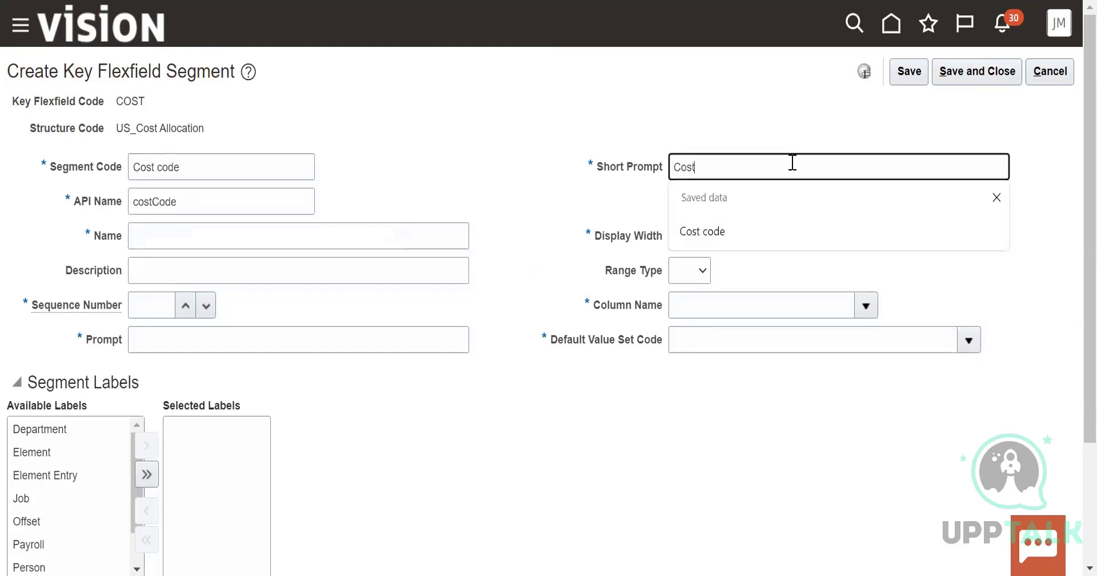
pyautogui.write(' Cose')
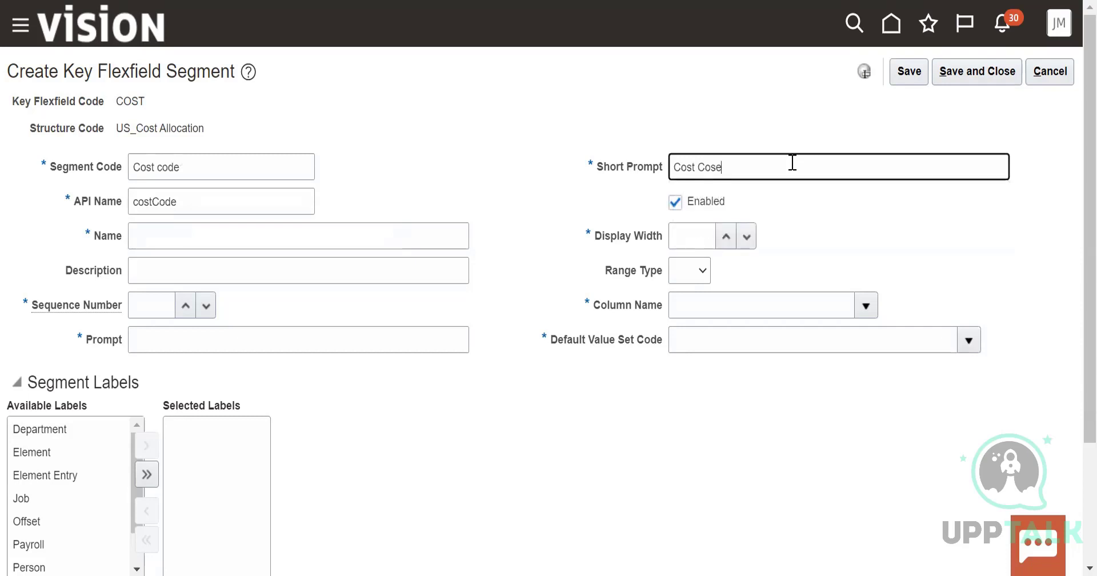
pyautogui.press('BackSpace')
pyautogui.press('BackSpace')
pyautogui.write('de')
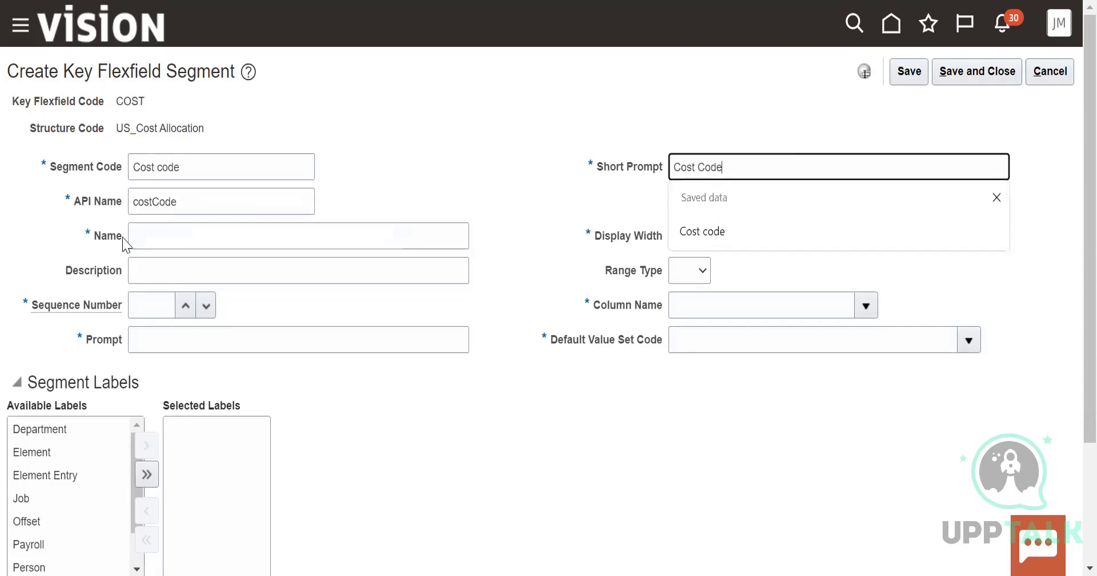
pyautogui.click(201, 233)
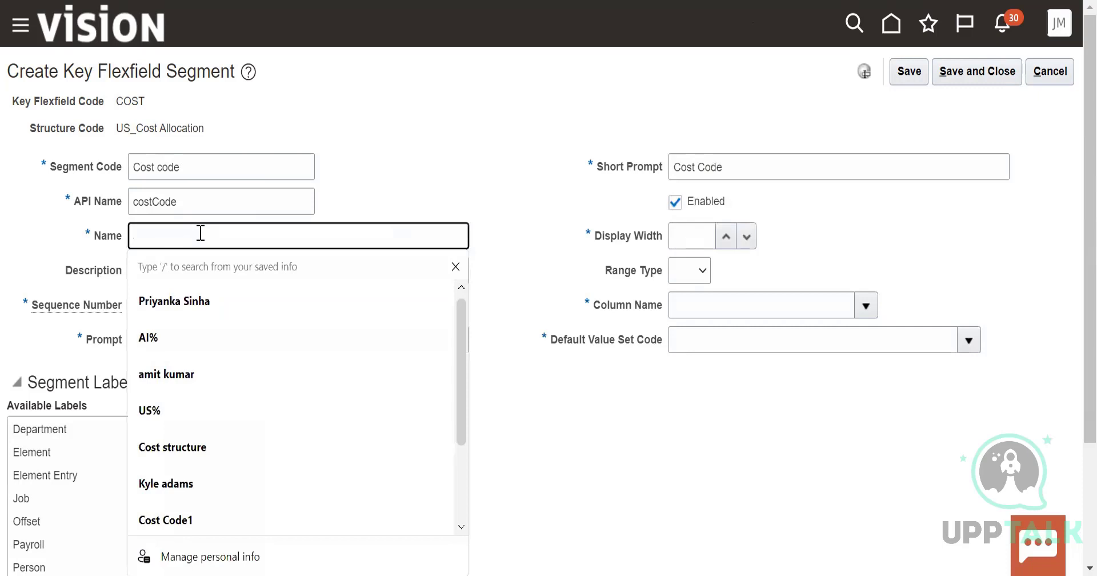
pyautogui.write('Costc')
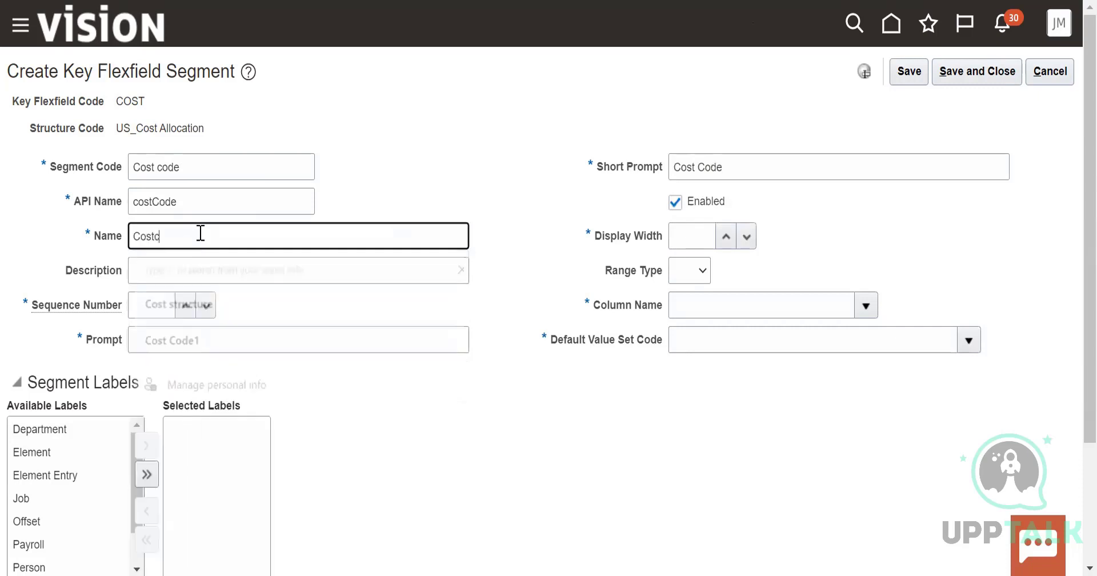
pyautogui.write('ode')
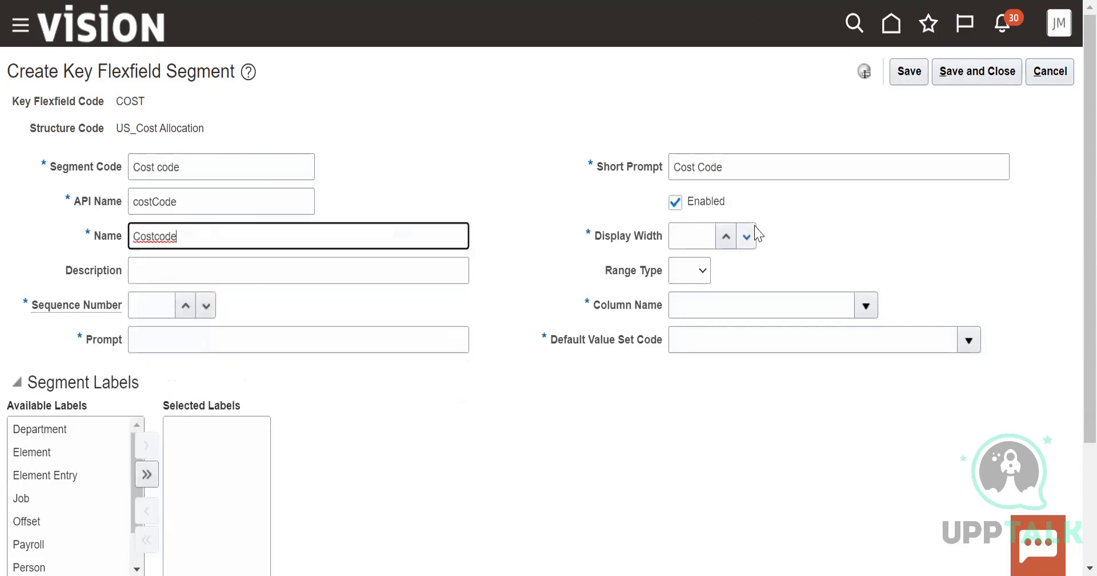
# Set the segment's display width to 10 and its range type to Low
pyautogui.click(742, 237)
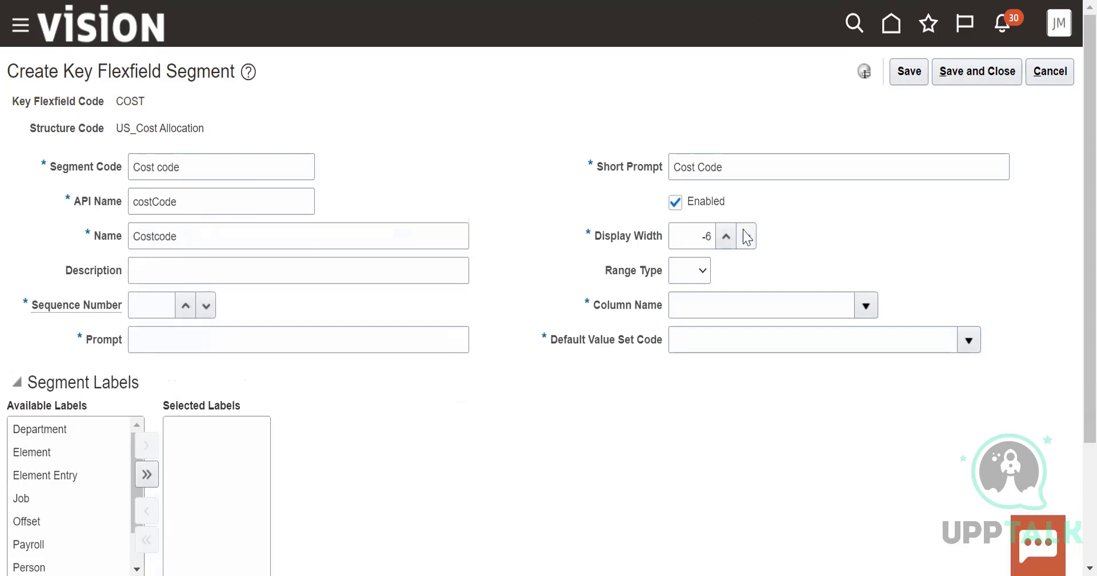
pyautogui.click(745, 237)
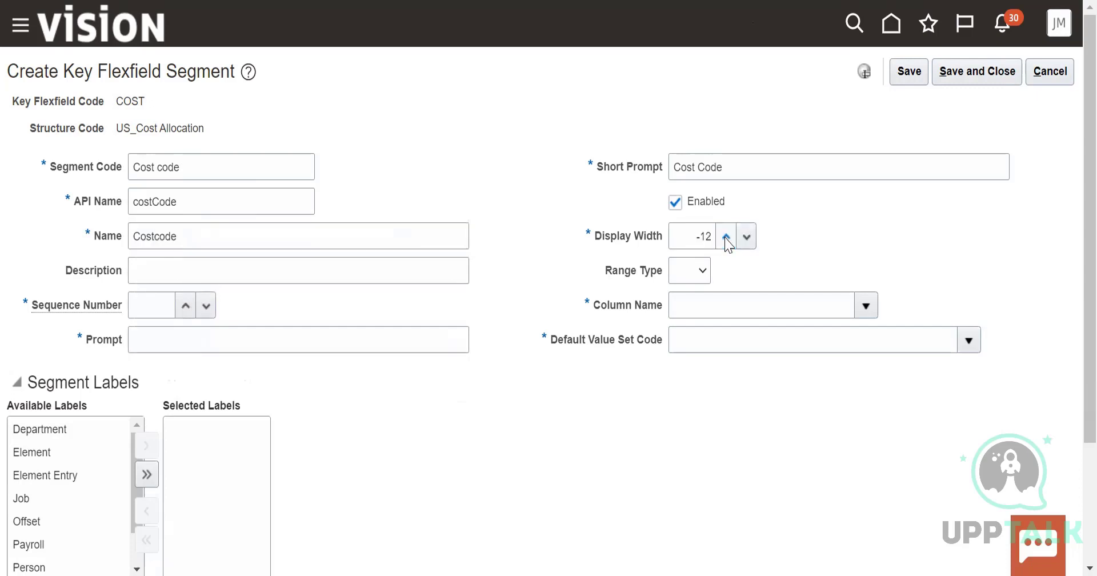
pyautogui.click(726, 236)
pyautogui.click(726, 236)
pyautogui.click(727, 236)
pyautogui.click(726, 236)
pyautogui.click(746, 237)
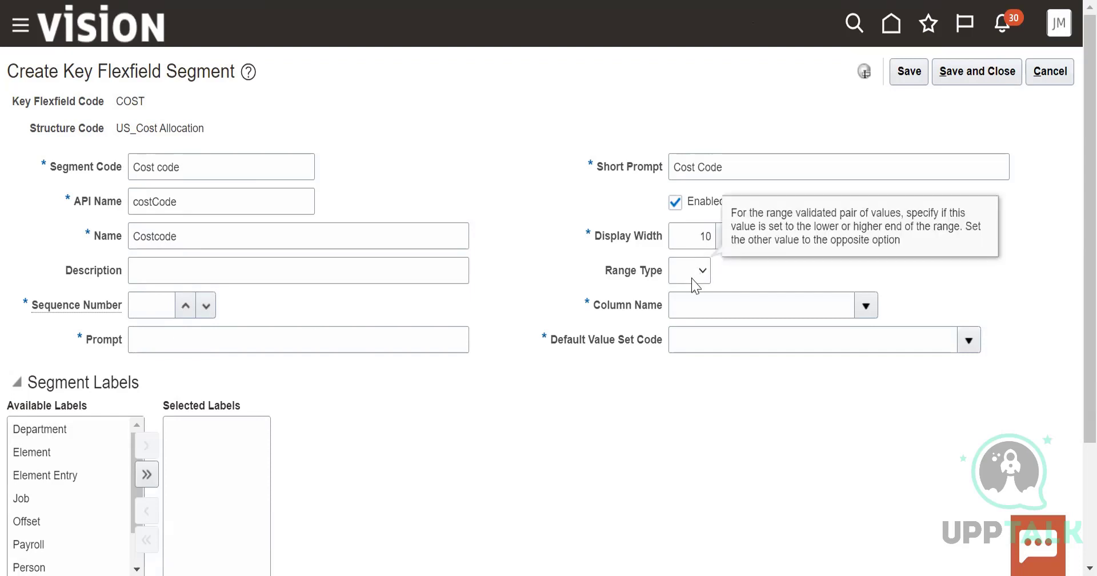
pyautogui.click(692, 279)
# Give the segment sequence number 2 and the prompt "Cost code"
pyautogui.click(185, 308)
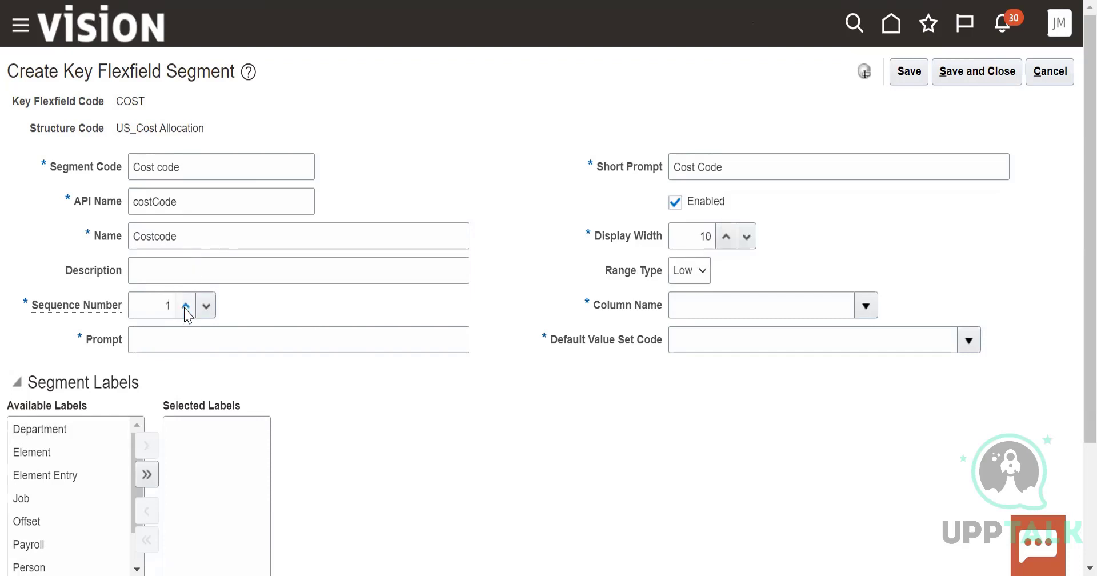
pyautogui.click(185, 307)
pyautogui.click(189, 340)
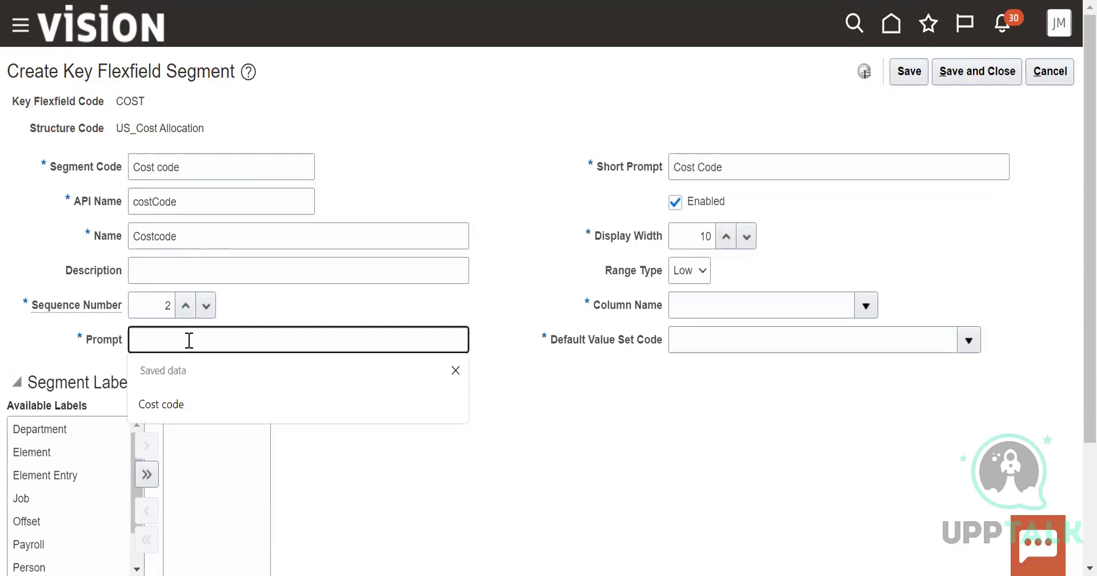
pyautogui.click(164, 404)
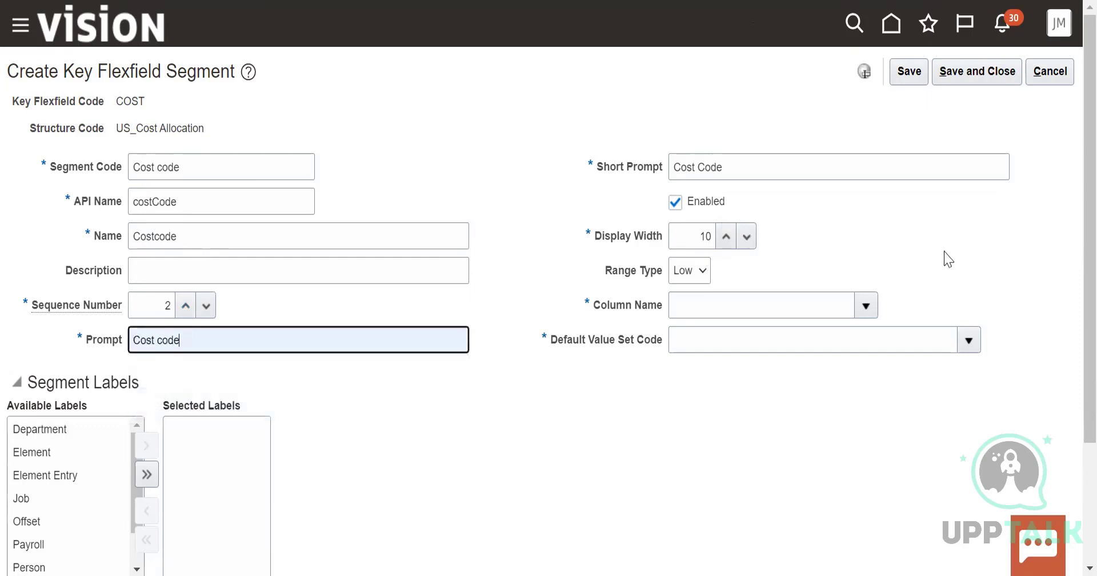
# Assign the segment to column SEGMENT1 with "30 Characters" as its default value set code
pyautogui.click(864, 305)
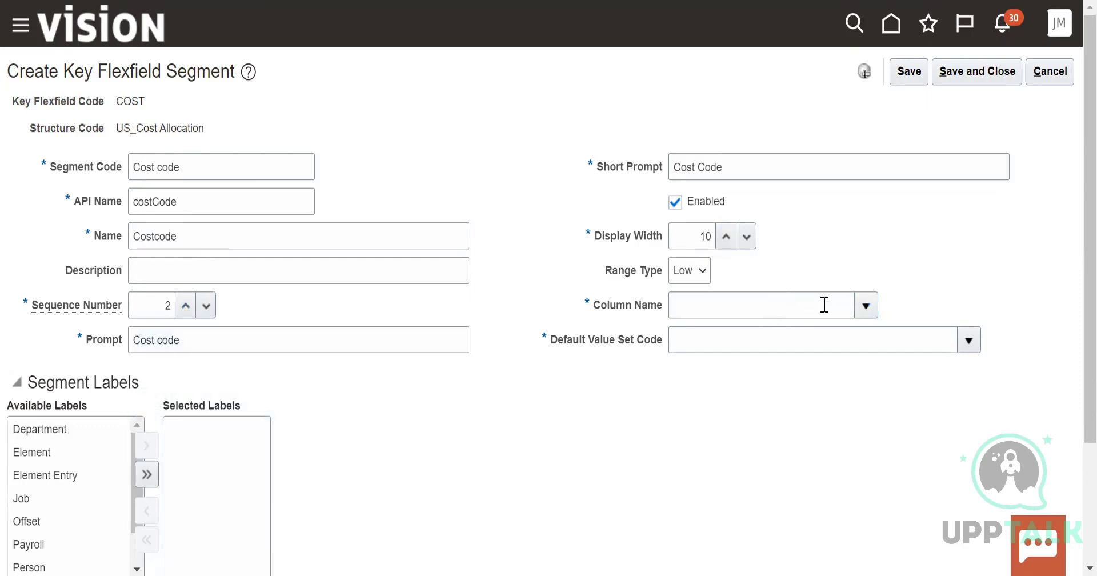
pyautogui.click(691, 334)
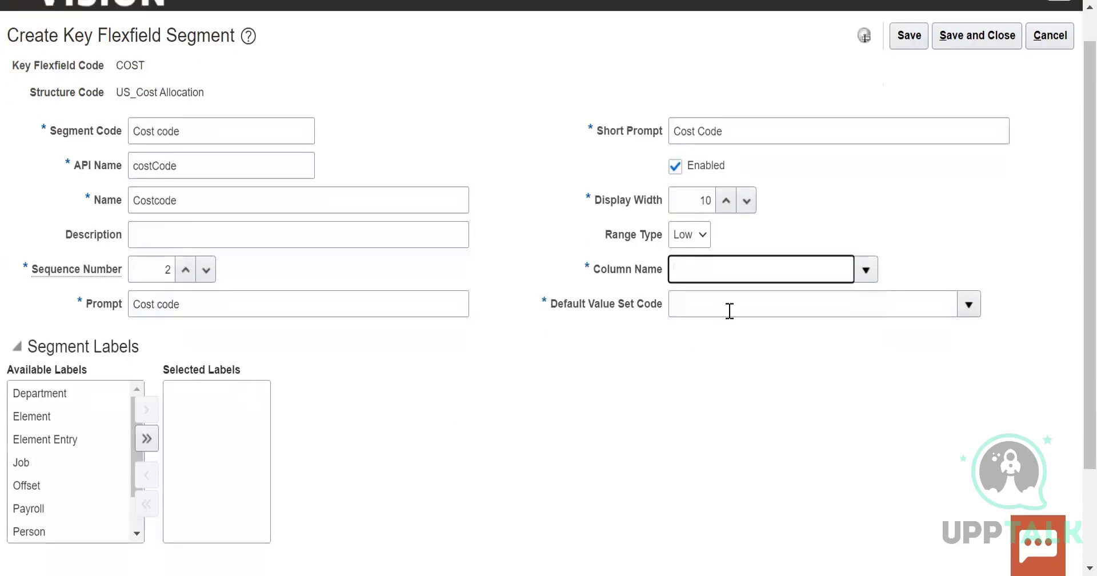
pyautogui.click(975, 309)
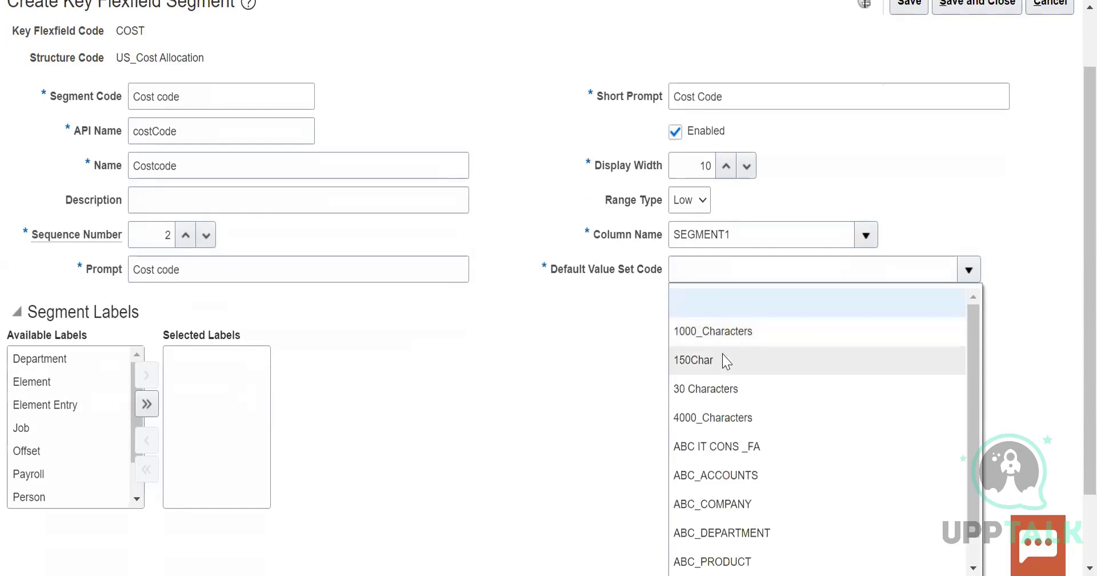
pyautogui.click(705, 385)
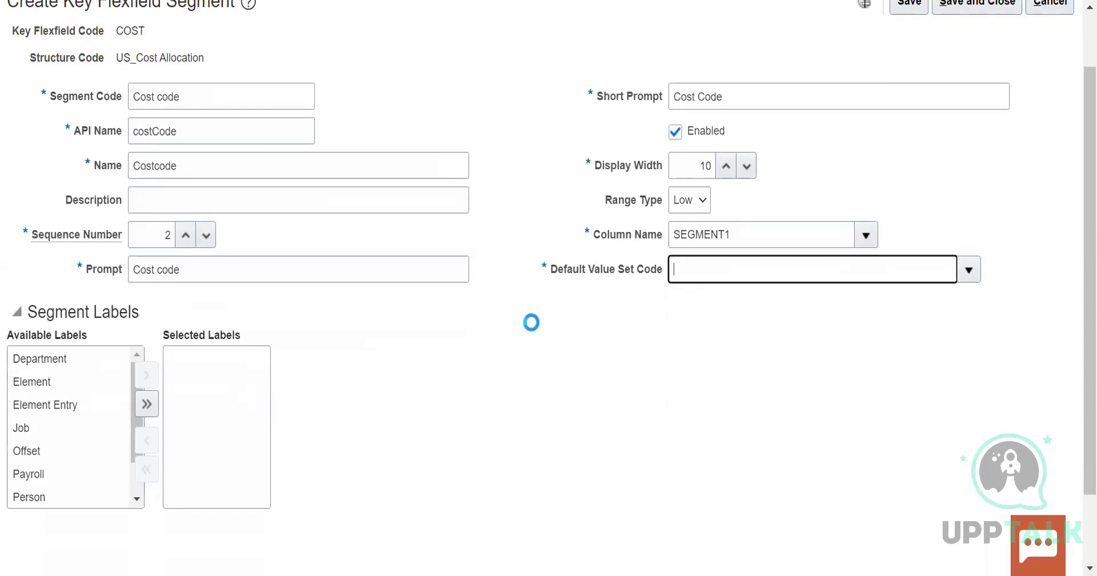
pyautogui.scroll(2, 607, 327)
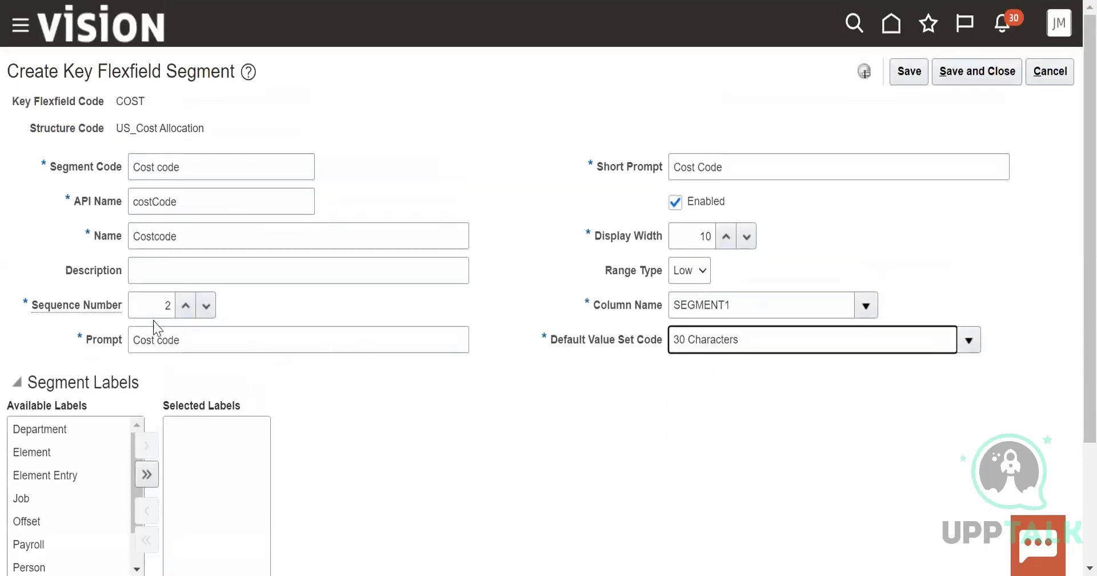
# Change the segment's sequence number to 1, and save and close the segment
pyautogui.click(185, 305)
pyautogui.click(206, 306)
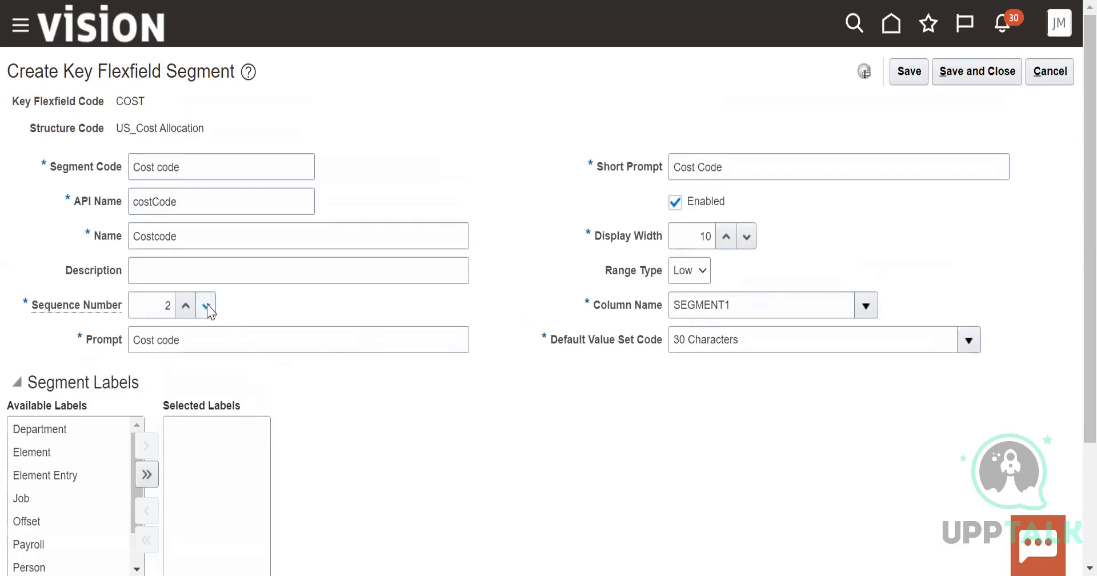
pyautogui.click(207, 306)
pyautogui.moveTo(115, 129); pyautogui.dragTo(210, 131)
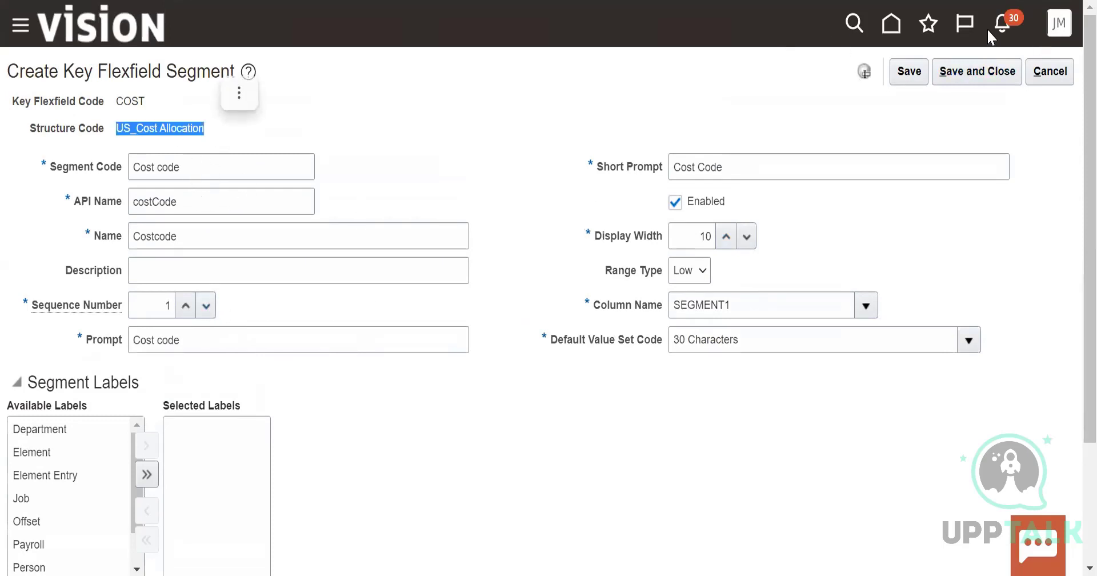
pyautogui.click(978, 73)
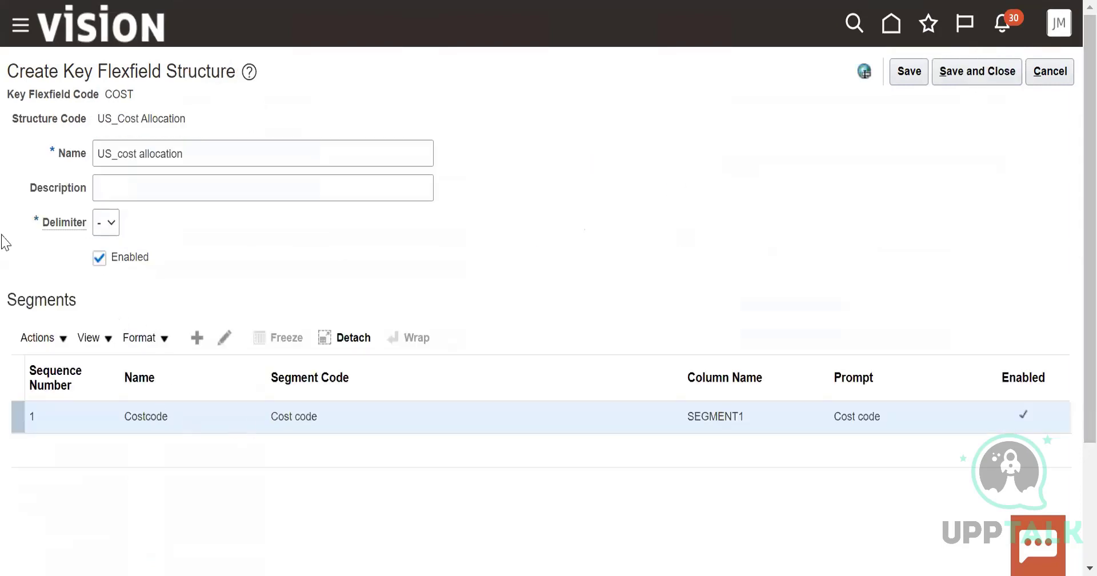
# Start another segment in the US_Cost Allocation structure with the segment code "Cost Name"
pyautogui.click(38, 338)
pyautogui.click(53, 365)
pyautogui.click(205, 179)
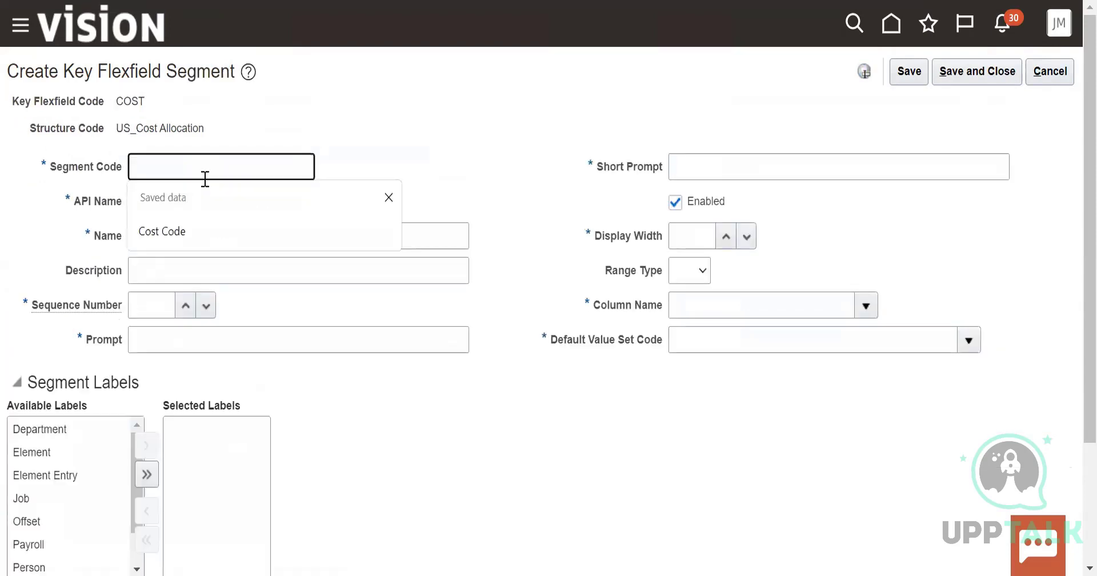
pyautogui.write('Cost Nmb')
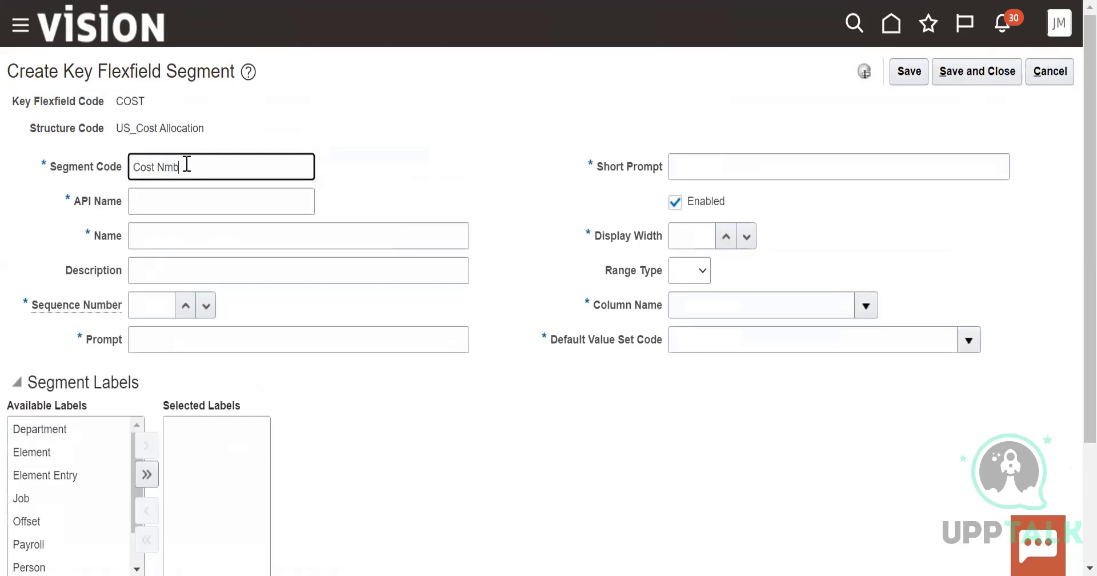
pyautogui.press('BackSpace')
pyautogui.press('BackSpace')
pyautogui.press('BackSpace')
pyautogui.press('BackSpace')
pyautogui.press('BackSpace')
pyautogui.press('BackSpace')
pyautogui.write('Cost')
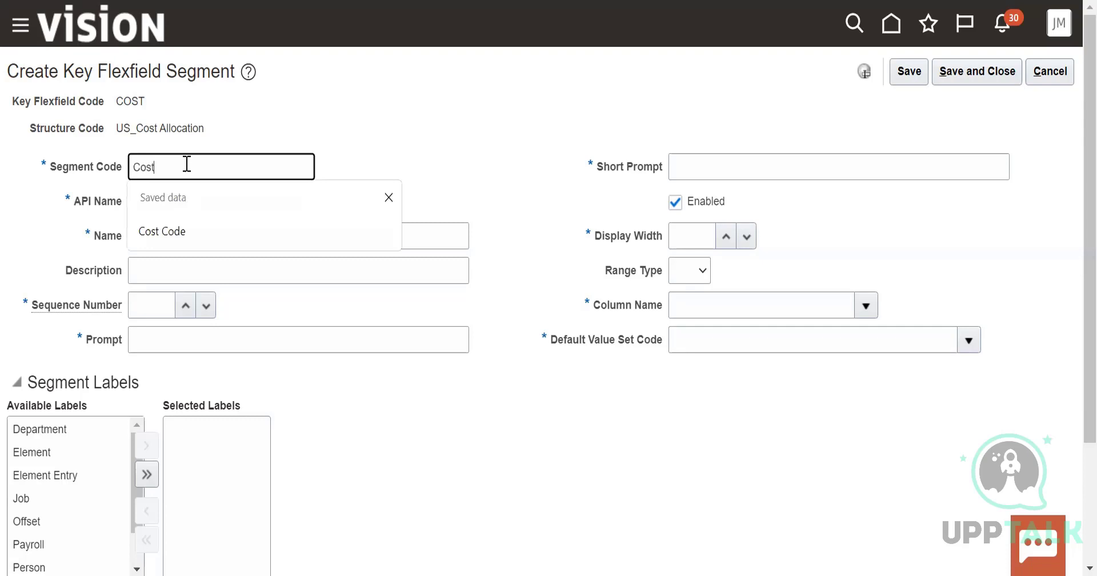
pyautogui.write(' Name')
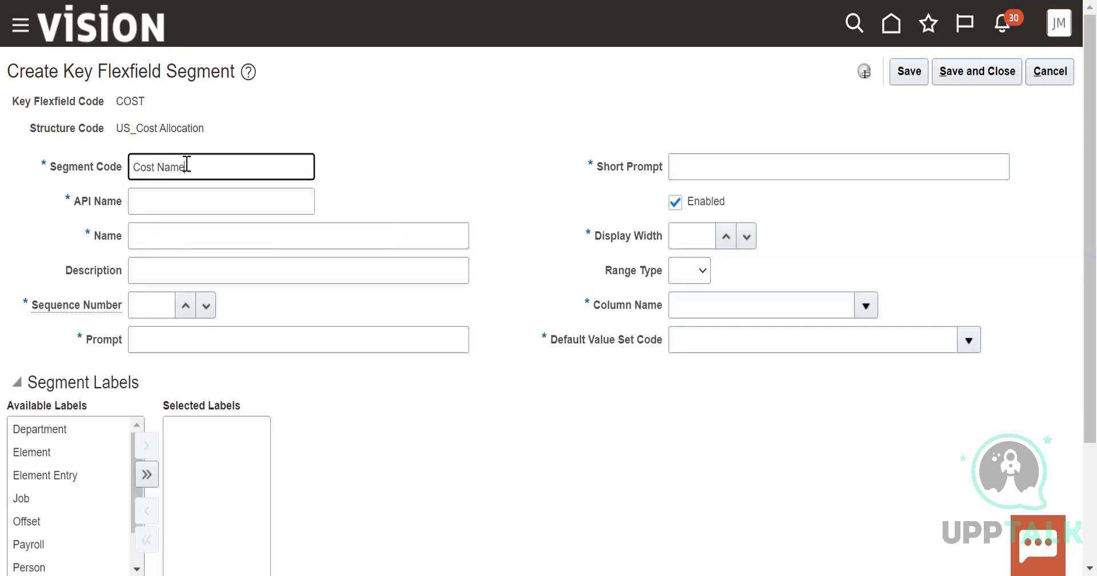
# Re-enter the segment code as "Cost name" and have the API name filled in as costName
pyautogui.press('BackSpace')
pyautogui.press('BackSpace')
pyautogui.press('BackSpace')
pyautogui.press('BackSpace')
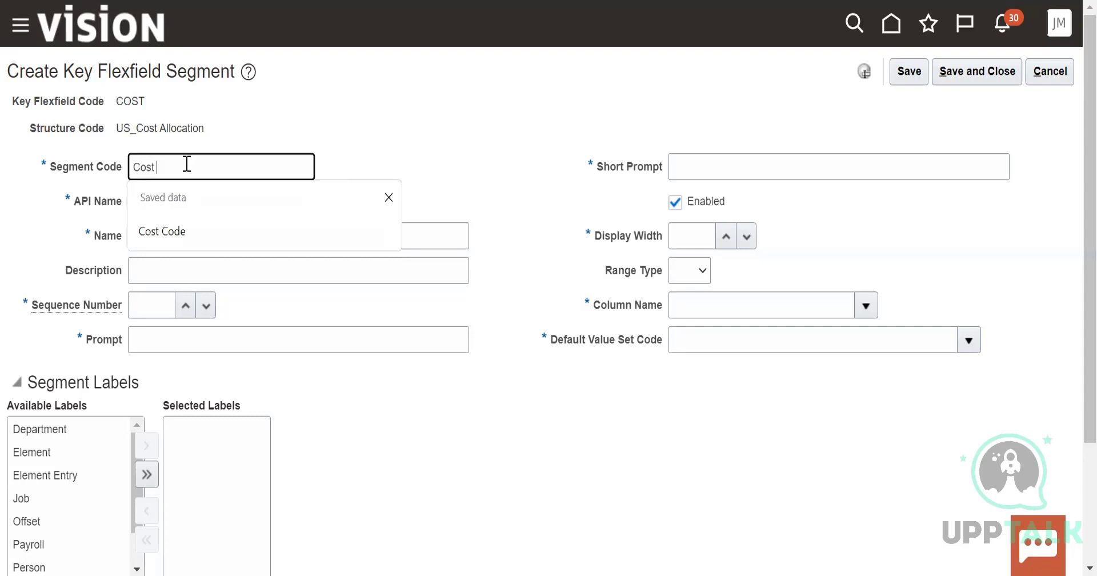
pyautogui.press('BackSpace')
pyautogui.press('BackSpace')
pyautogui.press('BackSpace')
pyautogui.press('BackSpace')
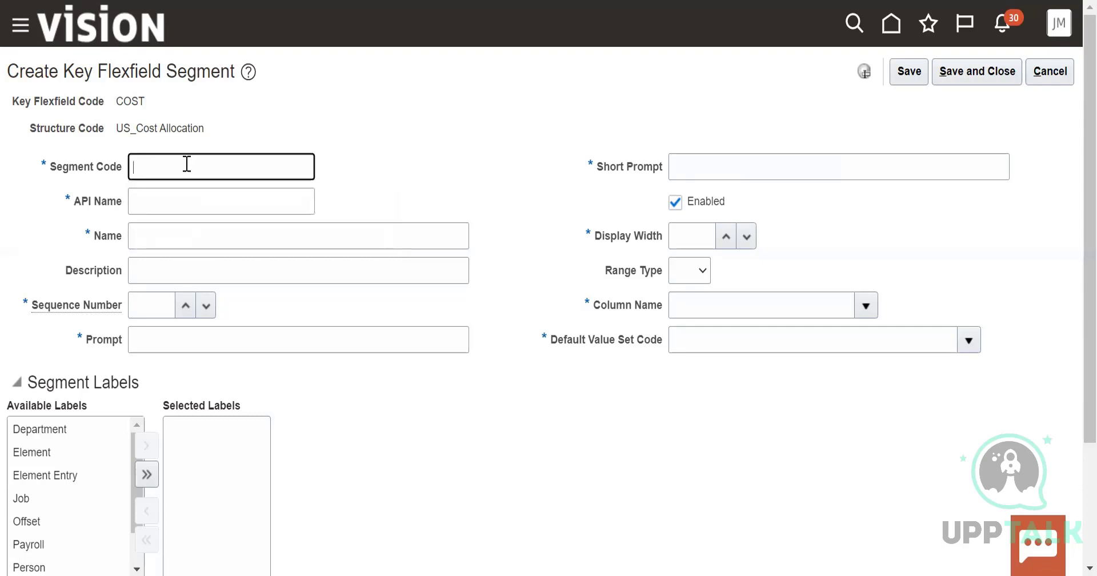
pyautogui.write('Clos')
pyautogui.press('BackSpace')
pyautogui.press('BackSpace')
pyautogui.write('Cos')
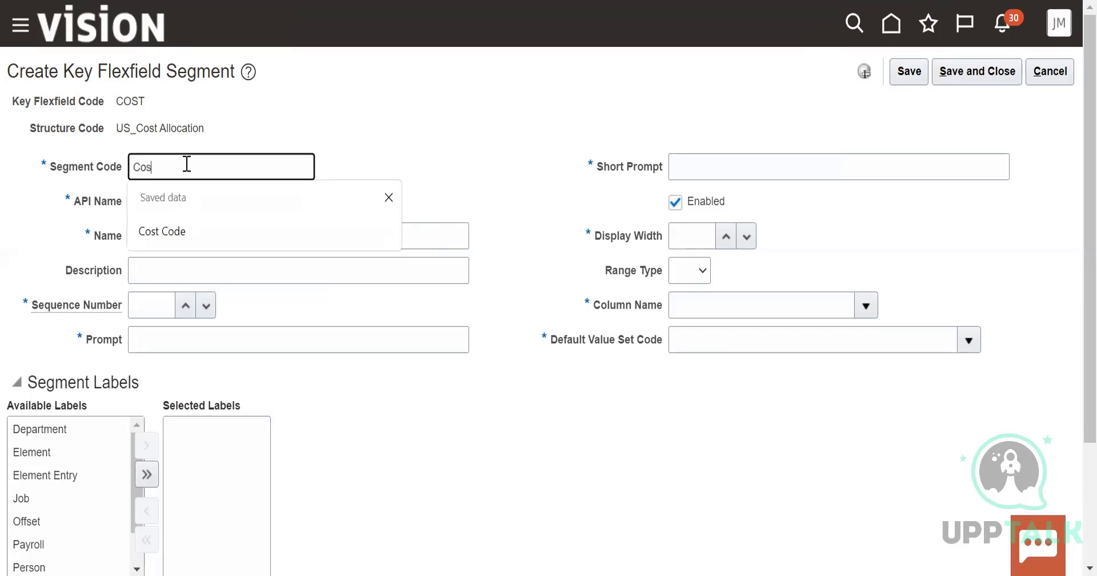
pyautogui.write('t name')
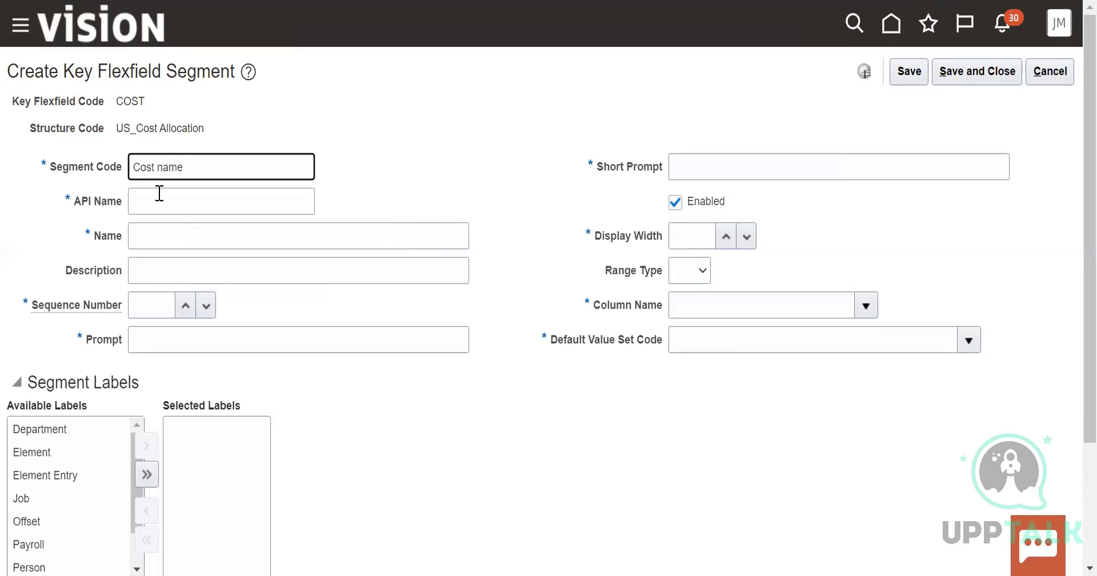
pyautogui.click(158, 194)
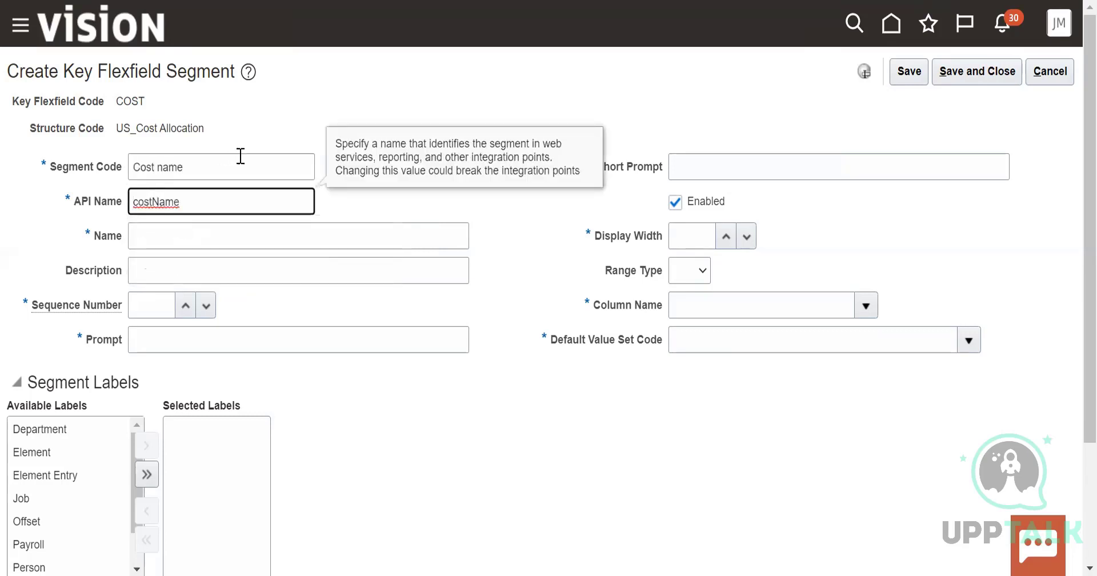
# Enter the segment name "Cost Name" and the short prompt "Cost name"
pyautogui.click(211, 232)
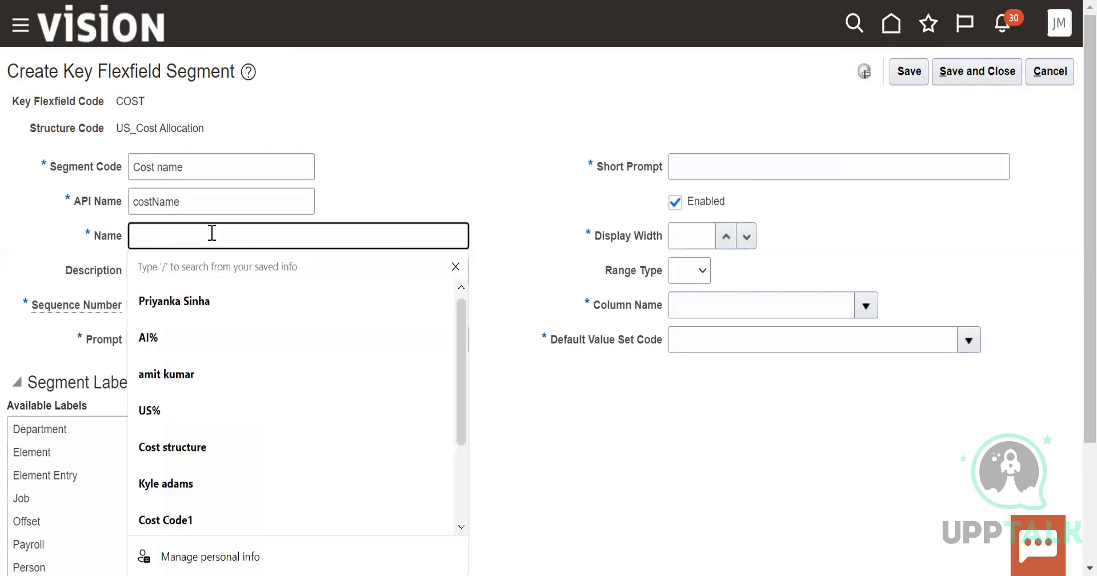
pyautogui.write('Cost Name')
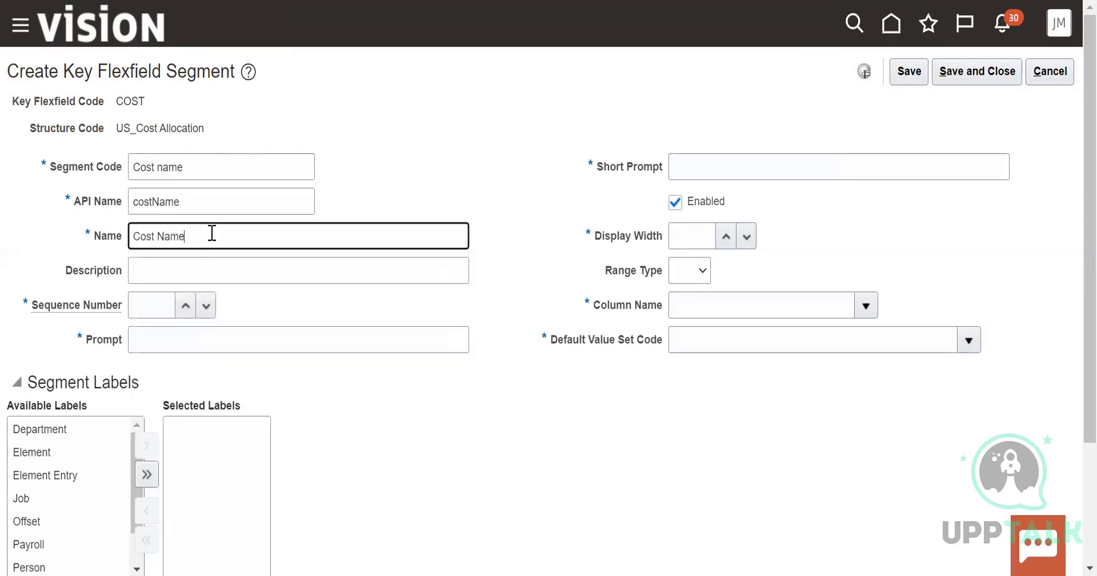
pyautogui.click(725, 167)
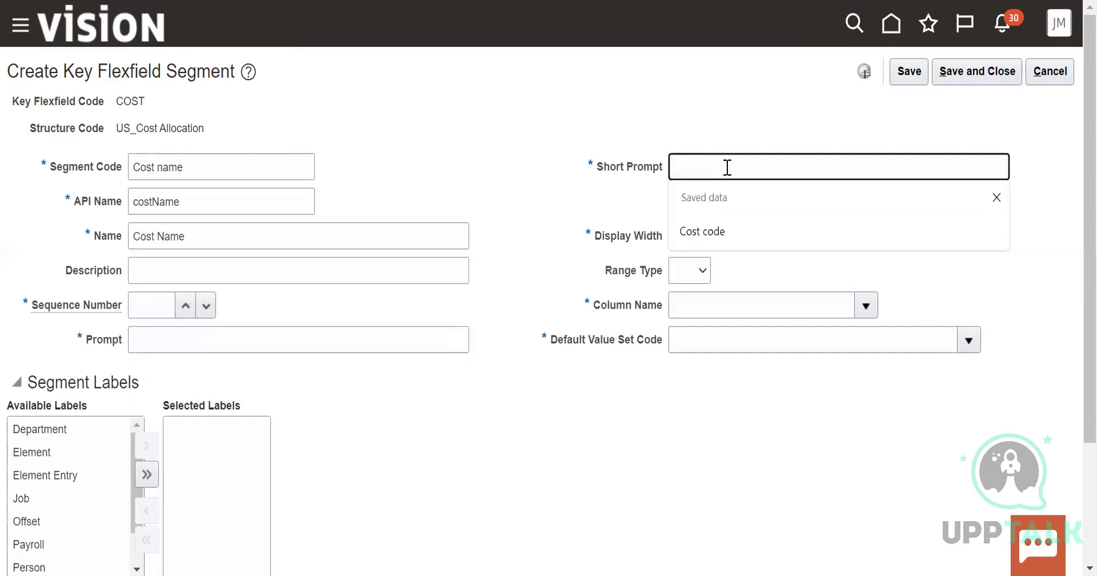
pyautogui.write('Cost name')
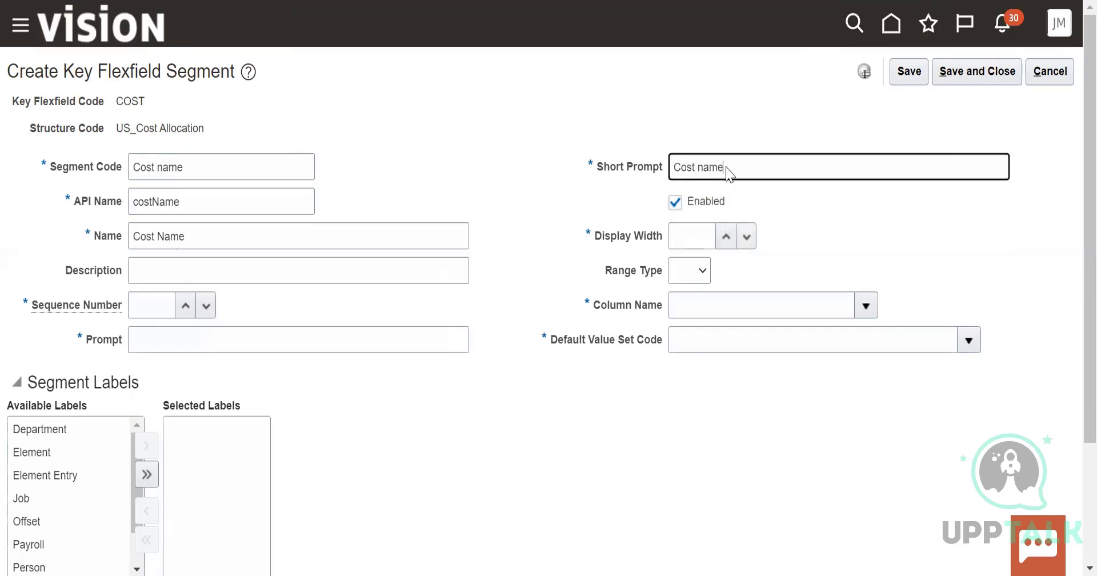
# Give the segment display width 5, range type High, column SEGMENT1 and default value set code "30 Characters"
pyautogui.click(730, 235)
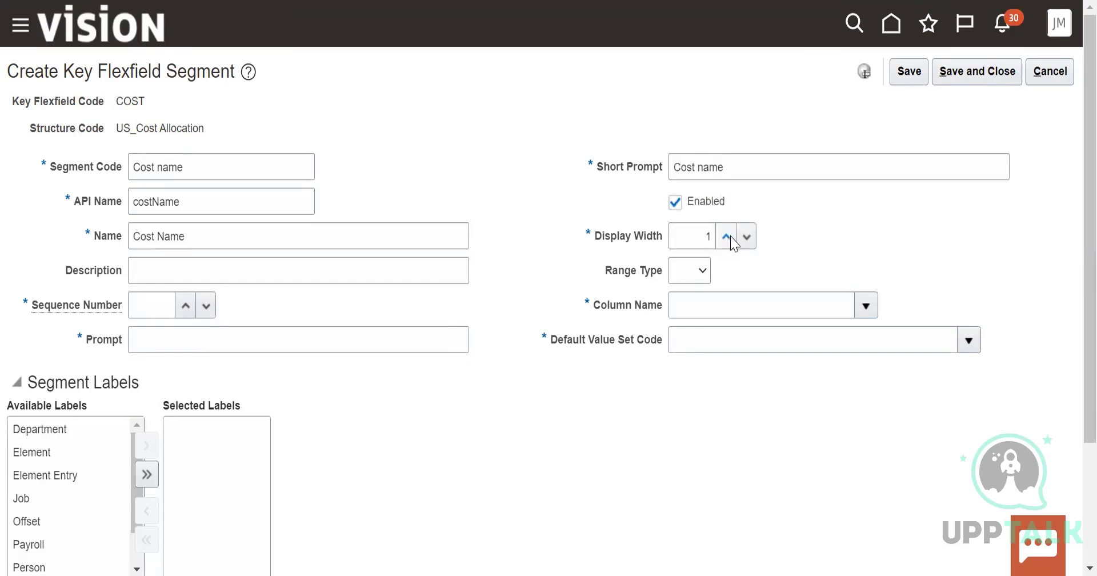
pyautogui.click(732, 240)
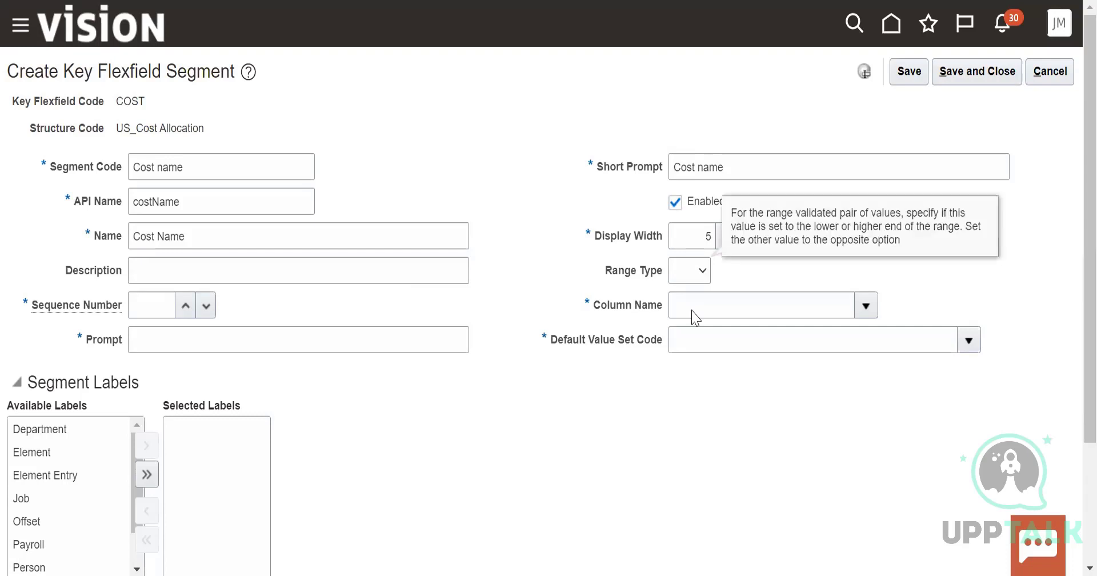
pyautogui.click(719, 309)
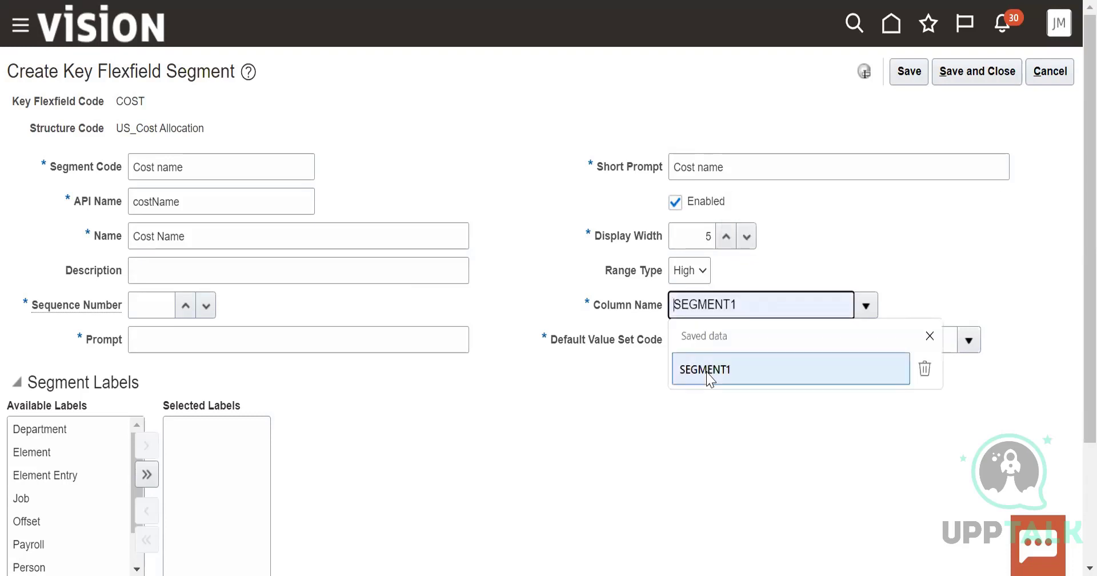
pyautogui.click(708, 370)
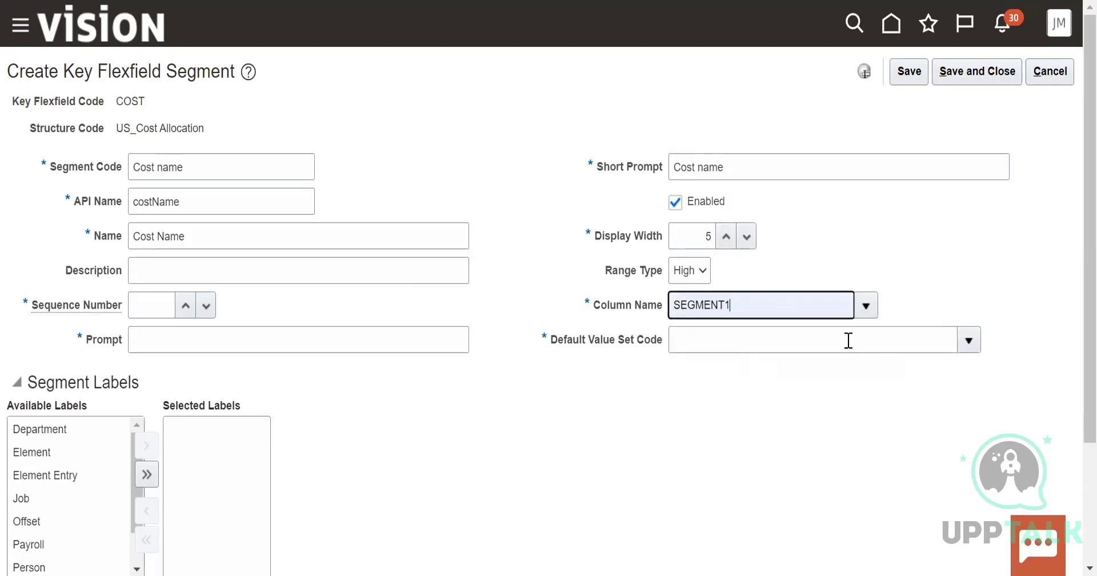
pyautogui.click(969, 340)
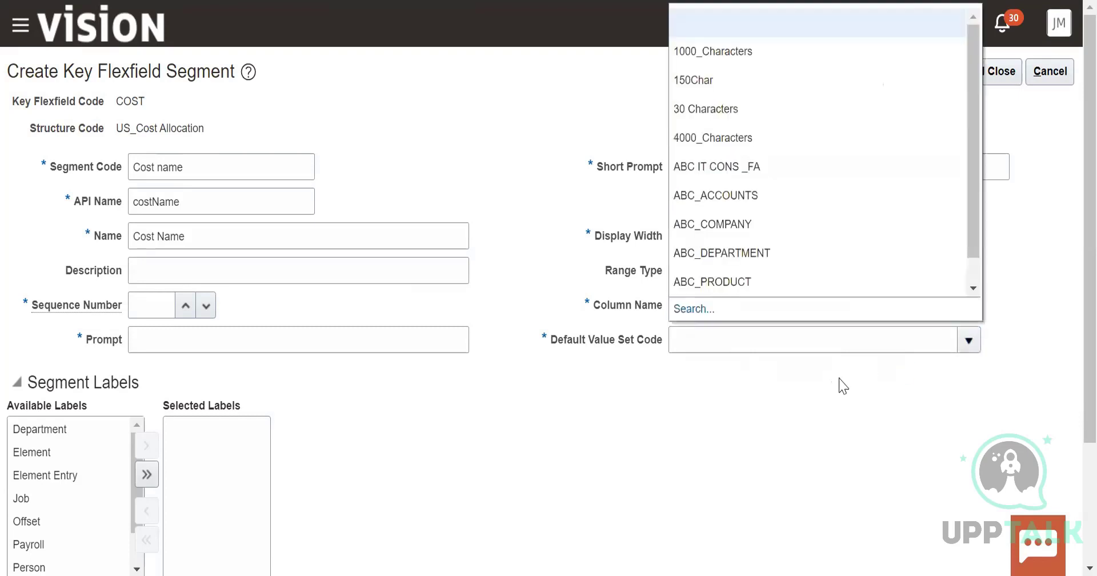
pyautogui.click(705, 109)
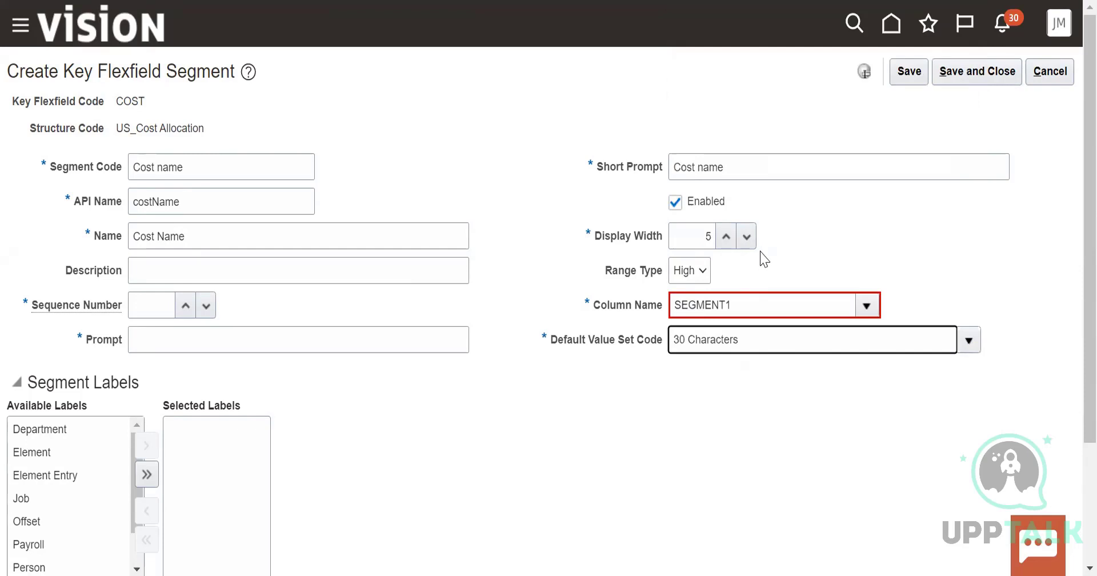
# Set the sequence number of the Cost Name segment to 2
pyautogui.click(185, 305)
pyautogui.click(185, 305)
pyautogui.click(186, 306)
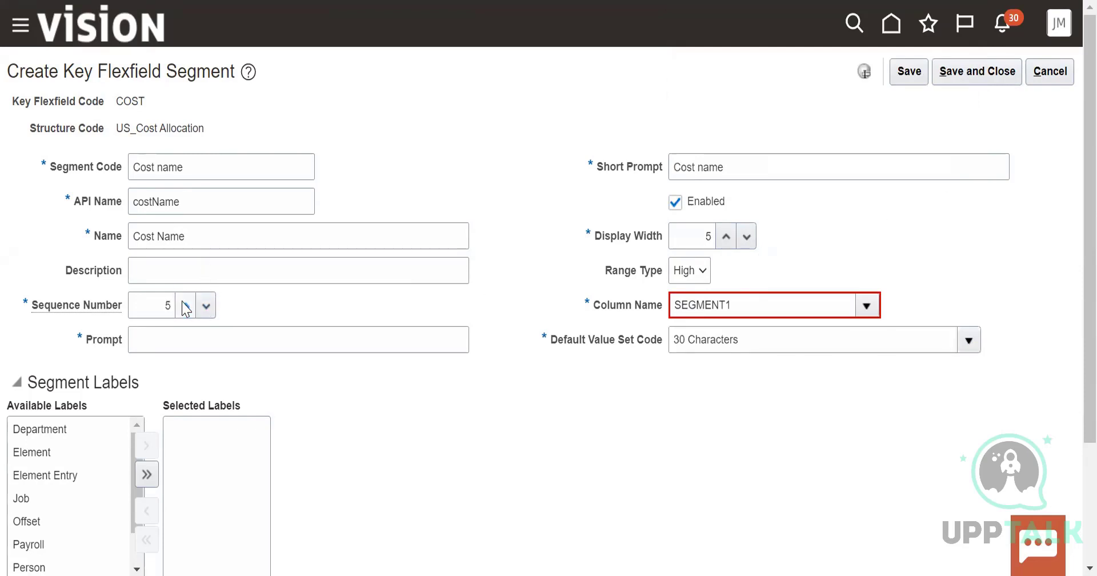
pyautogui.click(206, 306)
pyautogui.click(207, 306)
pyautogui.click(207, 306)
pyautogui.click(206, 305)
pyautogui.click(186, 306)
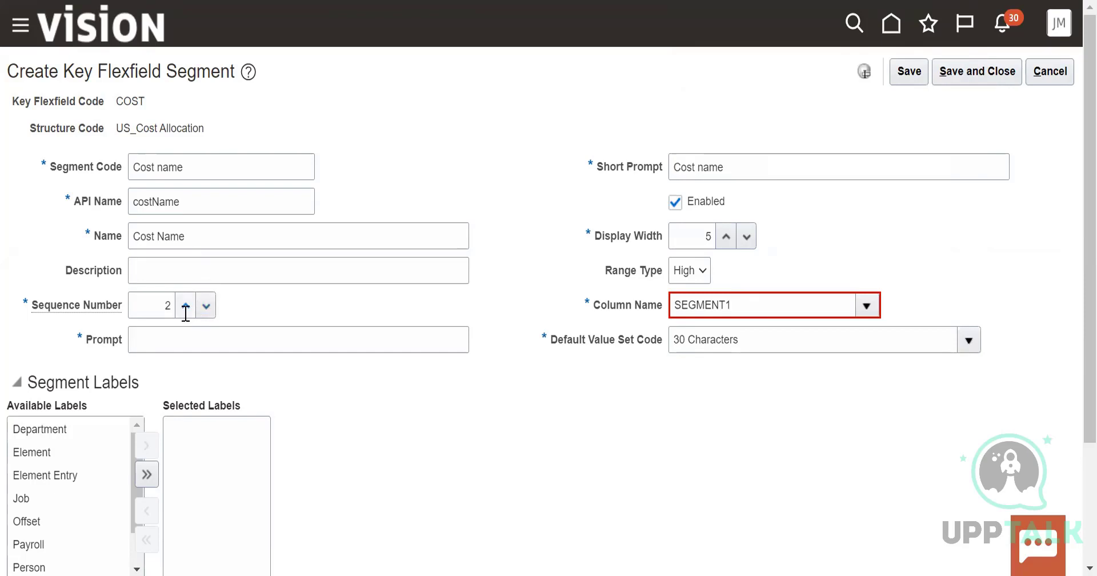
# Enter "Cost Name" as the segment's prompt
pyautogui.click(148, 333)
pyautogui.write('Cost')
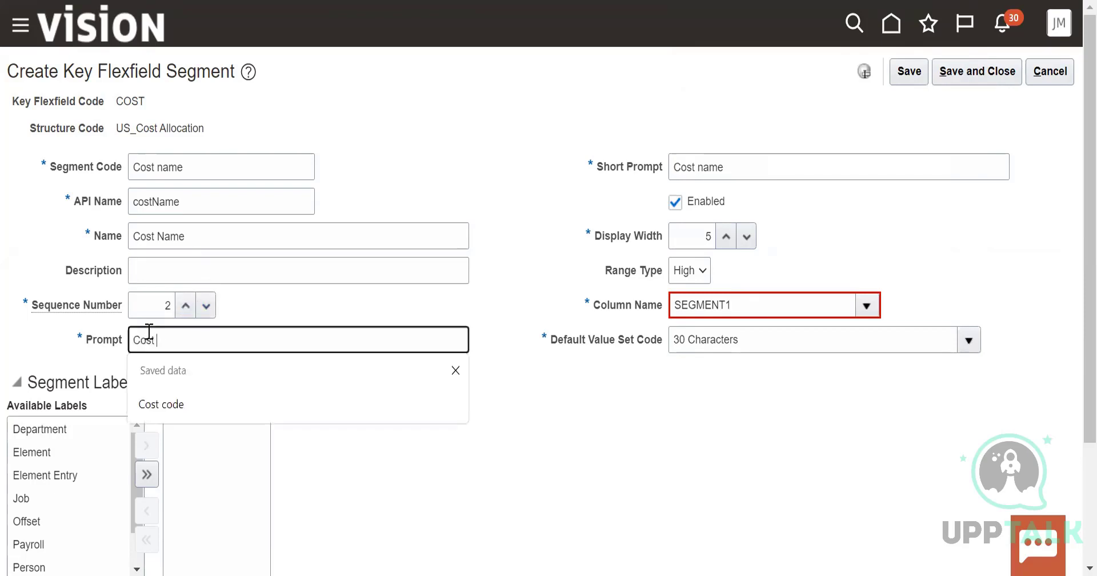
pyautogui.write(' NBA m')
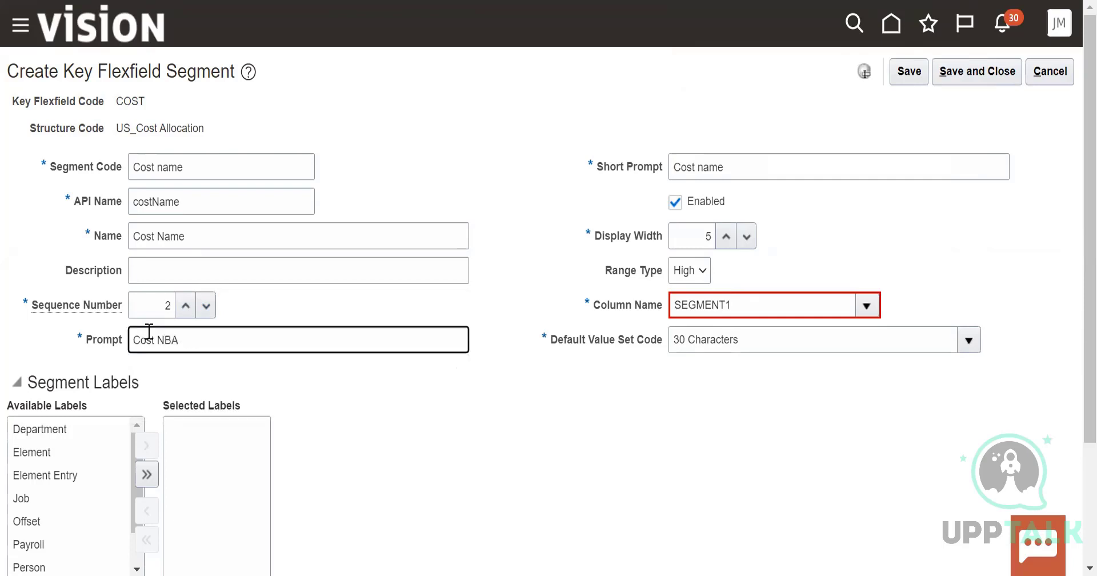
pyautogui.press('BackSpace')
pyautogui.press('BackSpace')
pyautogui.write('ame')
# Change the segment's column to SEGMENT2, and save and close both the segment and the US_Cost Allocation structure
pyautogui.click(867, 306)
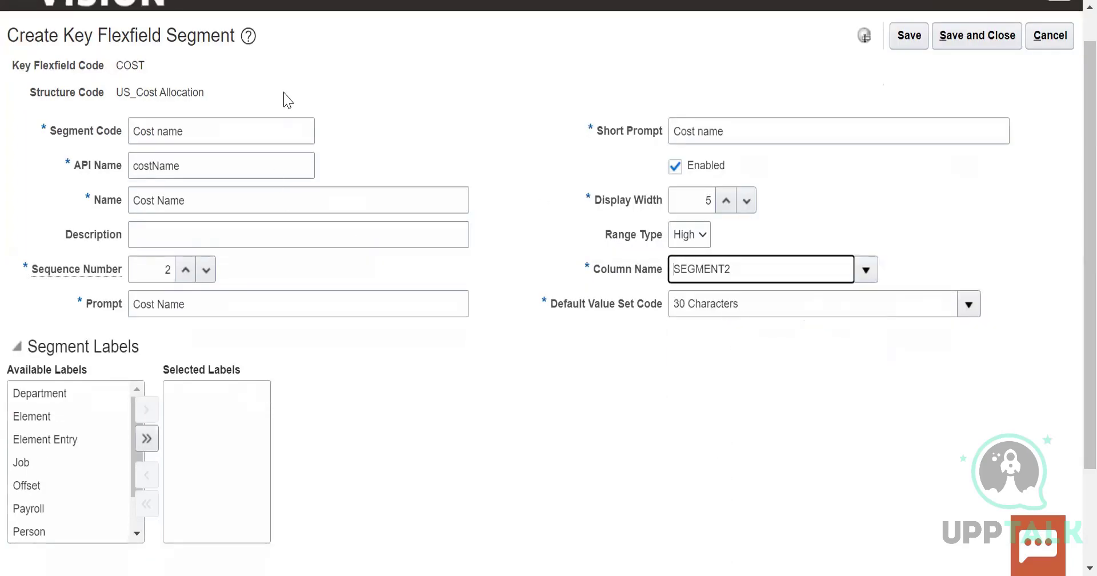
pyautogui.scroll(1, 283, 100)
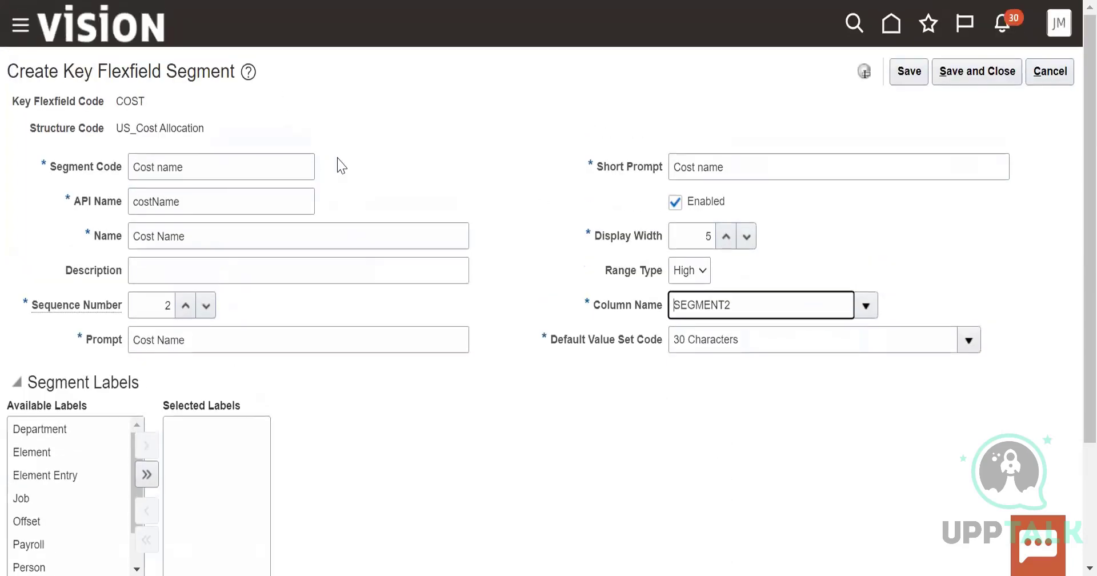
pyautogui.click(965, 80)
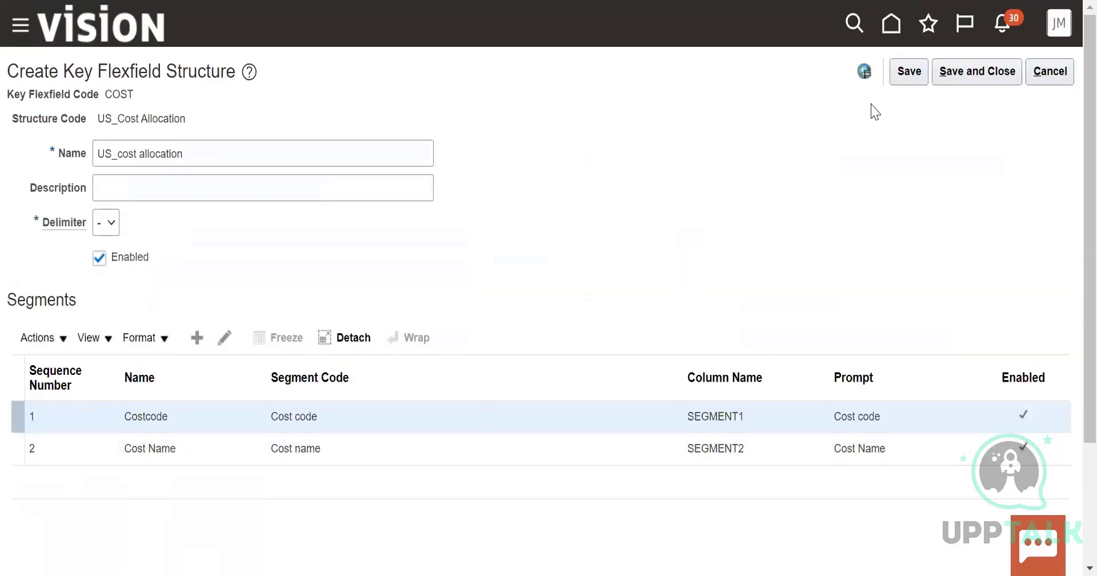
pyautogui.click(986, 70)
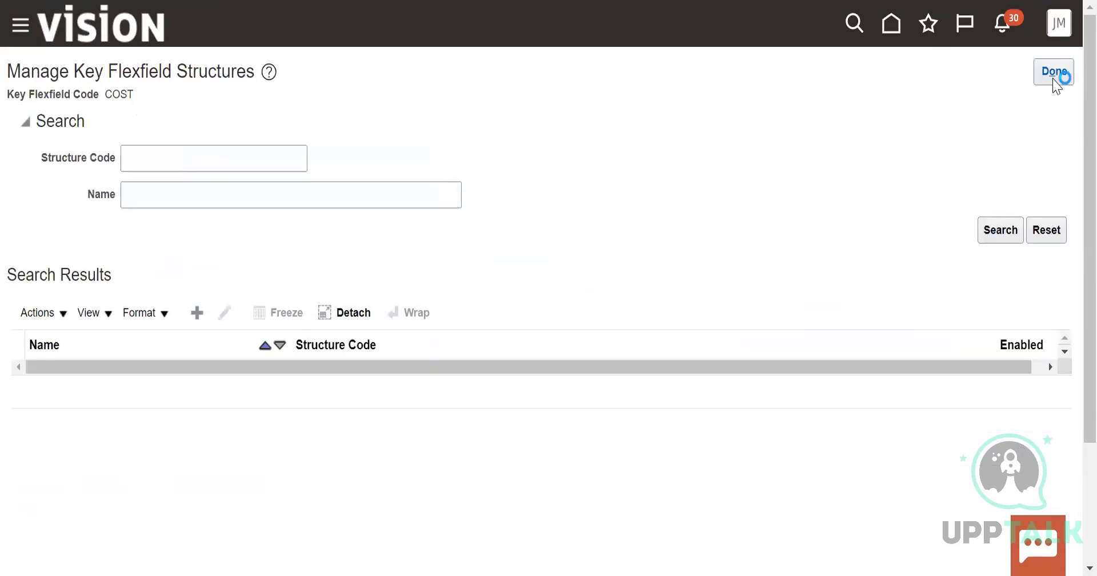
pyautogui.click(1052, 75)
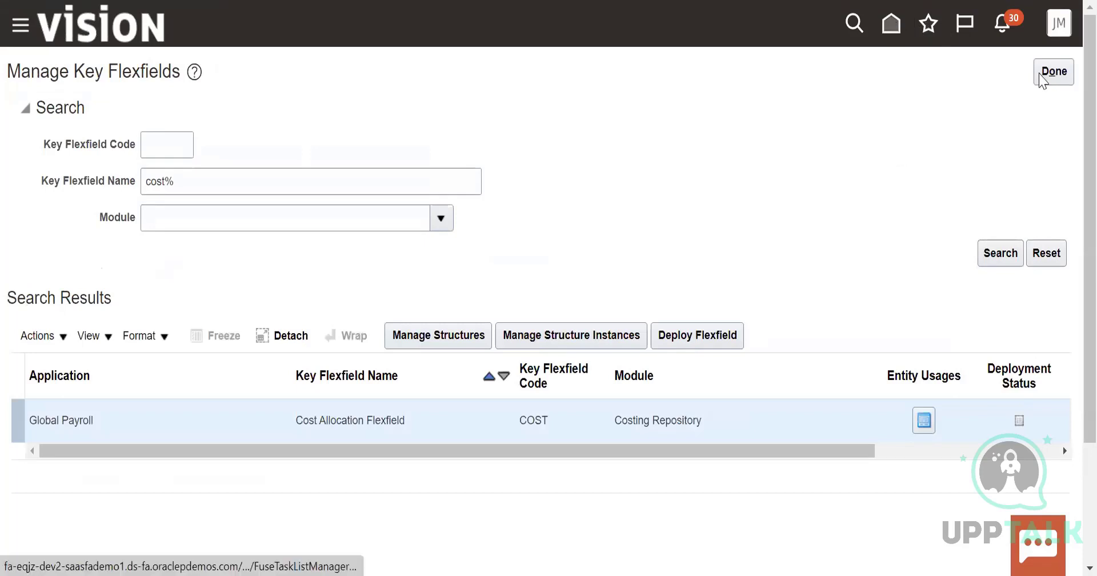
# View the structure instances page of the Cost Allocation Flexfield, return, and try to deploy the flexfield
pyautogui.click(544, 343)
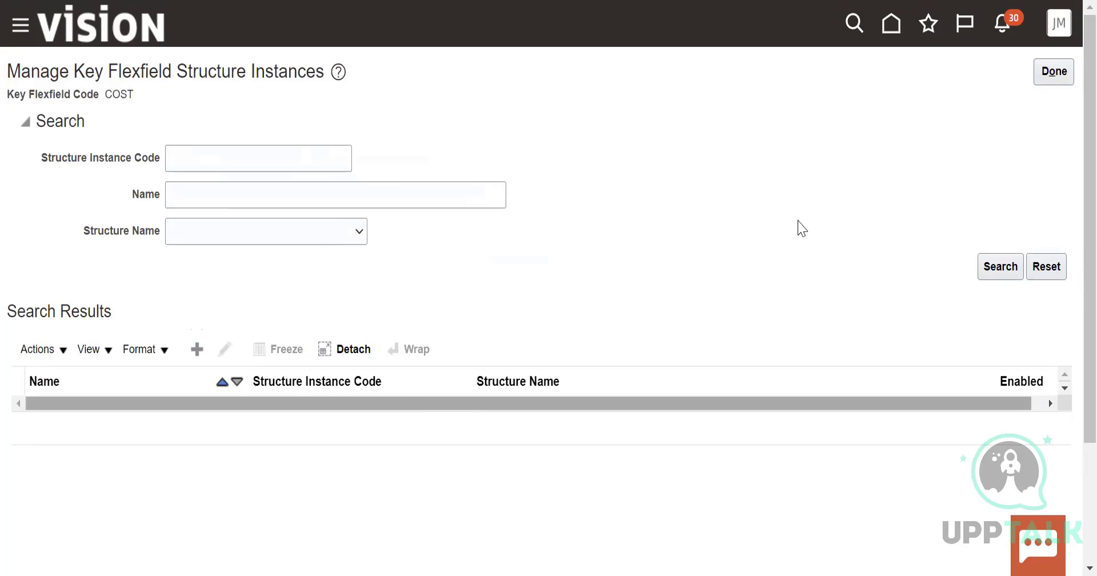
pyautogui.click(1068, 68)
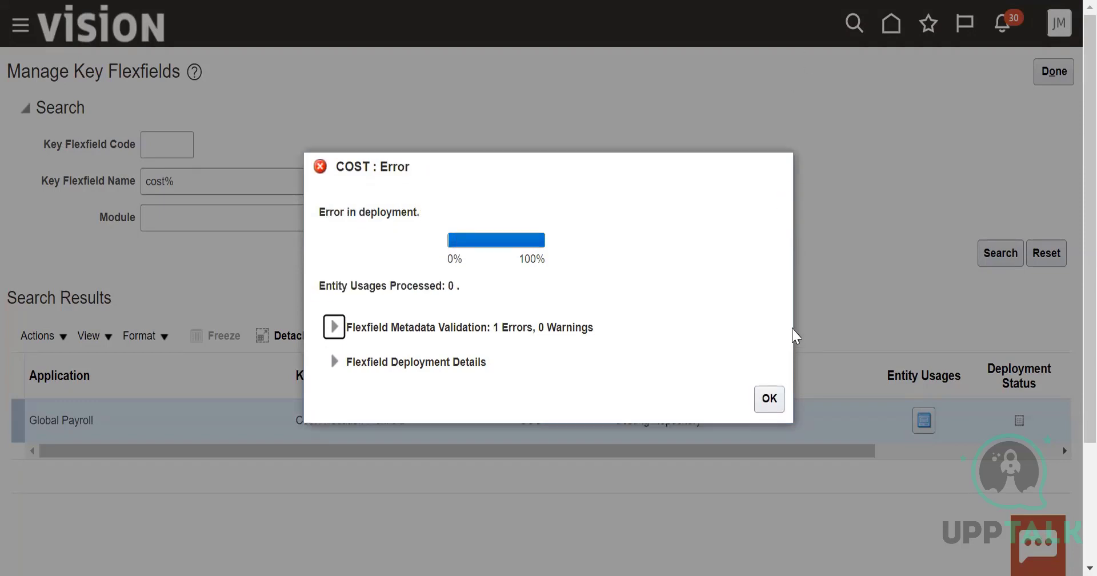
pyautogui.click(769, 398)
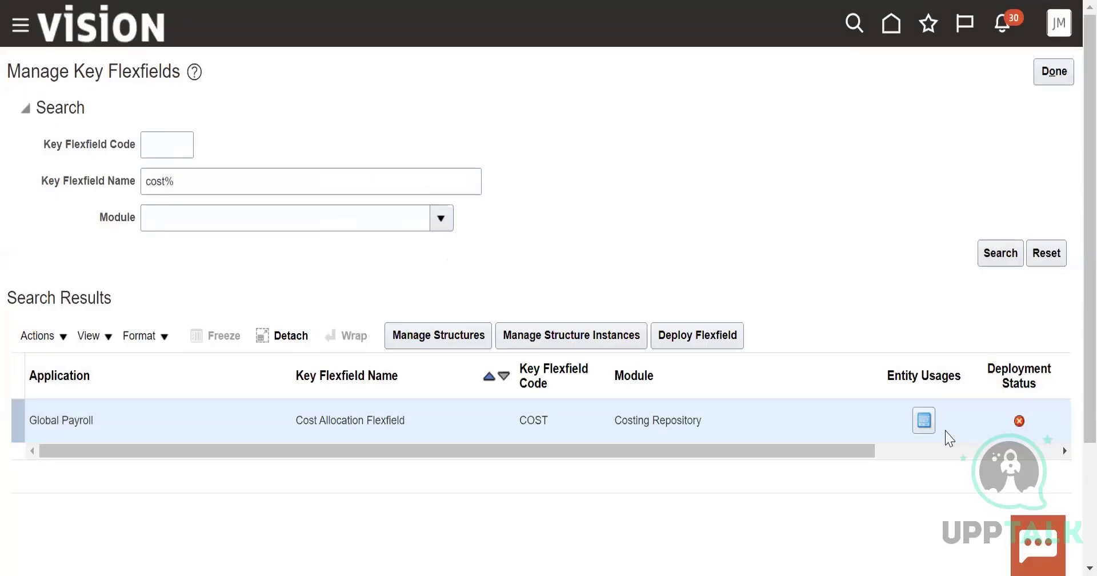
# Examine the table names in the Cost Allocation Flexfield's entity usages and close the list
pyautogui.click(927, 422)
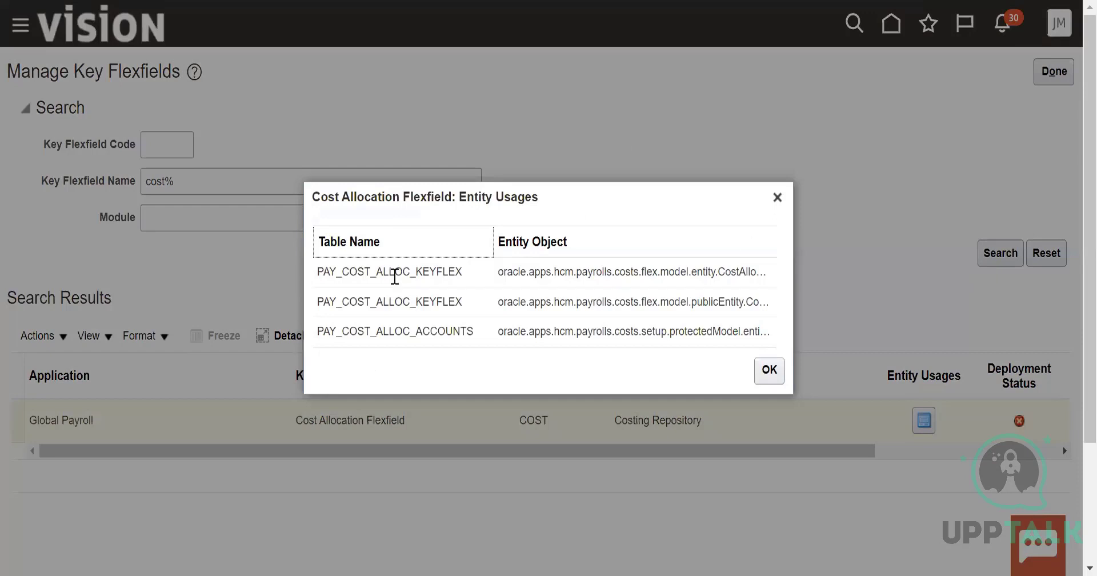
pyautogui.moveTo(349, 273); pyautogui.dragTo(501, 269)
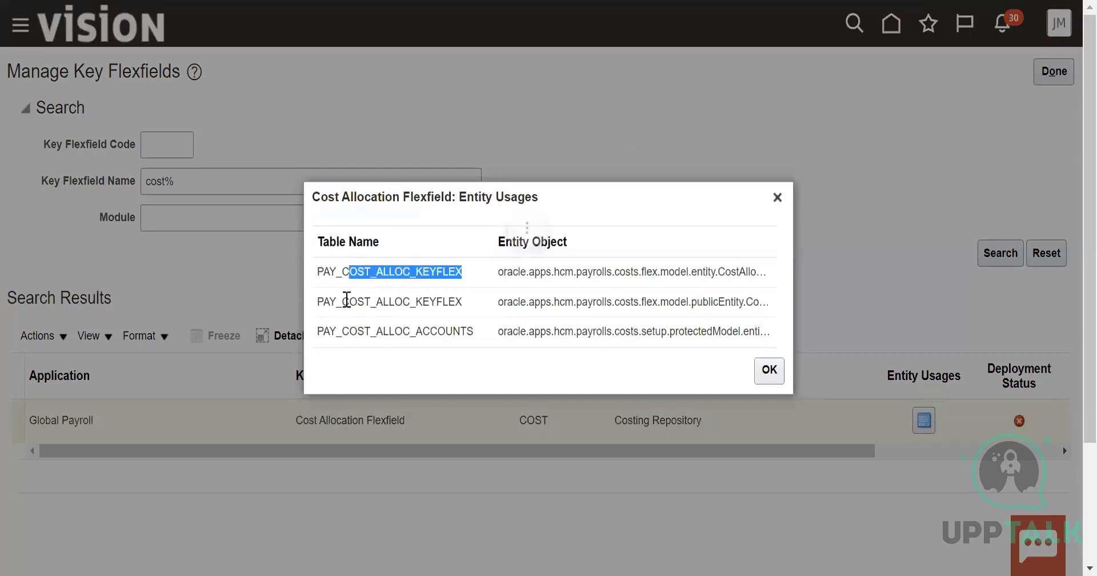
pyautogui.moveTo(347, 300); pyautogui.dragTo(474, 301)
pyautogui.moveTo(364, 333); pyautogui.dragTo(475, 333)
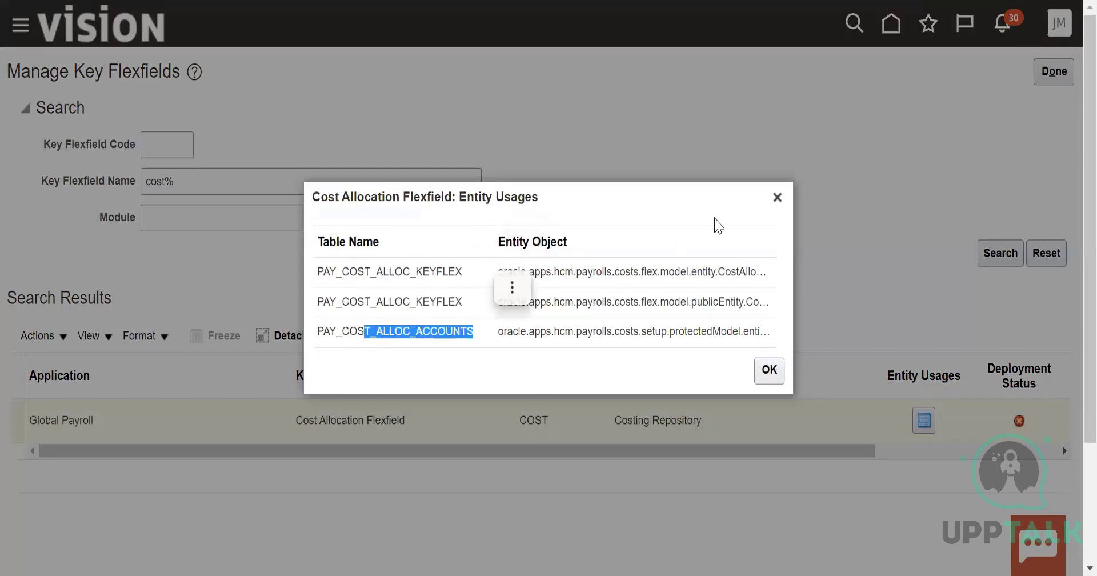
pyautogui.click(777, 198)
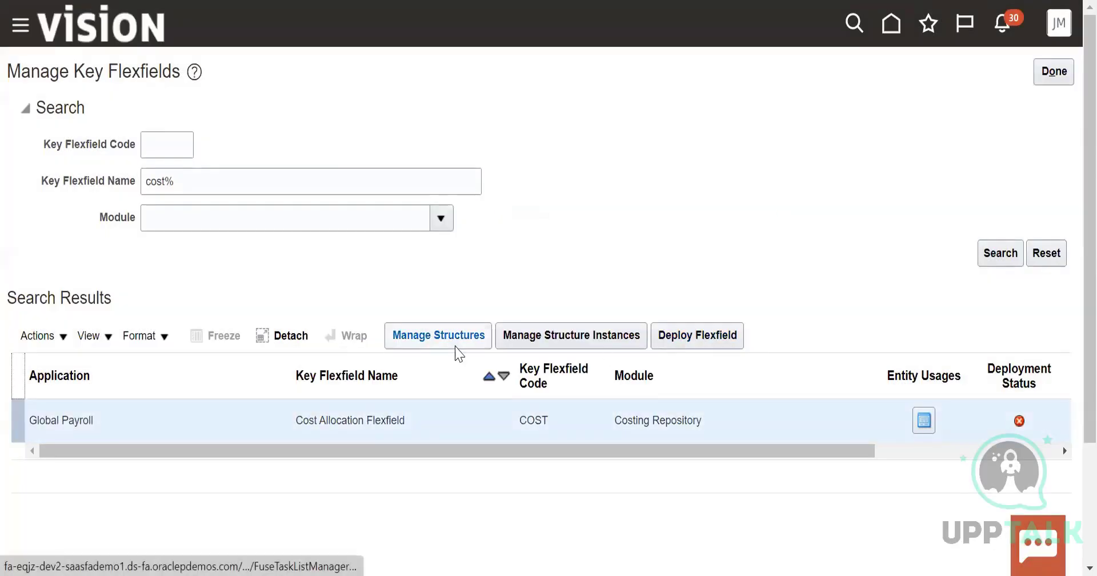
# View the structures management page of the Cost Allocation Flexfield and return to the key flexfield list
pyautogui.click(49, 336)
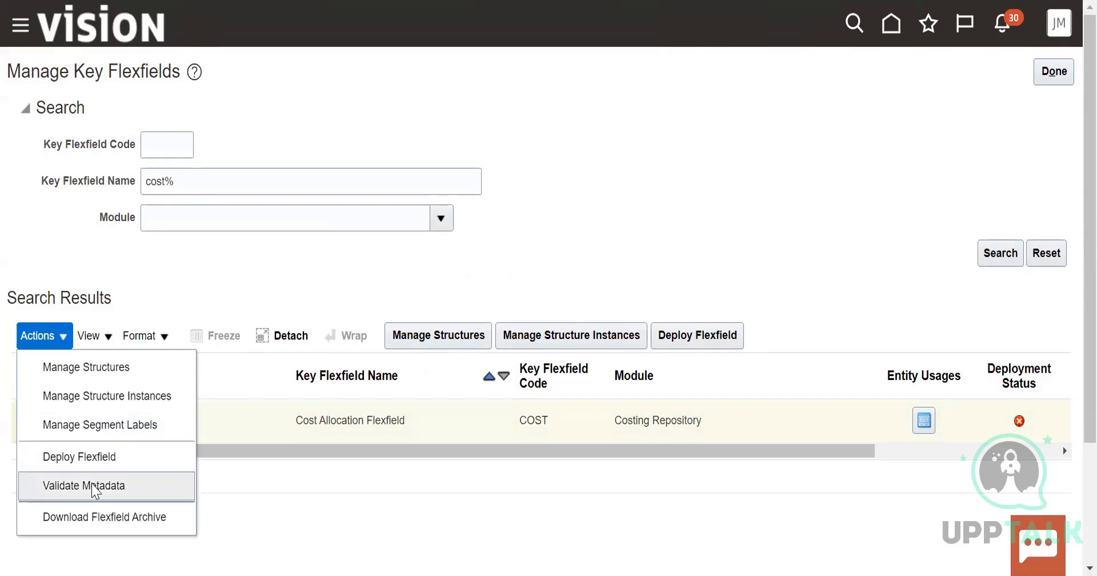
pyautogui.click(106, 366)
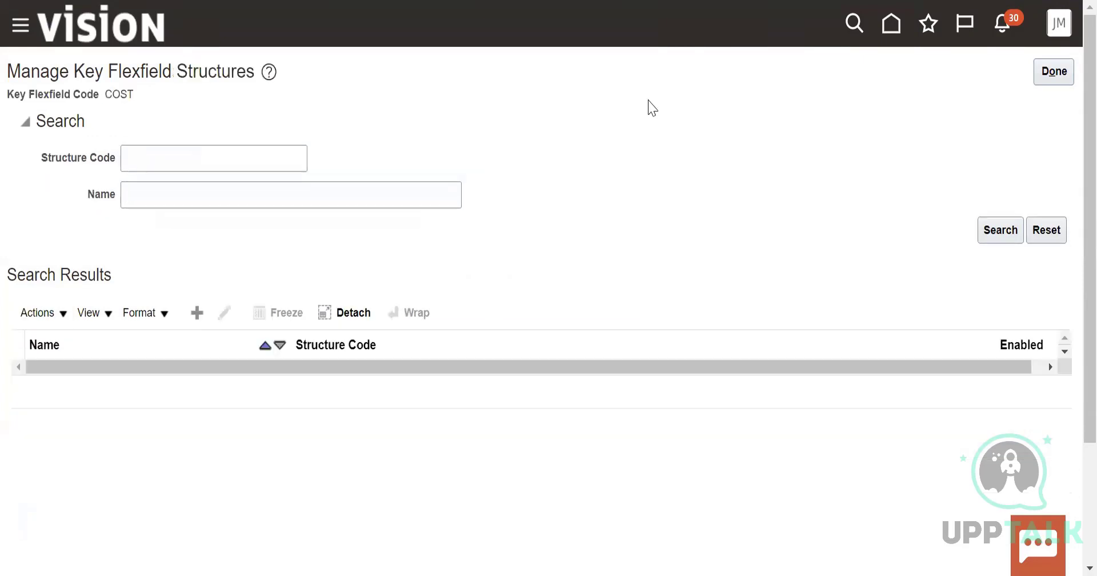
pyautogui.click(1068, 71)
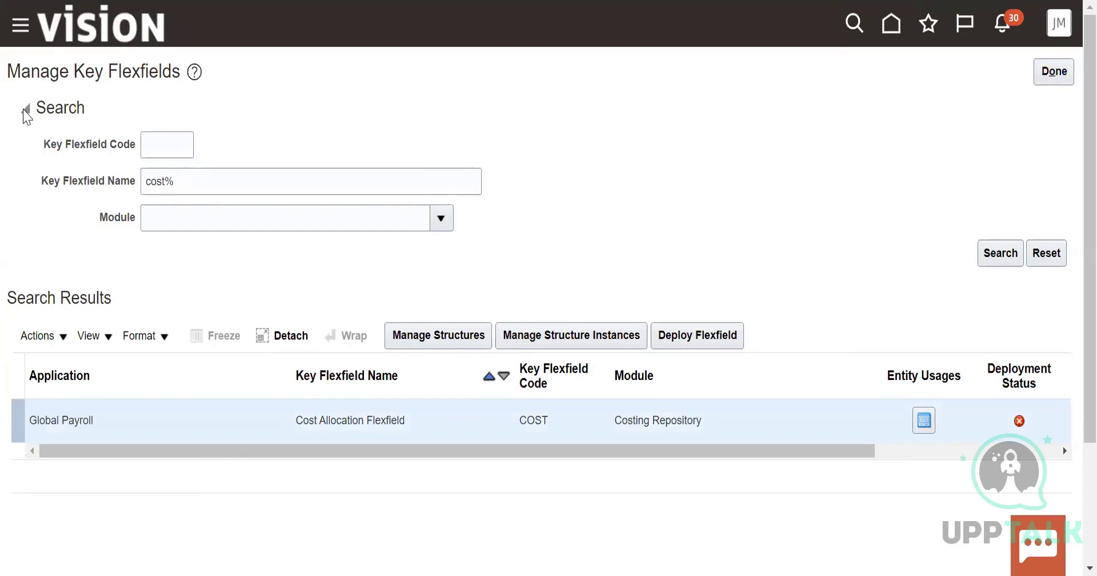
# Finish managing key flexfields and return to the implementation project's task list
pyautogui.click(1054, 72)
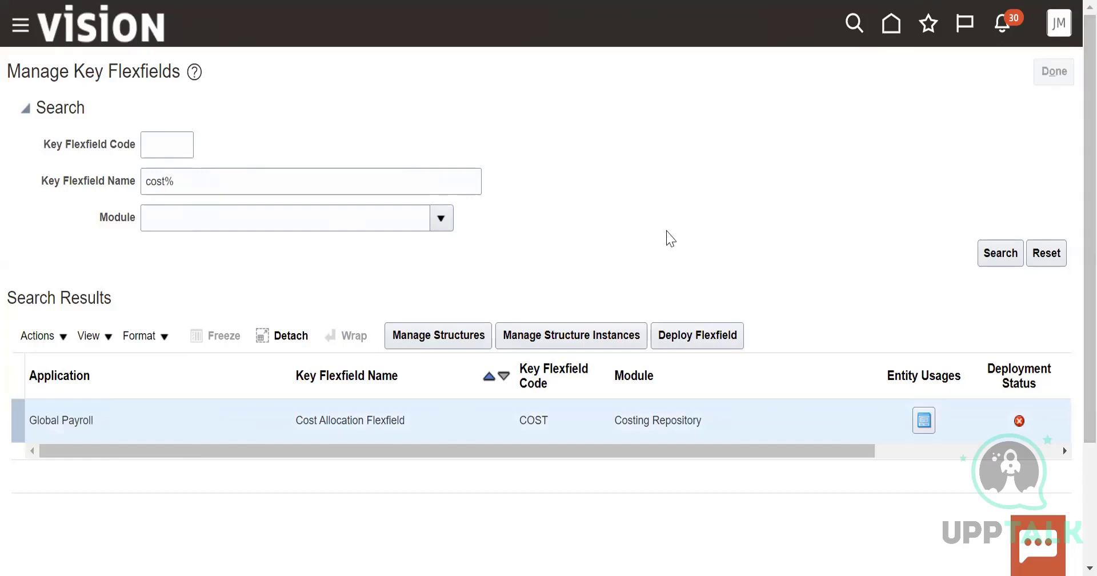
pyautogui.scroll(-3, 244, 389)
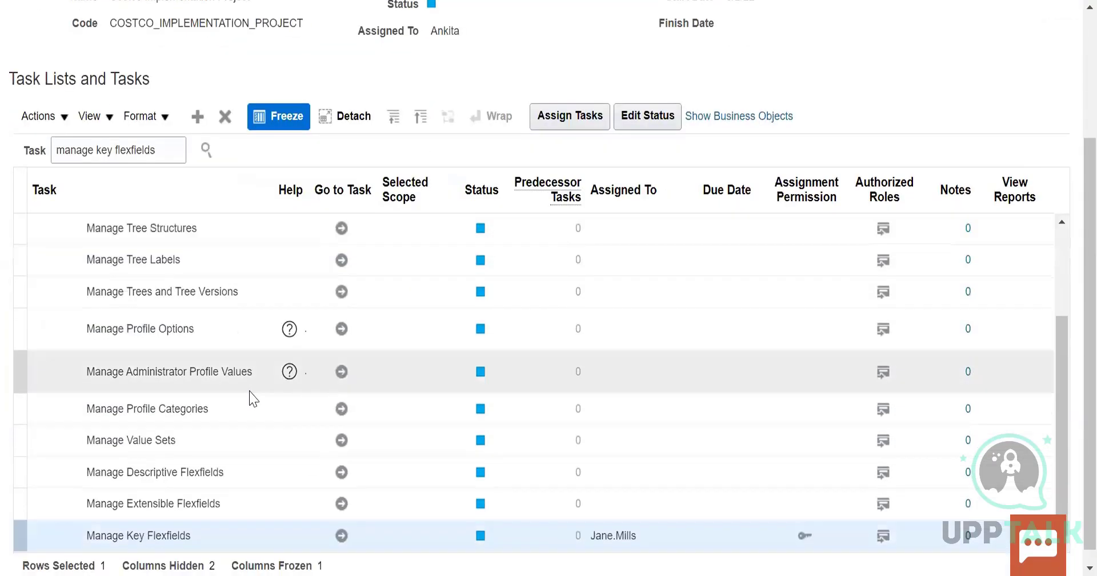
# Open the Manage Key Flexfields task and search for the key flexfield name "flexfields"
pyautogui.scroll(-1, 286, 472)
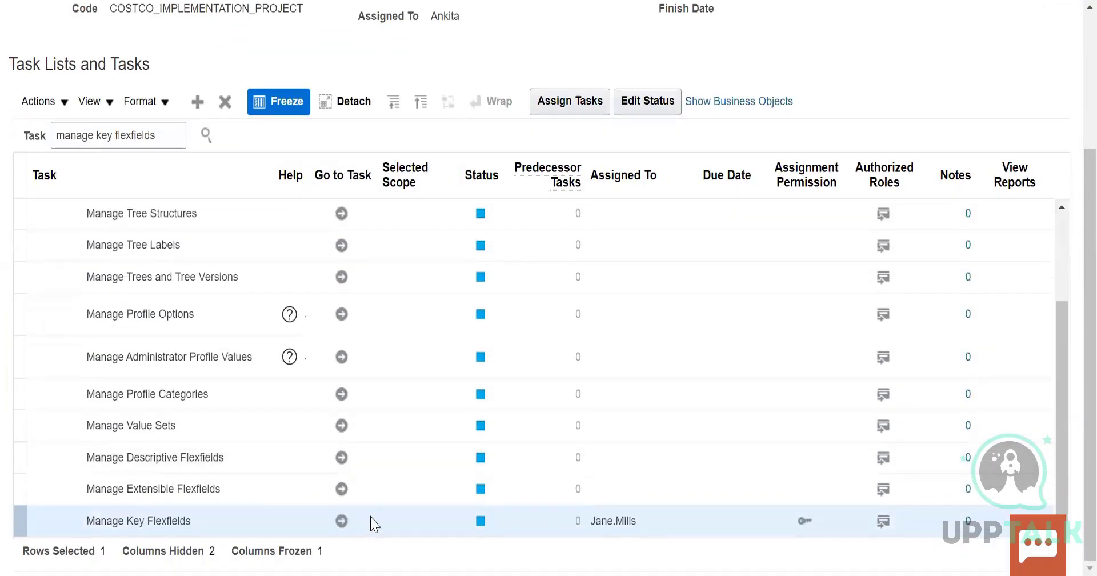
pyautogui.click(341, 521)
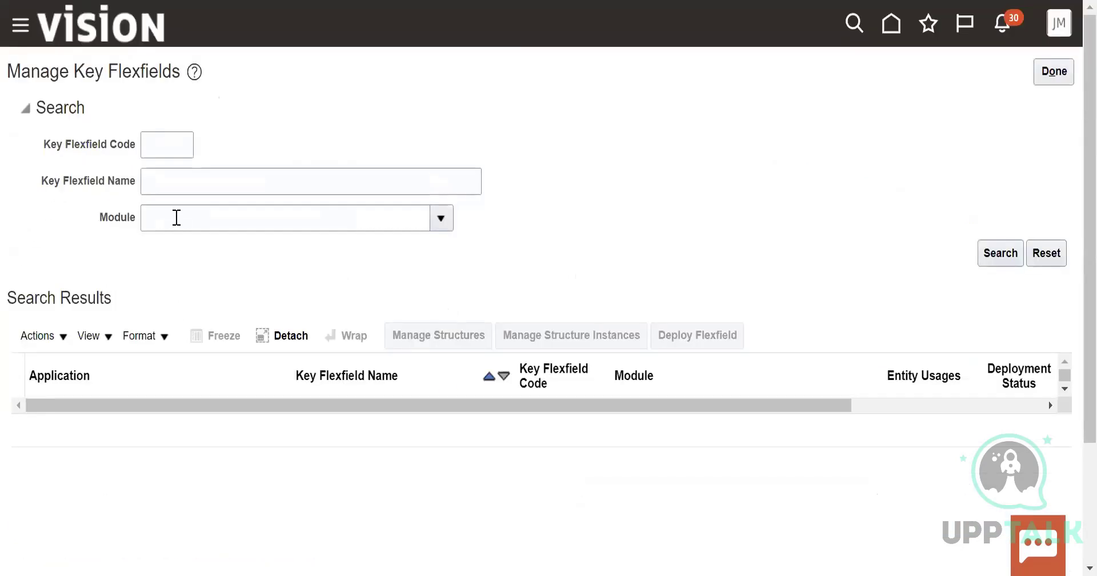
pyautogui.click(66, 341)
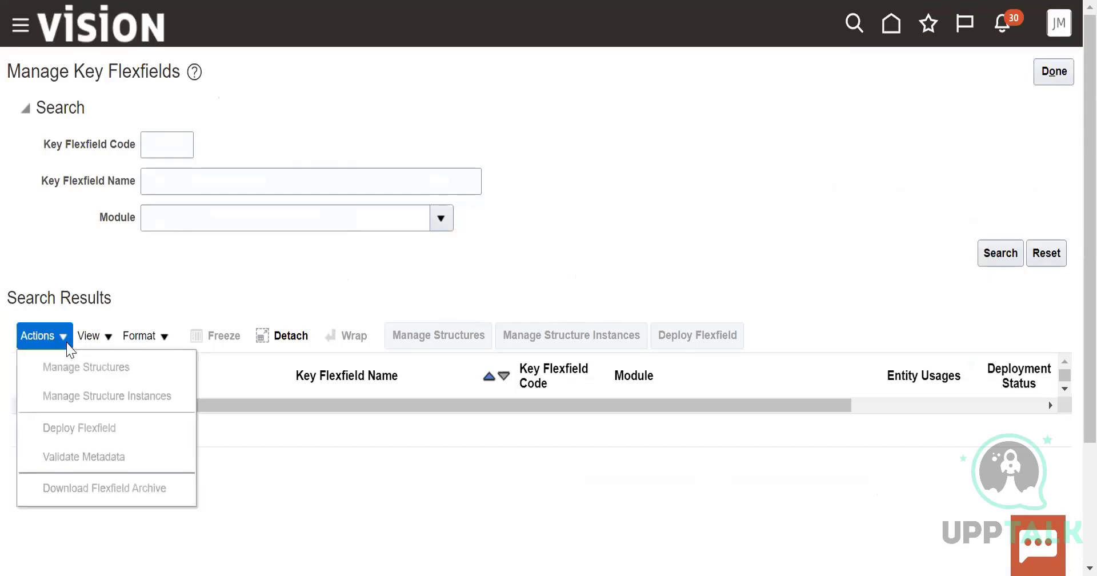
pyautogui.click(220, 179)
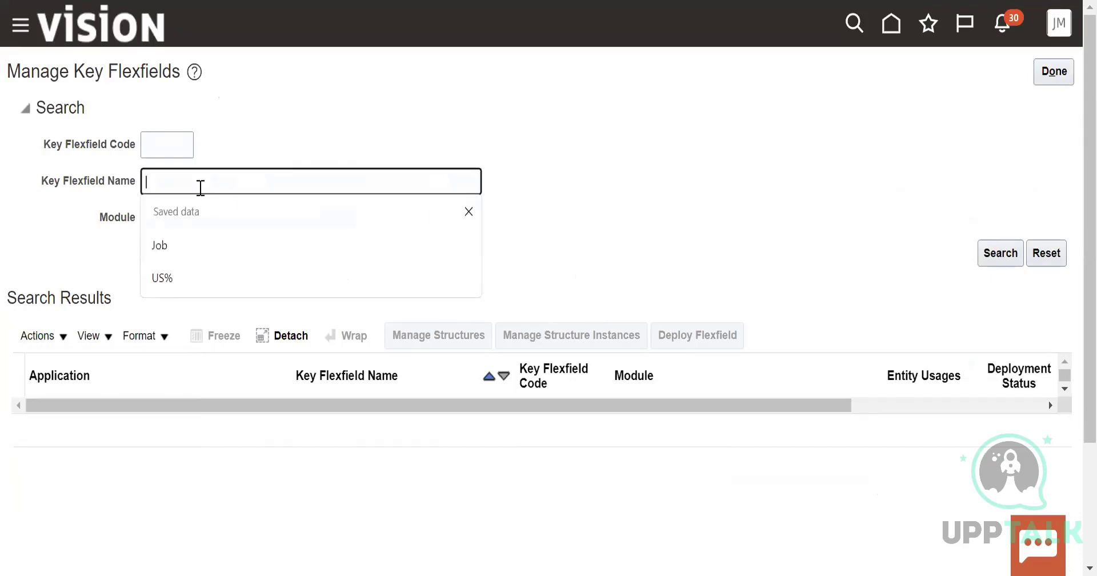
pyautogui.write('flexfi')
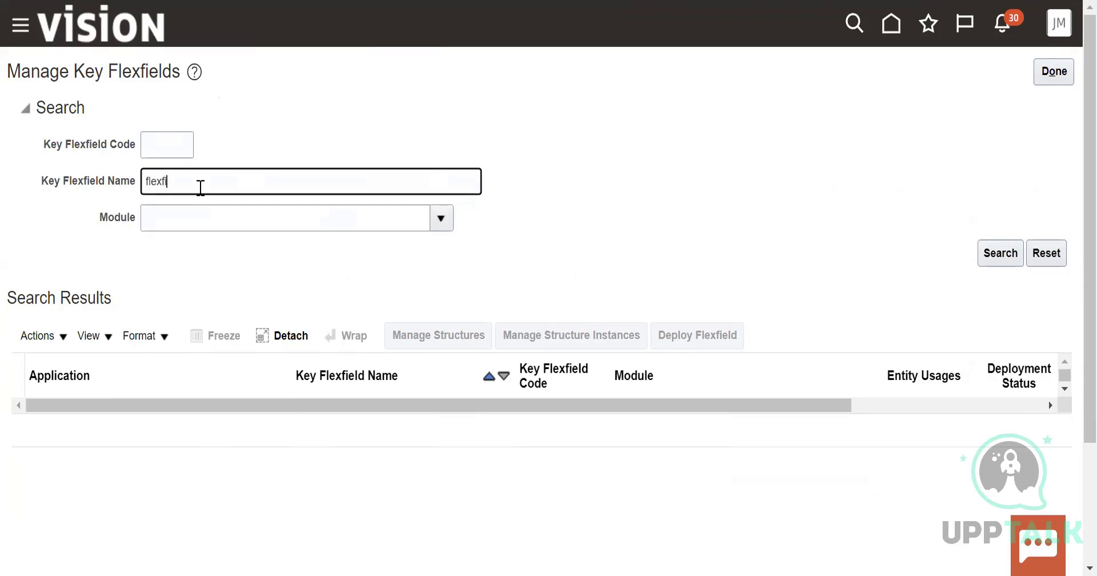
pyautogui.write('elds')
pyautogui.click(999, 257)
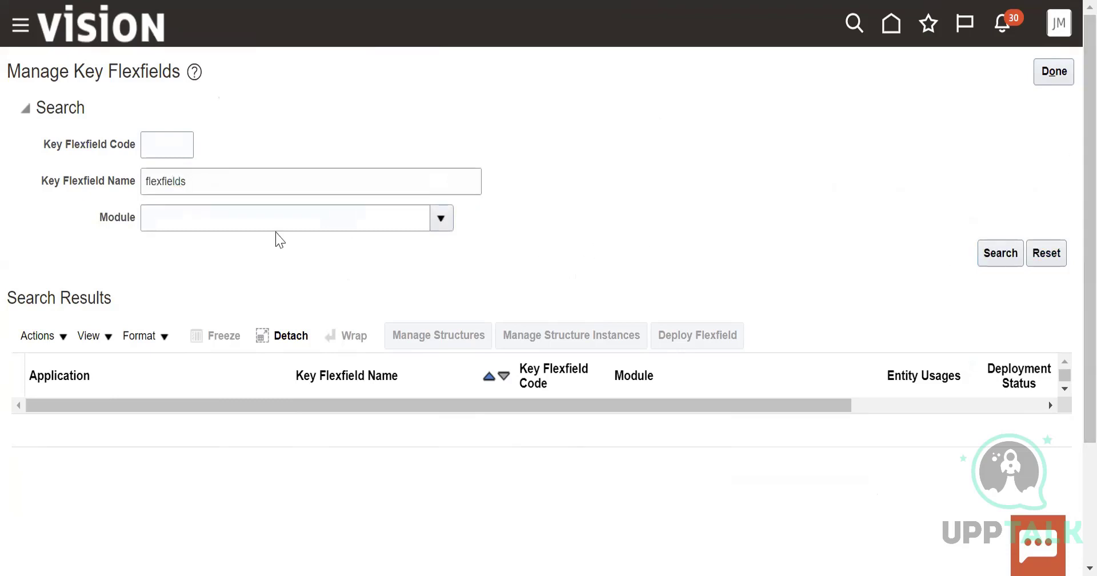
# Change the key flexfield name criterion to "flexfield" and search again
pyautogui.click(265, 182)
pyautogui.press('BackSpace')
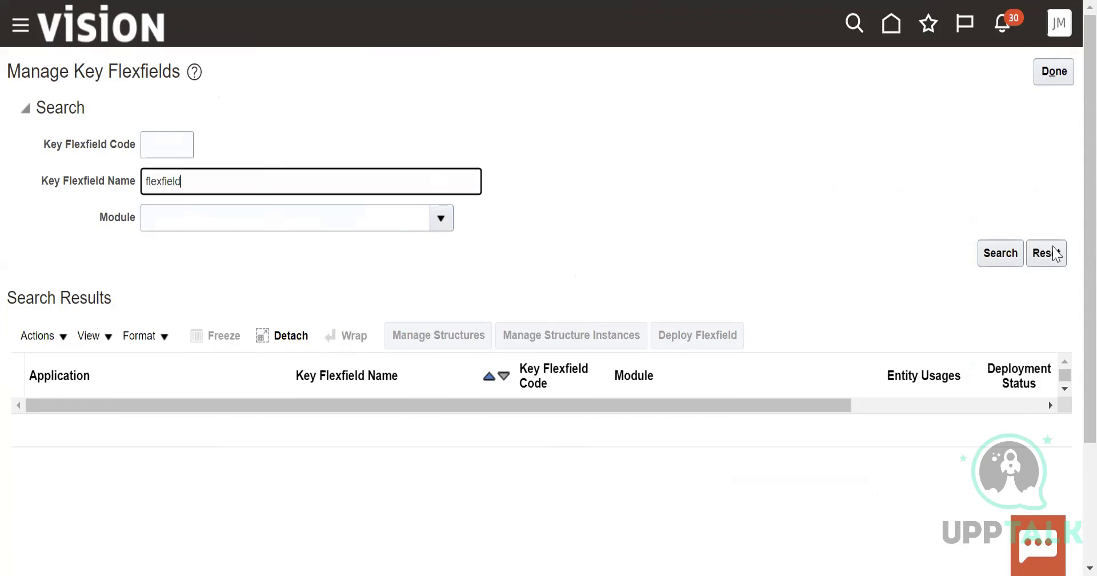
pyautogui.click(1005, 253)
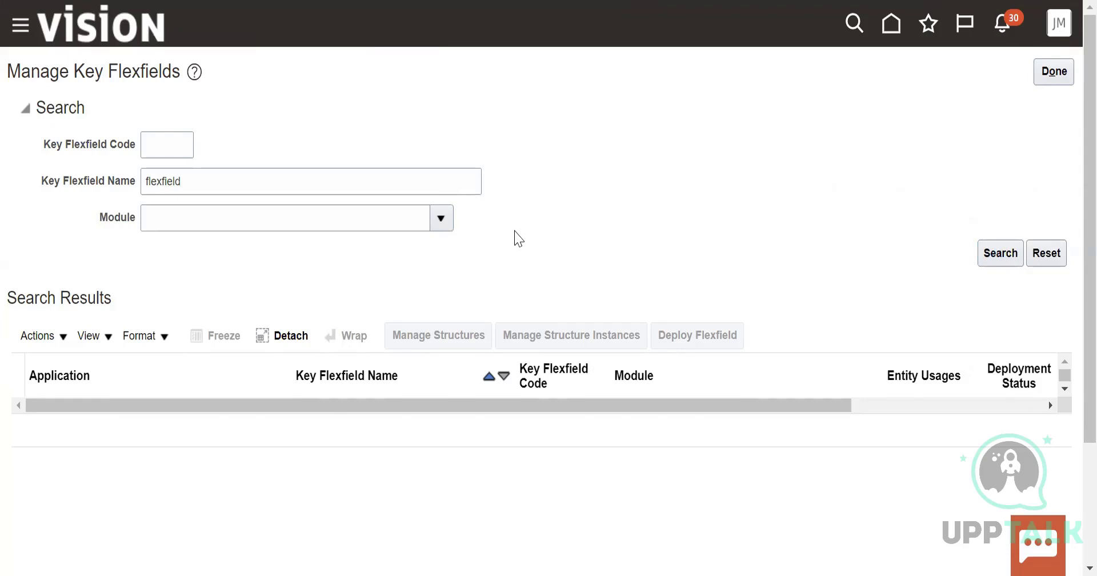
# Clear the key flexfield name criterion and return to the implementation project's task list
pyautogui.click(374, 179)
pyautogui.press('BackSpace')
pyautogui.press('BackSpace')
pyautogui.press('BackSpace')
pyautogui.press('BackSpace')
pyautogui.press('BackSpace')
pyautogui.press('BackSpace')
pyautogui.press('BackSpace')
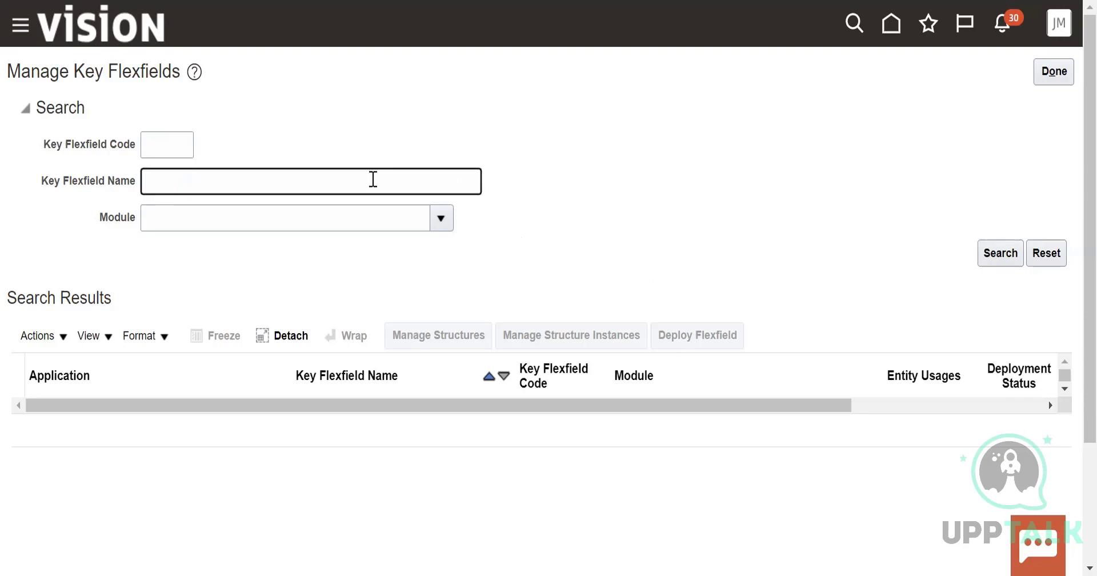
pyautogui.click(1065, 79)
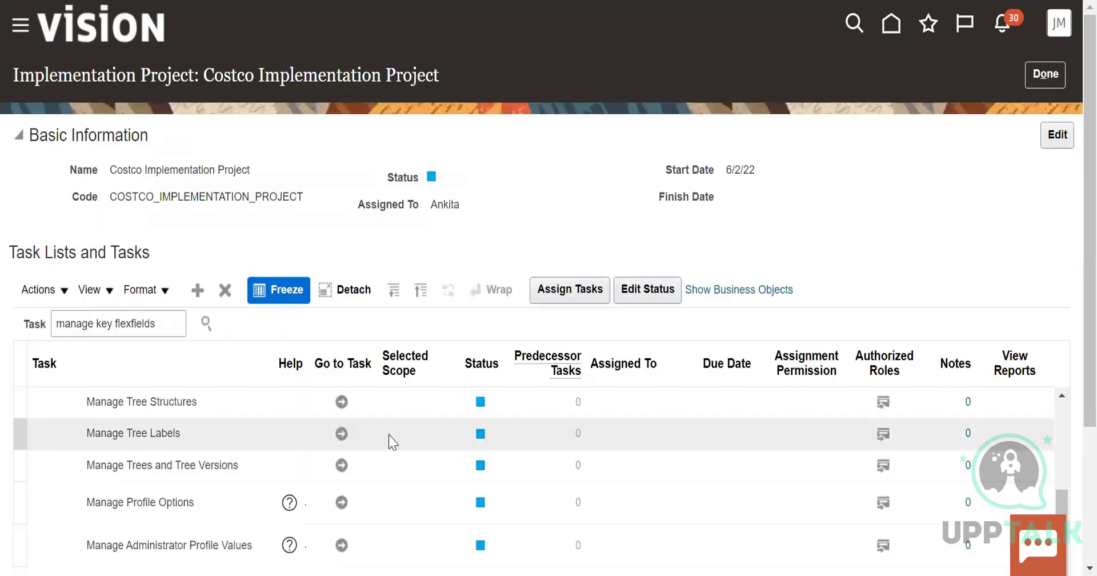
# Open the Manage Key Flexfields task and search for the key flexfield name "cost%"
pyautogui.scroll(-3, 387, 444)
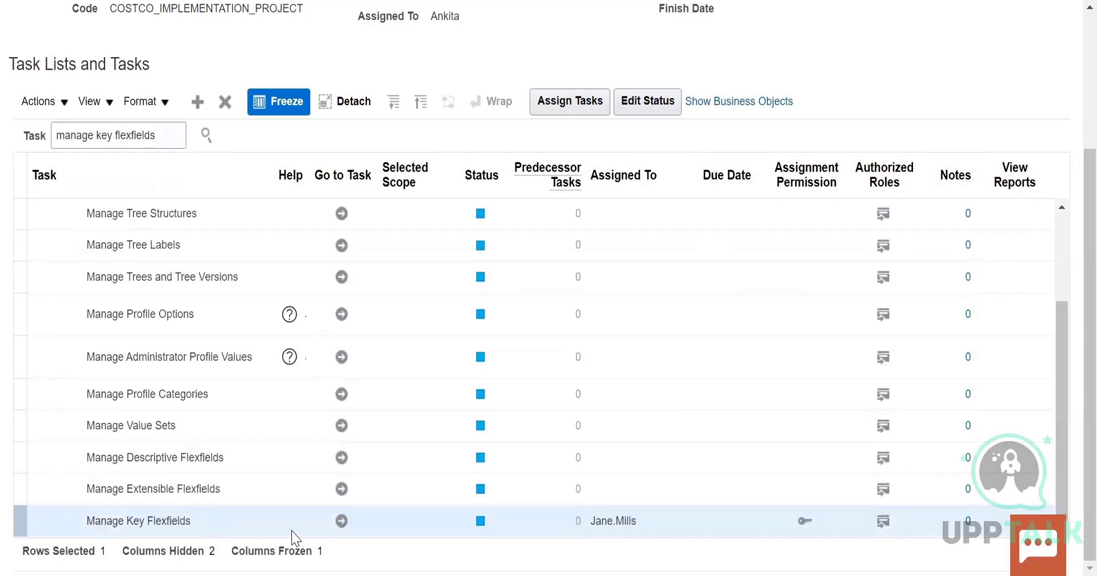
pyautogui.click(342, 520)
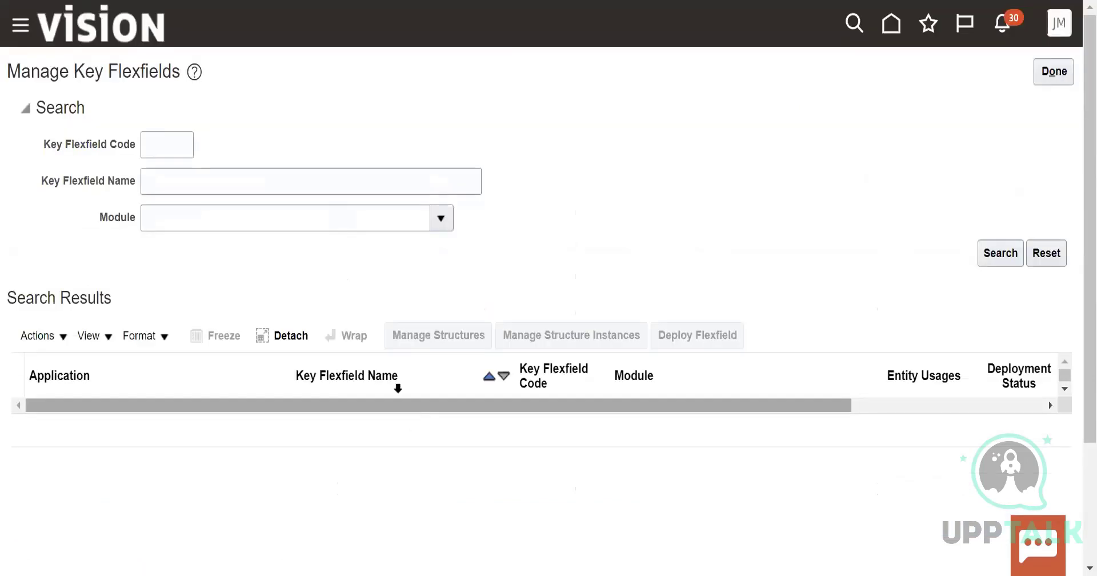
pyautogui.click(180, 174)
pyautogui.write('X')
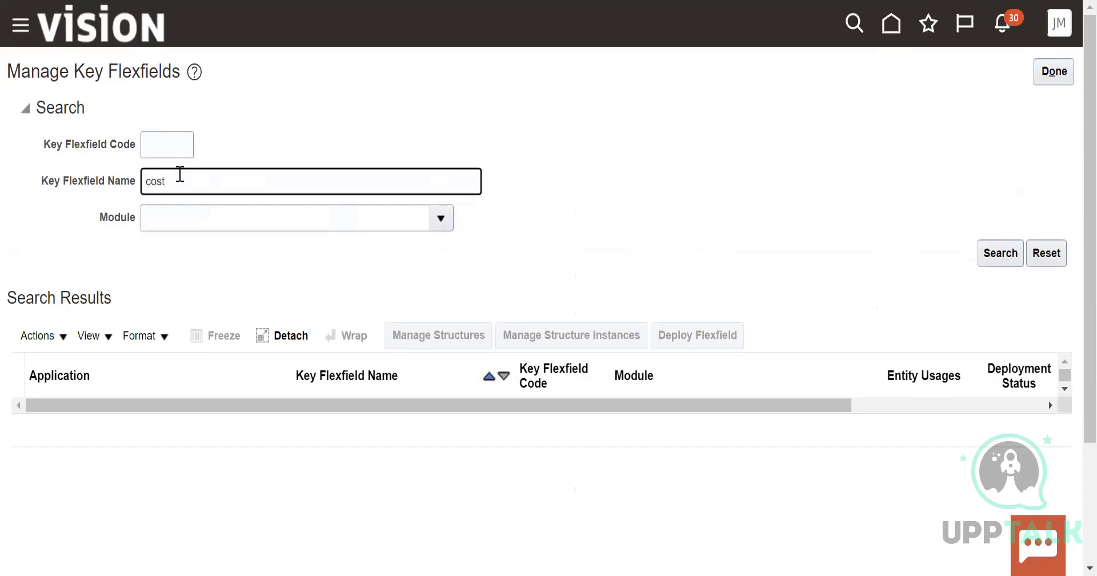
pyautogui.click(1000, 252)
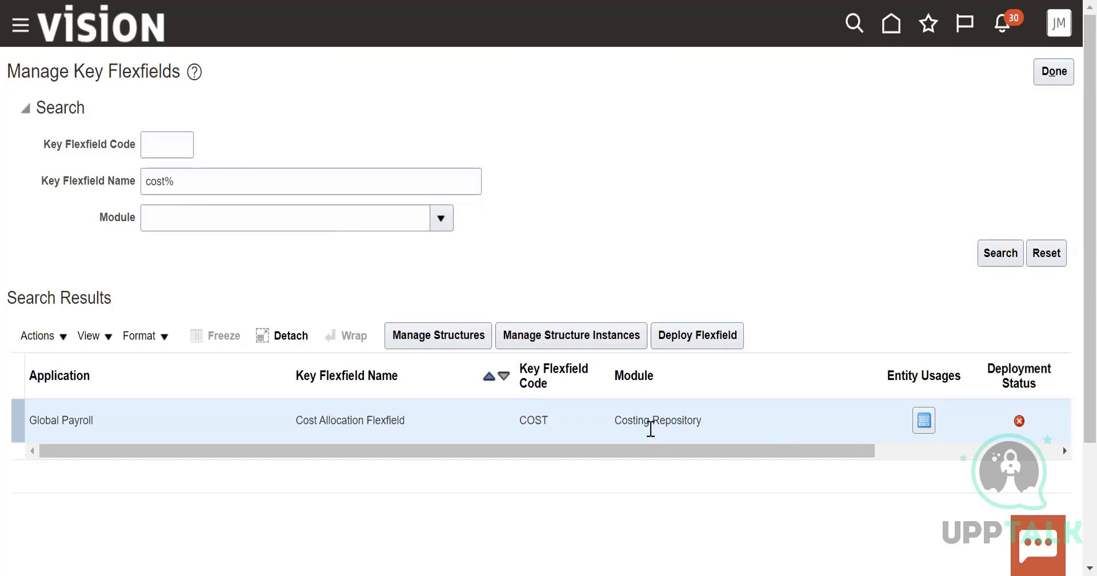
# Try to deploy the Cost Allocation Flexfield, examine its metadata validation details, and close the deployment dialog
pyautogui.click(698, 337)
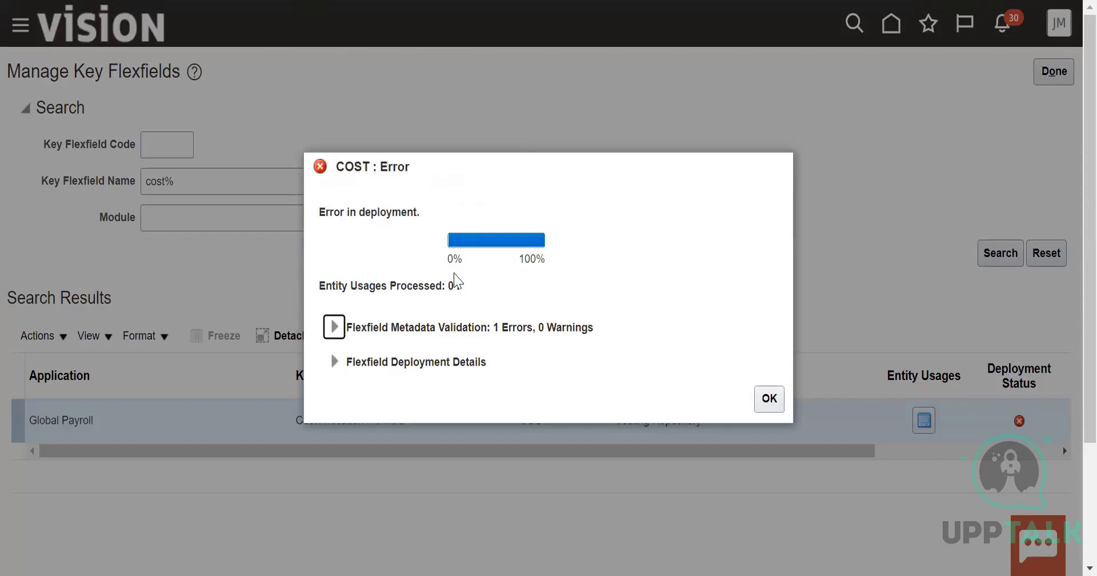
pyautogui.click(334, 327)
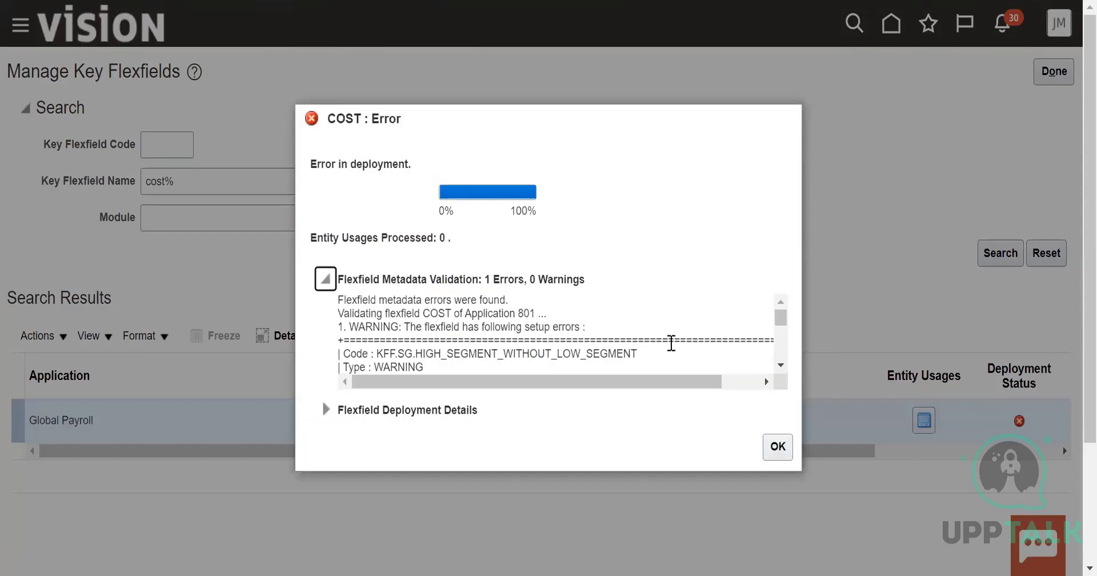
pyautogui.click(782, 365)
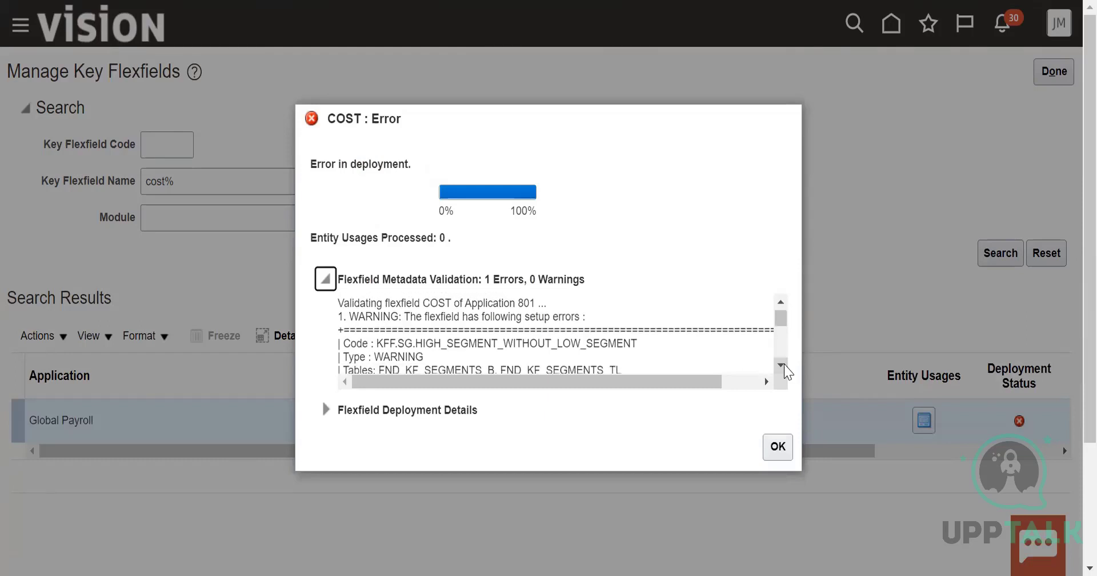
pyautogui.click(782, 365)
pyautogui.click(781, 366)
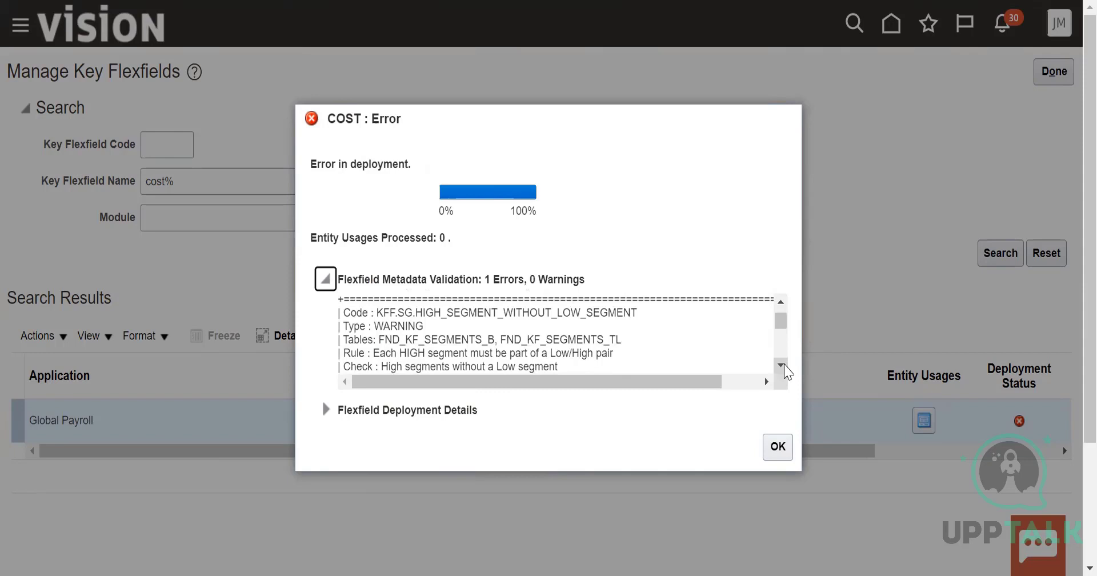
pyautogui.click(782, 365)
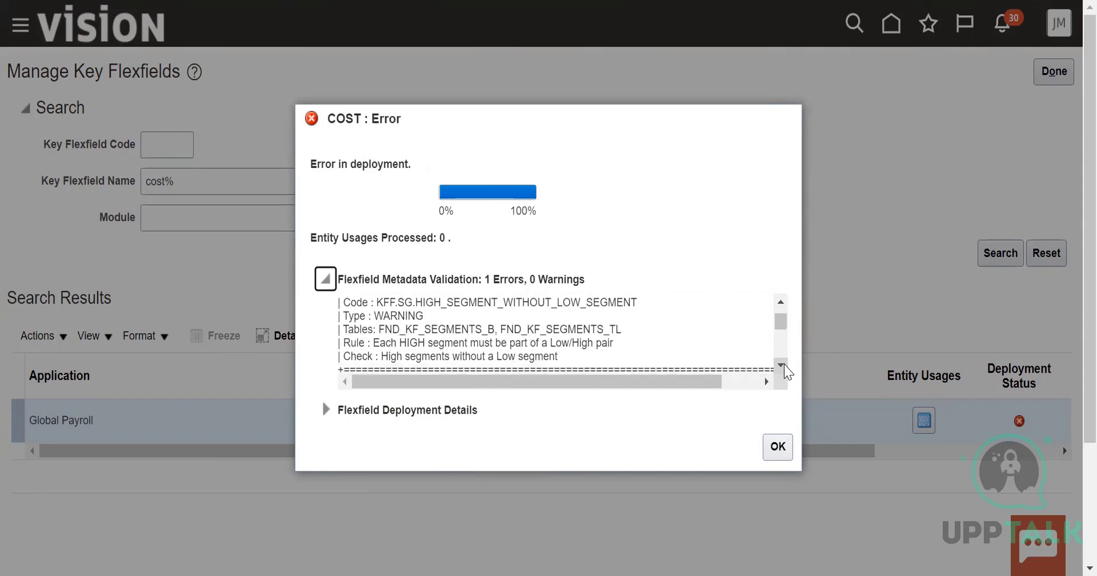
pyautogui.click(782, 365)
pyautogui.click(782, 365)
pyautogui.click(782, 366)
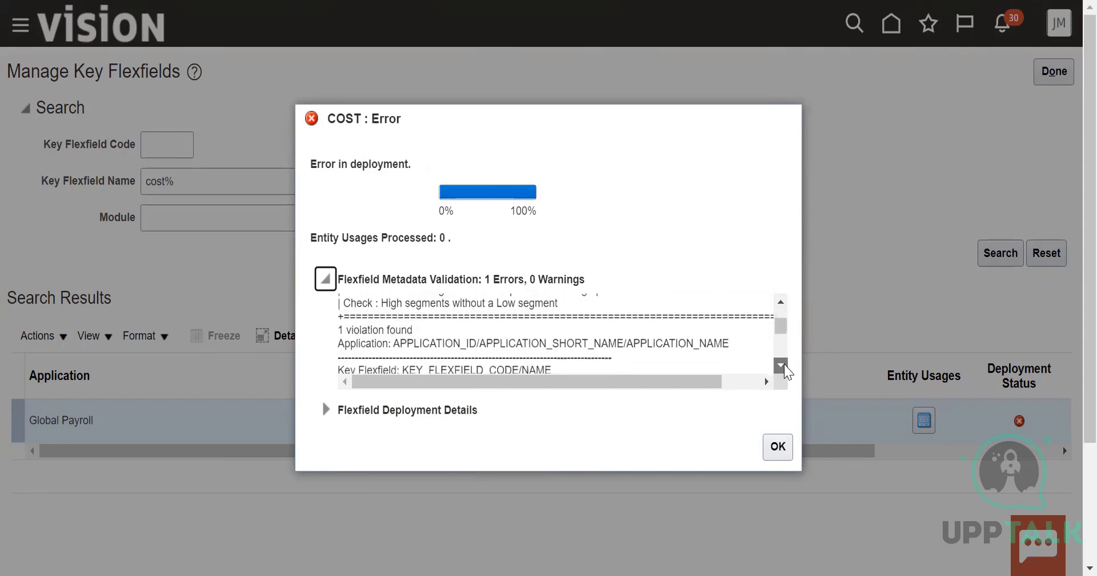
pyautogui.click(782, 365)
pyautogui.click(781, 365)
pyautogui.click(781, 365)
pyautogui.click(782, 365)
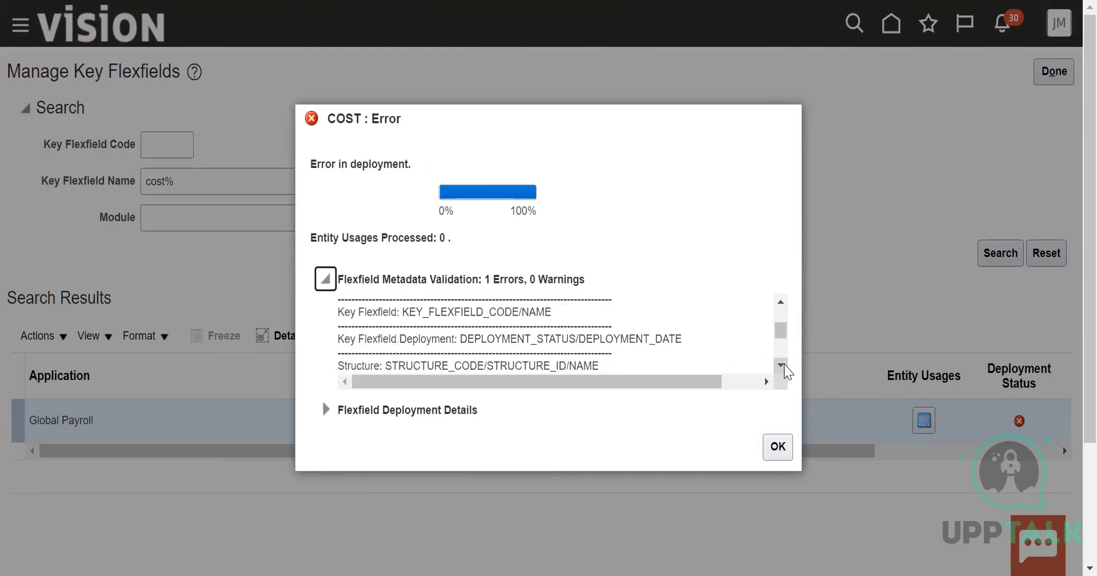
pyautogui.click(782, 365)
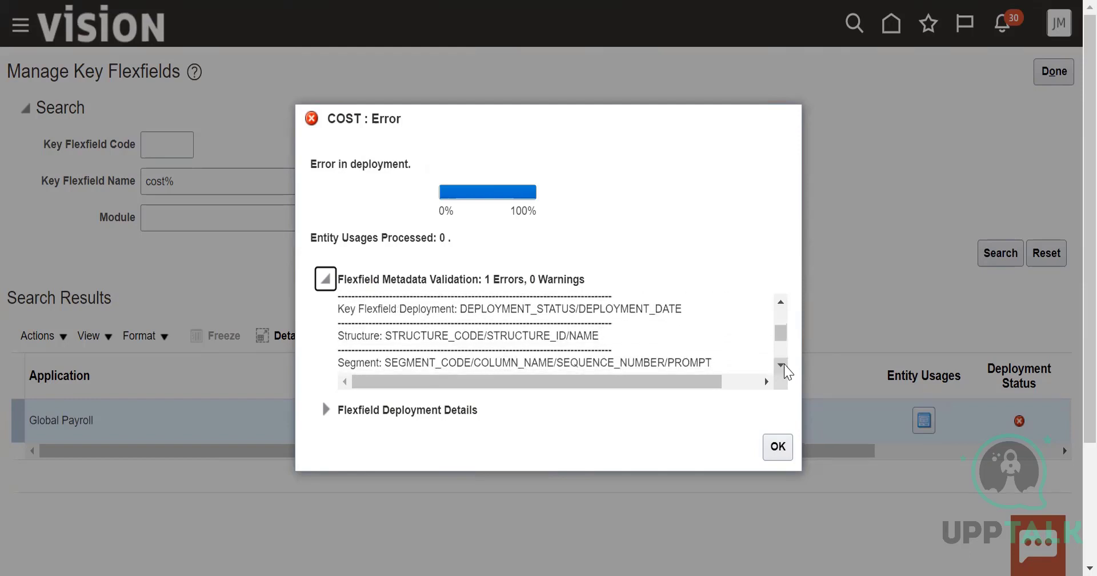
pyautogui.click(782, 365)
pyautogui.click(778, 446)
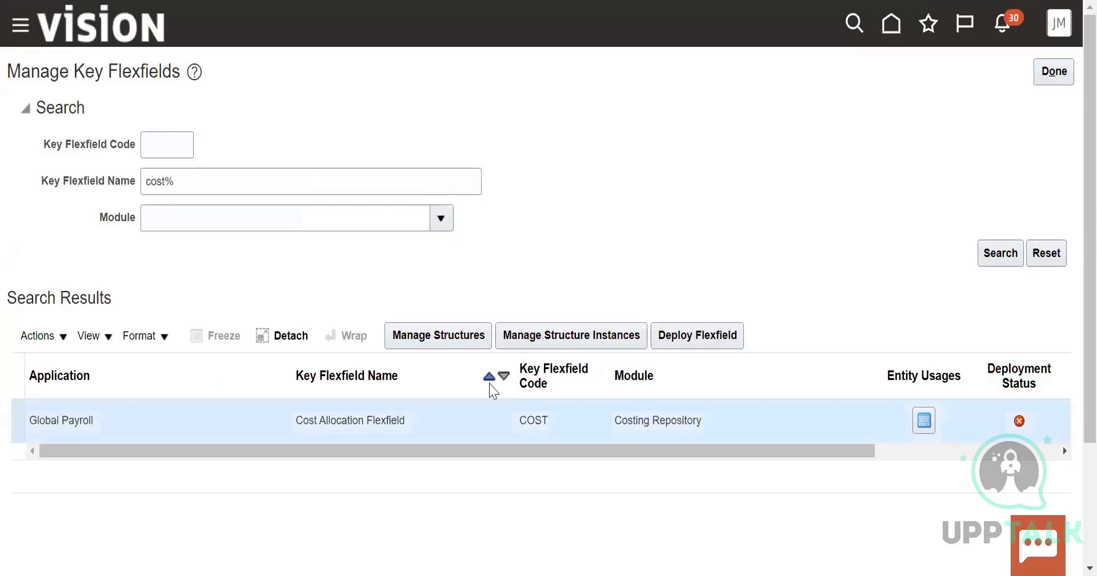
# View the Cost Allocation Flexfield's entity usages, close them, and open its structures management page
pyautogui.click(924, 421)
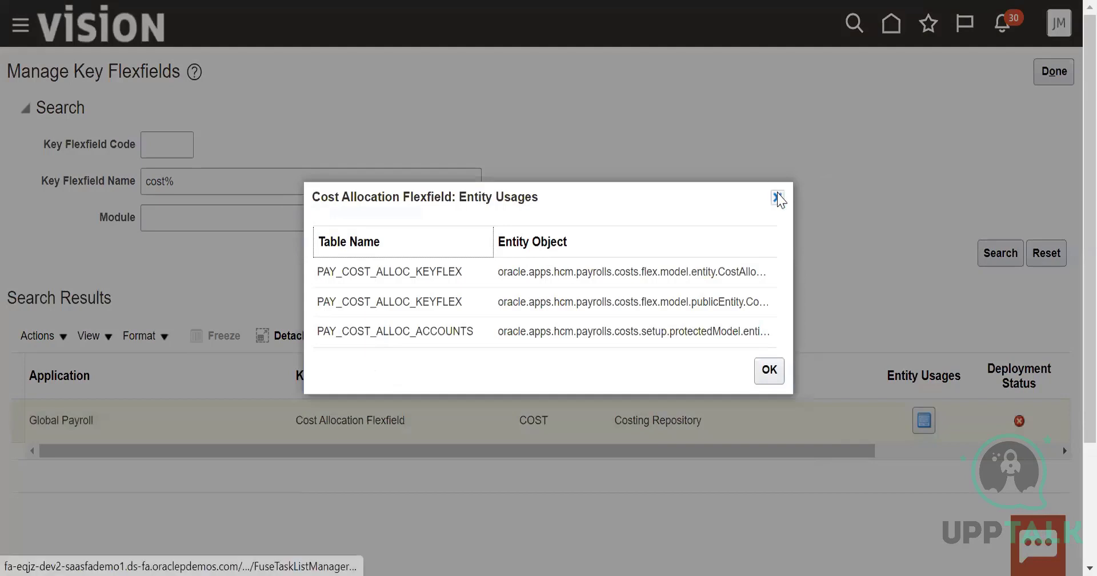
pyautogui.click(776, 197)
pyautogui.click(441, 335)
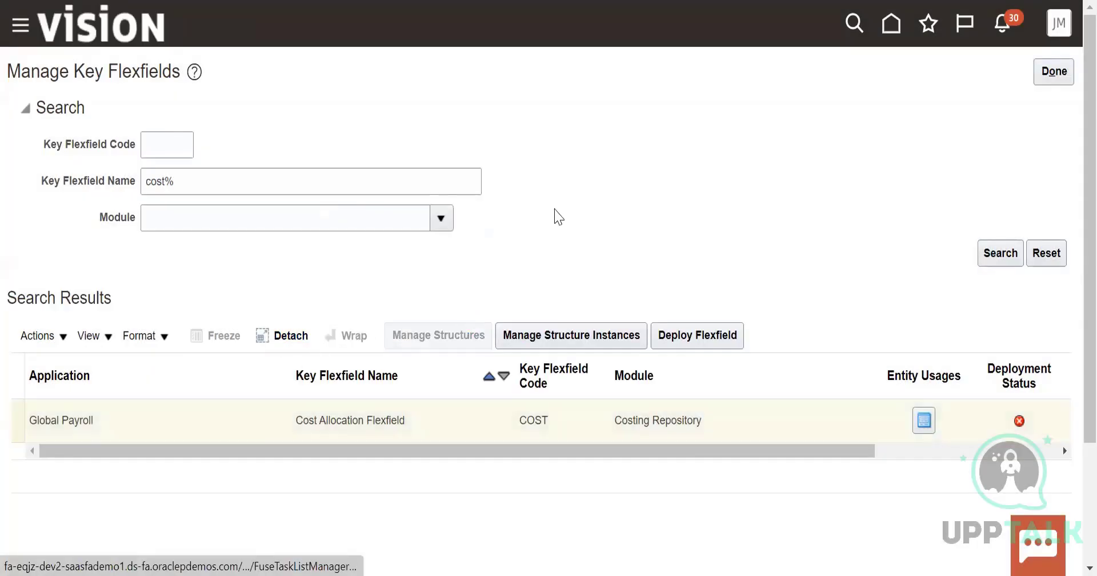
# Search the key flexfield structures for the structure code "Cost Allocation"
pyautogui.click(165, 157)
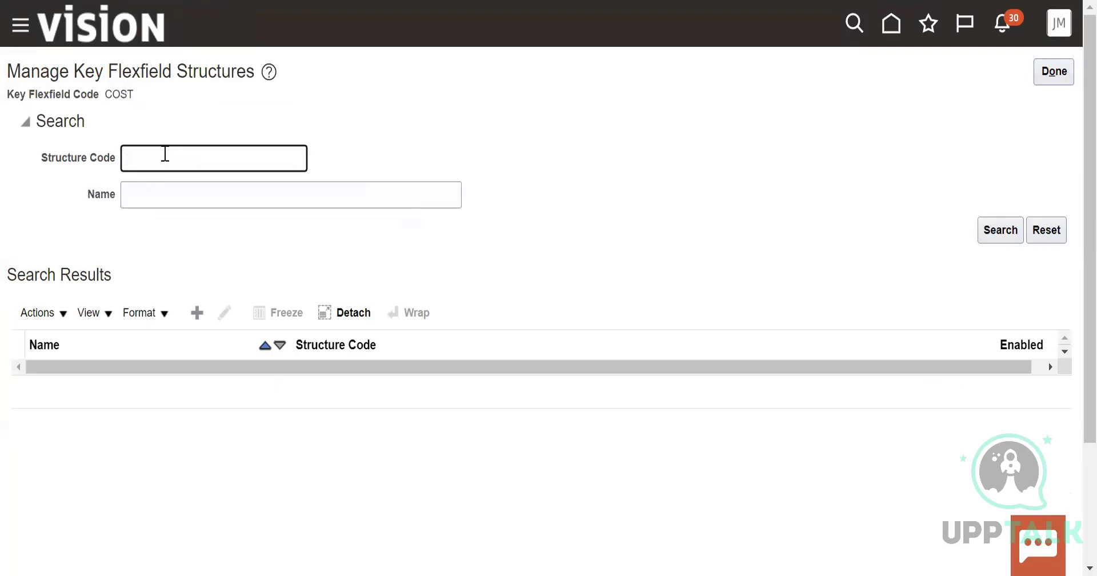
pyautogui.write('Cost Allocation')
pyautogui.click(1011, 226)
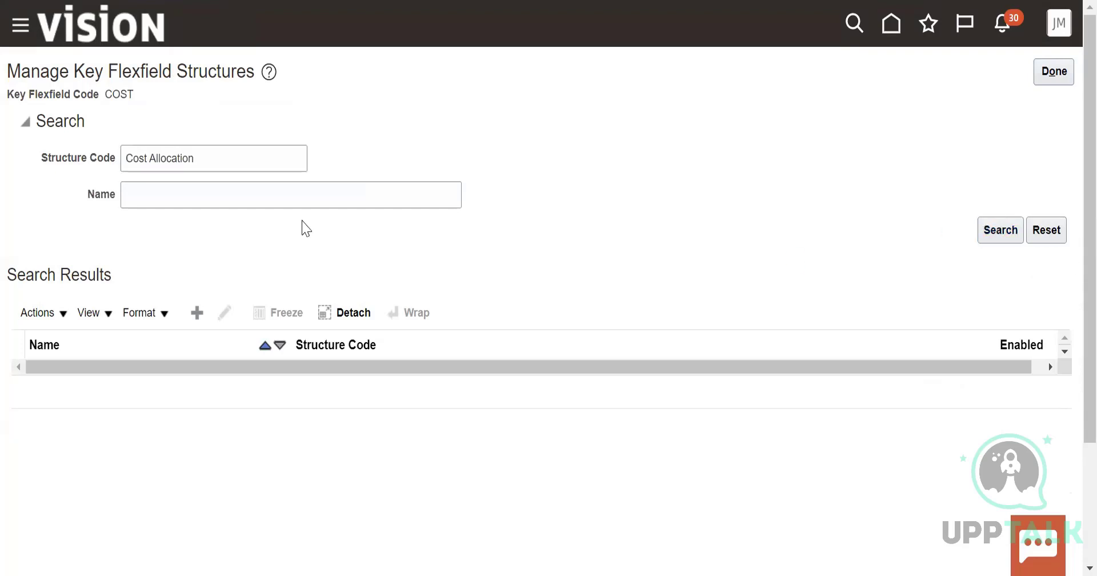
# Create a structure with code US_Cost Allocation, name US_Cost allocation and a hyphen delimiter, and try to save it
pyautogui.click(53, 314)
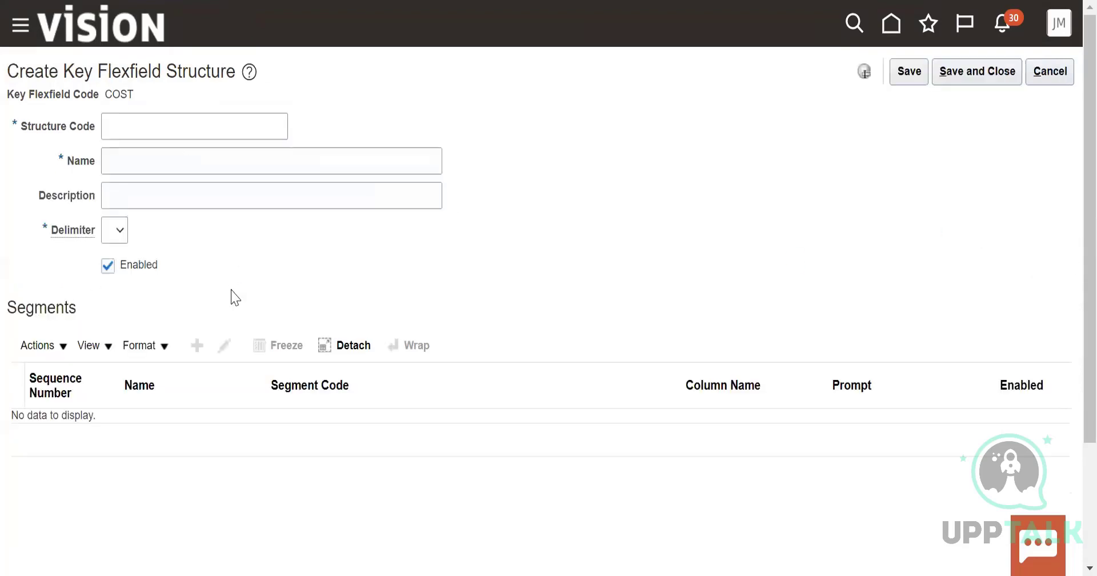
pyautogui.click(151, 119)
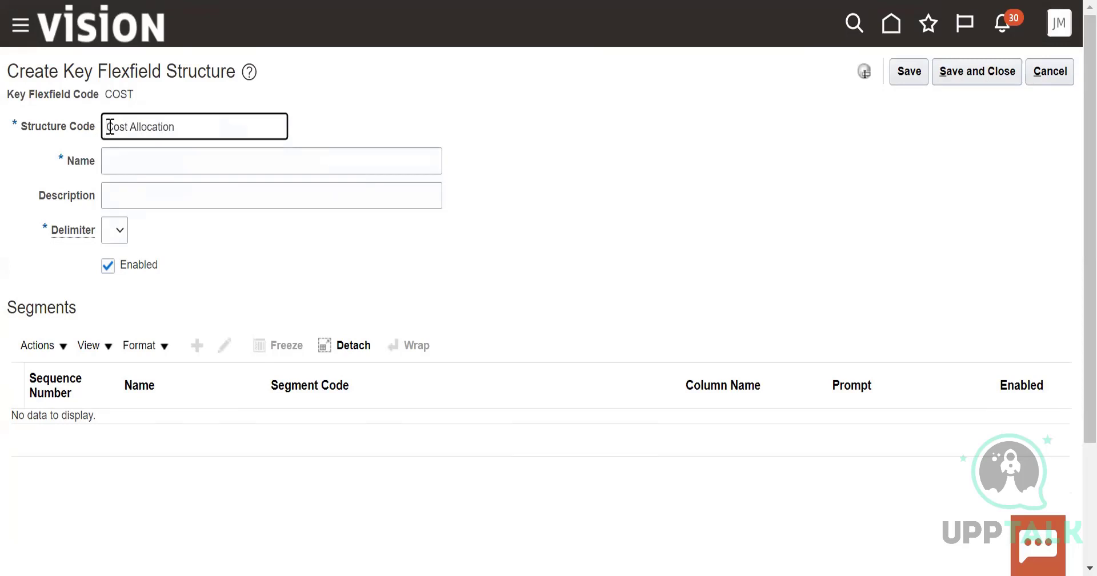
pyautogui.write('US_')
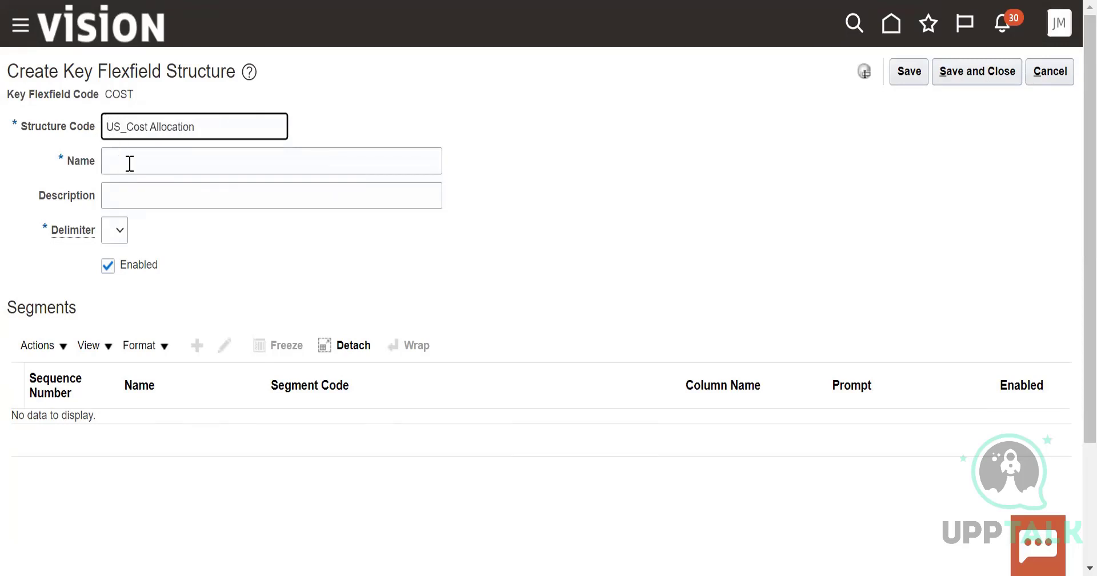
pyautogui.click(130, 160)
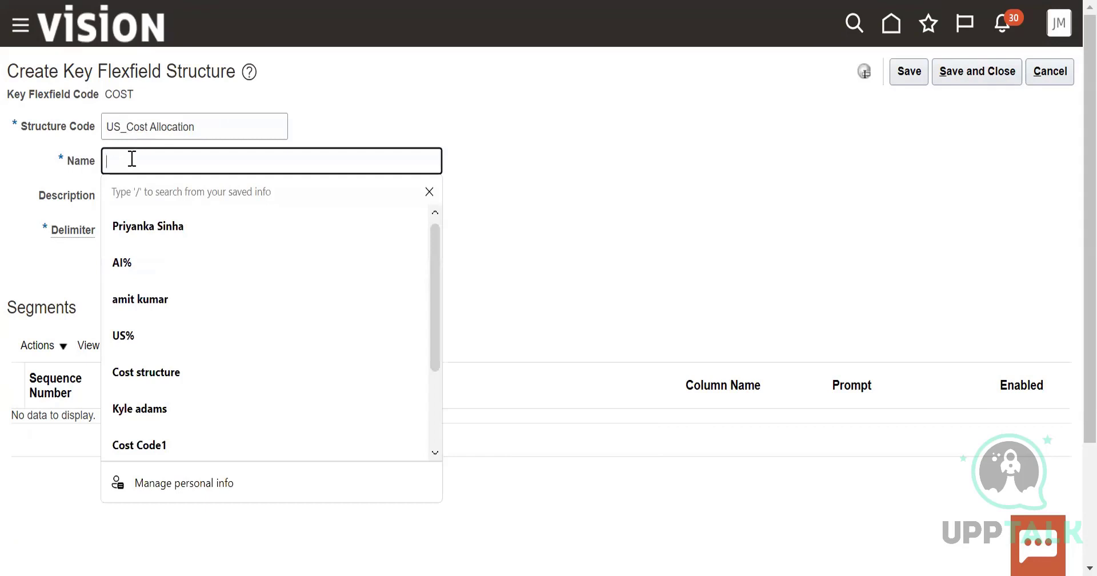
pyautogui.write('US_Cost allocation')
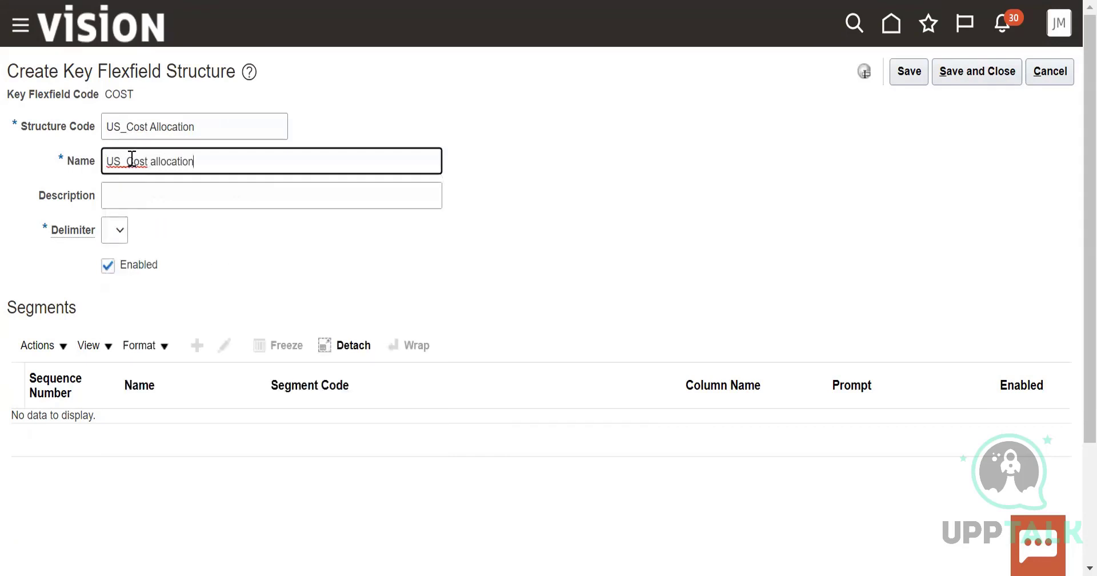
pyautogui.click(121, 330)
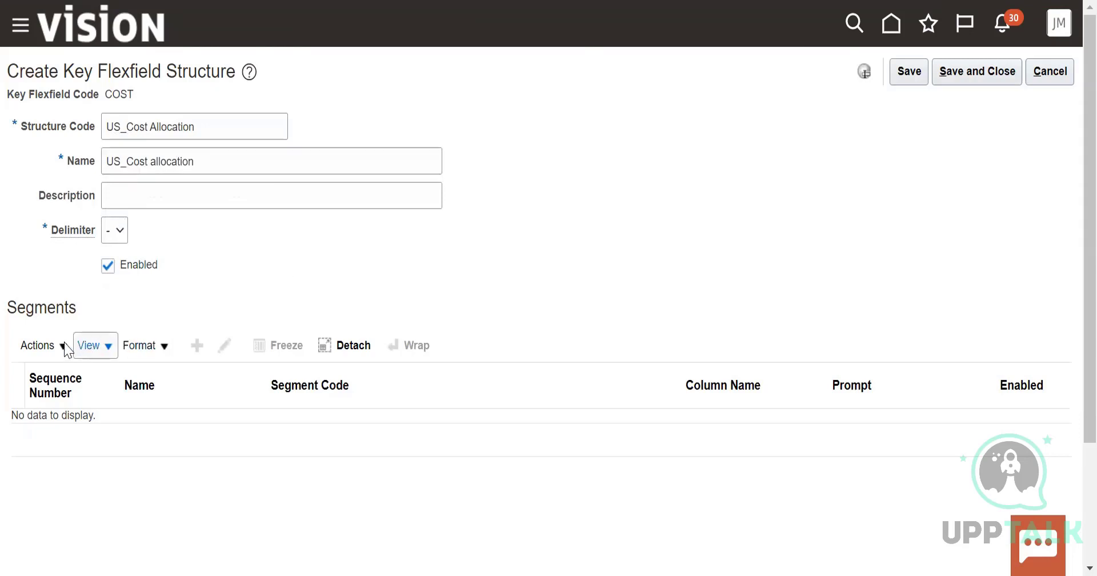
pyautogui.click(972, 70)
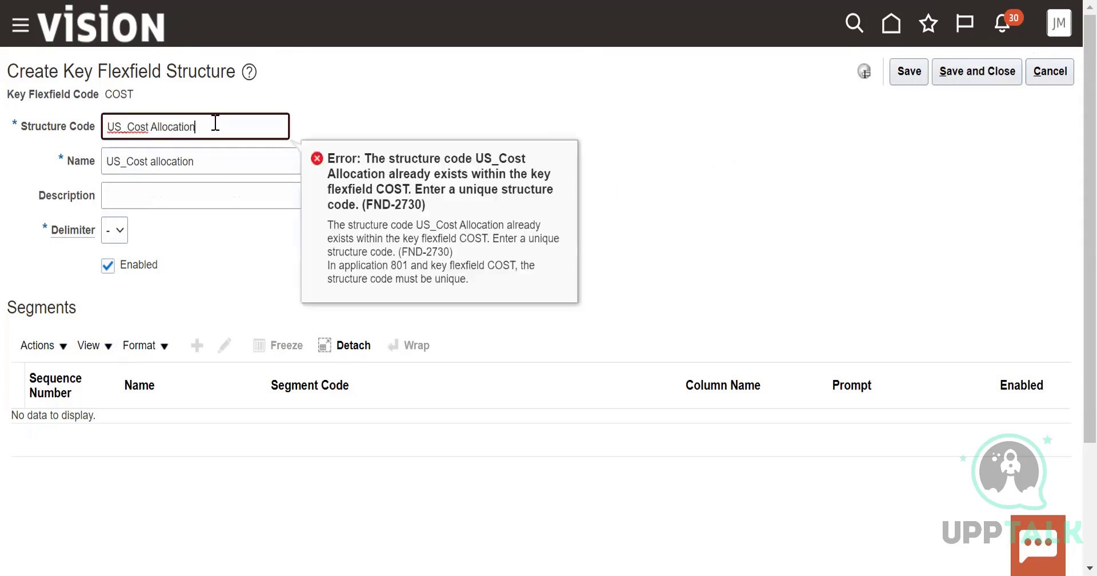
# Change the new structure's code to US_Cost Allocation1 and its name to US_Cost allocation1
pyautogui.click(218, 161)
pyautogui.write('1')
pyautogui.click(674, 131)
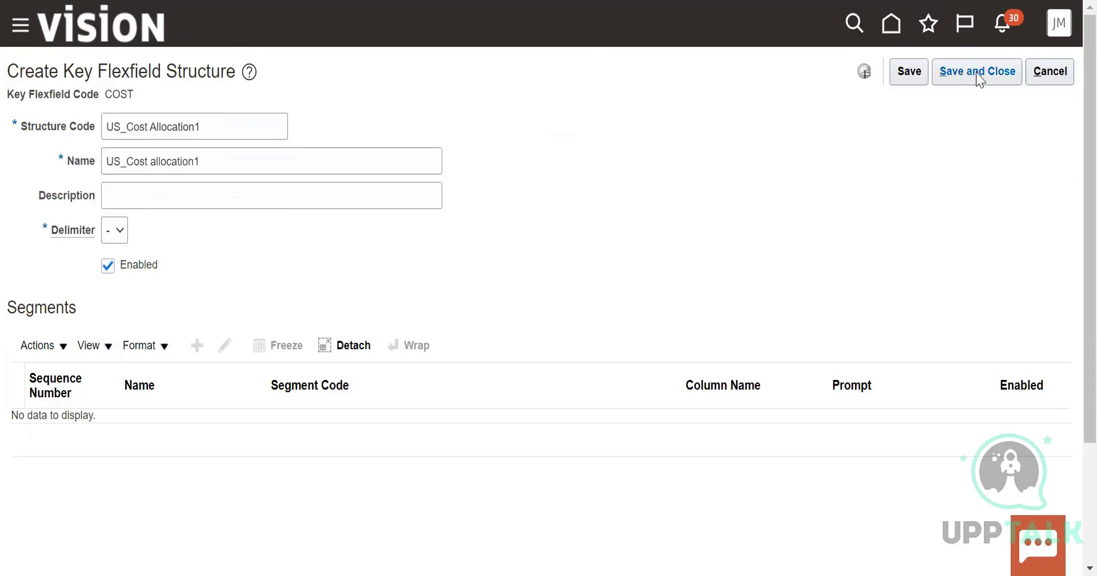
# Save and close the new US_Cost Allocation1 structure
pyautogui.click(977, 74)
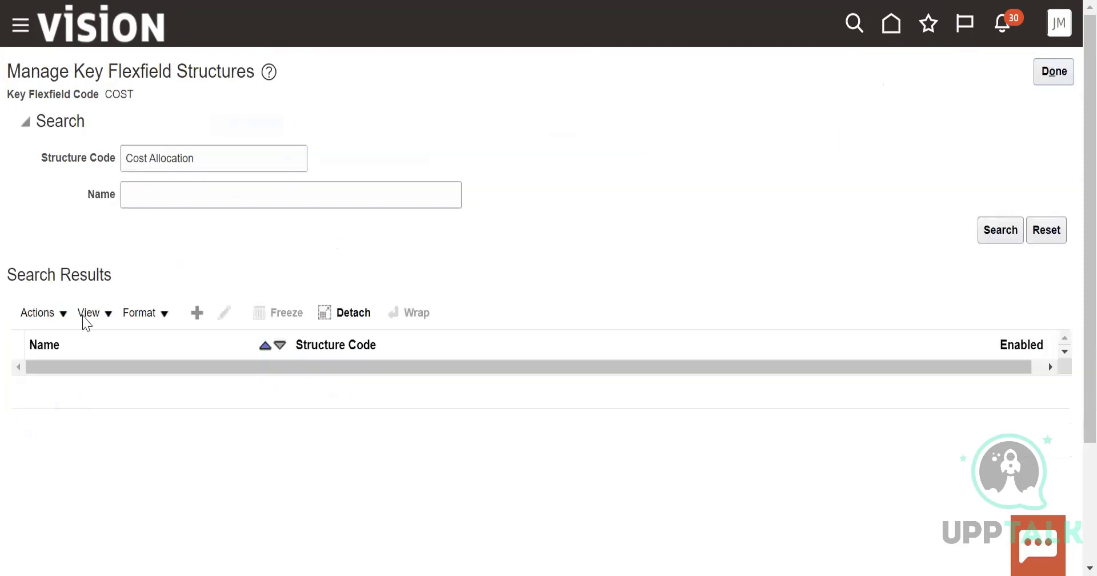
pyautogui.click(40, 314)
pyautogui.click(52, 343)
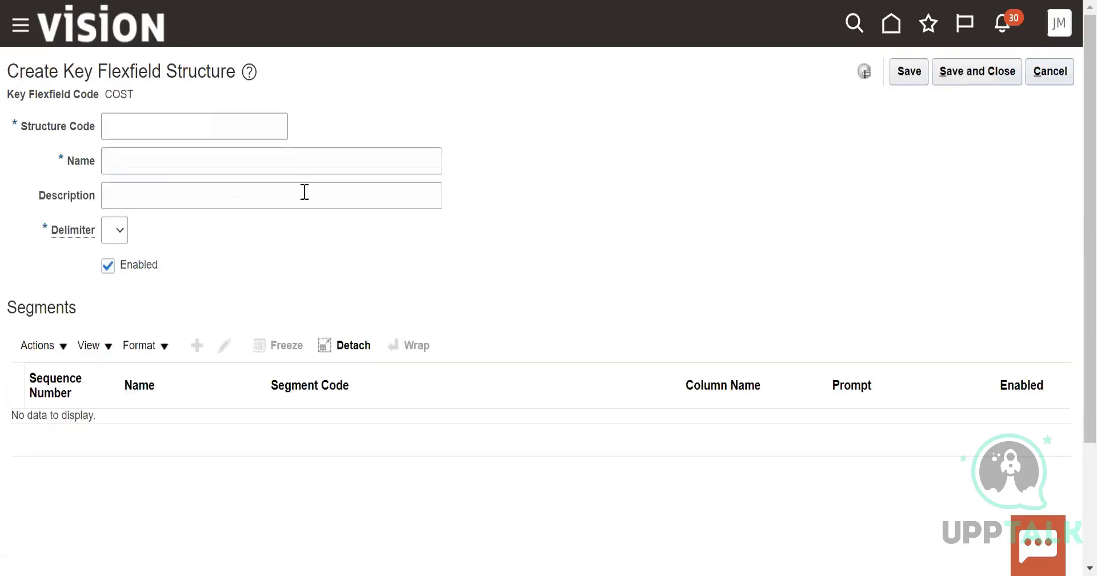
pyautogui.click(168, 119)
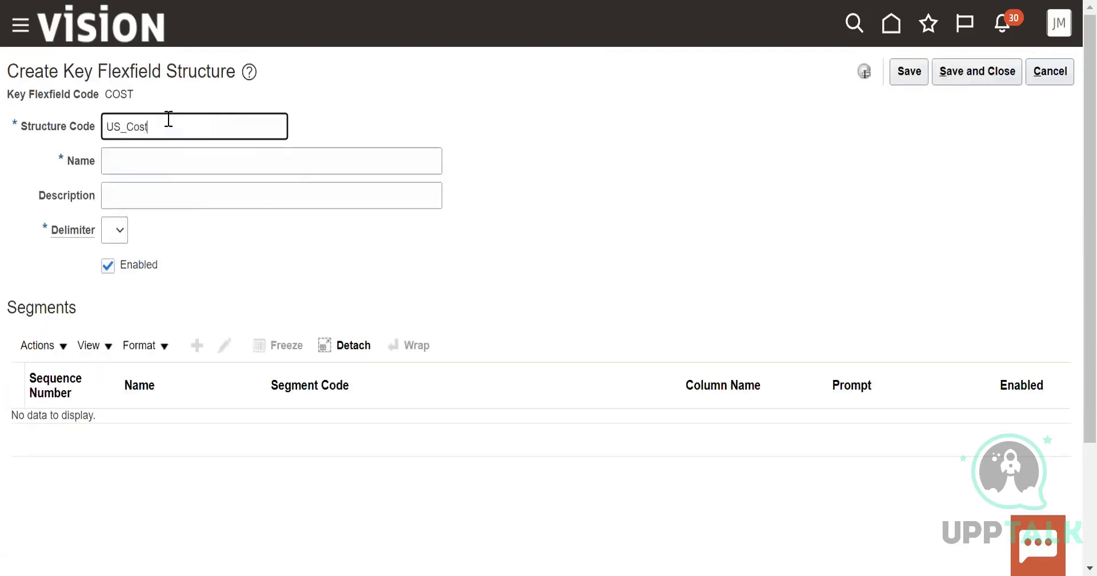
pyautogui.click(158, 160)
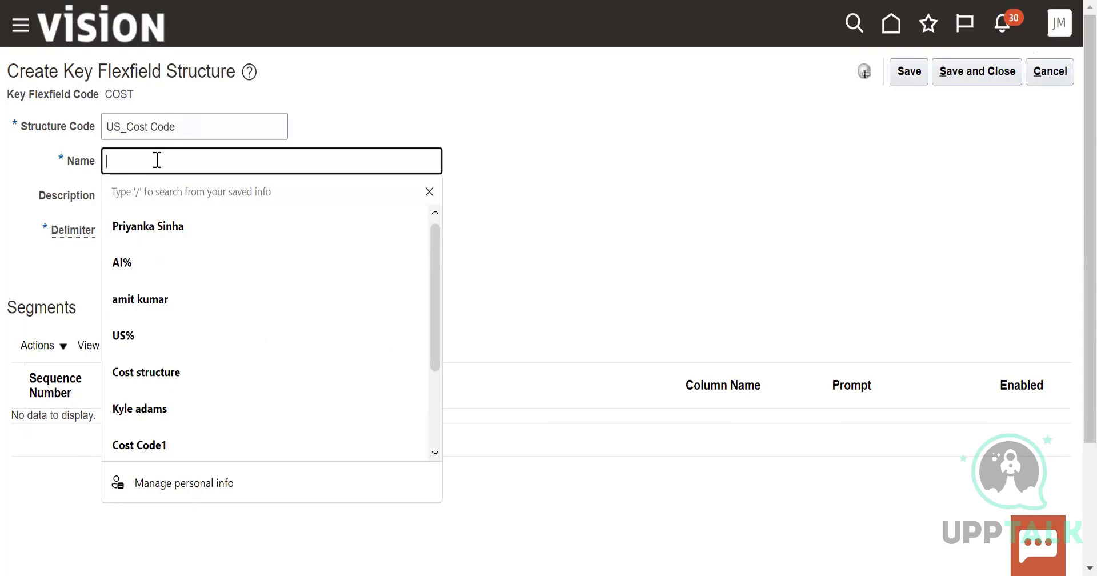
pyautogui.click(718, 120)
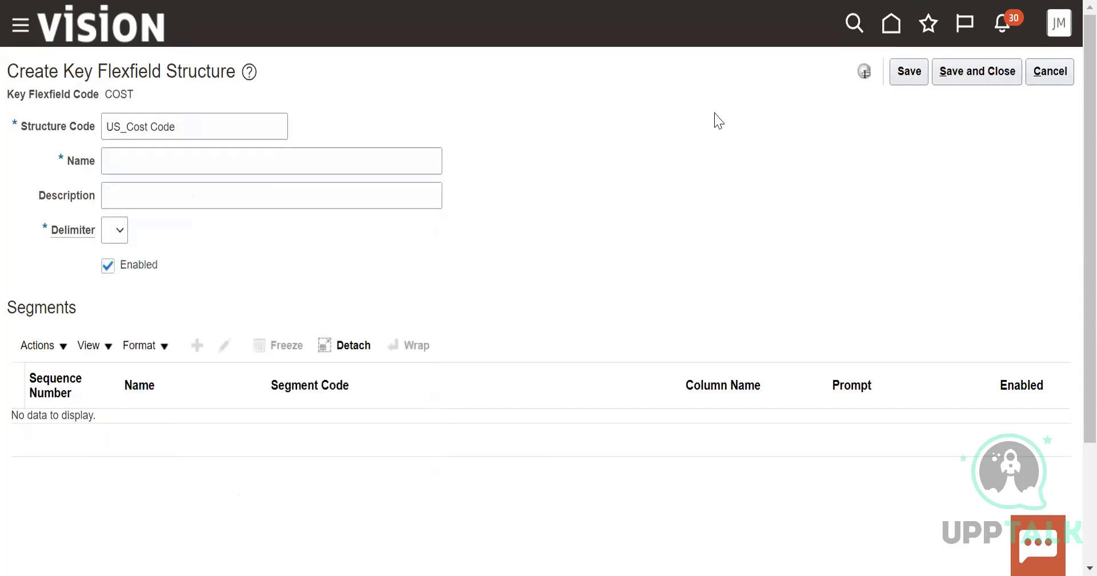
pyautogui.click(1040, 70)
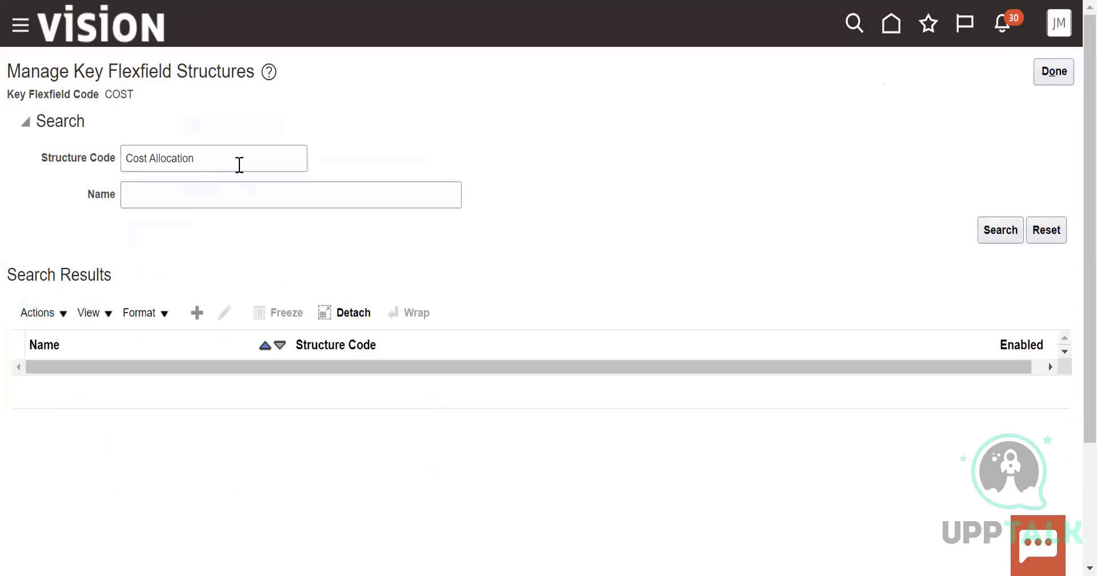
# Search the key flexfield structures for the code US_Cost Allocation1 and open that structure for editing
pyautogui.click(126, 164)
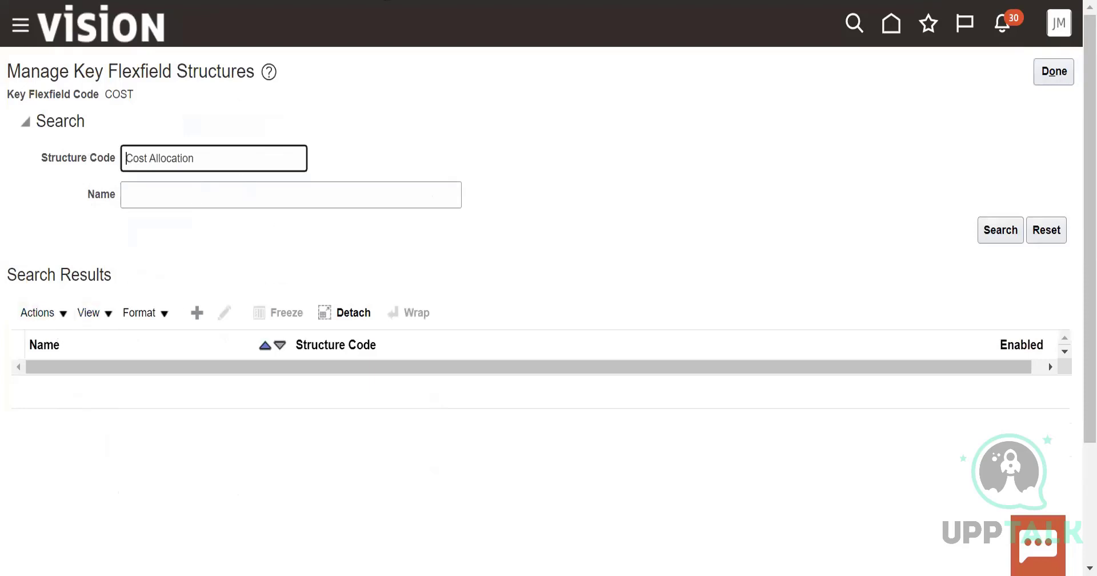
pyautogui.write('US_')
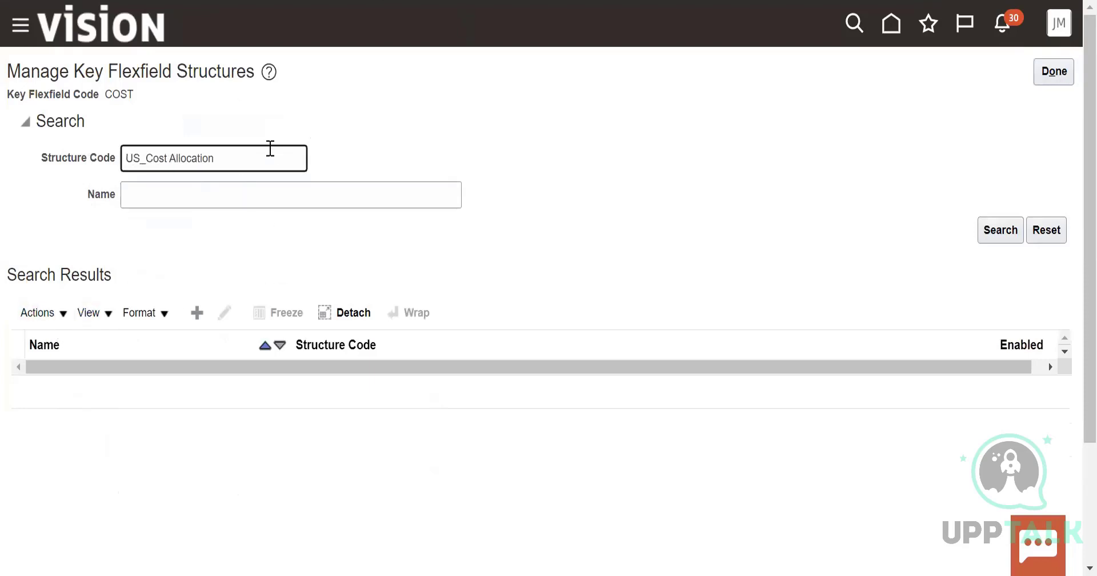
pyautogui.click(255, 162)
pyautogui.write('1')
pyautogui.click(1009, 216)
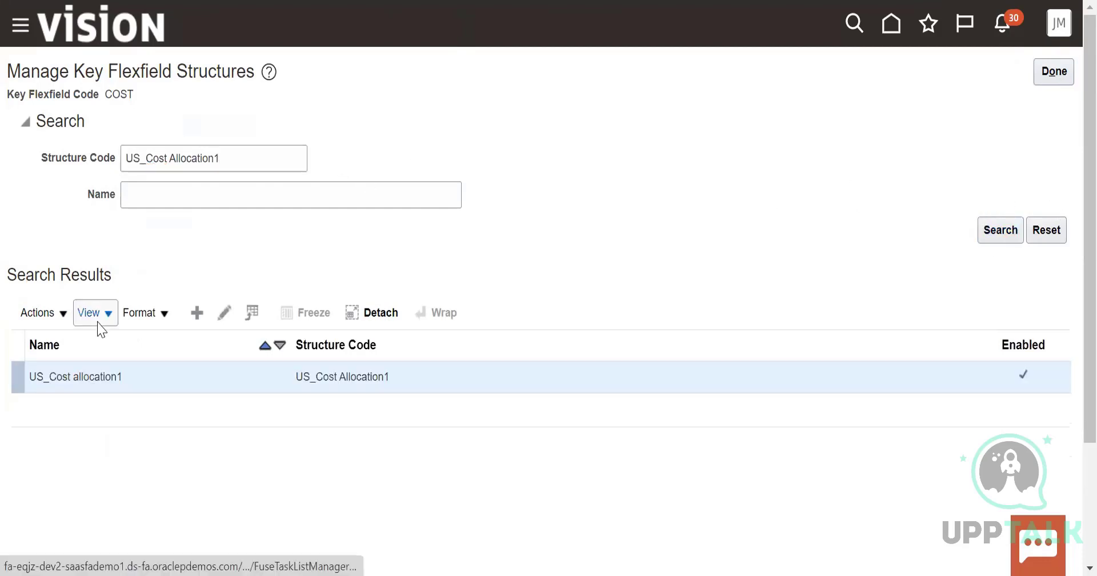
pyautogui.click(64, 318)
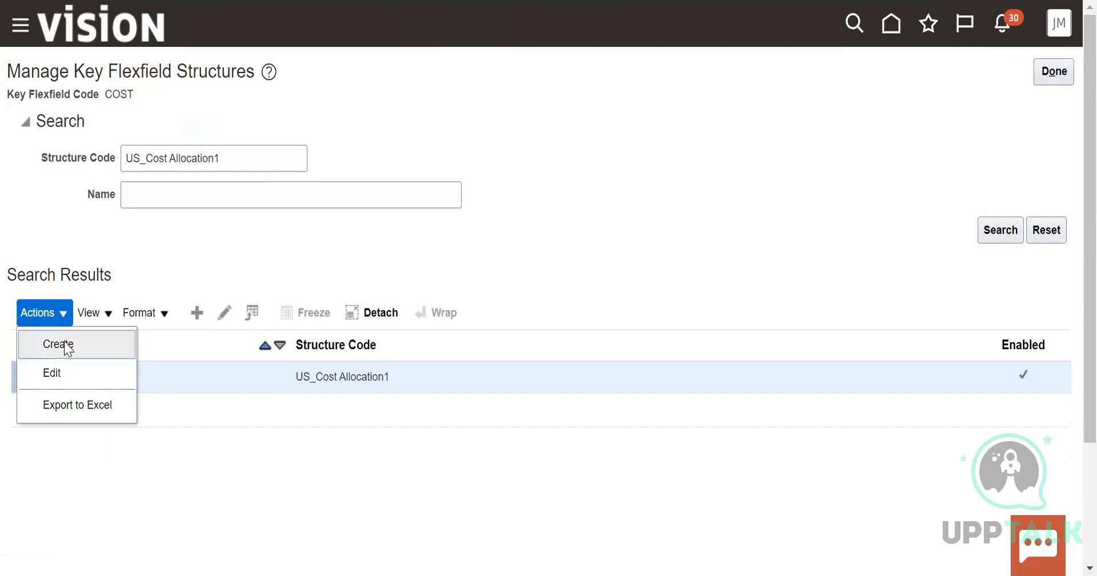
pyautogui.click(269, 453)
pyautogui.click(55, 315)
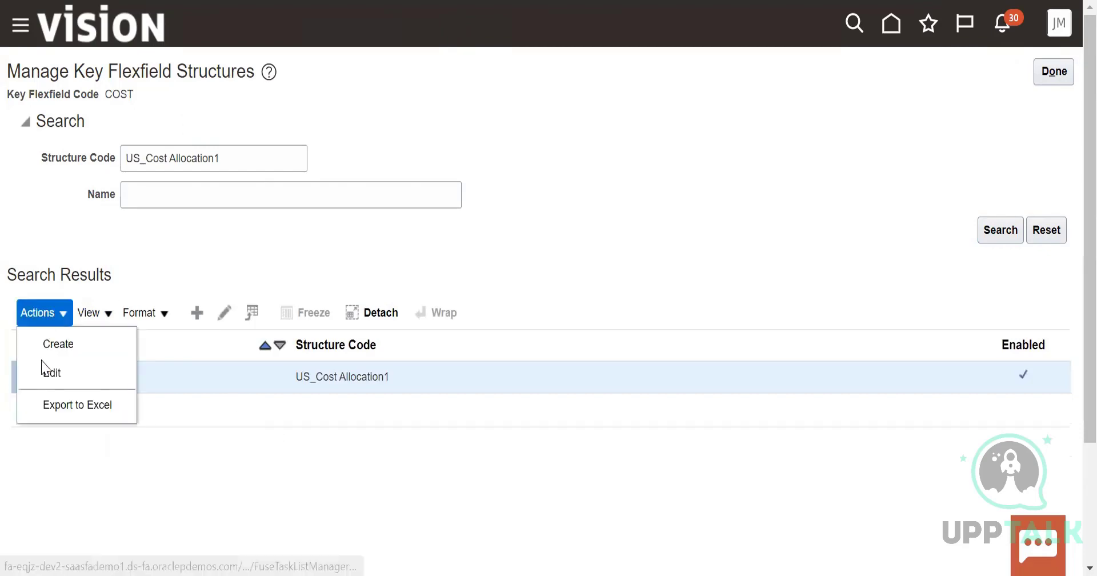
pyautogui.click(54, 371)
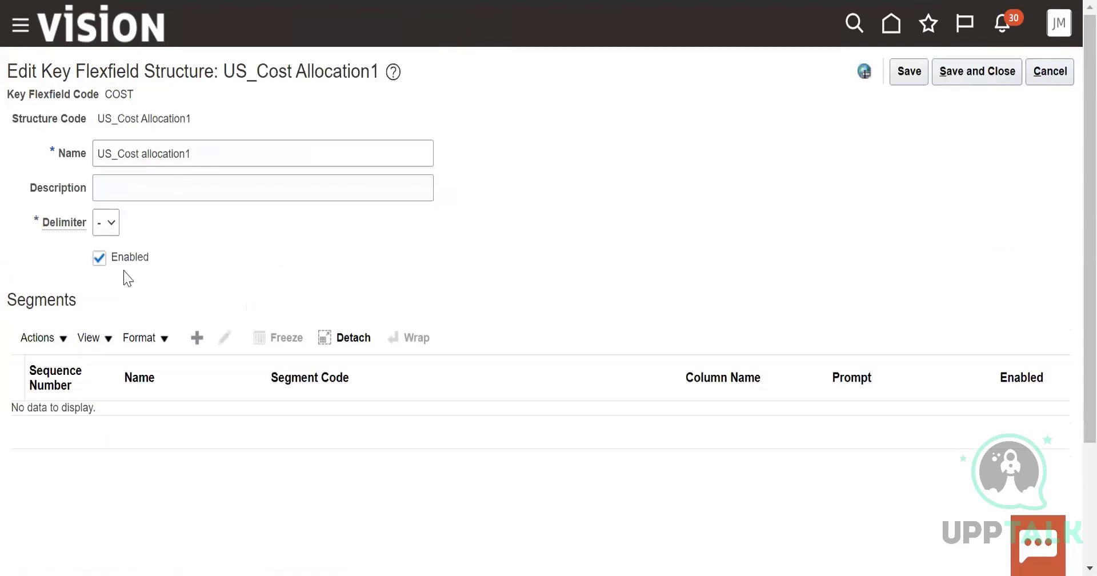
# Start a new segment in the structure with segment code US_Cost Code and API name usCostCode
pyautogui.click(57, 338)
pyautogui.click(147, 286)
pyautogui.click(57, 338)
pyautogui.click(68, 372)
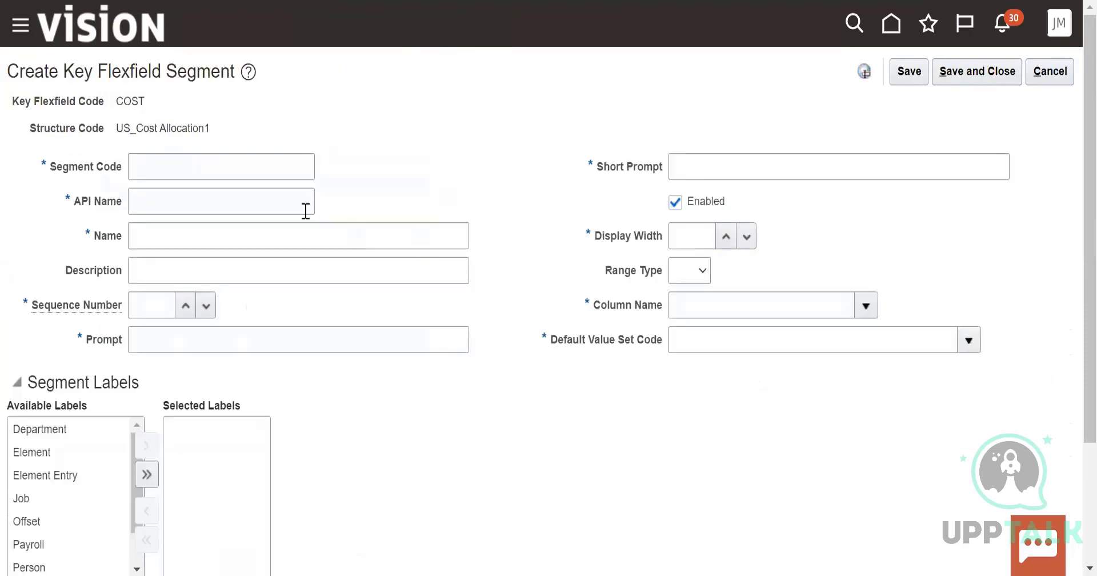
pyautogui.click(198, 165)
pyautogui.write('US')
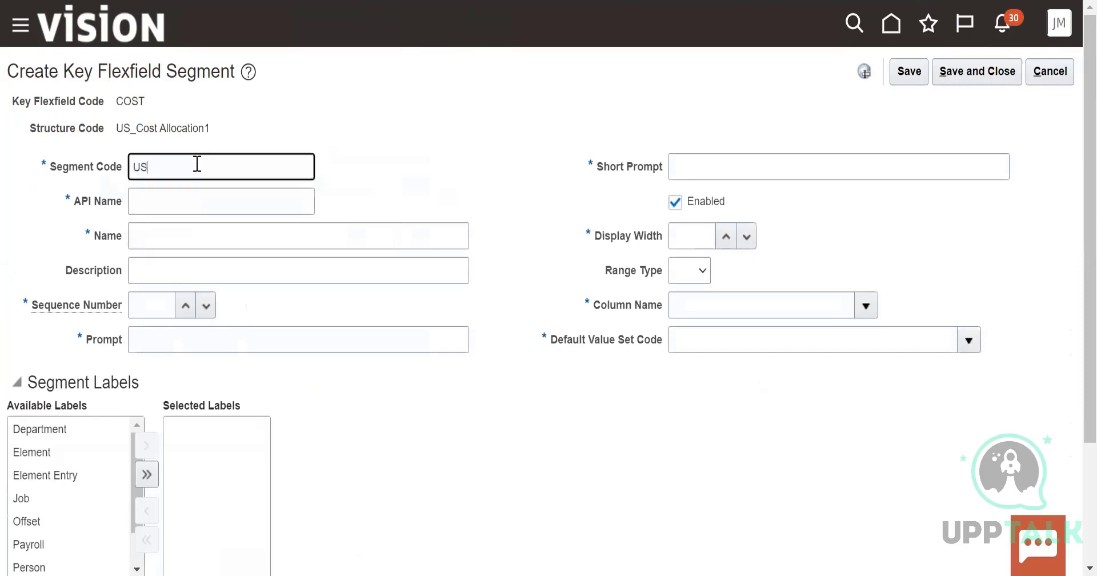
pyautogui.write('_Cost')
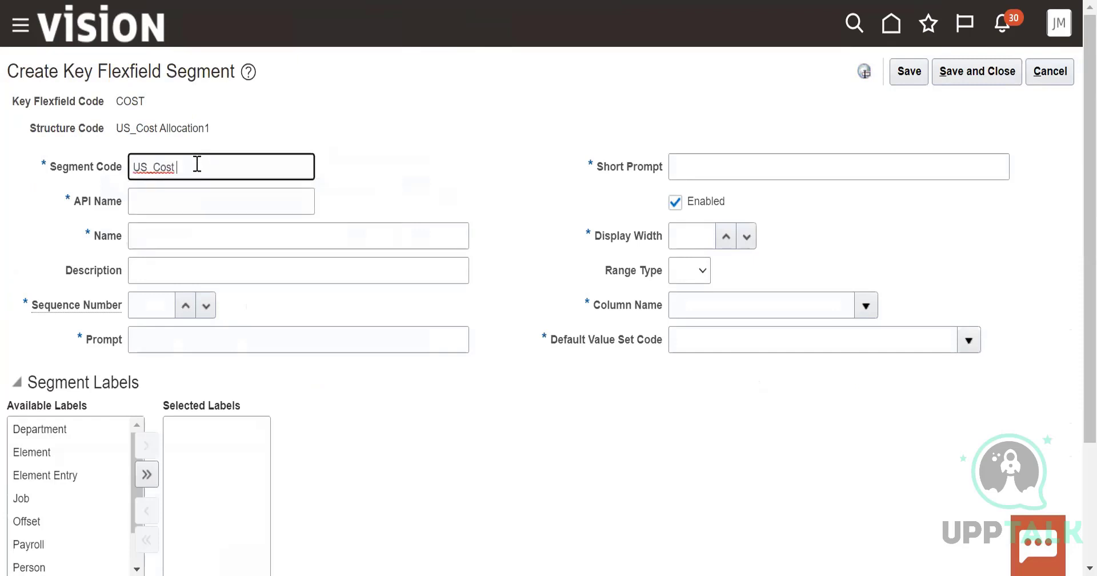
pyautogui.write(' Code')
pyautogui.click(160, 199)
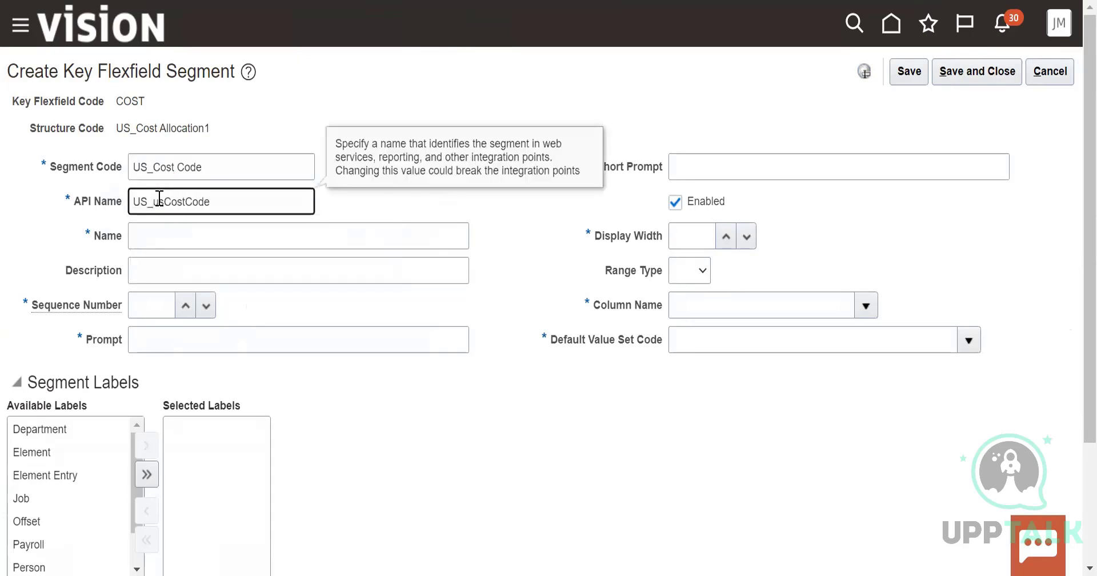
pyautogui.press('BackSpace')
pyautogui.press('BackSpace')
pyautogui.press('BackSpace')
# Give the segment the short prompt Cost code and the name US_Cost Code
pyautogui.click(728, 166)
pyautogui.click(722, 236)
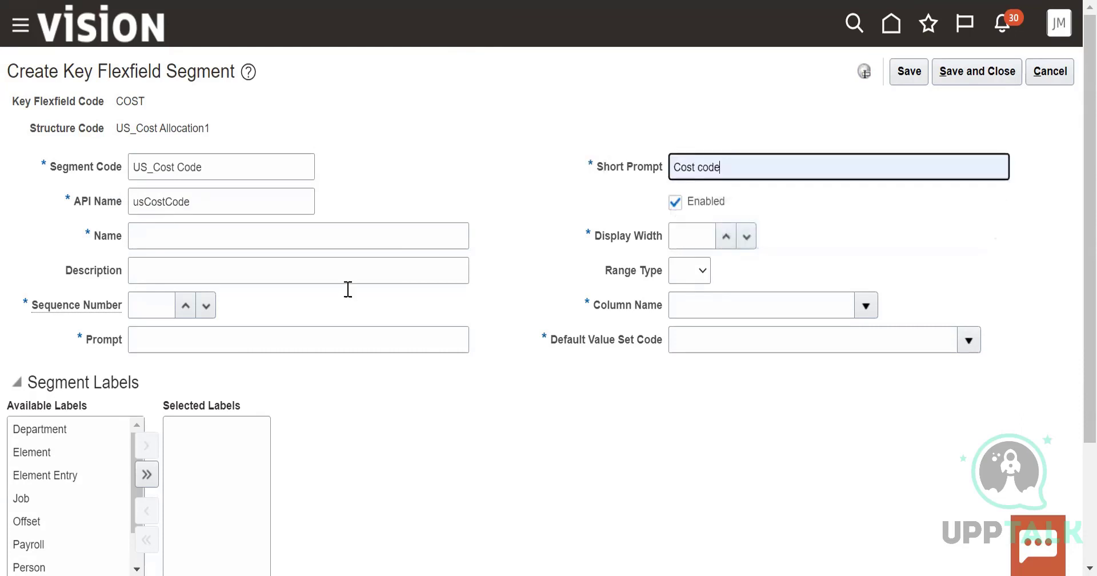
pyautogui.click(223, 245)
pyautogui.write('US')
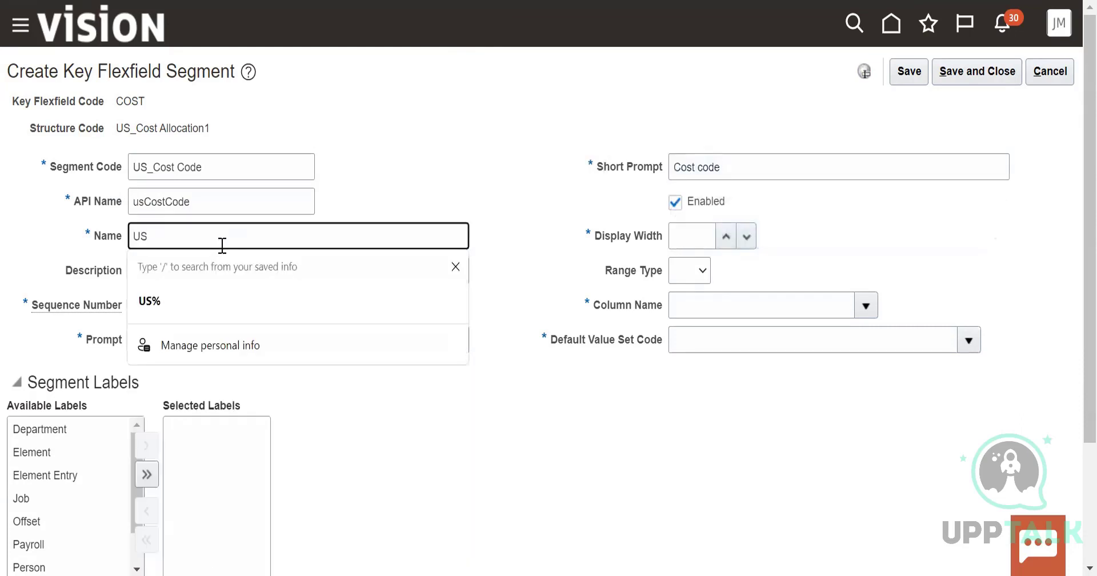
pyautogui.write('_Cost C')
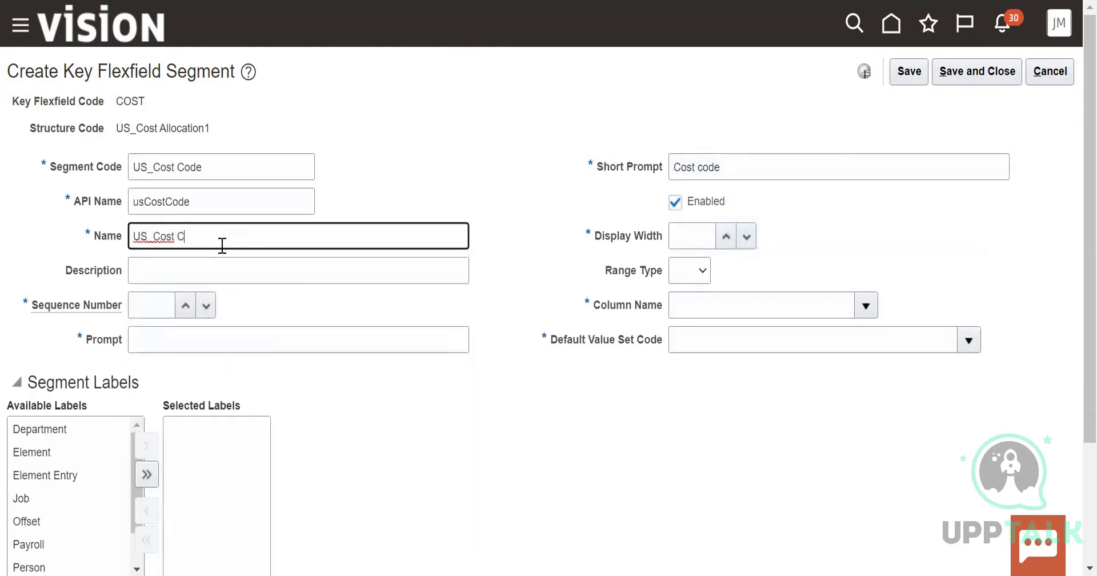
pyautogui.write('ode')
# Set the segment's sequence number to 1 and its prompt to US_Cost code
pyautogui.click(185, 306)
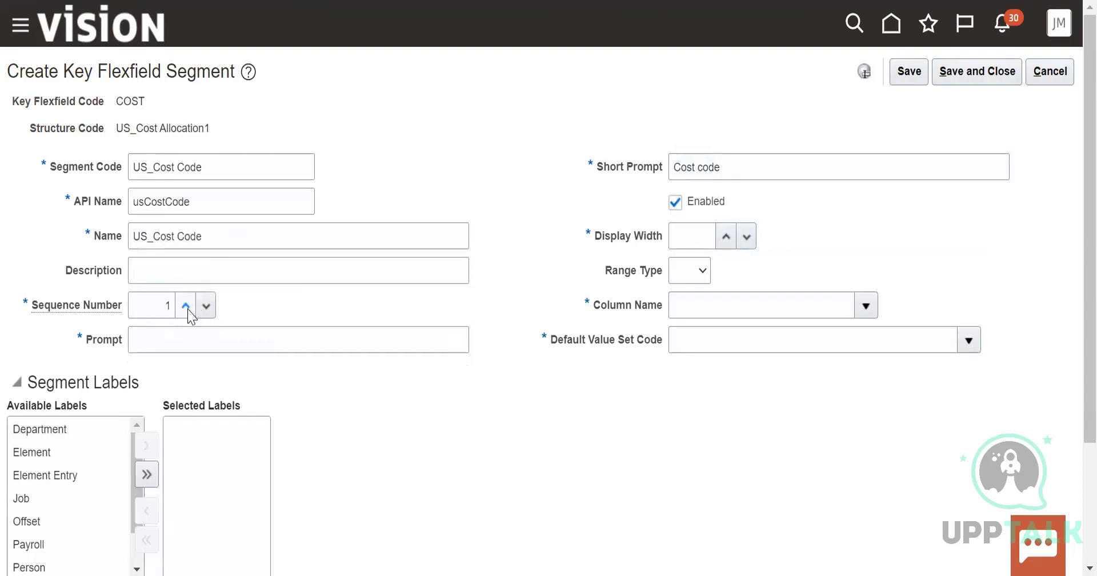
pyautogui.click(181, 340)
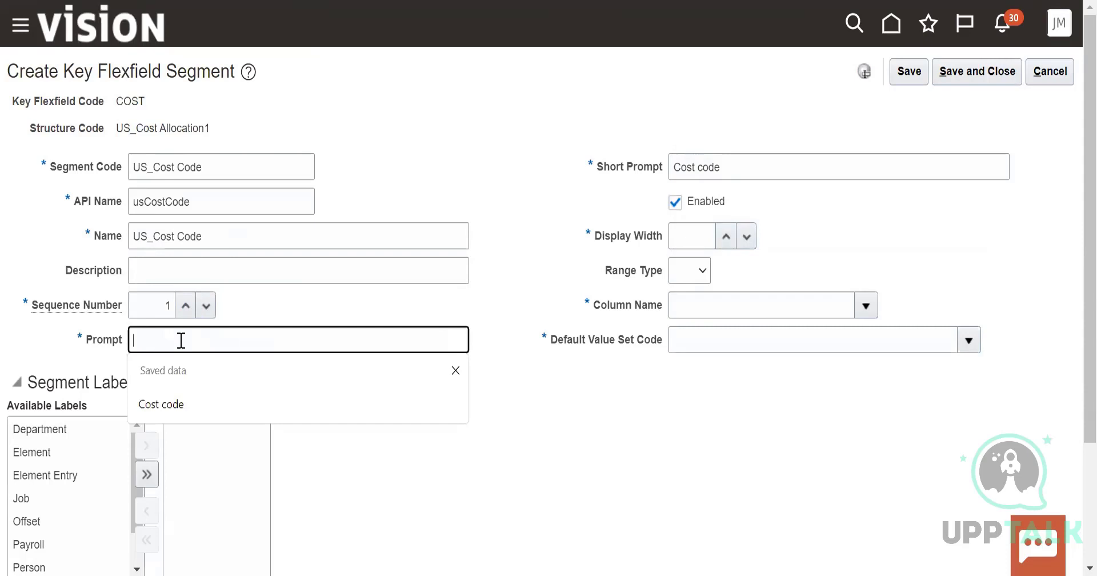
pyautogui.write('US')
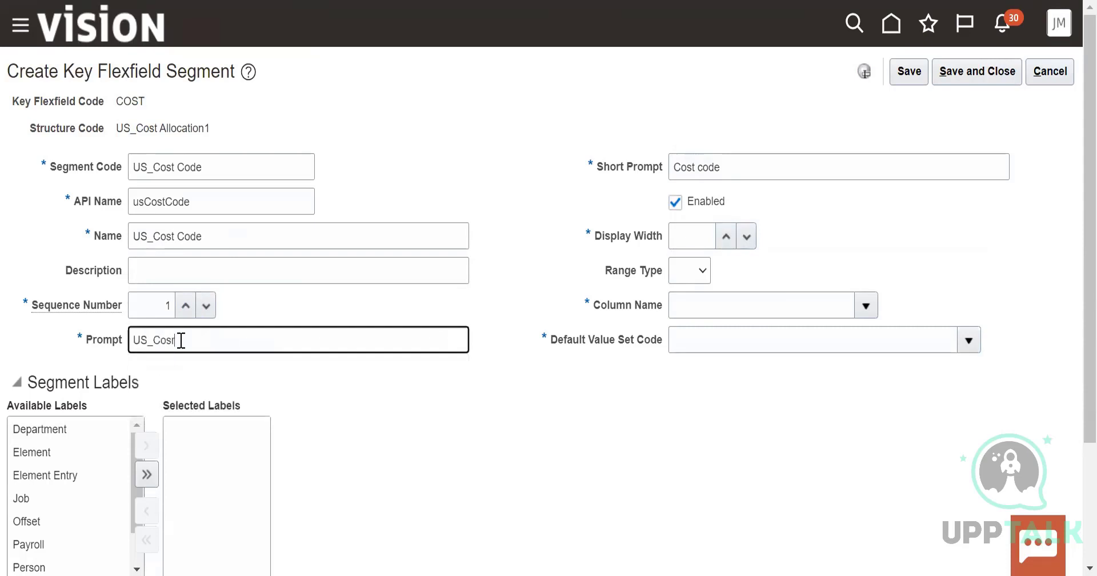
pyautogui.write('_Cost code')
# Set the segment's display width to 1 and its column name to SEGMENT1
pyautogui.click(725, 236)
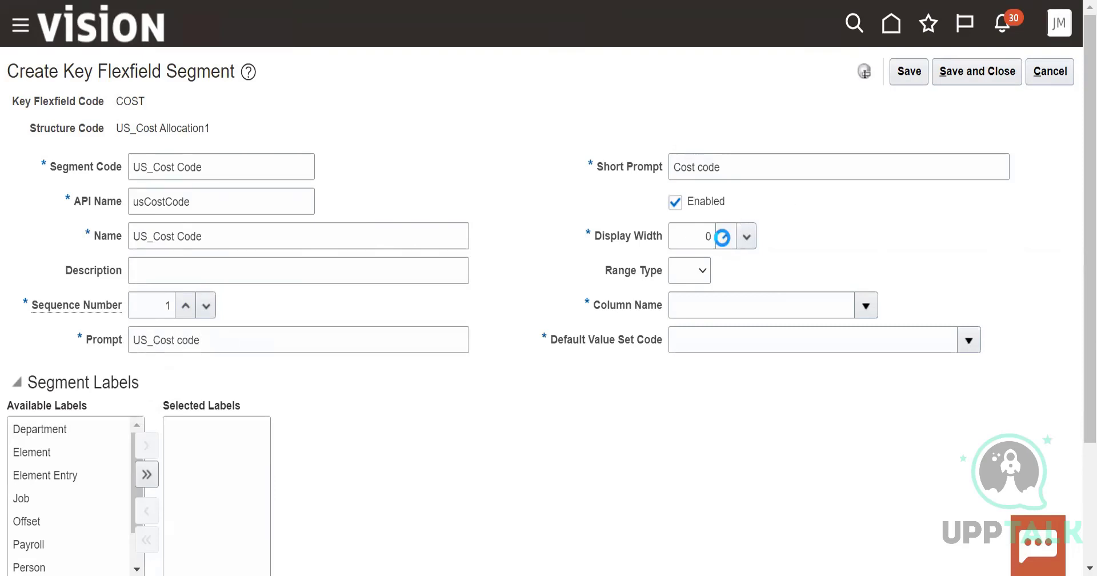
pyautogui.click(725, 237)
pyautogui.click(730, 328)
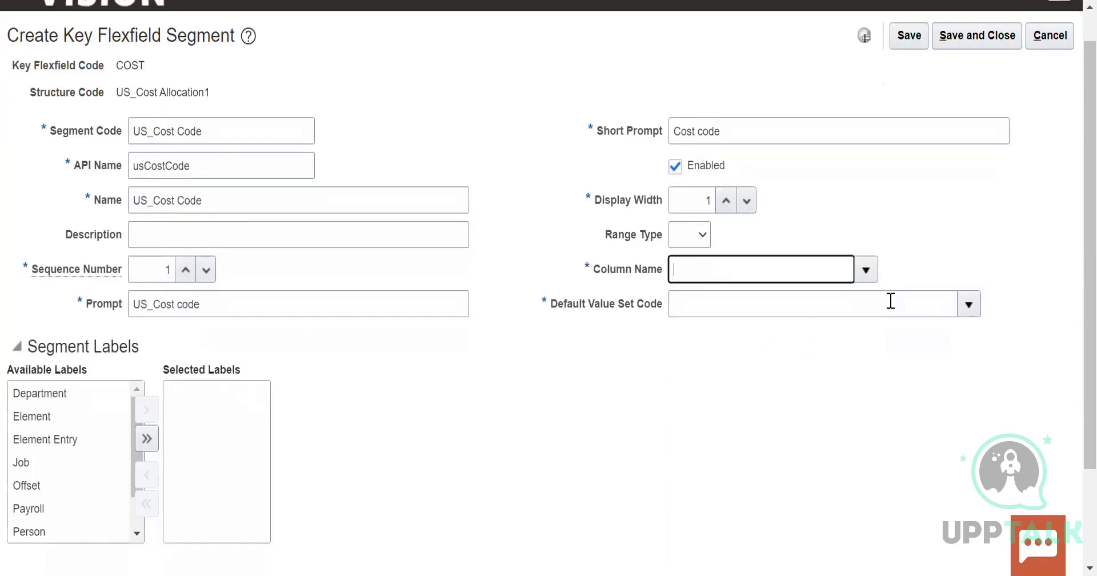
# Choose 30 Characters as the default value set code, and save and close both the segment and its structure
pyautogui.click(969, 305)
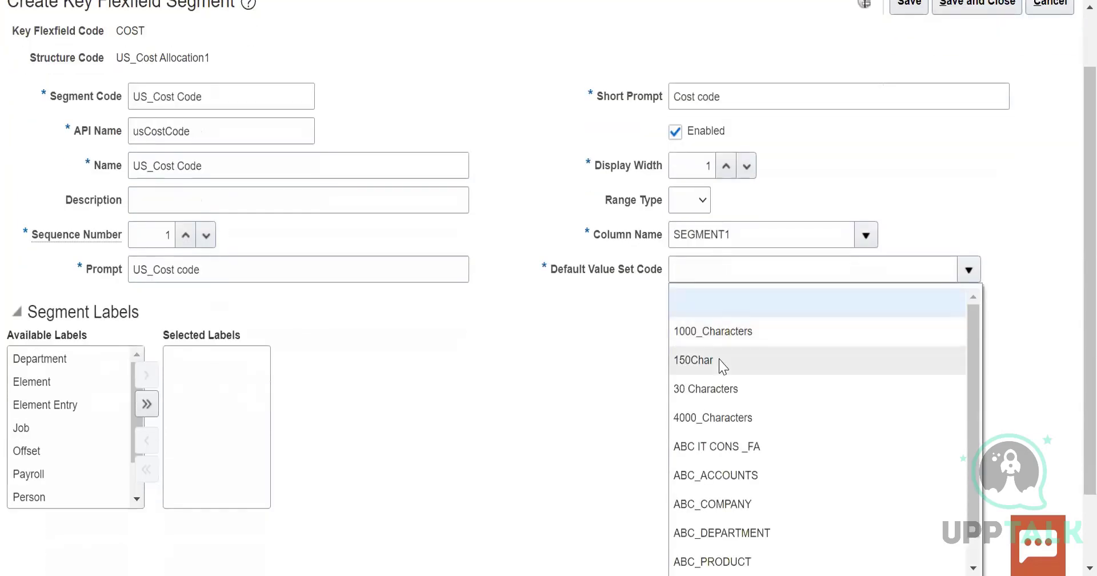
pyautogui.click(709, 389)
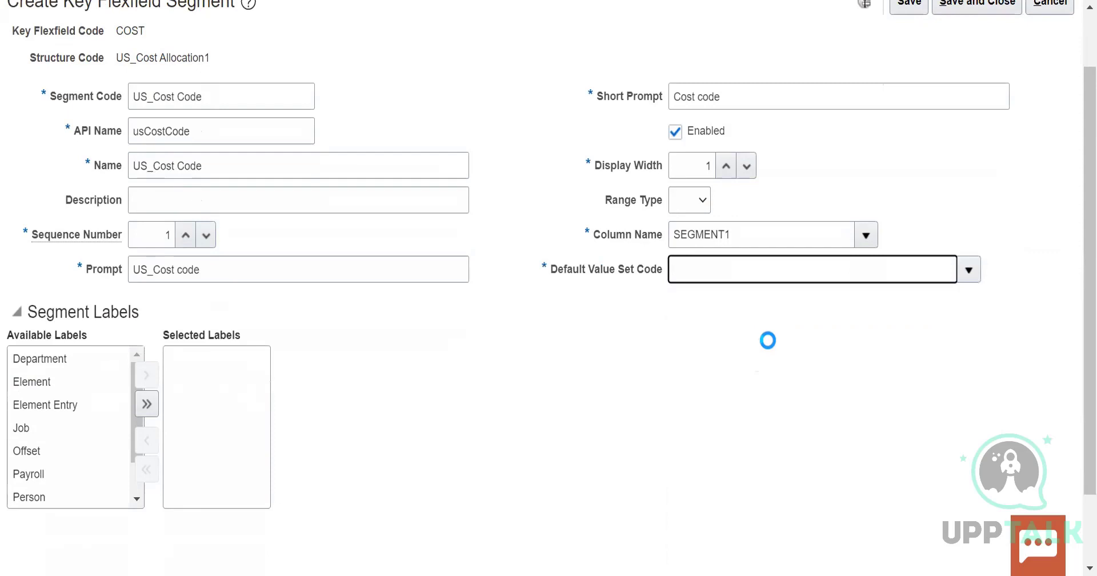
pyautogui.click(946, 71)
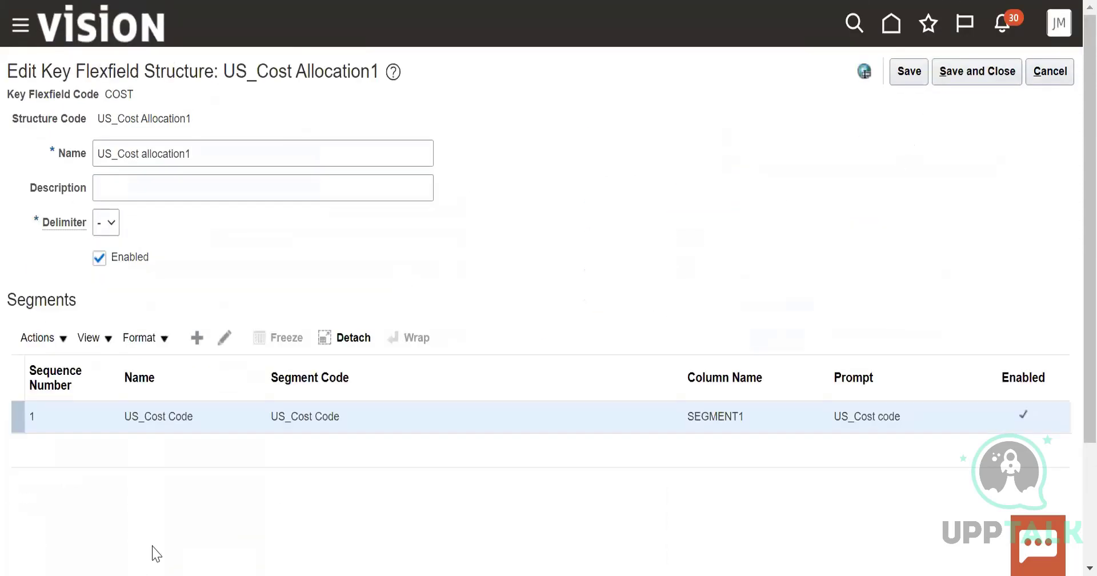
pyautogui.click(949, 71)
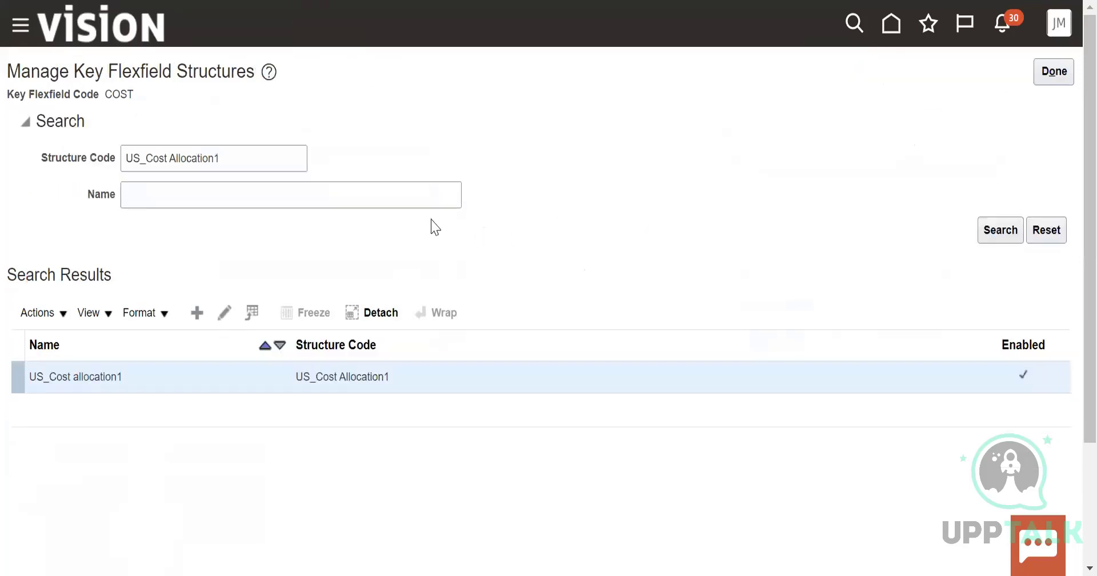
# Return to the key flexfields list and try to deploy the Cost Allocation Flexfield
pyautogui.click(1054, 71)
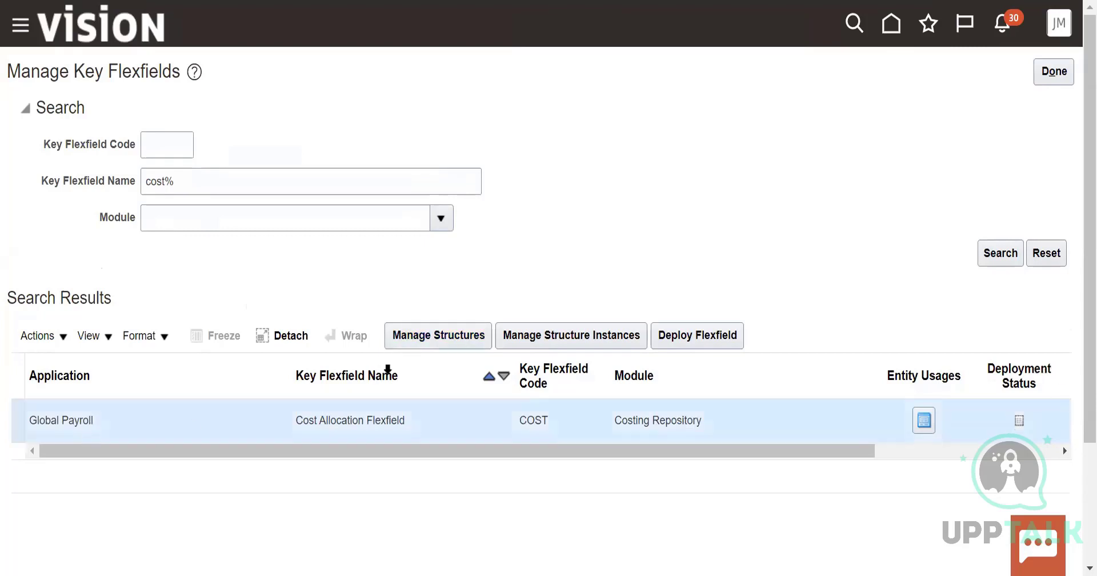
pyautogui.click(666, 339)
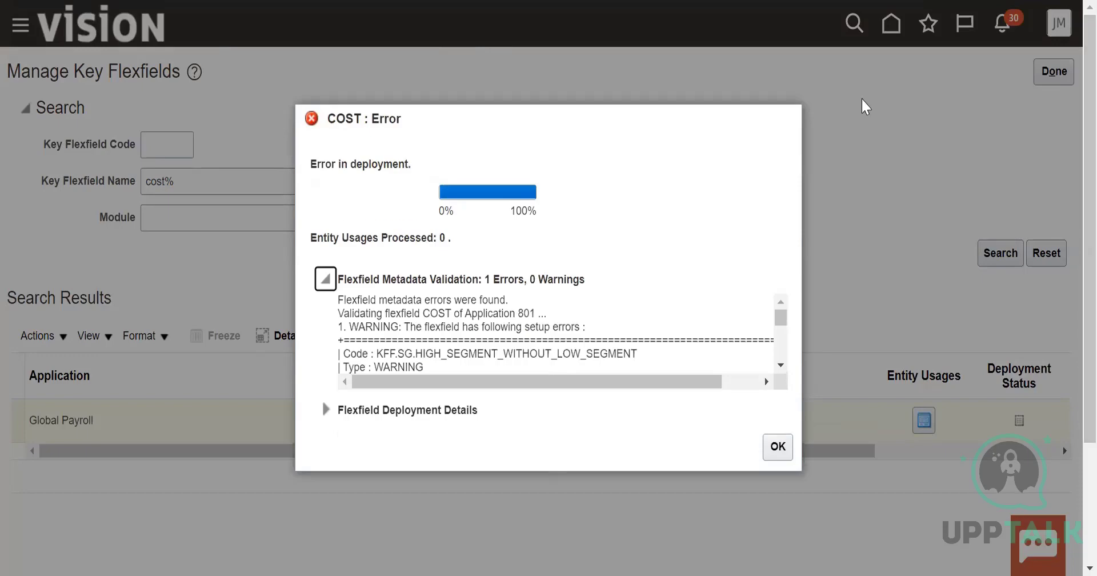
pyautogui.click(778, 447)
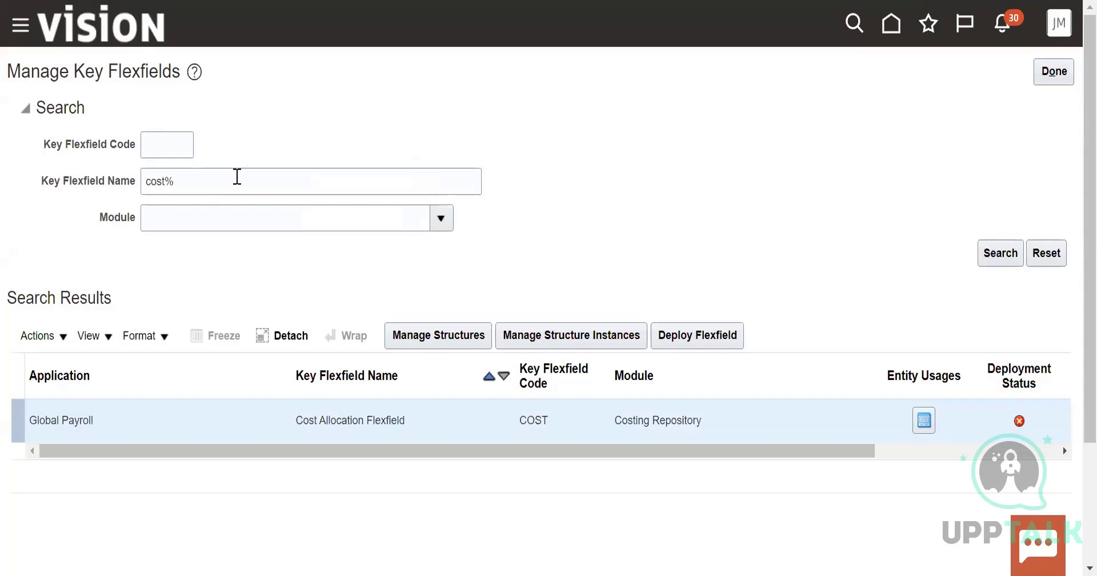
# Leave the key flexfields page and open the Manage Descriptive Flexfields task from the implementation project
pyautogui.click(1067, 69)
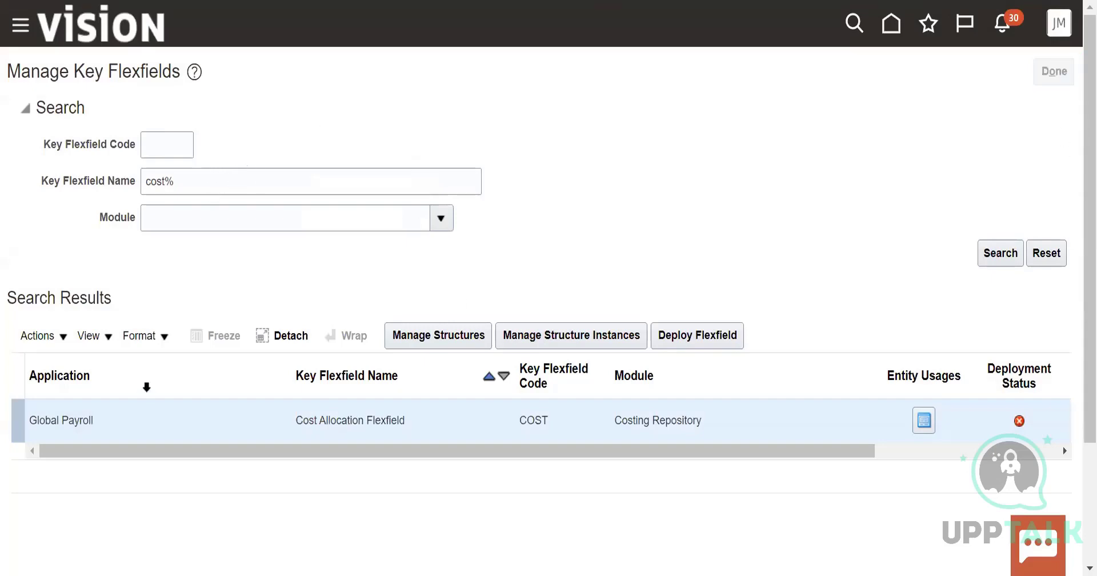
pyautogui.scroll(-3, 221, 482)
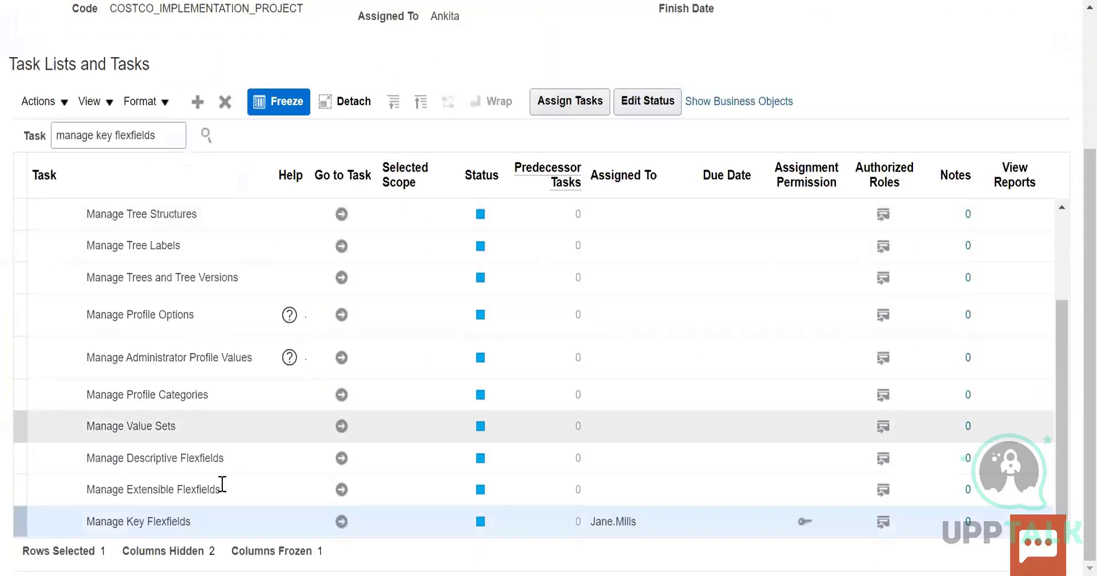
pyautogui.click(342, 458)
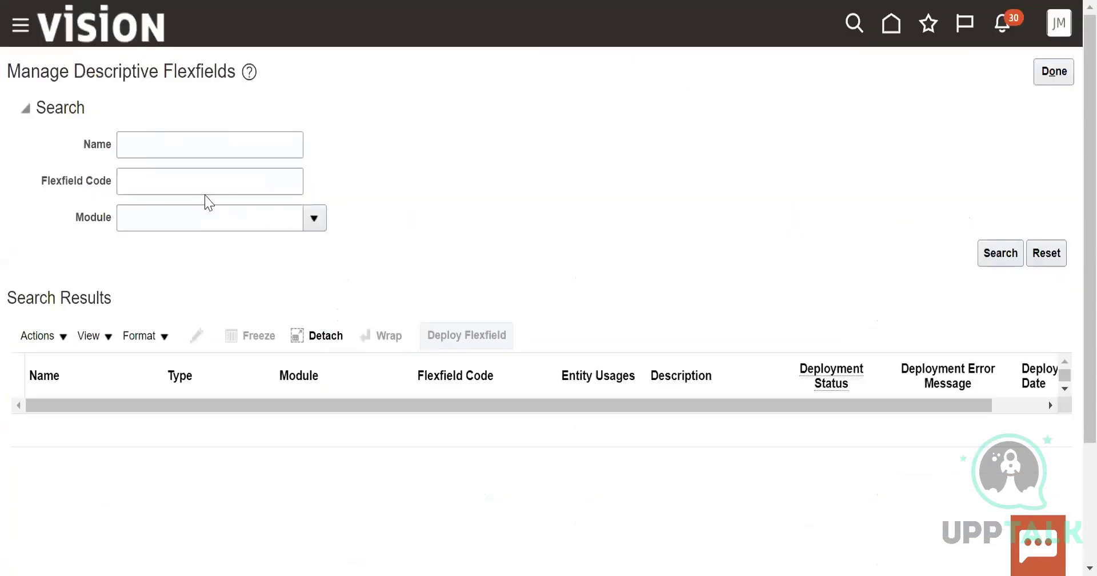
pyautogui.click(55, 338)
pyautogui.click(177, 135)
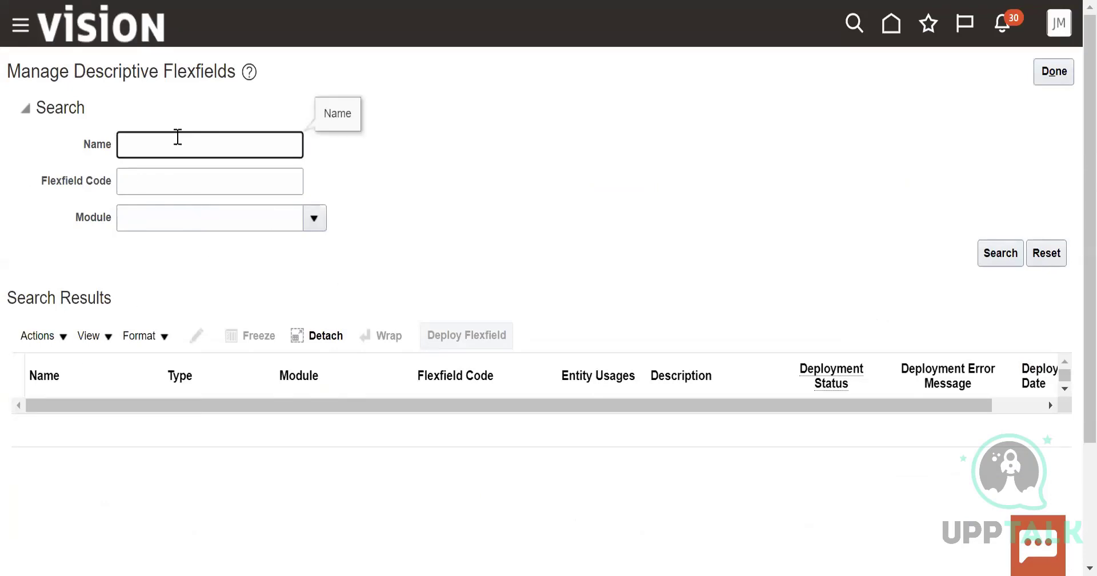
# Find the Global Human Resources module with Global% and search the descriptive flexfields belonging to it
pyautogui.click(36, 336)
pyautogui.click(183, 285)
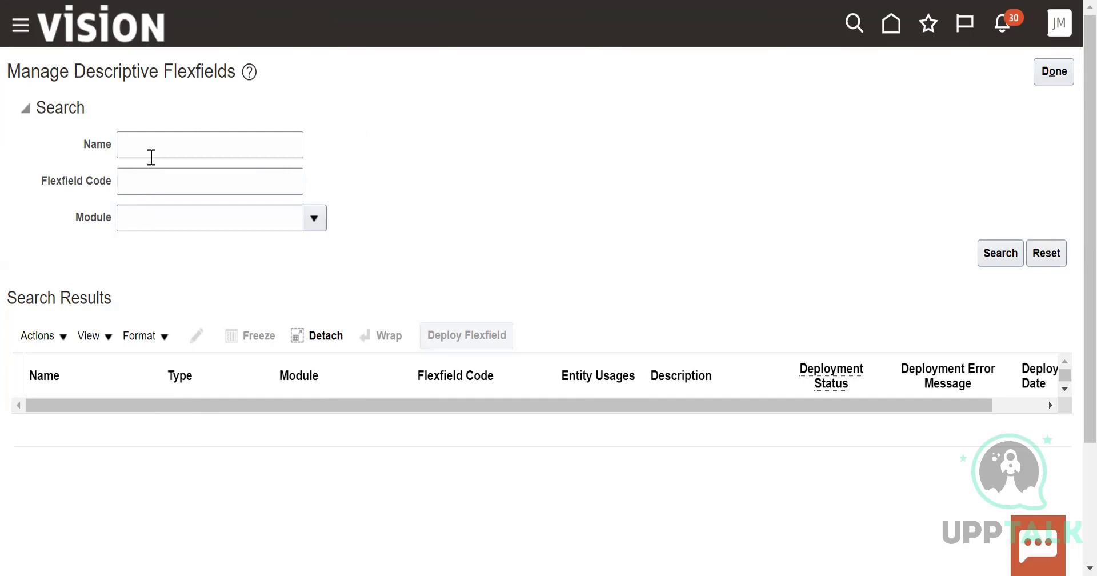
pyautogui.click(136, 218)
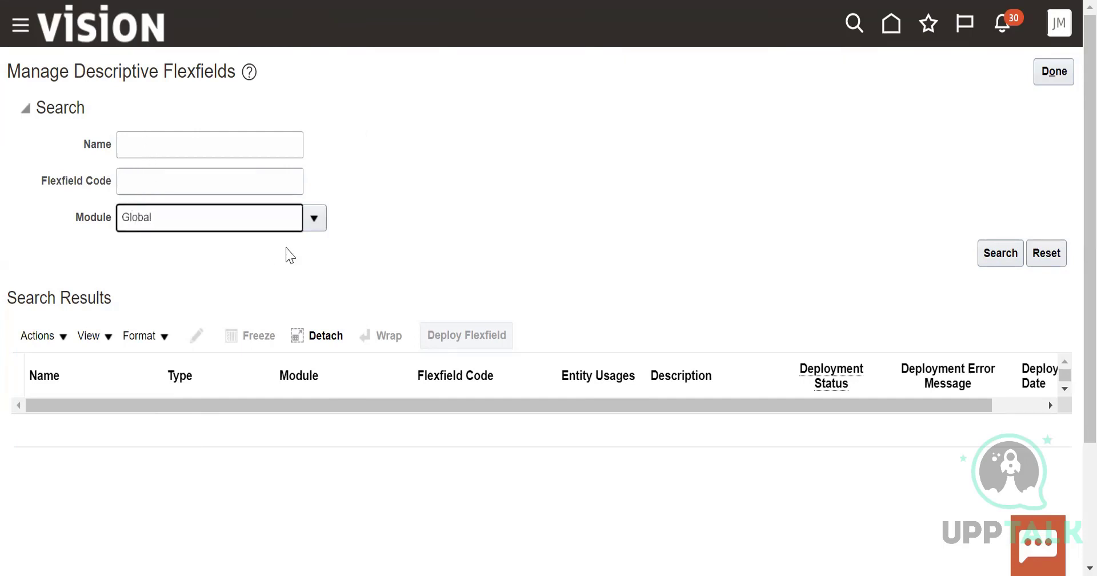
pyautogui.click(314, 217)
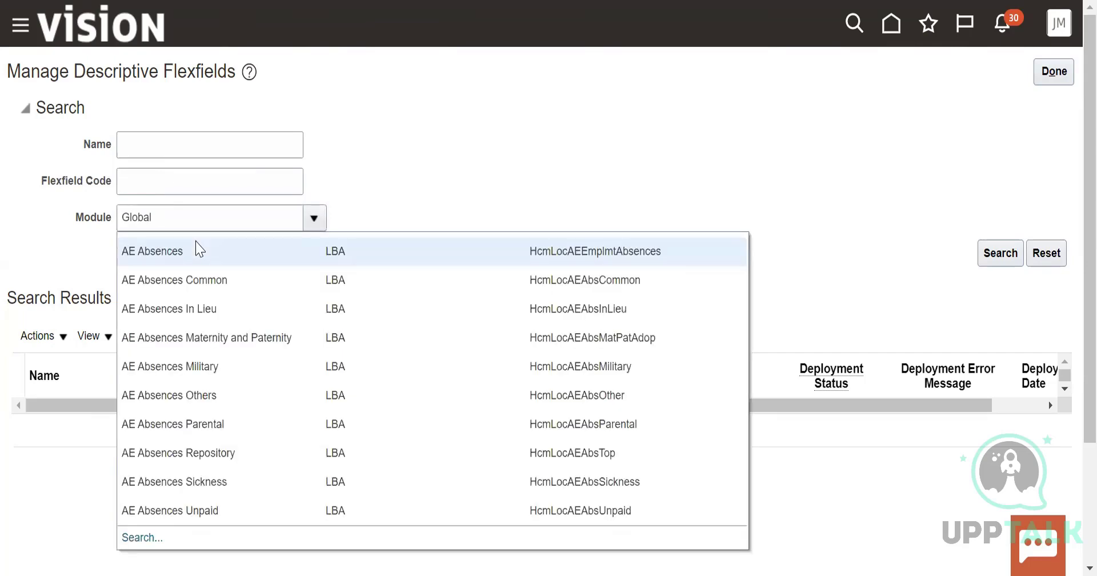
pyautogui.click(131, 540)
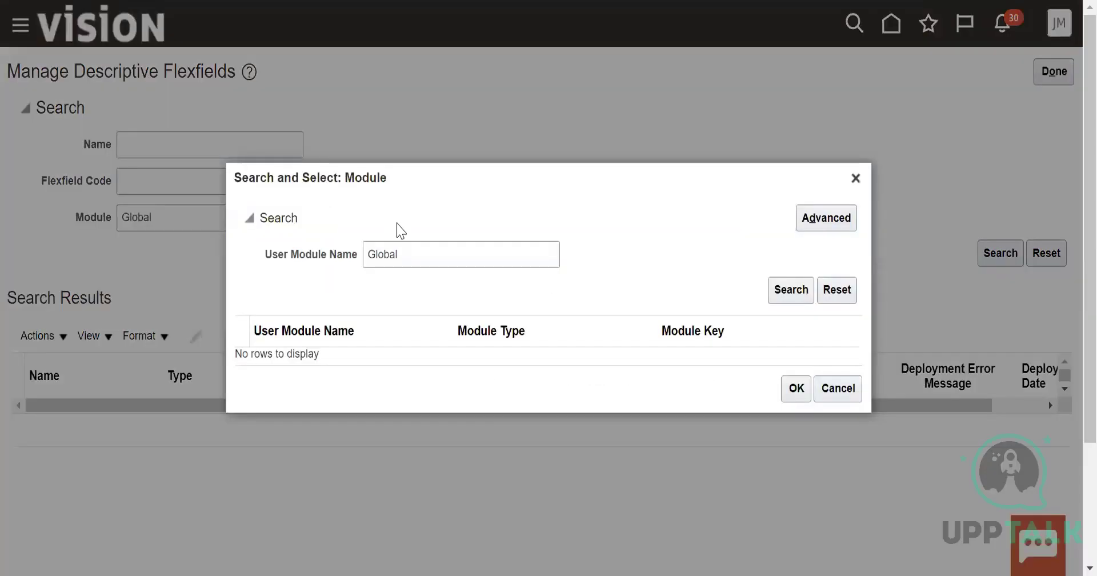
pyautogui.click(414, 246)
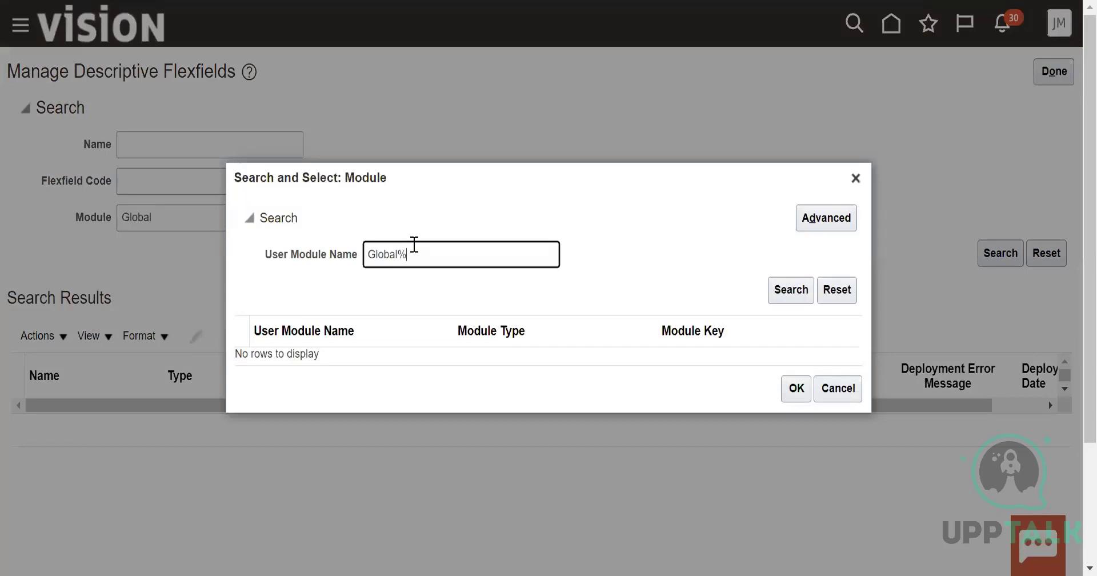
pyautogui.click(791, 289)
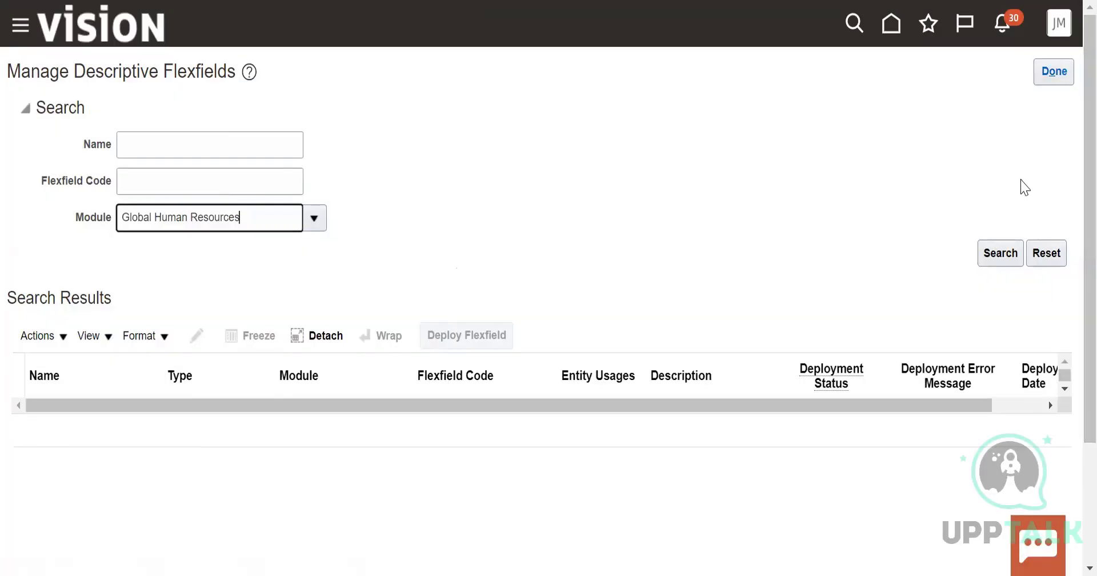
pyautogui.click(982, 253)
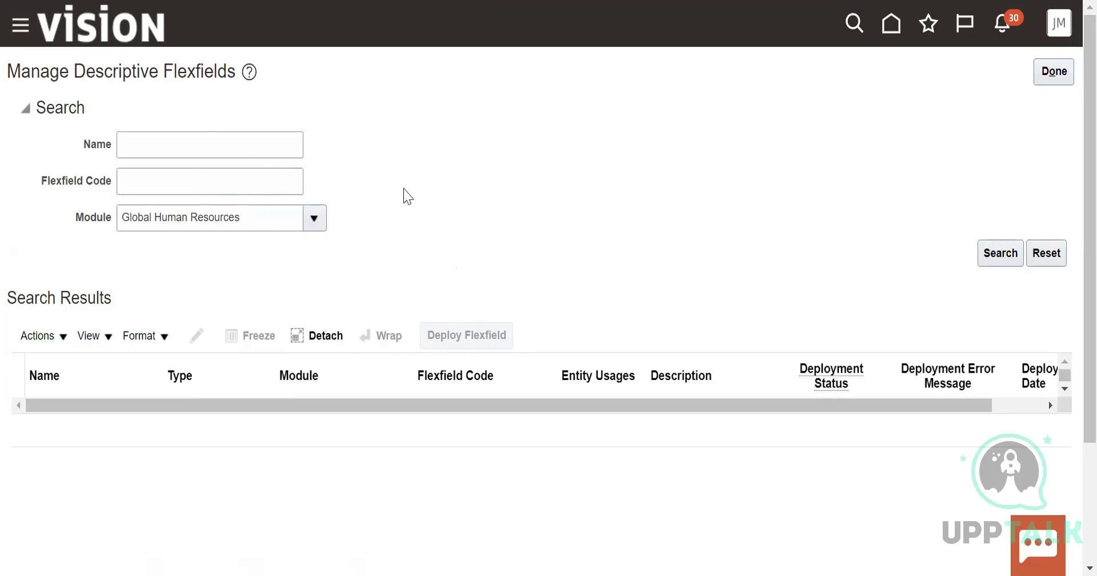
pyautogui.click(999, 257)
# Clear the module filter and search for descriptive flexfields with names matching A%
pyautogui.moveTo(247, 214); pyautogui.dragTo(90, 236)
pyautogui.press('BackSpace')
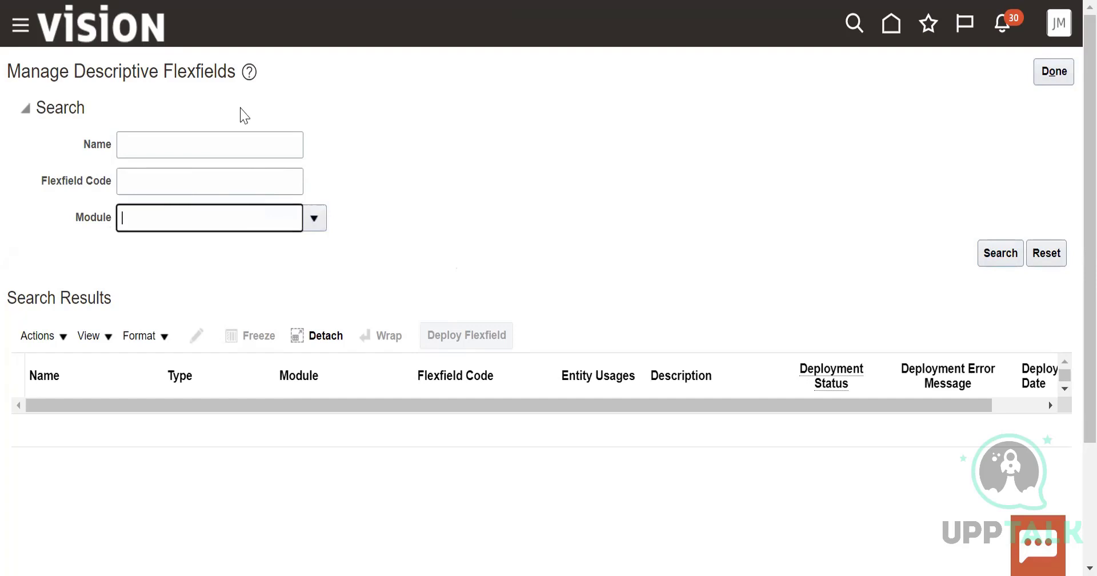
pyautogui.click(207, 137)
pyautogui.write('A')
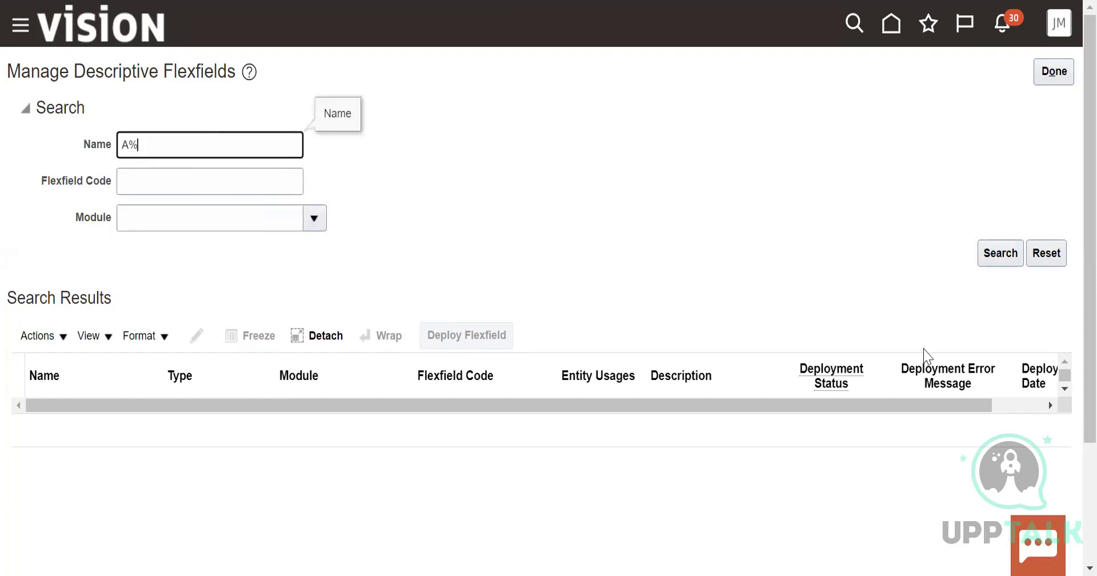
pyautogui.write('%')
pyautogui.click(999, 251)
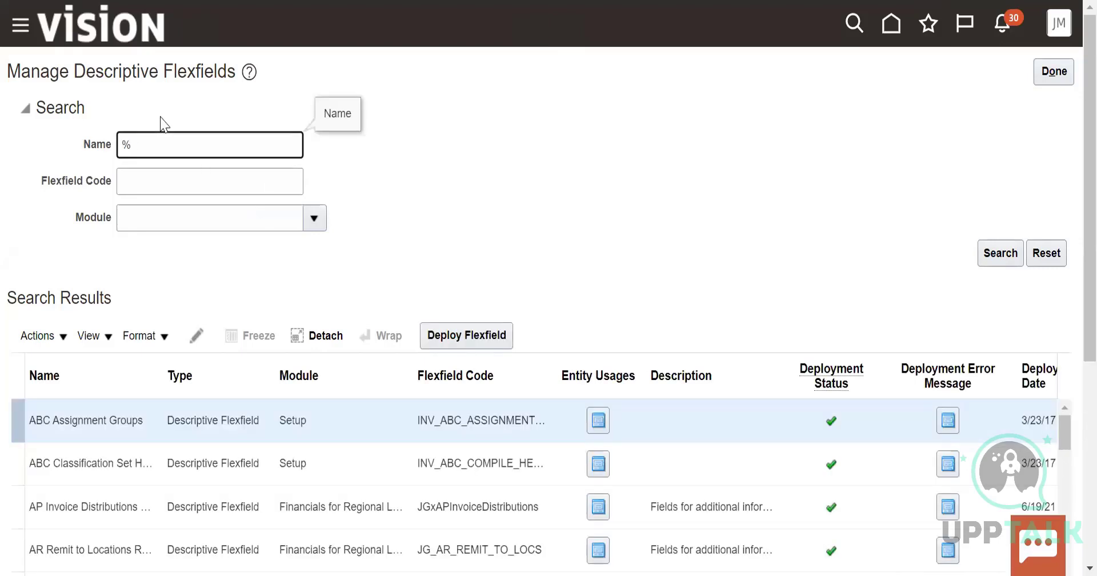
# Replace the flexfield name criterion with global%
pyautogui.write('obal')
pyautogui.scroll(-3, 376, 323)
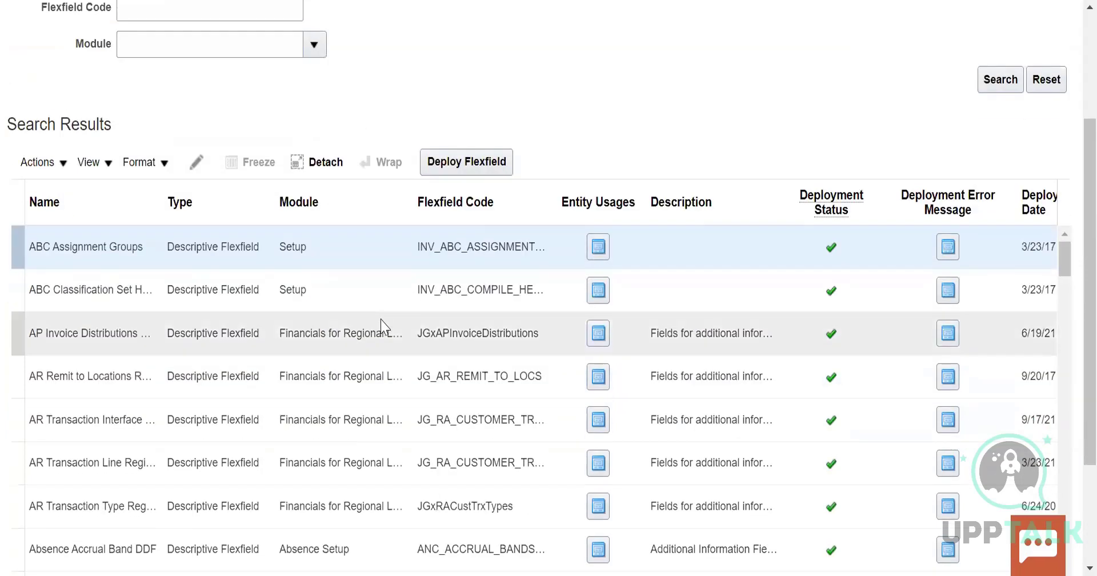
pyautogui.press('Return')
# Examine the listed descriptive flexfields beginning with A, including their modules, flexfield codes and deployment statuses
pyautogui.scroll(-5, 400, 343)
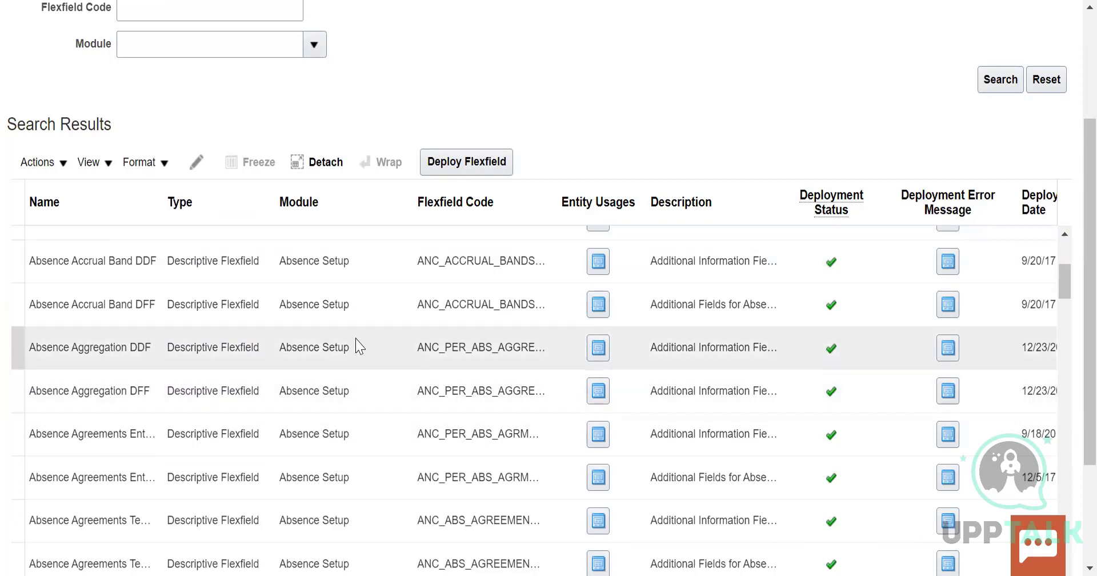
pyautogui.scroll(8, 357, 346)
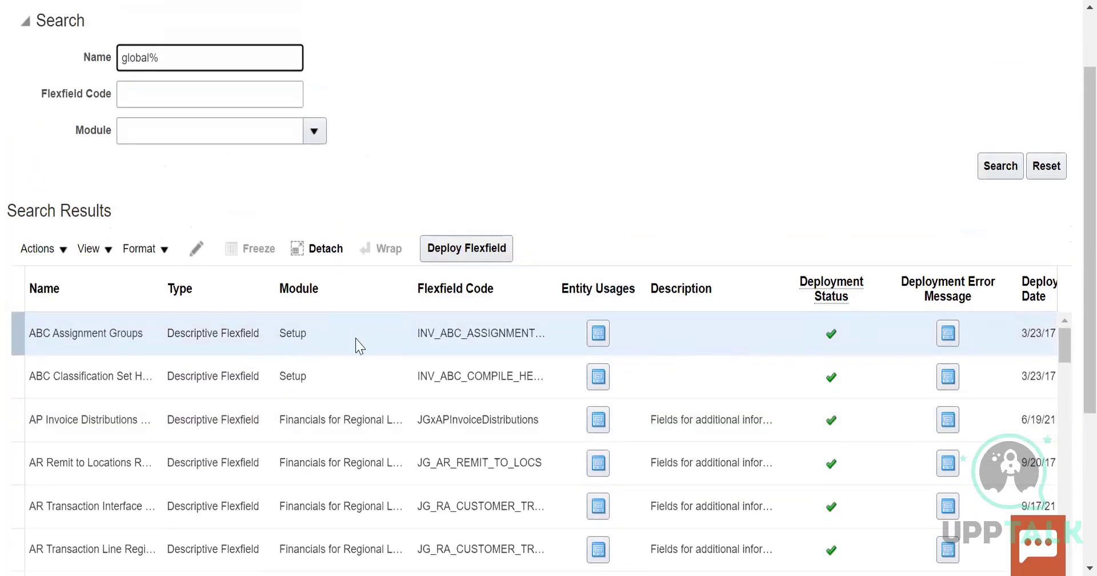
pyautogui.scroll(-10, 357, 345)
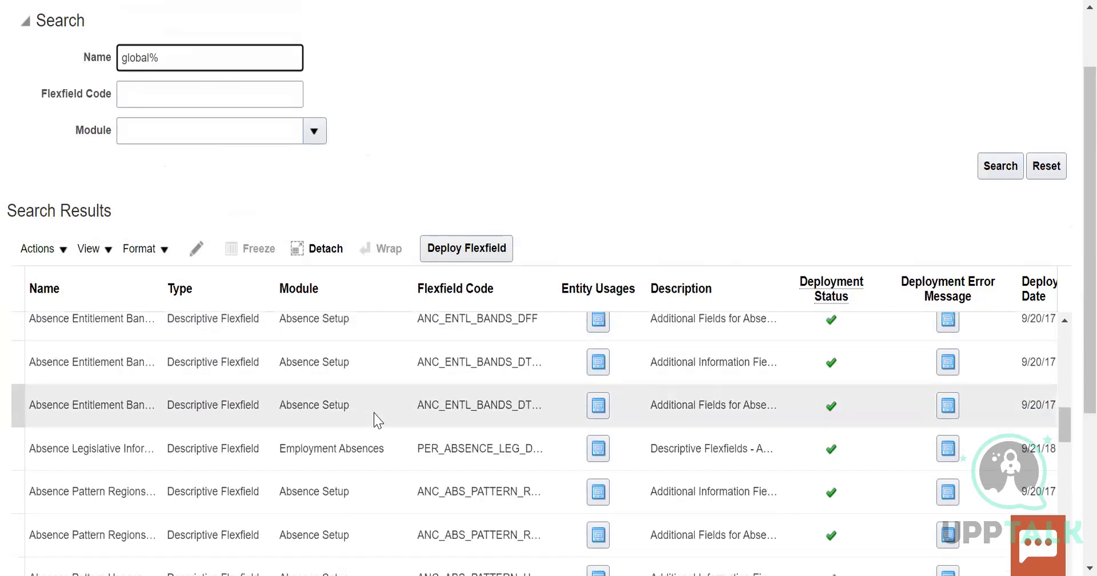
pyautogui.scroll(-5, 378, 422)
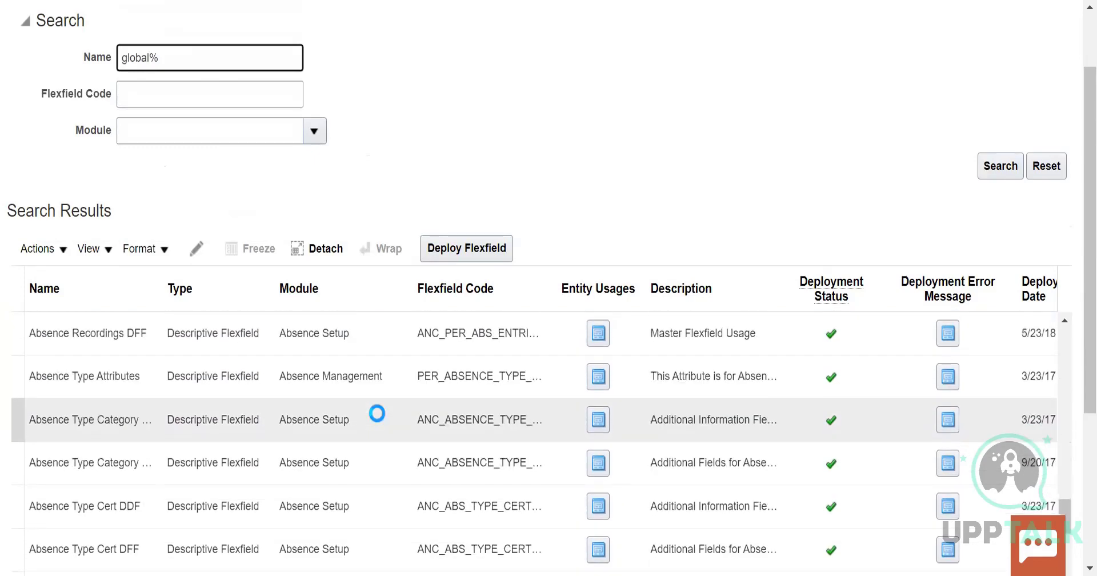
pyautogui.scroll(-10, 377, 413)
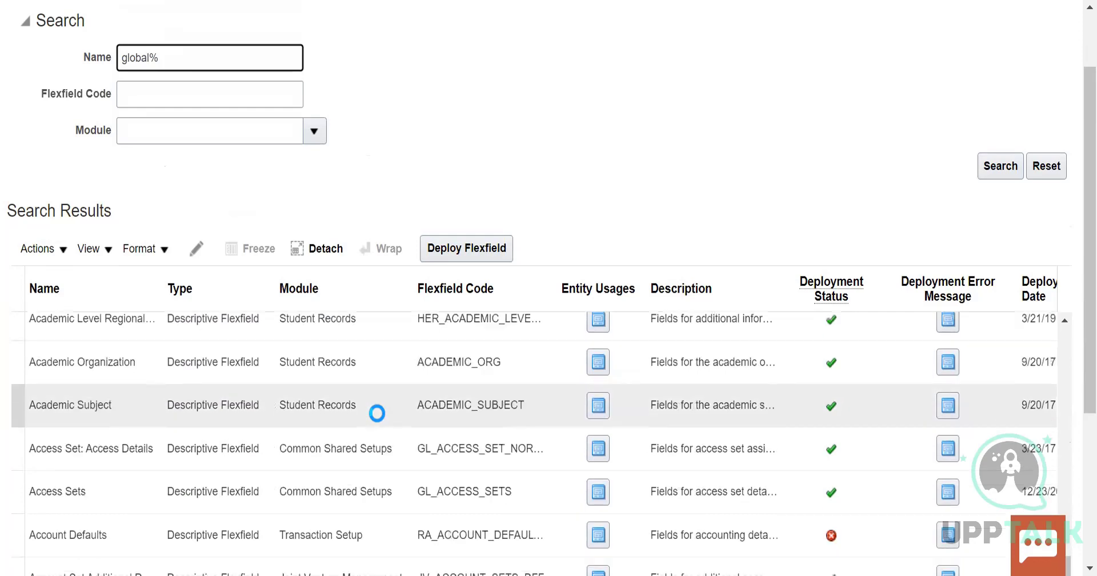
pyautogui.scroll(-10, 377, 412)
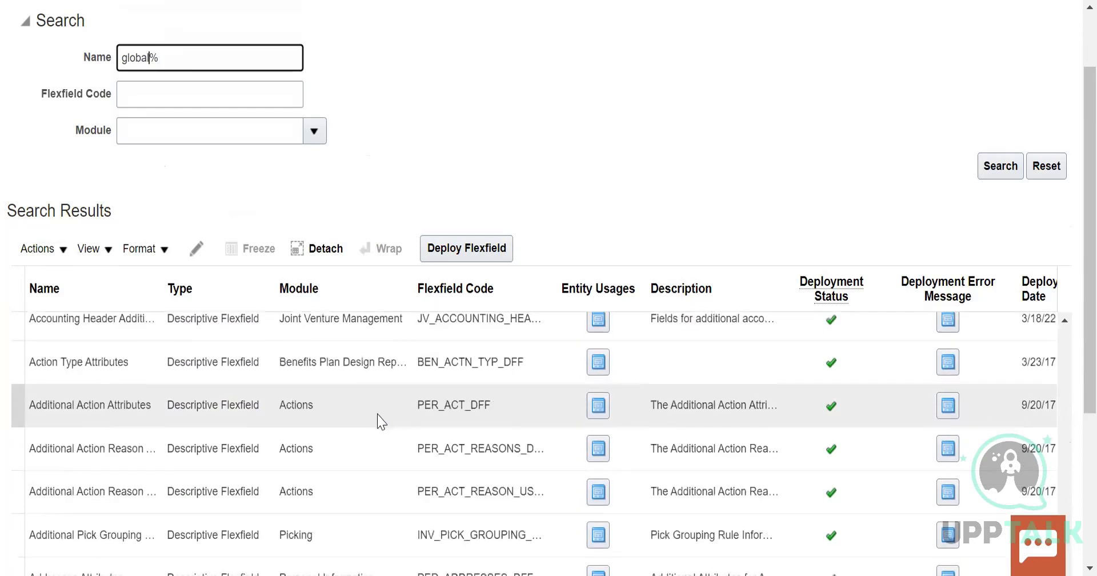
pyautogui.scroll(-10, 377, 412)
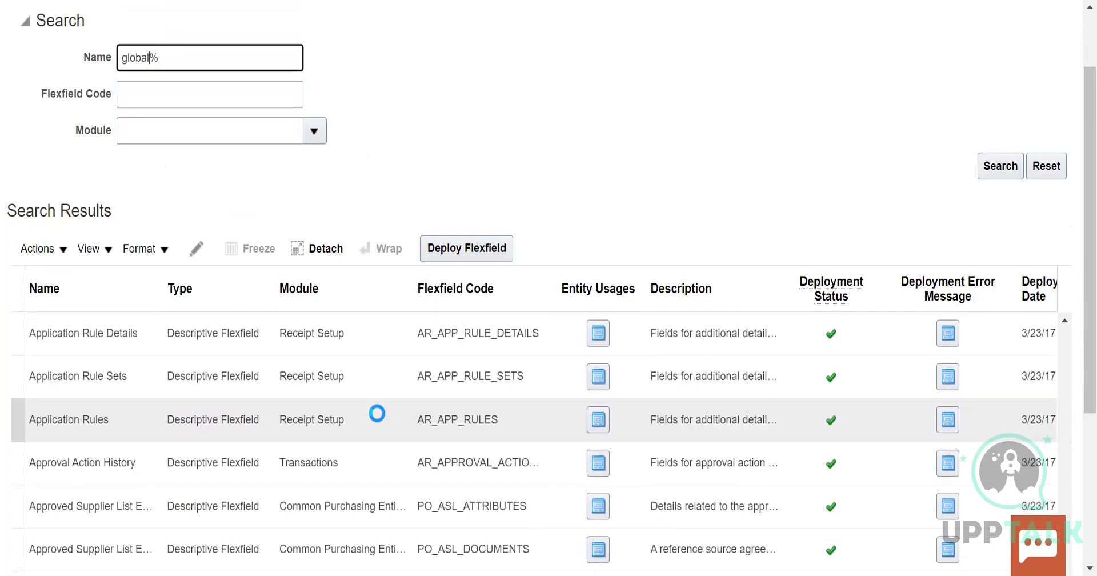
pyautogui.scroll(-10, 377, 413)
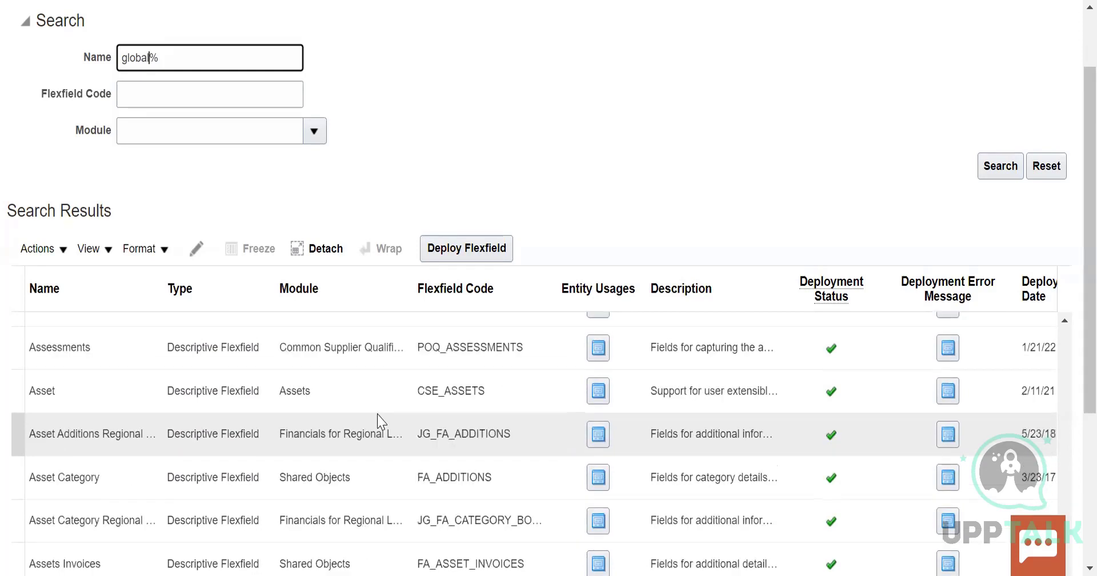
pyautogui.scroll(-5, 379, 422)
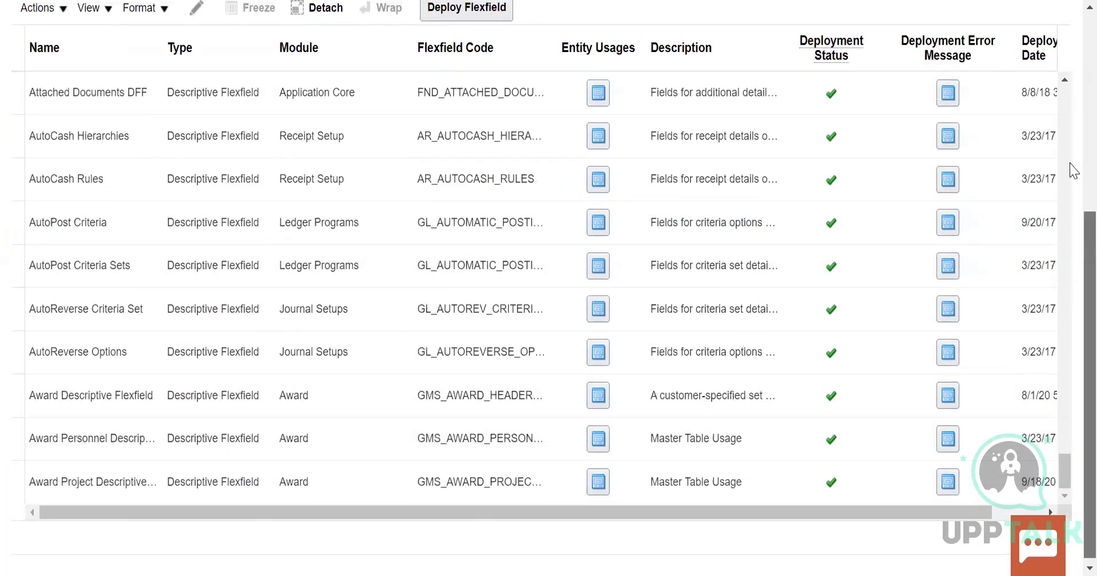
pyautogui.scroll(5, 1071, 166)
pyautogui.scroll(-5, 1071, 326)
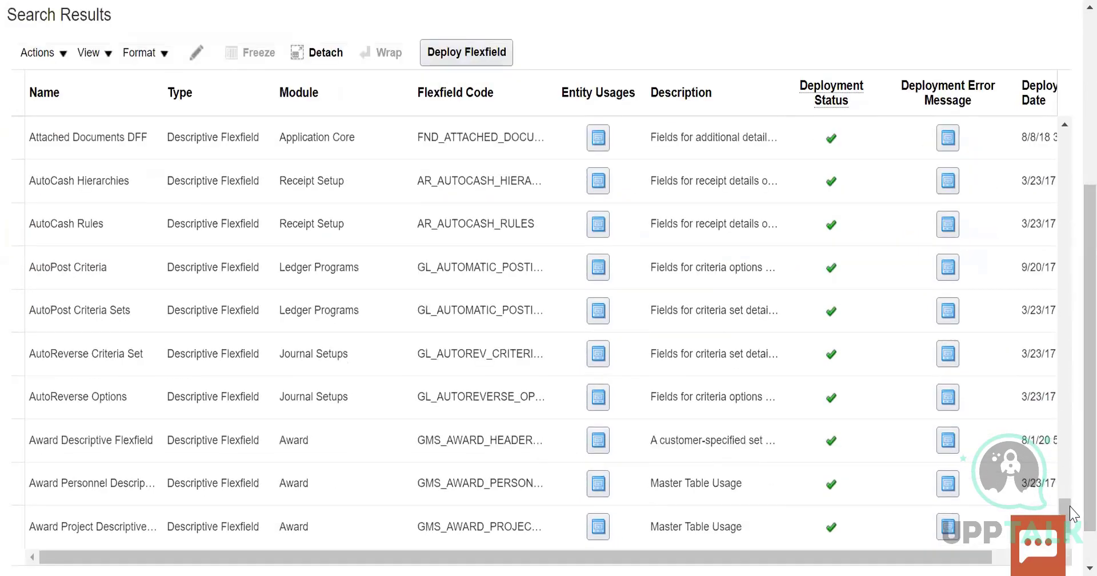
pyautogui.moveTo(1063, 504)
pyautogui.mouseDown()
pyautogui.moveTo(1070, 297)
pyautogui.moveTo(1061, 509)
pyautogui.mouseUp()
pyautogui.scroll(4, 1070, 429)
pyautogui.scroll(-4, 1072, 412)
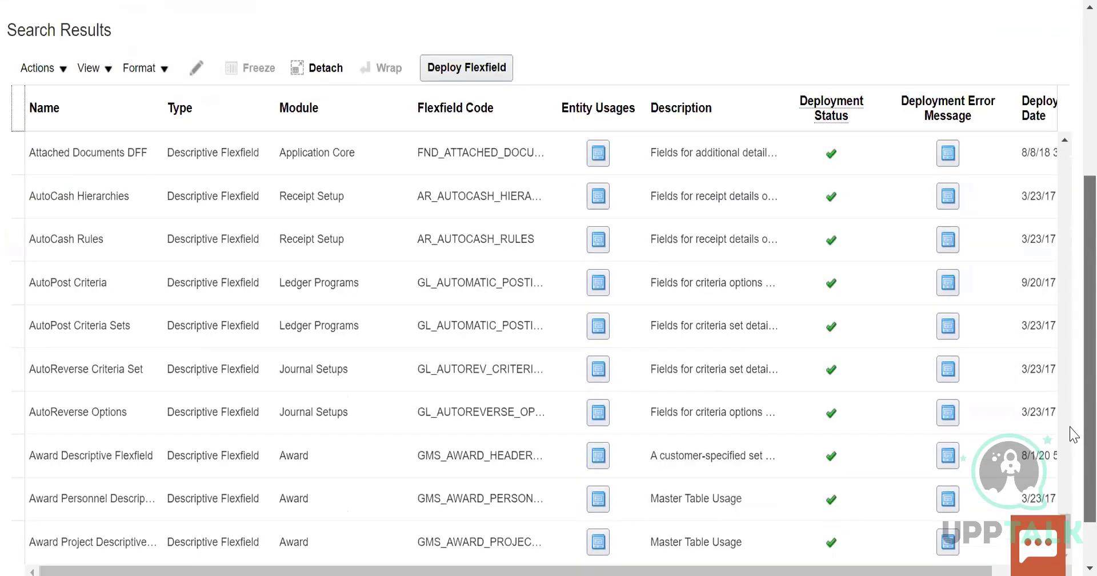
pyautogui.moveTo(1070, 509)
pyautogui.mouseDown()
pyautogui.moveTo(1073, 131)
pyautogui.moveTo(1061, 505)
pyautogui.mouseUp()
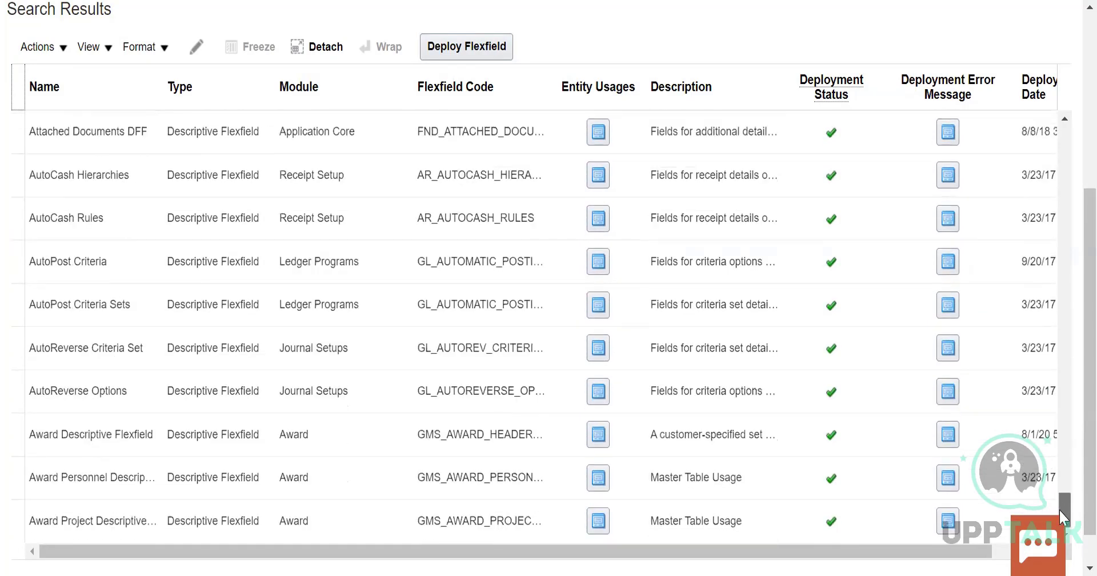
pyautogui.scroll(-2, 1070, 497)
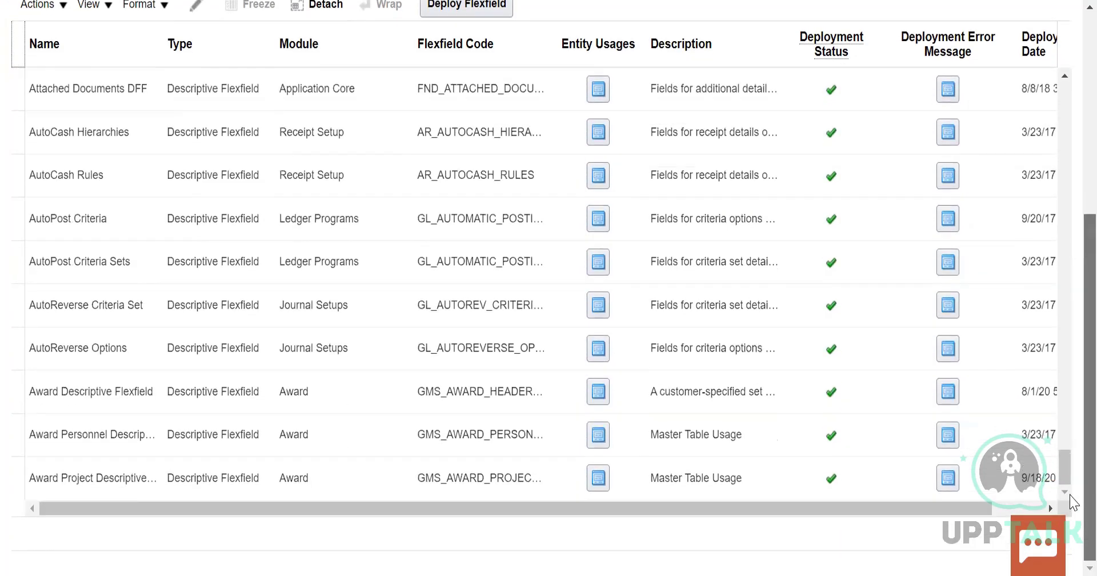
pyautogui.scroll(10, 657, 385)
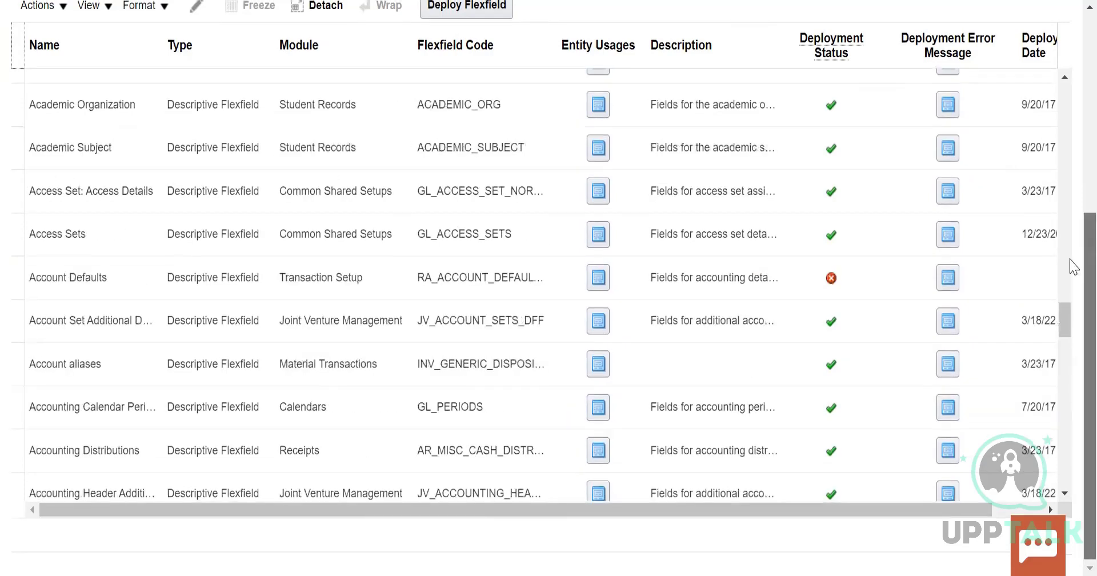
pyautogui.scroll(6, 1073, 97)
# Search for descriptive flexfields named global% without a module filter, and repeat the search with the name A%
pyautogui.click(147, 216)
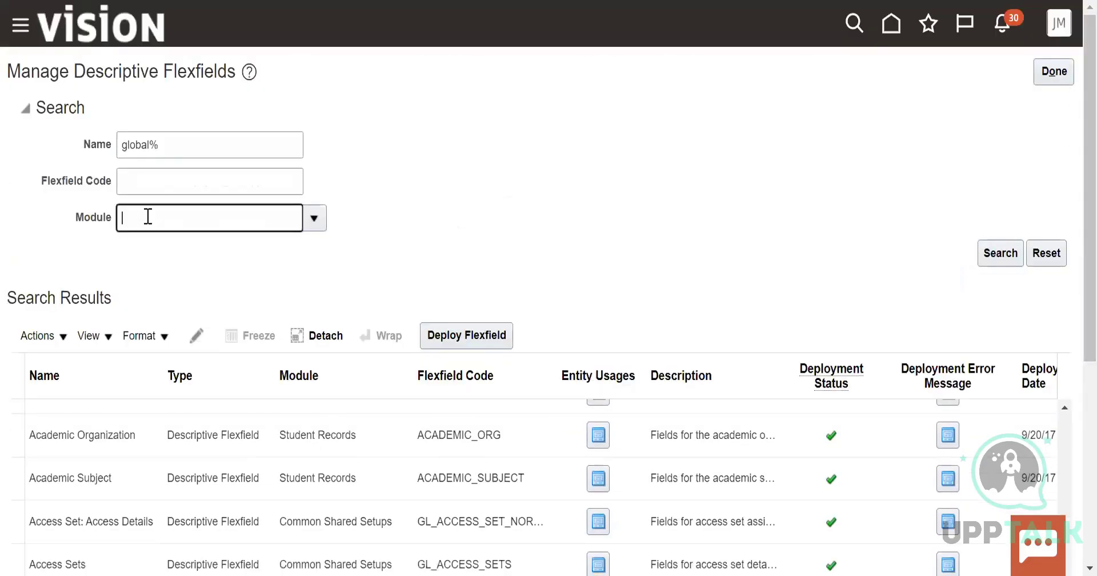
pyautogui.click(1000, 253)
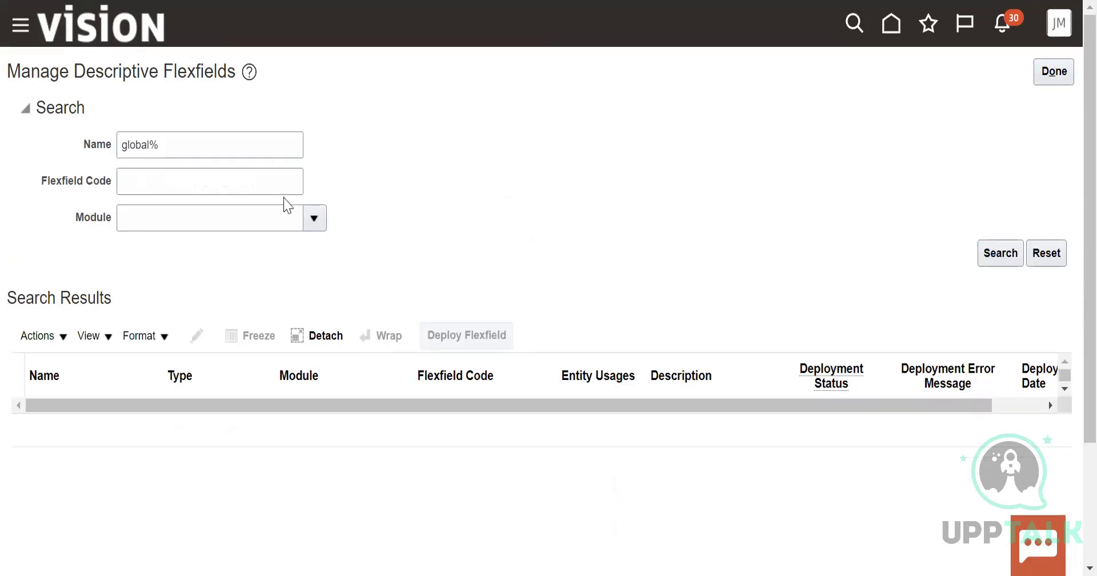
pyautogui.click(148, 144)
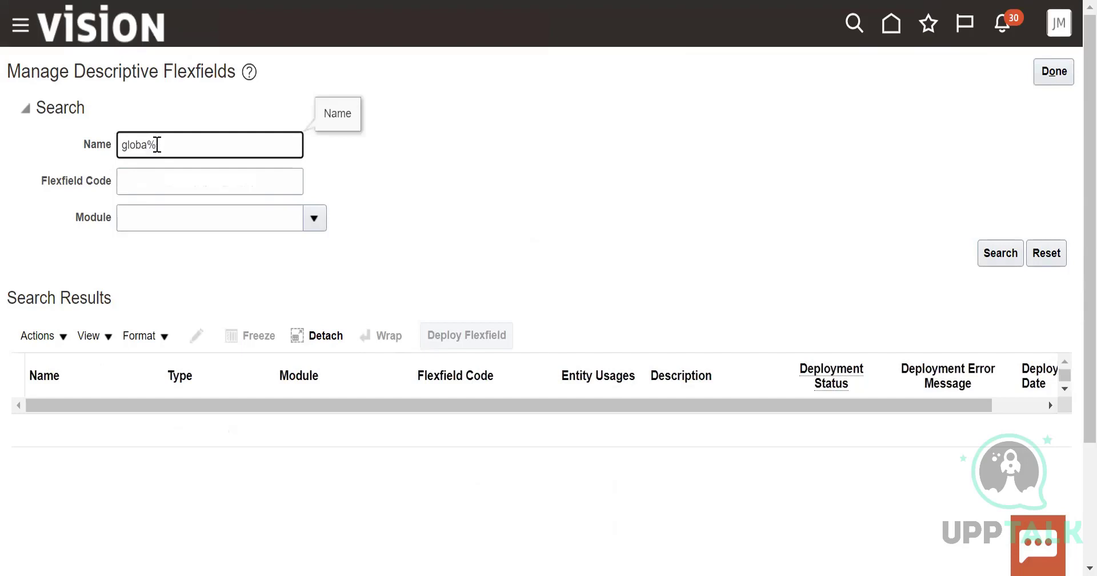
pyautogui.press('BackSpace')
pyautogui.press('BackSpace')
pyautogui.press('BackSpace')
pyautogui.press('BackSpace')
pyautogui.press('BackSpace')
pyautogui.press('Return')
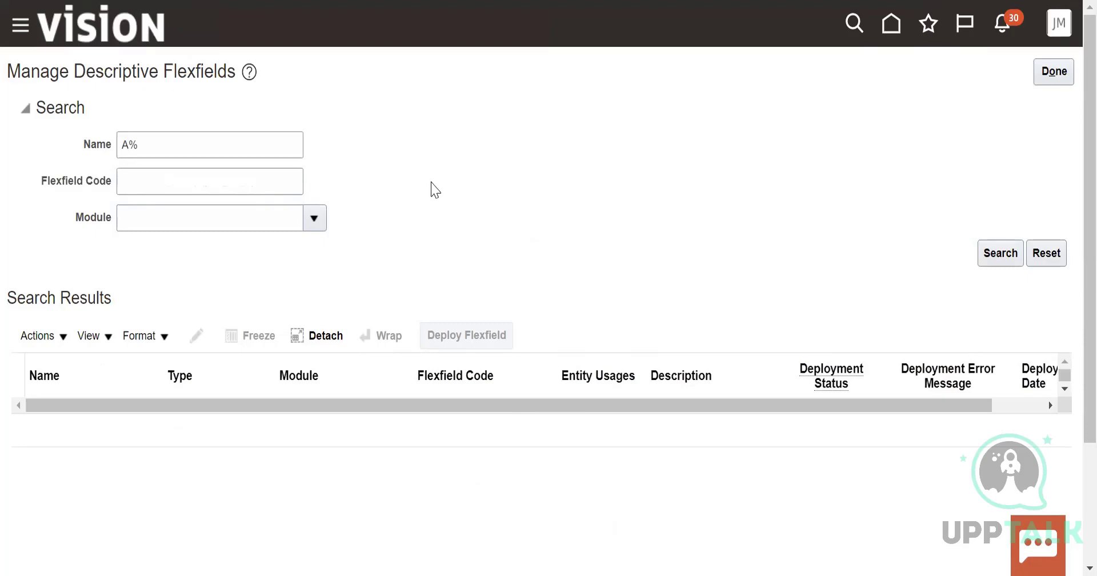
# Select the first Academic Level Regional flexfield of the Student Records module in the search results
pyautogui.scroll(-5, 440, 188)
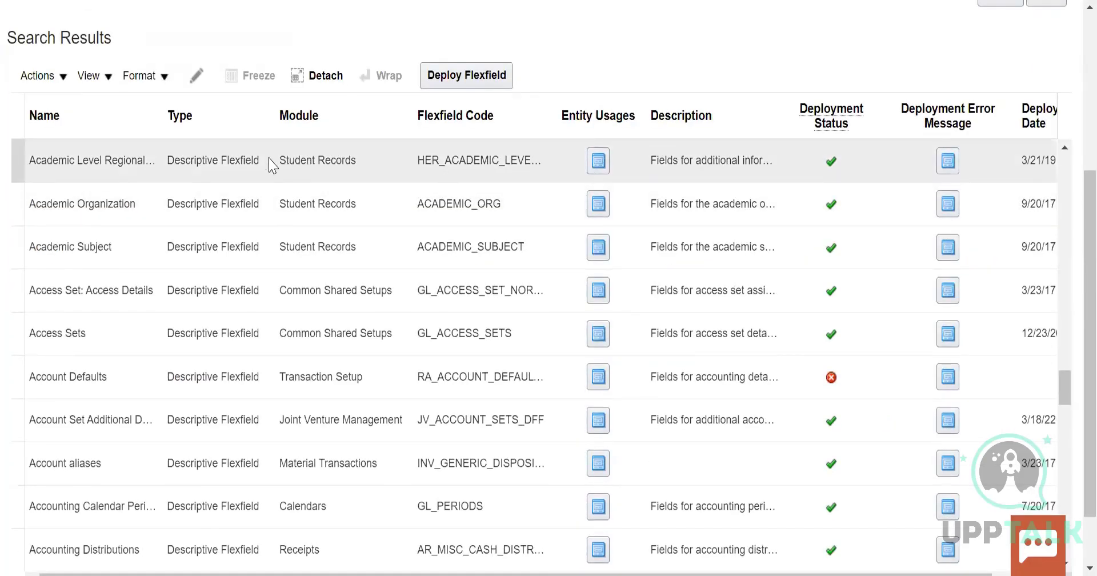
pyautogui.click(233, 155)
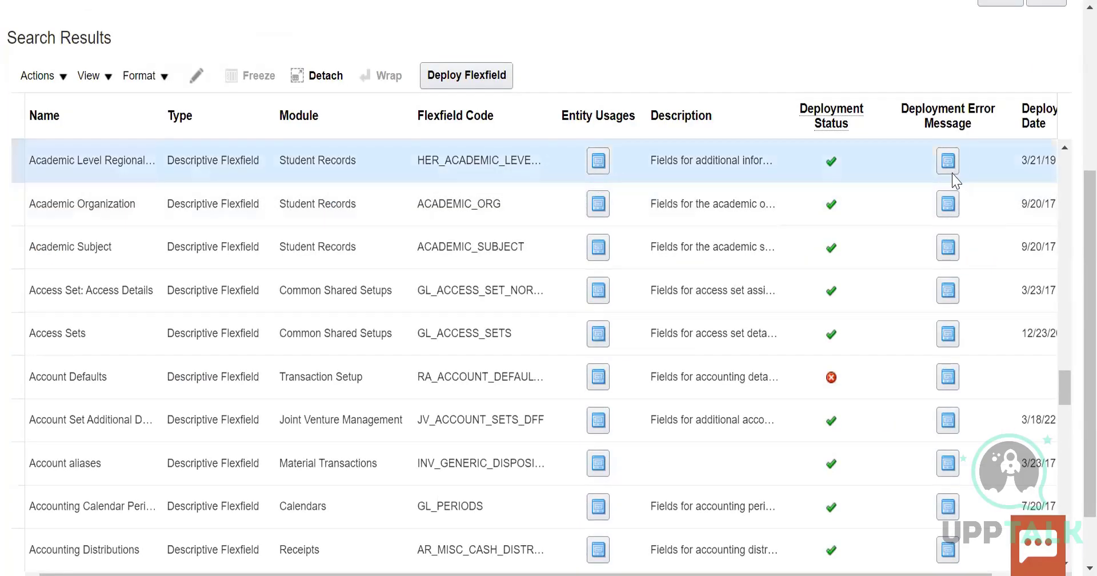
pyautogui.click(181, 166)
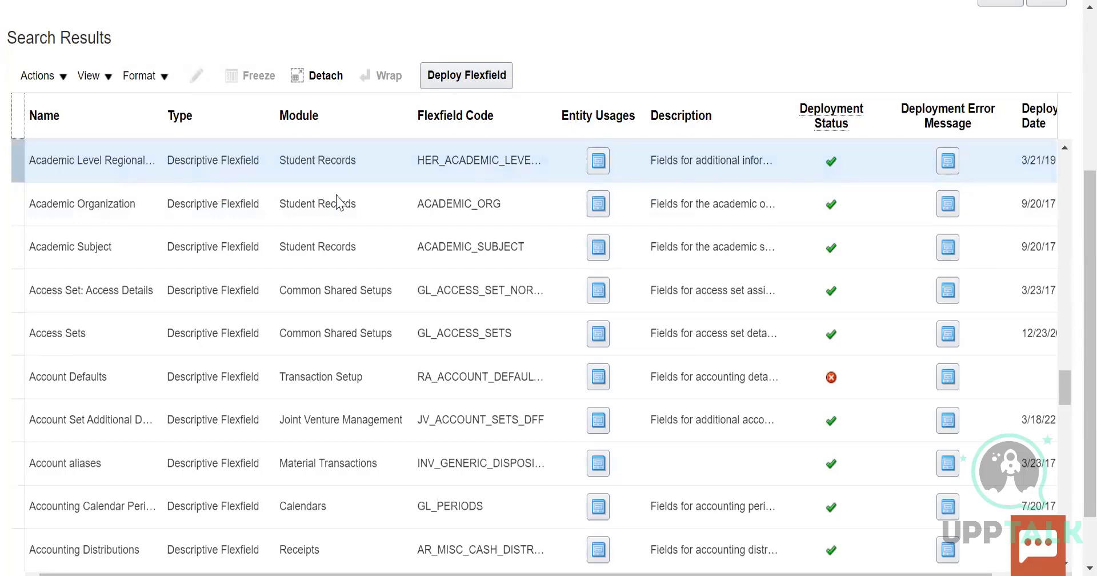
# Filter the A% flexfield search by the Global Human Resources module and run it
pyautogui.scroll(5, 387, 110)
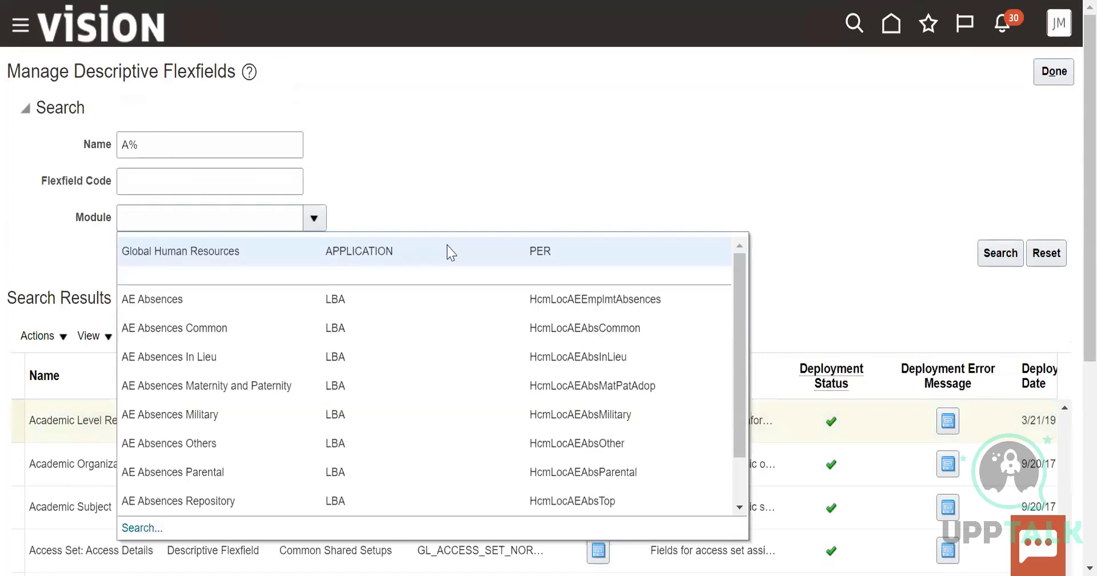
pyautogui.click(381, 227)
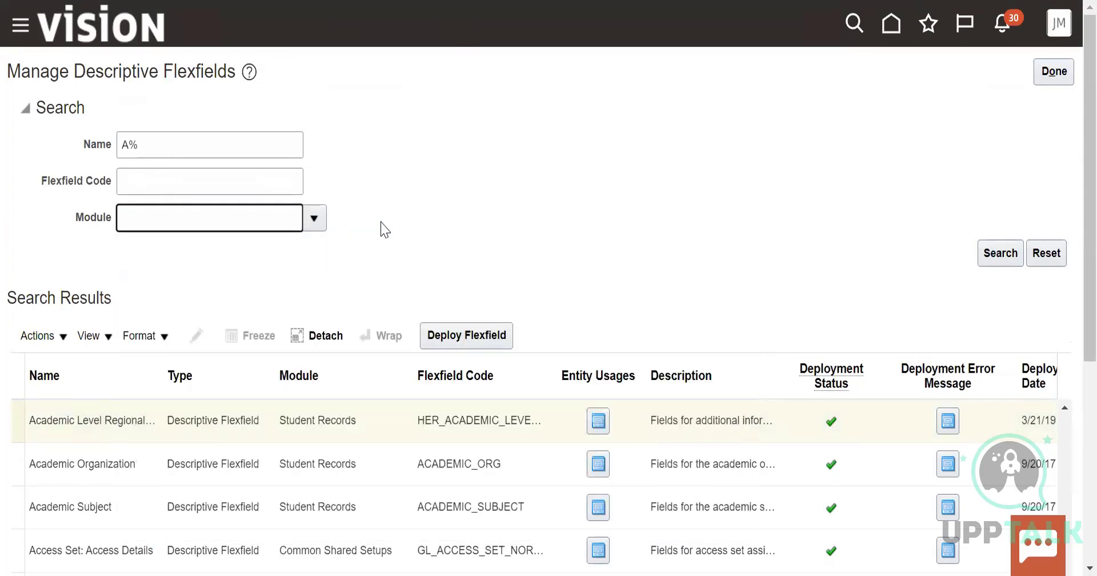
pyautogui.click(1000, 254)
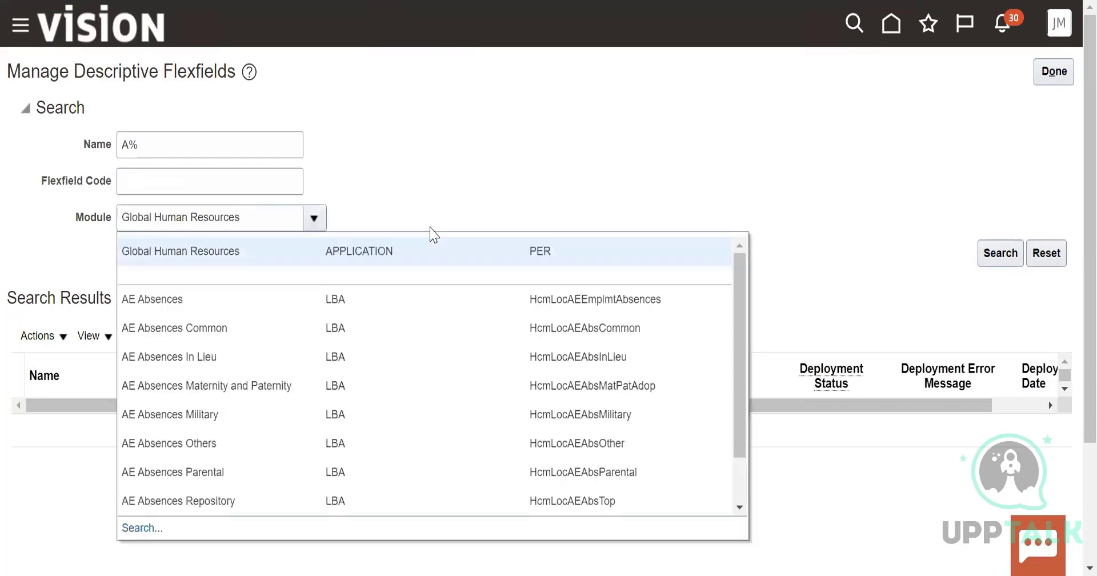
# Open the module lookup from the Module filter and search for user module names matching job%
pyautogui.moveTo(744, 360); pyautogui.dragTo(748, 469)
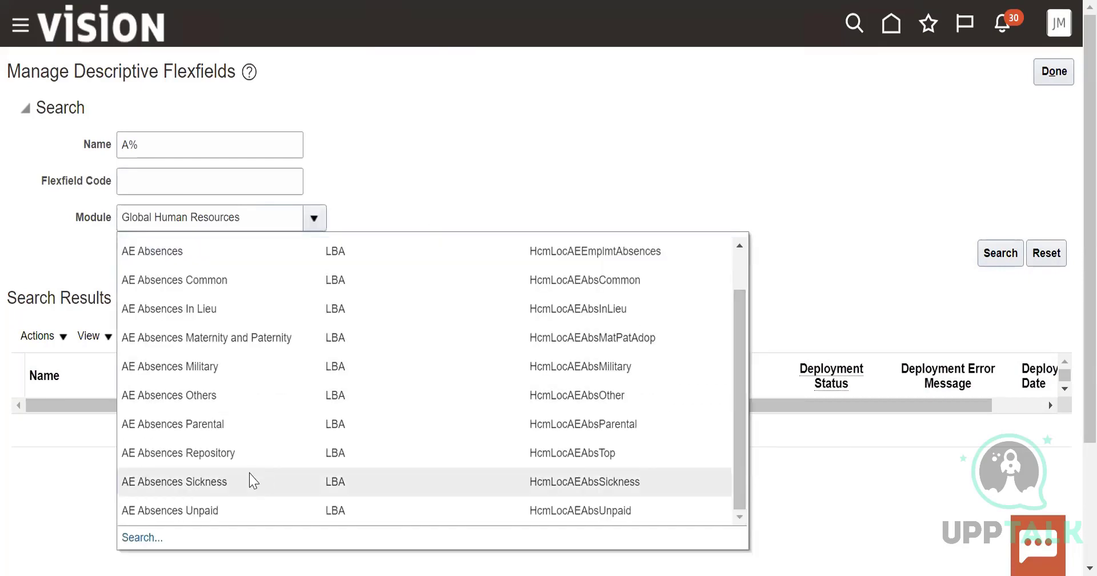
pyautogui.click(141, 537)
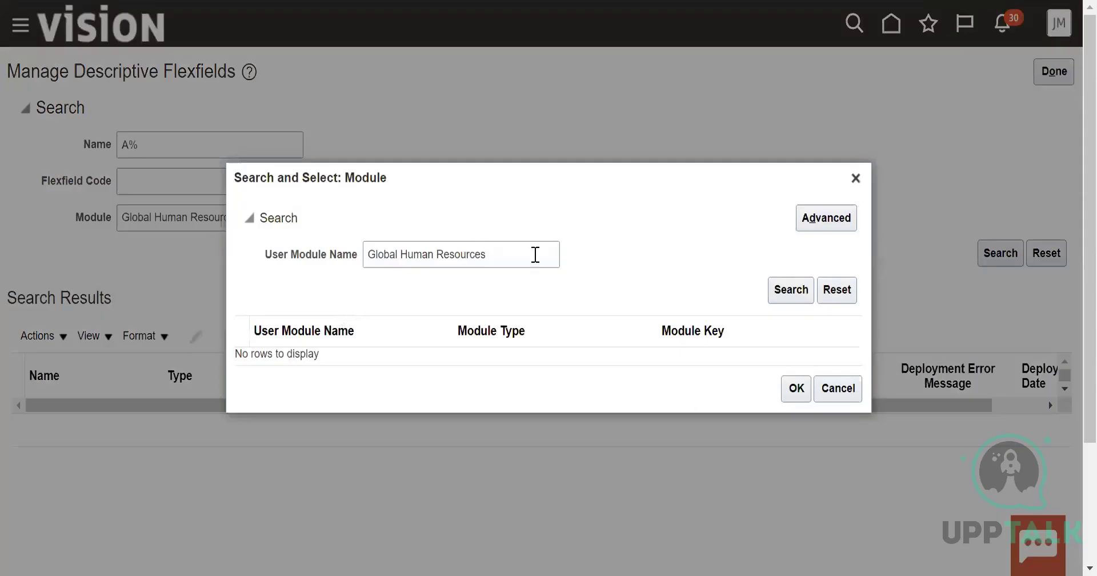
pyautogui.click(523, 252)
pyautogui.press('BackSpace')
pyautogui.press('BackSpace')
pyautogui.press('BackSpace')
pyautogui.press('BackSpace')
pyautogui.press('BackSpace')
pyautogui.press('BackSpace')
pyautogui.press('BackSpace')
pyautogui.press('BackSpace')
pyautogui.press('BackSpace')
pyautogui.press('BackSpace')
pyautogui.press('BackSpace')
pyautogui.press('BackSpace')
pyautogui.press('BackSpace')
pyautogui.press('BackSpace')
pyautogui.press('BackSpace')
pyautogui.press('BackSpace')
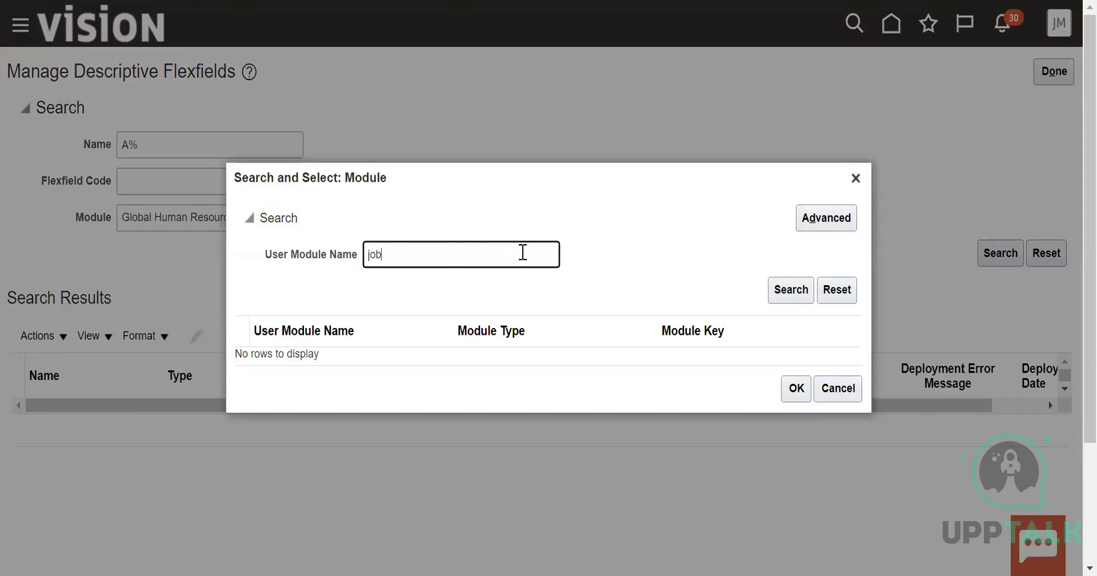
pyautogui.click(801, 290)
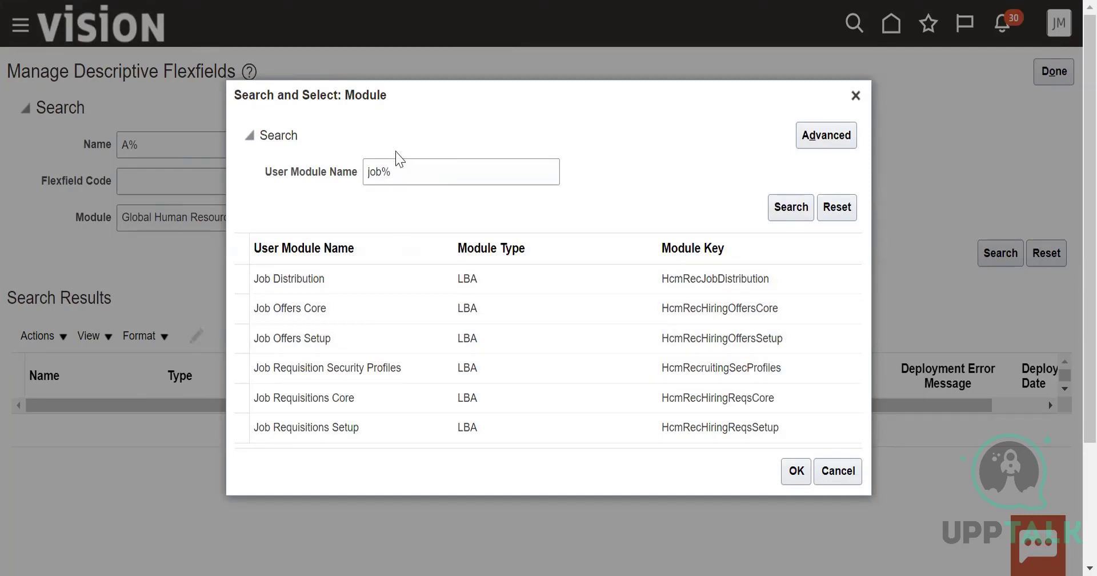
# Search the module lookup for user module names matching position%
pyautogui.click(384, 170)
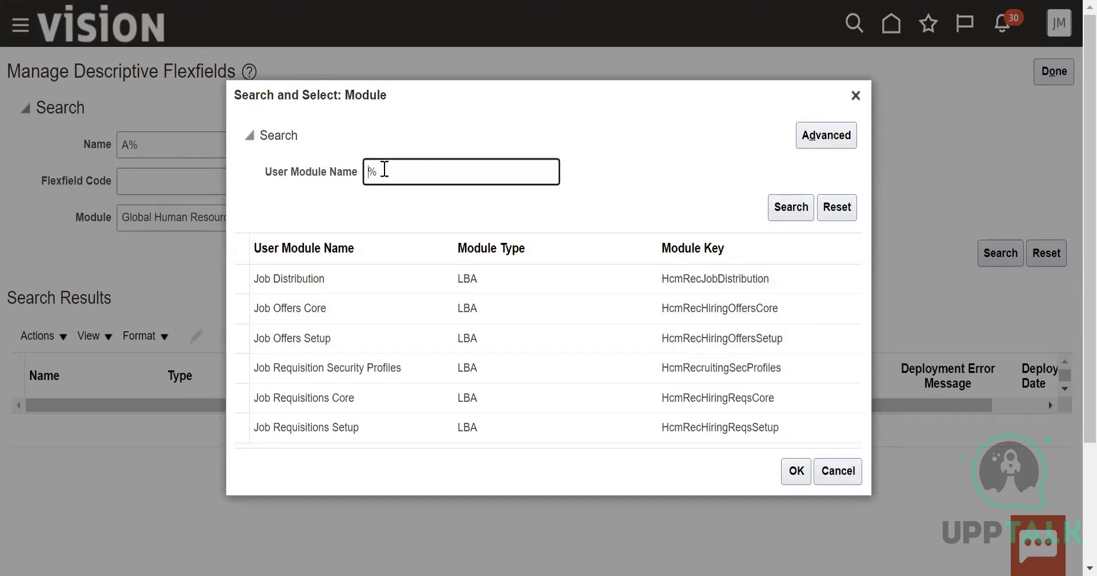
pyautogui.write('position')
pyautogui.click(791, 207)
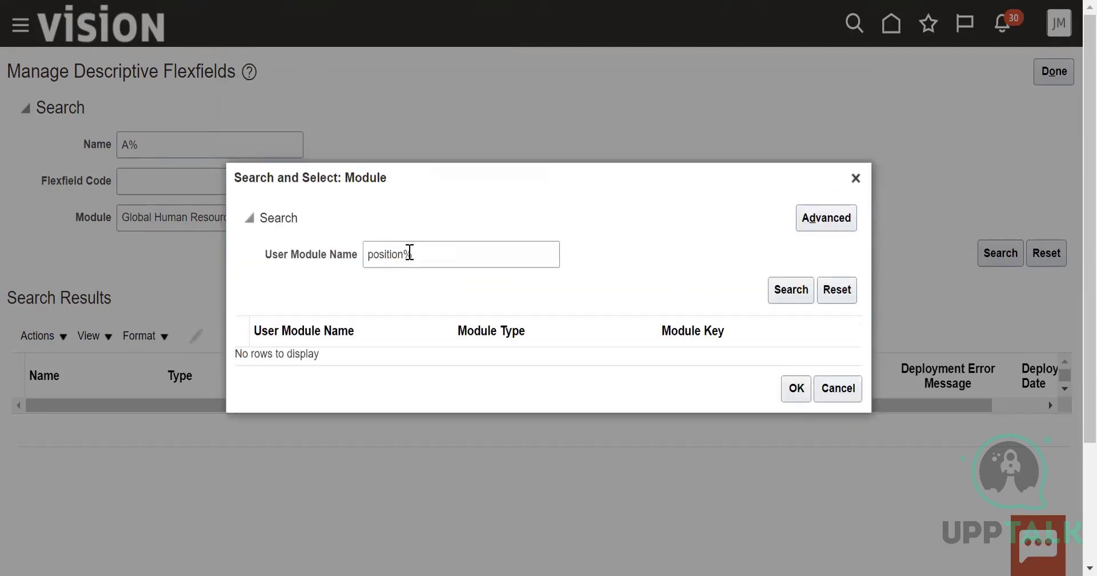
# Search the module lookup for job% again and choose Job Offers Setup as the flexfield search module
pyautogui.doubleClick(404, 258)
pyautogui.press('BackSpace')
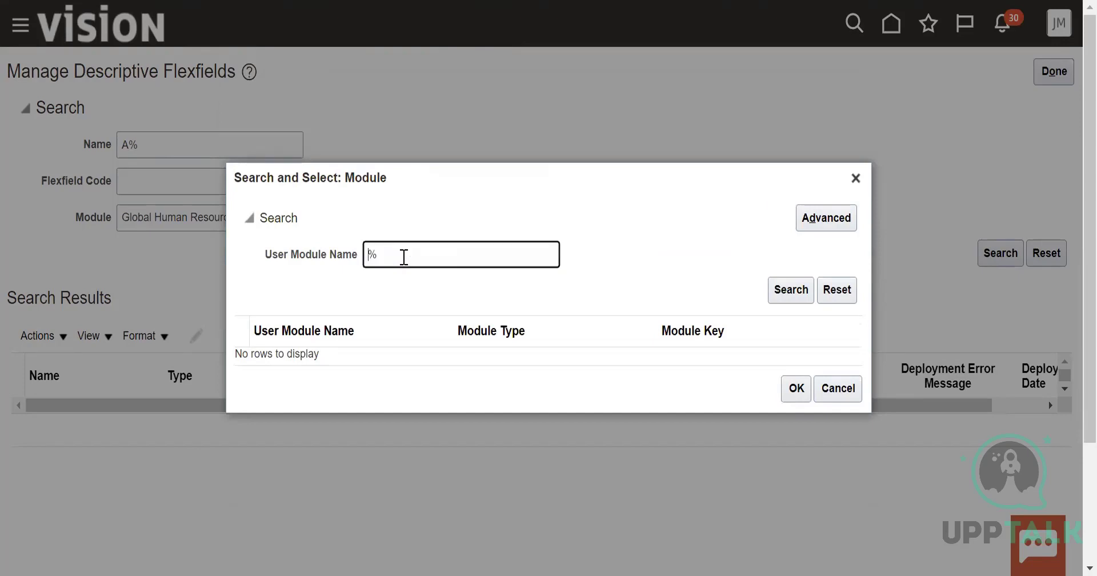
pyautogui.write('job')
pyautogui.click(777, 290)
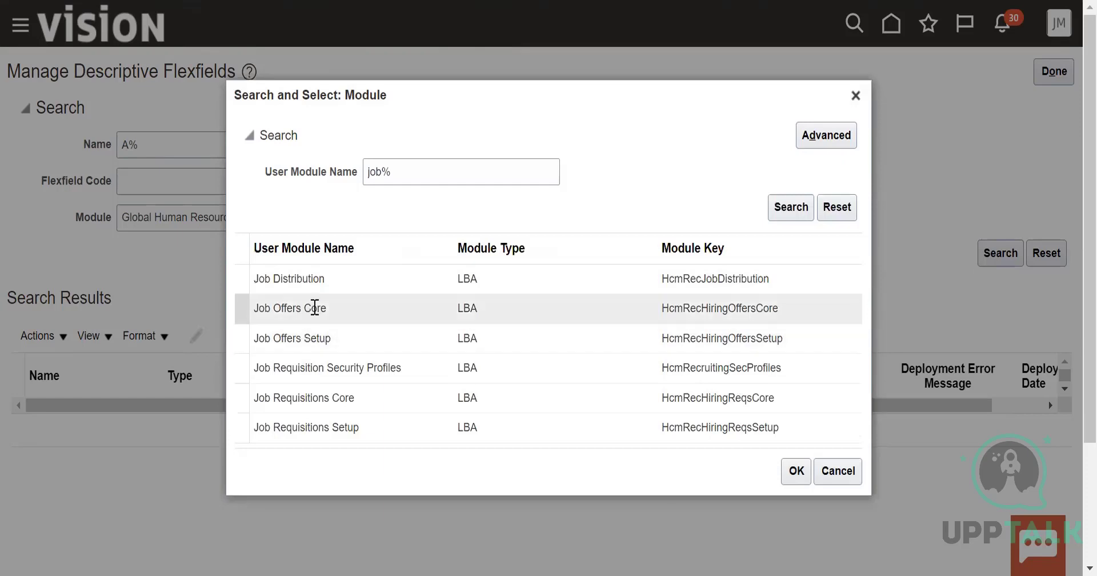
pyautogui.click(318, 337)
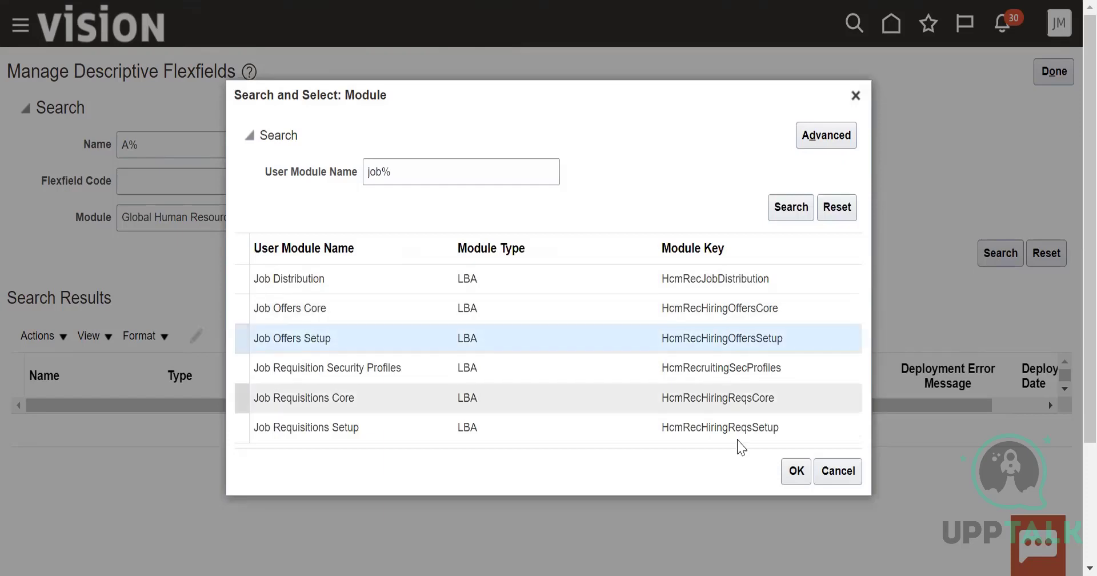
pyautogui.click(799, 474)
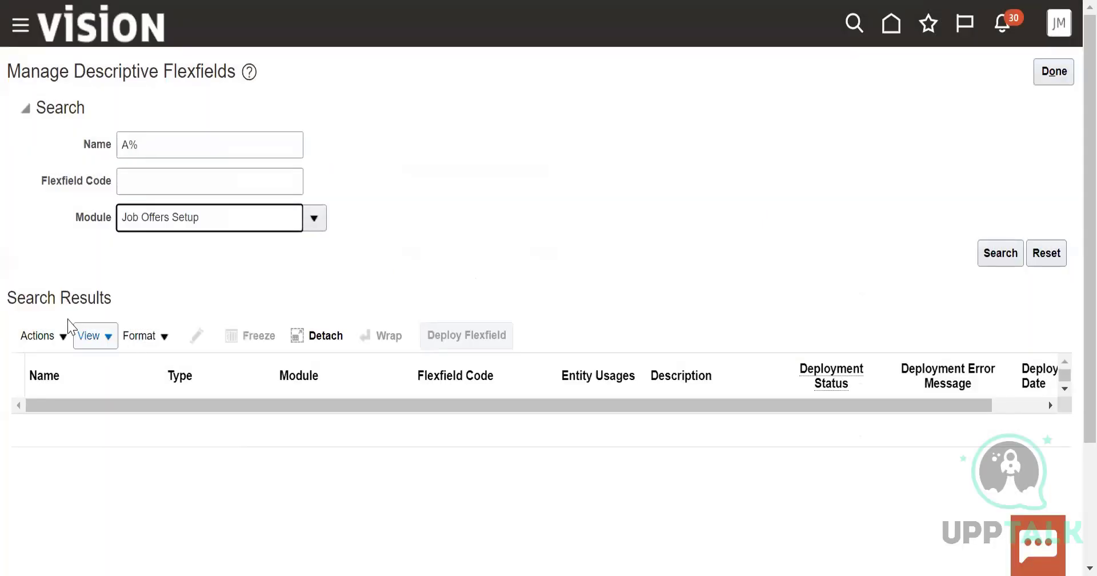
pyautogui.click(43, 335)
pyautogui.click(392, 268)
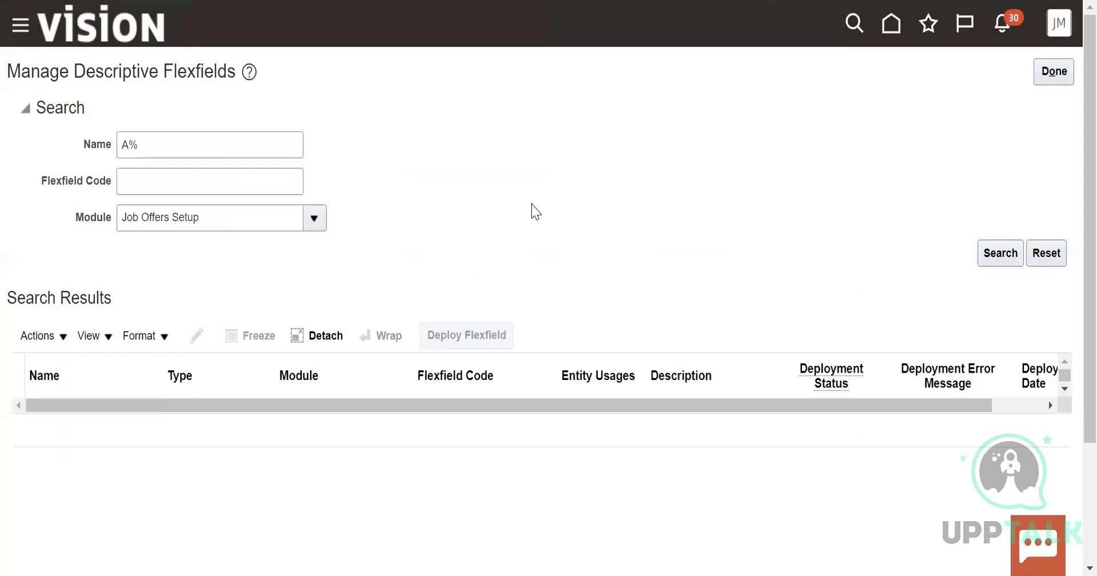
# Reopen the module lookup and search for user module names matching a%
pyautogui.click(315, 218)
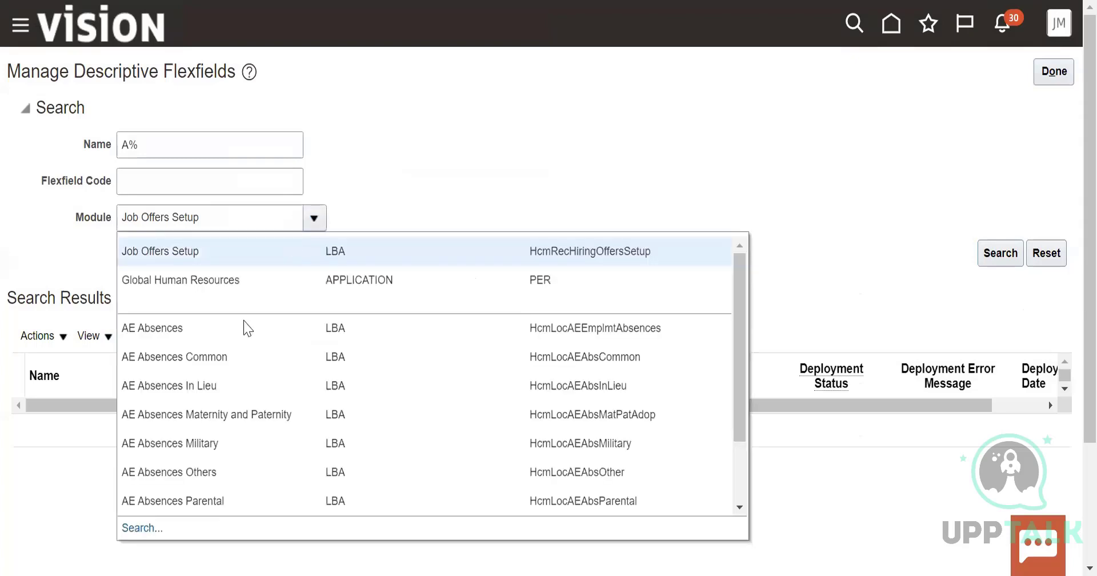
pyautogui.scroll(-3, 743, 337)
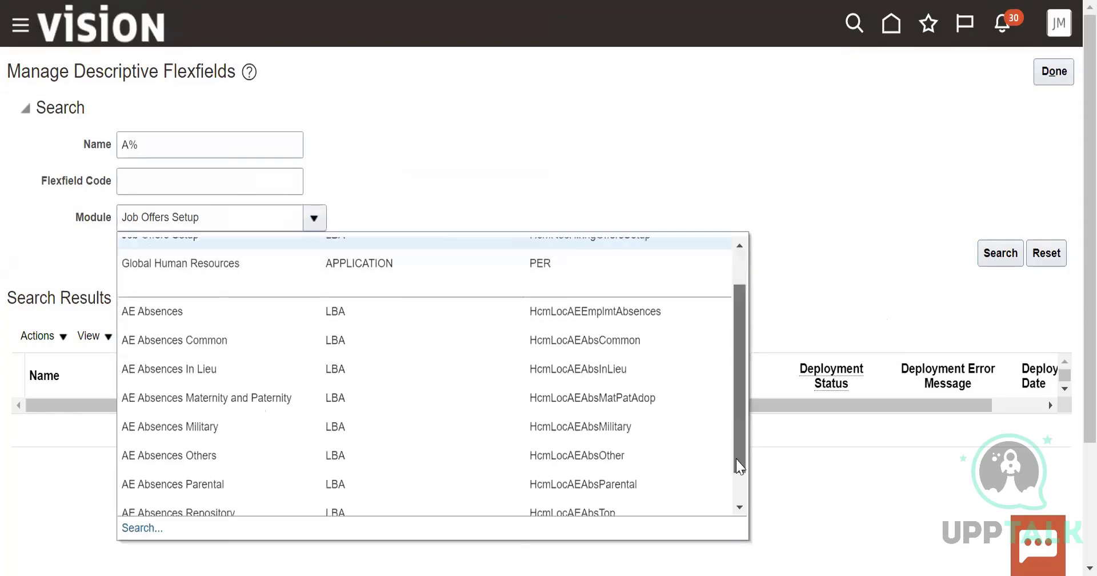
pyautogui.click(153, 538)
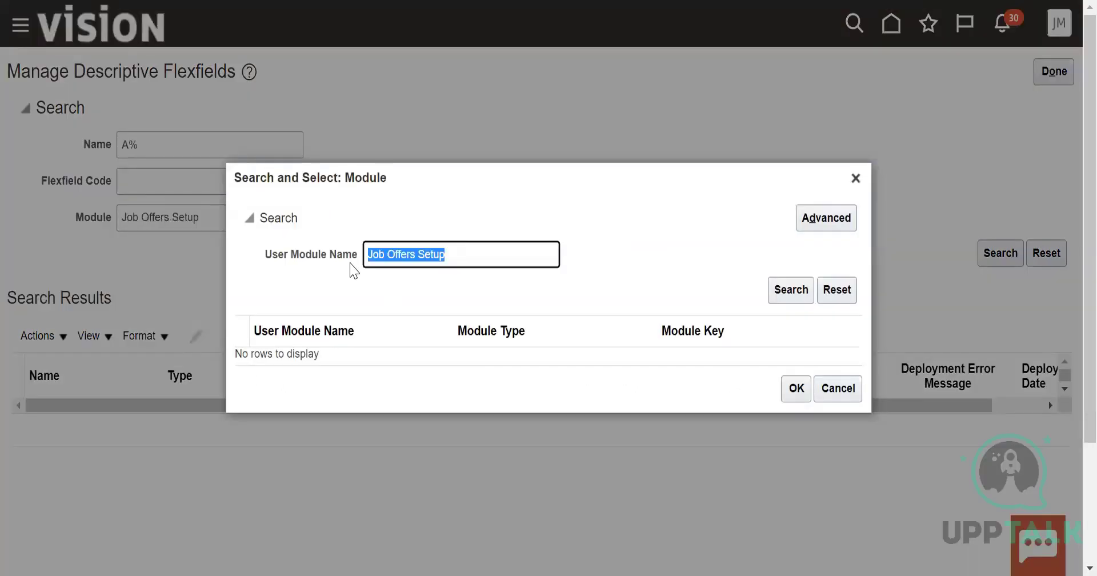
pyautogui.press('BackSpace')
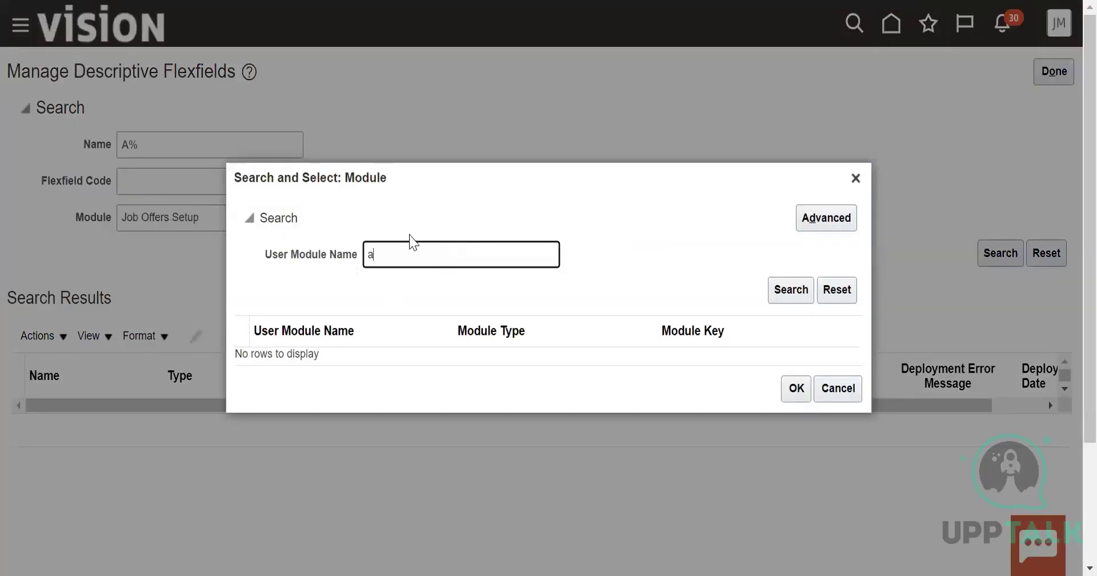
pyautogui.click(775, 291)
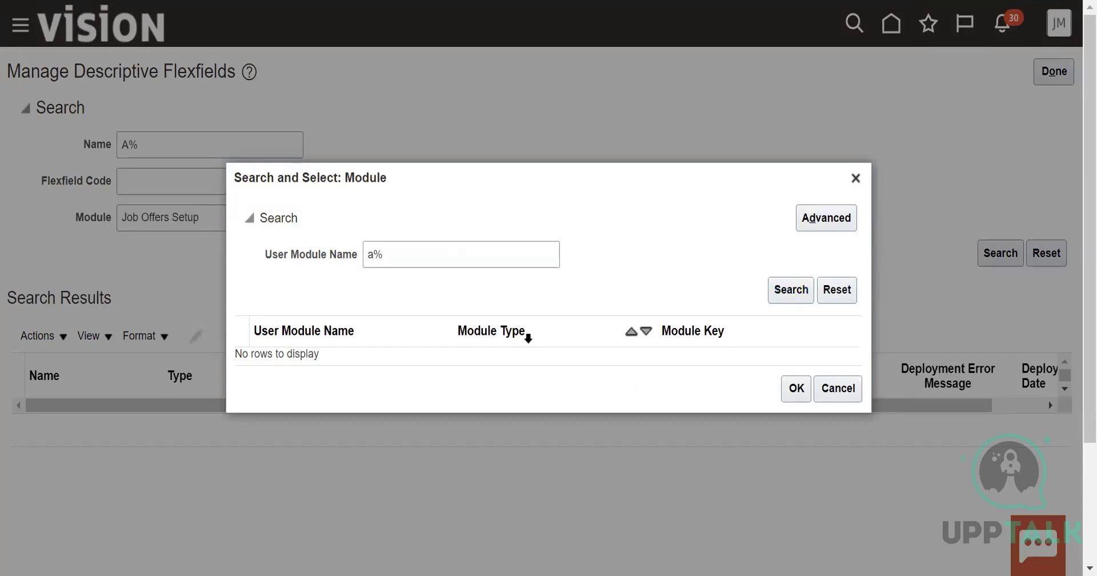
# Choose AR Payroll Details as the module and run the descriptive flexfield search with the name A%
pyautogui.scroll(-10, 591, 338)
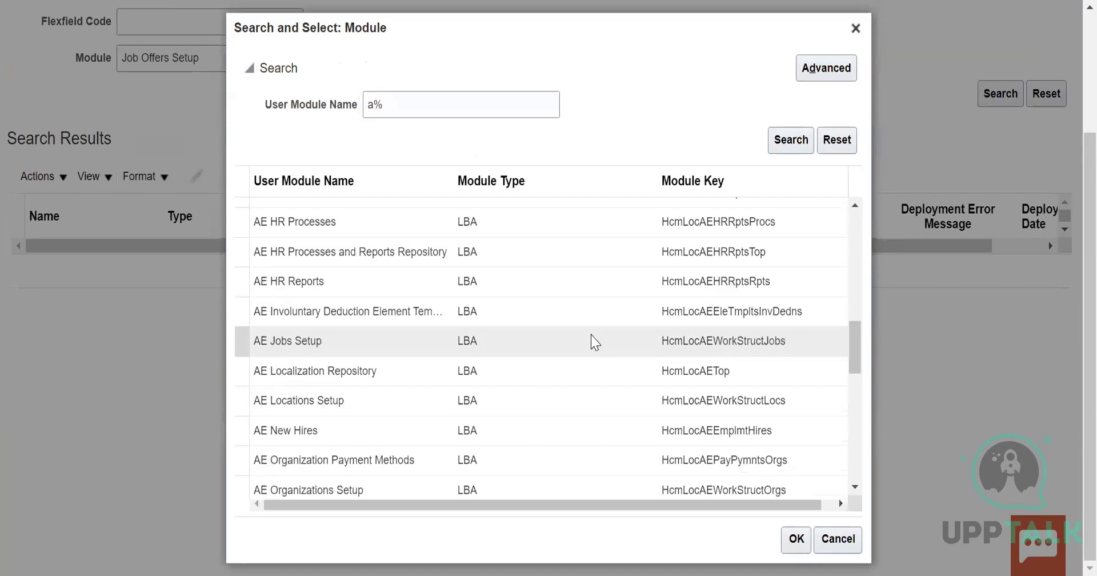
pyautogui.scroll(-3, 399, 424)
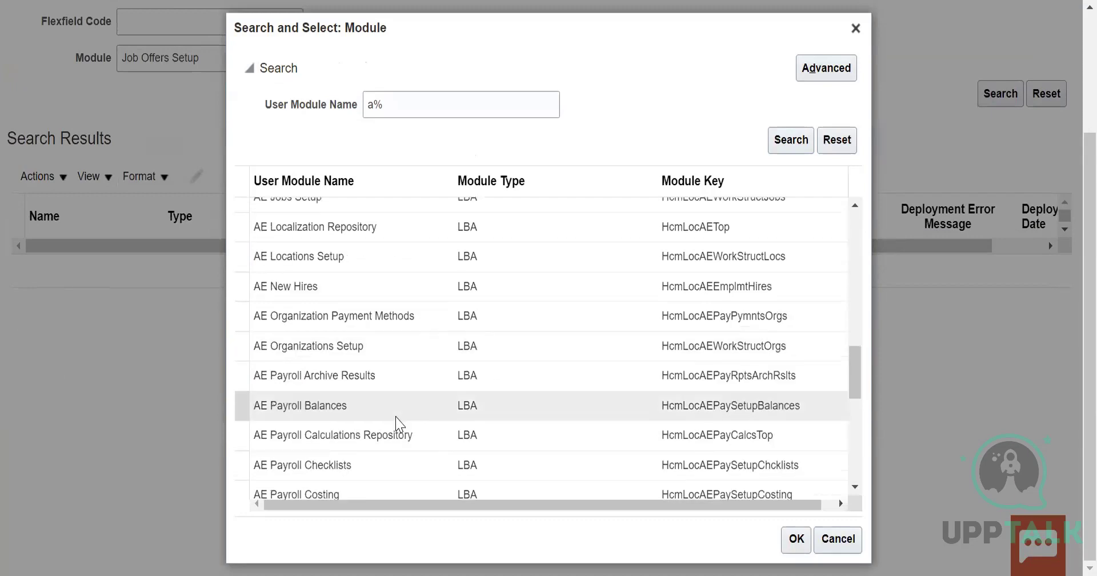
pyautogui.scroll(-8, 399, 424)
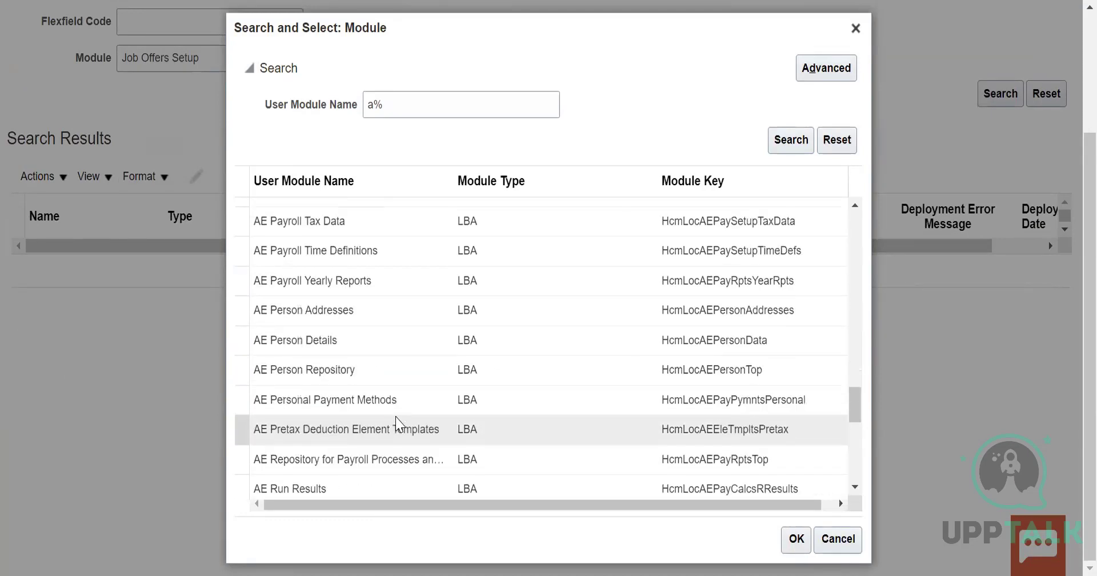
pyautogui.scroll(-4, 399, 424)
pyautogui.scroll(-4, 397, 420)
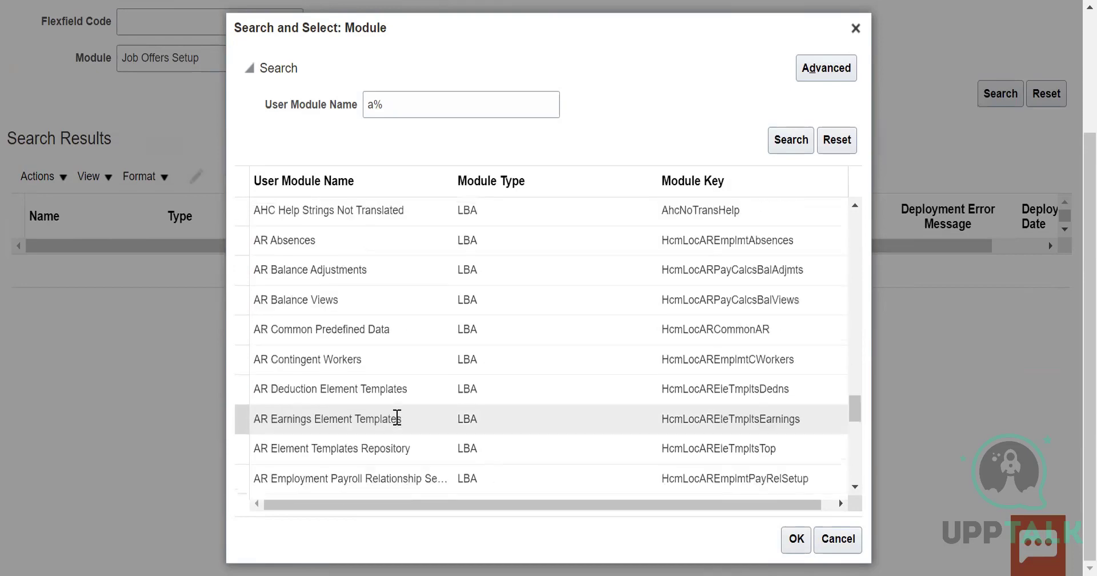
pyautogui.scroll(-5, 398, 421)
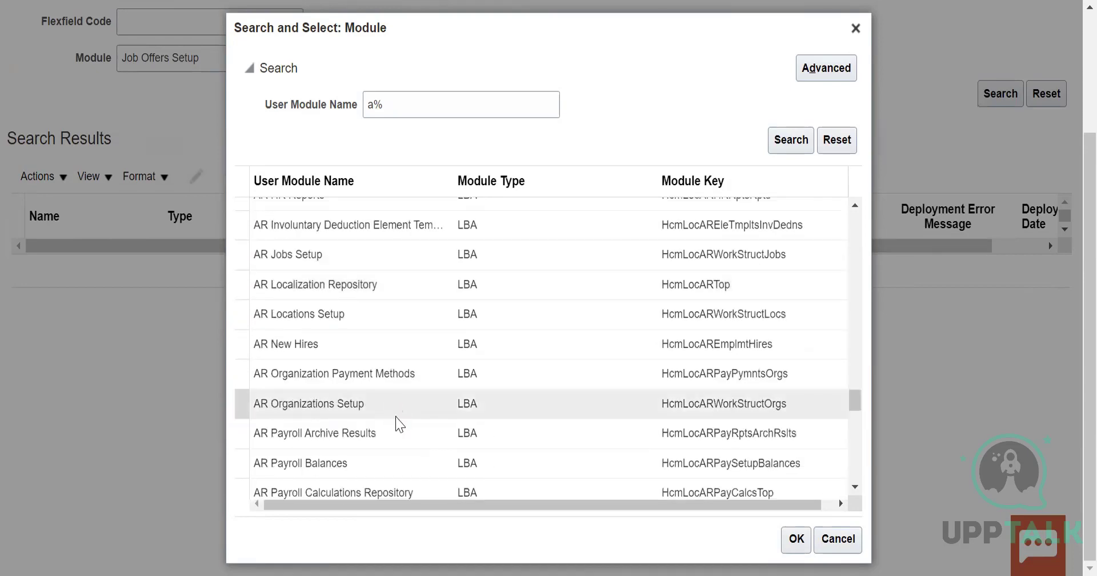
pyautogui.scroll(-2, 399, 424)
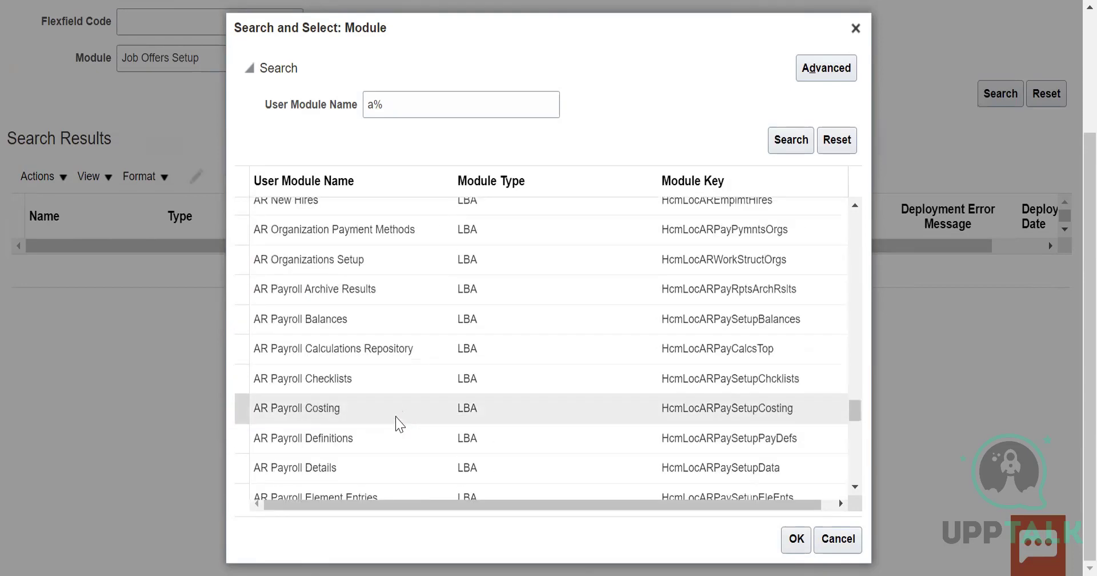
pyautogui.click(341, 472)
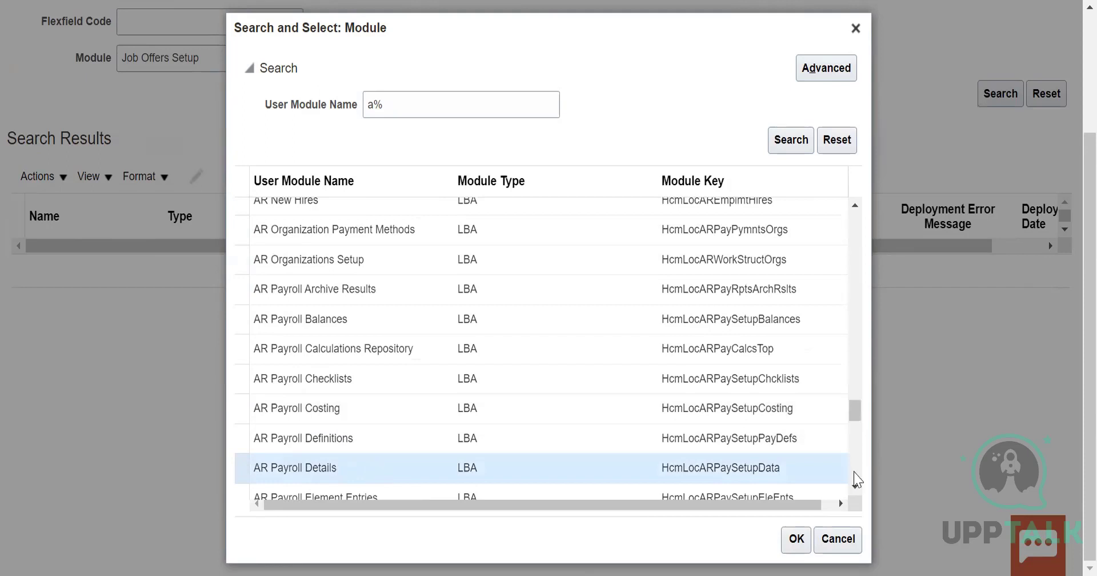
pyautogui.click(796, 539)
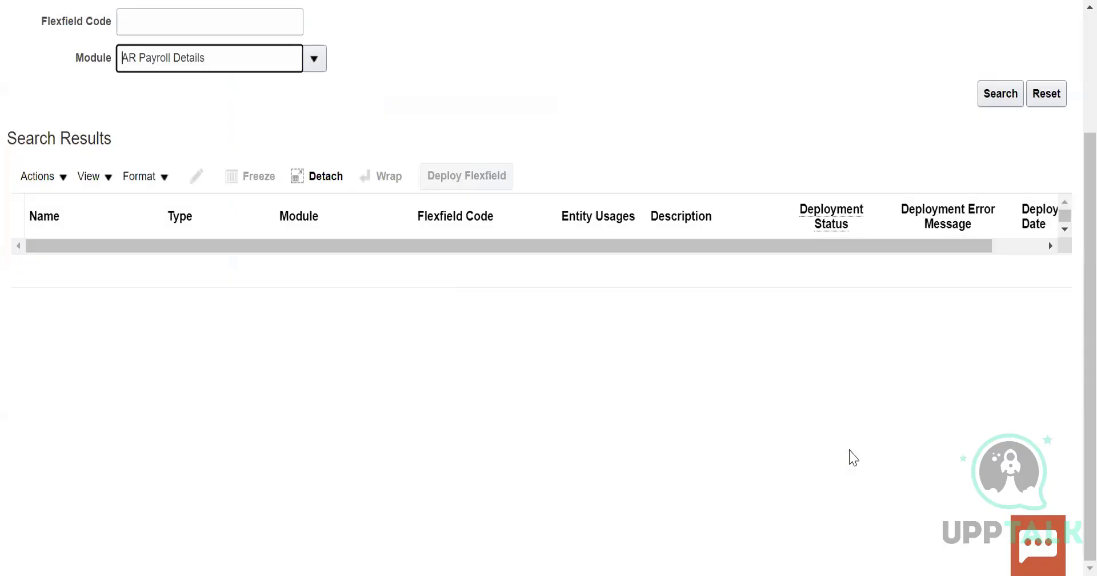
pyautogui.scroll(3, 380, 237)
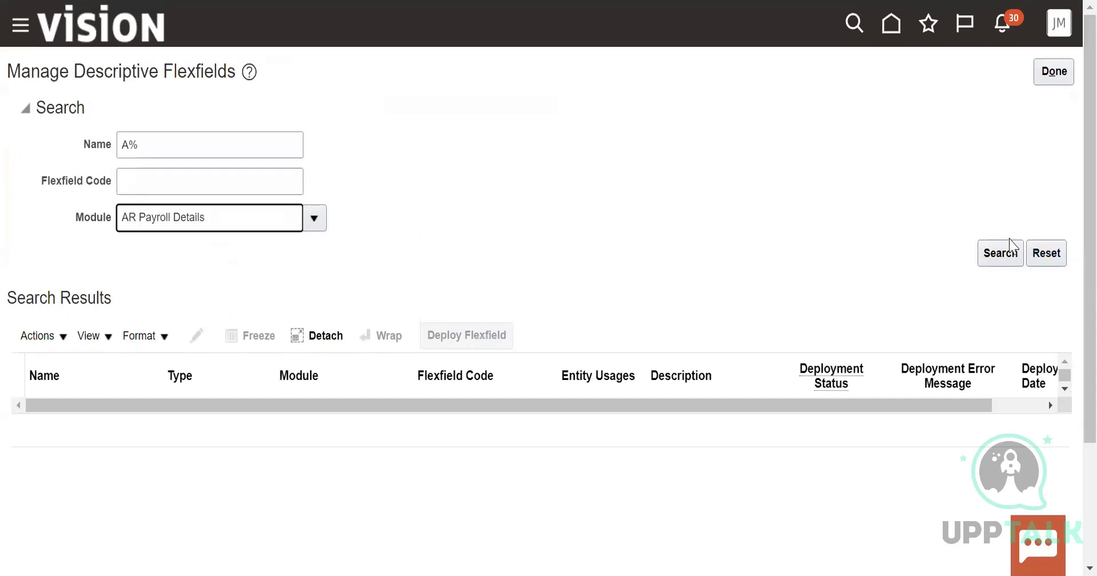
pyautogui.click(1001, 252)
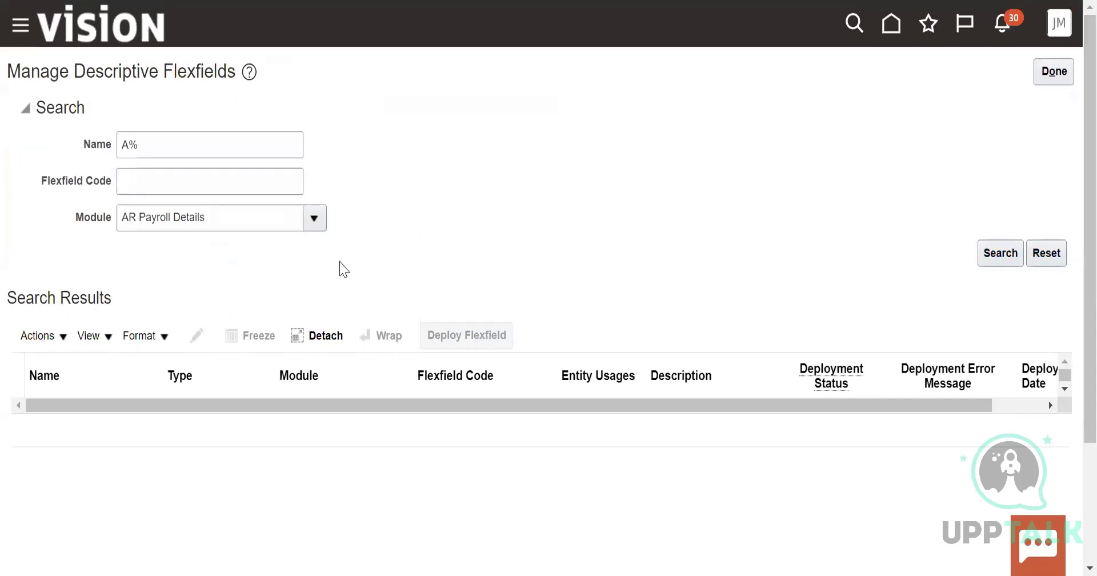
# Clear the Name filter and search the descriptive flexfields by the AR Payroll Details module alone
pyautogui.click(188, 134)
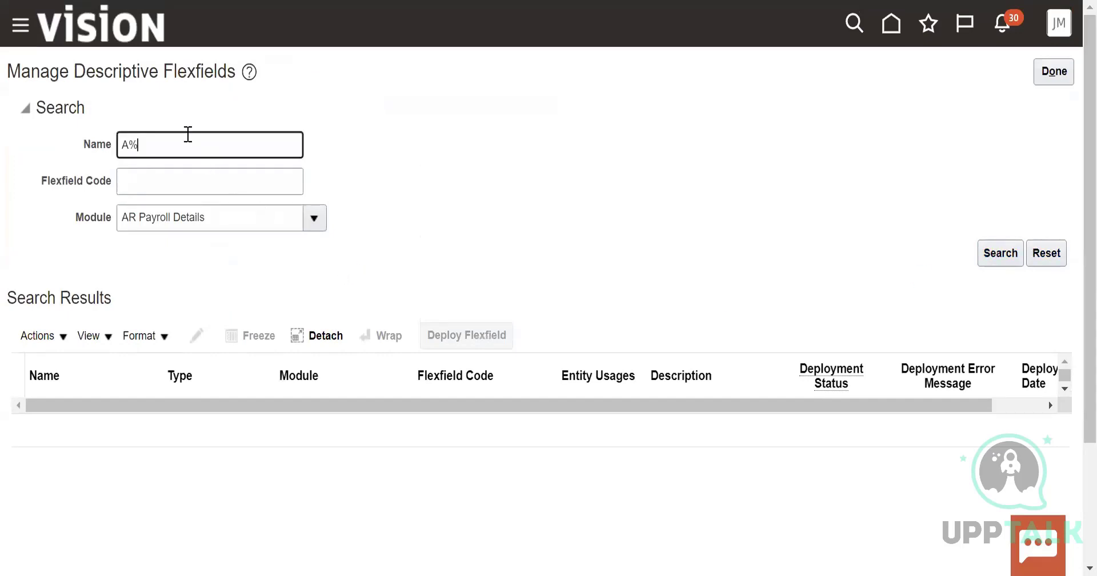
pyautogui.press('BackSpace')
pyautogui.press('BackSpace')
pyautogui.click(1001, 254)
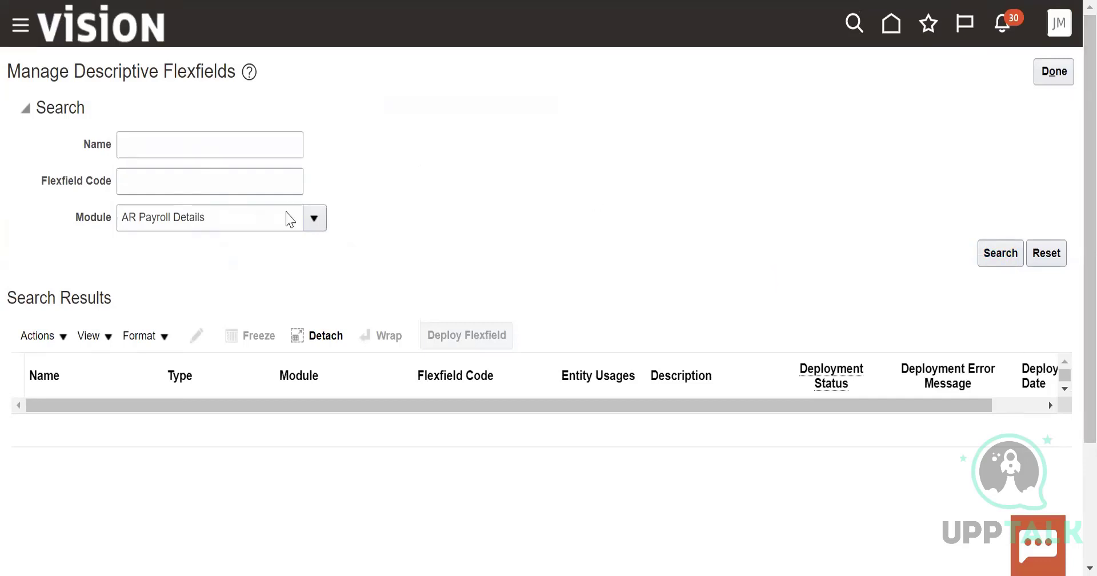
# Look up AR Payroll Details in the module lookup, then shorten the user module name to AR Payroll
pyautogui.click(314, 218)
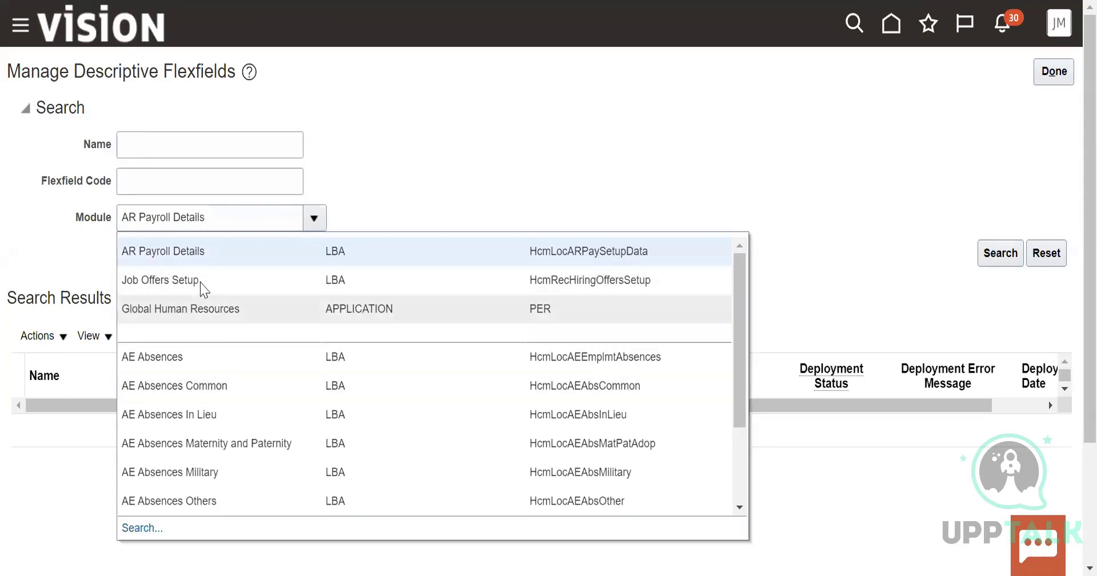
pyautogui.scroll(-5, 429, 423)
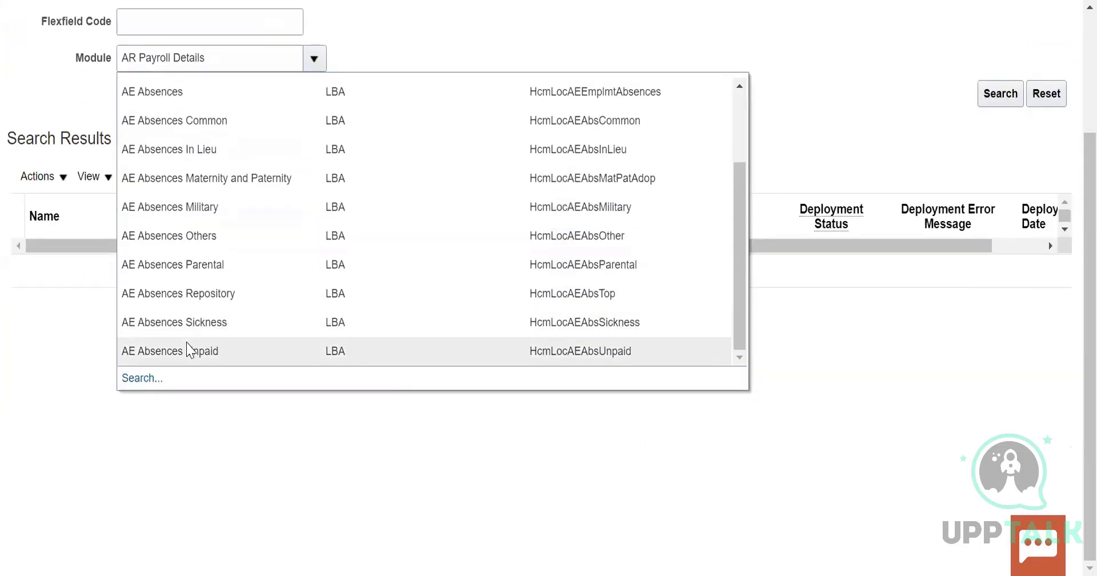
pyautogui.click(152, 378)
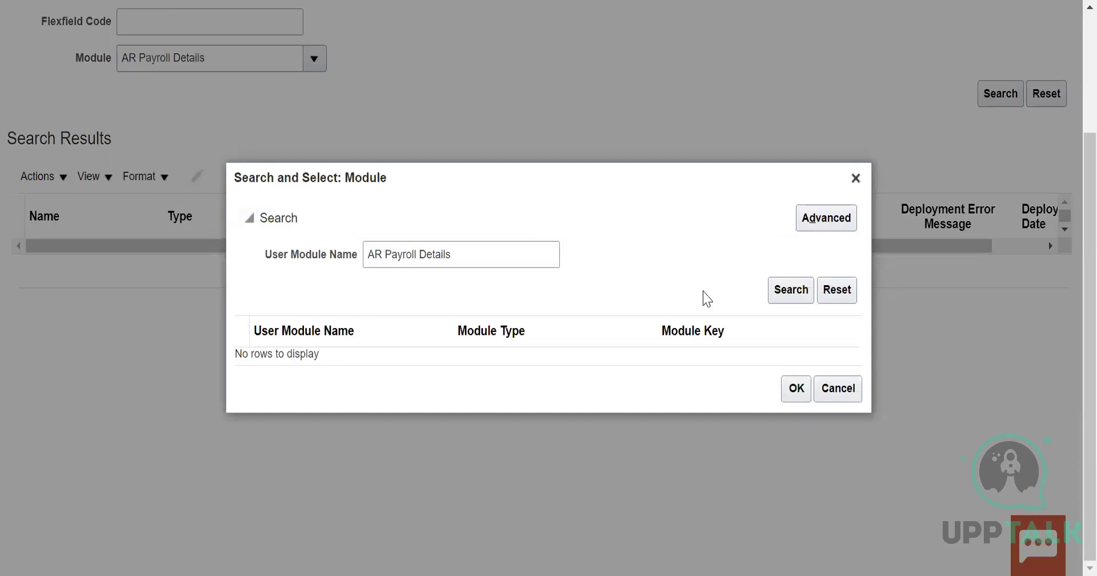
pyautogui.click(792, 292)
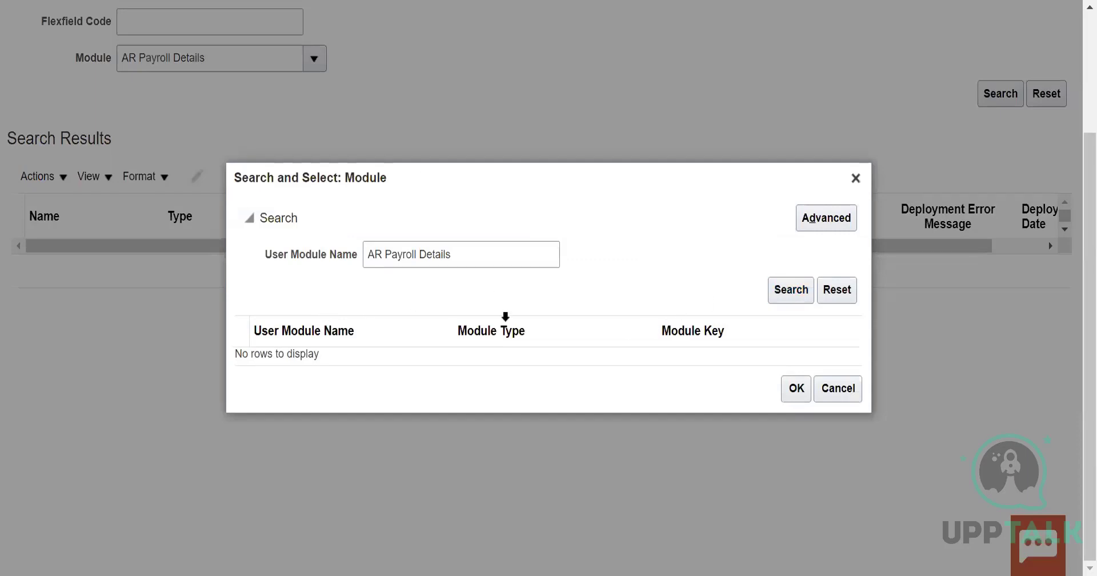
pyautogui.click(468, 251)
pyautogui.press('BackSpace')
pyautogui.press('BackSpace')
pyautogui.press('BackSpace')
pyautogui.press('BackSpace')
pyautogui.press('BackSpace')
pyautogui.press('BackSpace')
pyautogui.press('BackSpace')
pyautogui.press('BackSpace')
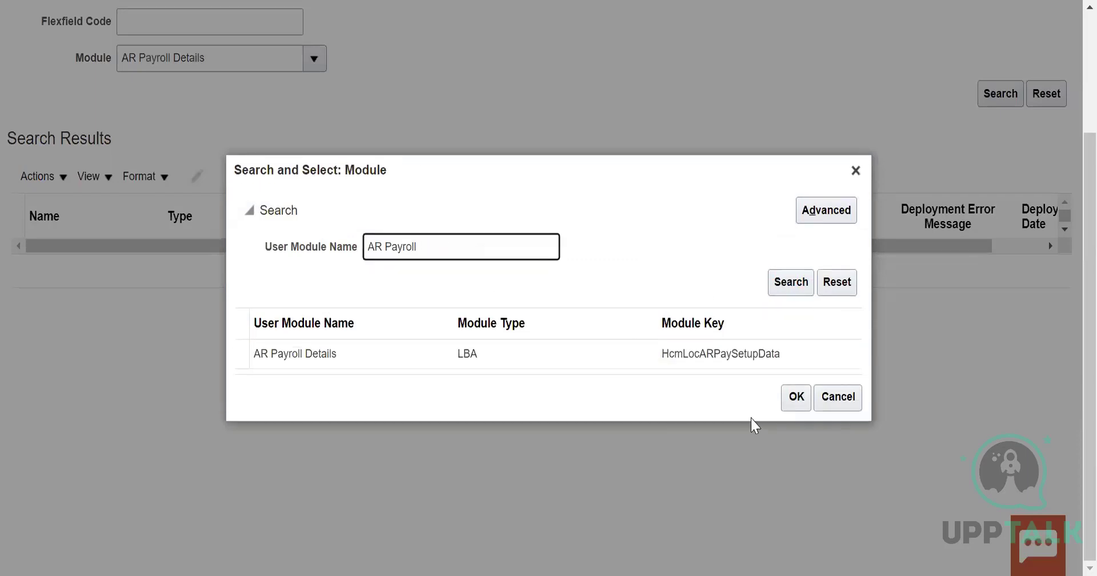
# Reselect AR Payroll Details from the lookup results as the module and rerun the flexfield search
pyautogui.click(755, 352)
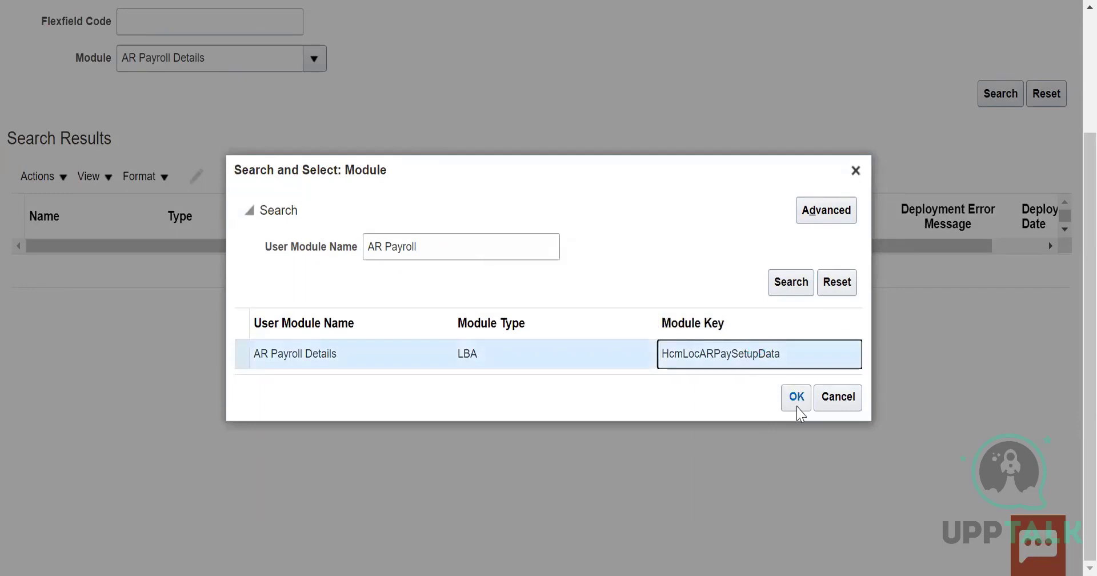
pyautogui.click(797, 398)
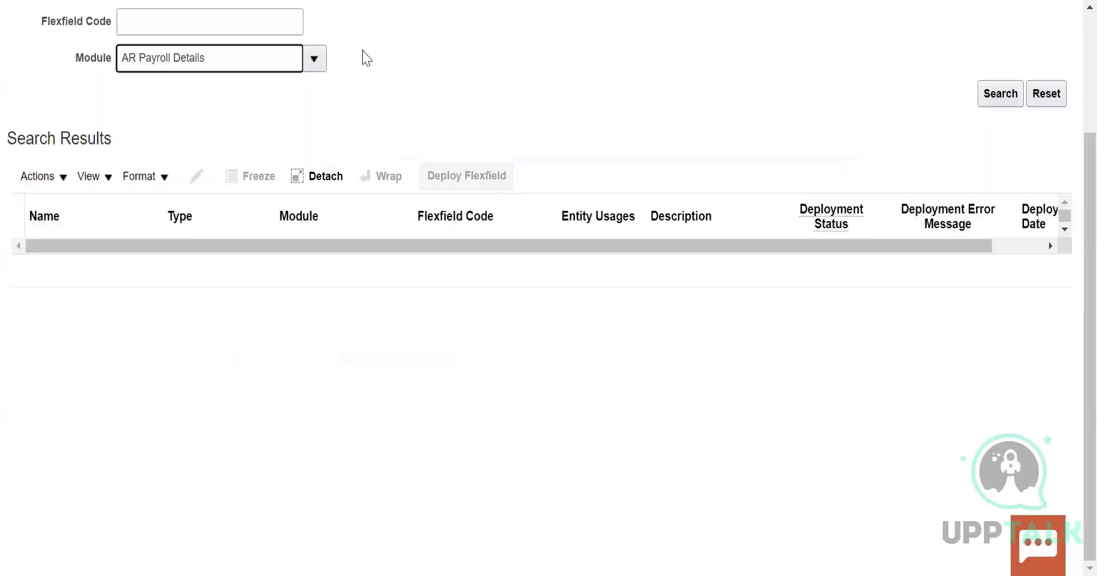
pyautogui.click(1017, 92)
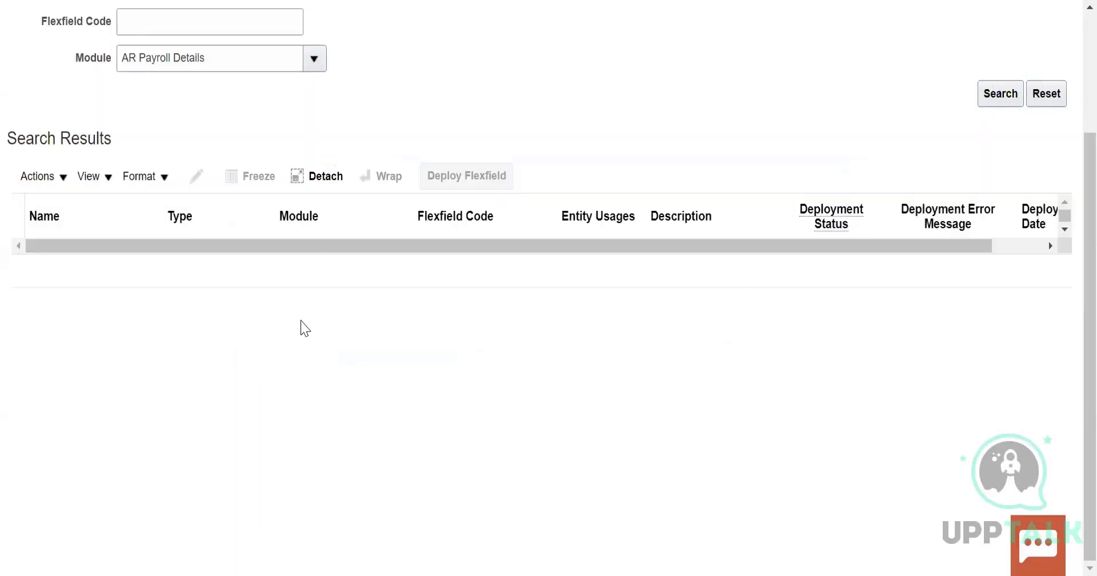
# Try to search the descriptive flexfields with the module entered as Global and as Global%
pyautogui.click(246, 59)
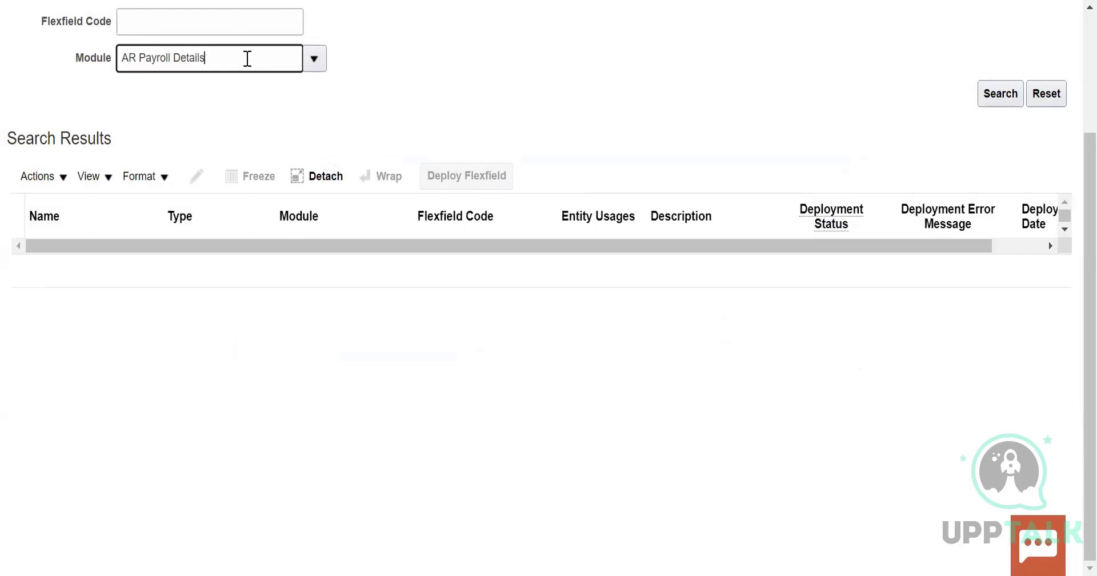
pyautogui.press('BackSpace')
pyautogui.press('BackSpace')
pyautogui.press('BackSpace')
pyautogui.press('BackSpace')
pyautogui.press('BackSpace')
pyautogui.press('BackSpace')
pyautogui.press('BackSpace')
pyautogui.press('BackSpace')
pyautogui.press('BackSpace')
pyautogui.press('BackSpace')
pyautogui.press('BackSpace')
pyautogui.press('BackSpace')
pyautogui.press('BackSpace')
pyautogui.press('BackSpace')
pyautogui.press('BackSpace')
pyautogui.write('Global')
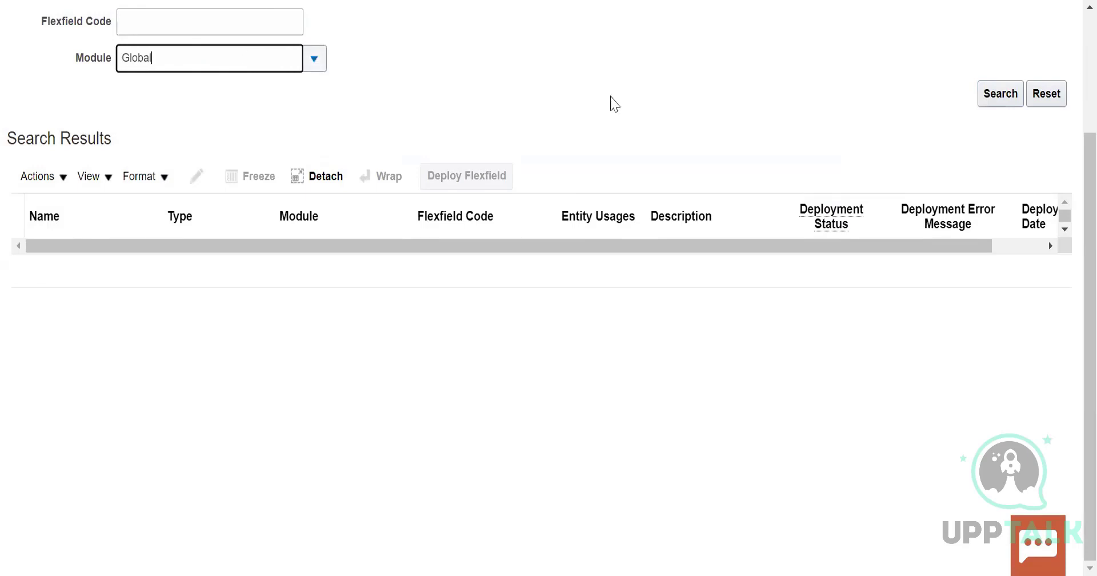
pyautogui.click(992, 95)
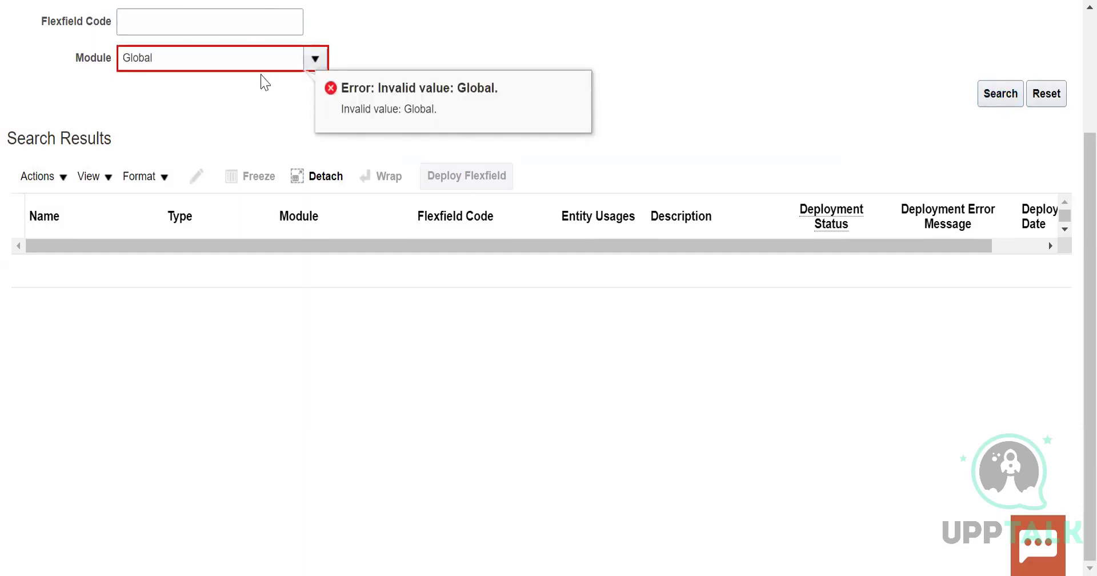
pyautogui.click(311, 57)
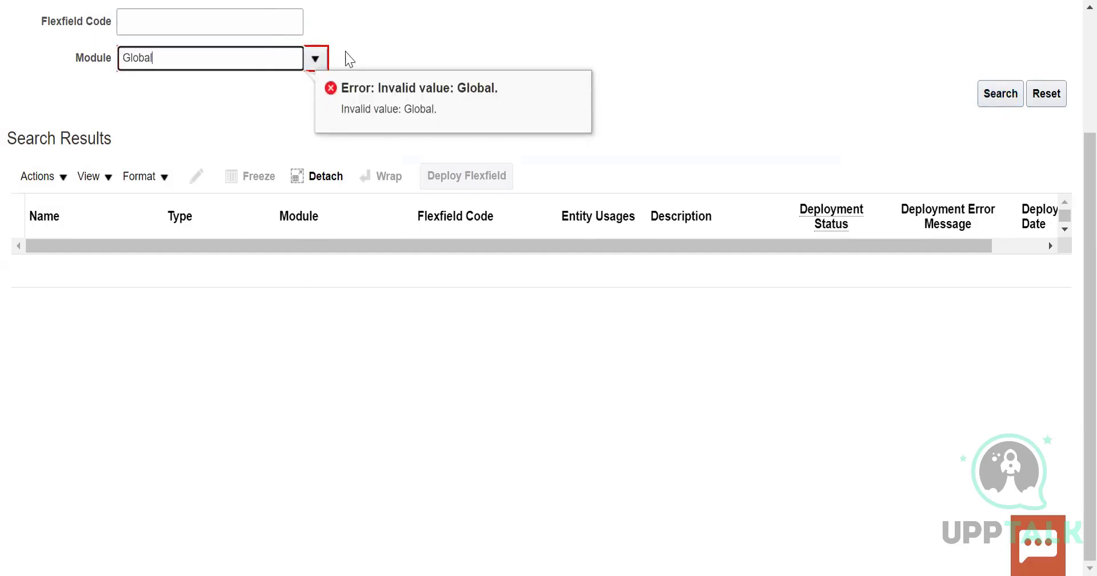
pyautogui.click(999, 91)
# Choose Global Human Resources from the module suggestions and run the descriptive flexfield search
pyautogui.click(318, 63)
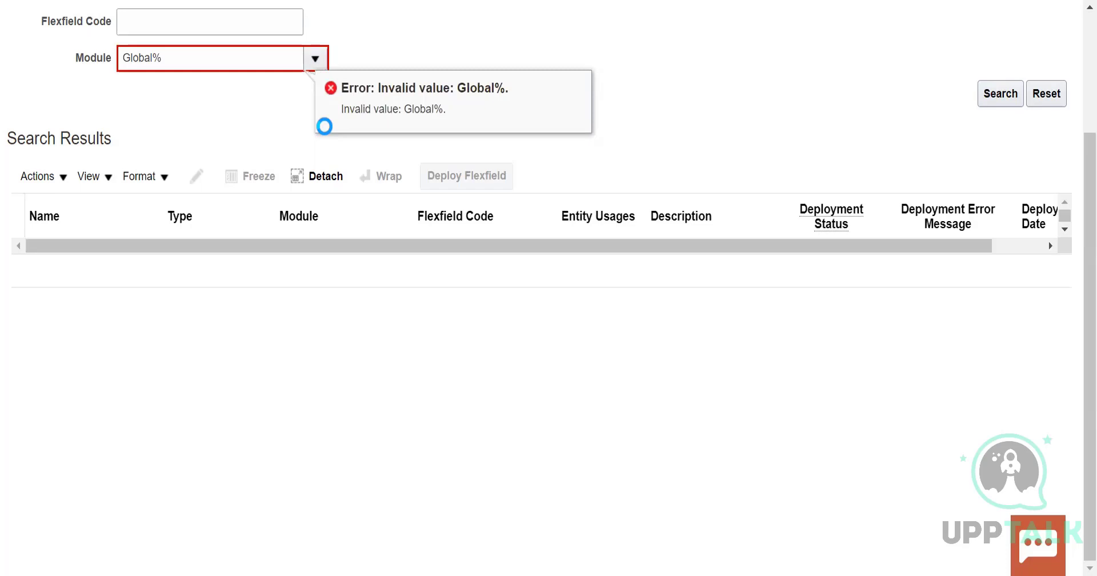
pyautogui.scroll(-2, 221, 237)
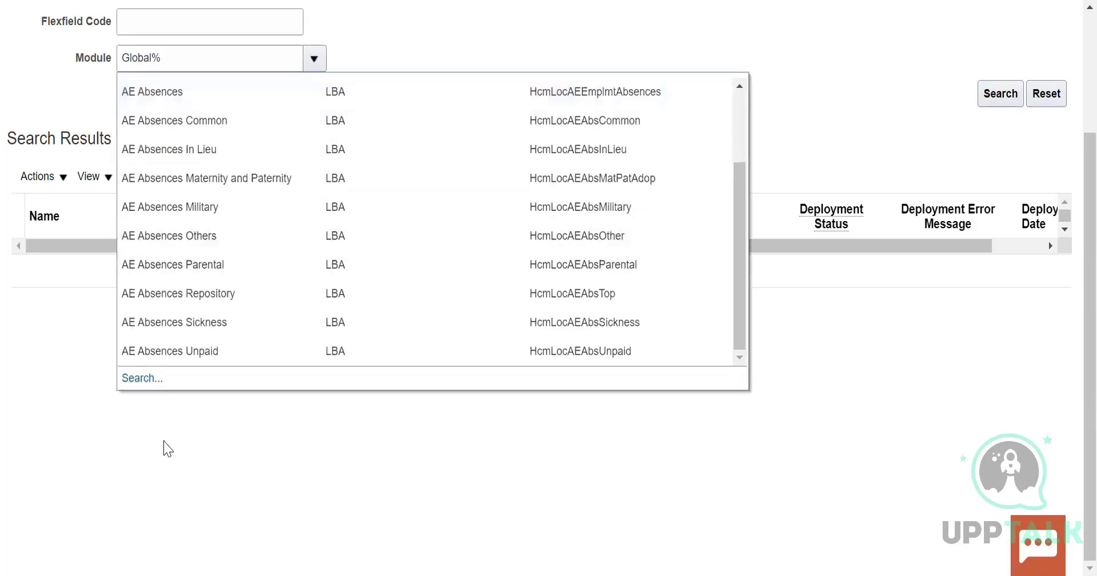
pyautogui.scroll(5, 269, 304)
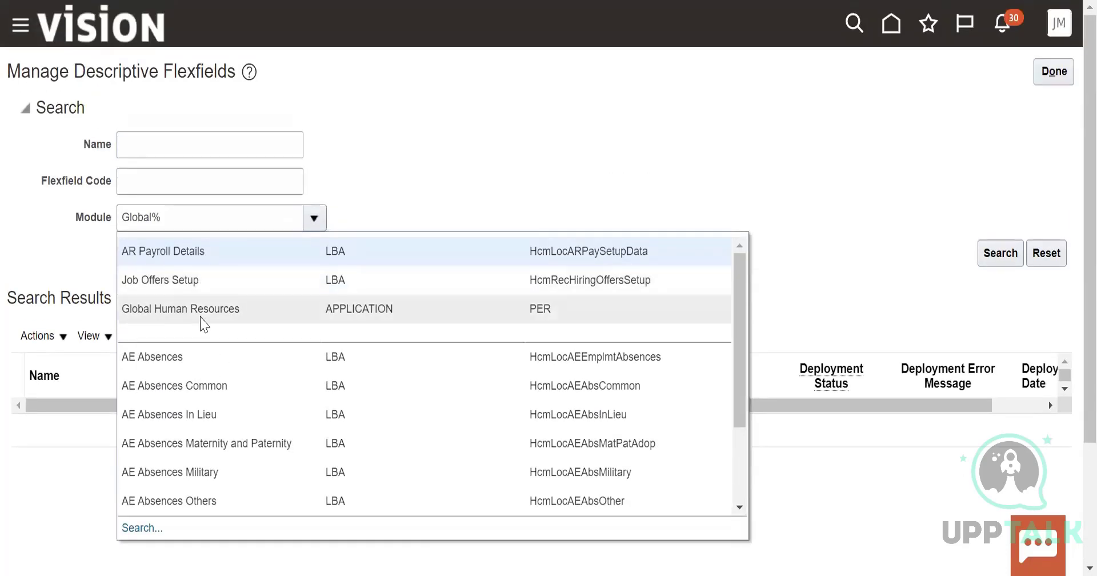
pyautogui.click(201, 315)
pyautogui.click(996, 256)
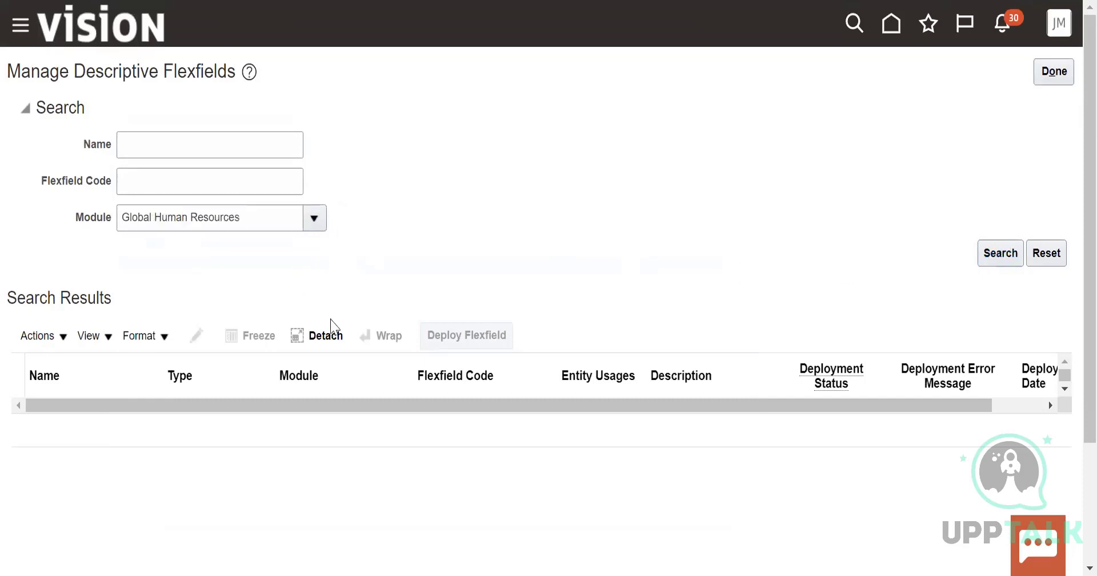
# Check the actions offered for the descriptive flexfield results and rerun the search for the Global Human Resources module
pyautogui.click(62, 339)
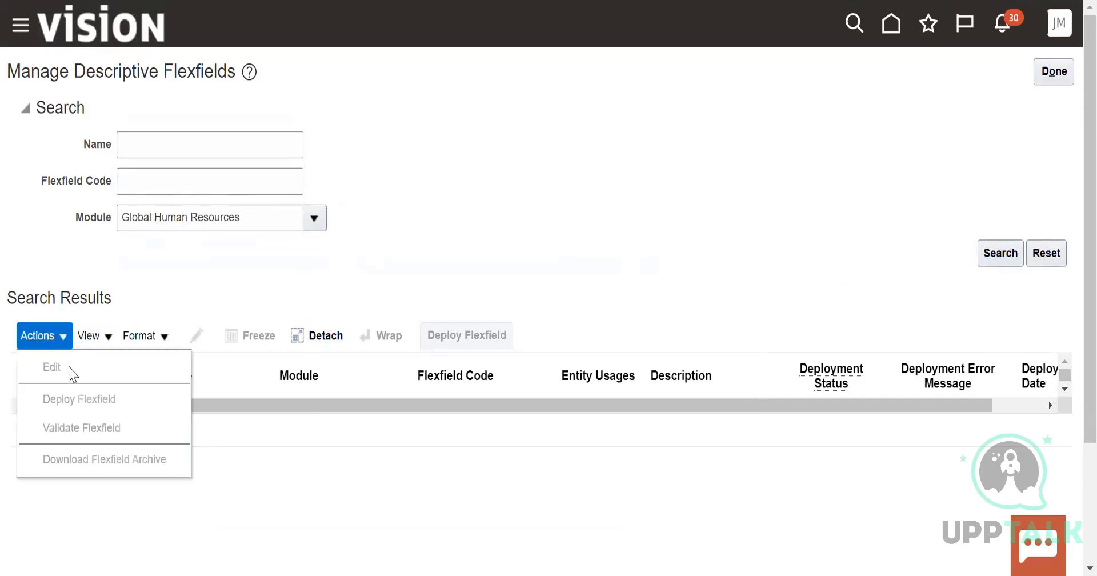
pyautogui.click(405, 249)
pyautogui.click(992, 257)
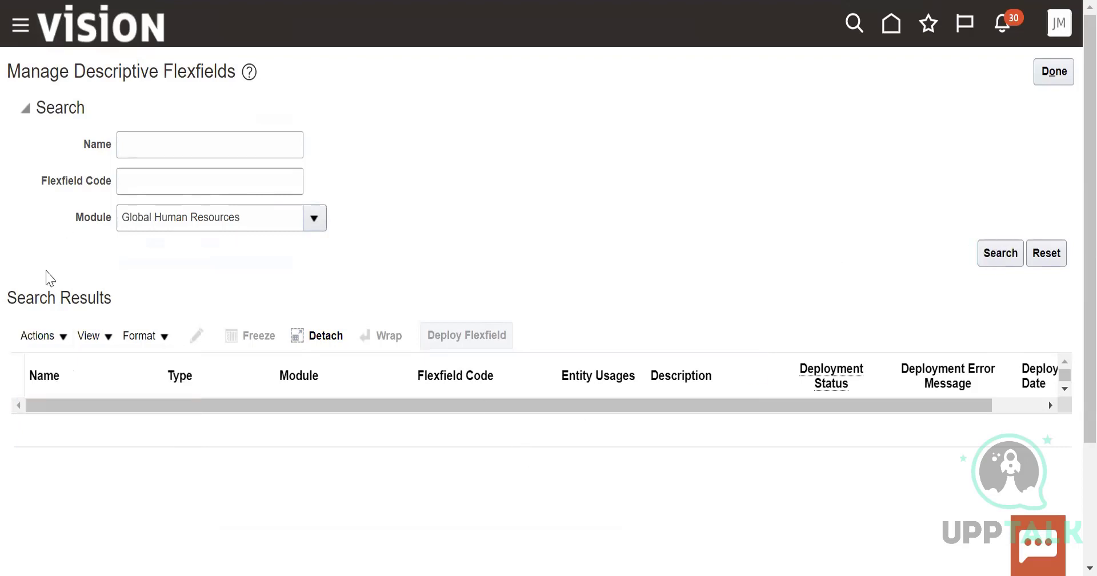
pyautogui.click(40, 338)
pyautogui.click(743, 125)
pyautogui.click(1003, 256)
# Move Global Human Resources from the Module filter to the Name filter, search by it and check the available actions
pyautogui.moveTo(248, 216); pyautogui.dragTo(104, 212)
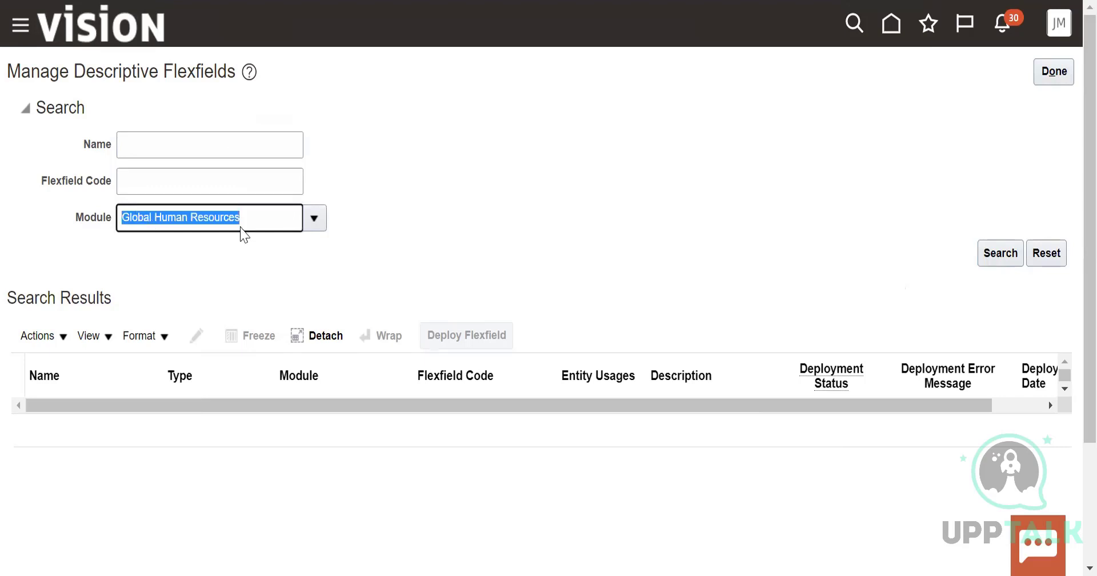
pyautogui.rightClick(154, 217)
pyautogui.click(216, 25)
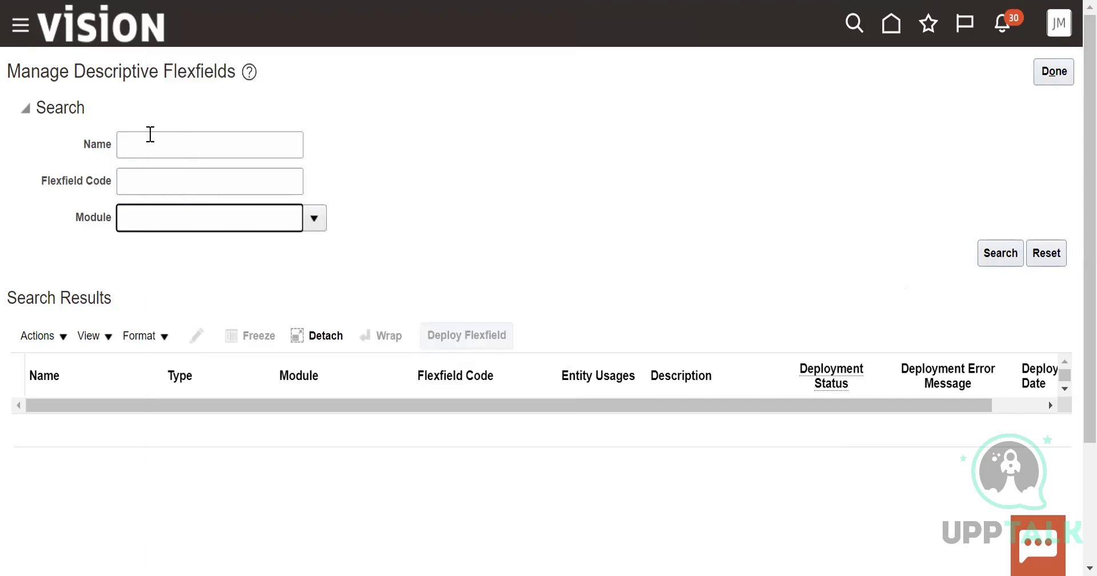
pyautogui.click(150, 137)
pyautogui.rightClick(148, 138)
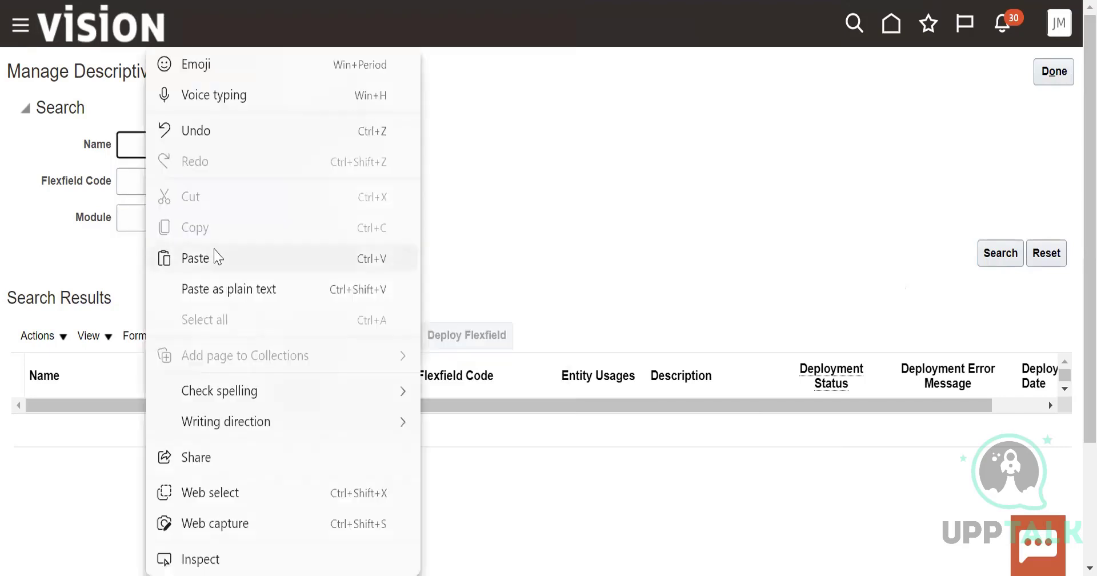
pyautogui.click(216, 257)
pyautogui.click(1004, 258)
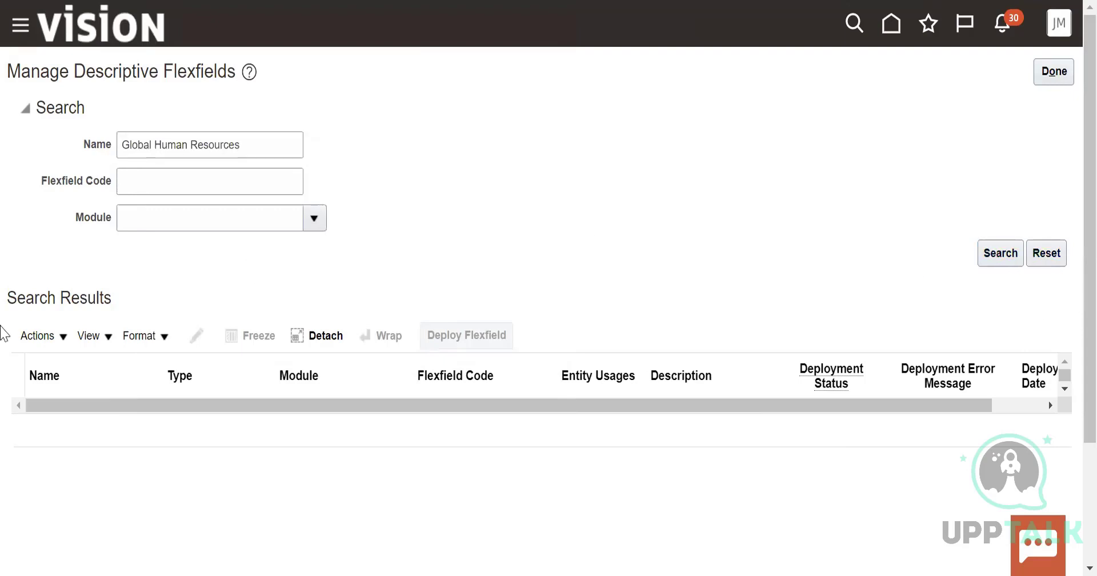
pyautogui.click(37, 336)
pyautogui.click(343, 217)
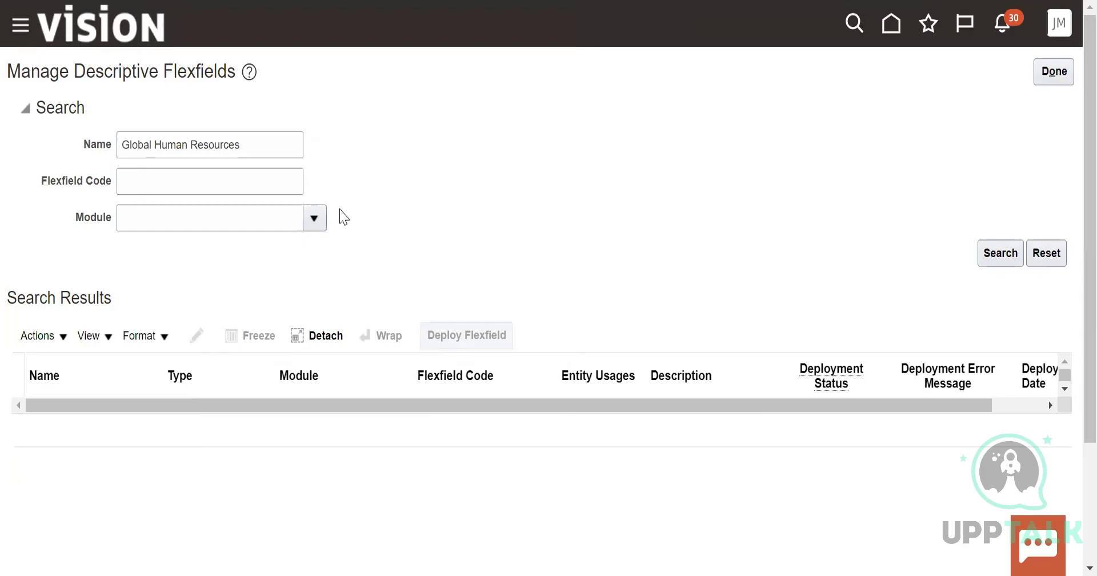
# Find Global Human Resources in the module lookup, select it as the module and search the descriptive flexfields
pyautogui.click(230, 225)
pyautogui.click(314, 219)
pyautogui.scroll(-3, 172, 358)
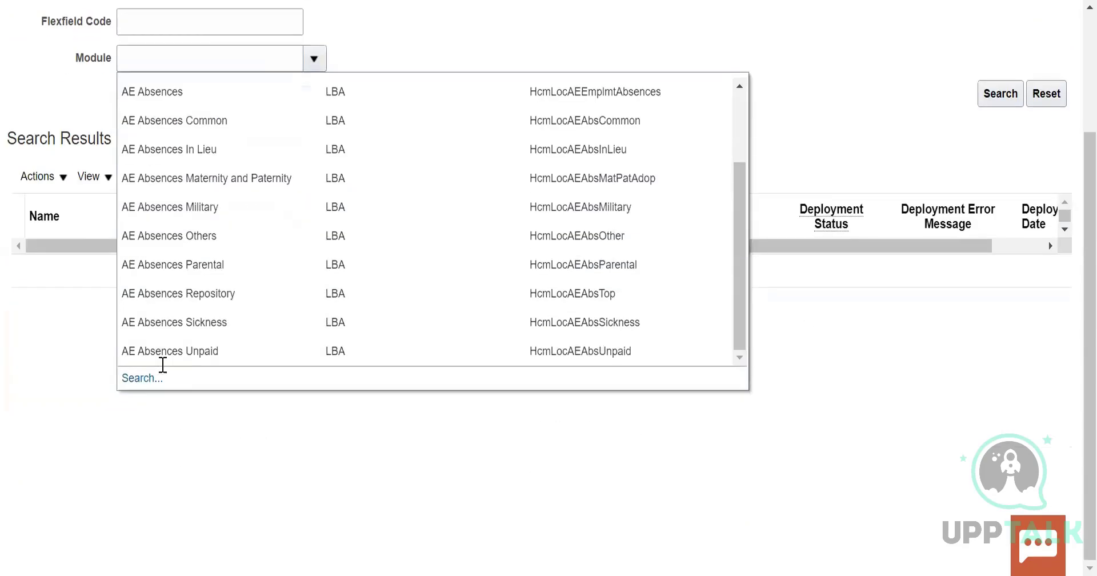
pyautogui.click(150, 378)
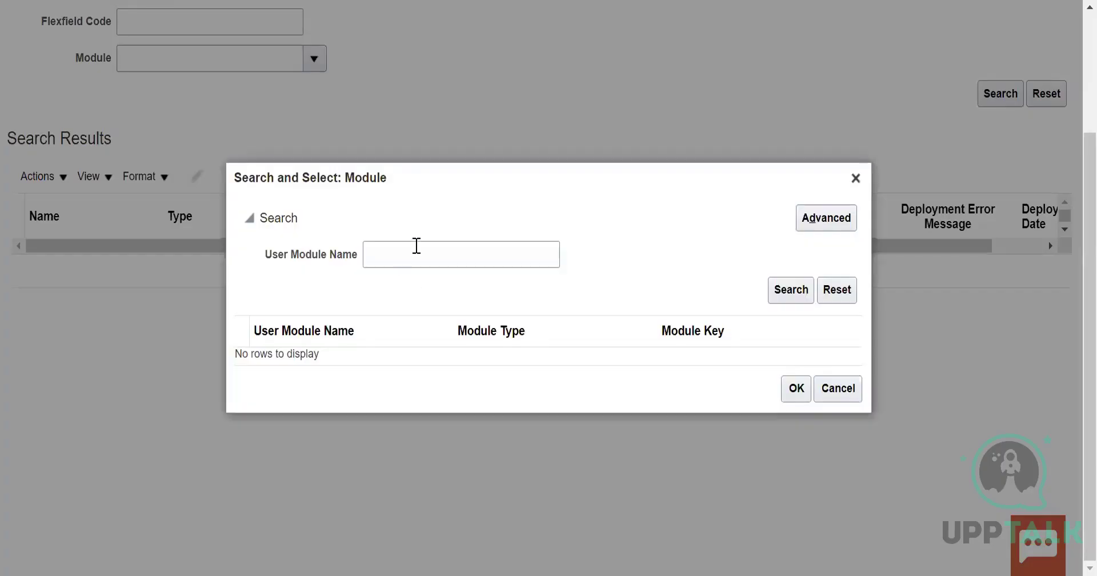
pyautogui.click(417, 246)
pyautogui.rightClick(416, 246)
pyautogui.click(673, 291)
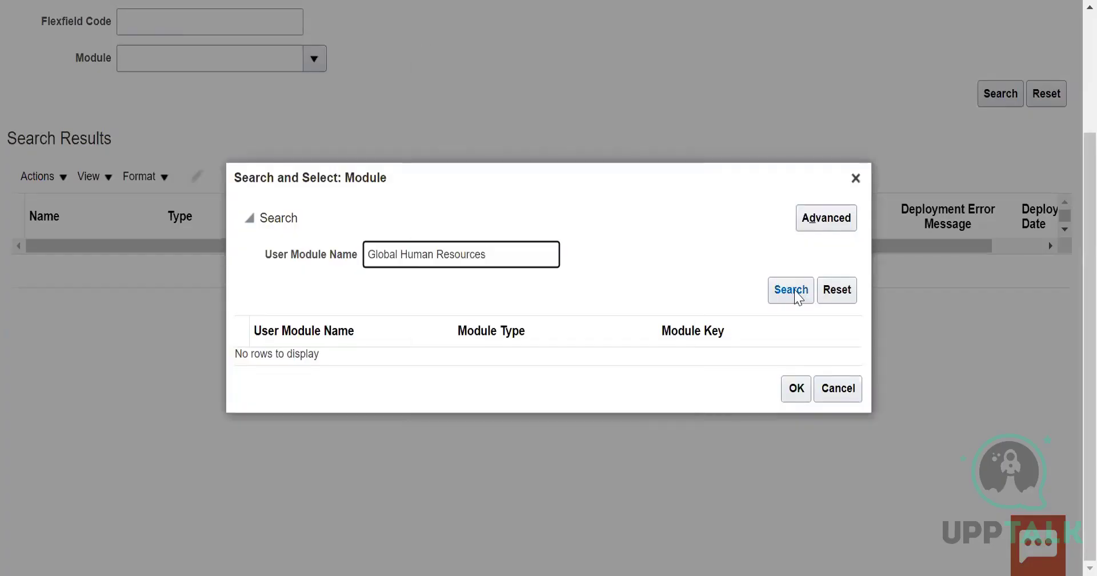
pyautogui.click(796, 294)
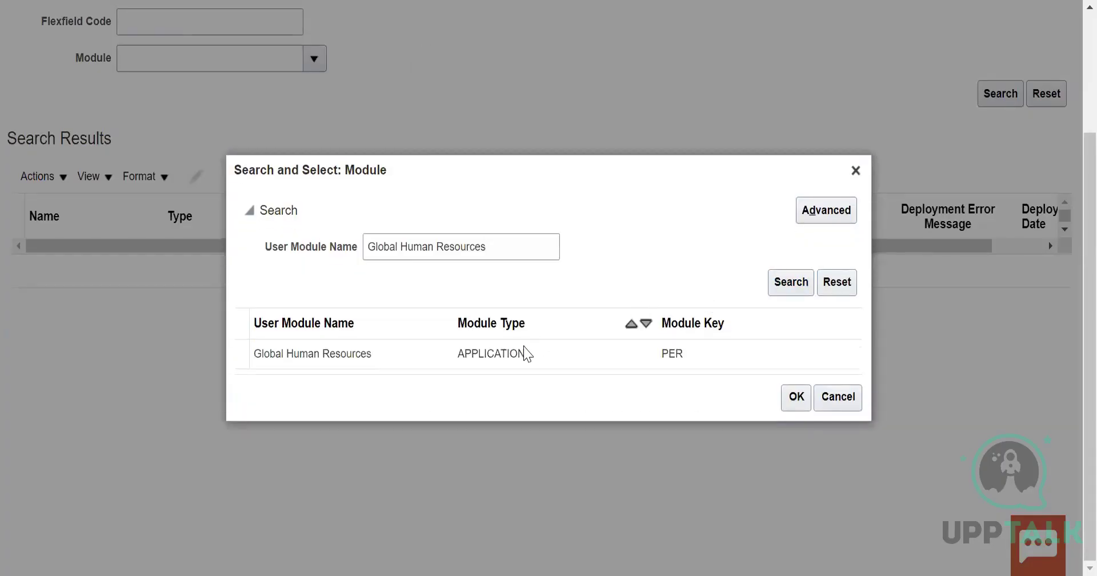
pyautogui.click(526, 354)
pyautogui.click(798, 399)
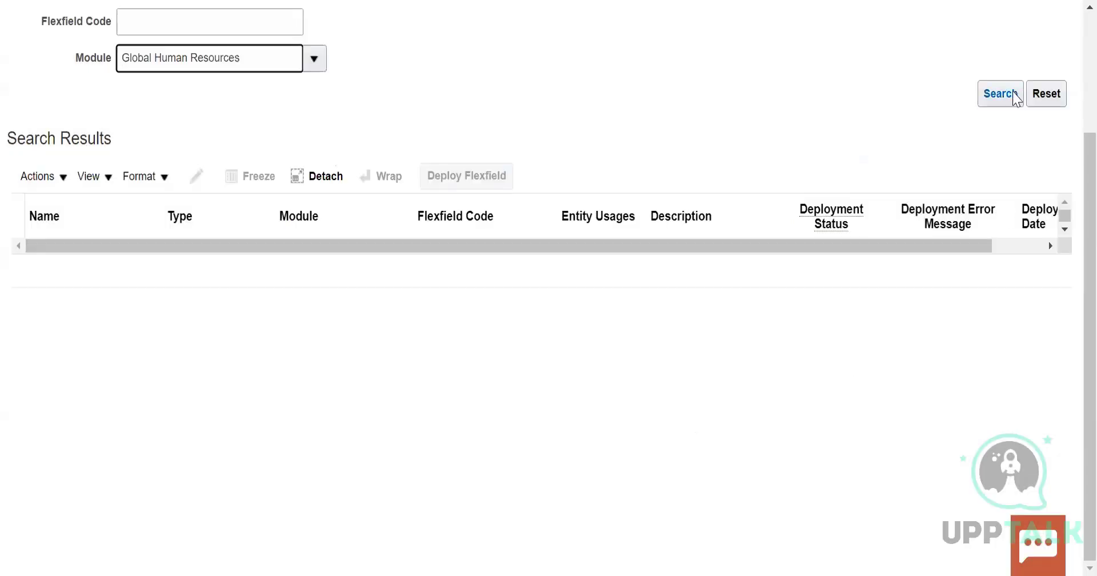
pyautogui.click(1002, 95)
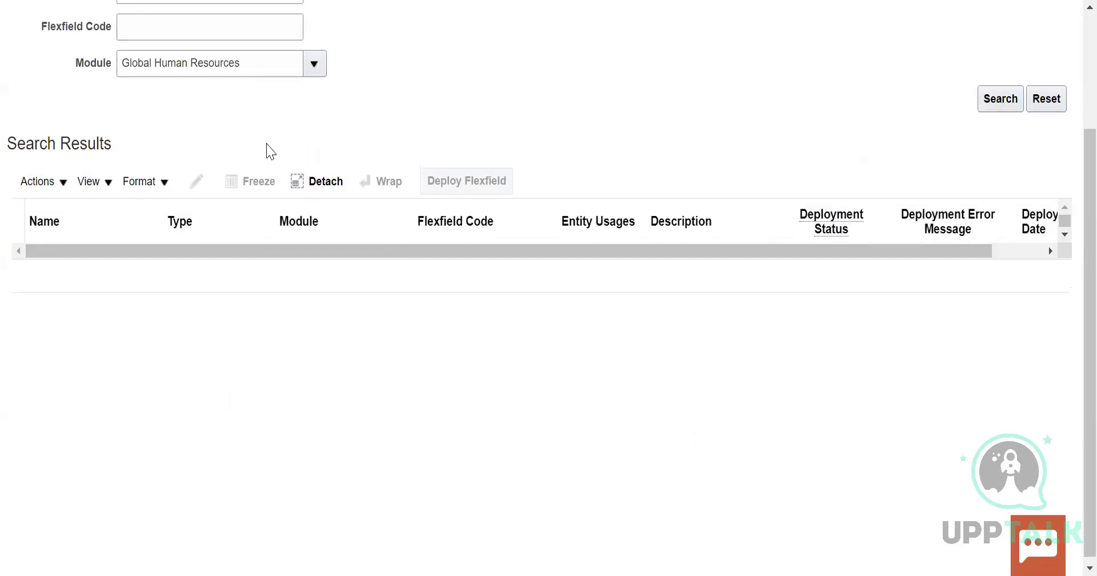
# Clear the Name filter and search the descriptive flexfields by the Global Human Resources module alone
pyautogui.scroll(3, 271, 151)
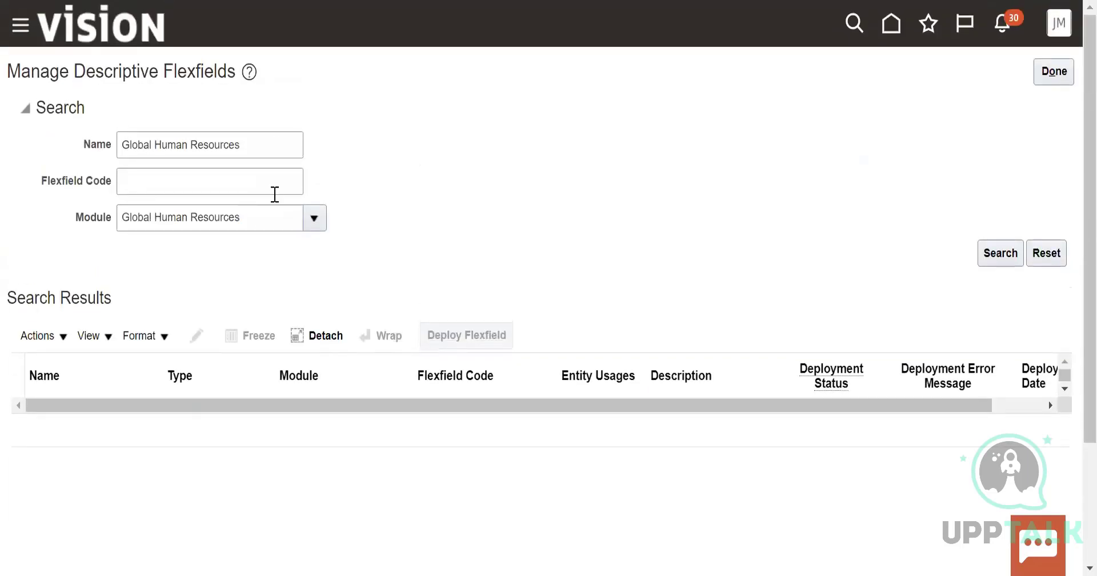
pyautogui.moveTo(280, 143); pyautogui.dragTo(91, 144)
pyautogui.press('BackSpace')
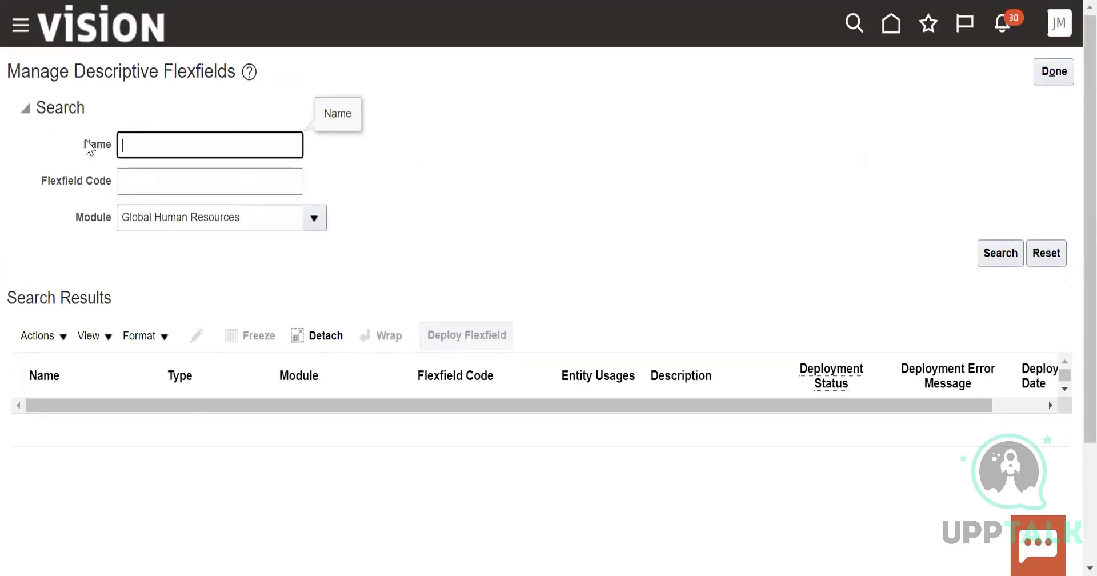
pyautogui.click(997, 256)
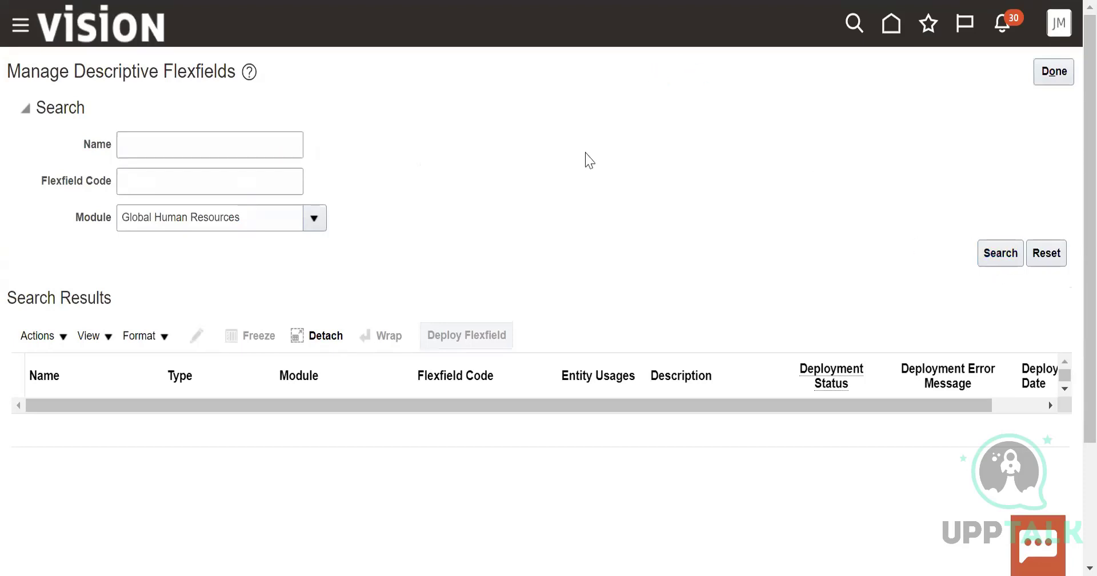
# Enter Job as the Name filter and close the Manage Descriptive Flexfields page
pyautogui.click(147, 174)
pyautogui.click(152, 140)
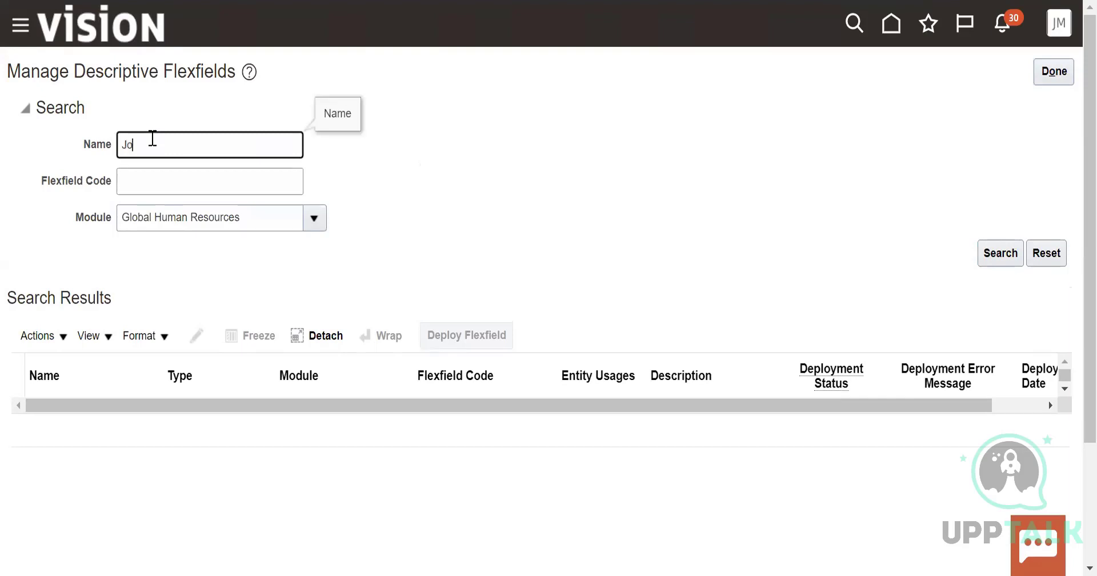
pyautogui.click(1052, 83)
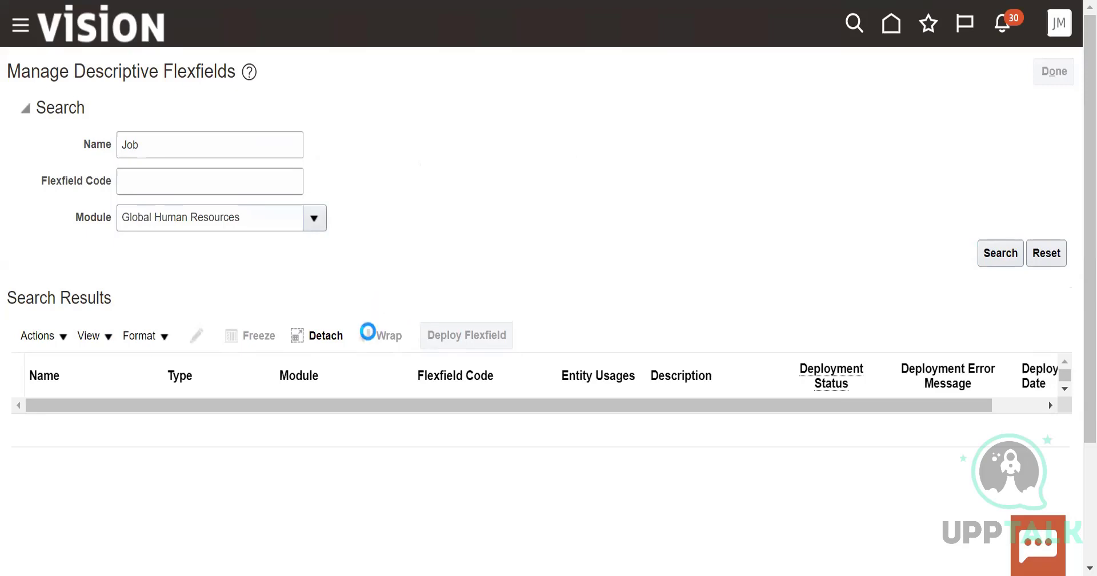
# Open the Manage Extensible Flexfields task from the implementation project's task list and check its available actions
pyautogui.scroll(-3, 240, 462)
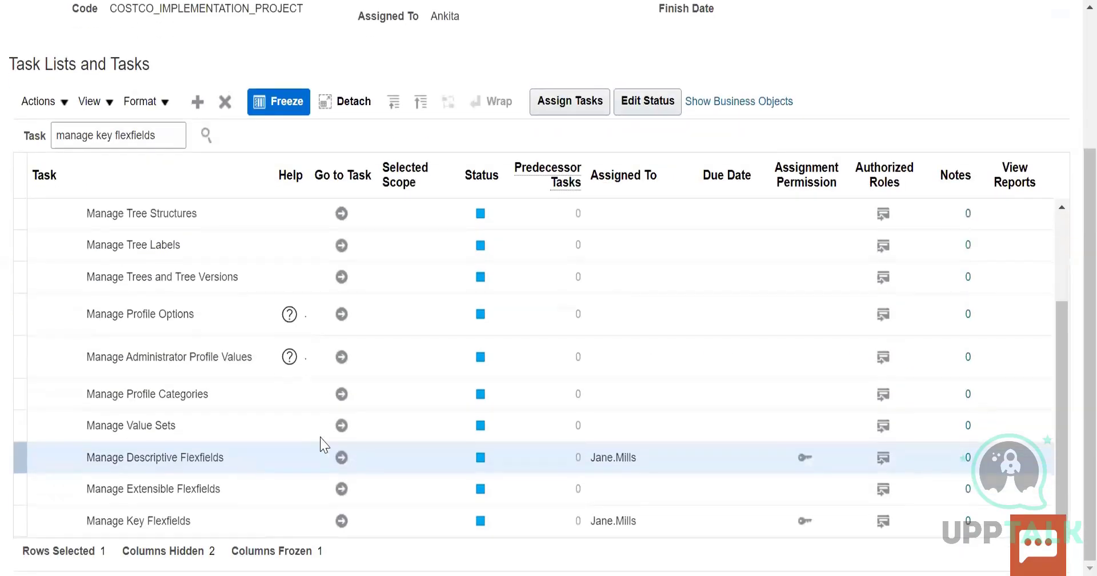
pyautogui.click(343, 490)
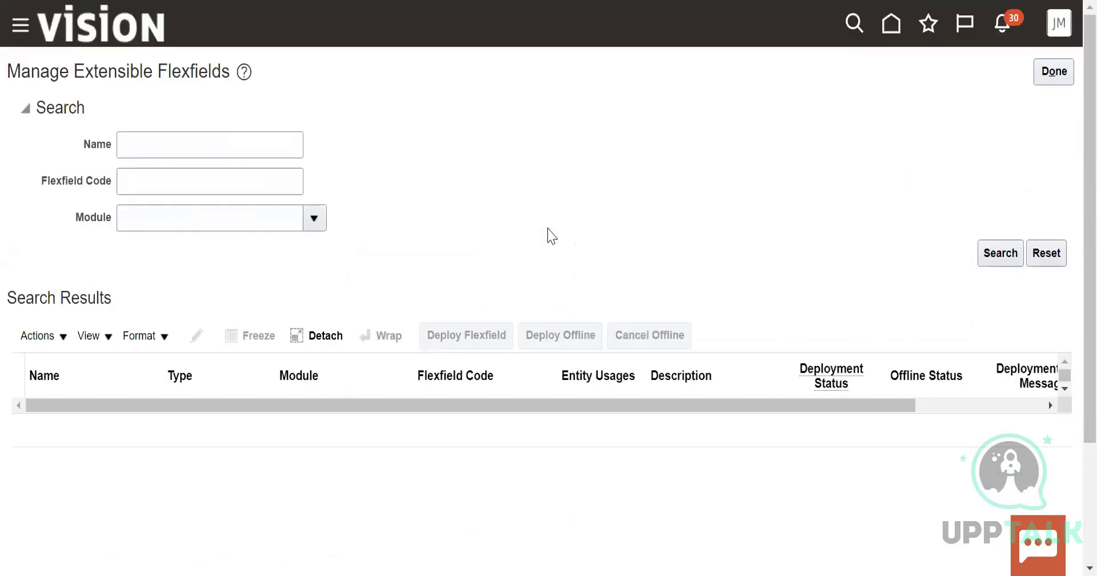
pyautogui.click(35, 337)
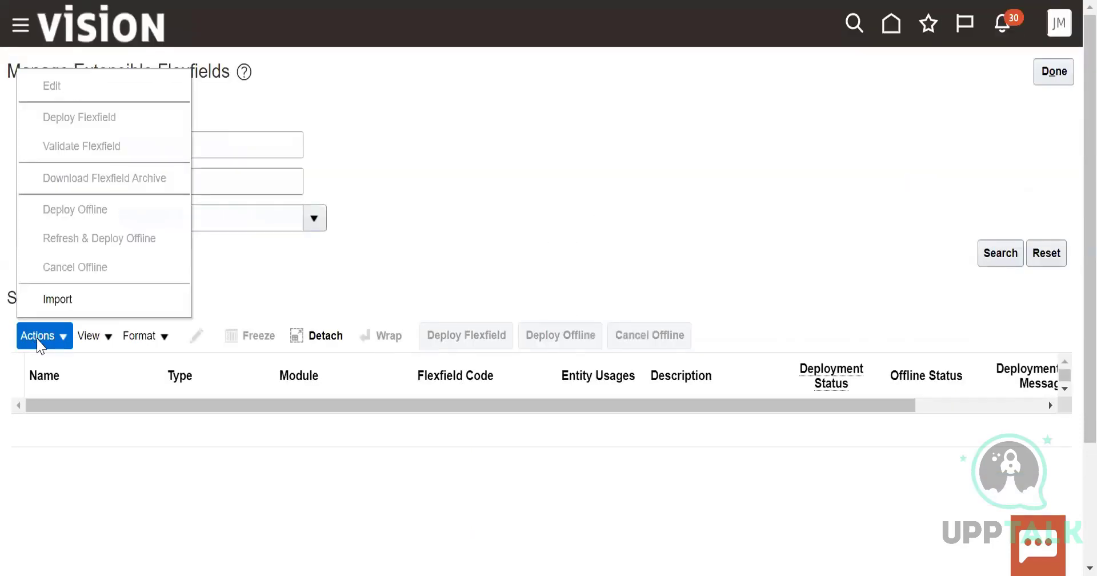
pyautogui.click(185, 187)
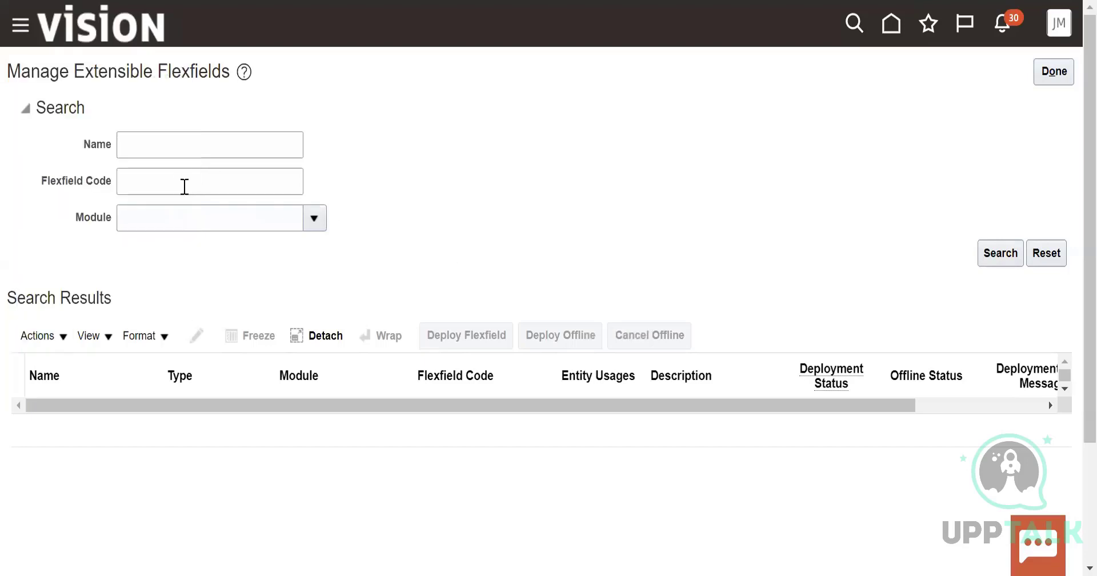
# Choose Job Offers Setup as the module and run the extensible flexfield search
pyautogui.click(314, 218)
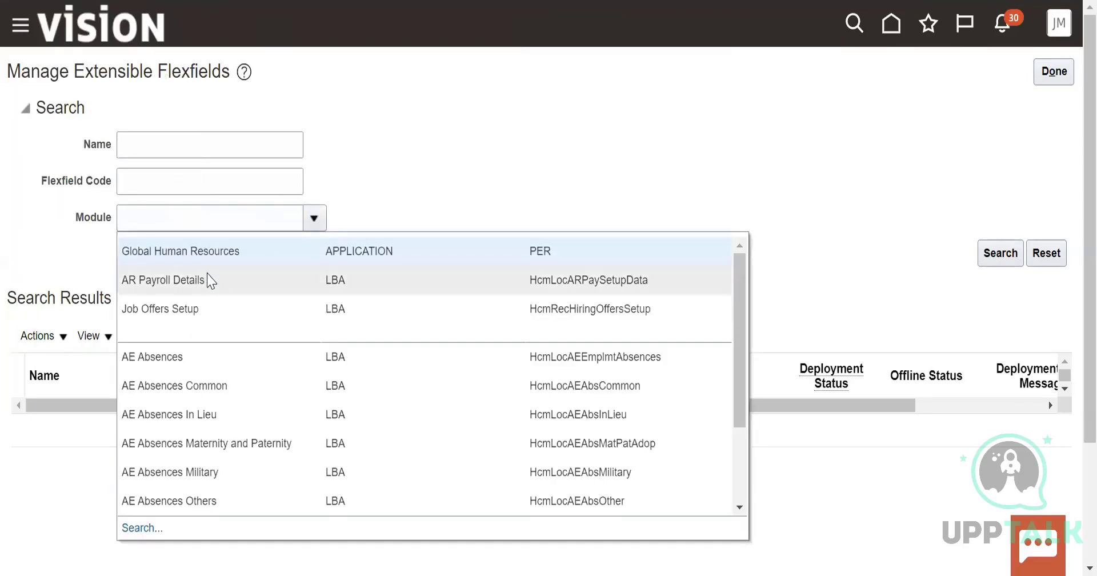
pyautogui.click(175, 309)
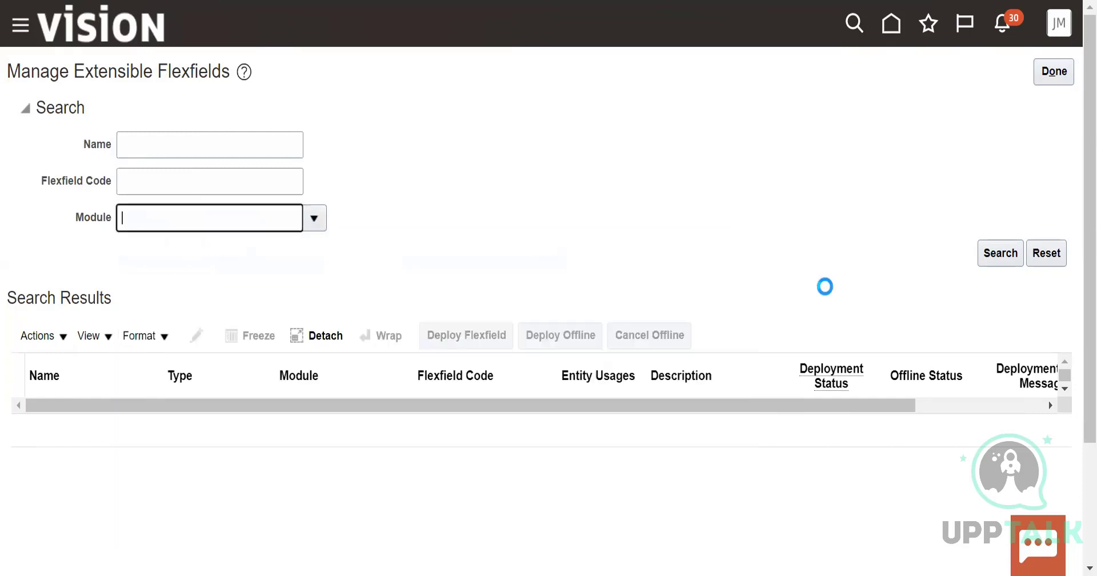
pyautogui.click(1000, 258)
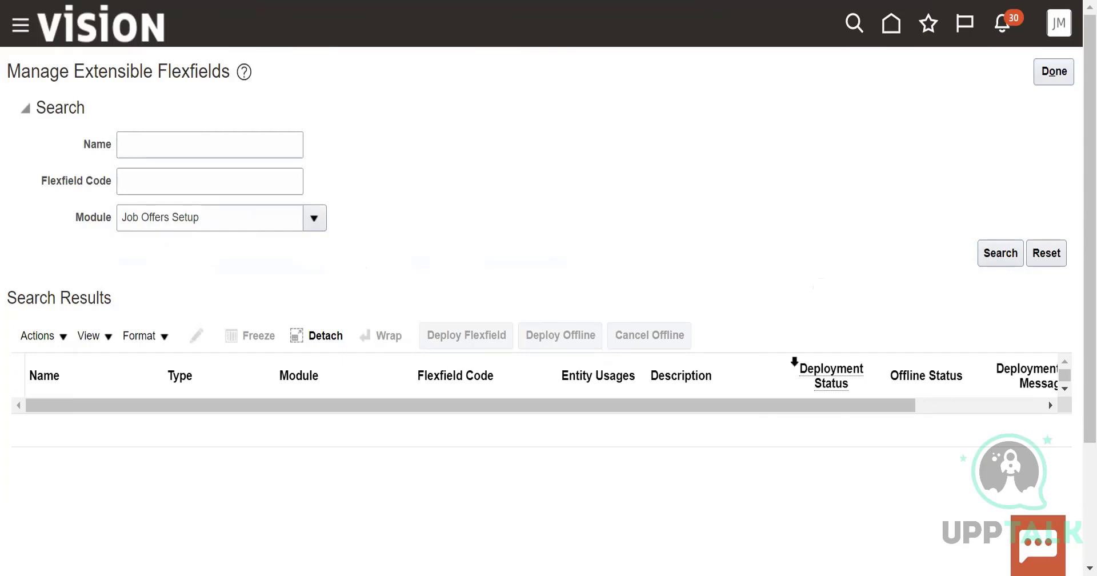
pyautogui.click(1018, 254)
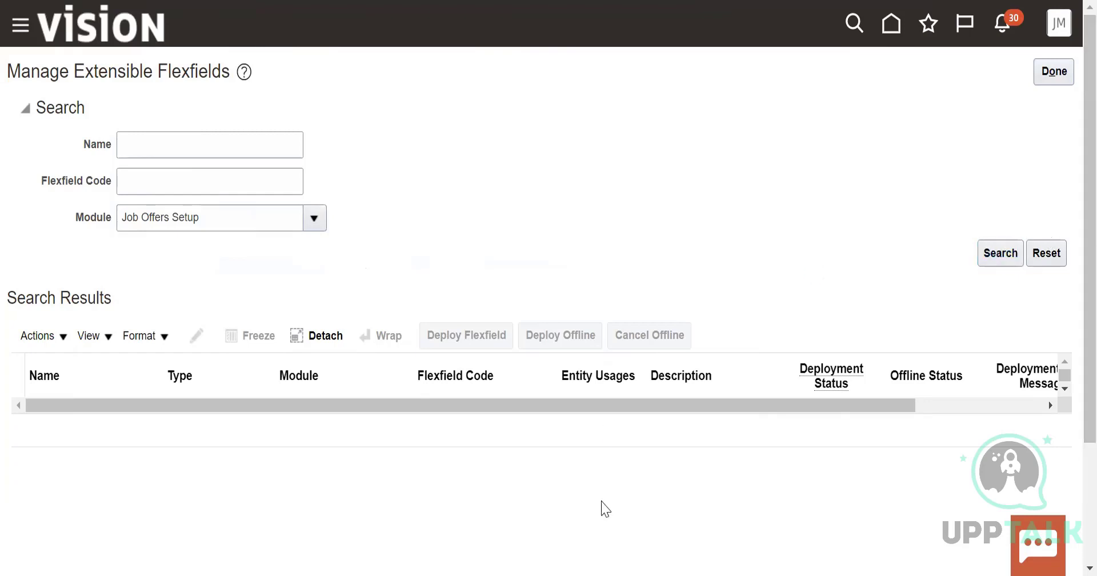
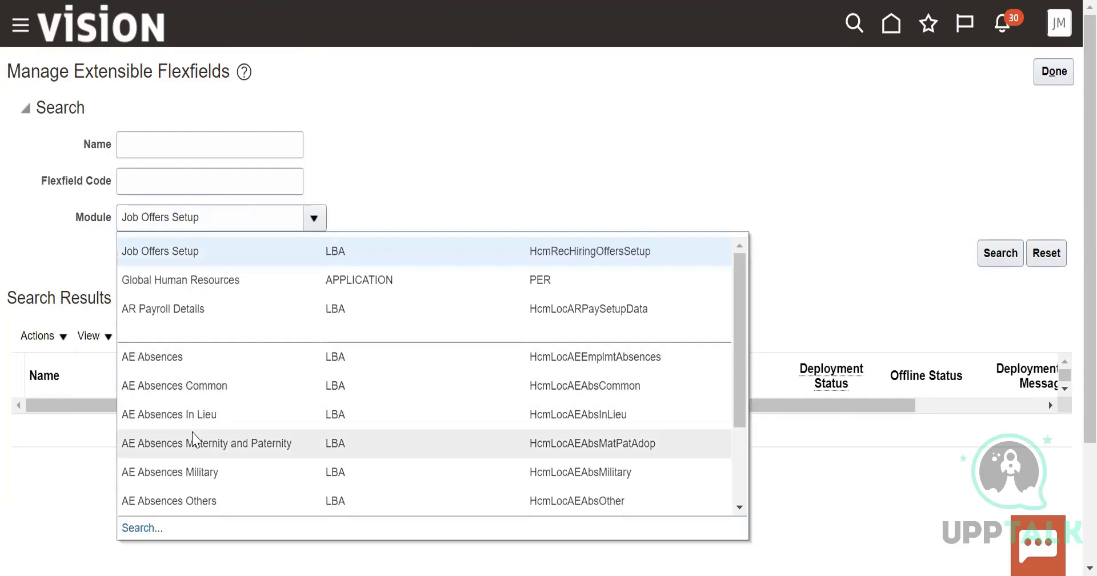
# Look up the Job Offers Setup module in the module search dialog and rerun the extensible flexfield search
pyautogui.click(337, 279)
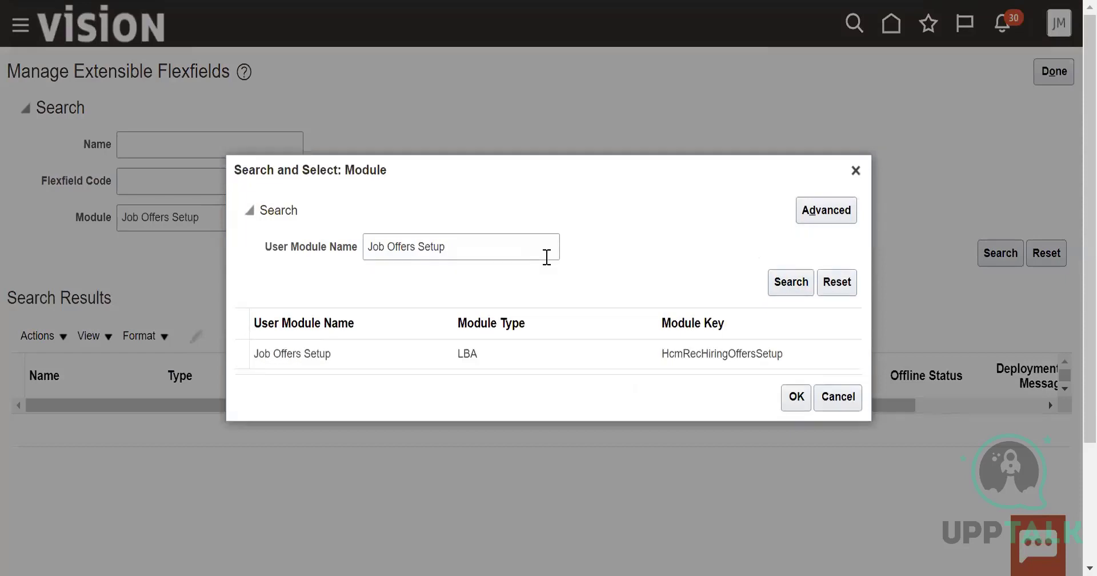
pyautogui.click(314, 353)
pyautogui.click(797, 397)
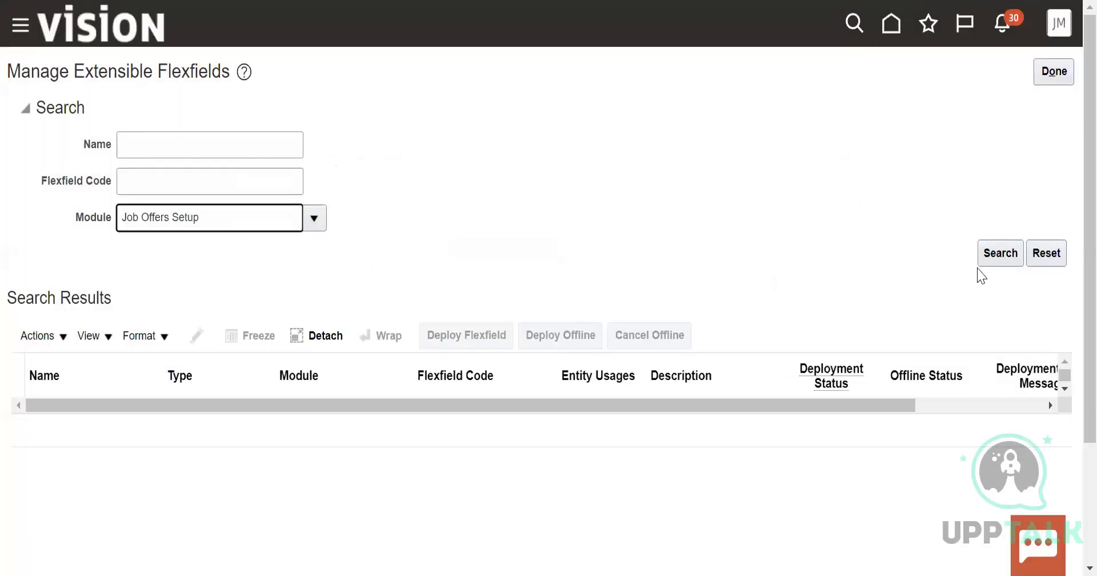
pyautogui.click(997, 257)
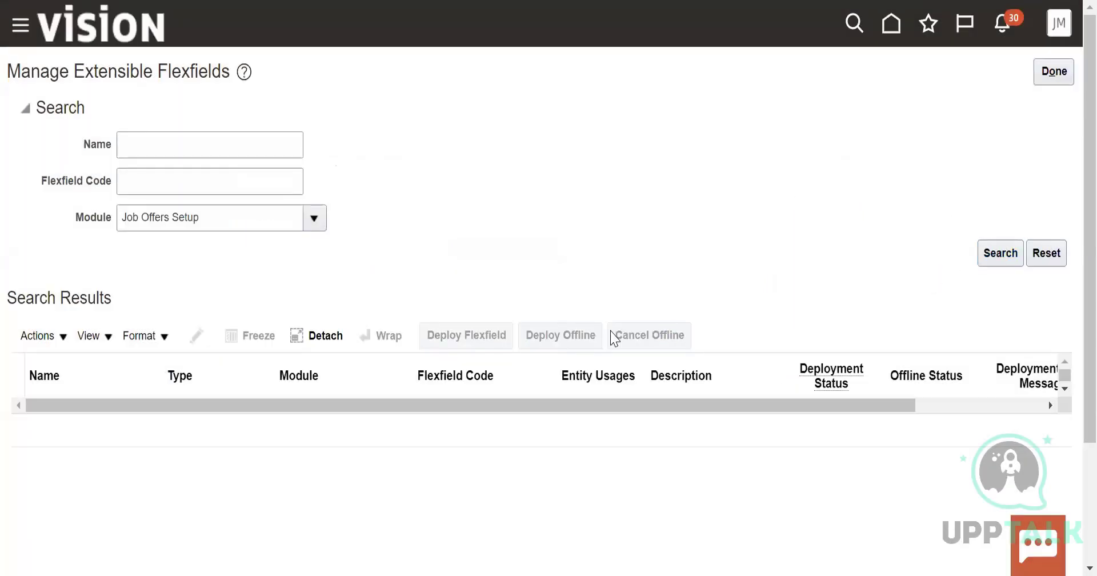
# Check the actions available for extensible flexfields and close the Manage Extensible Flexfields page
pyautogui.click(39, 337)
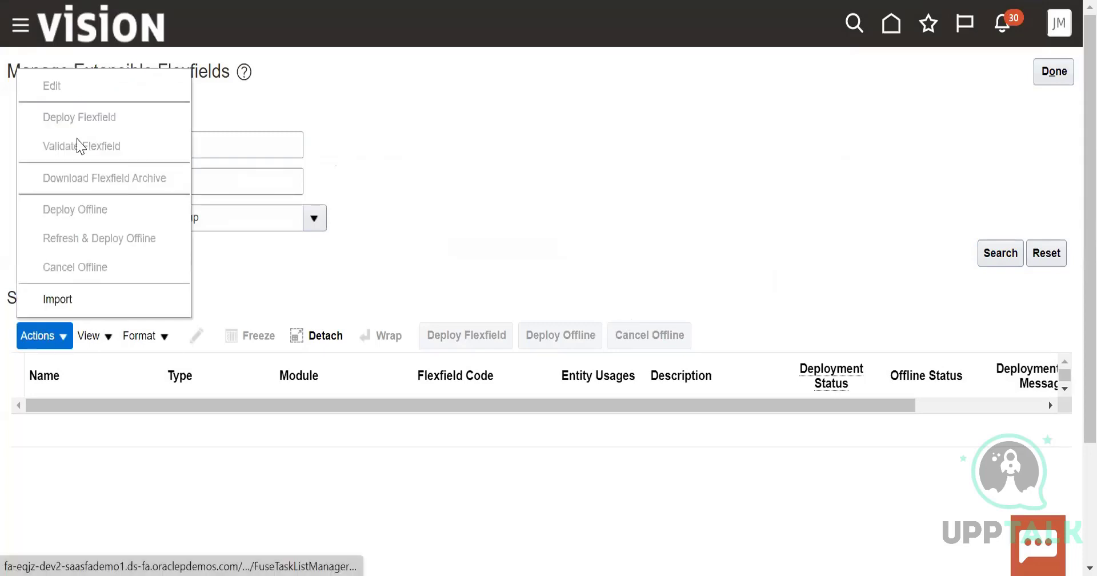
pyautogui.click(554, 227)
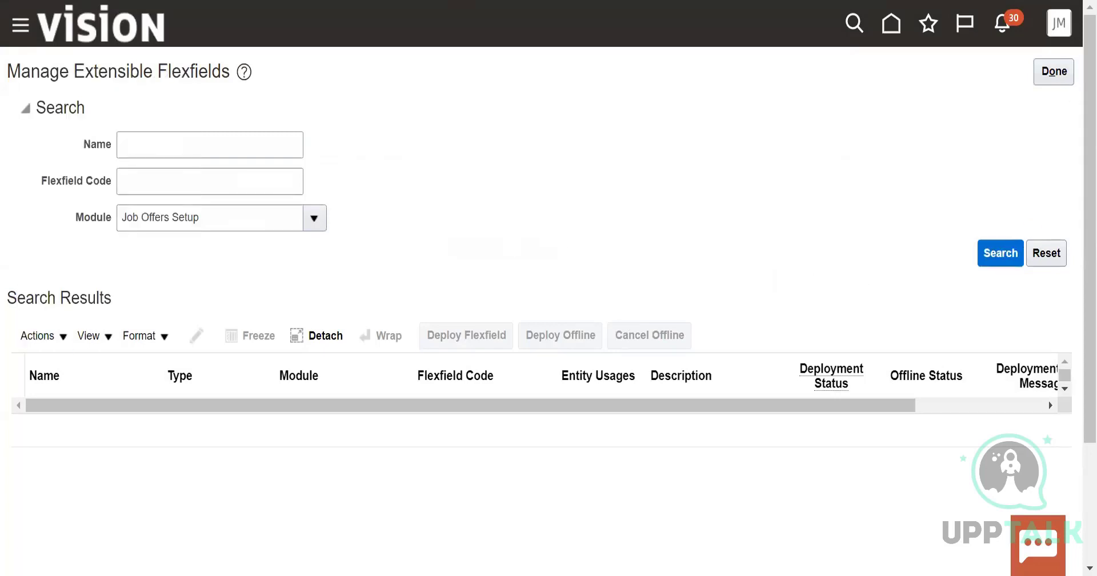
pyautogui.click(1054, 69)
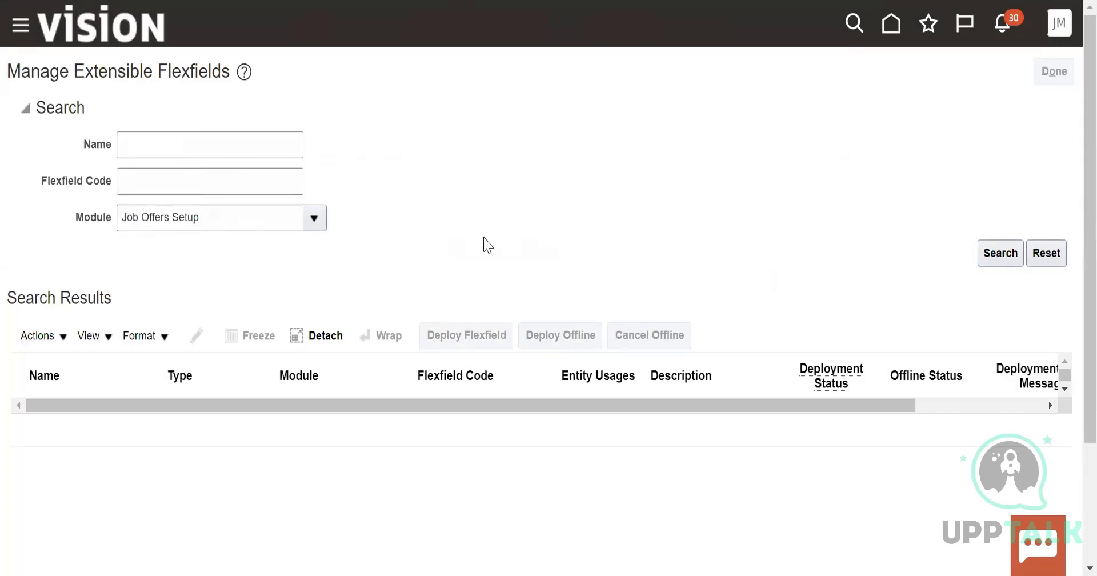
# Open the Manage Key Flexfields task from the implementation project's task list and return to the project
pyautogui.scroll(-4, 490, 440)
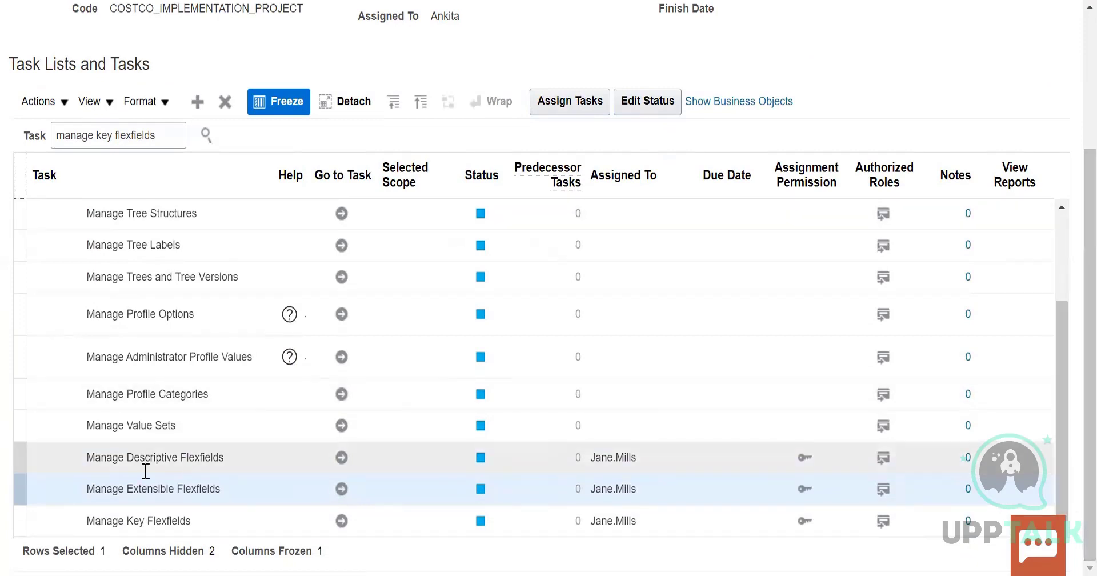
pyautogui.click(342, 520)
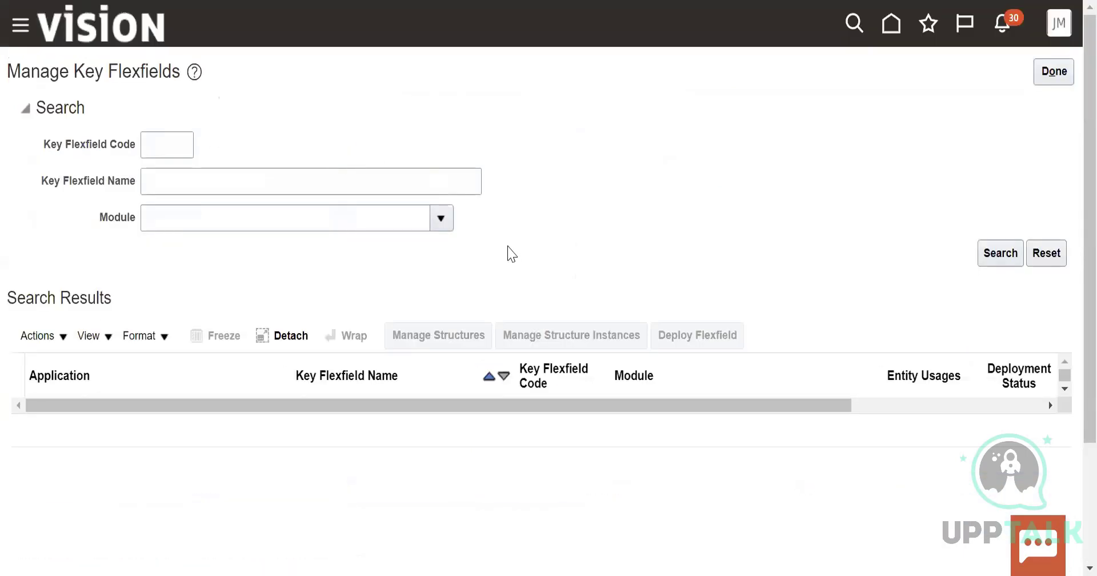
pyautogui.click(1054, 72)
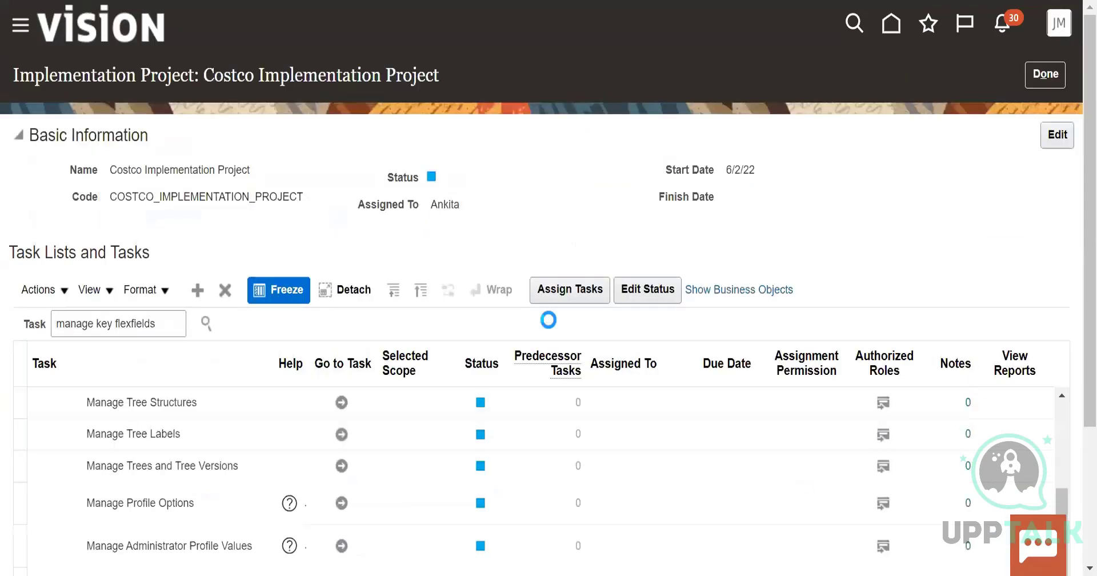
# Turn on Highlight Flexfields from the home page and look through the My Client Groups quick actions and apps
pyautogui.click(1064, 23)
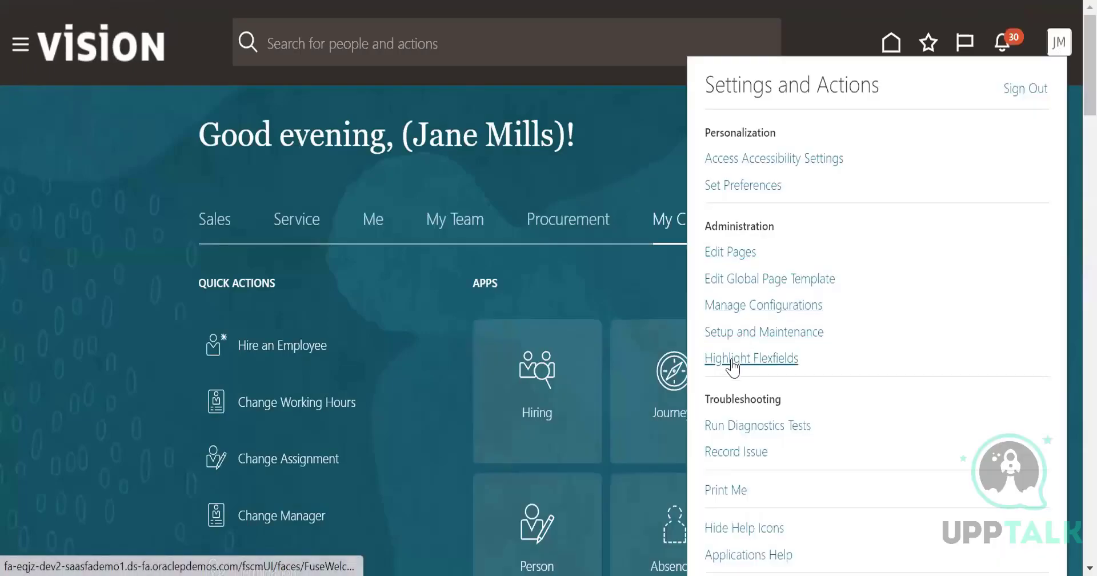
pyautogui.click(872, 349)
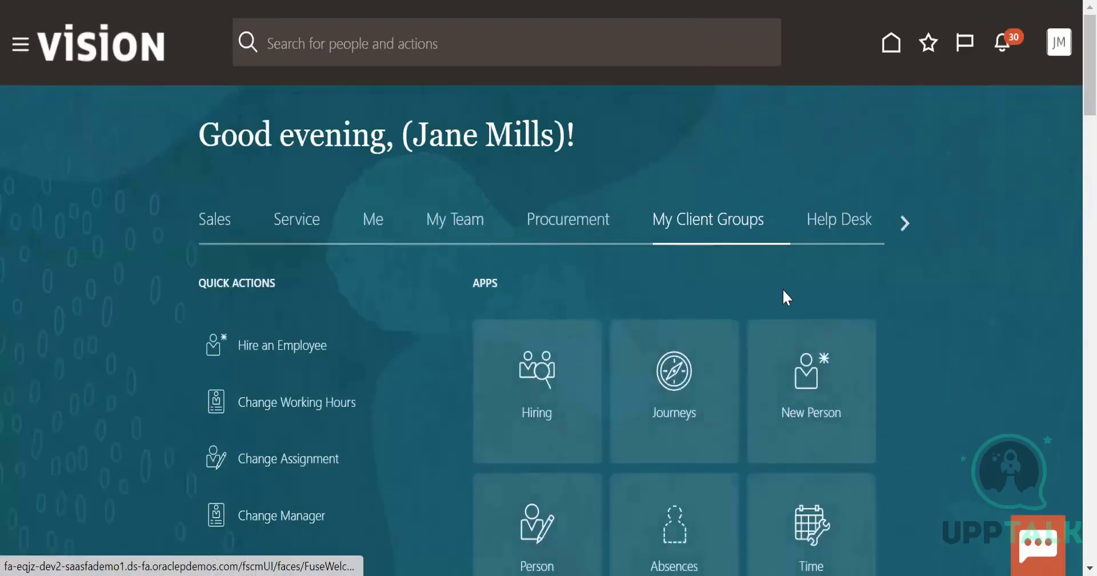
pyautogui.scroll(-3, 672, 410)
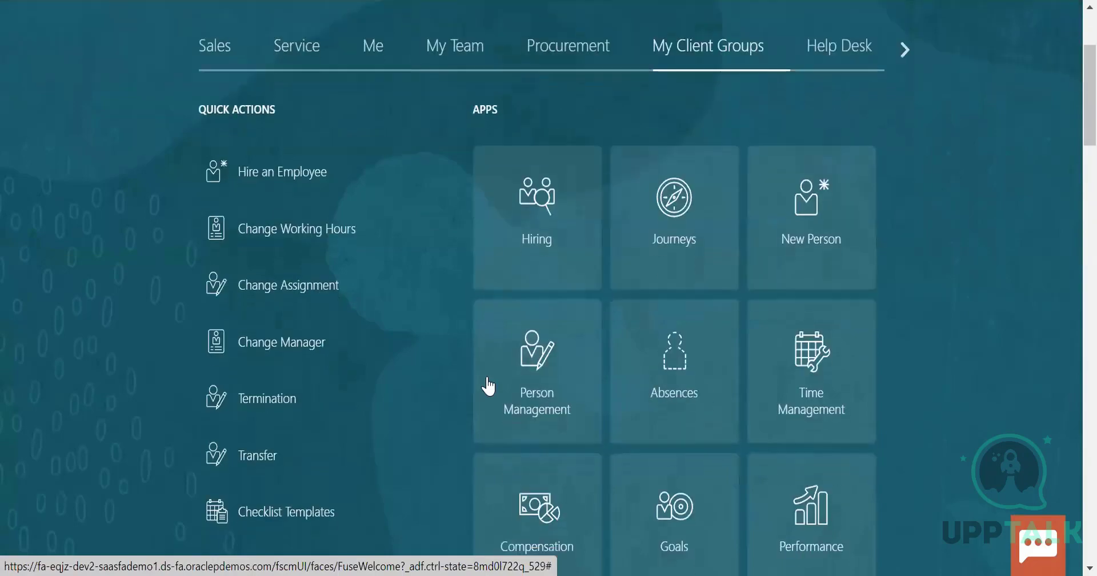
pyautogui.scroll(-1, 592, 394)
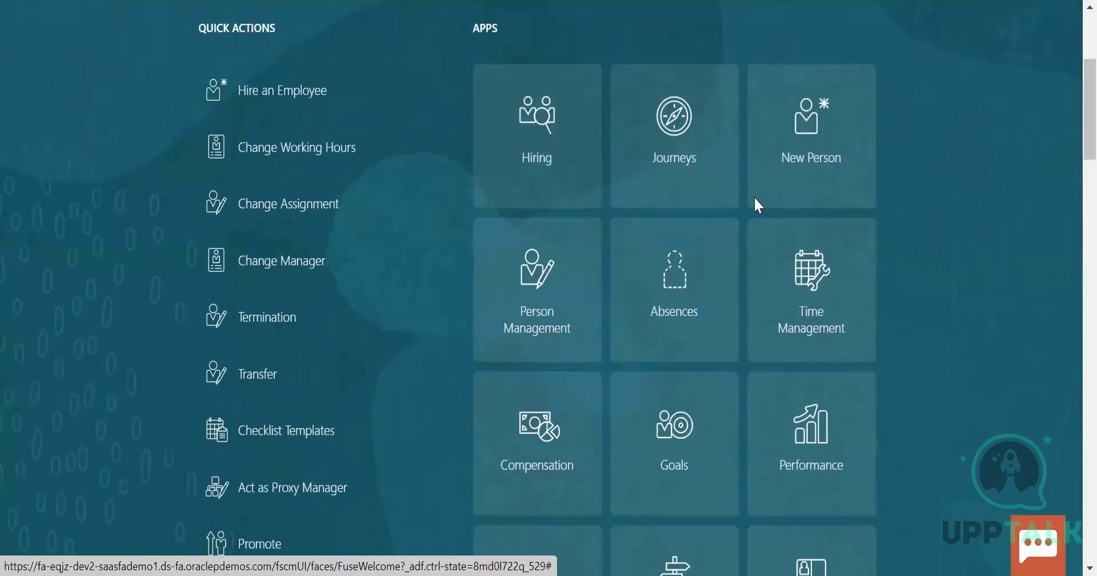
pyautogui.scroll(4, 754, 206)
pyautogui.scroll(-8, 572, 451)
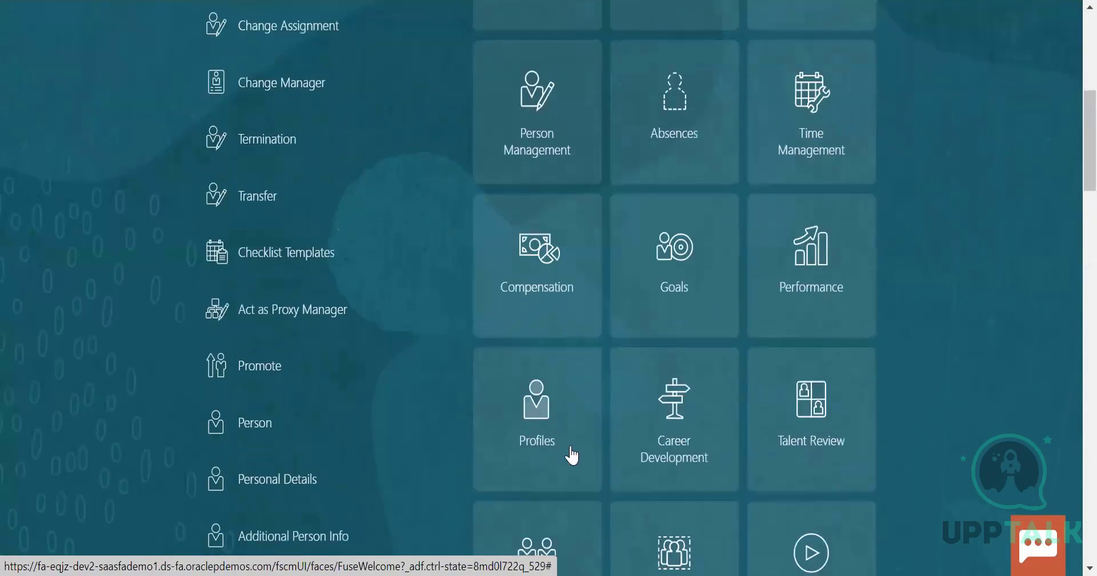
pyautogui.scroll(8, 605, 441)
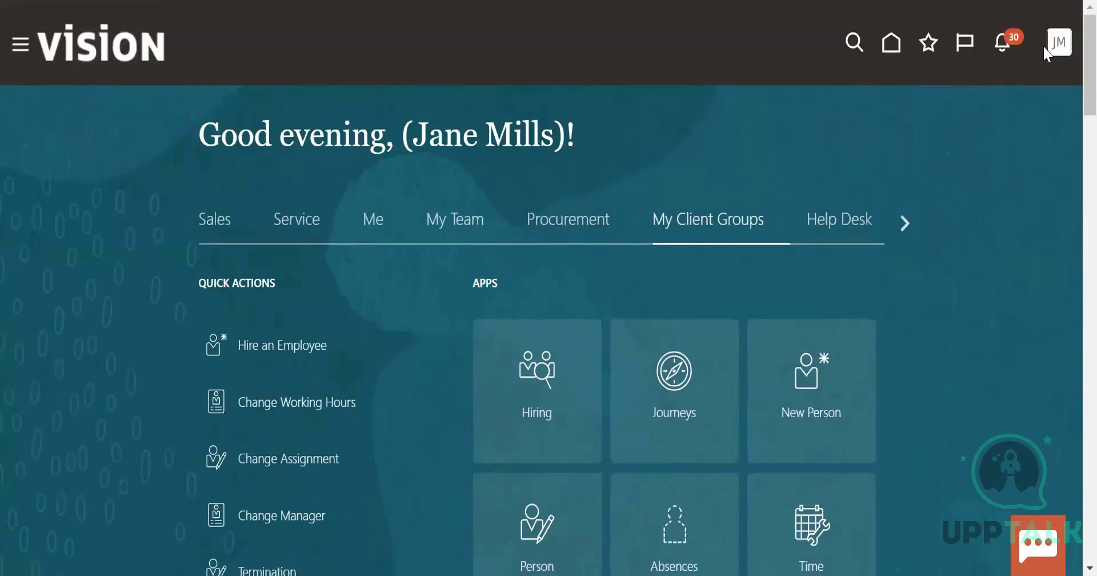
# Go to Setup and Maintenance and open the implementation project that contains Workforce Deployment and Workforce Development
pyautogui.click(1066, 43)
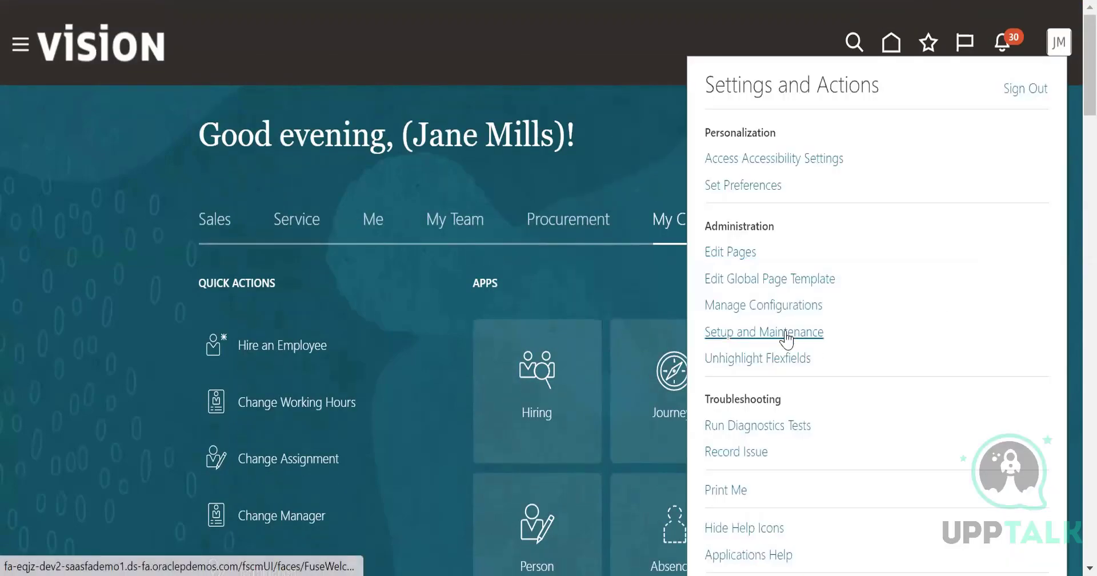
pyautogui.click(786, 334)
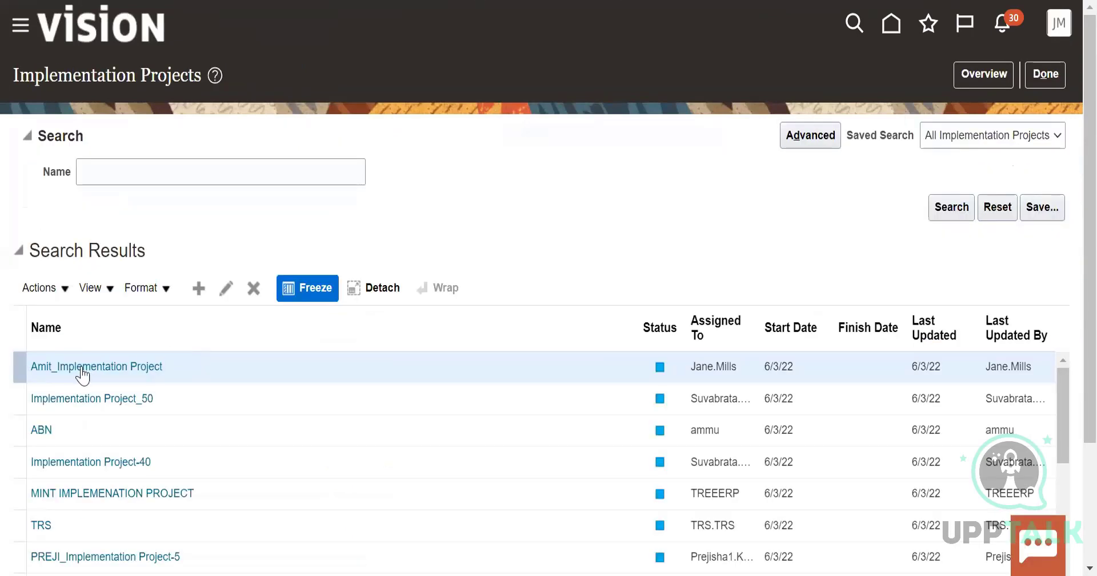
pyautogui.click(83, 368)
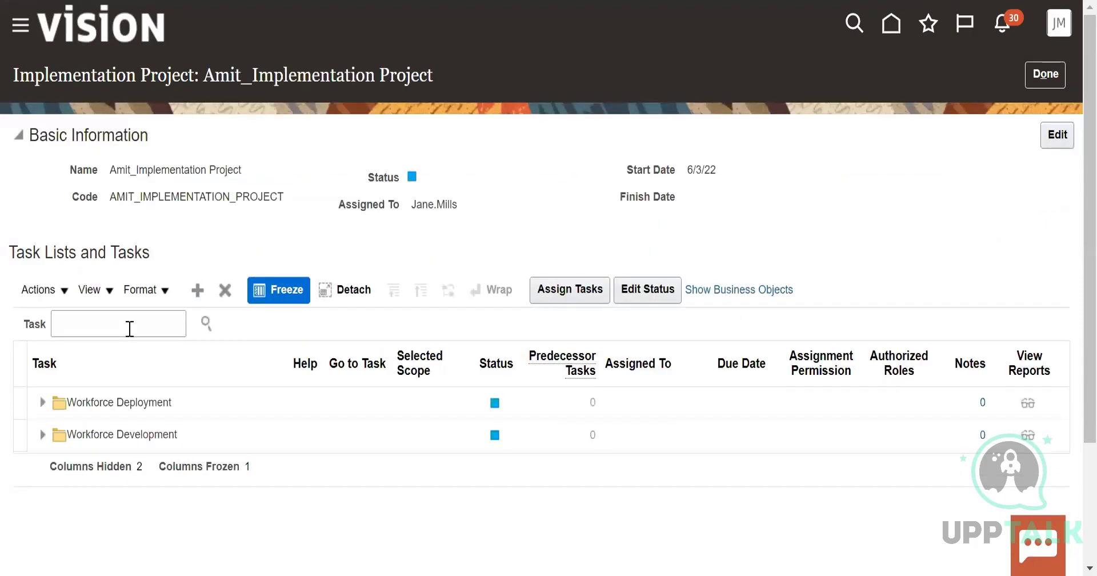
# Search the open project's tasks for manage jobs and return to the implementation projects list
pyautogui.click(129, 329)
pyautogui.write('manage jobs')
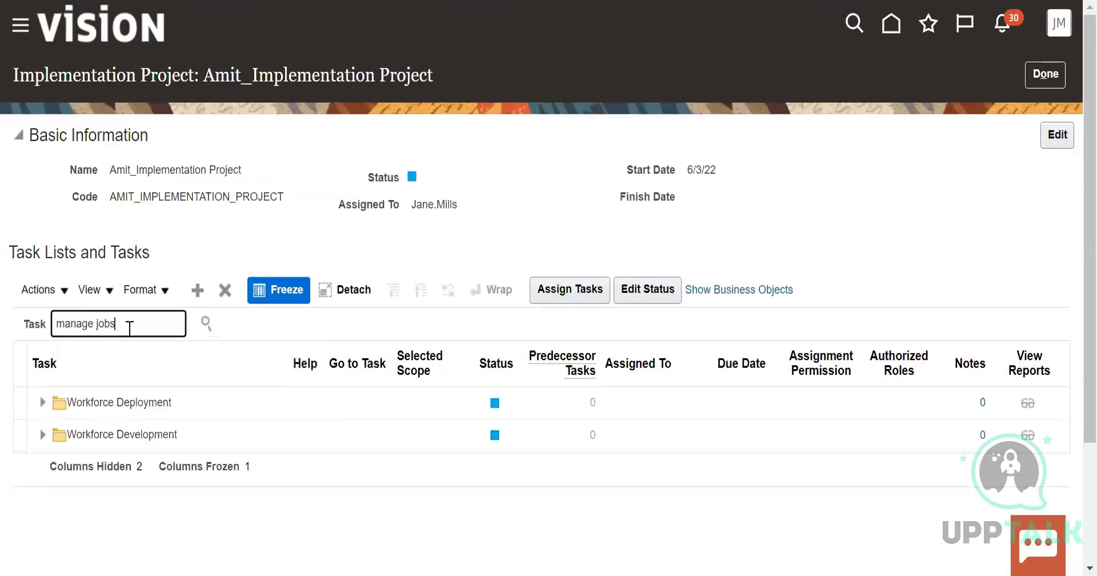
pyautogui.click(206, 324)
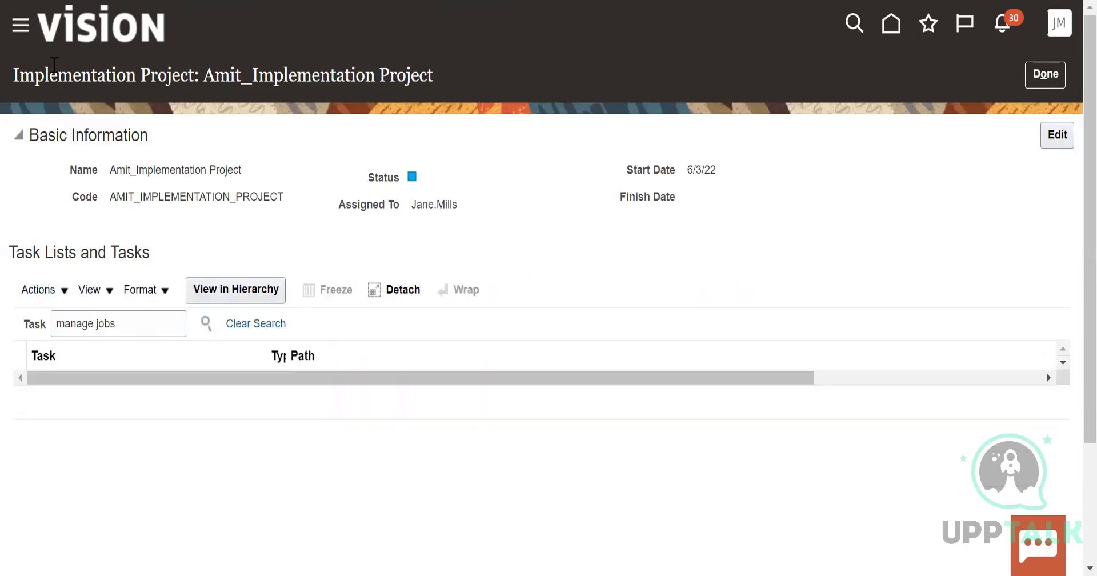
pyautogui.click(1053, 75)
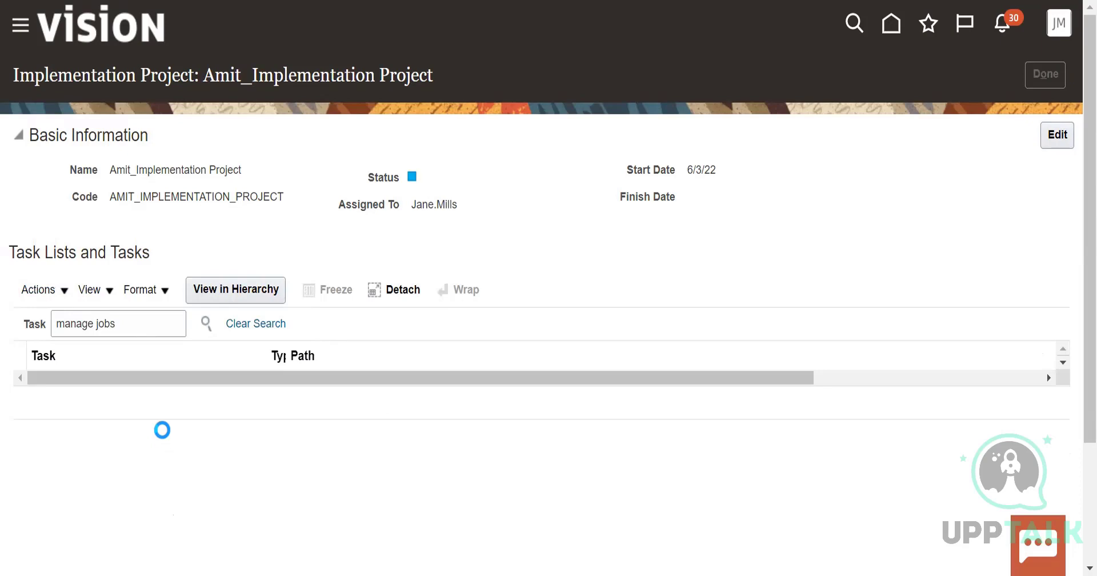
# Open Implementation Project_50, search its tasks for manage jobs, and return to the implementation projects list
pyautogui.click(117, 399)
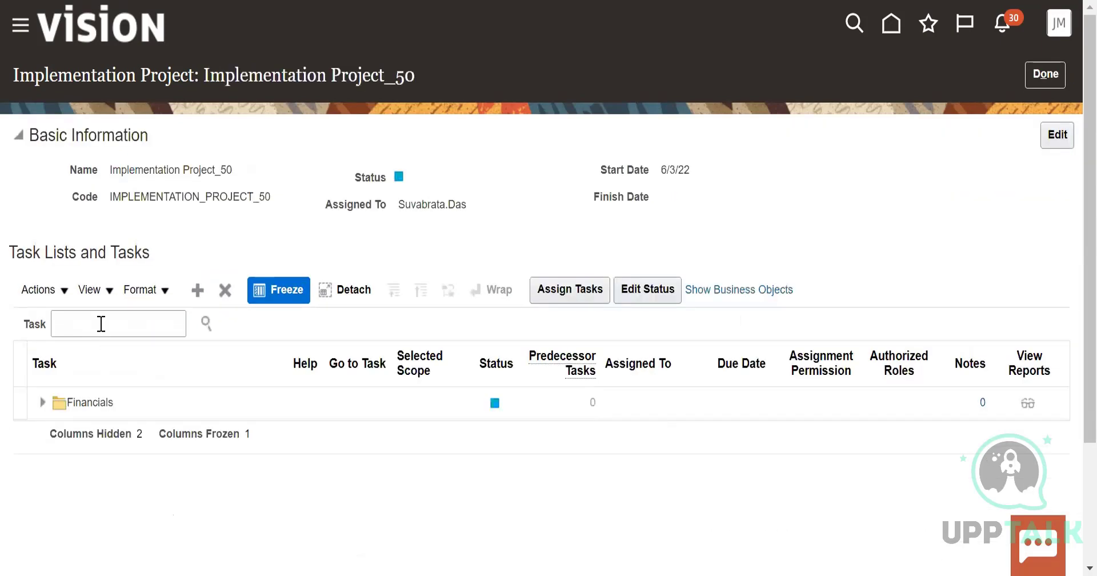
pyautogui.click(98, 324)
pyautogui.write('manage')
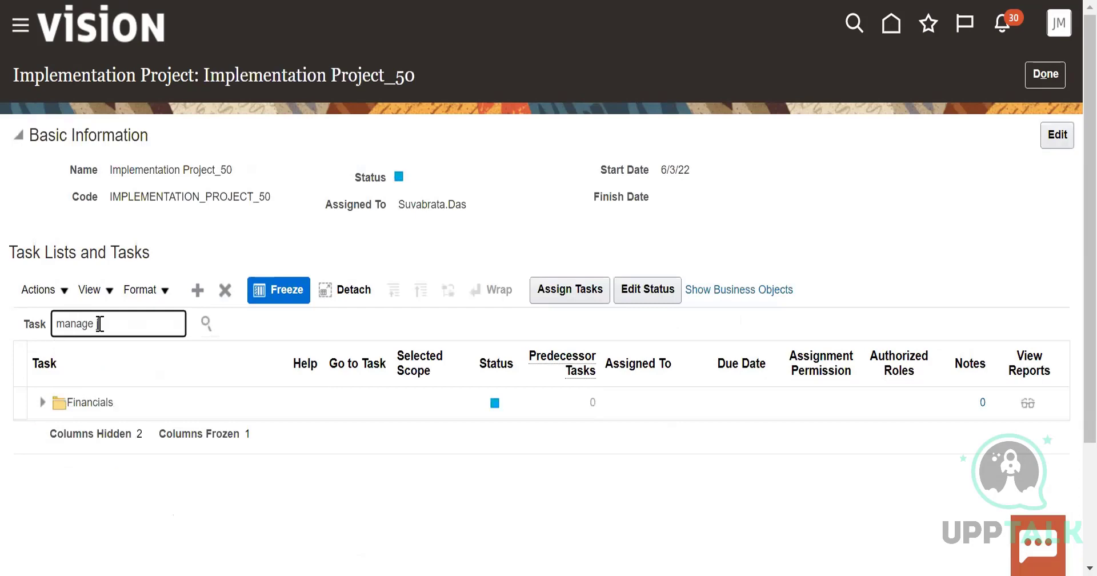
pyautogui.write(' jobs')
pyautogui.click(206, 323)
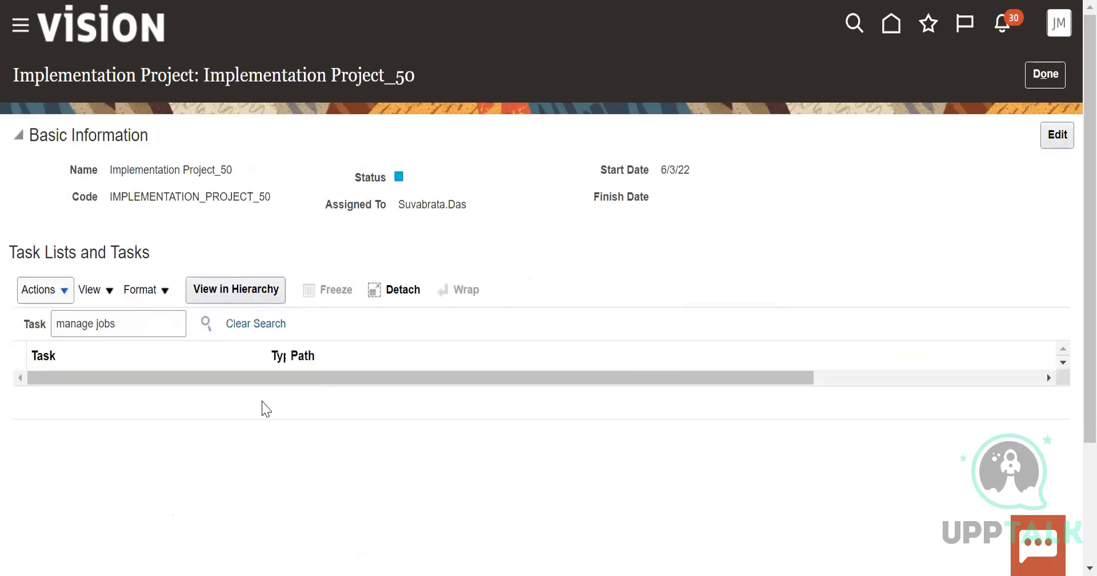
pyautogui.click(1057, 74)
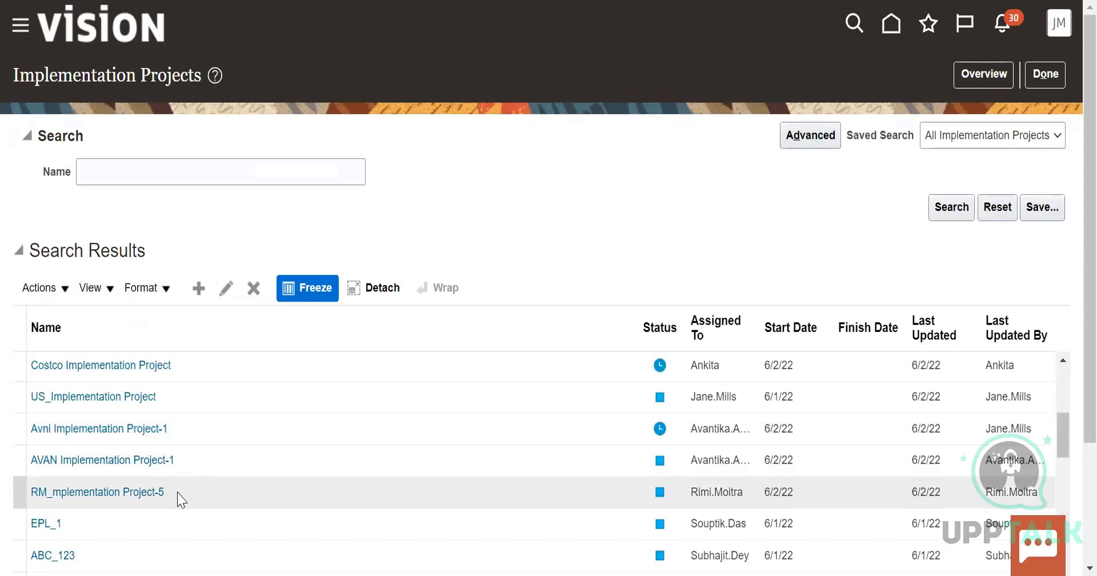
# Open Implementation Project-20 from the projects list and search its tasks for manage jobs
pyautogui.scroll(-5, 180, 492)
pyautogui.scroll(-3, 180, 500)
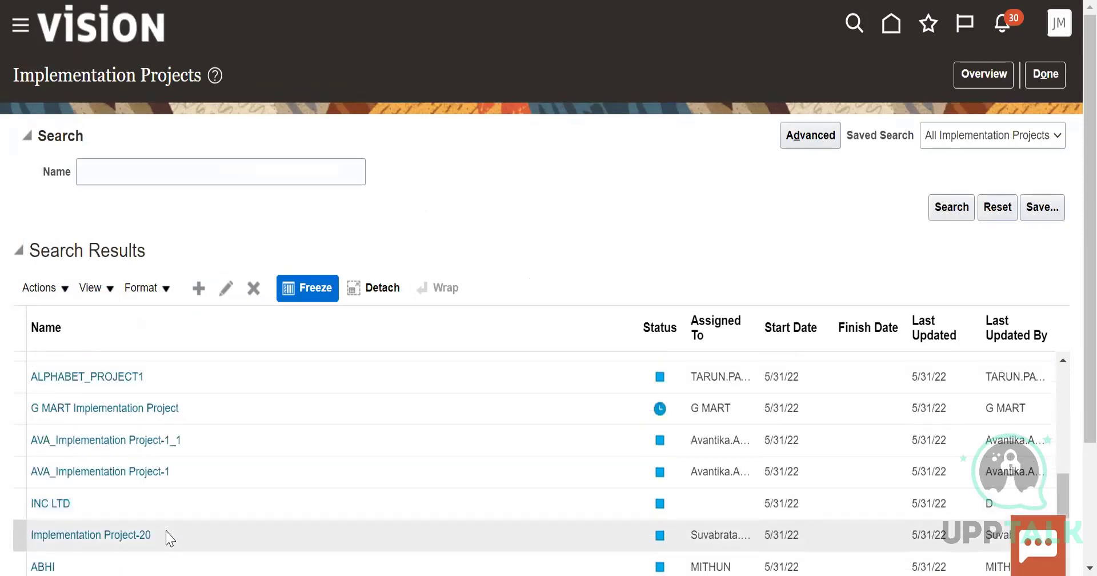
pyautogui.click(130, 537)
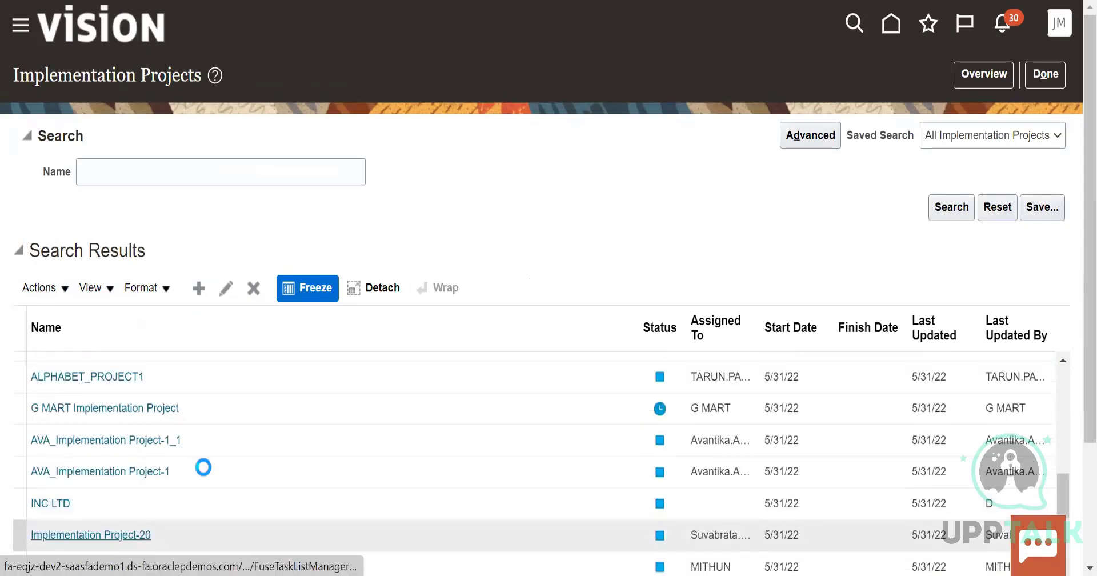
pyautogui.click(130, 324)
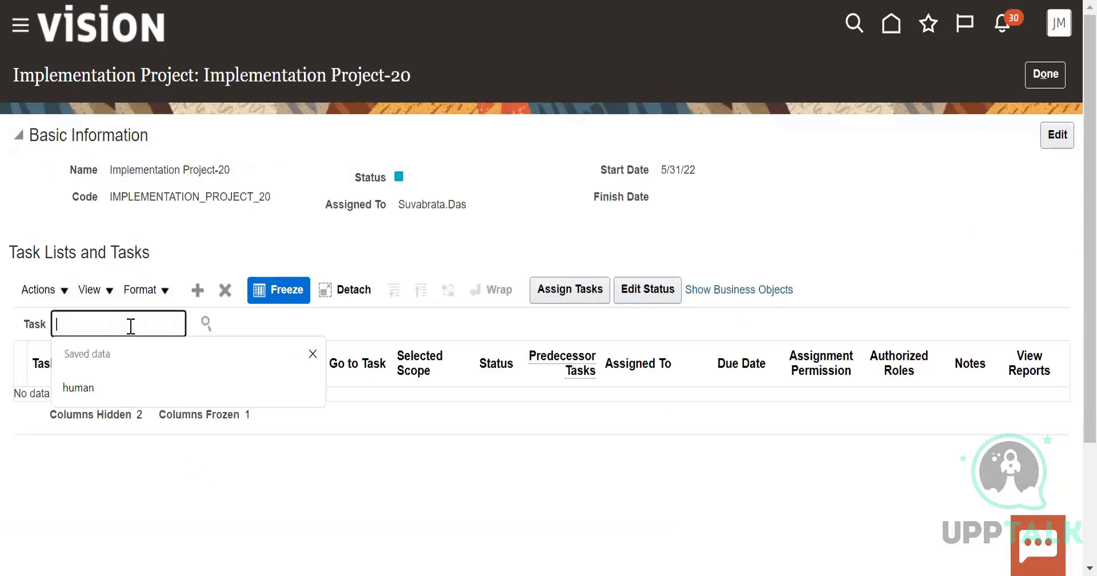
pyautogui.write('manage jobs')
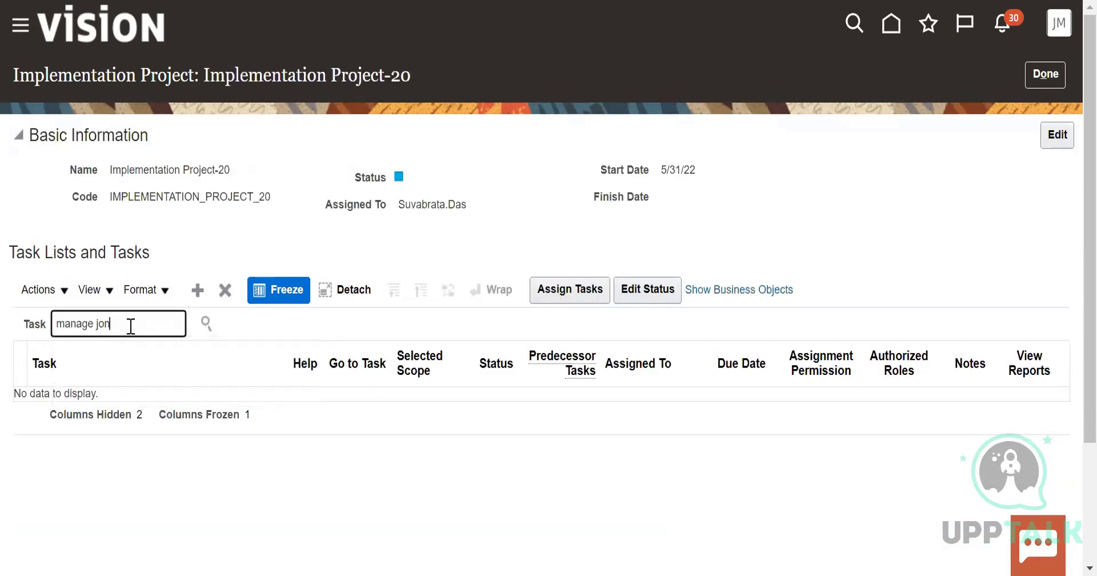
pyautogui.click(206, 325)
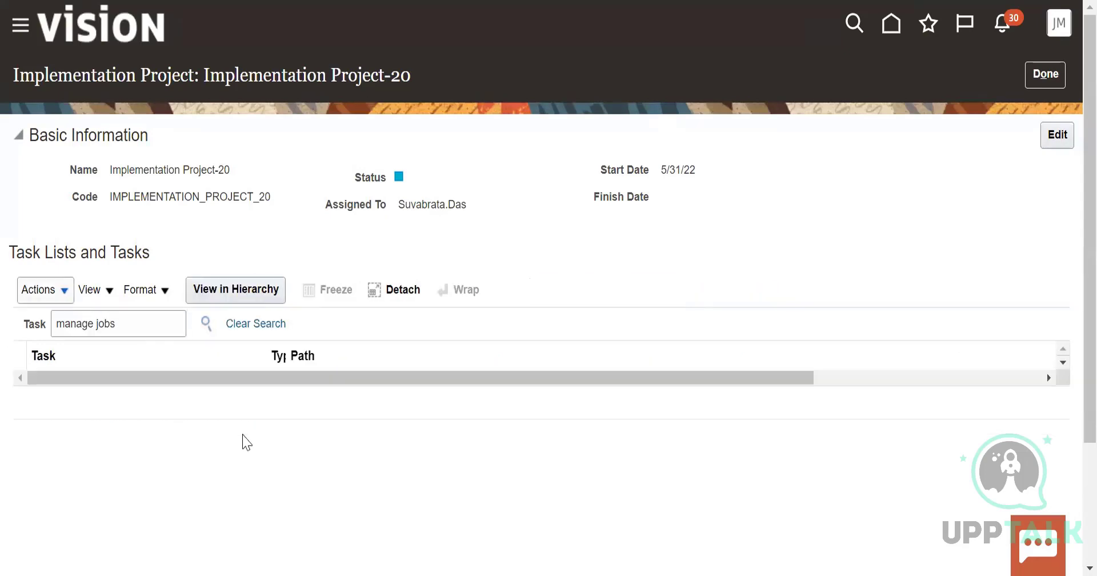
# Clear the task search text in Implementation Project-20 and return to the implementation projects list
pyautogui.click(126, 326)
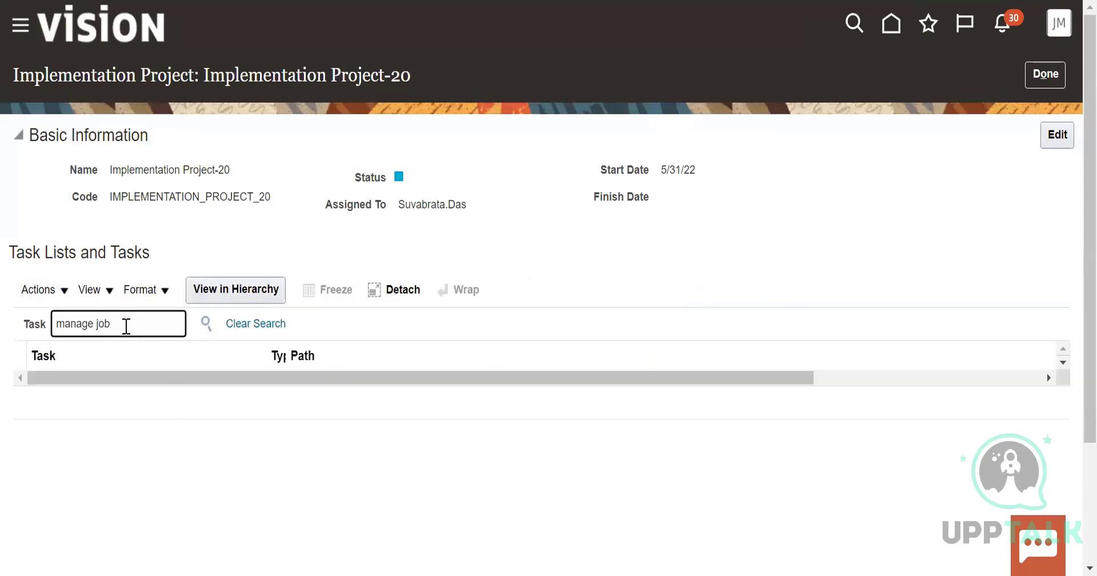
pyautogui.press('BackSpace')
pyautogui.press('BackSpace')
pyautogui.press('BackSpace')
pyautogui.press('BackSpace')
pyautogui.press('BackSpace')
pyautogui.press('BackSpace')
pyautogui.press('BackSpace')
pyautogui.press('BackSpace')
pyautogui.press('BackSpace')
pyautogui.press('BackSpace')
pyautogui.click(59, 289)
pyautogui.click(103, 380)
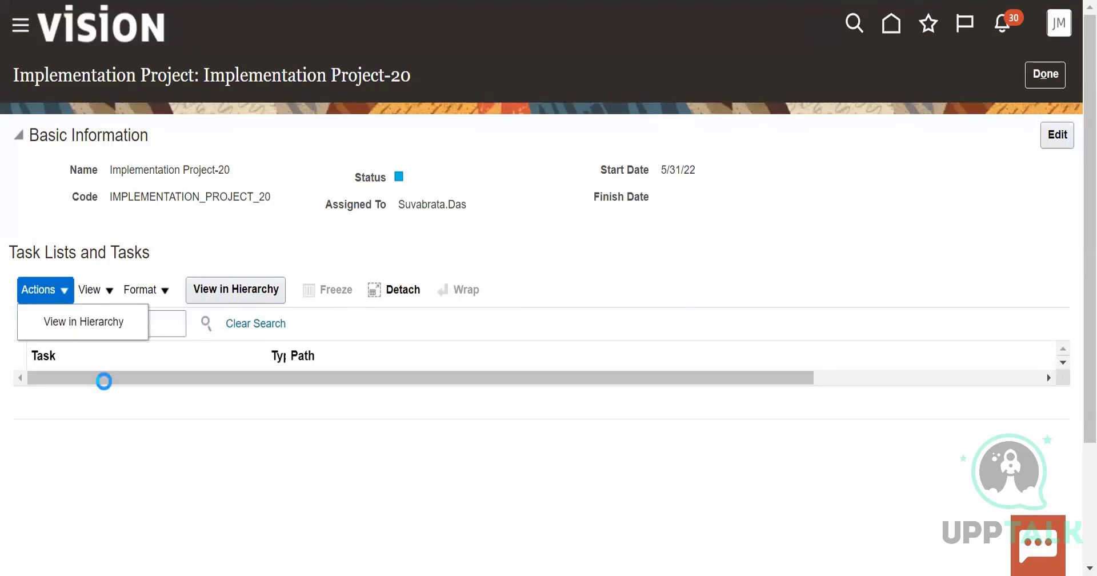
pyautogui.click(1051, 74)
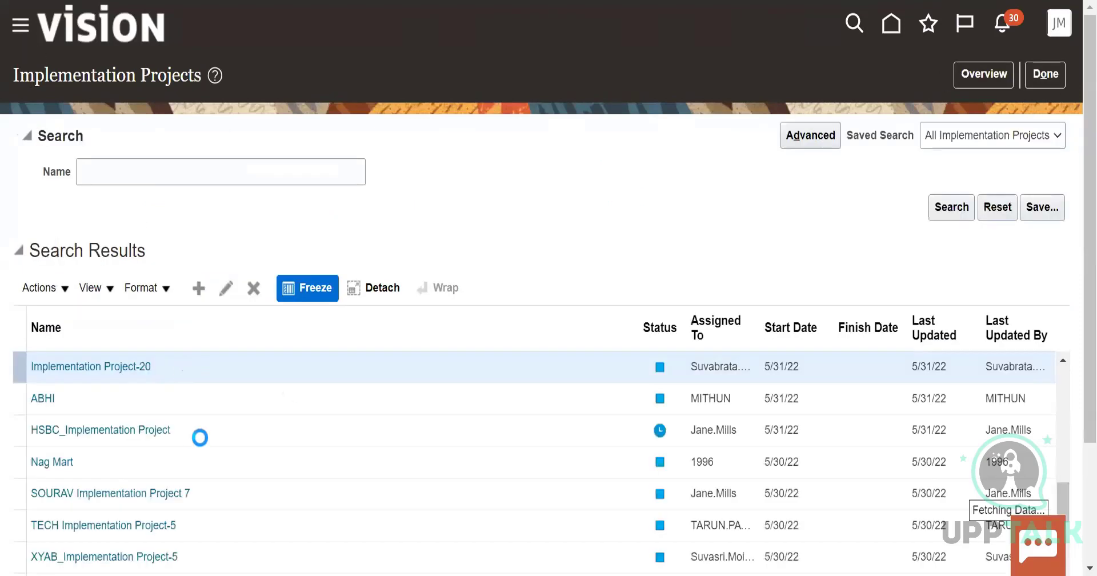
# Browse the implementation projects list and open the Germany REHADAT Disability Report project
pyautogui.scroll(-5, 196, 436)
pyautogui.click(162, 448)
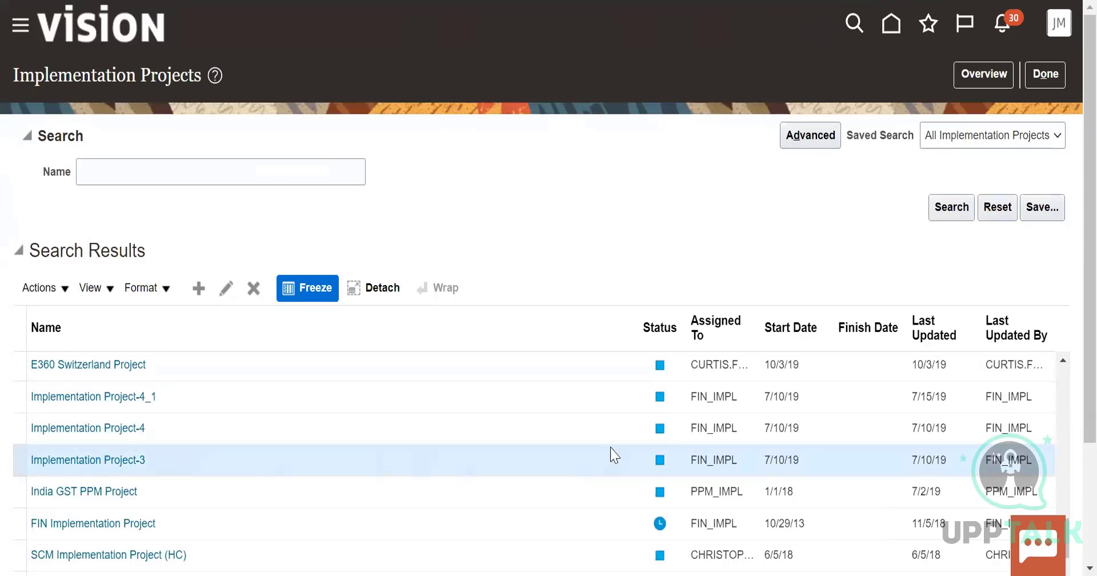
pyautogui.scroll(-5, 869, 435)
pyautogui.scroll(-5, 869, 455)
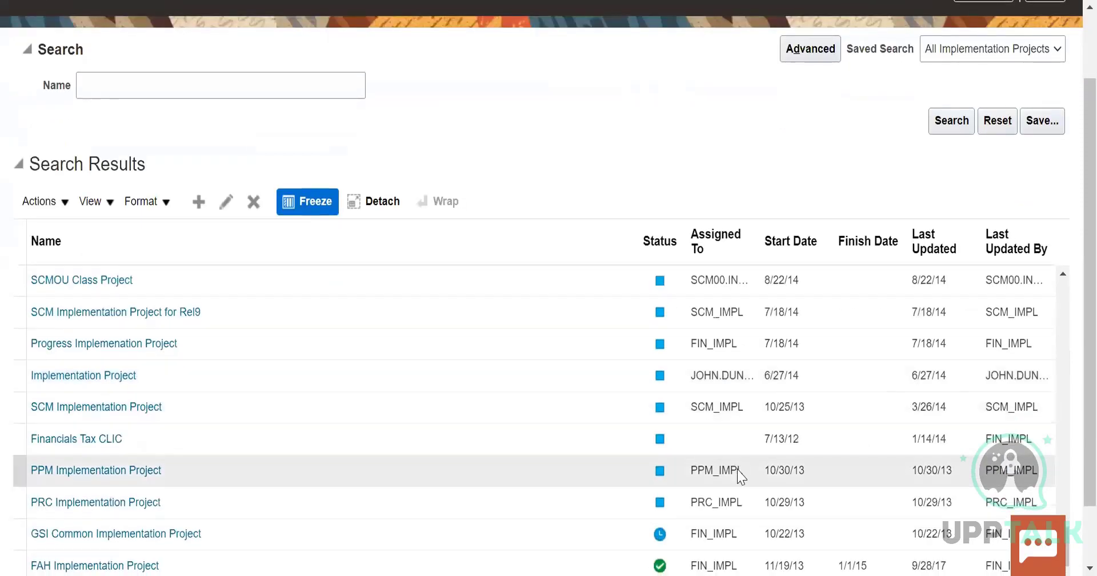
pyautogui.scroll(-3, 760, 486)
pyautogui.moveTo(1063, 473); pyautogui.dragTo(1062, 375)
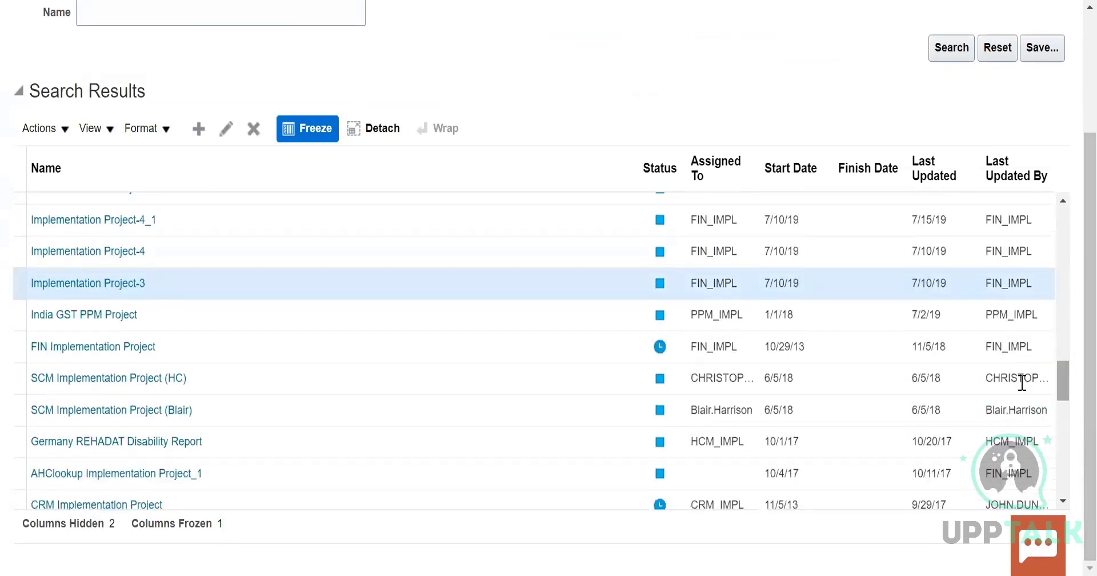
pyautogui.click(92, 441)
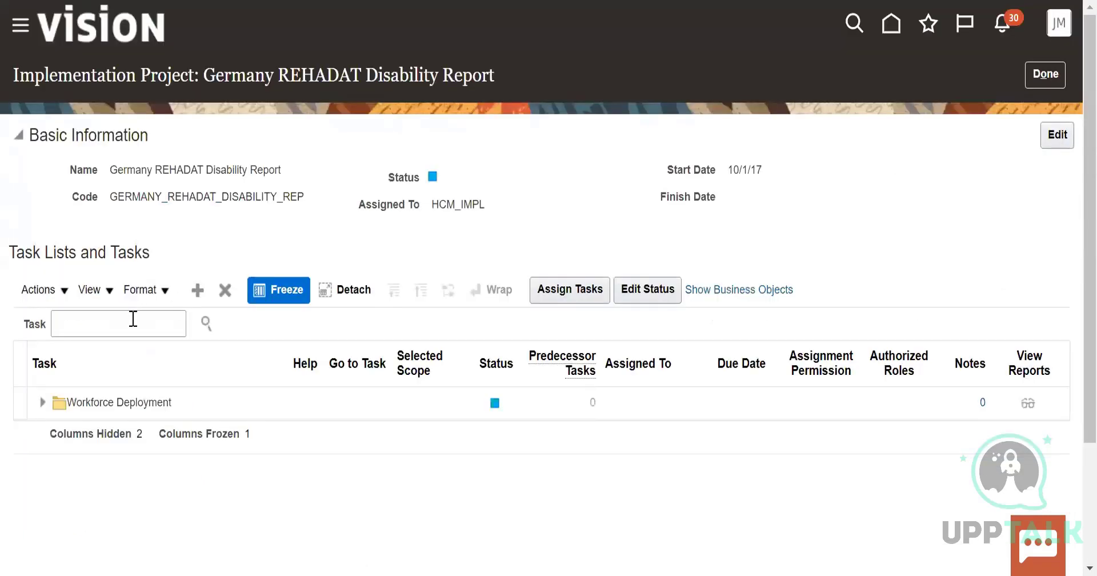
# Search the Germany REHADAT Disability Report project's tasks for manage jobs and return to the implementation projects list
pyautogui.click(132, 318)
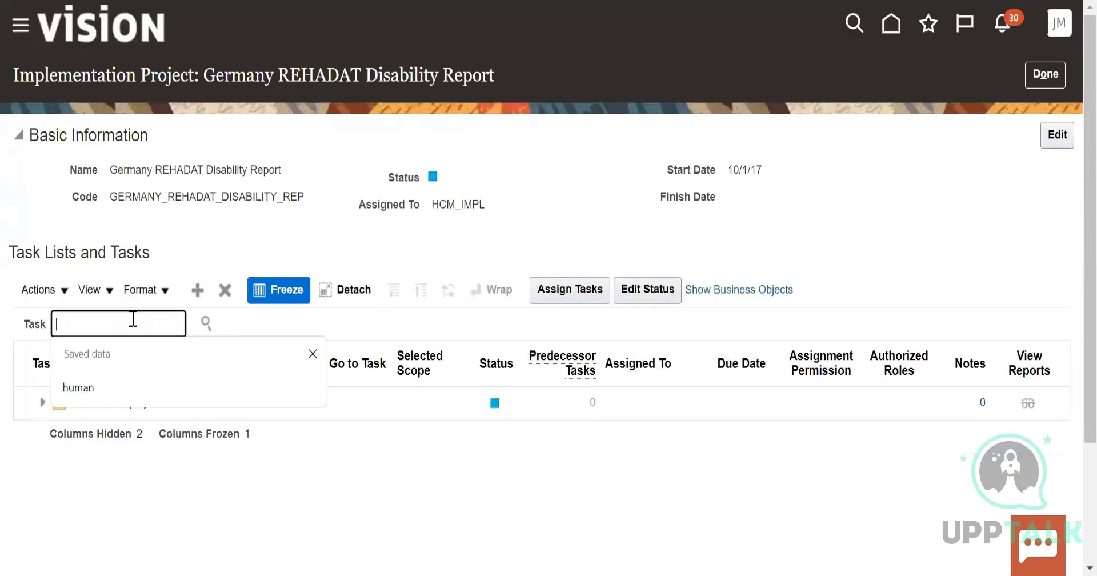
pyautogui.write('maange')
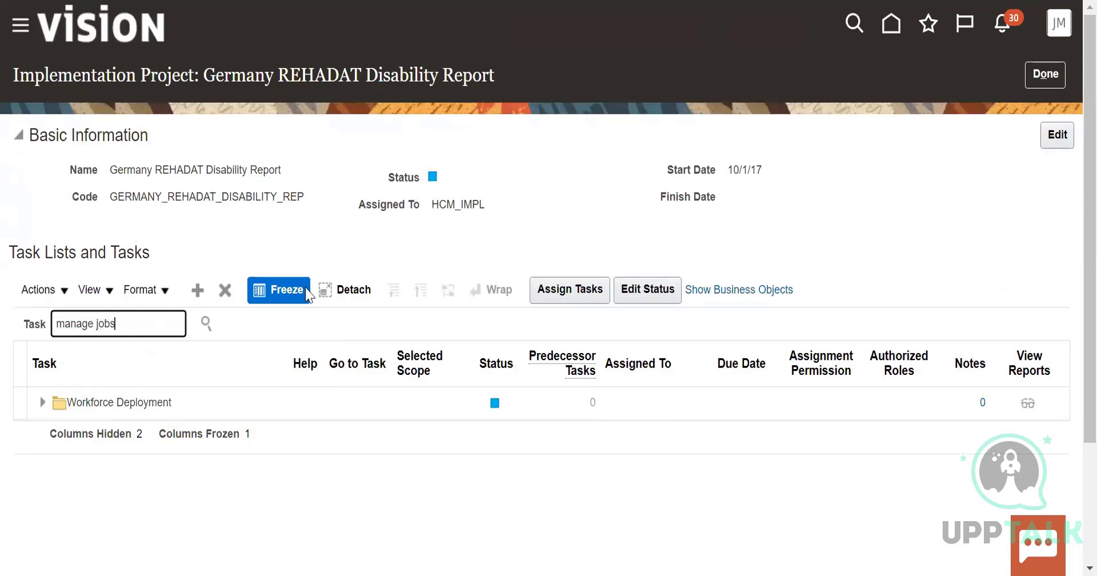
pyautogui.write('jobs')
pyautogui.click(205, 324)
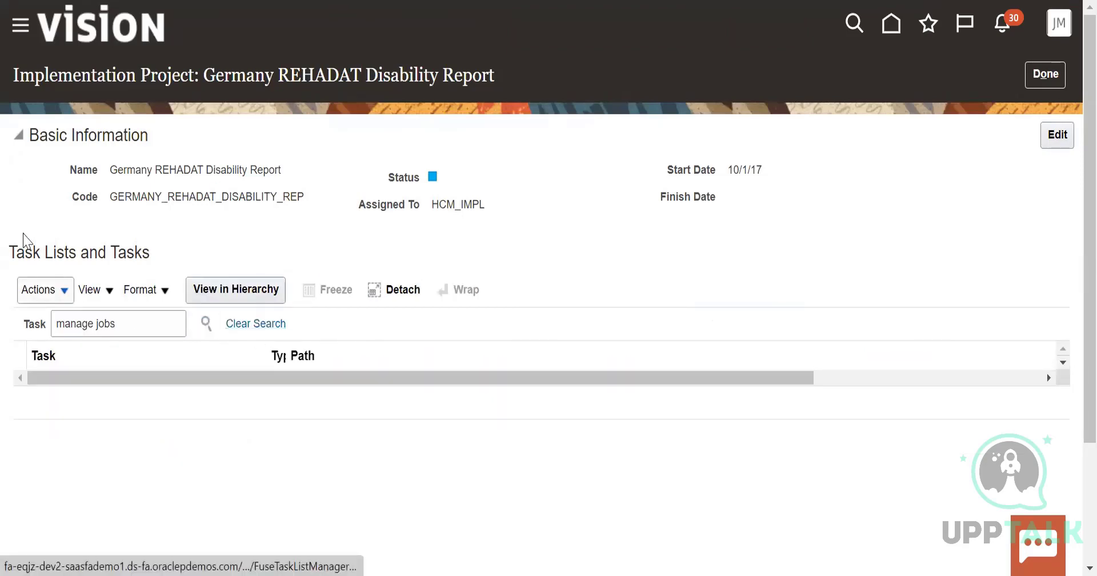
pyautogui.click(1047, 77)
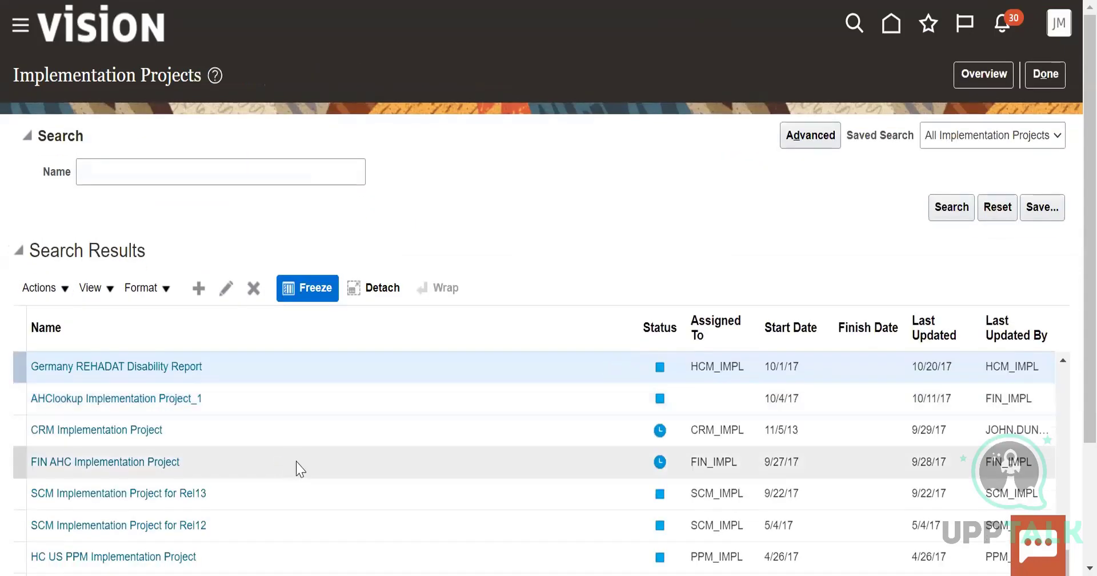
# Open HCM Implementation Project from the projects list and search its tasks for manage jobs
pyautogui.scroll(-3, 298, 467)
pyautogui.click(150, 536)
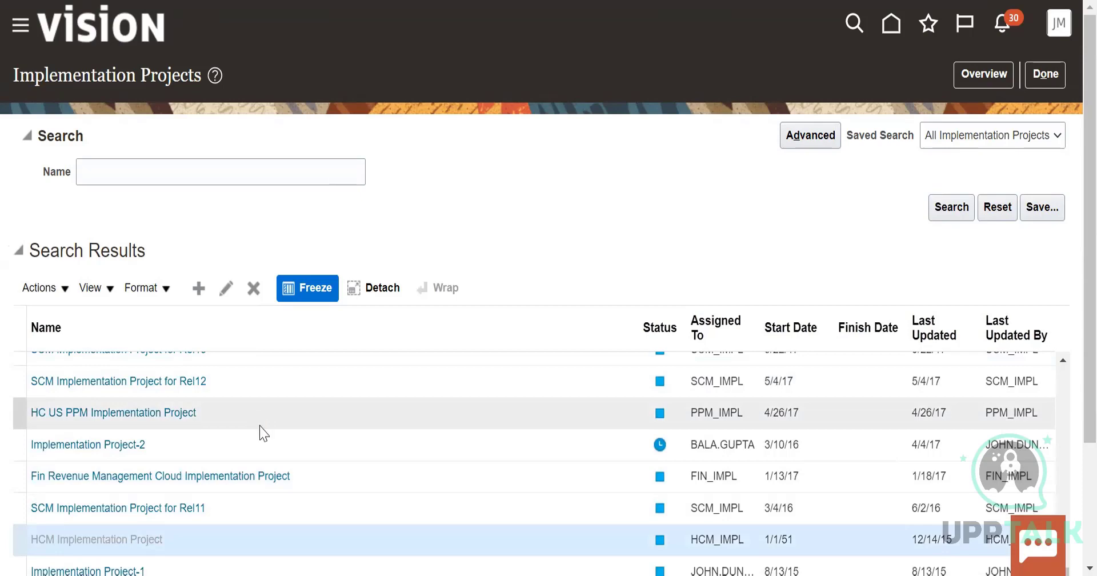
pyautogui.click(126, 323)
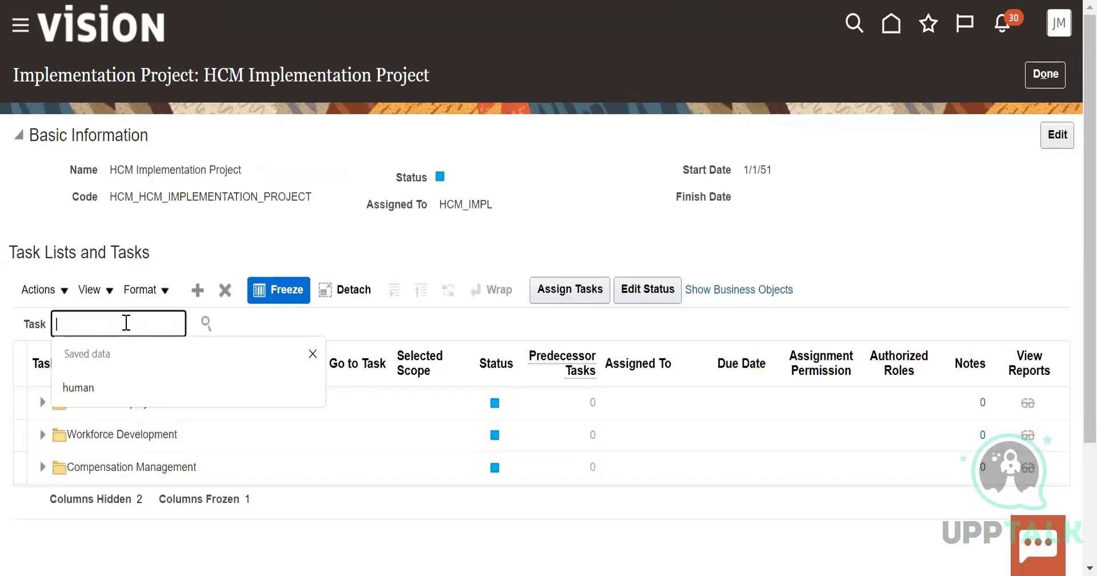
pyautogui.write('manage jobs')
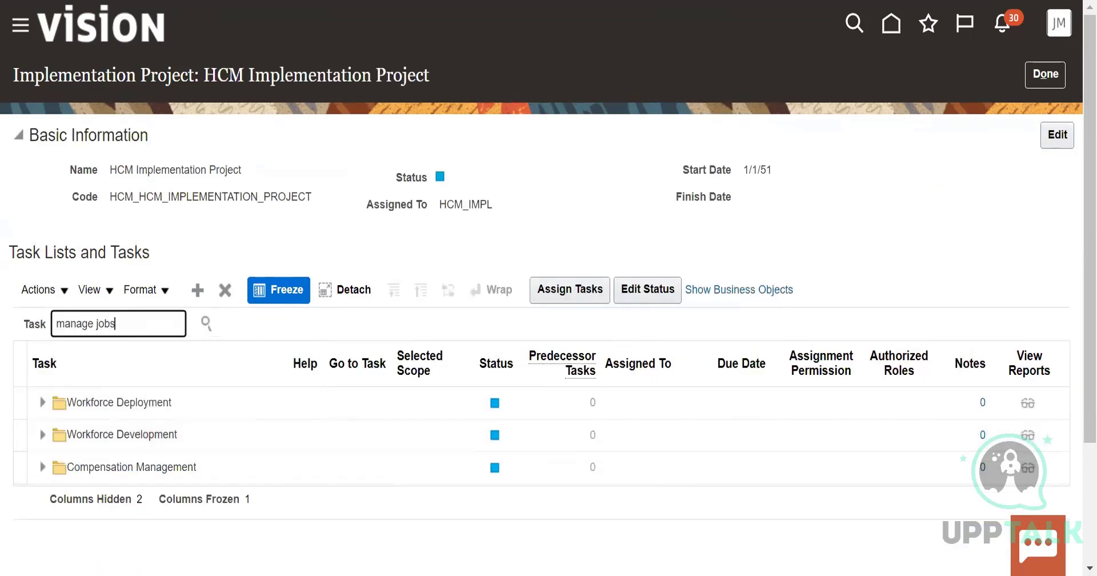
pyautogui.click(208, 325)
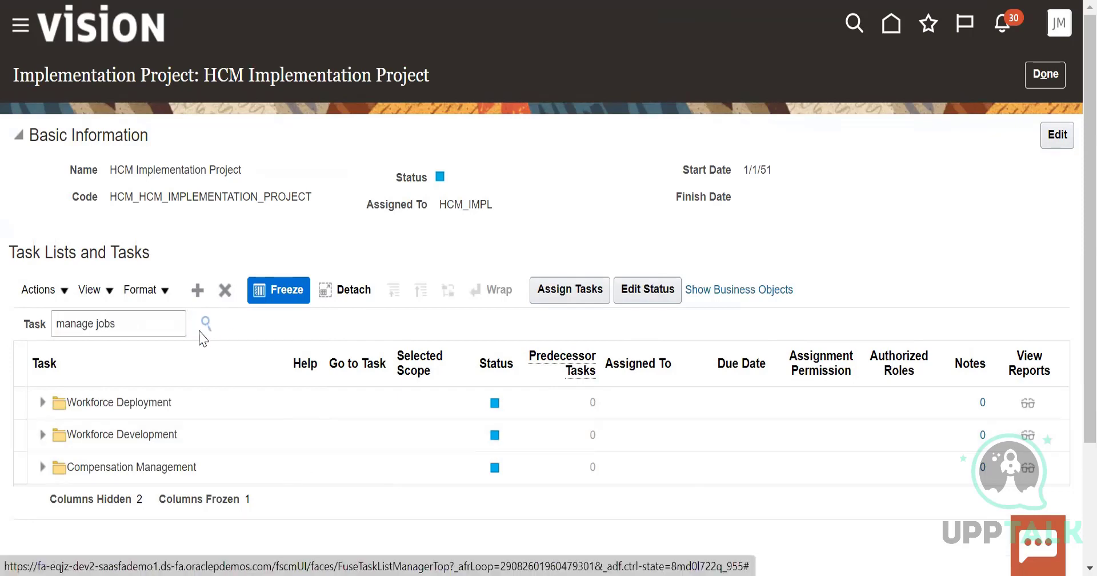
# Shorten the task search text to jobs and search the HCM Implementation Project's tasks again
pyautogui.click(98, 324)
pyautogui.press('BackSpace')
pyautogui.press('BackSpace')
pyautogui.press('BackSpace')
pyautogui.press('BackSpace')
pyautogui.press('BackSpace')
pyautogui.press('BackSpace')
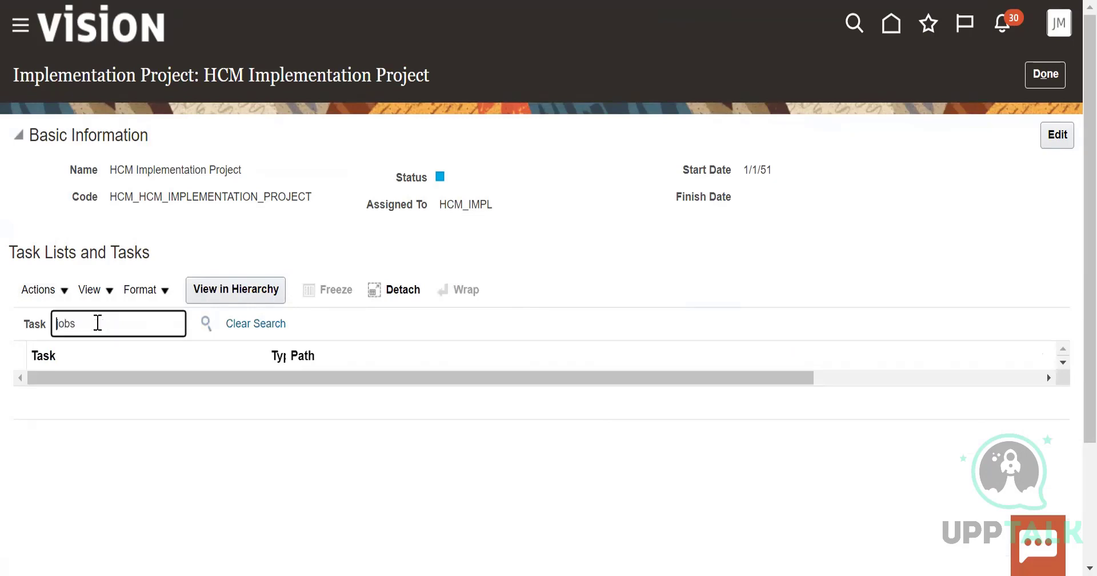
pyautogui.click(207, 327)
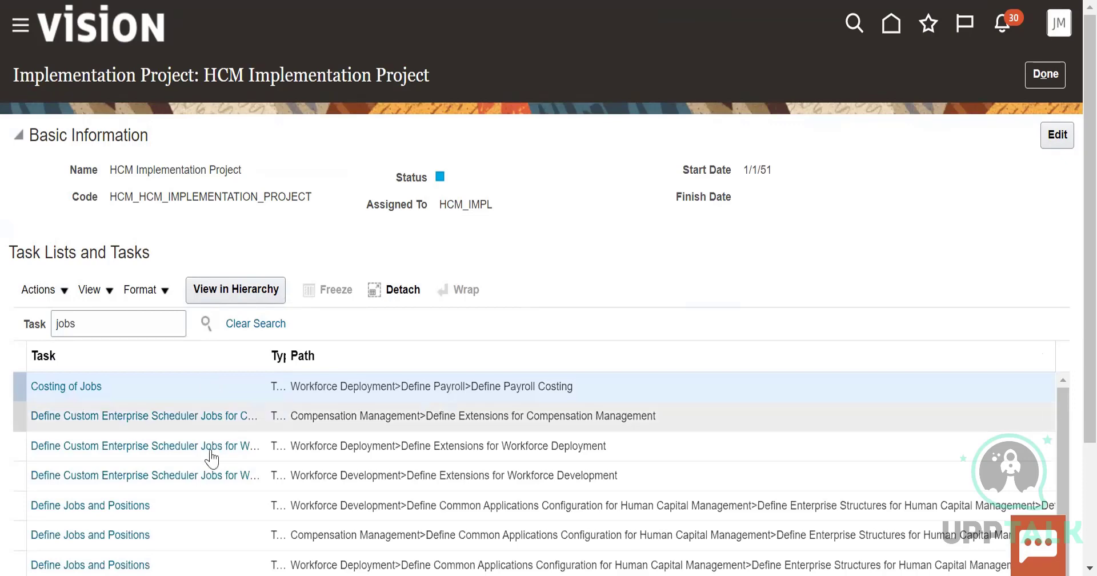
# Open the Define Jobs and Positions result under Workforce Development, expand that folder and go to its Manage Job task
pyautogui.scroll(-5, 213, 454)
pyautogui.click(92, 329)
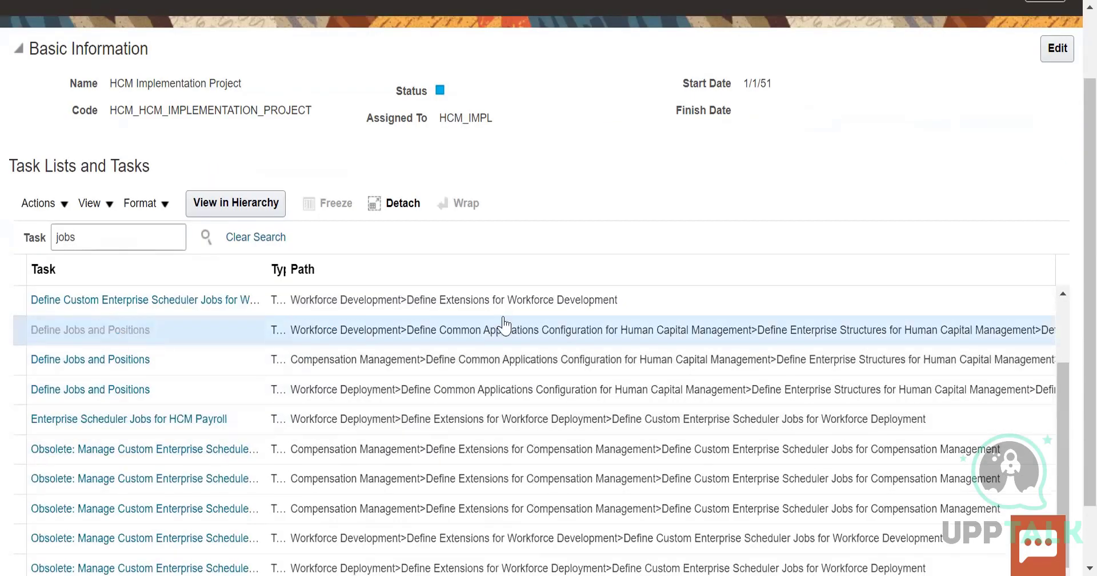
pyautogui.scroll(-1, 392, 465)
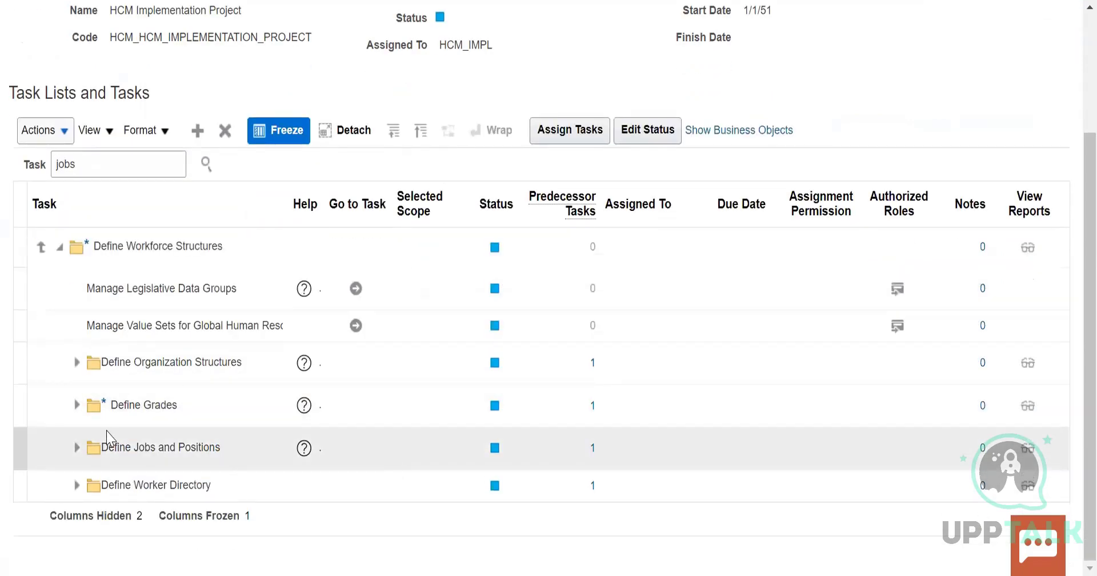
pyautogui.click(77, 448)
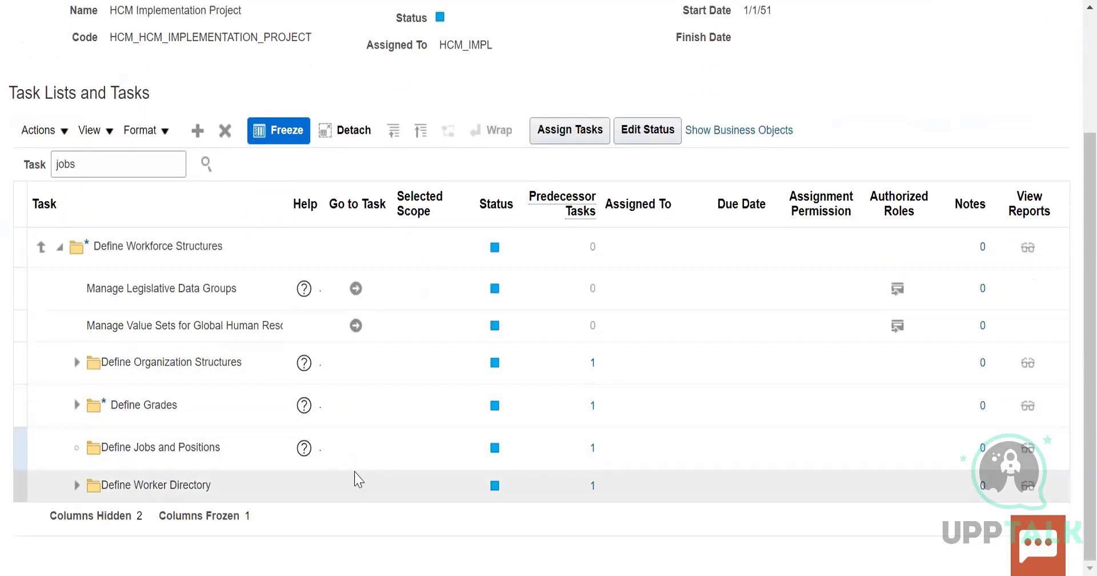
pyautogui.scroll(-3, 355, 477)
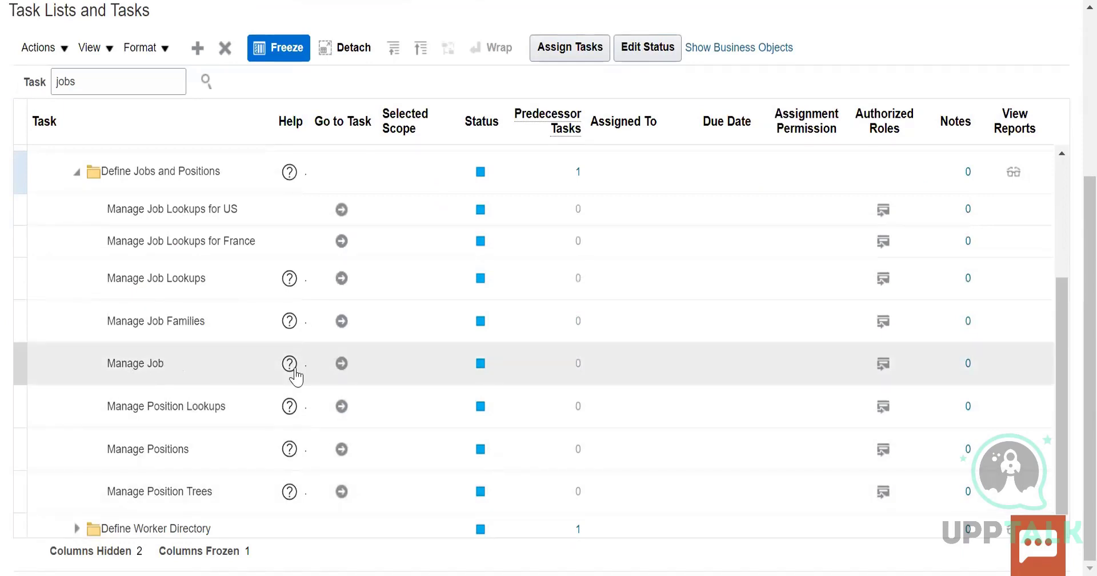
pyautogui.click(342, 363)
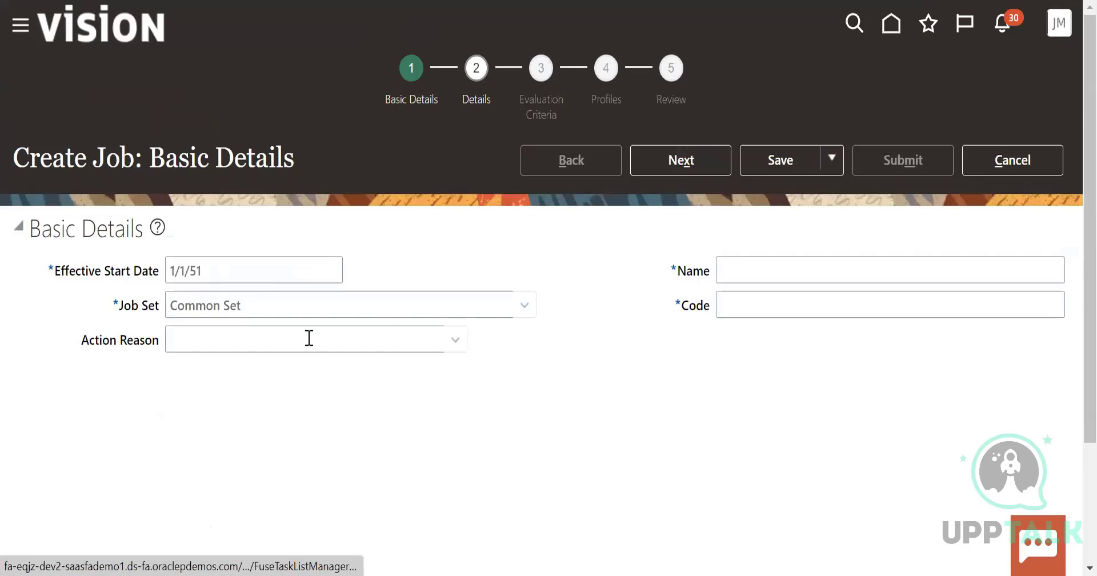
# Name the new job US_Manager, enter 001 as its code and try to continue to the job details
pyautogui.click(262, 341)
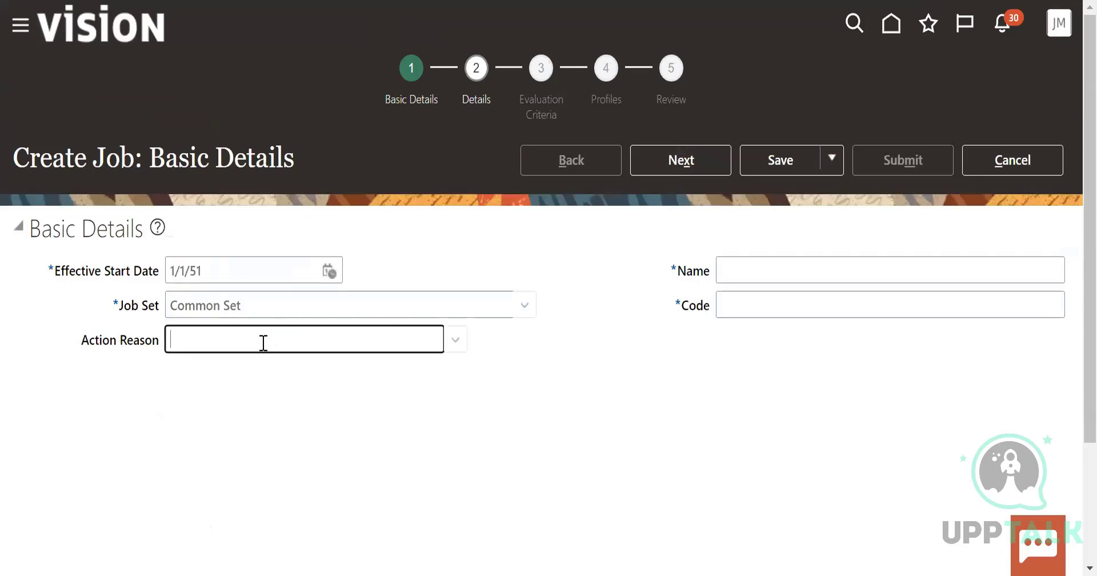
pyautogui.click(778, 272)
pyautogui.write('US')
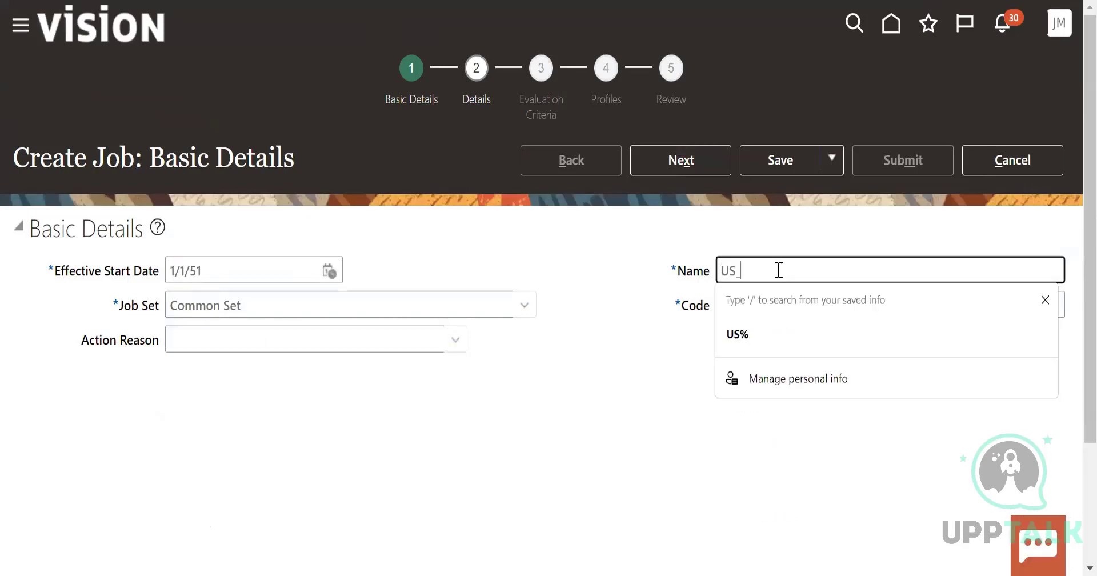
pyautogui.write('_Manager')
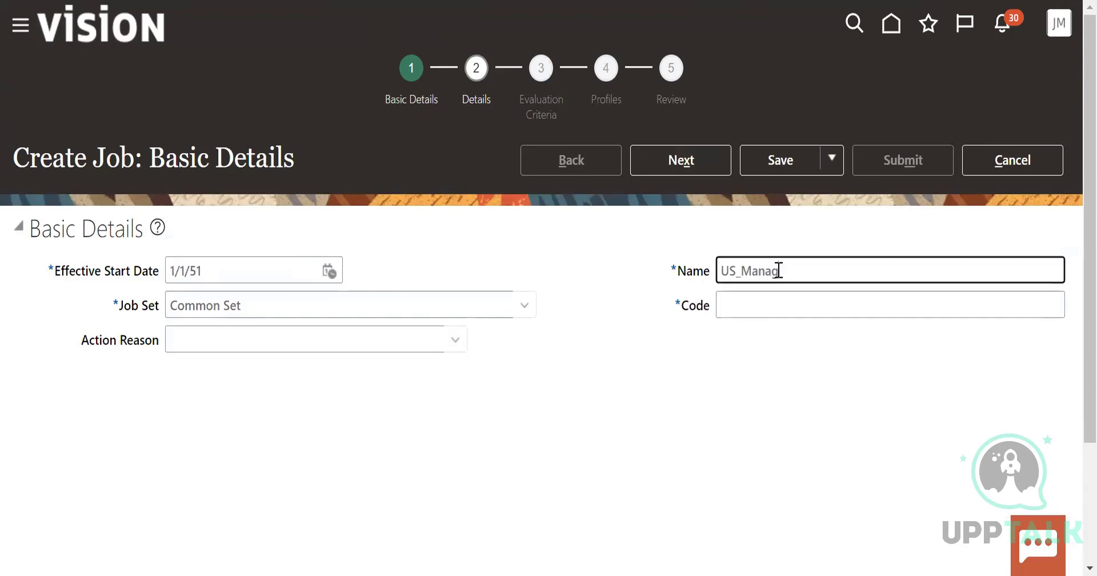
pyautogui.click(797, 307)
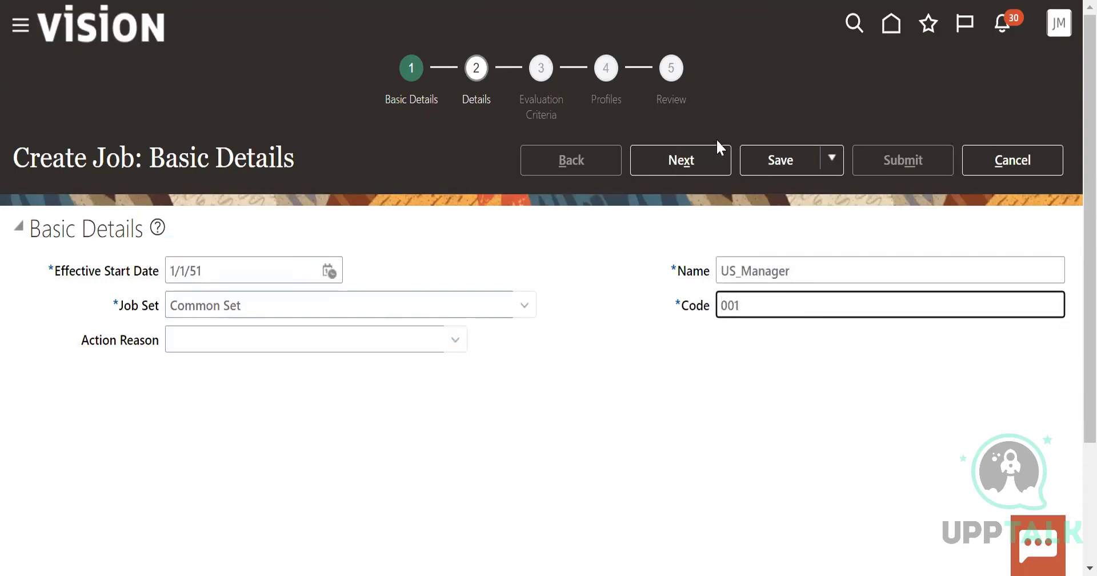
pyautogui.click(655, 164)
# Change the US_Manager job's code to 002 and continue to the job details
pyautogui.click(781, 307)
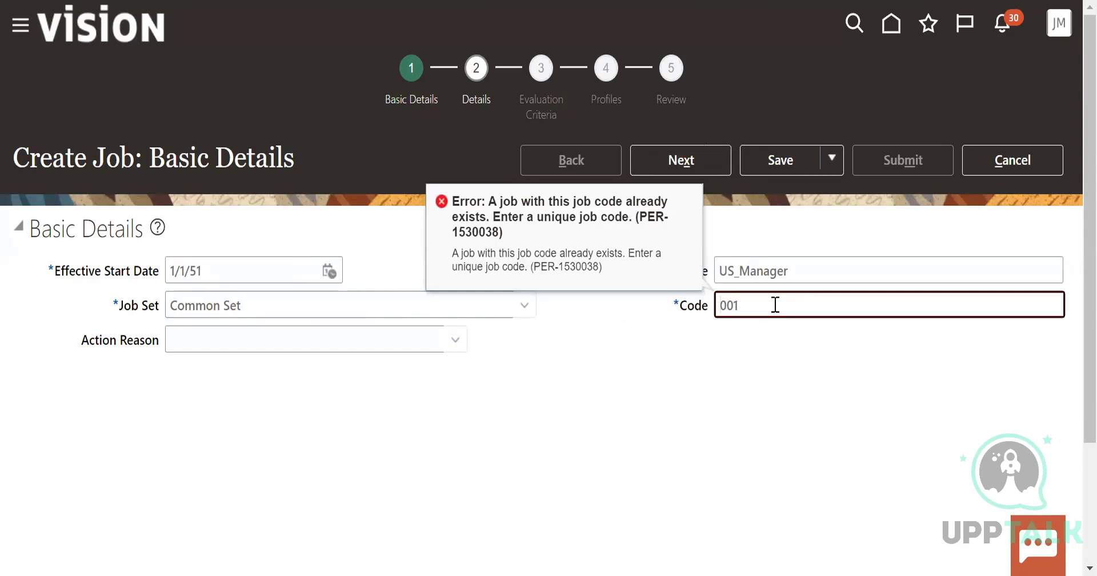
pyautogui.click(696, 161)
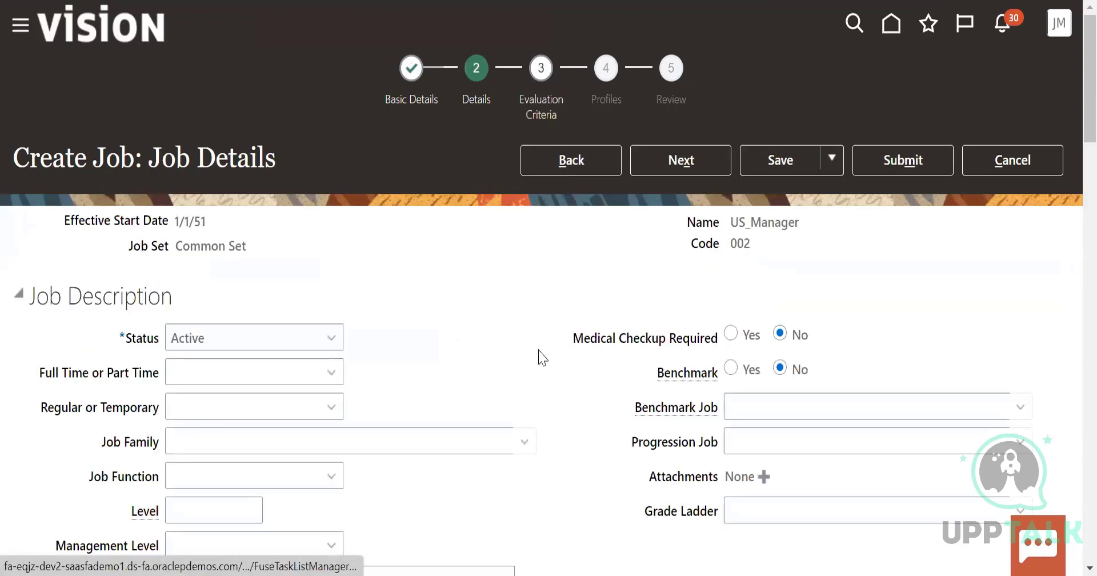
# Set the job to Full time and Regular in the job description
pyautogui.scroll(-3, 307, 216)
pyautogui.click(306, 210)
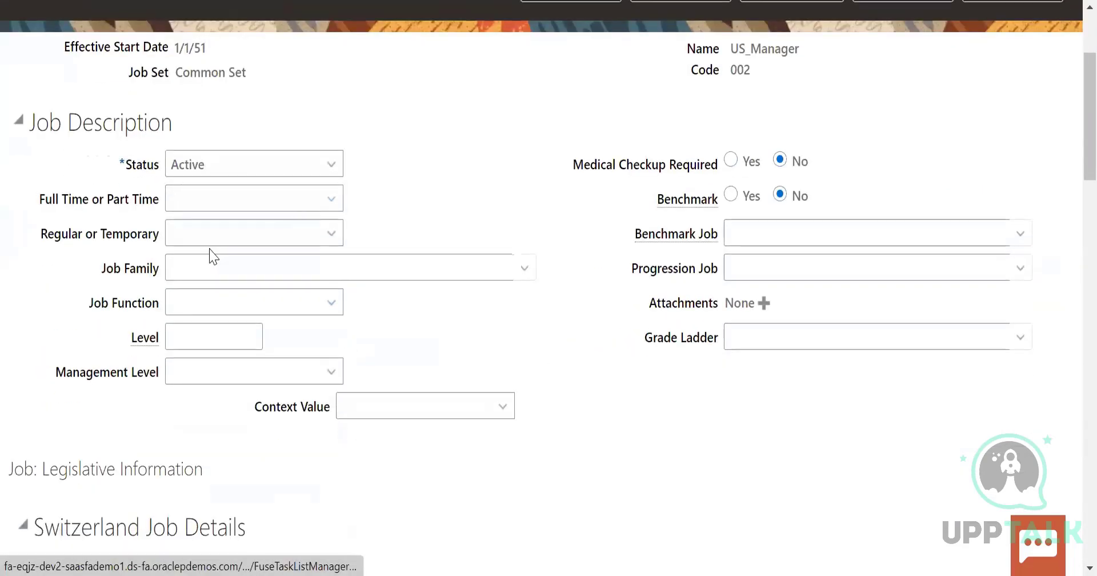
pyautogui.click(210, 250)
pyautogui.click(289, 235)
pyautogui.click(211, 286)
# Set the job function to Academic and the management level to Senior officer, leaving job family and level blank
pyautogui.click(274, 266)
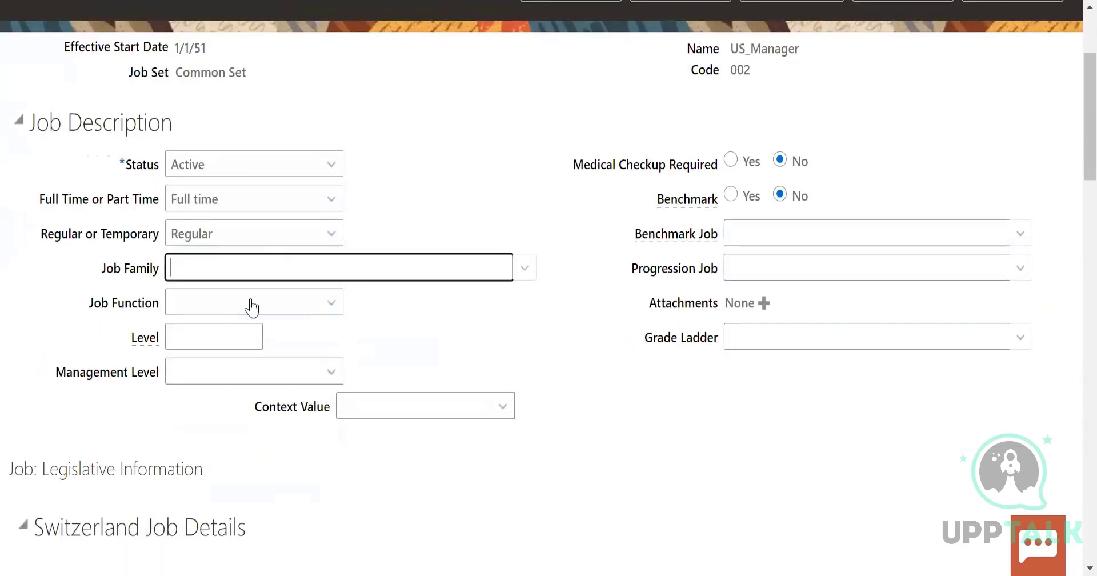
pyautogui.click(240, 309)
pyautogui.click(218, 358)
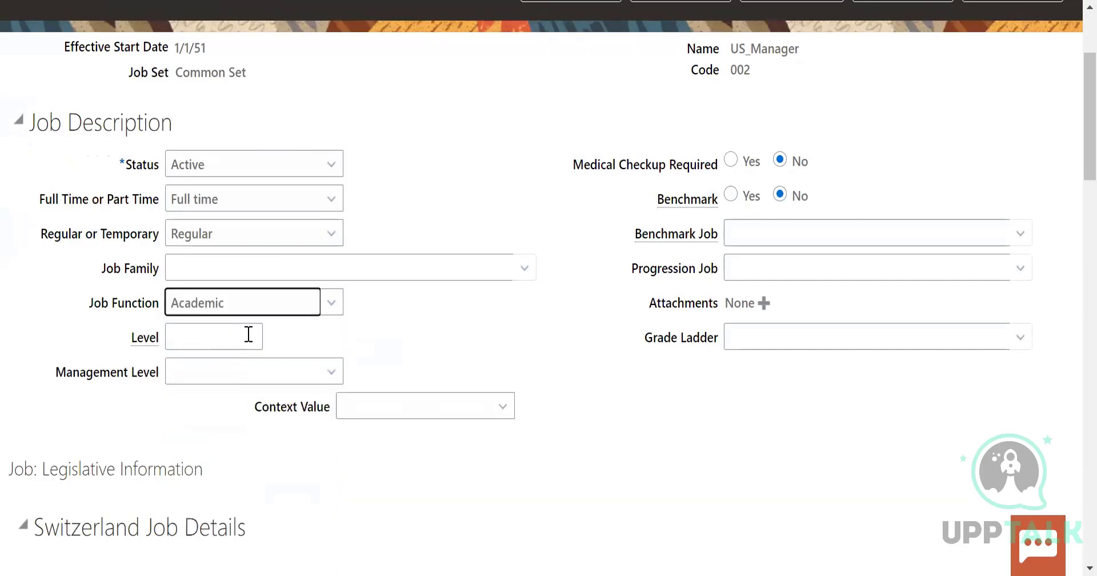
pyautogui.click(248, 334)
pyautogui.click(300, 373)
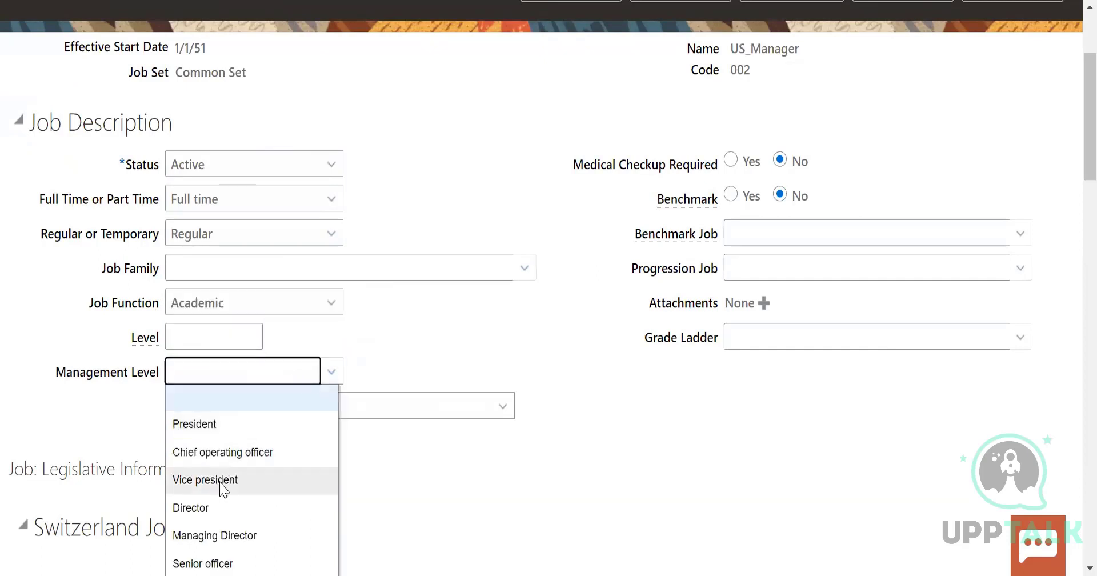
pyautogui.click(215, 552)
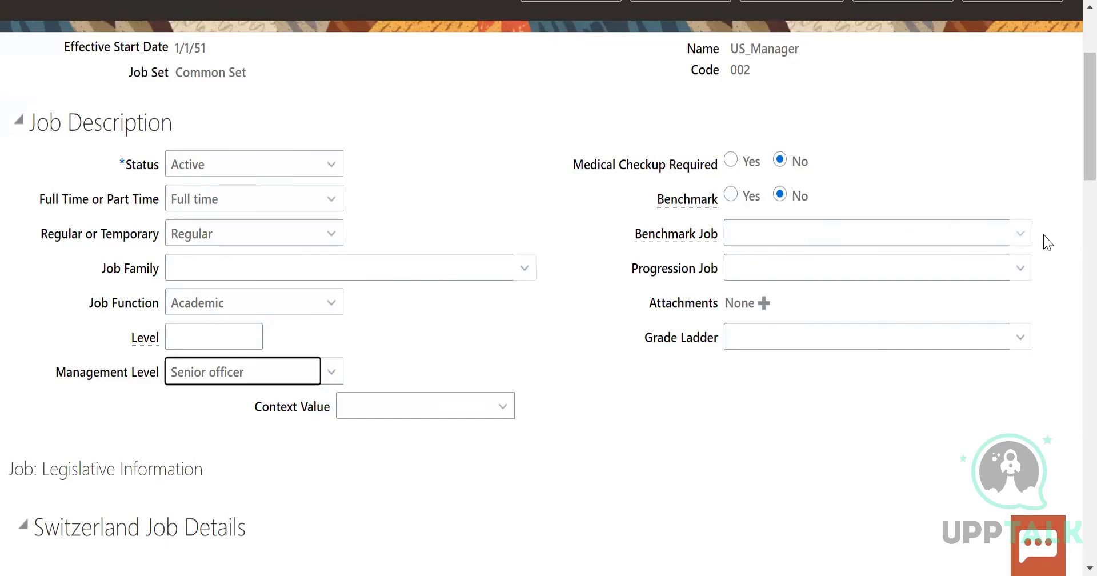
# Open the extended search for the job's grade ladder and search for names matching A%
pyautogui.click(1019, 337)
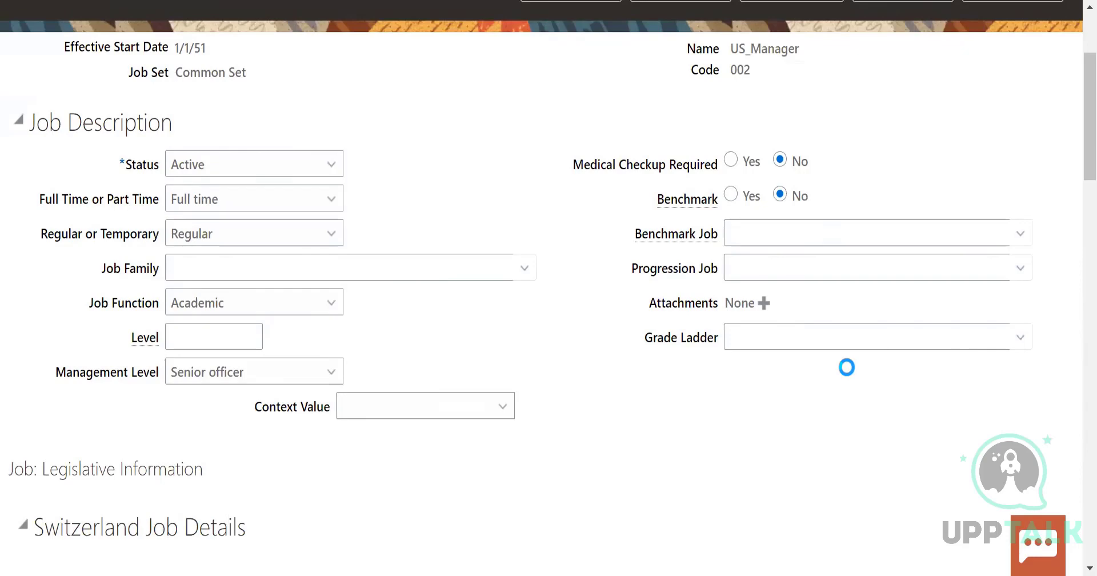
pyautogui.click(511, 368)
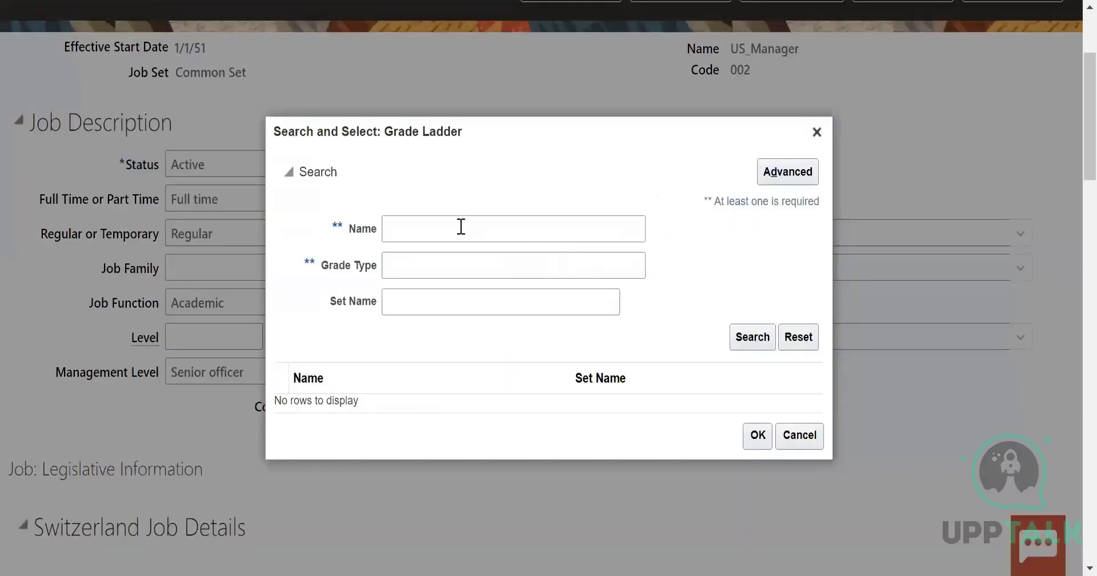
pyautogui.click(461, 226)
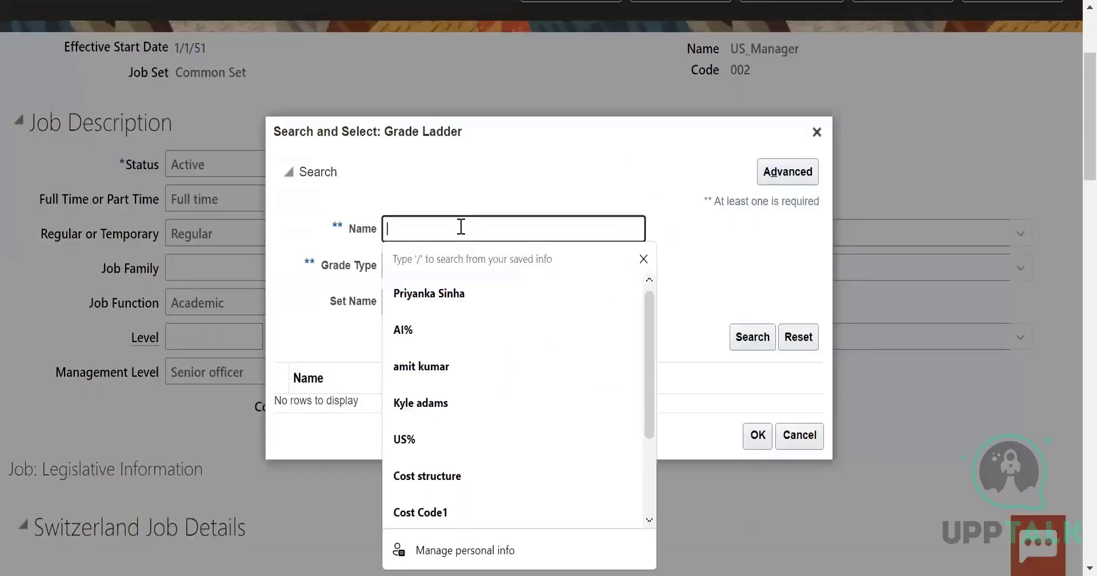
pyautogui.write('Al')
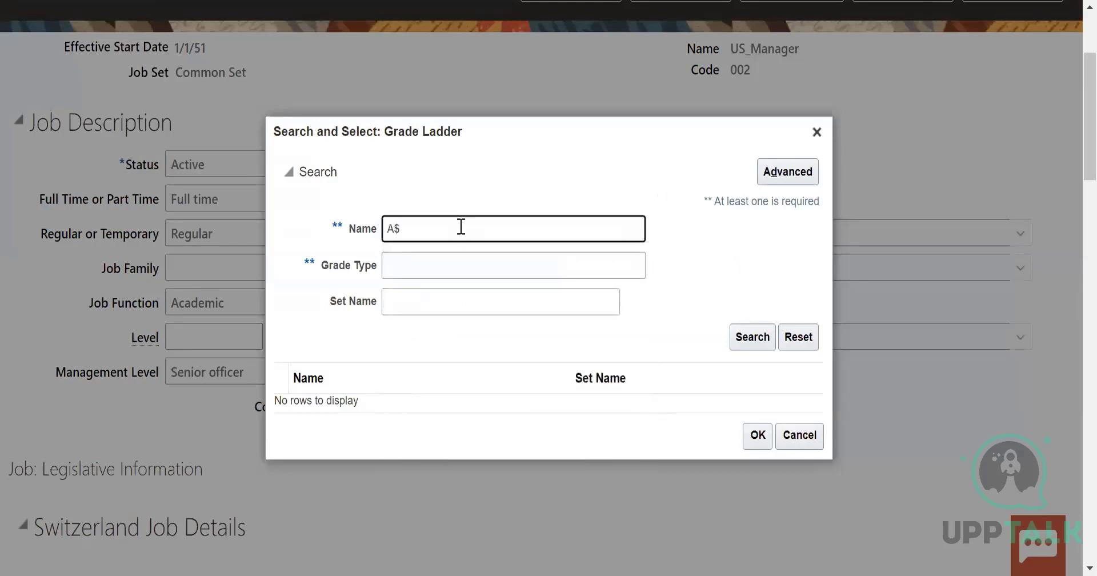
pyautogui.press('BackSpace')
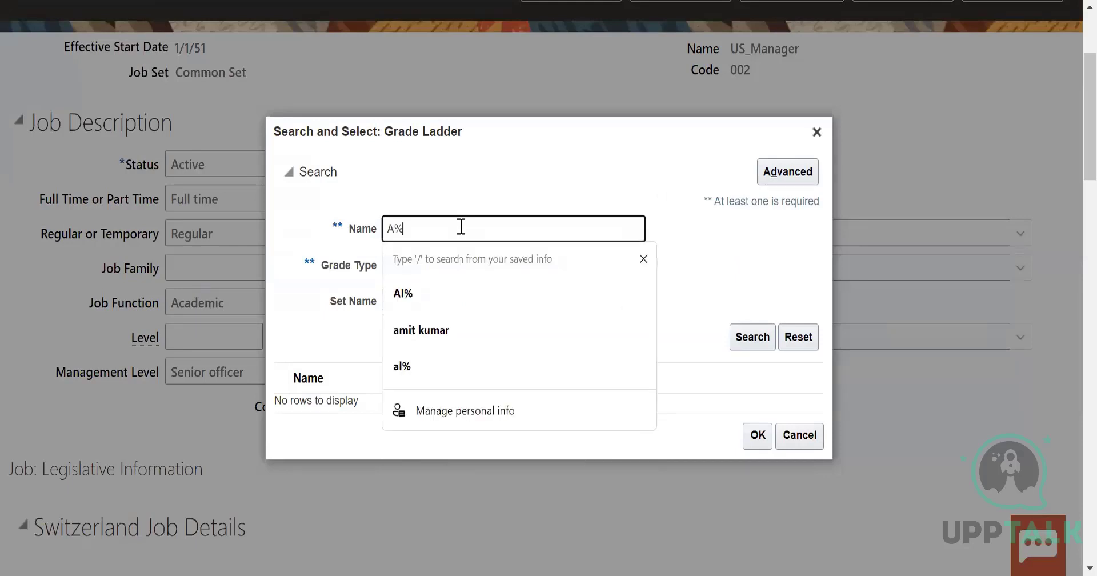
pyautogui.click(753, 337)
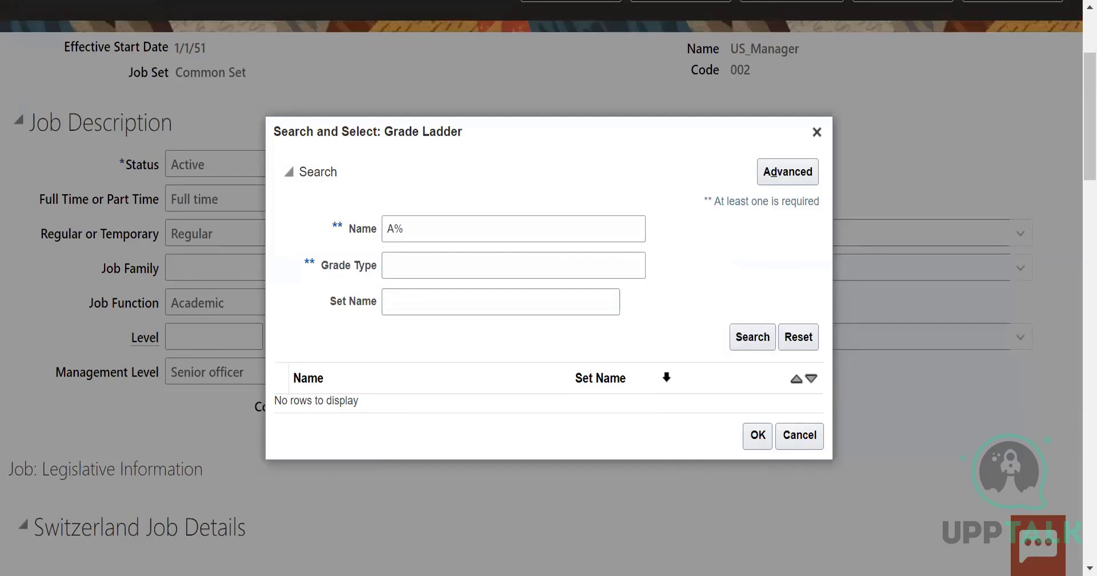
# Close the grade ladder search without choosing a ladder and continue to the job's evaluation criteria
pyautogui.click(758, 339)
pyautogui.click(758, 437)
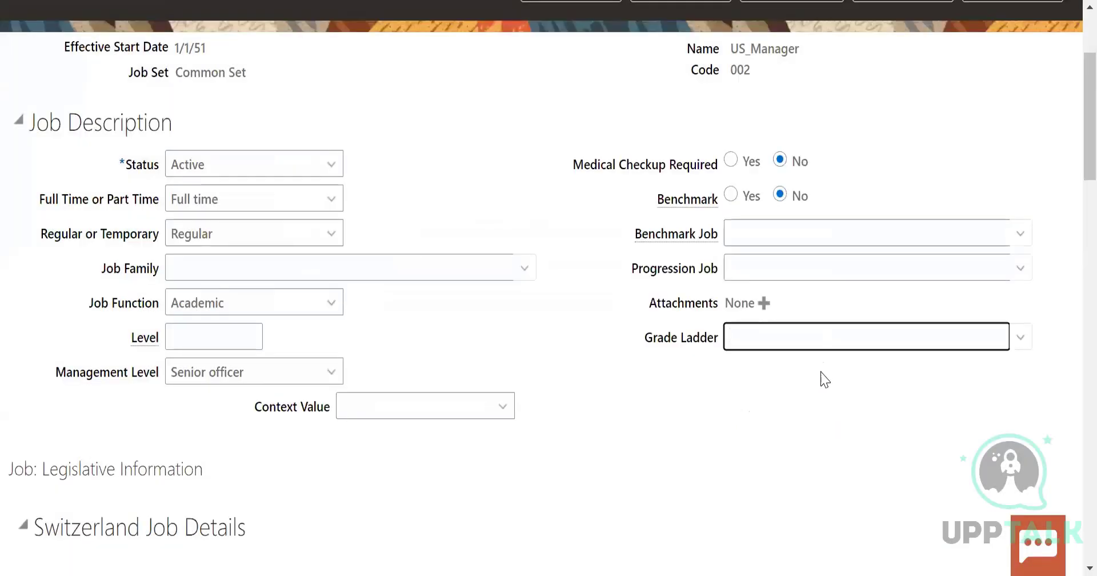
pyautogui.scroll(-5, 801, 412)
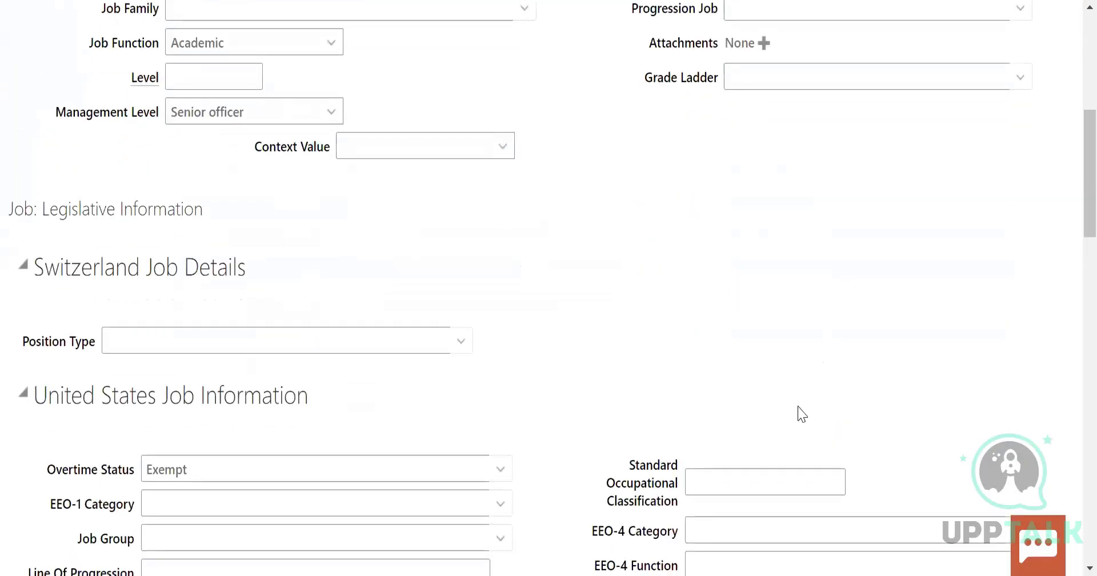
pyautogui.scroll(8, 800, 400)
pyautogui.click(694, 160)
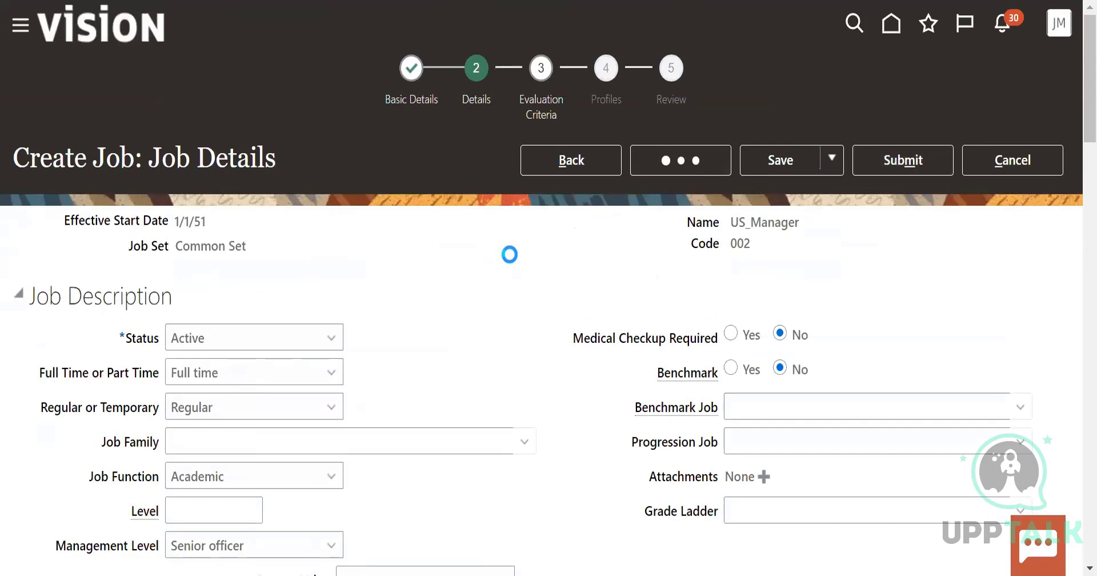
# Choose the Hay System as evaluation system and set both Know How and Accountability to 20
pyautogui.click(389, 346)
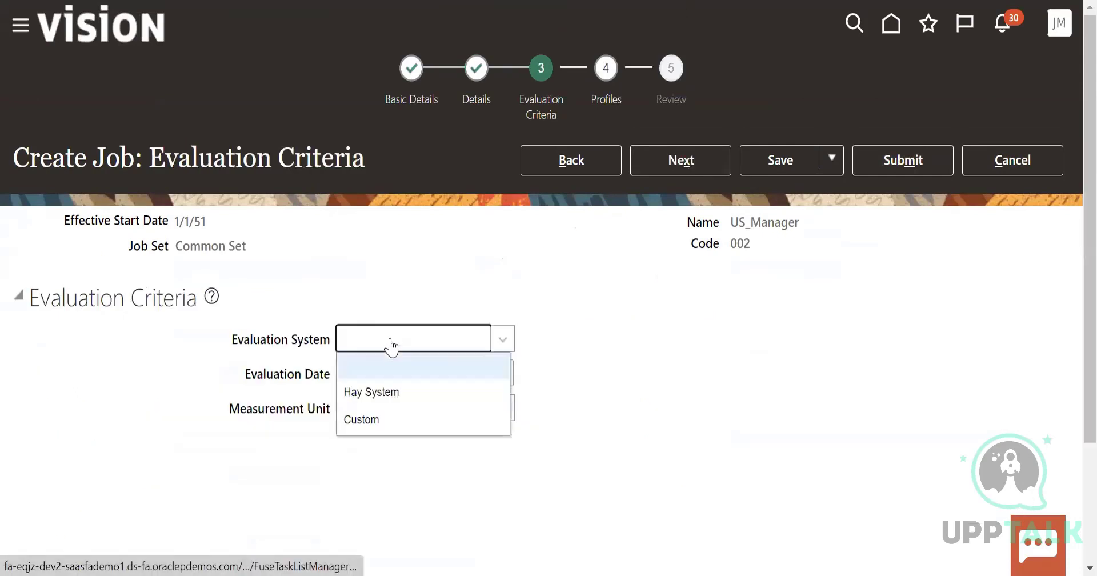
pyautogui.click(375, 391)
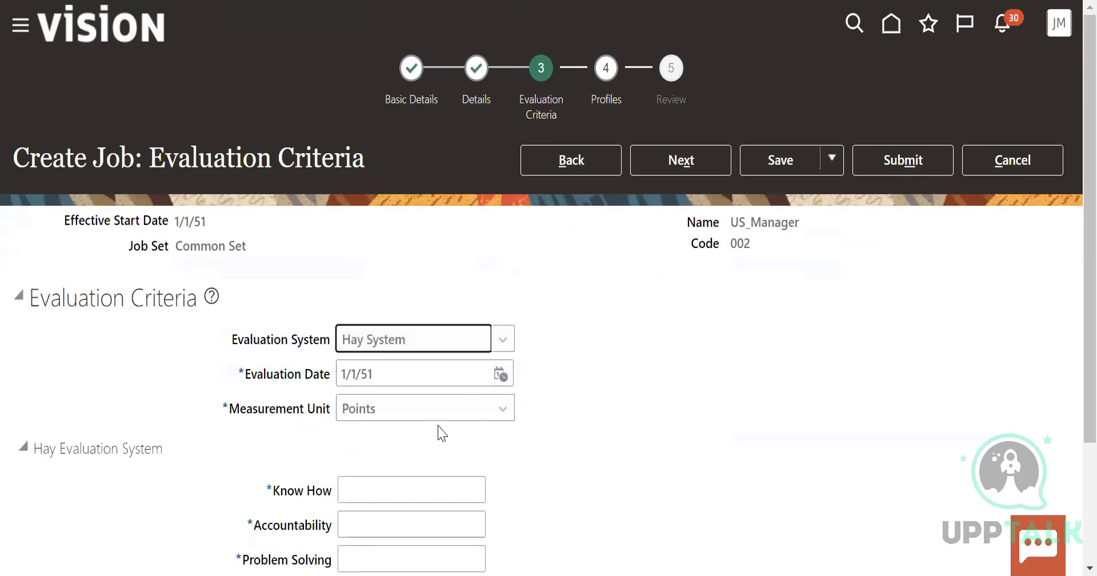
pyautogui.scroll(-3, 435, 355)
pyautogui.click(393, 328)
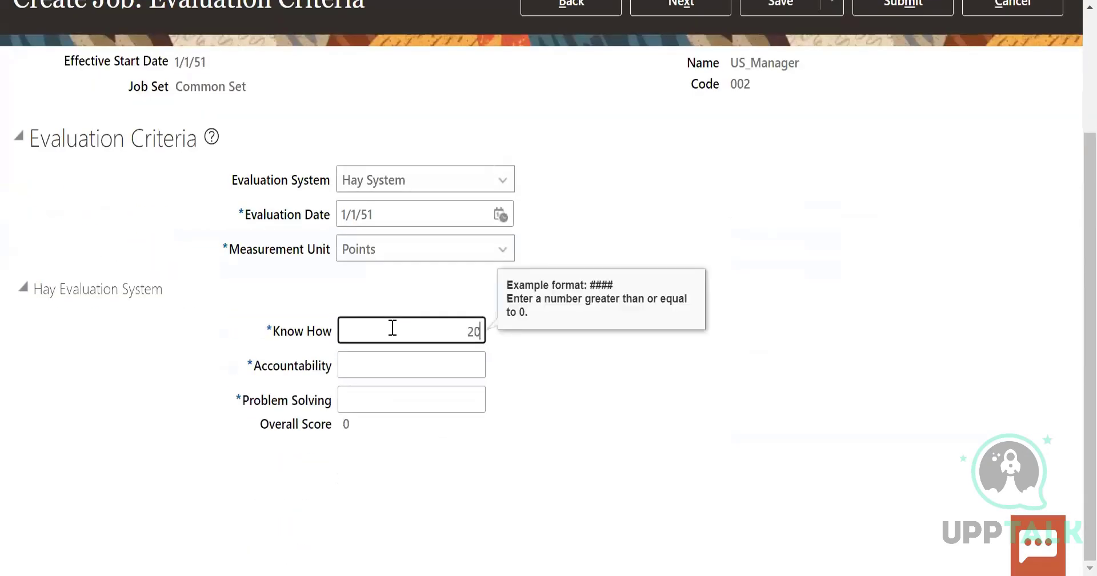
pyautogui.click(412, 366)
pyautogui.write('20')
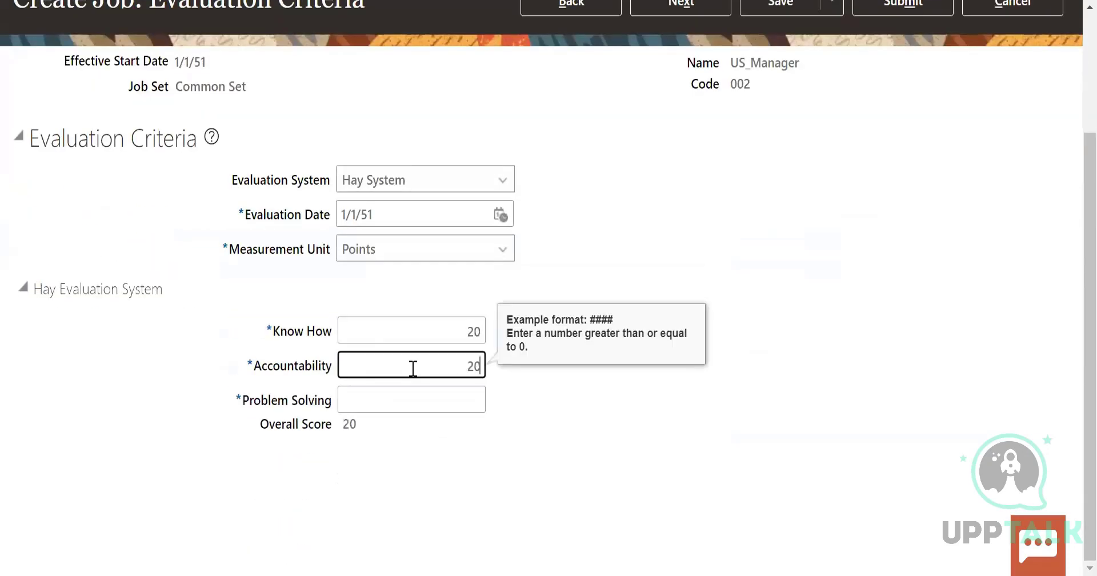
# Set the Problem Solving score to 40 and continue to the job's profiles
pyautogui.click(451, 406)
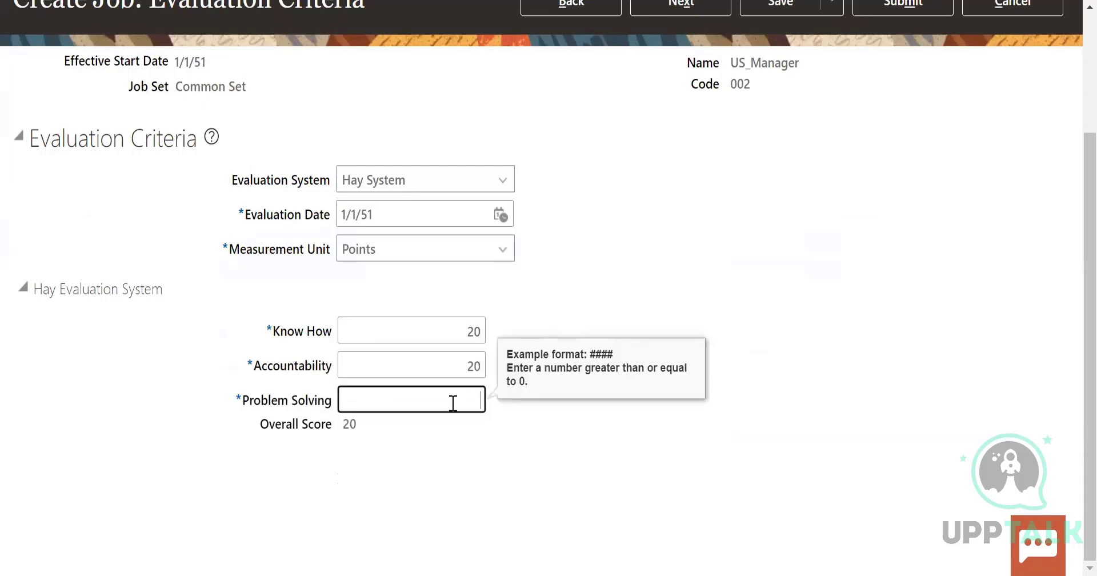
pyautogui.write('10')
pyautogui.scroll(1, 1074, 136)
pyautogui.scroll(3, 1071, 129)
pyautogui.scroll(-3, 596, 463)
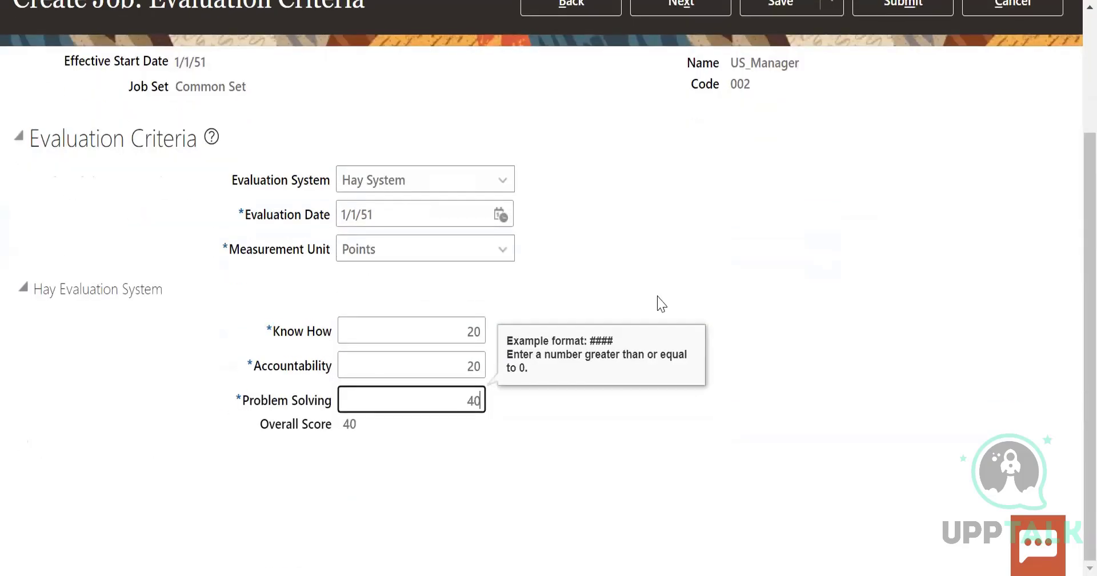
pyautogui.scroll(3, 662, 302)
pyautogui.click(681, 160)
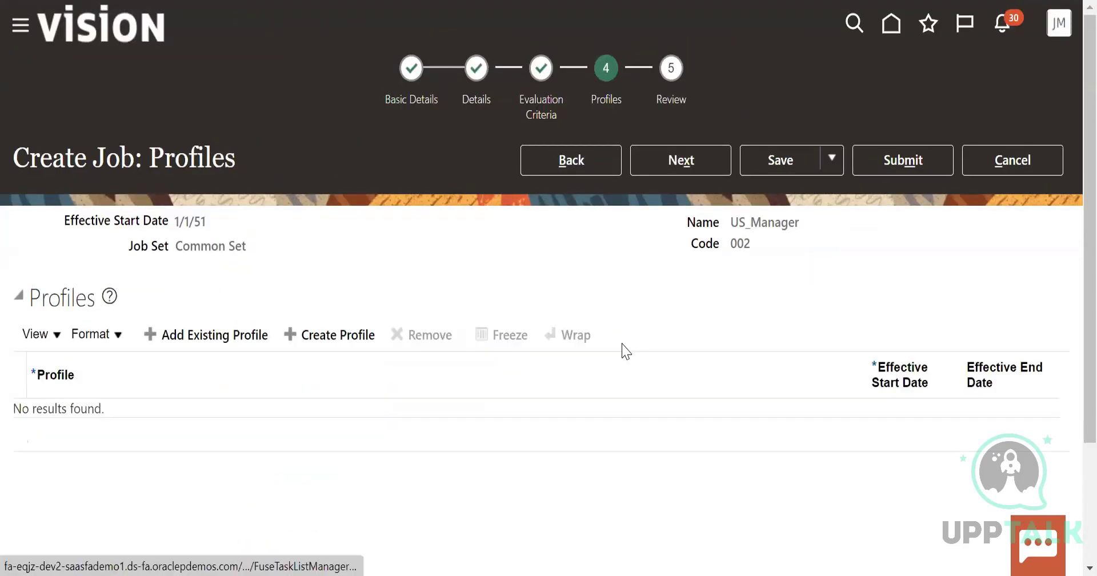
# Add the existing Analyst profile to the job and continue to the review
pyautogui.click(235, 334)
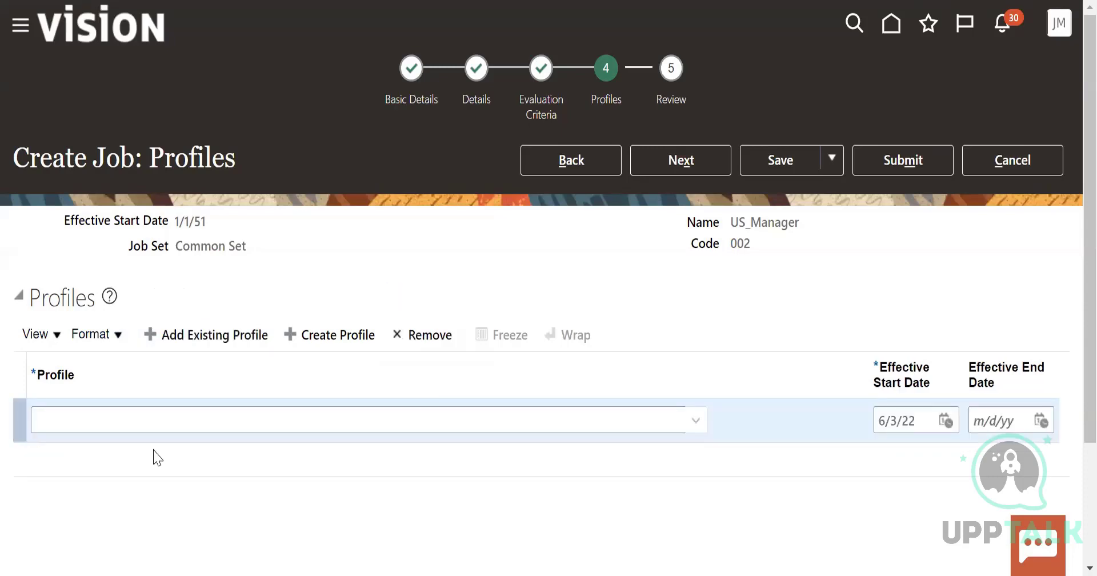
pyautogui.click(164, 428)
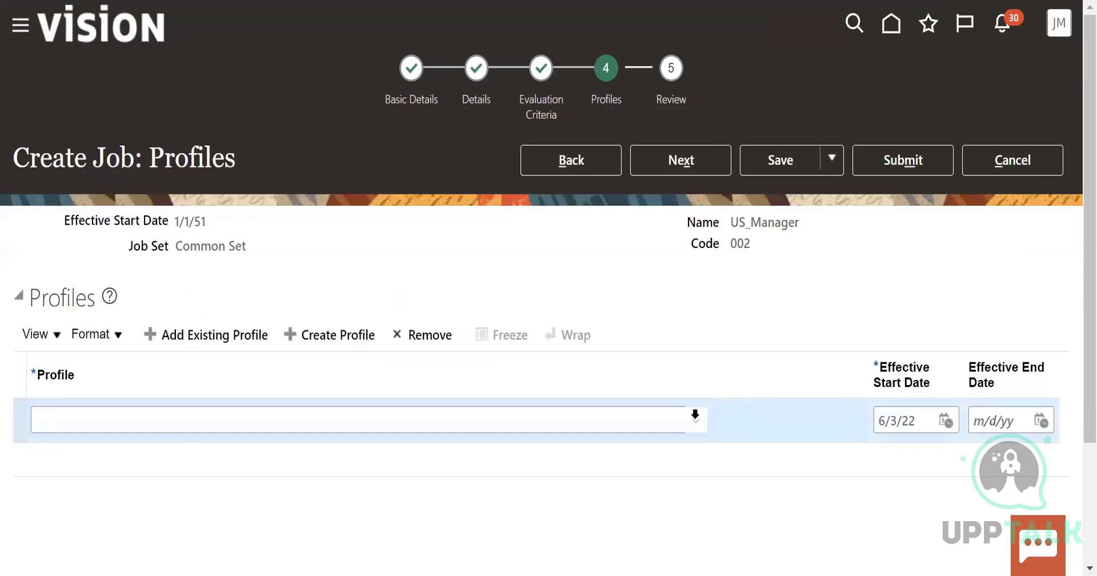
pyautogui.click(695, 420)
pyautogui.click(72, 220)
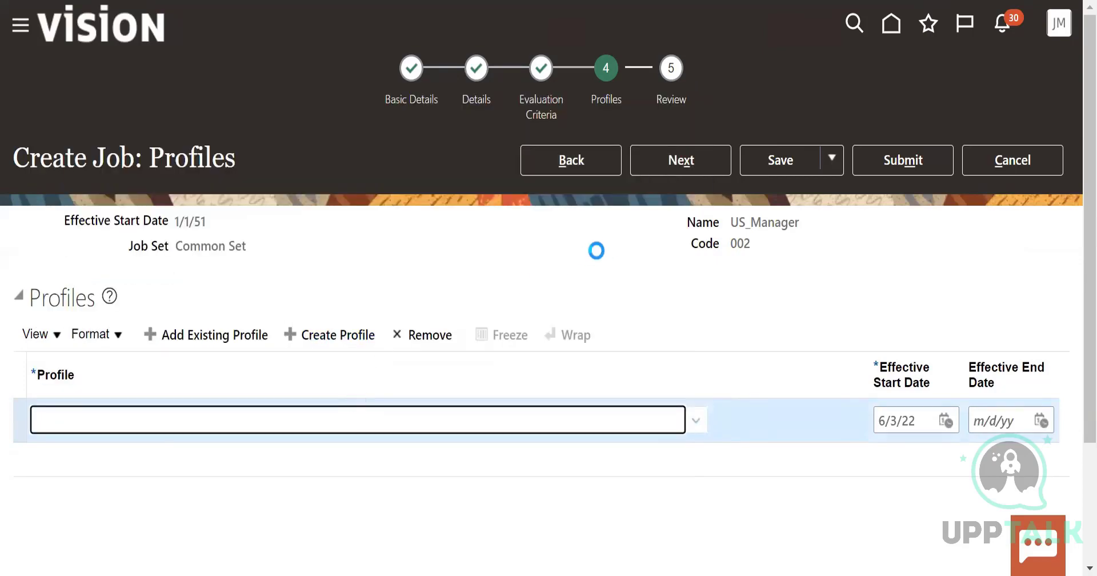
pyautogui.click(687, 164)
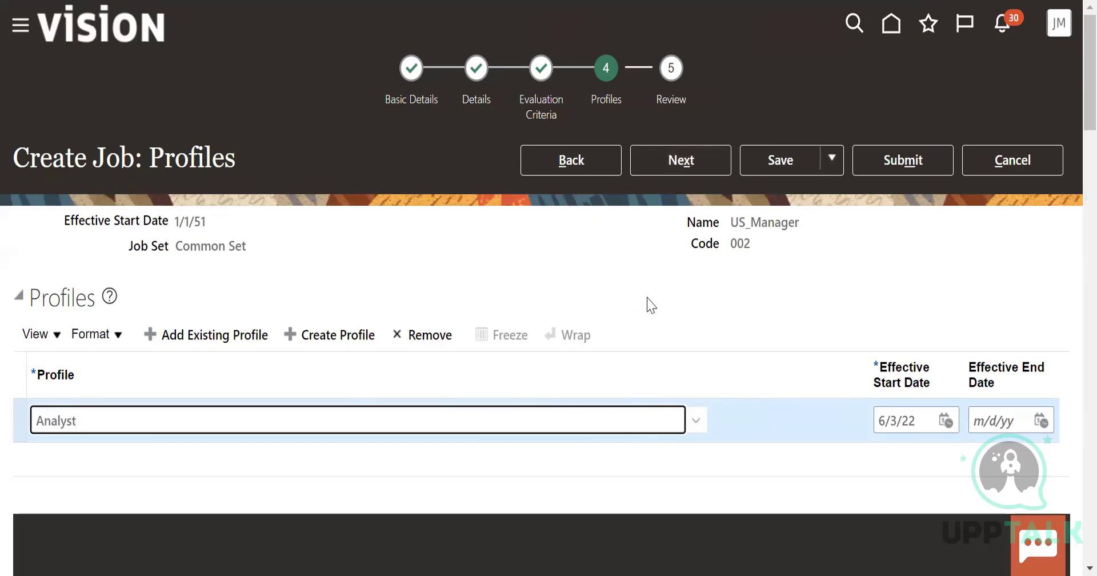
pyautogui.click(702, 152)
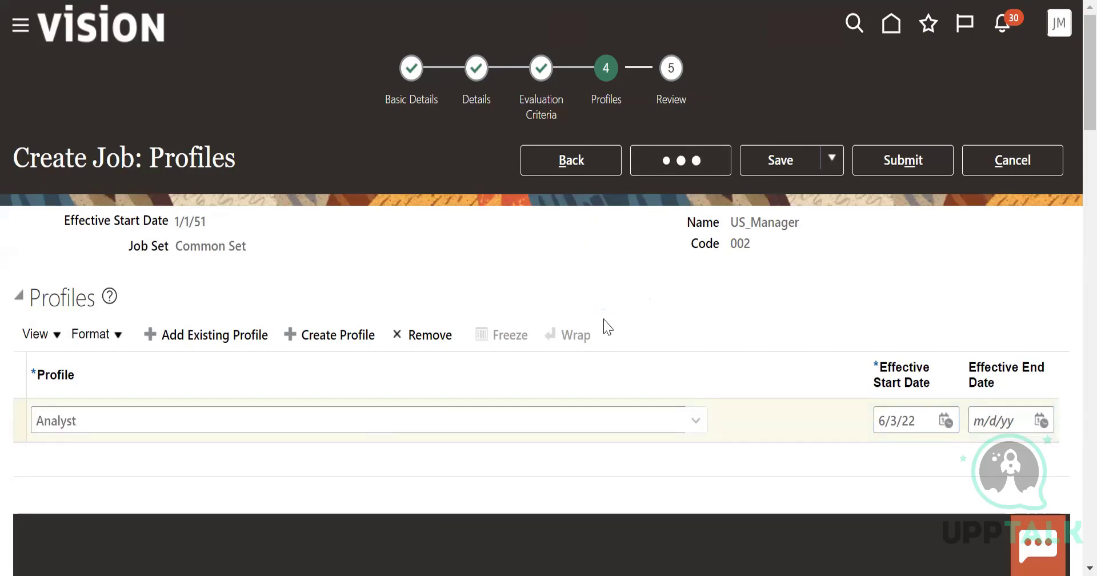
# Look over the US_Manager job's review page and save the job
pyautogui.scroll(-7, 619, 324)
pyautogui.scroll(-2, 750, 324)
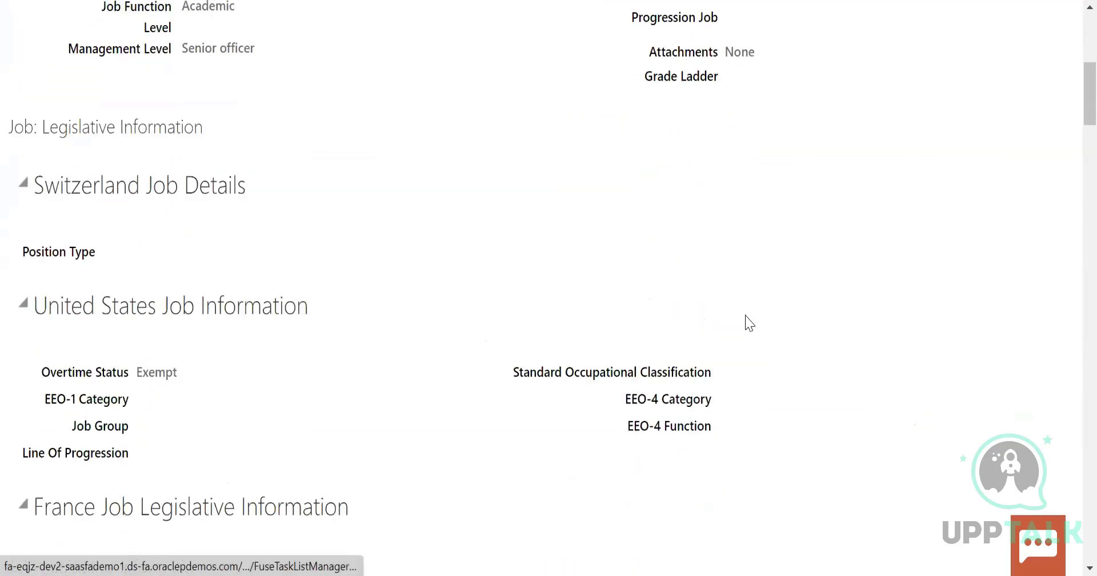
pyautogui.scroll(8, 749, 324)
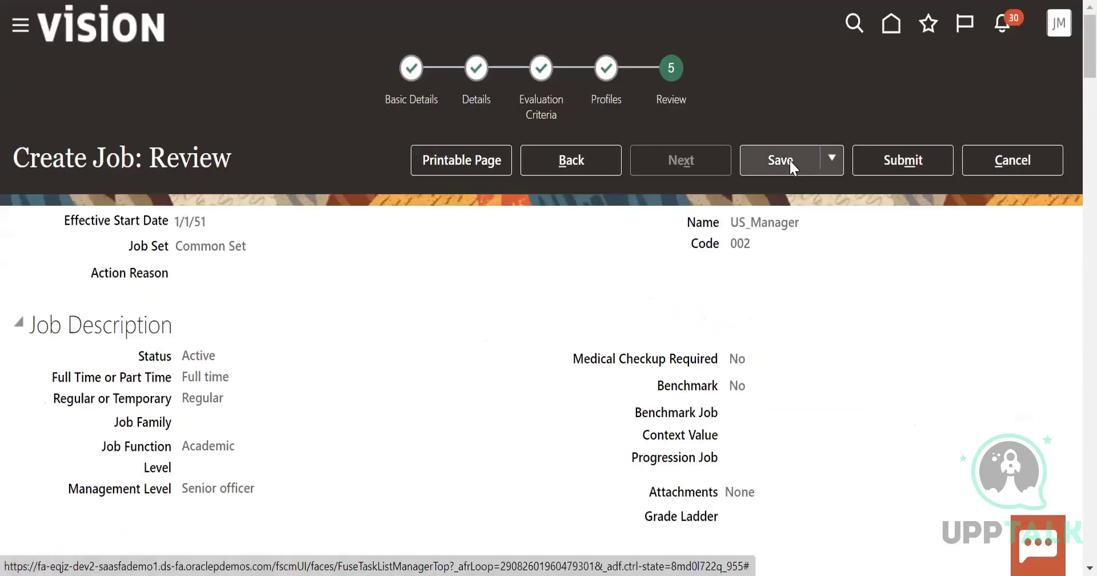
pyautogui.click(791, 167)
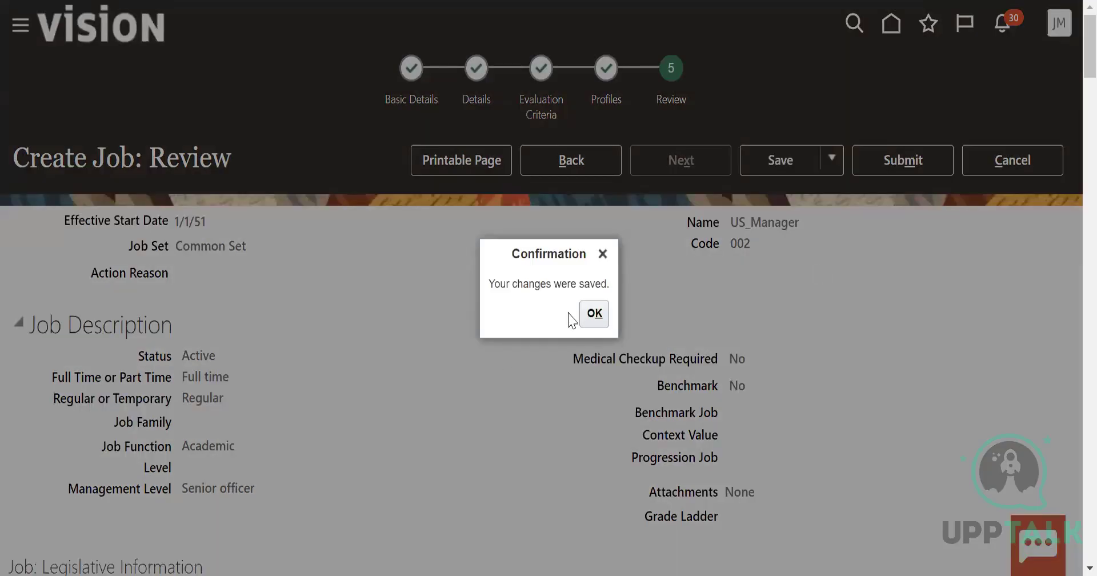
pyautogui.click(592, 316)
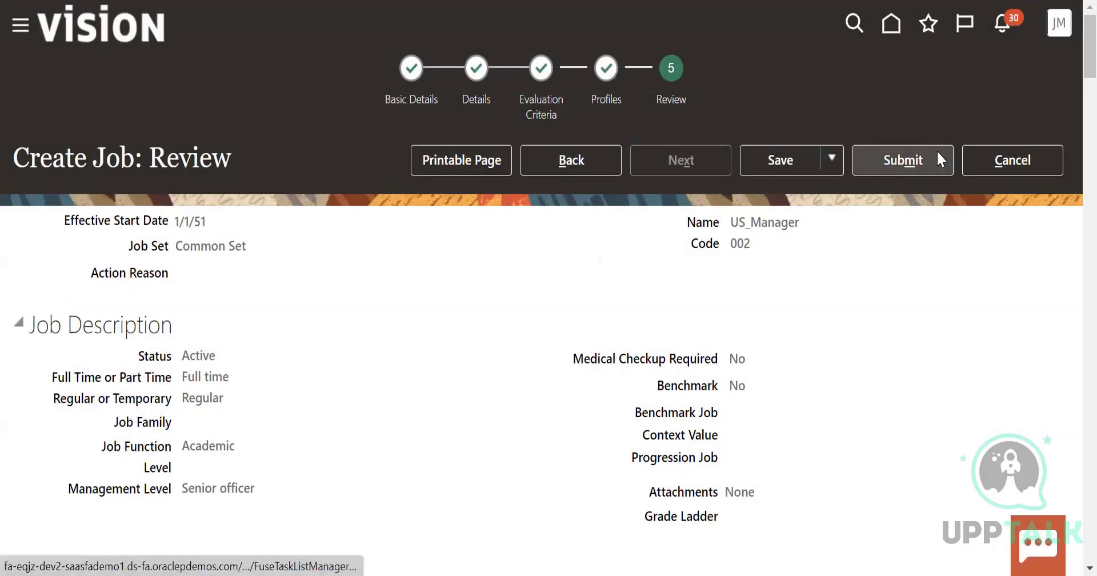
# Submit the US_Manager job and confirm the submission
pyautogui.click(938, 153)
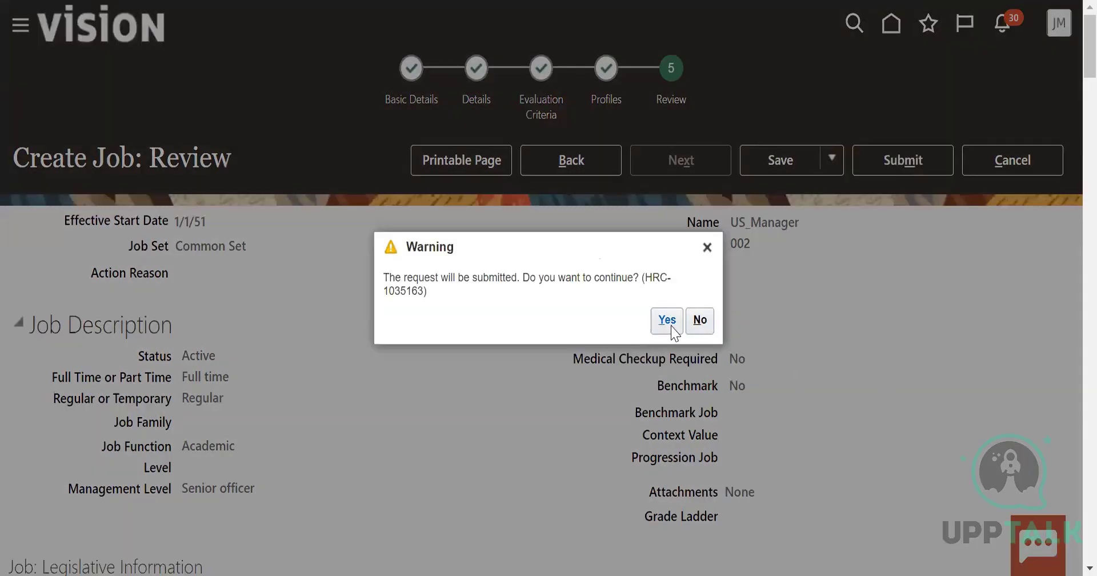
pyautogui.click(671, 327)
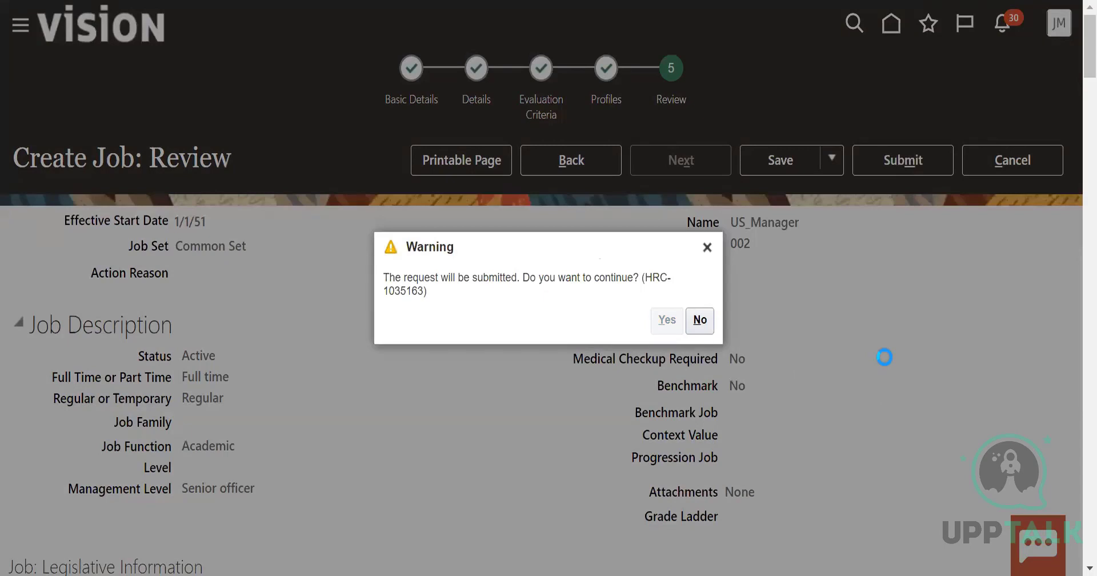
pyautogui.click(599, 323)
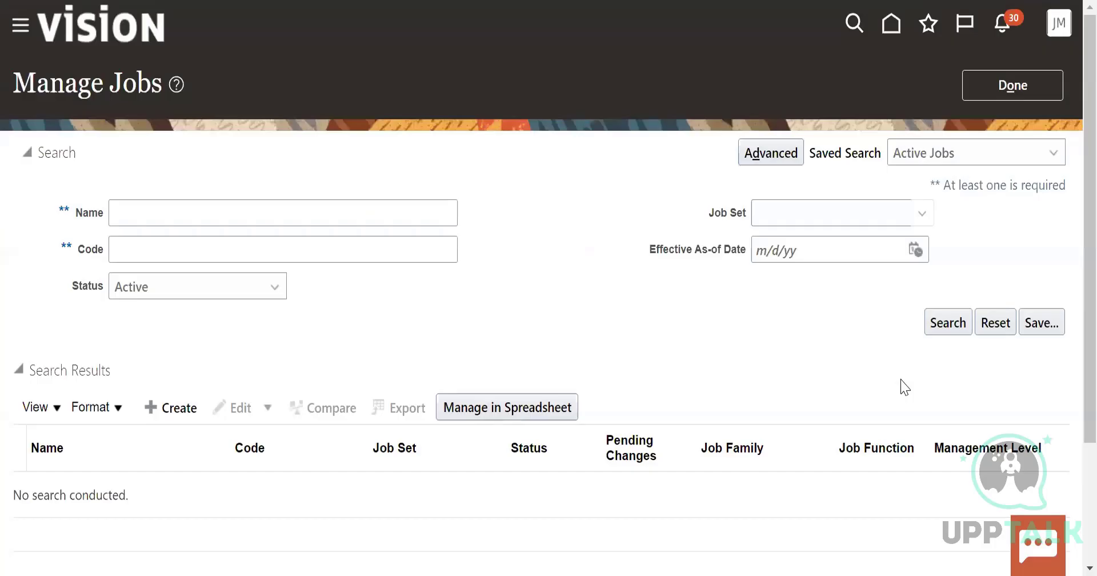
# Search active jobs for the name US_ and look through the results for the new job
pyautogui.click(150, 217)
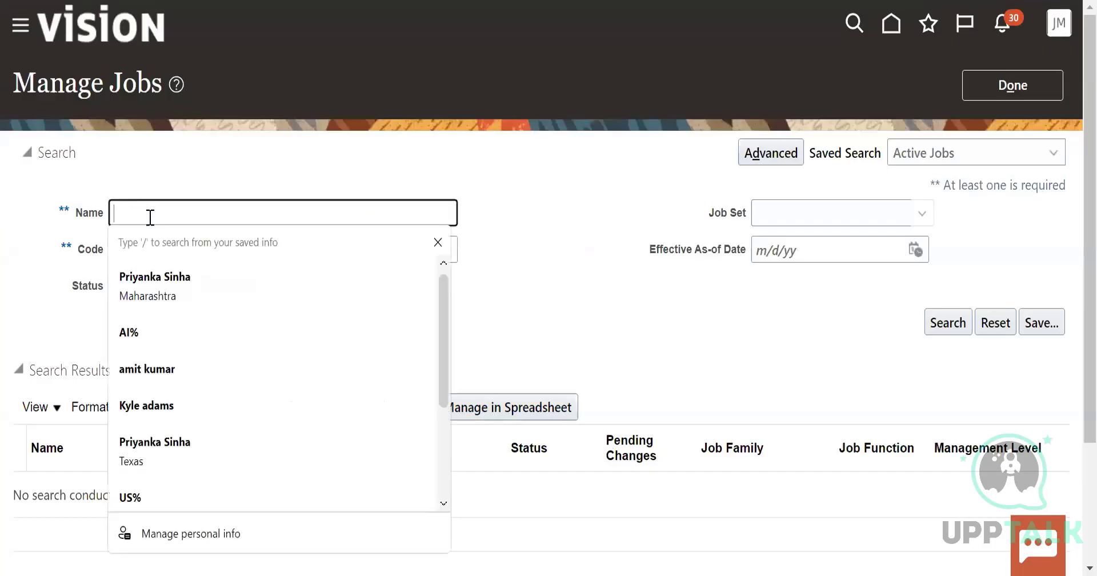
pyautogui.write('US_')
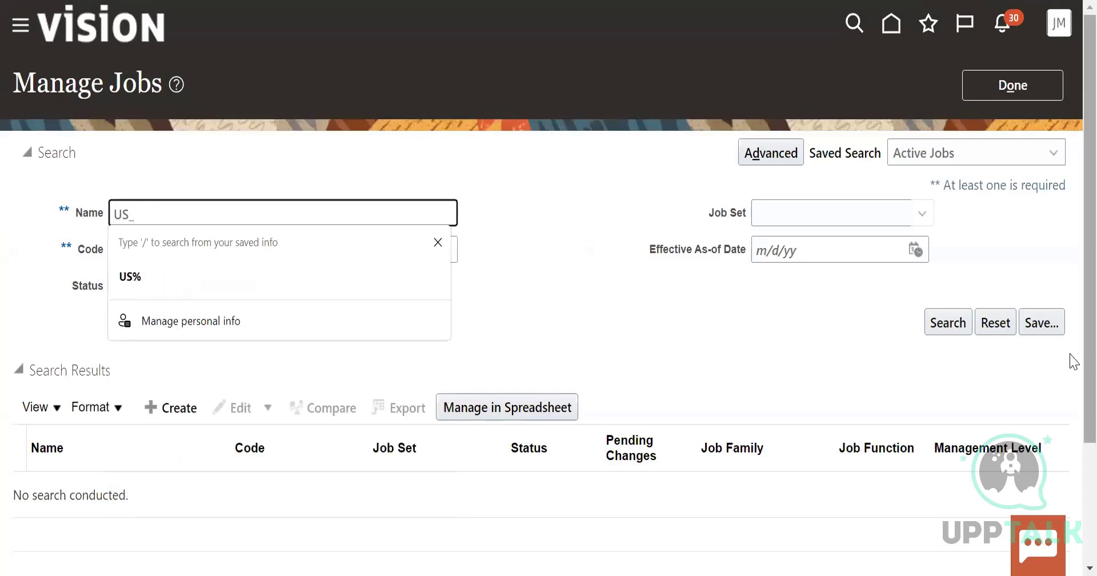
pyautogui.click(950, 329)
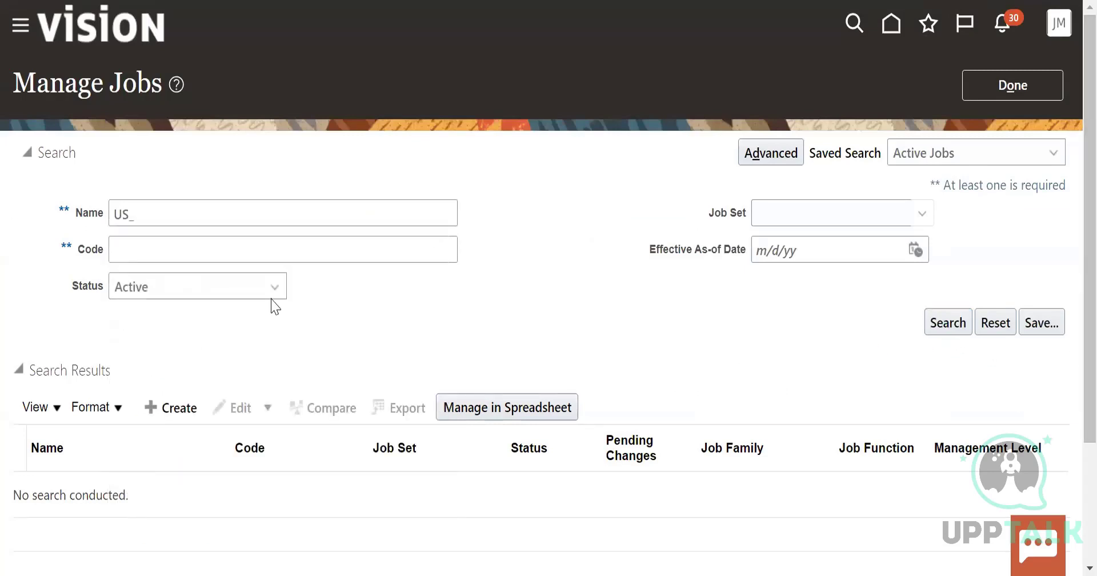
pyautogui.click(176, 213)
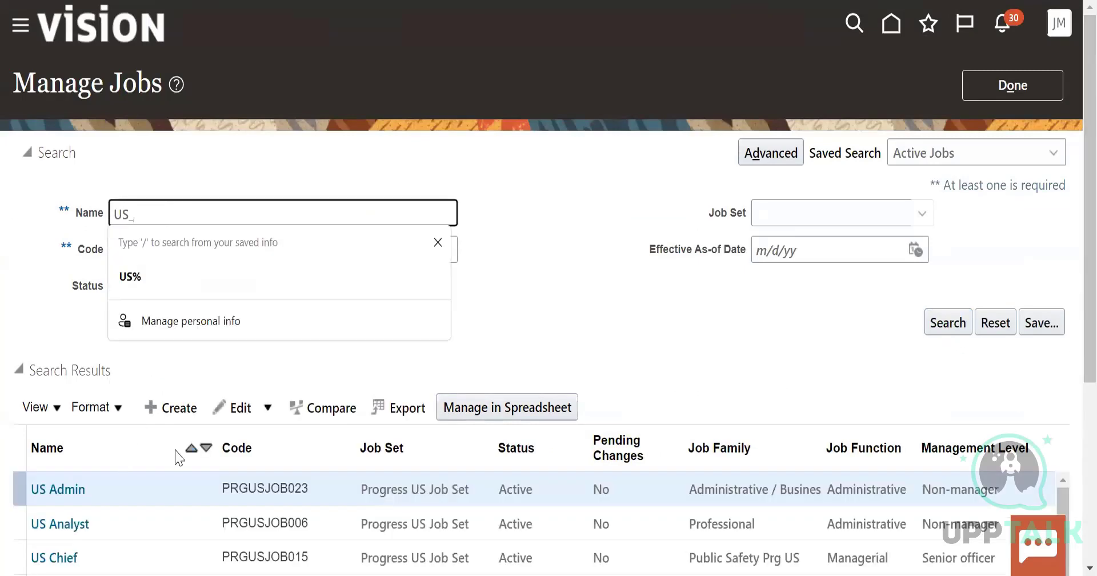
pyautogui.scroll(-3, 195, 450)
pyautogui.scroll(-2, 196, 450)
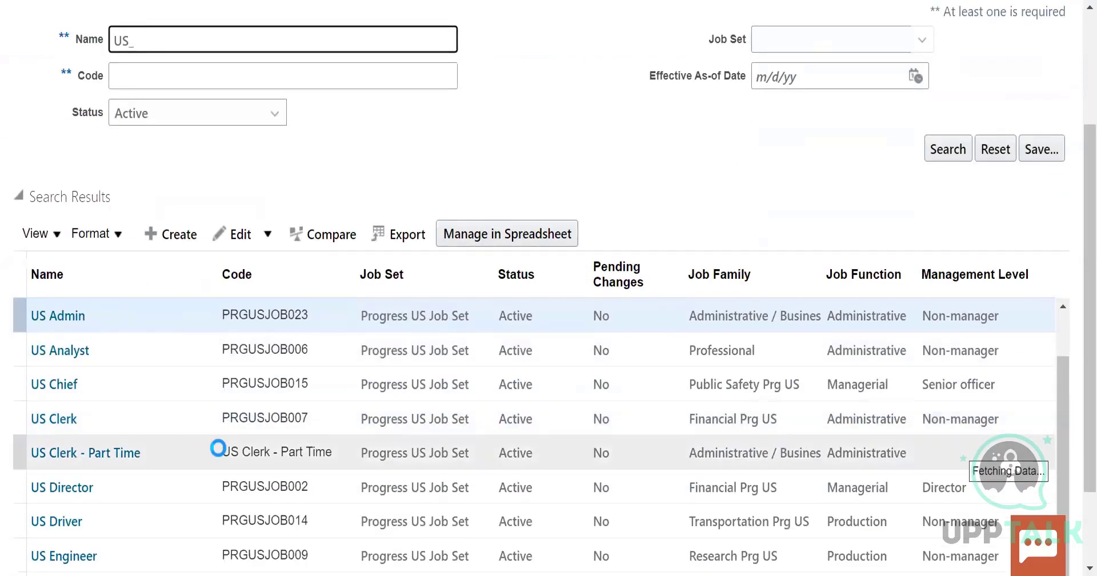
pyautogui.scroll(-5, 206, 404)
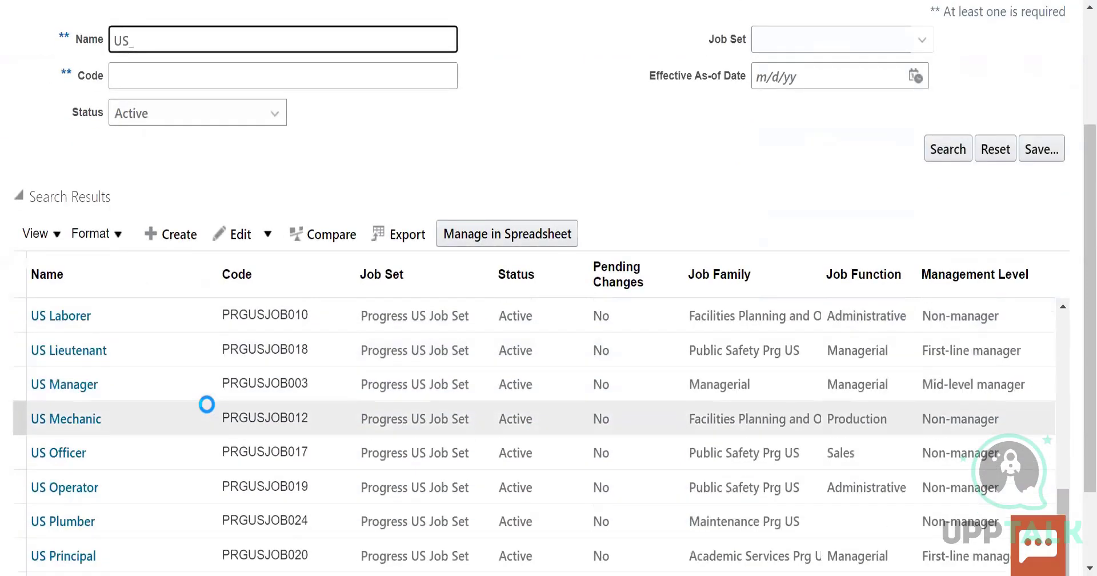
pyautogui.scroll(-3, 206, 404)
pyautogui.scroll(-4, 120, 365)
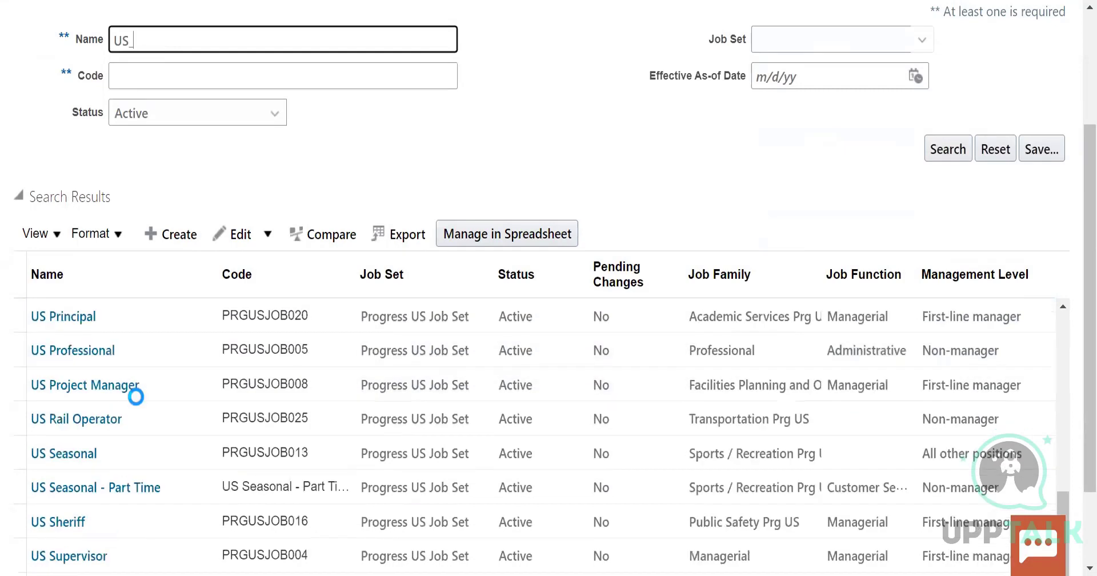
pyautogui.scroll(-2, 172, 418)
pyautogui.scroll(15, 171, 421)
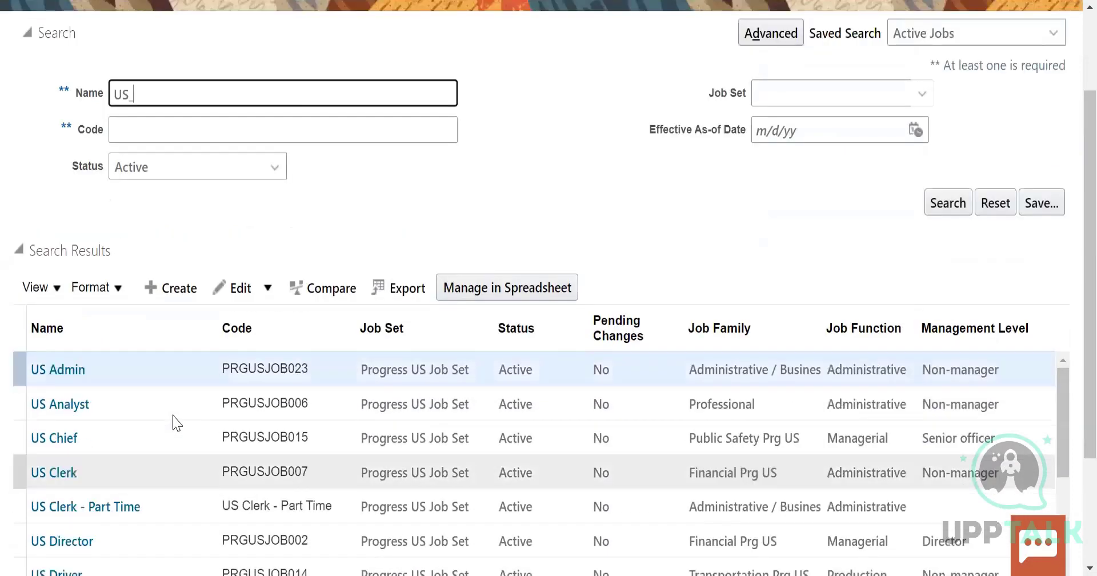
# Search jobs for US_manager% and open the US_Manager job with code 002 to view its details
pyautogui.click(146, 211)
pyautogui.write('US_manager')
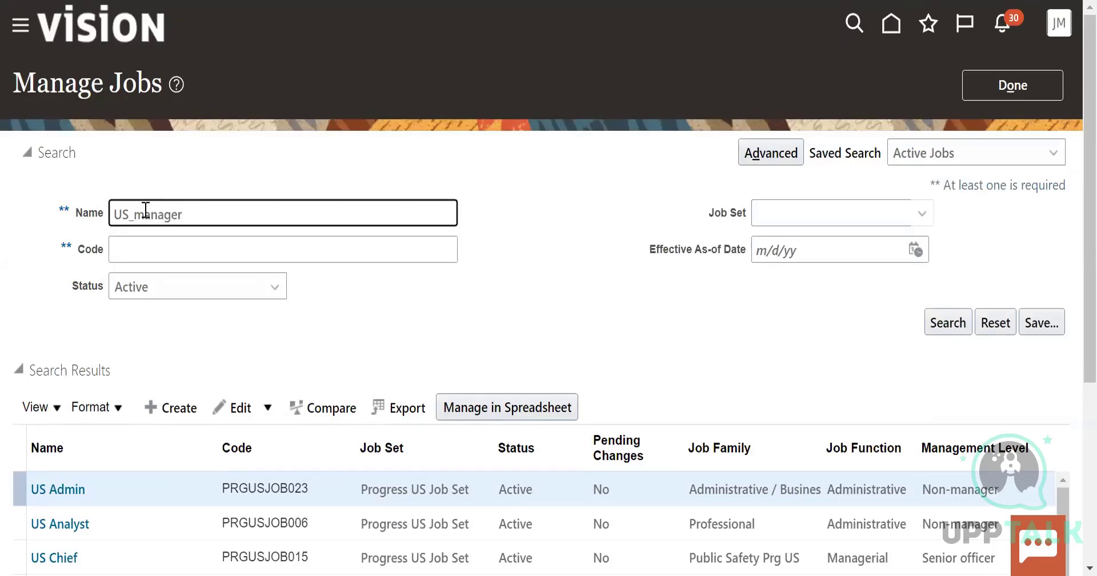
pyautogui.write('%')
pyautogui.click(953, 322)
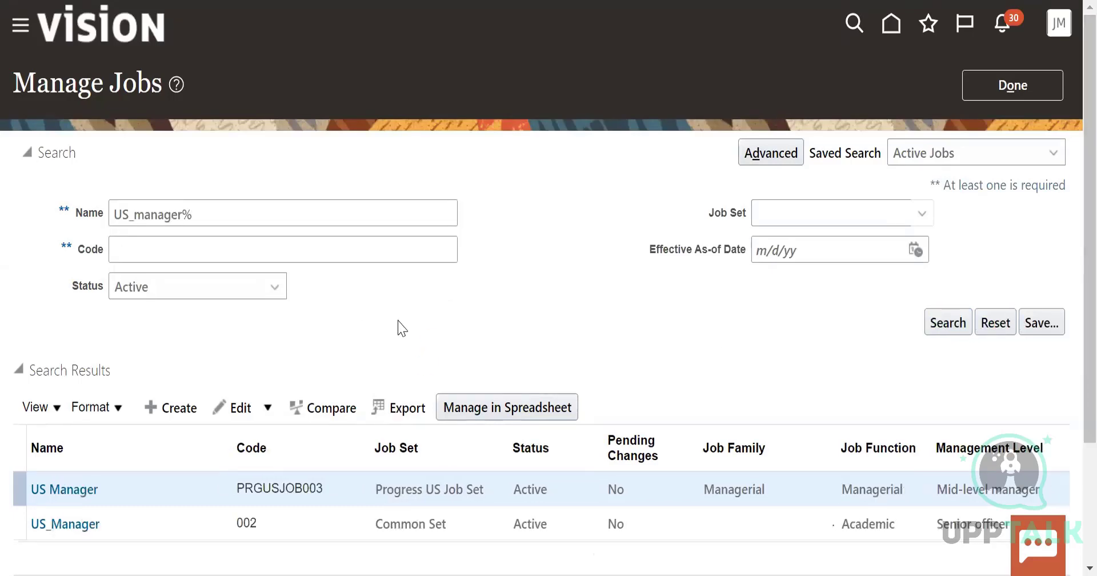
pyautogui.click(66, 529)
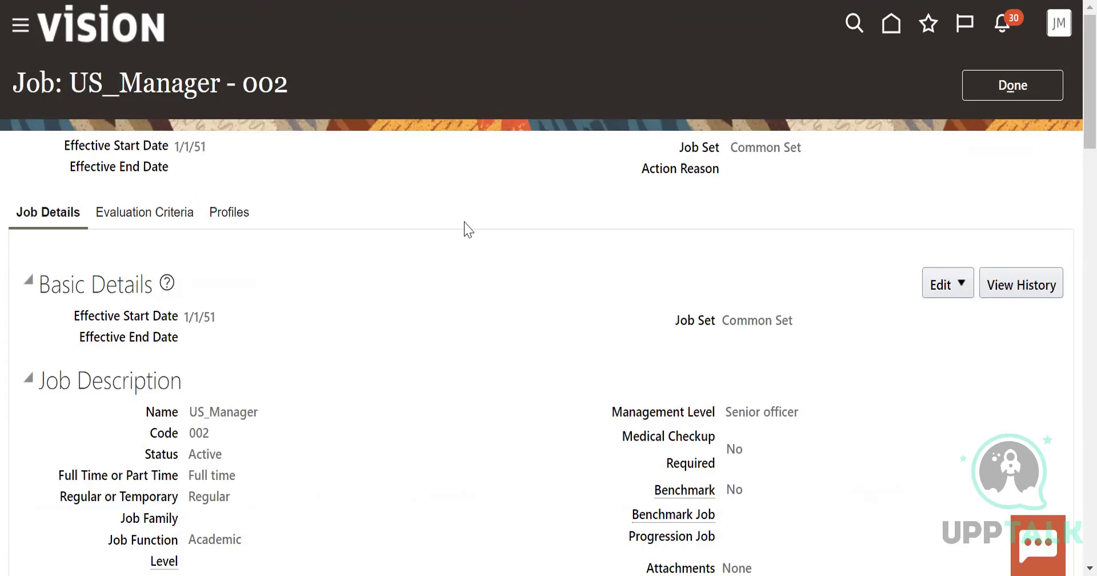
pyautogui.scroll(-3, 514, 298)
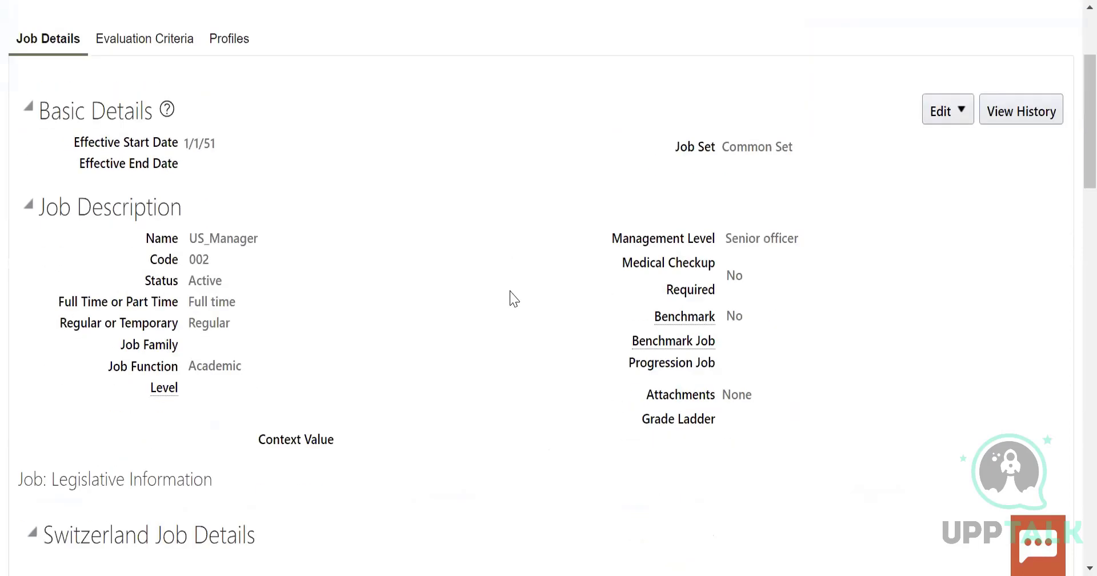
pyautogui.scroll(-2, 515, 298)
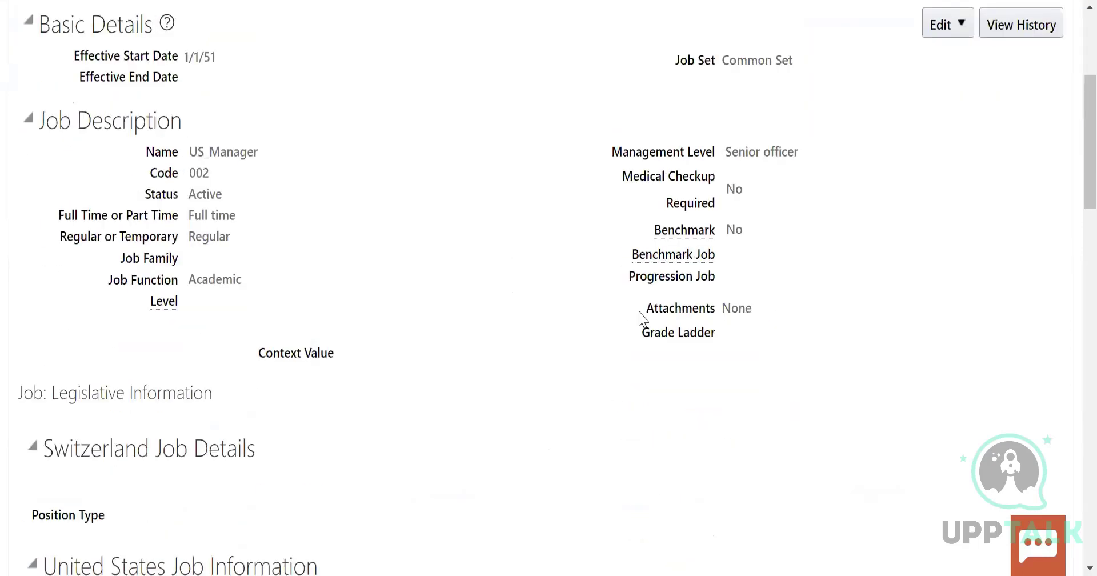
# Review the US_Manager job's description fields, including Job Family, Grade Ladder and Context Value, and the basic details
pyautogui.moveTo(120, 258); pyautogui.dragTo(180, 262)
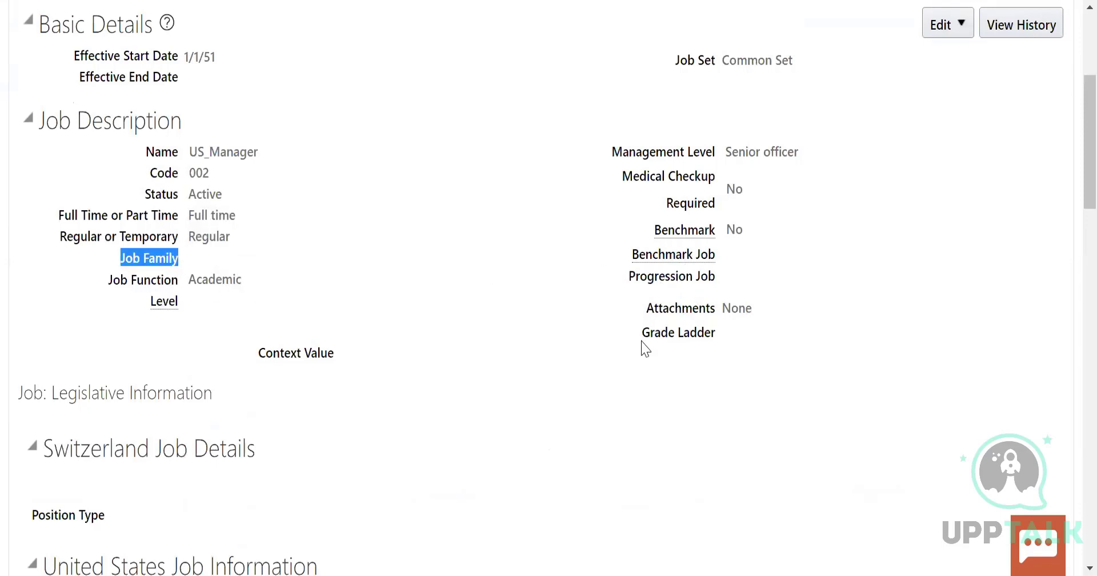
pyautogui.moveTo(661, 333); pyautogui.dragTo(704, 332)
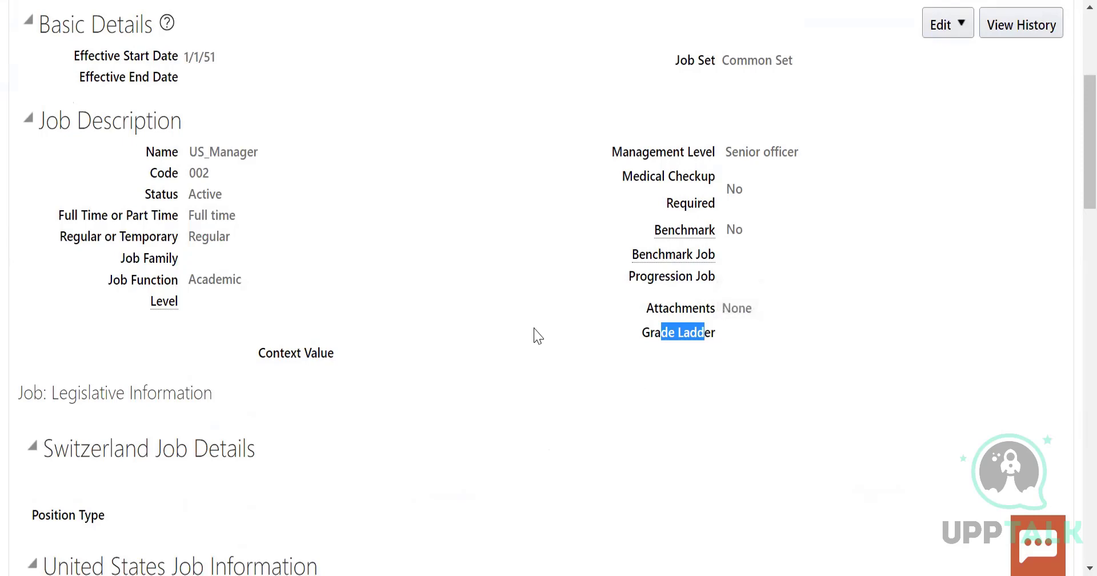
pyautogui.moveTo(265, 353); pyautogui.dragTo(359, 351)
pyautogui.click(475, 425)
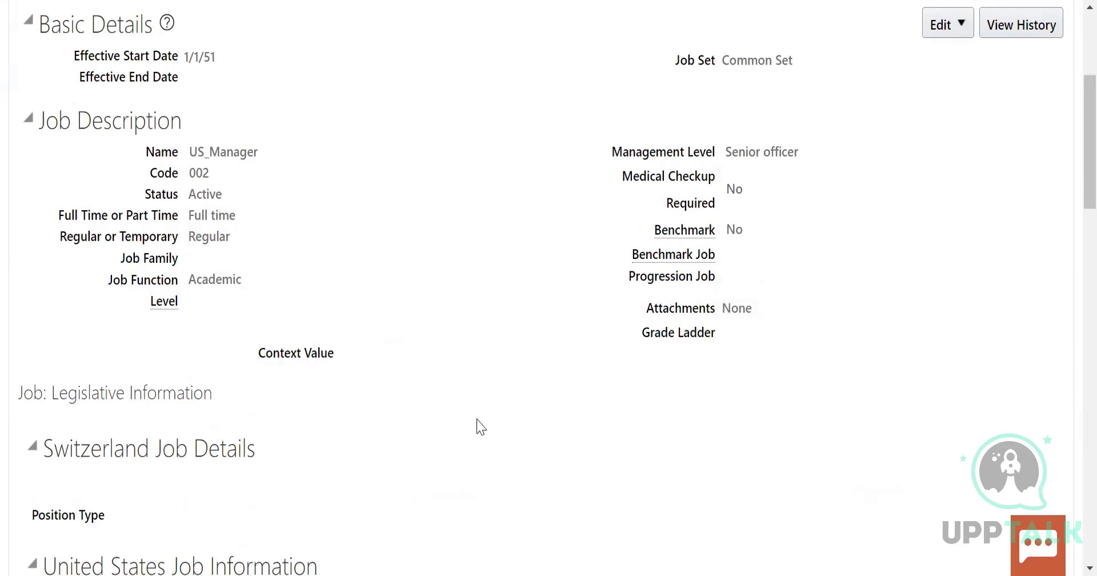
pyautogui.scroll(1, 490, 435)
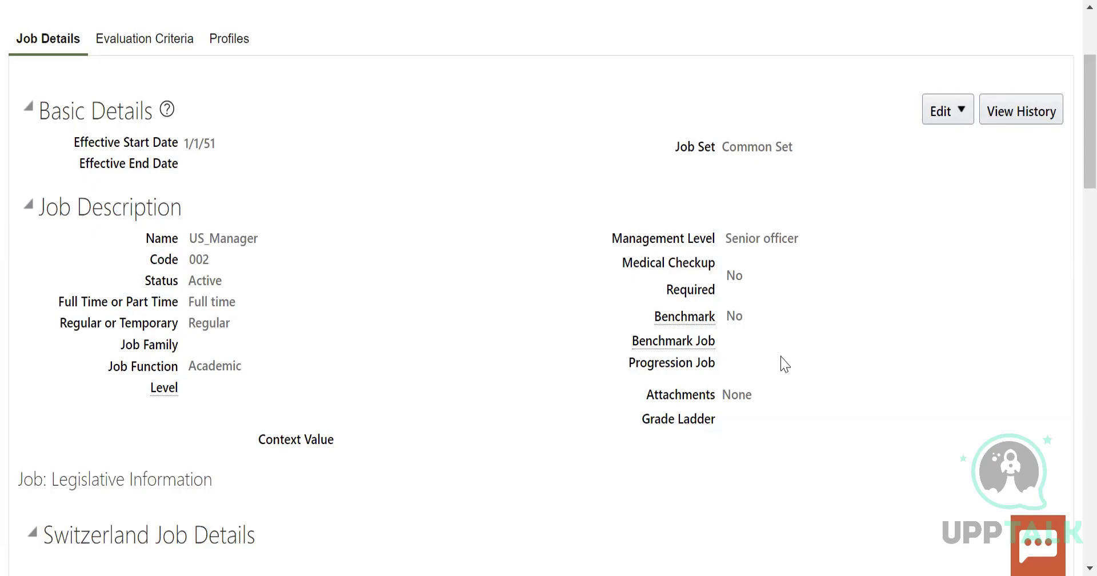
pyautogui.scroll(2, 1058, 185)
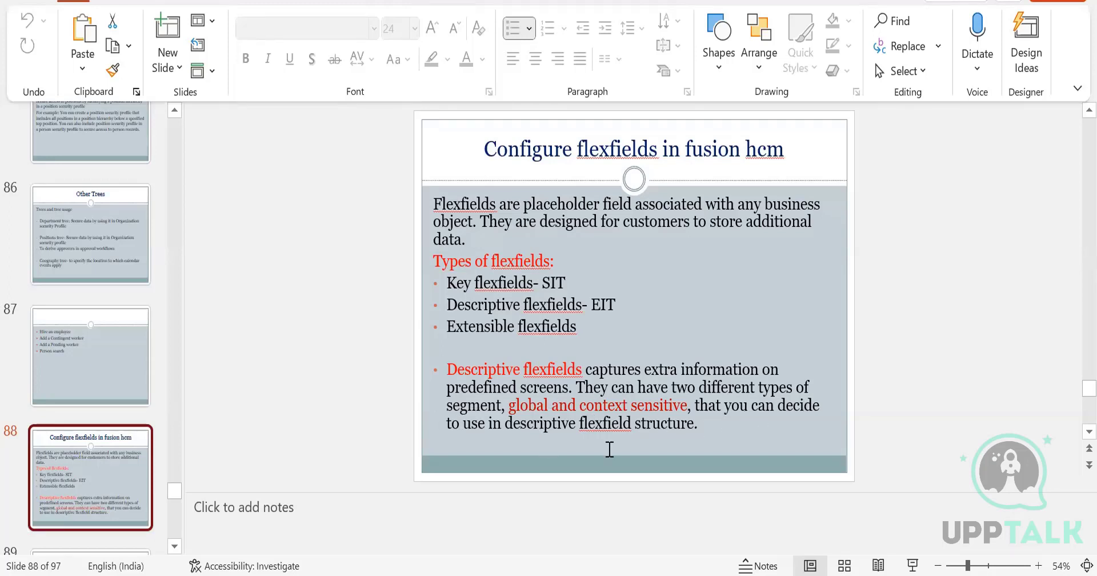
# Switch to the PowerPoint presentation and view slide 89 on global and context-sensitive segments and slide 91 listing descriptive flexfields
pyautogui.scroll(-1, 15, 409)
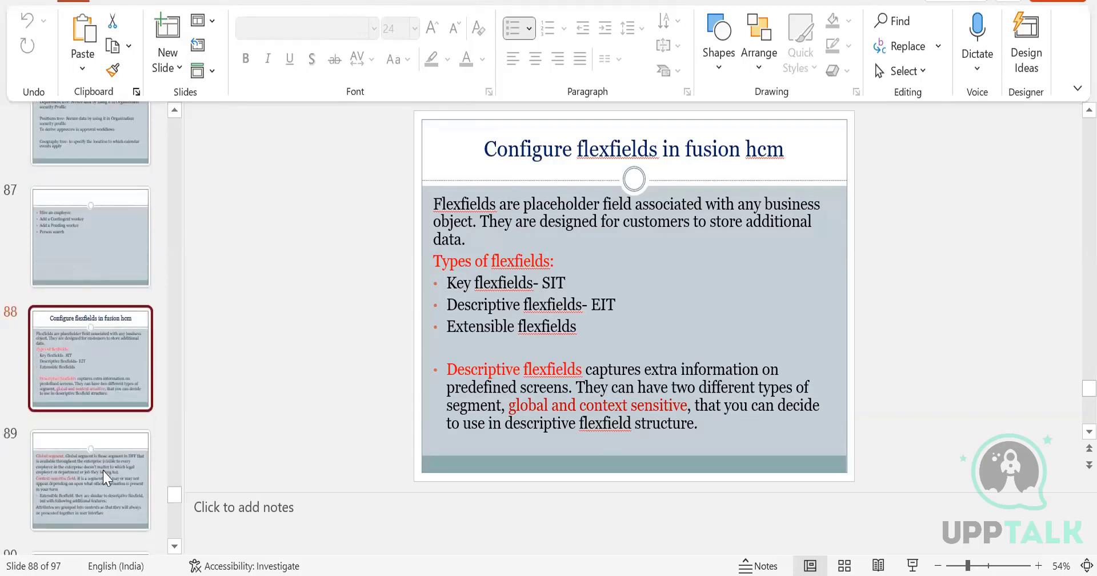
pyautogui.click(109, 477)
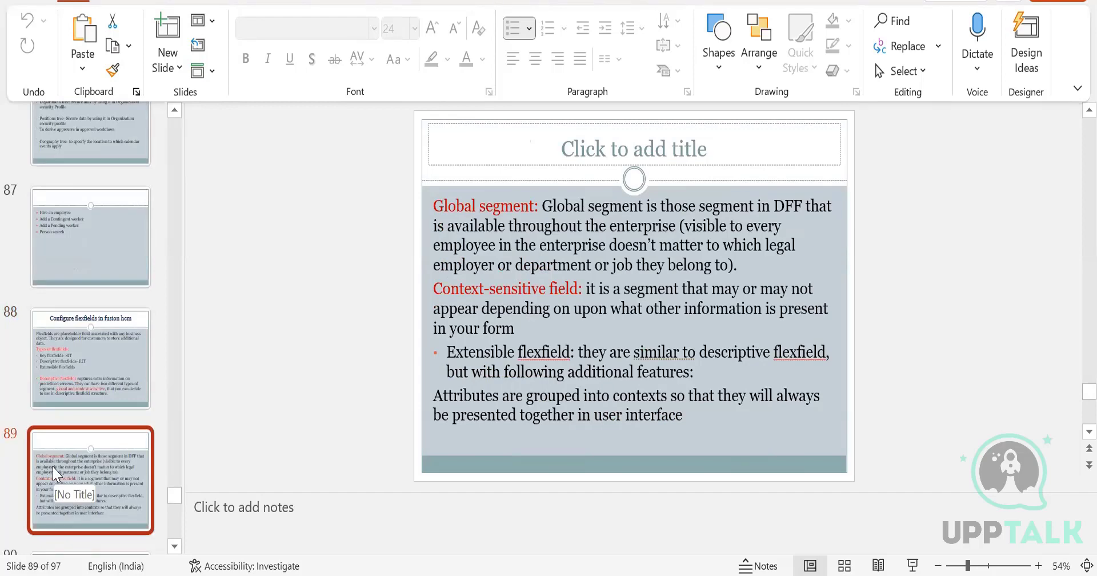
pyautogui.scroll(-3, 55, 473)
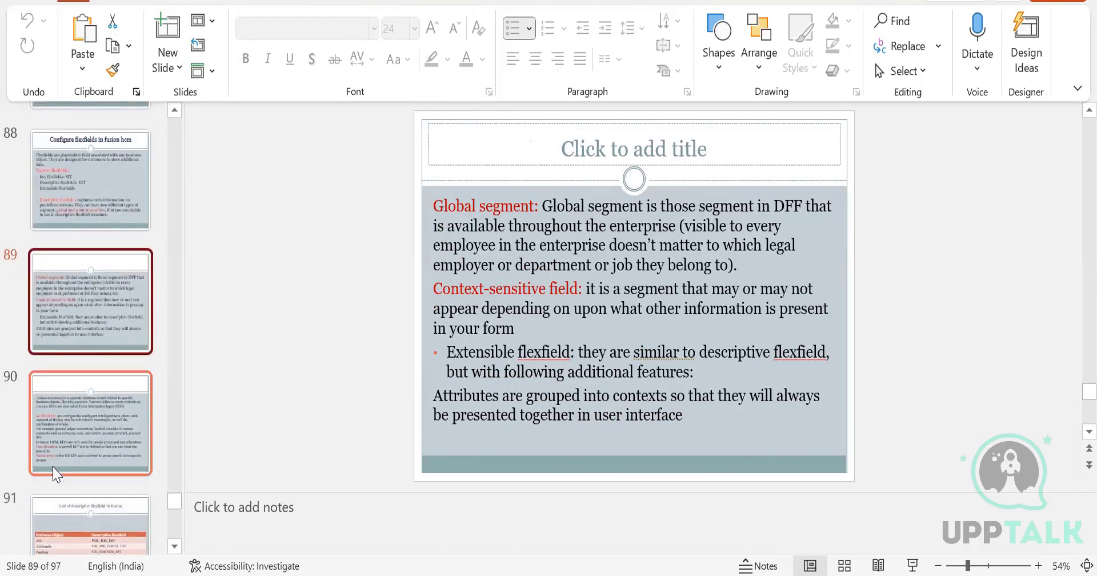
pyautogui.click(100, 527)
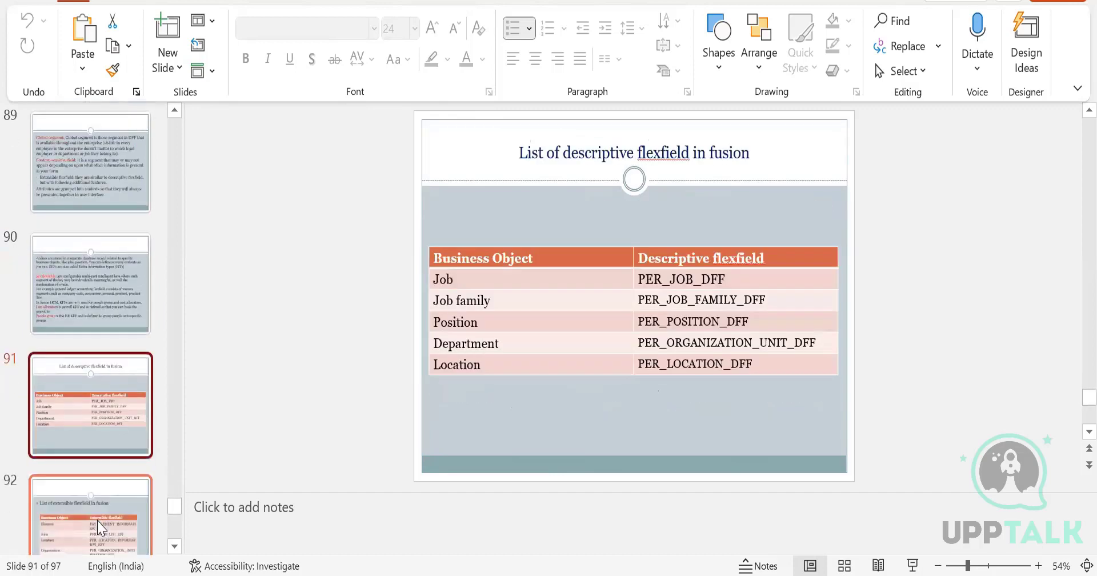